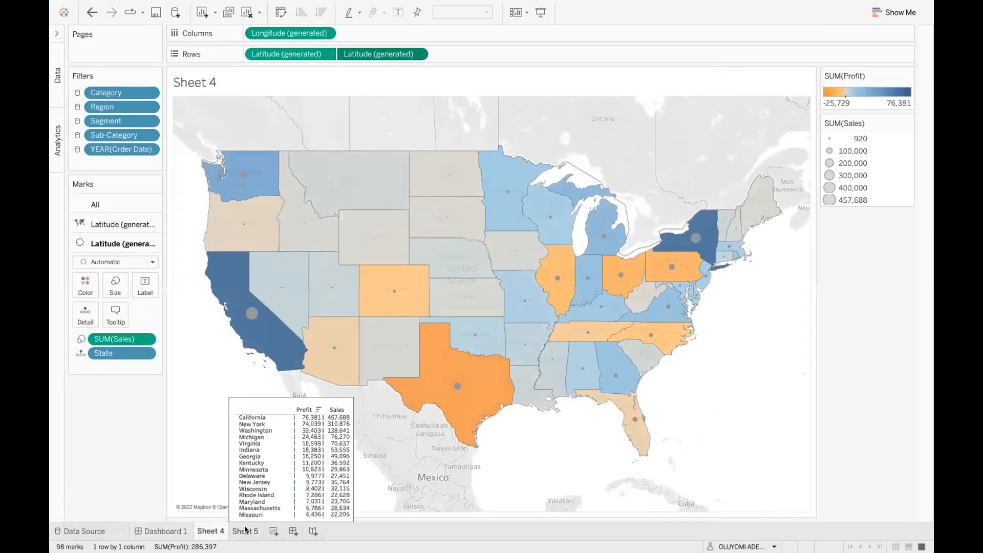
Review the state profit and sales table on Sheet 5, the Executive Sales dashboard and the map on Sheet 4
click(246, 531)
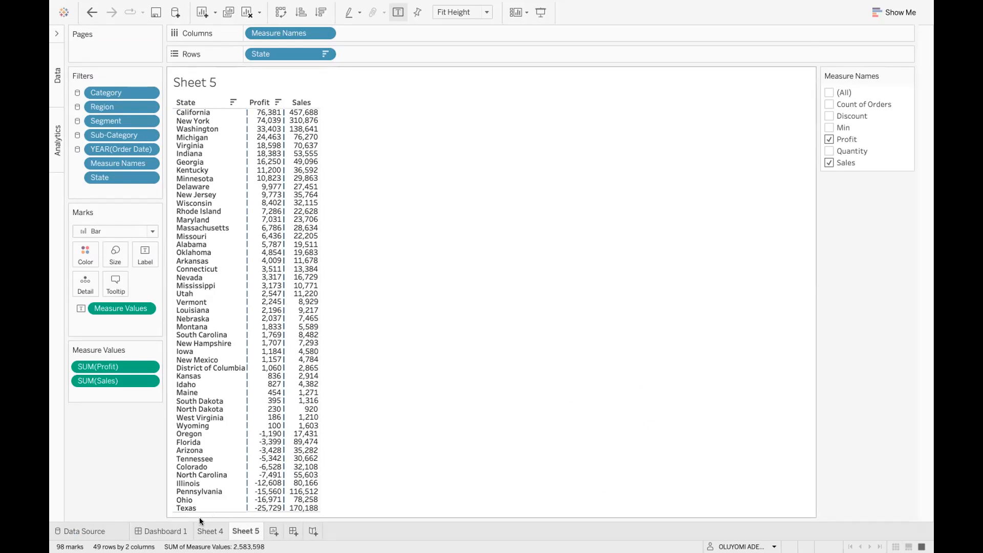
click(156, 533)
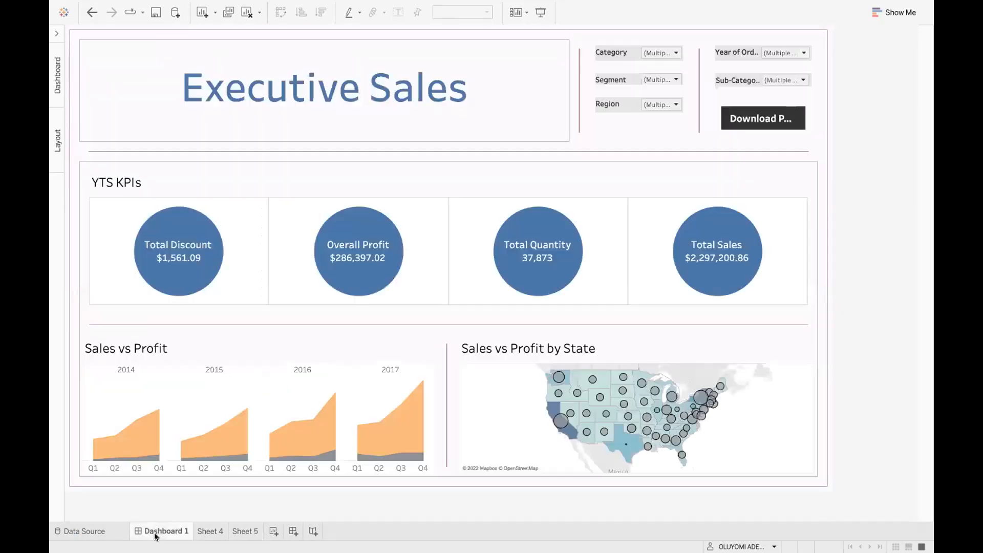
click(210, 531)
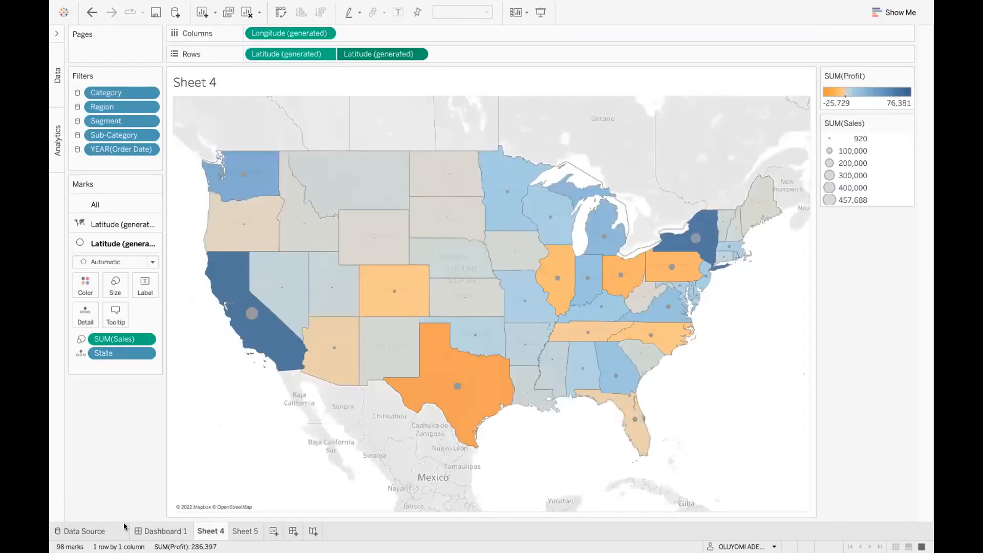
mouse_move(175, 548)
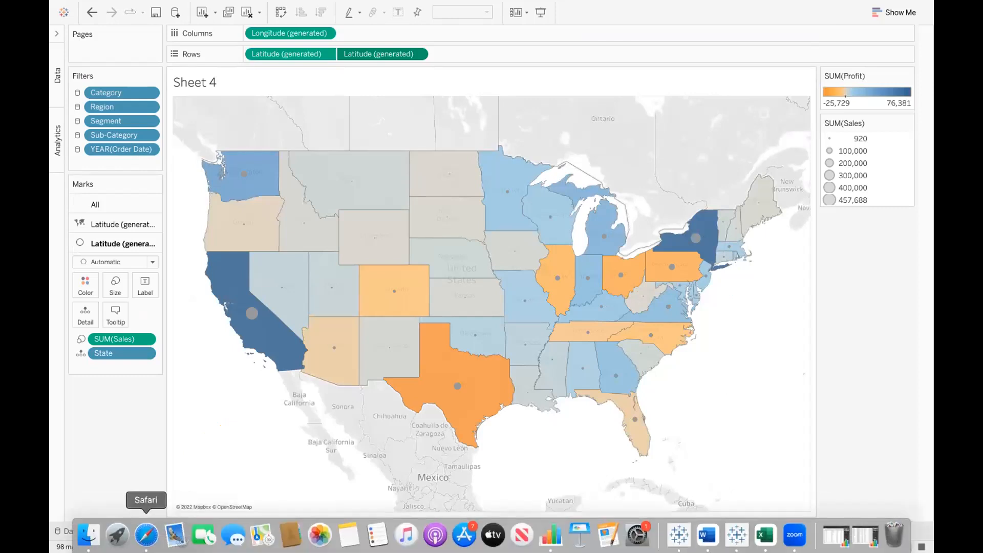
click(795, 535)
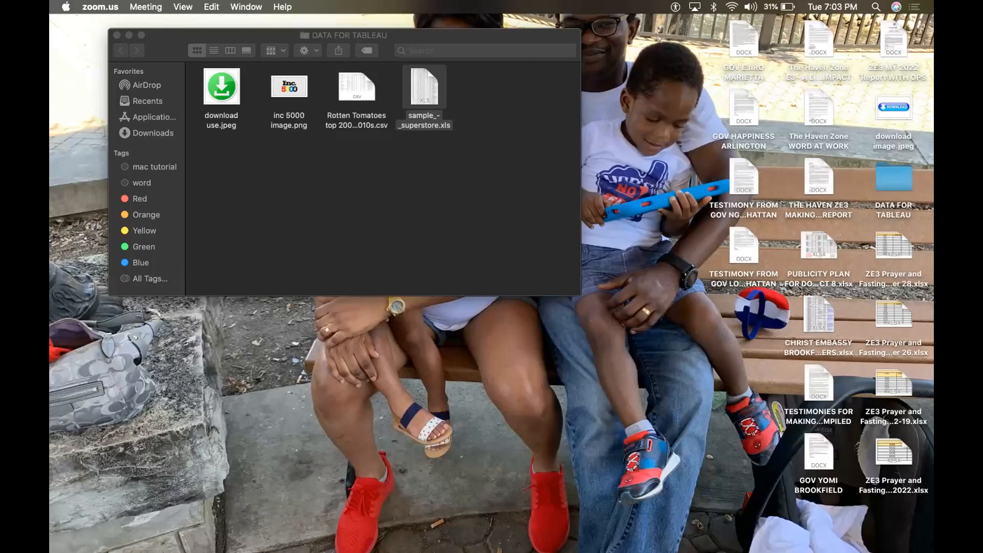
click(794, 536)
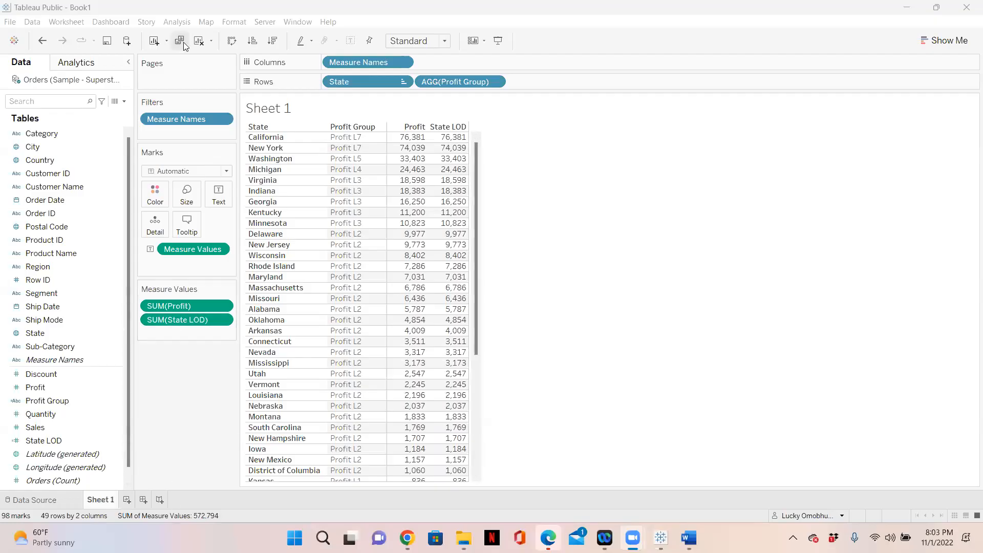
Clear all fields and filters from Sheet 1 in the Tableau workbook Book1
click(197, 41)
click(120, 173)
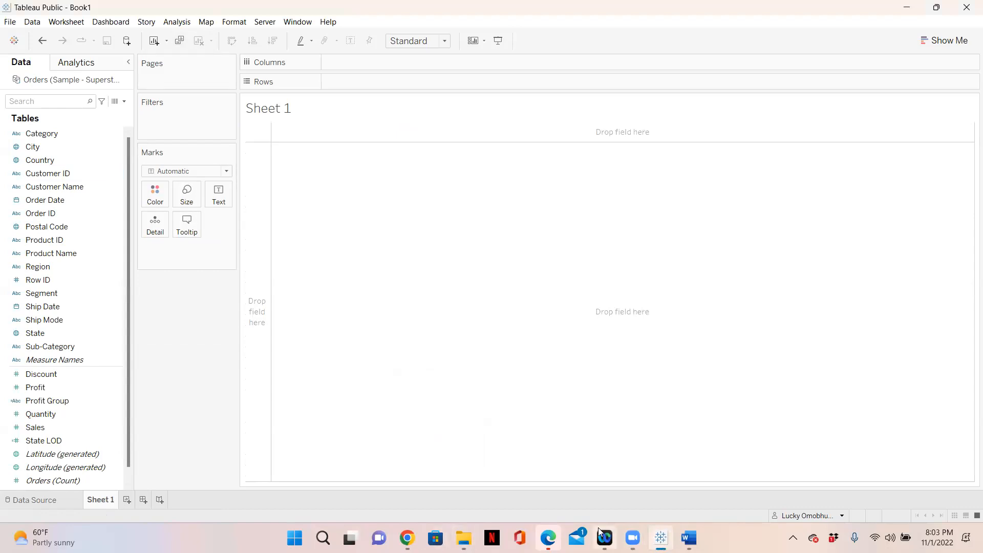
Switch to the Word document Superstore General Requirements and examine the dashboard size, container and filter pane items under General Requirements
mouse_move(689, 538)
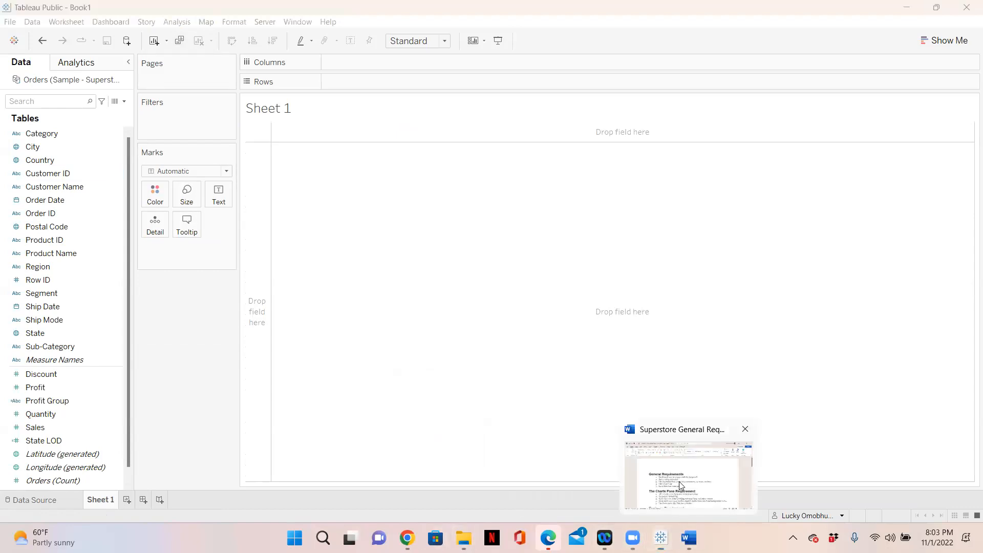
click(687, 476)
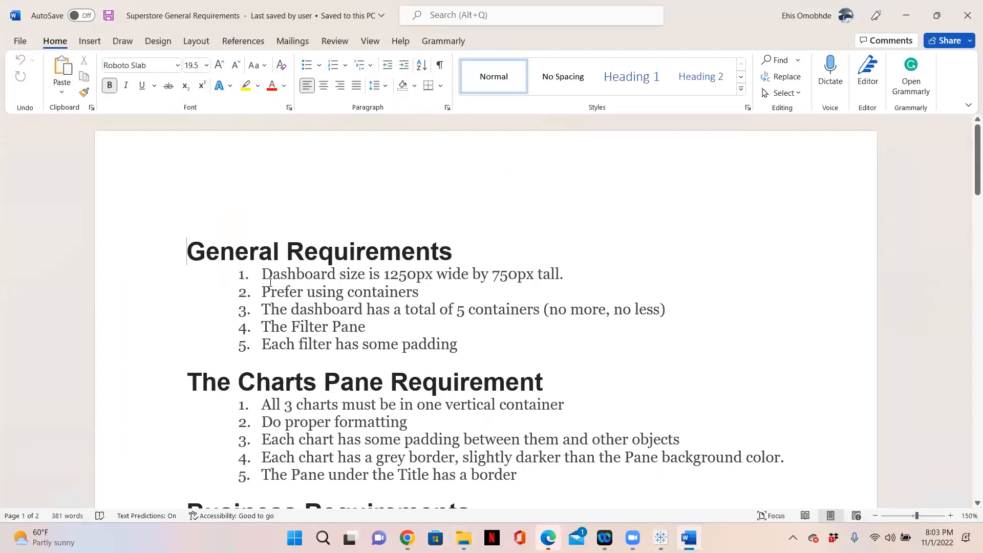
scroll(292, 272, down, 1)
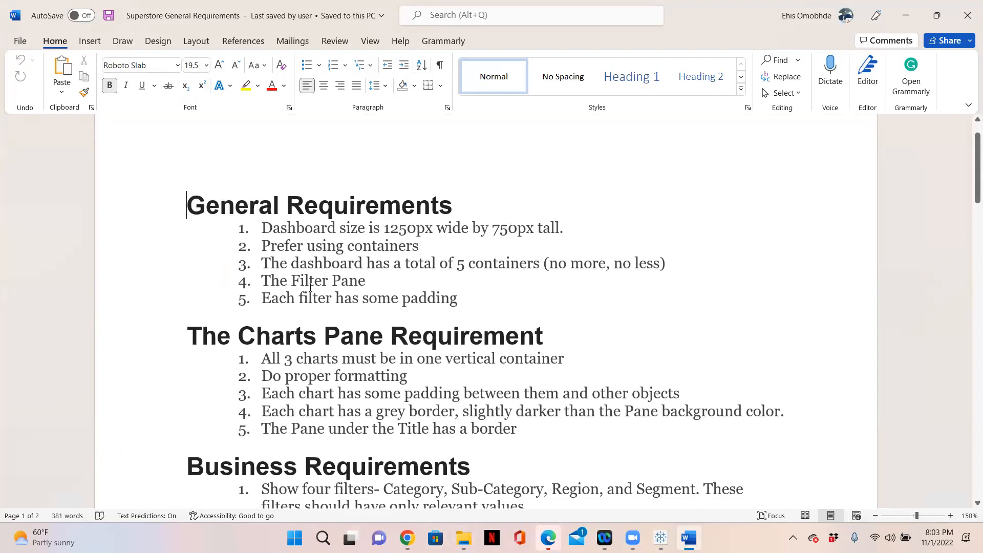
drag(457, 300, 266, 228)
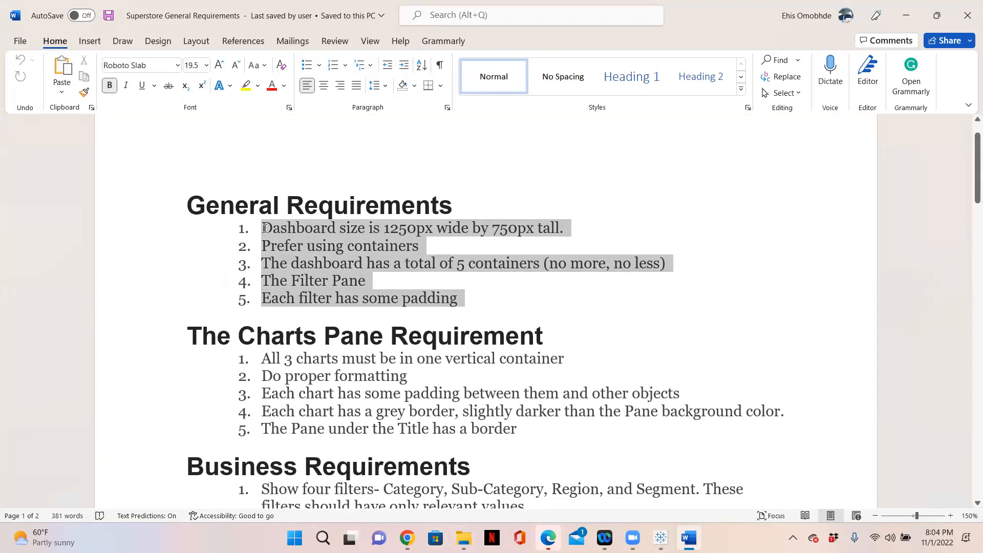
drag(265, 227, 264, 228)
click(397, 228)
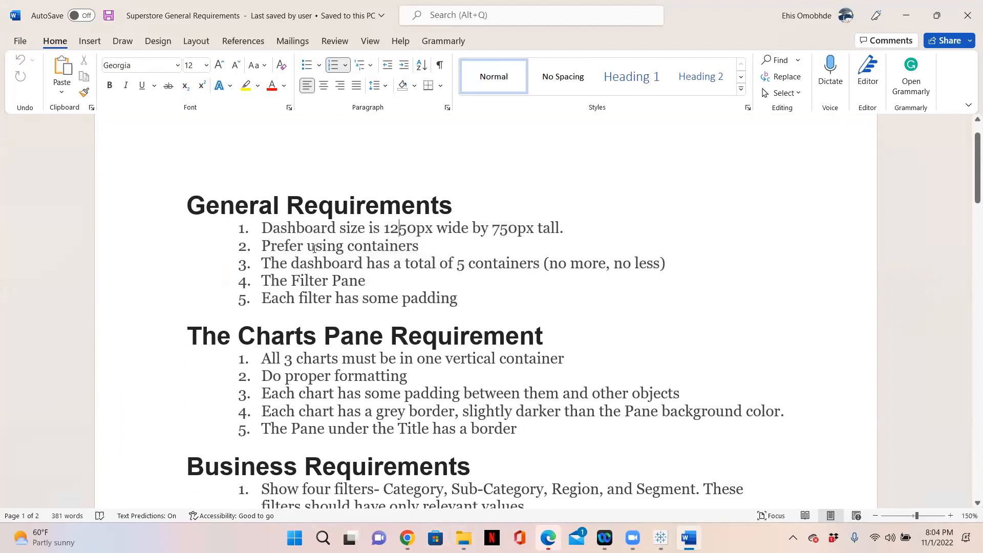
drag(423, 247, 280, 247)
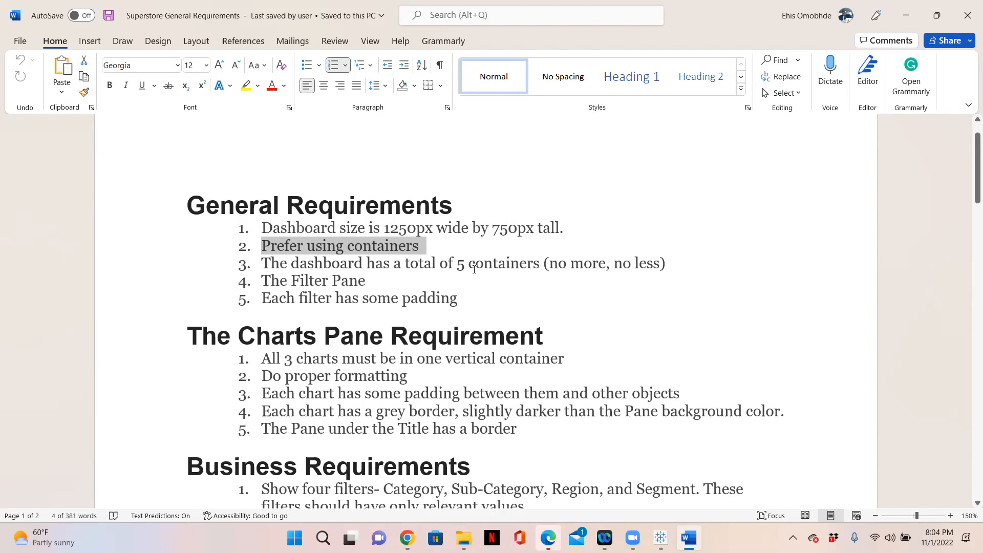
drag(671, 263, 551, 263)
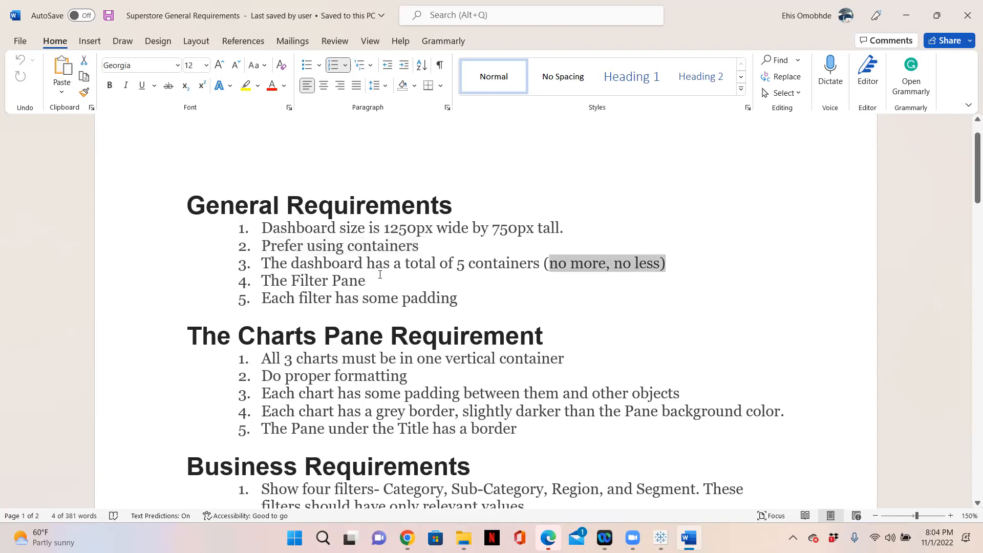
drag(370, 281, 292, 281)
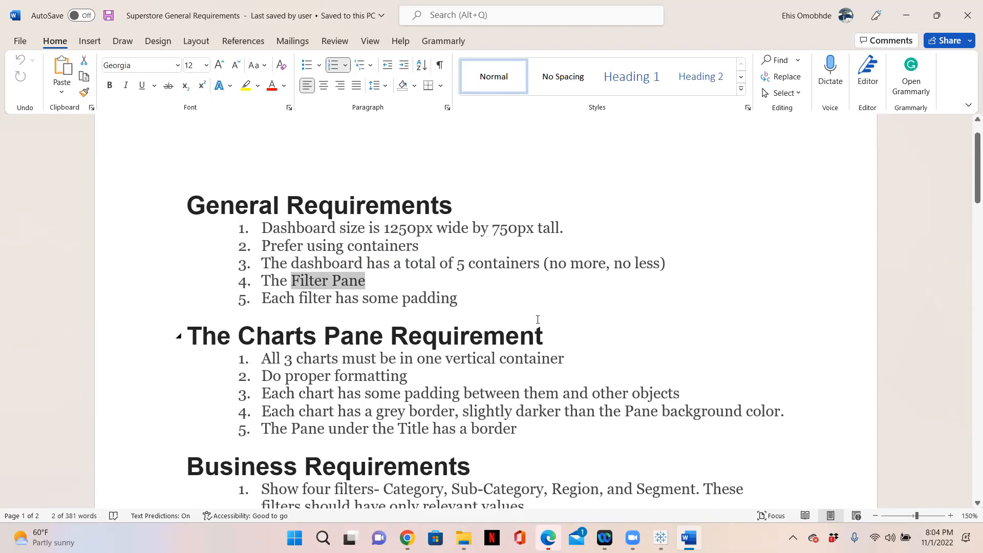
Examine the Charts Pane Requirement section and the Business Requirements item that lists which filters to show
scroll(538, 320, down, 1)
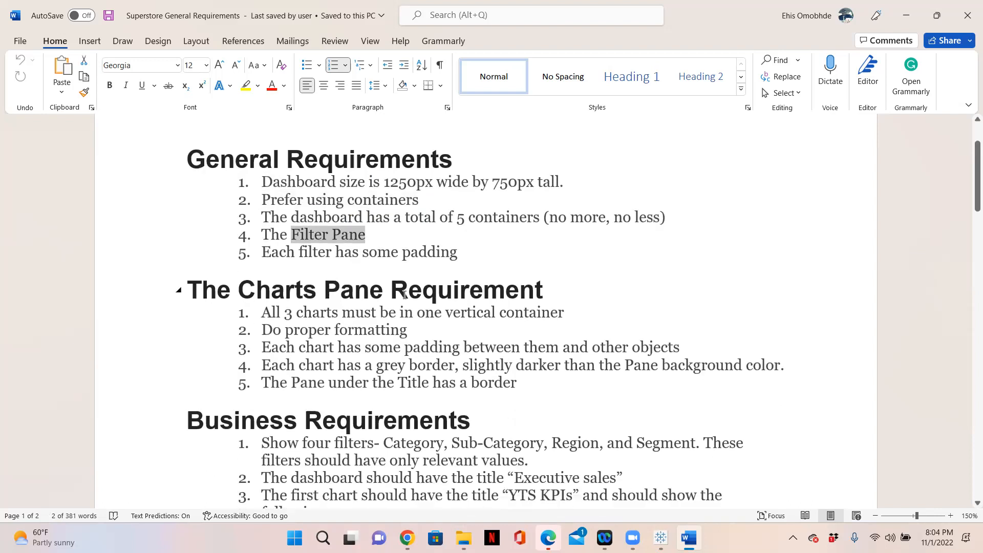
scroll(397, 286, down, 1)
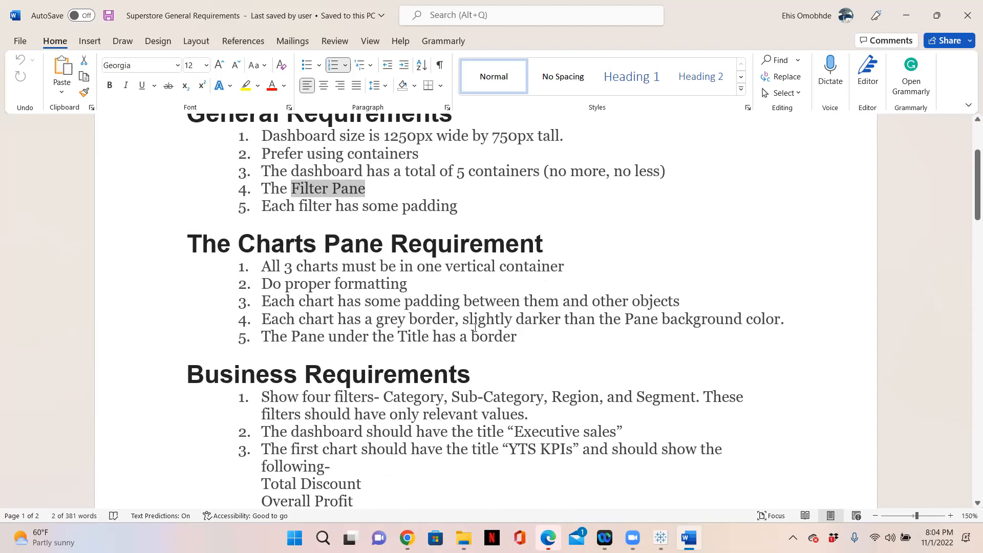
drag(517, 337, 209, 121)
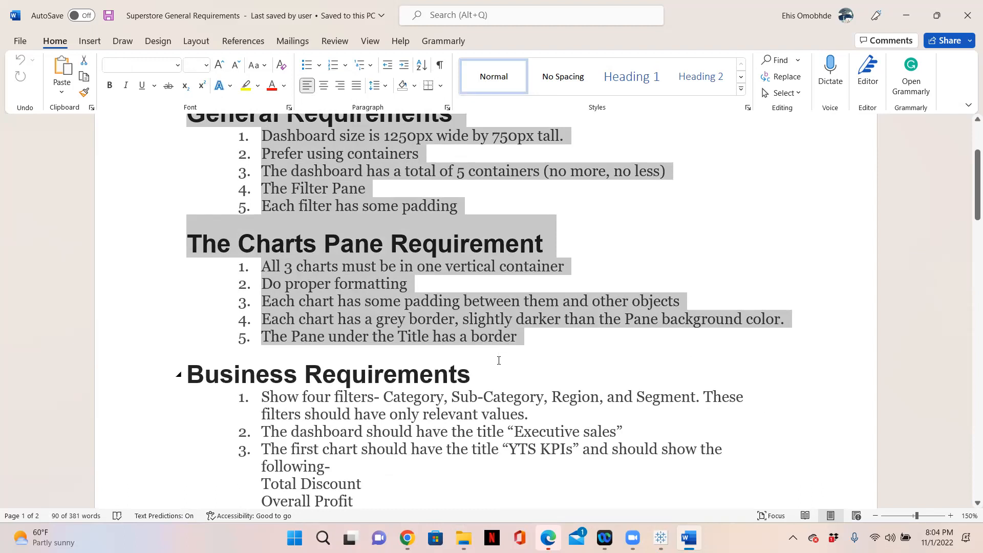
scroll(522, 342, down, 3)
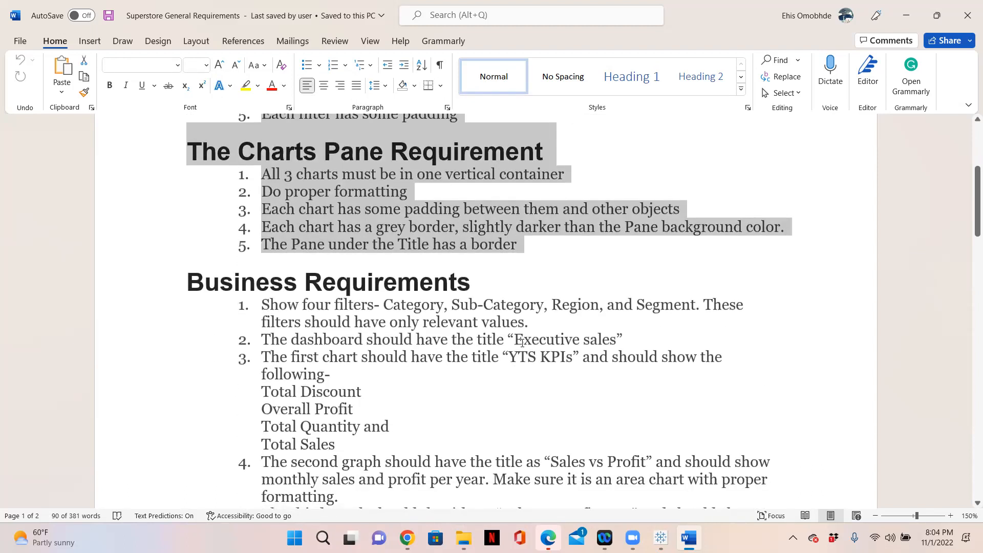
drag(264, 305, 695, 306)
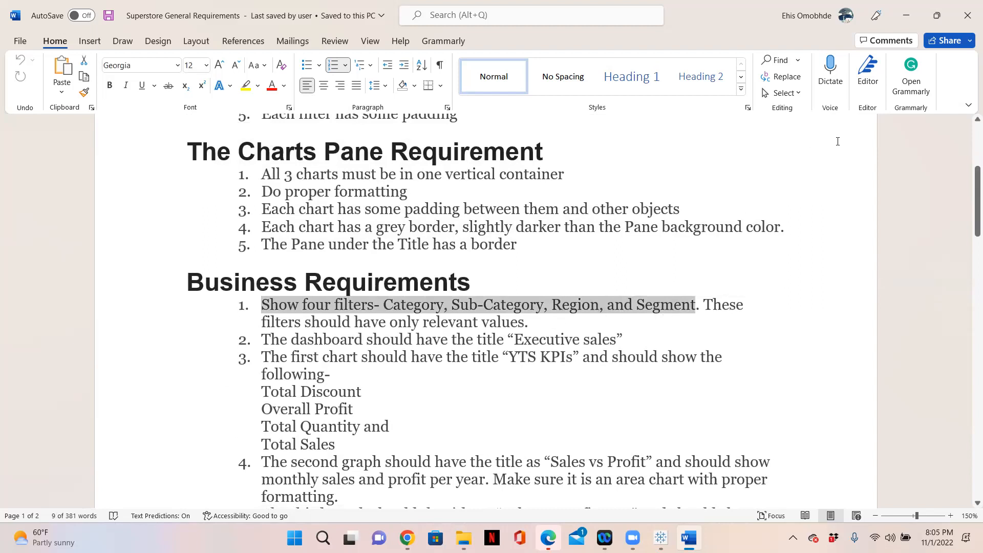
click(907, 16)
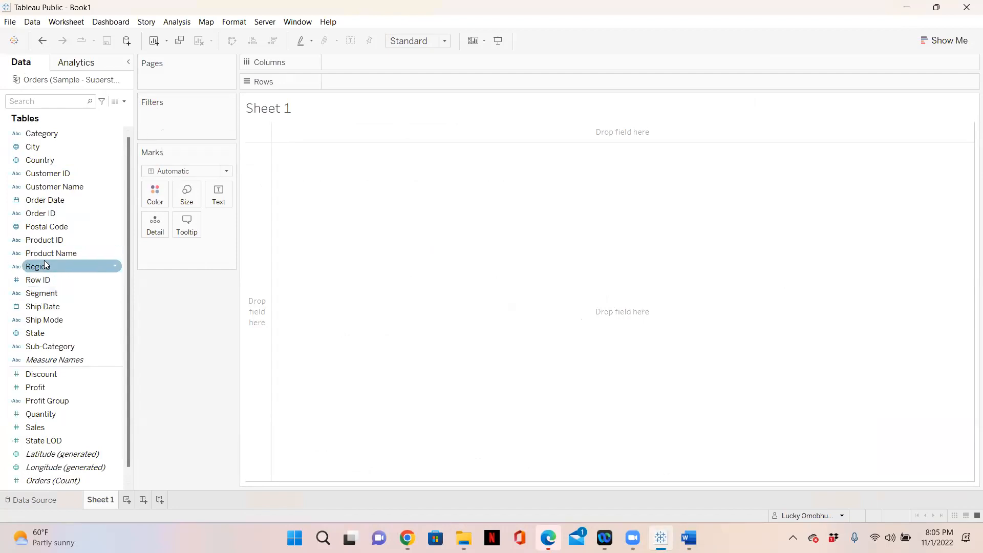
click(688, 538)
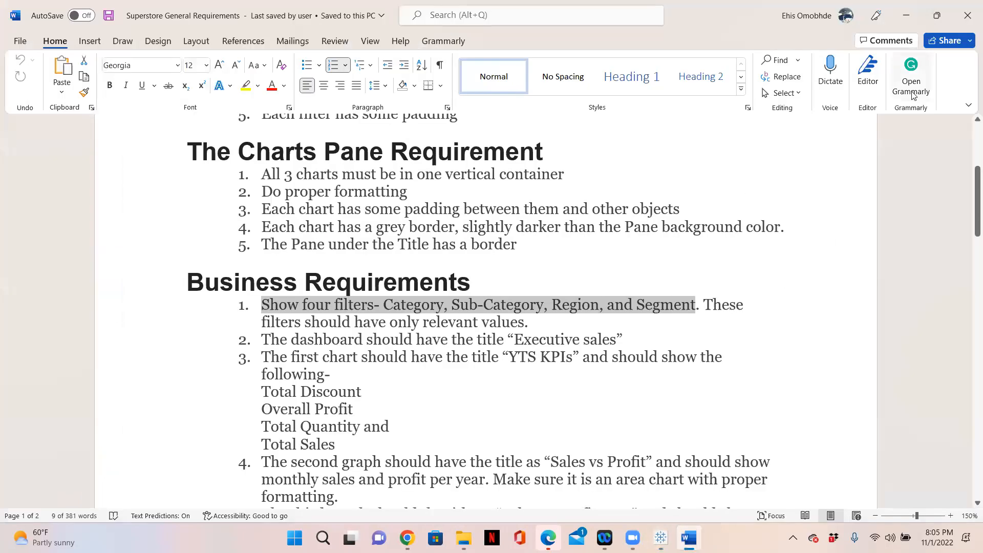
Switch back to Tableau and add Category and Sub-Category as filters on Sheet 1 with all their values selected
click(906, 26)
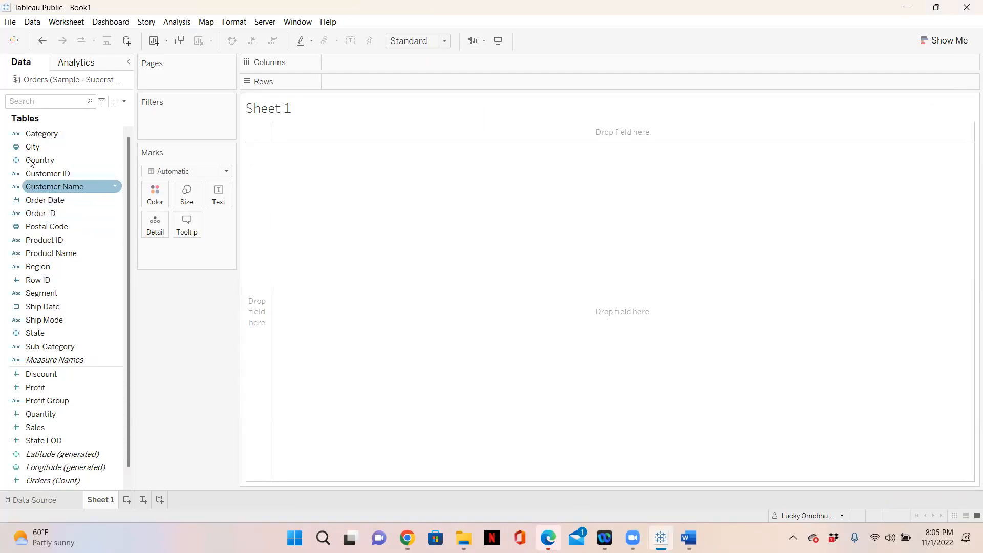
drag(40, 135, 154, 123)
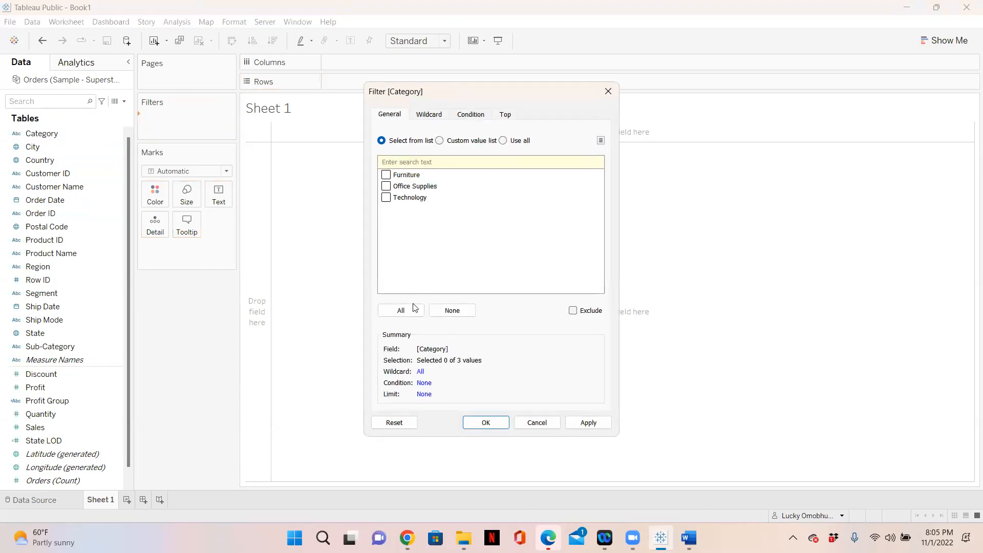
click(403, 311)
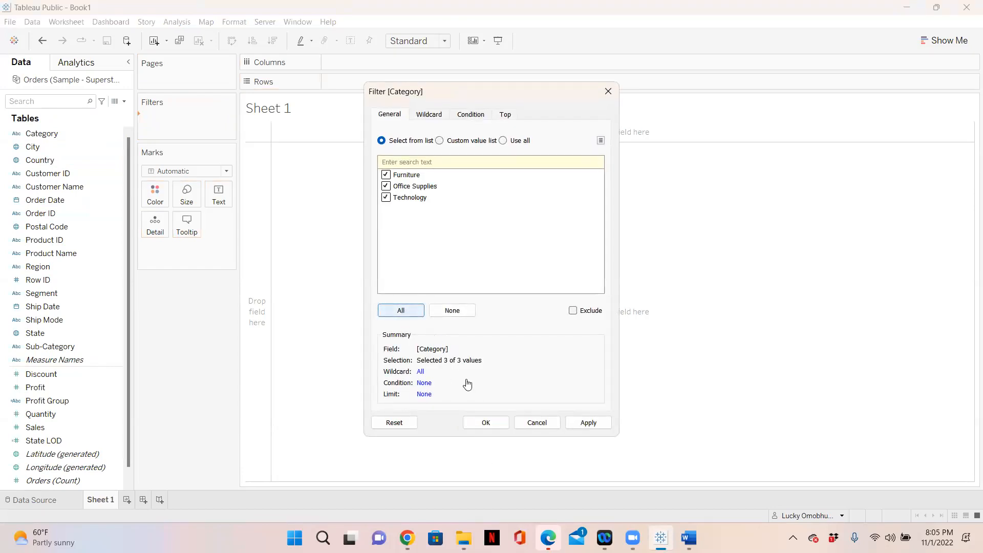
click(486, 425)
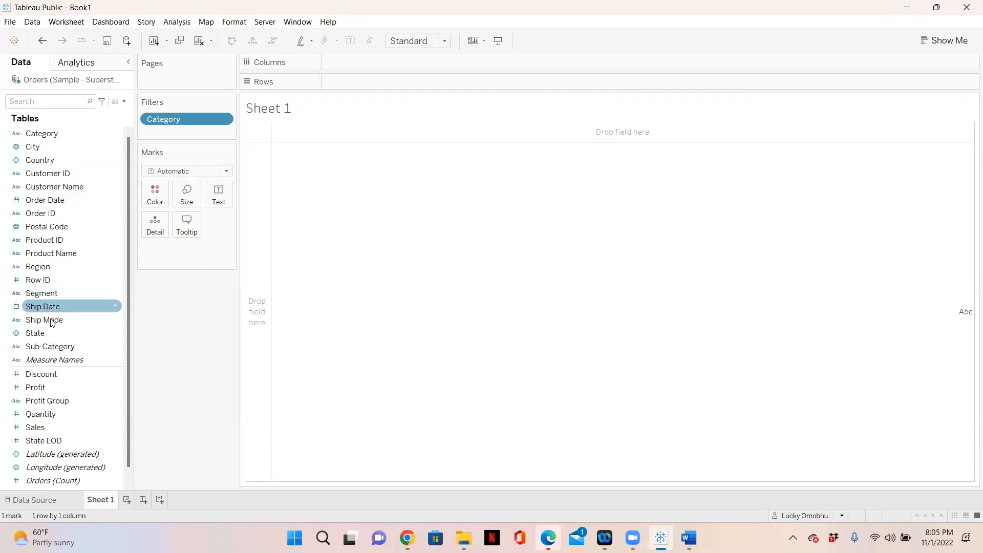
mouse_move(50, 346)
mouse_down()
mouse_move(161, 168)
mouse_move(238, 132)
mouse_move(162, 139)
mouse_up()
click(400, 310)
click(484, 423)
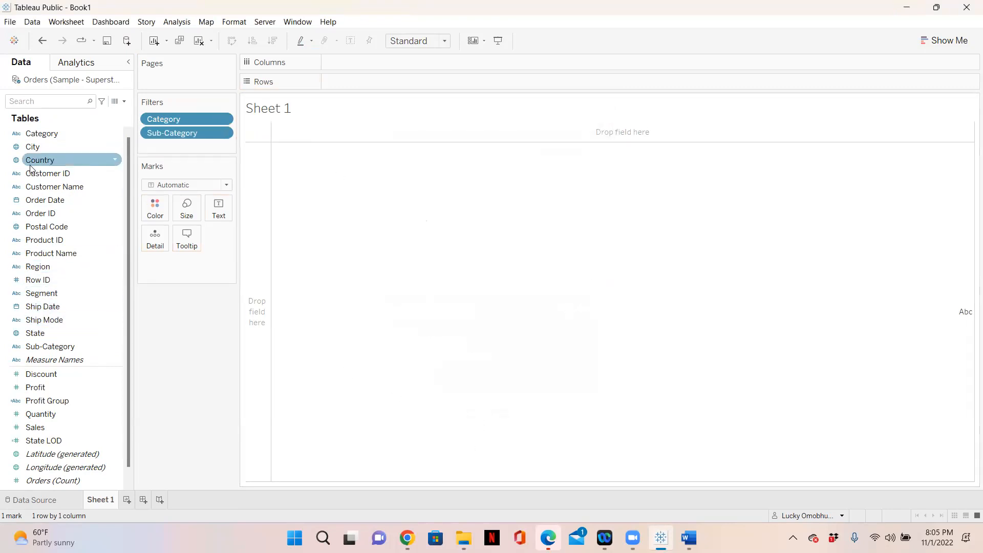
Add Region and Segment as filters on Sheet 1 with all their values selected, checking the filter list in the Word requirements document
drag(37, 271, 156, 149)
click(397, 313)
click(492, 423)
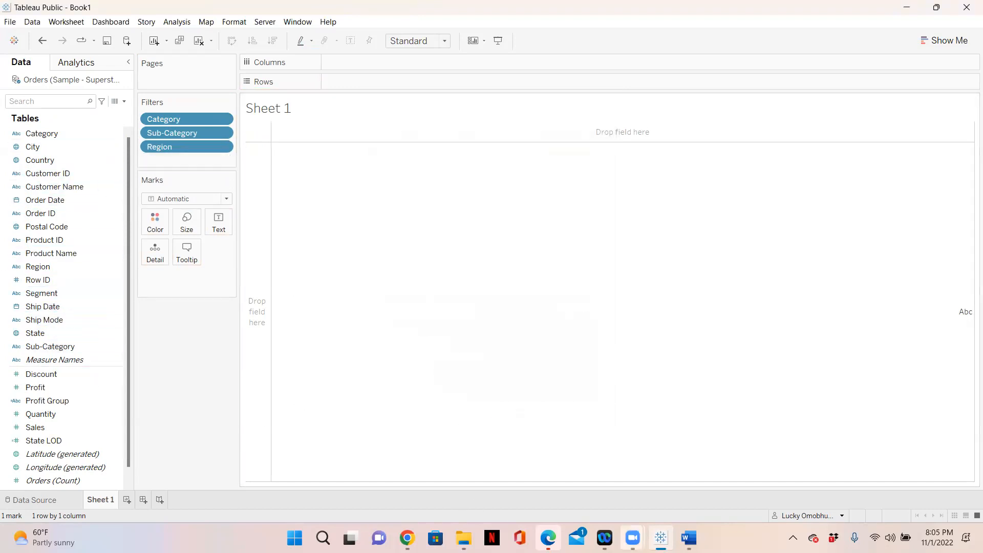
click(680, 481)
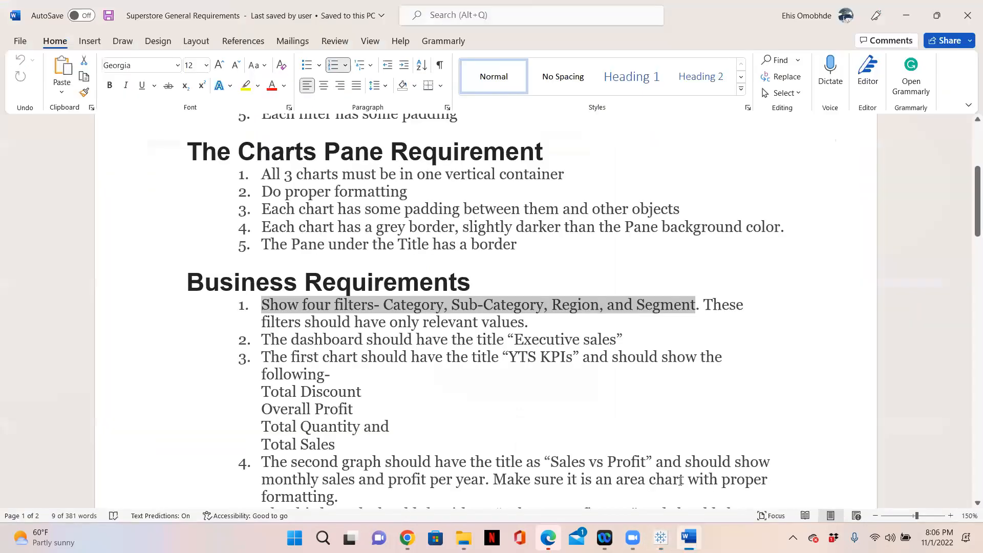
click(906, 15)
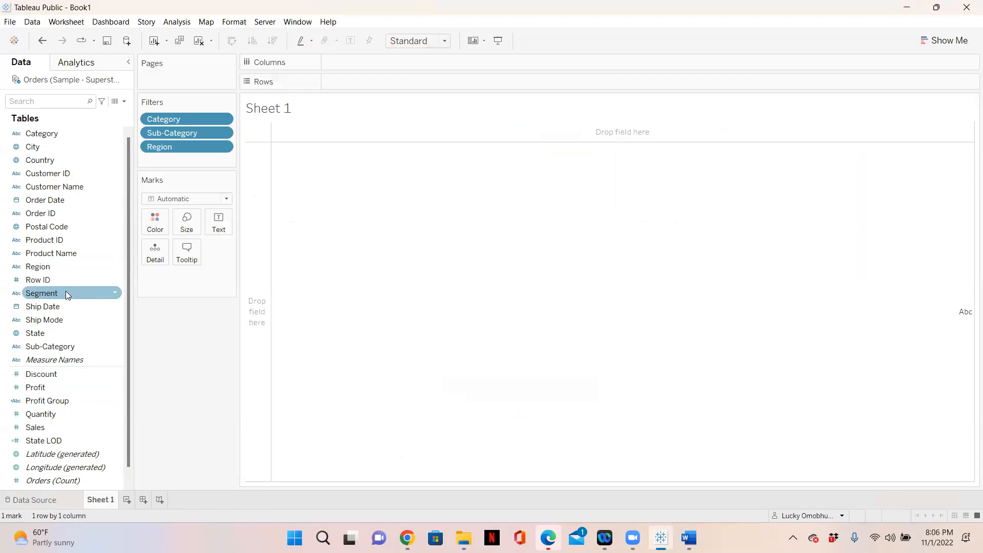
drag(47, 298, 156, 162)
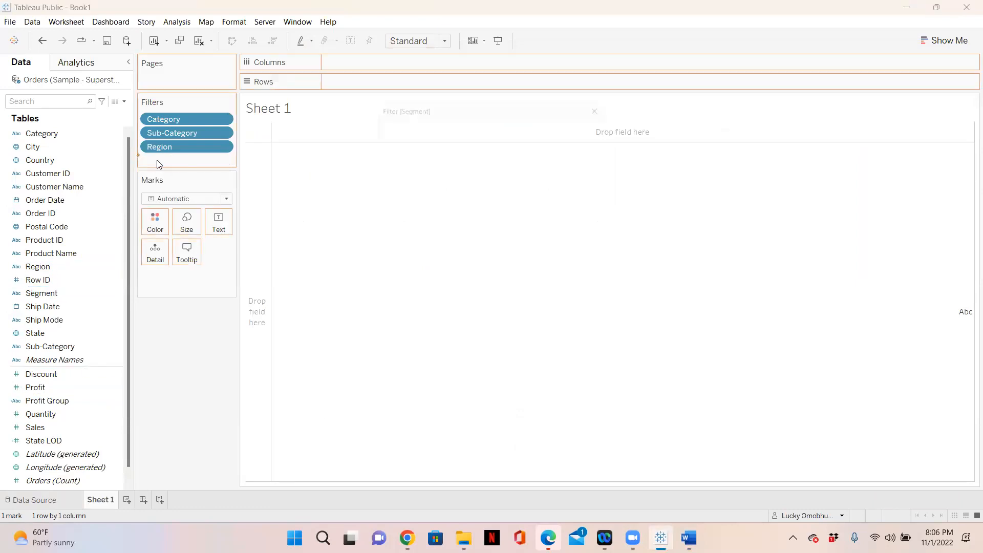
click(402, 312)
click(477, 426)
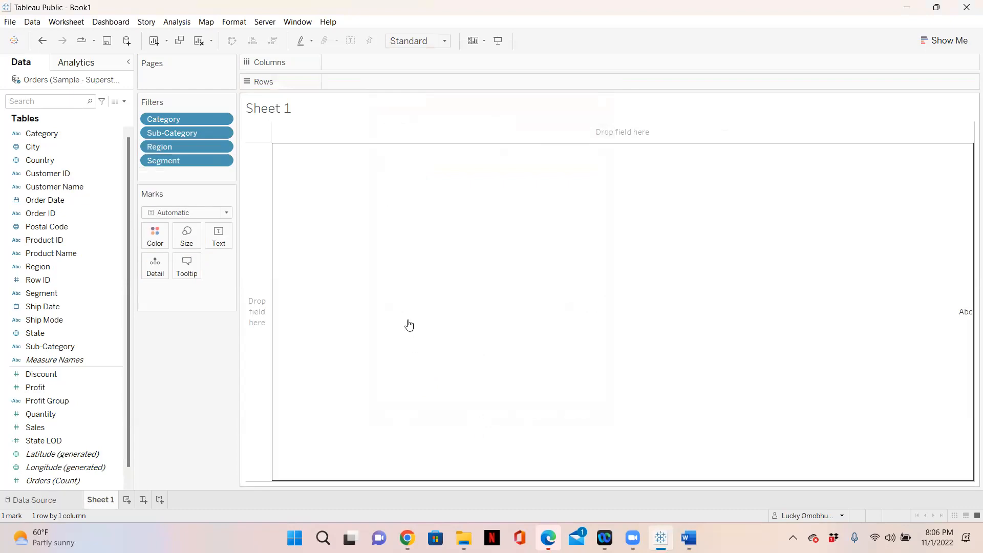
click(224, 122)
mouse_move(220, 187)
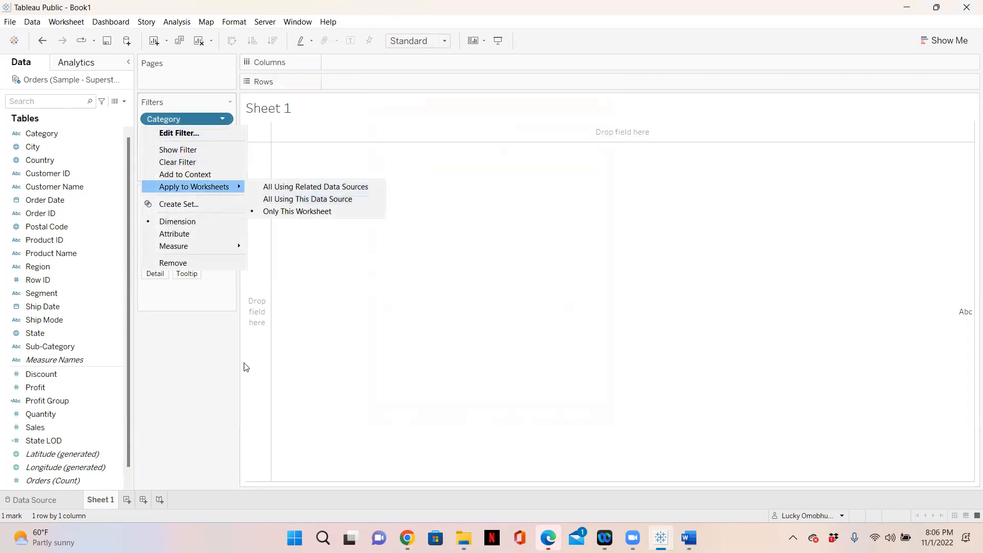
click(213, 365)
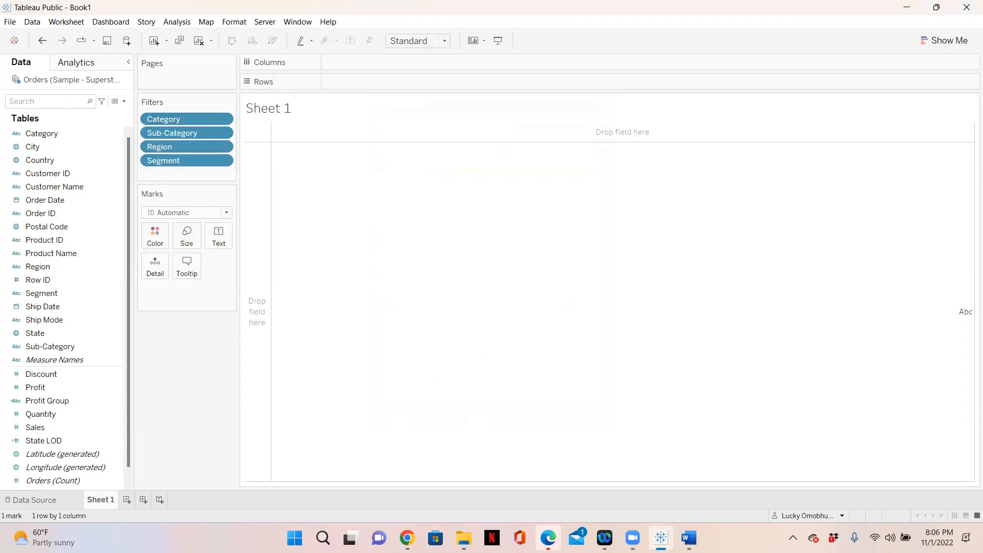
Switch to the Word requirements document and examine the Business Requirements items on relevant filter values, the dashboard title and the first chart's KPIs
click(689, 538)
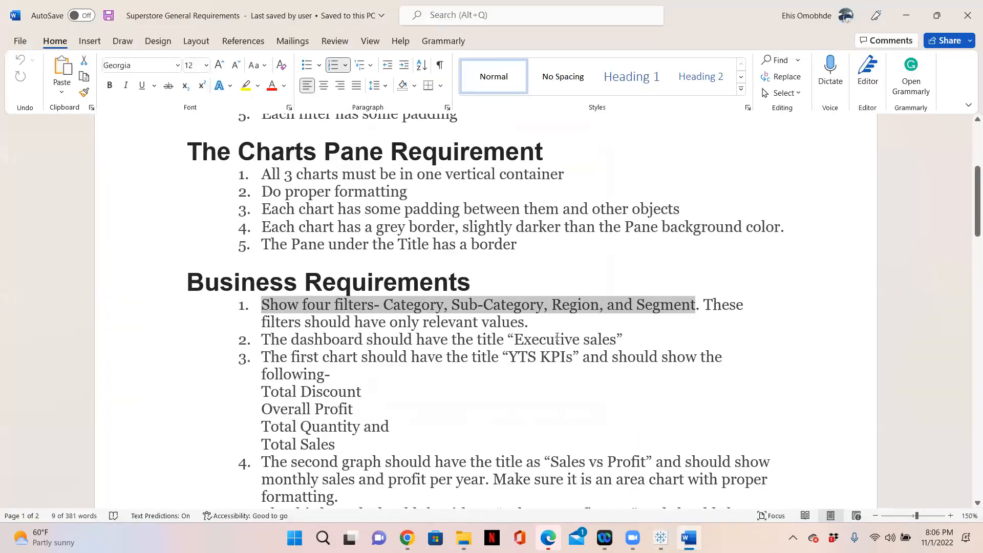
drag(526, 328, 260, 319)
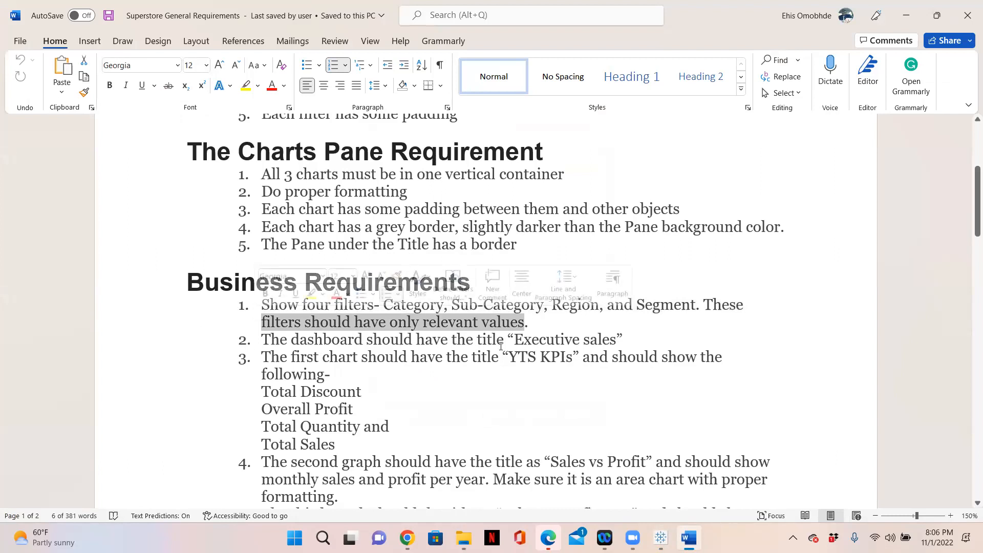
drag(616, 340, 509, 342)
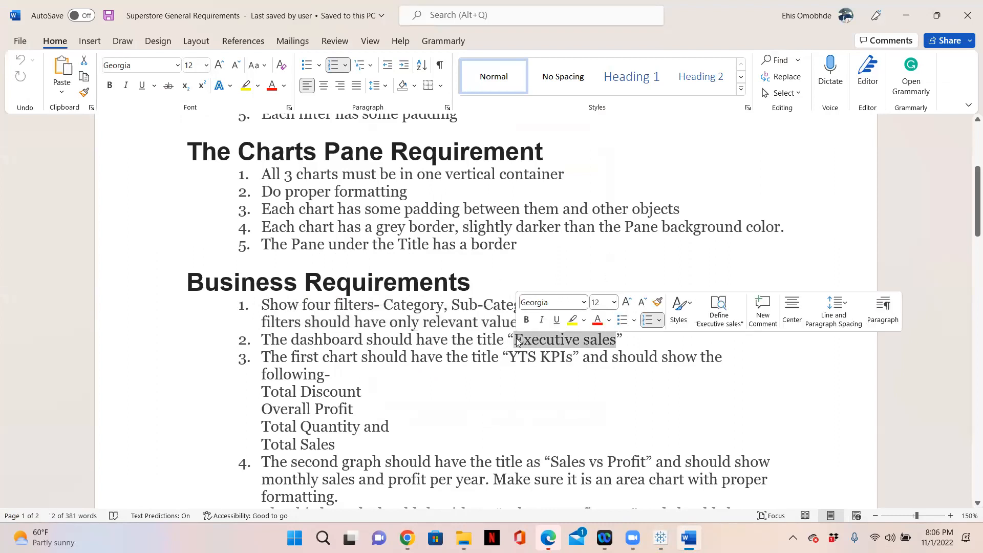
click(481, 409)
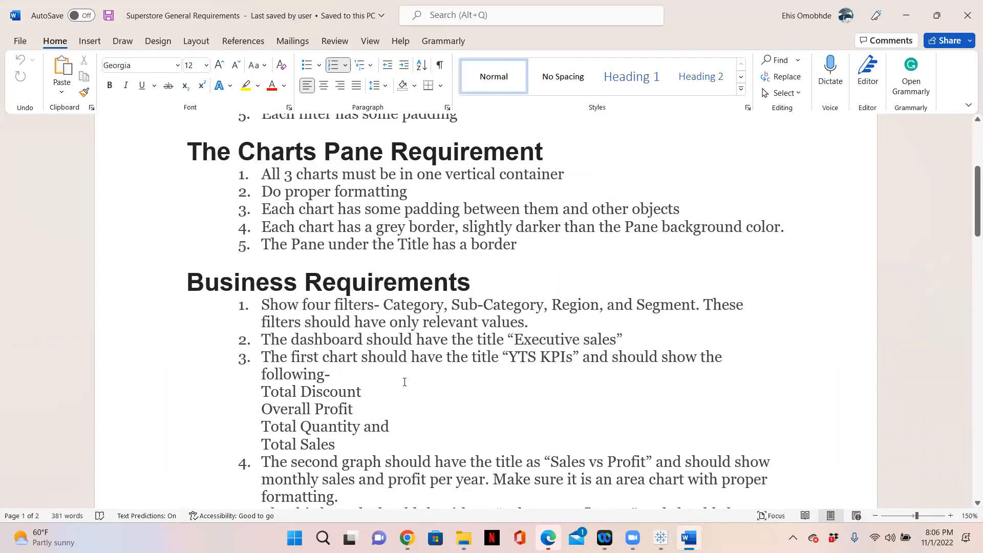
drag(380, 408, 262, 409)
drag(397, 426, 333, 444)
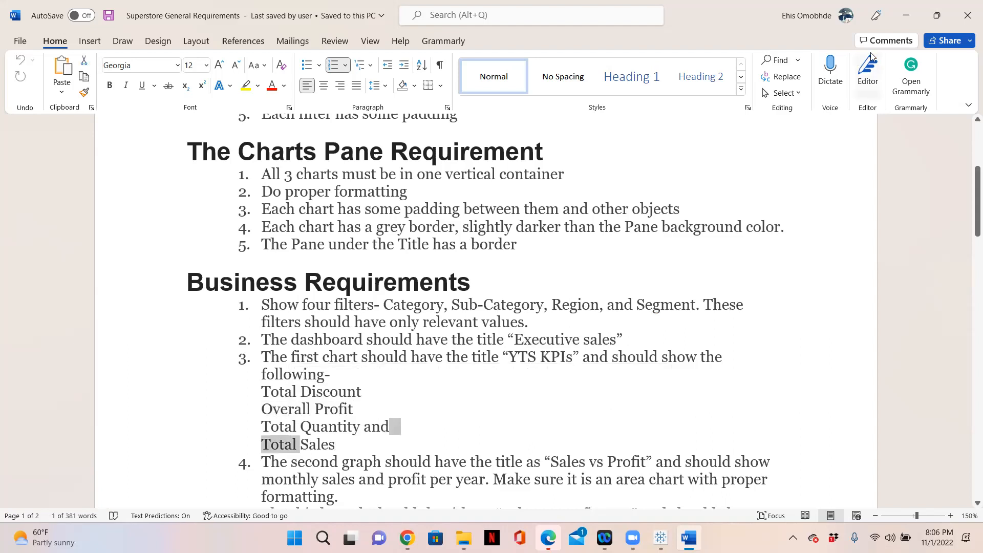
Switch back to Tableau and add Sales, Profit, Quantity and Discount as text marks on Sheet 1
click(907, 15)
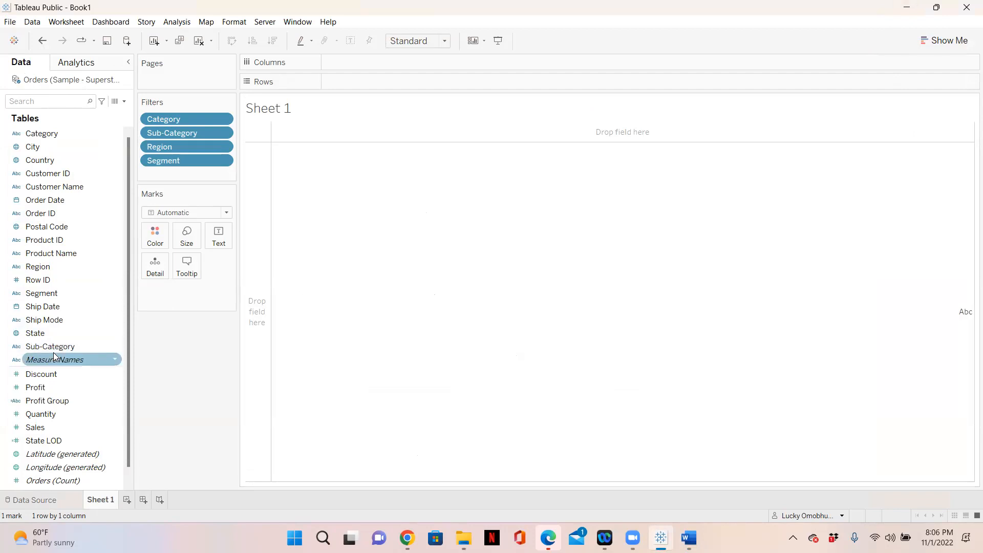
click(121, 346)
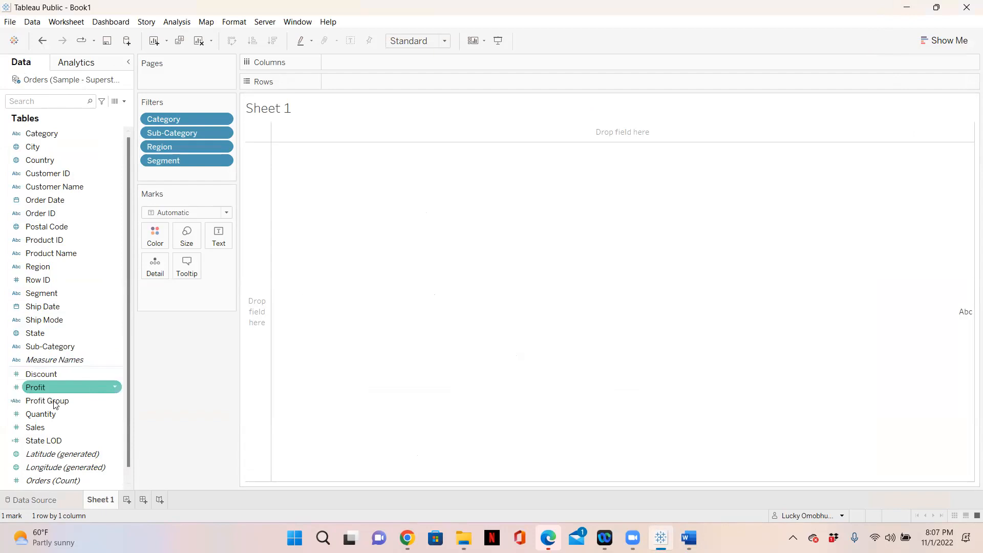
drag(42, 427, 212, 236)
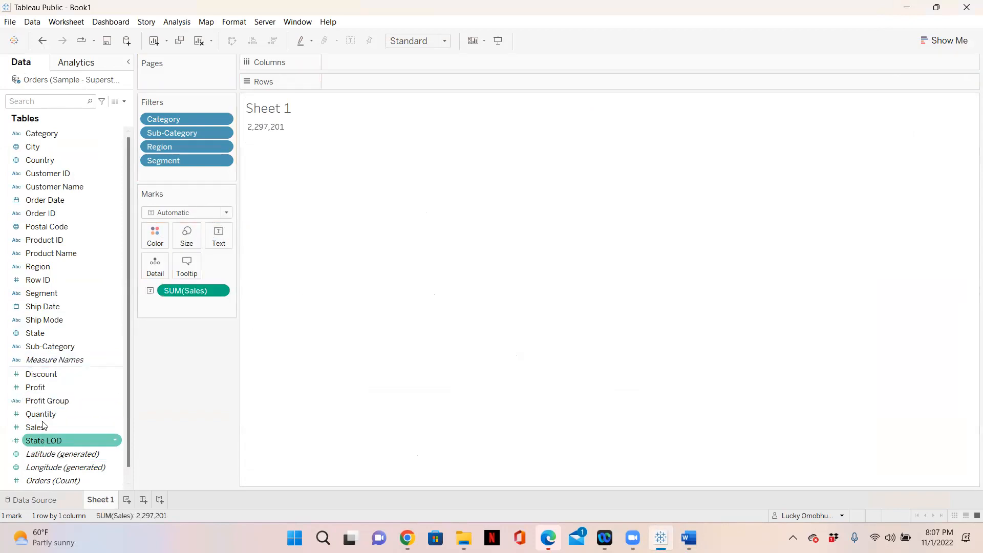
drag(38, 387, 210, 236)
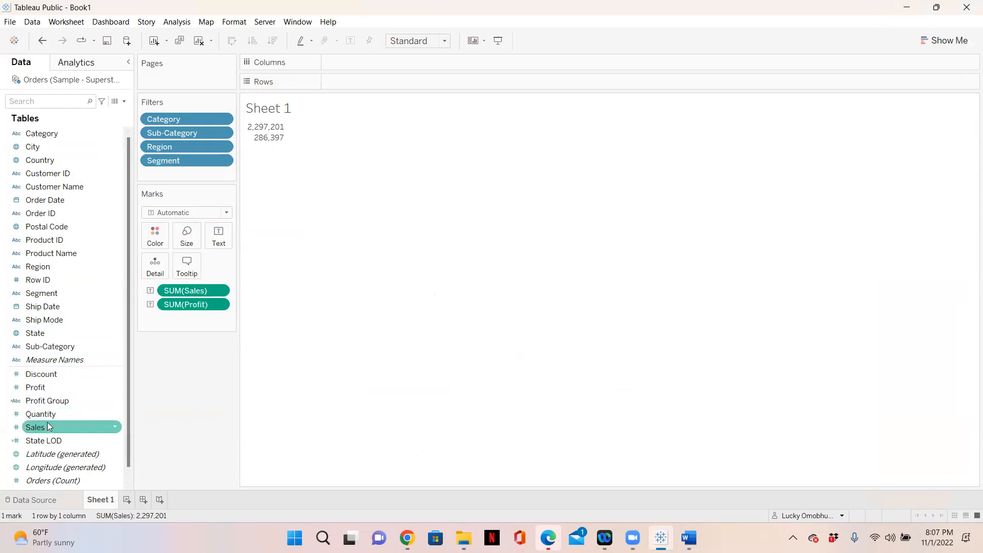
drag(41, 419, 217, 236)
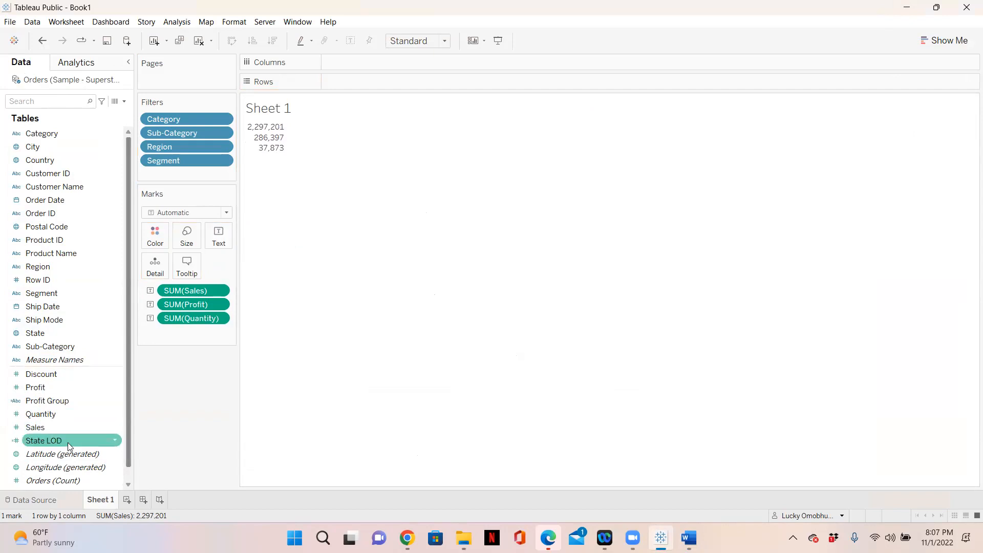
drag(41, 374, 215, 233)
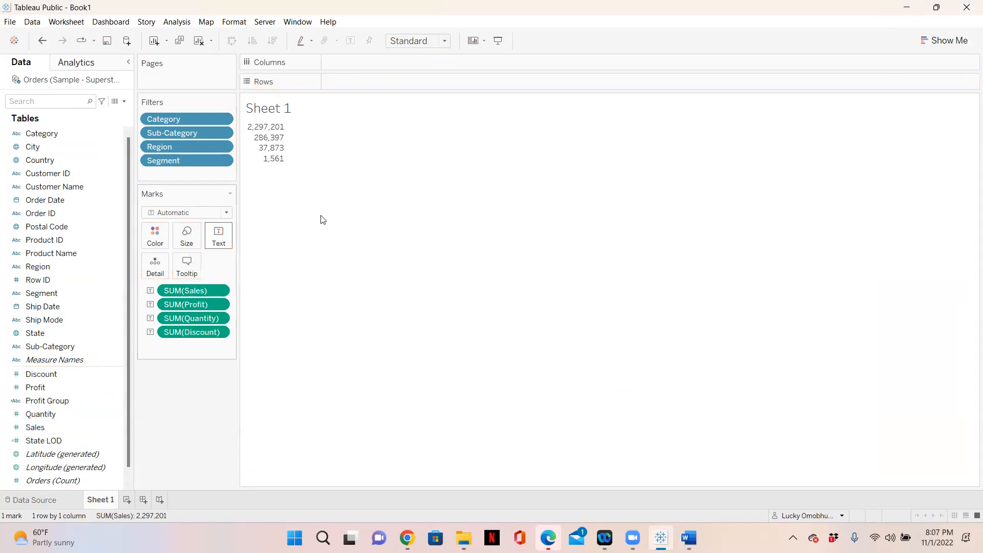
Convert the view to a text table and swap rows and columns so Measure Names runs across the columns
click(947, 41)
click(878, 77)
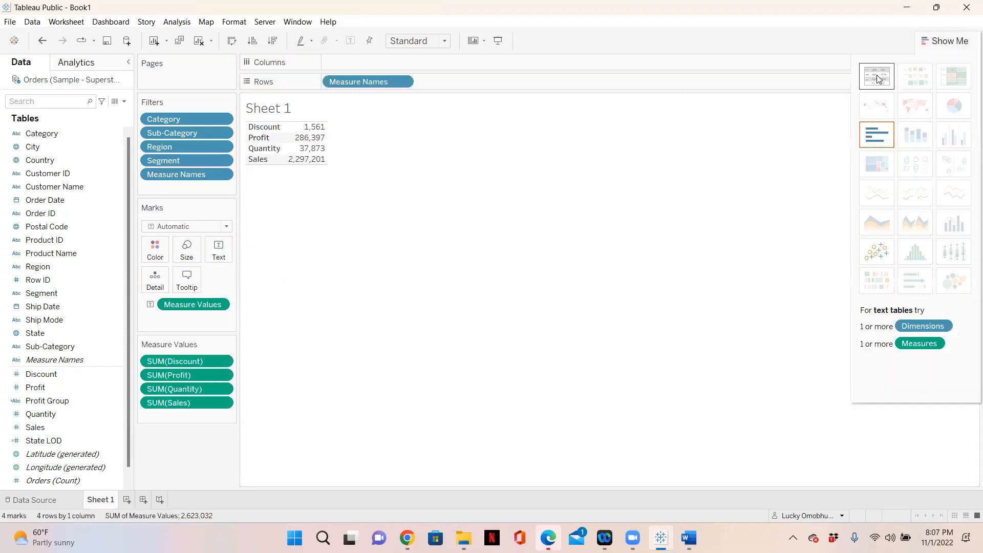
click(958, 41)
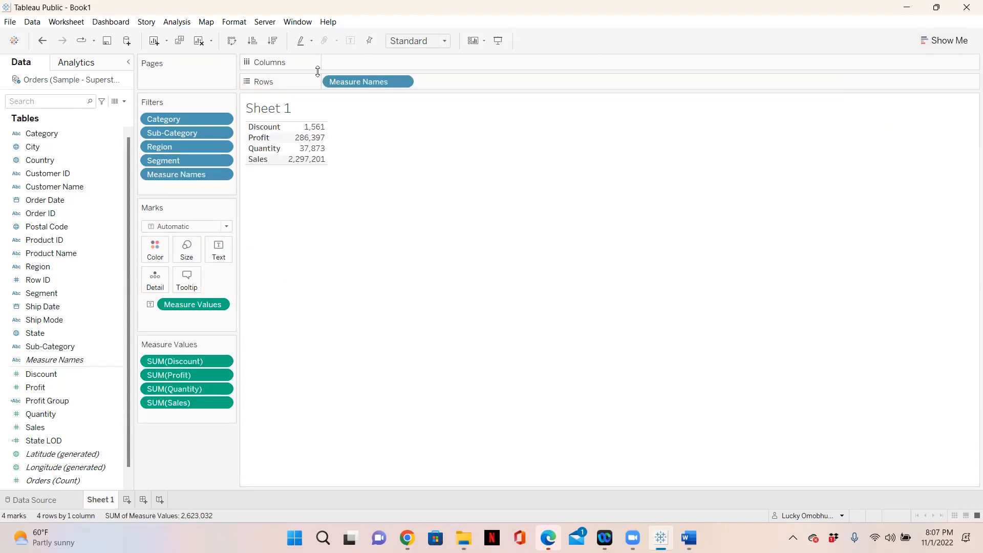
click(234, 42)
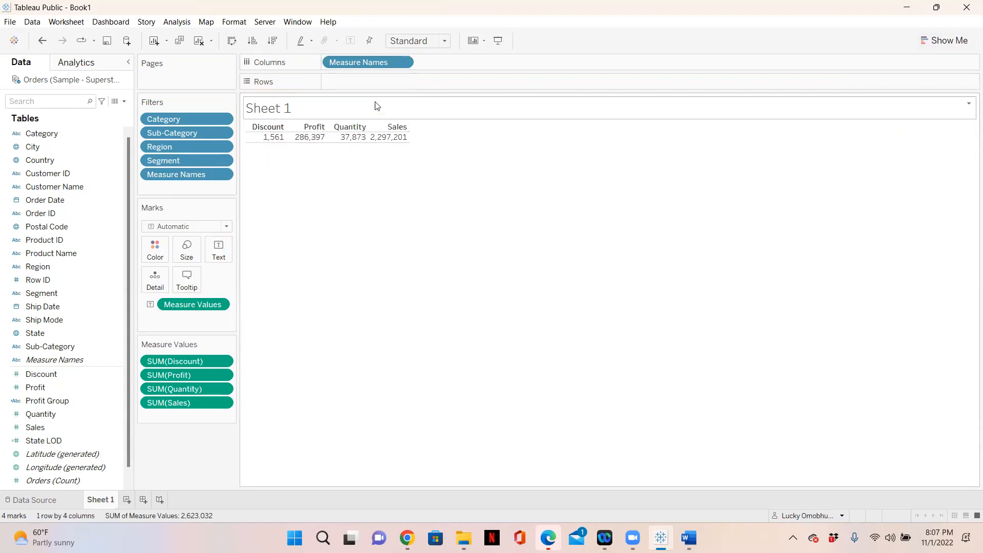
Reorder the measure values as Sales, Profit, Quantity, Discount
drag(180, 404, 176, 356)
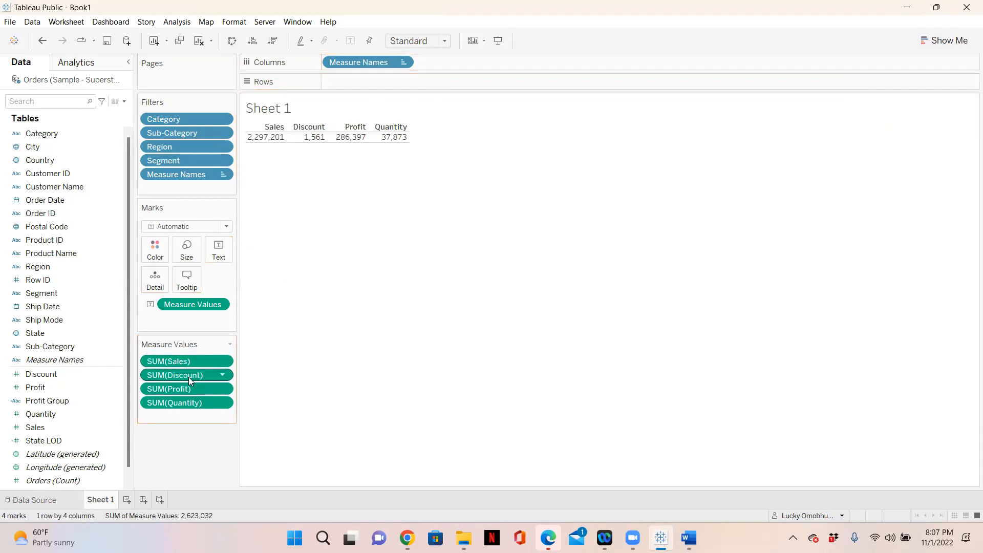
drag(175, 391, 170, 370)
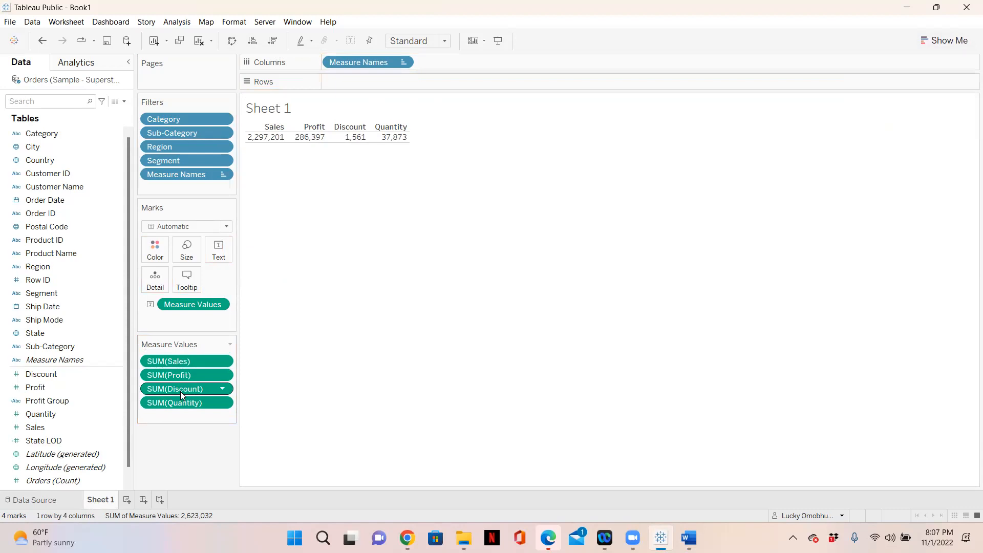
drag(179, 391, 177, 416)
Format the Sales measure's numbers as Currency (Custom) with 2 decimal places and display units in millions (M)
click(222, 361)
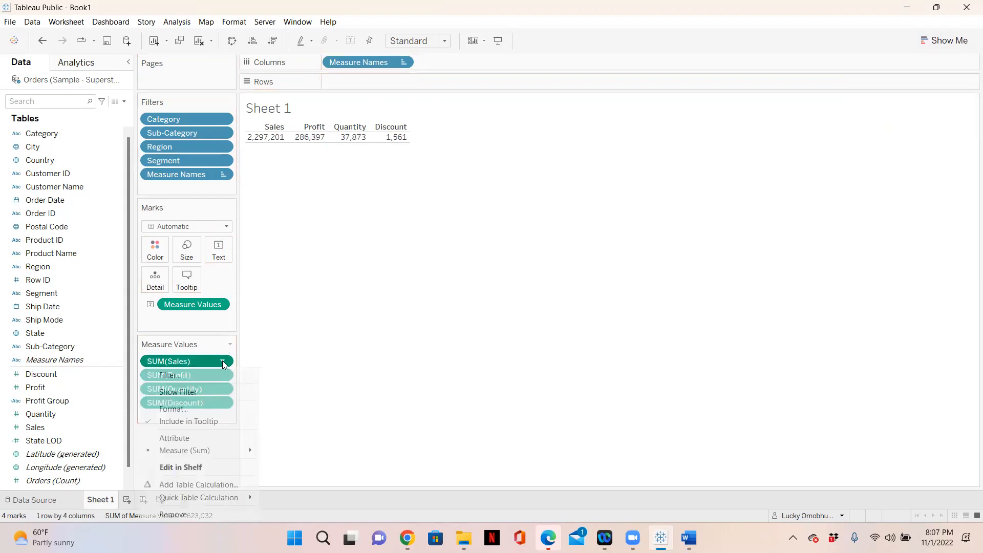
click(203, 409)
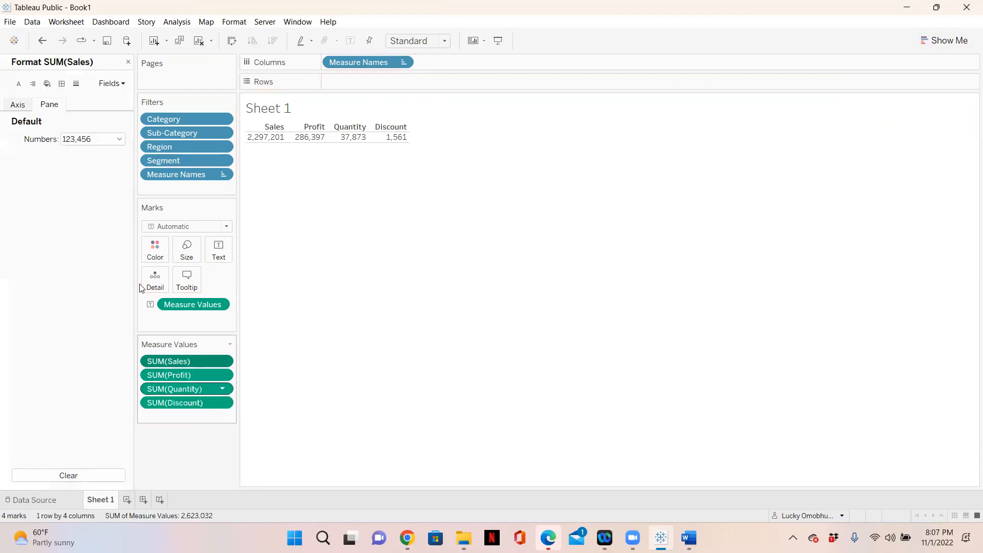
click(117, 139)
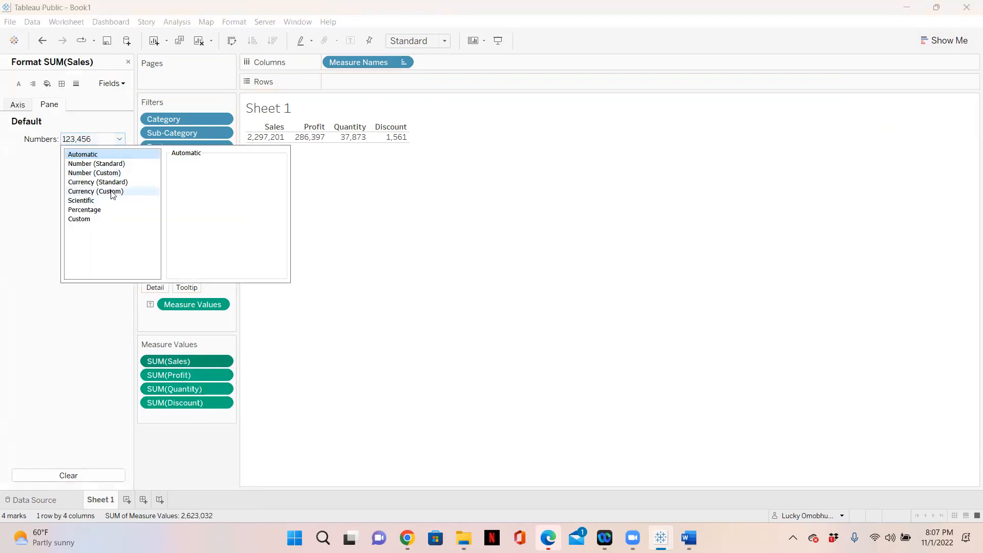
click(112, 192)
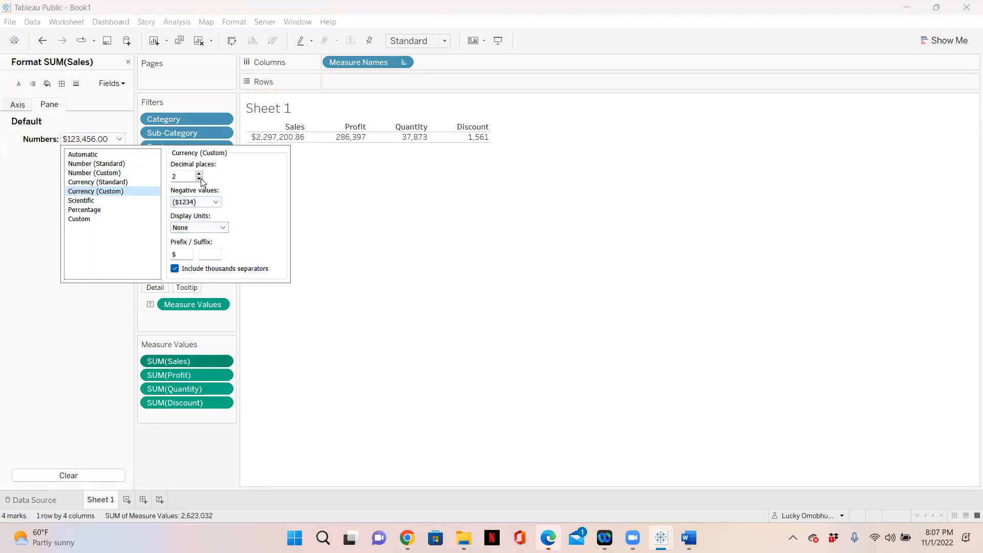
click(225, 229)
click(205, 254)
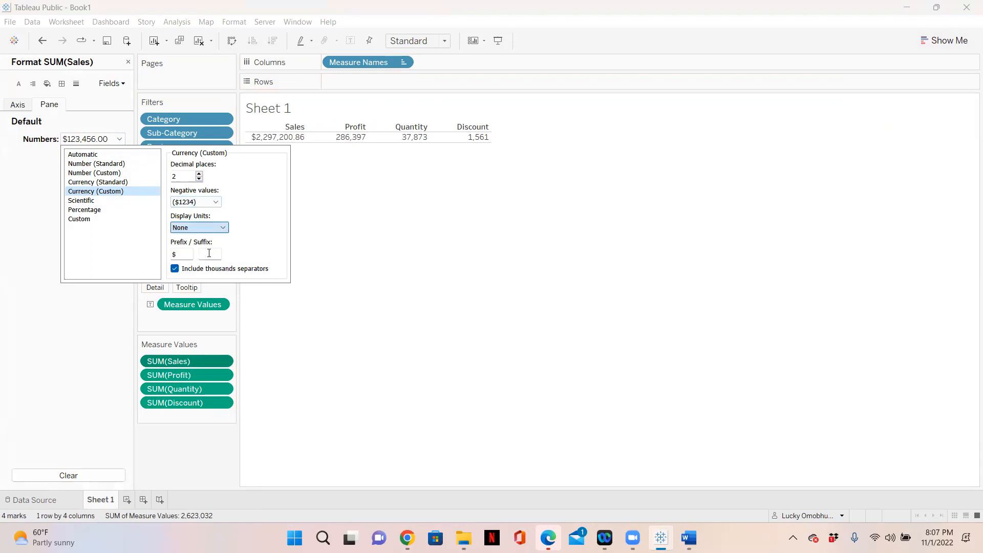
click(201, 457)
Format the Profit measure's numbers as Currency (Custom) with 2 decimal places and display units in Thousands (K)
click(223, 375)
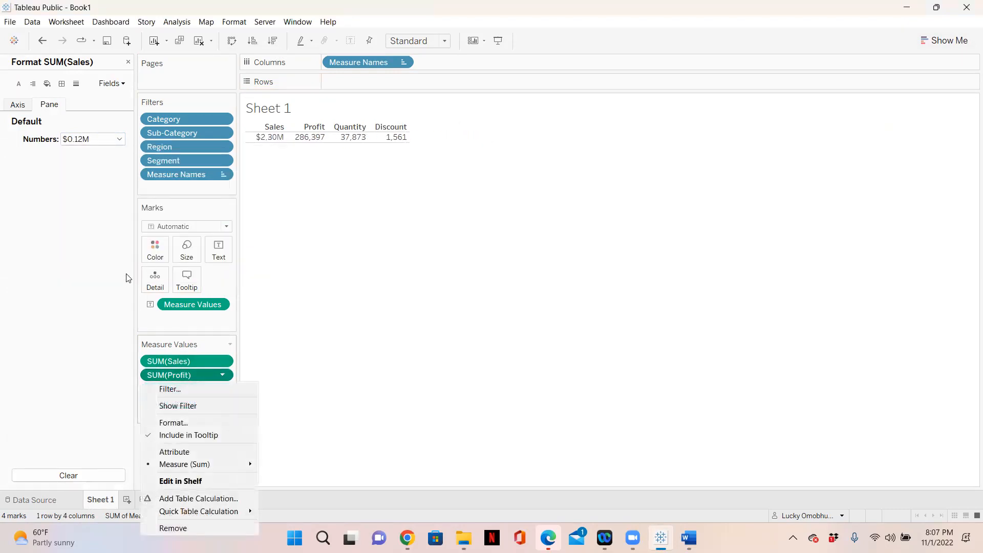
click(172, 422)
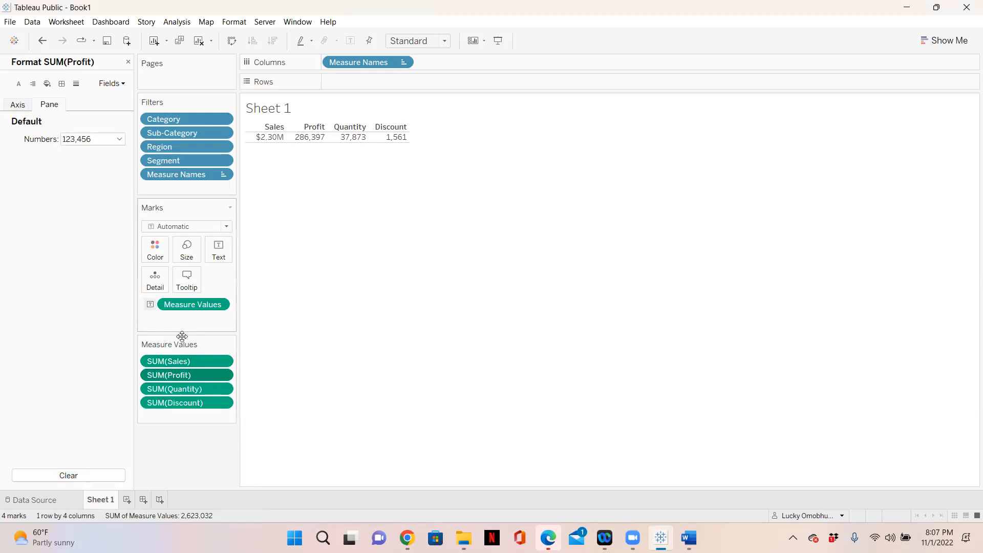
click(118, 139)
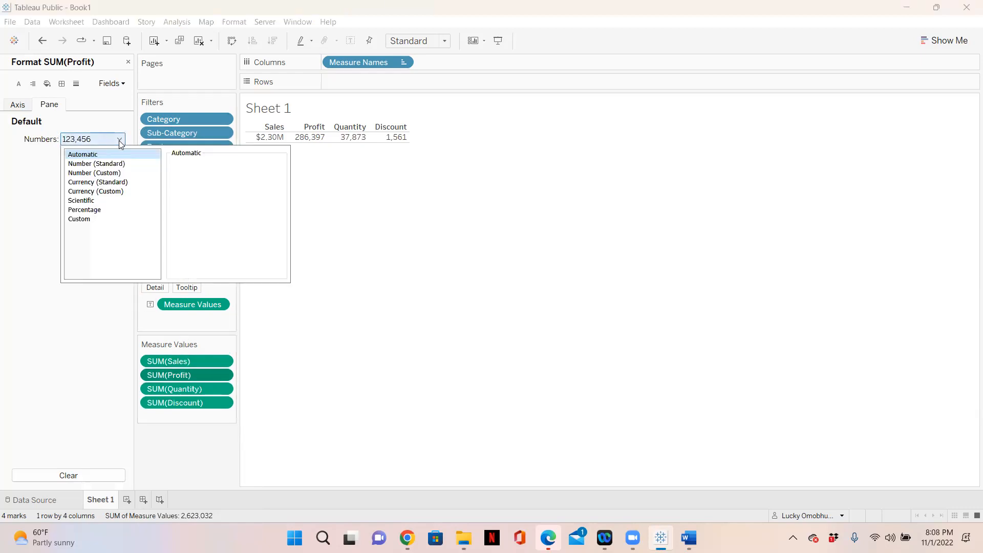
click(95, 191)
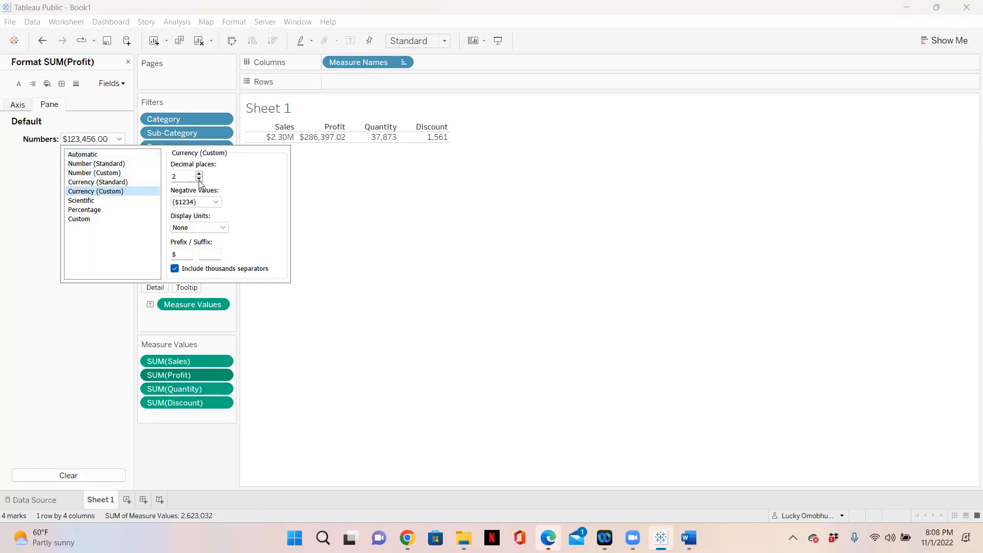
click(221, 228)
click(217, 237)
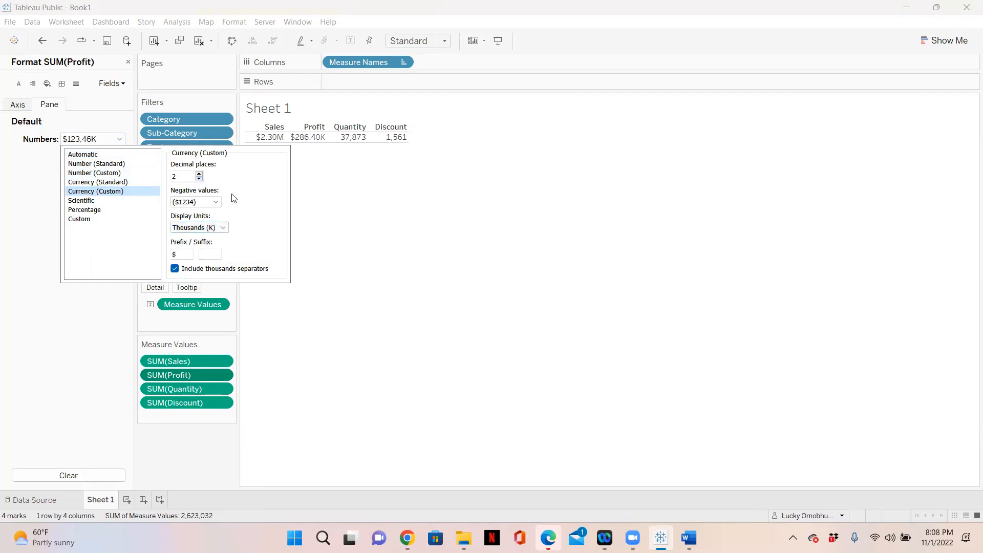
click(139, 455)
Format the Discount measure as Currency (Custom) with 2 decimal places and no display units, and fit the sheet to Entire View
click(205, 404)
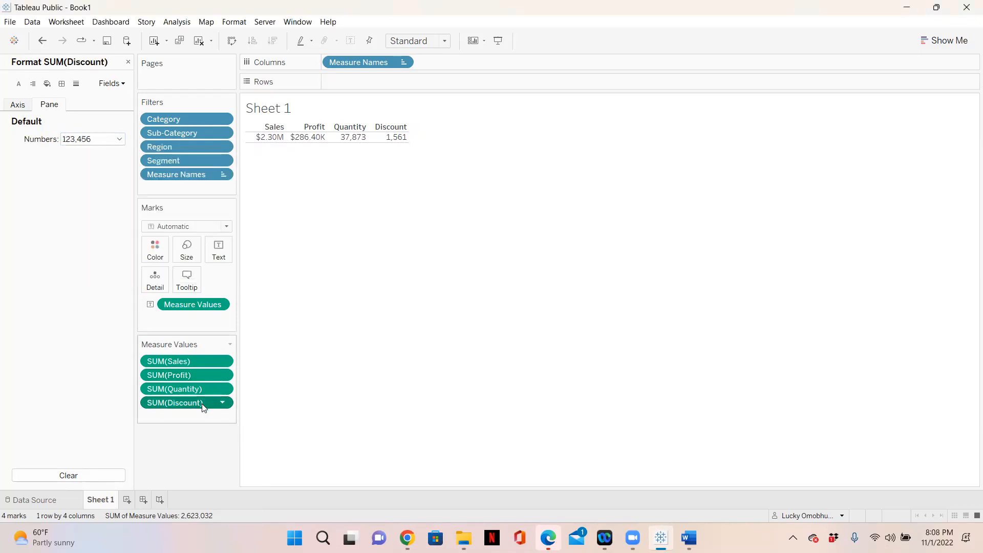
click(120, 139)
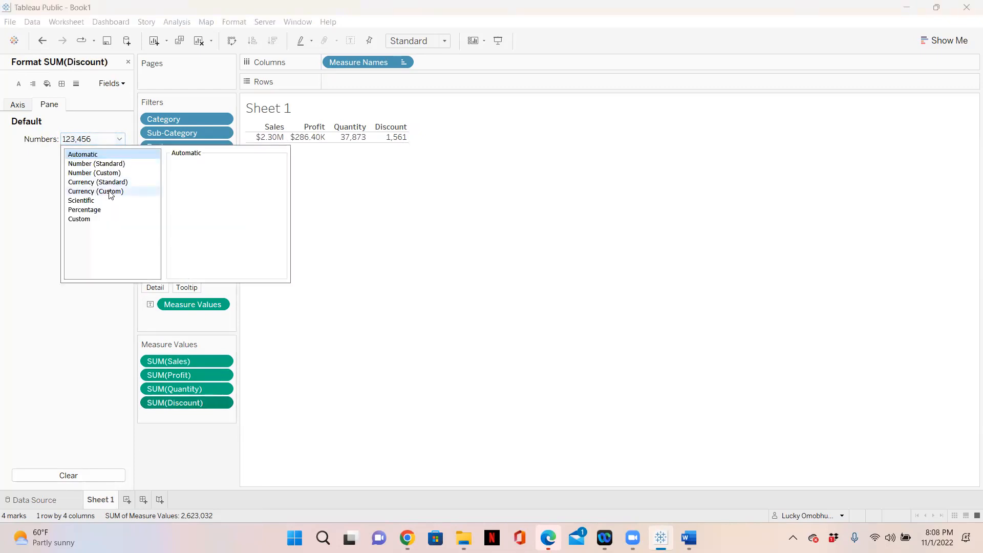
click(109, 192)
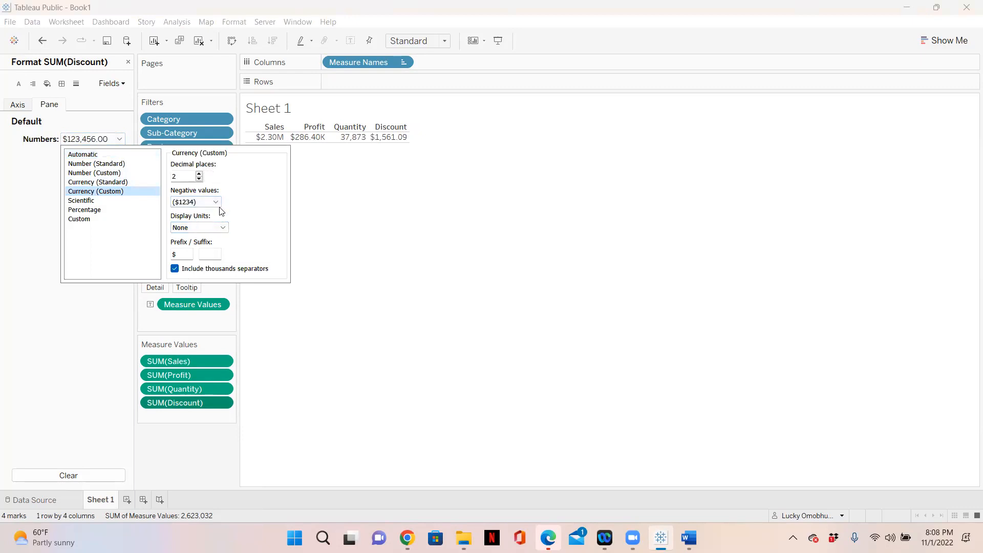
click(189, 447)
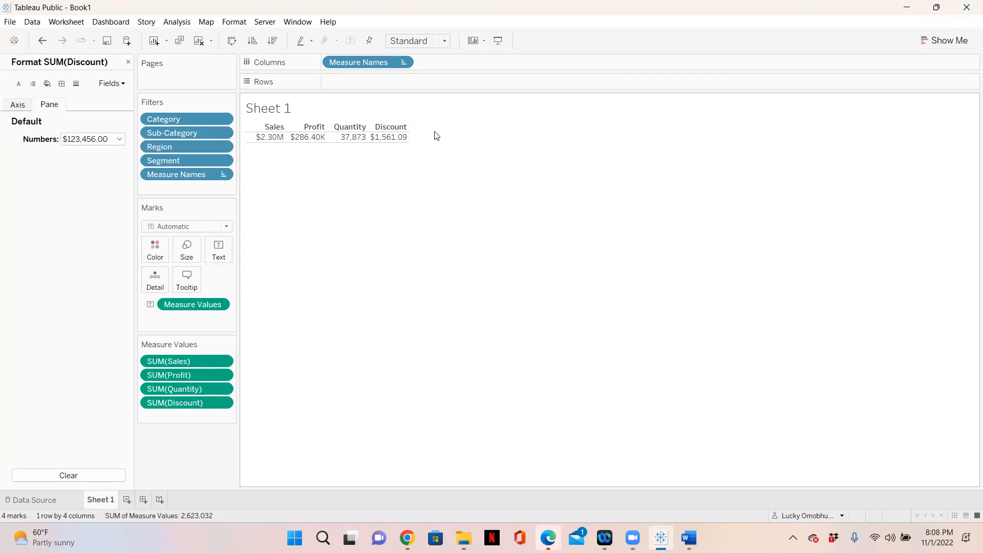
click(445, 41)
click(442, 88)
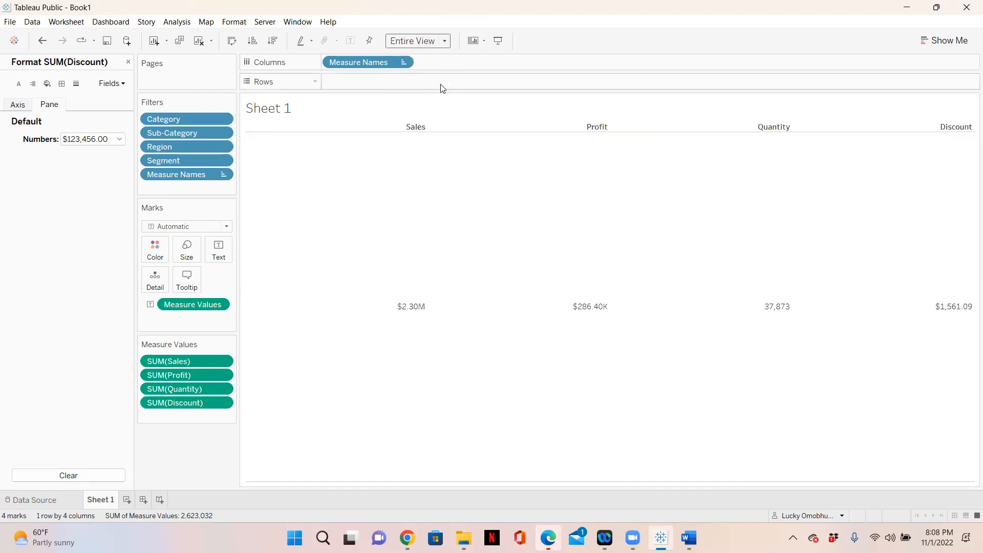
Format the label text of the measure values in Tableau Bold at size 28
click(219, 252)
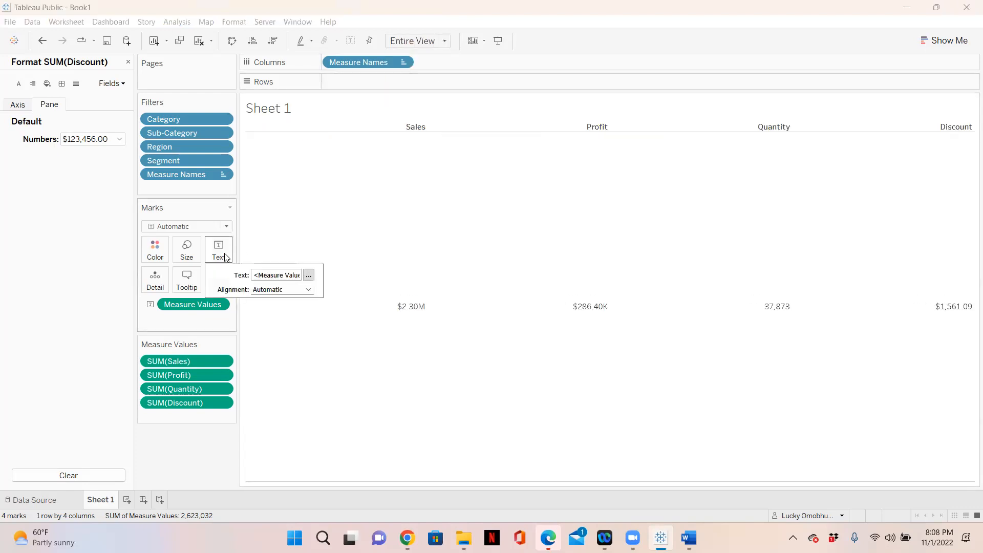
click(309, 277)
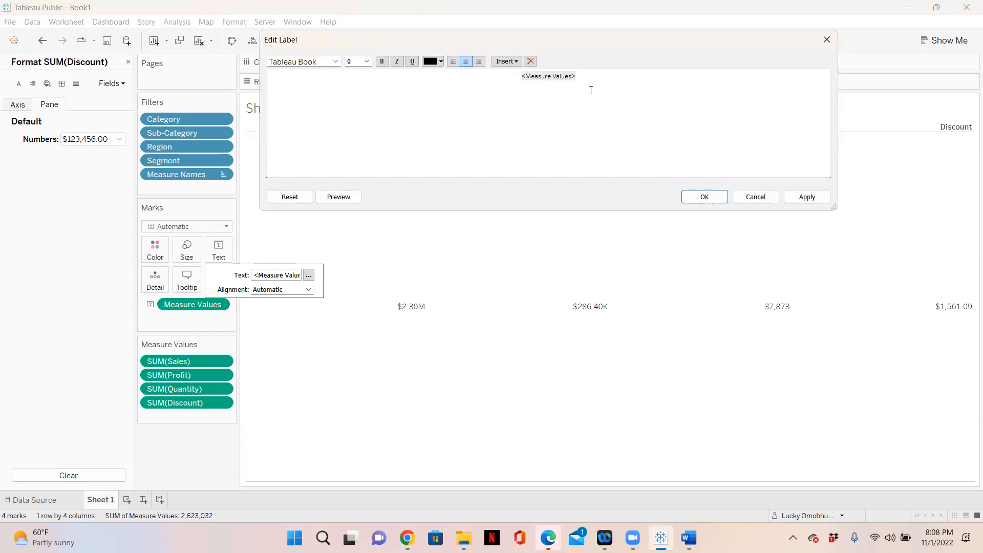
key(ctrl+a)
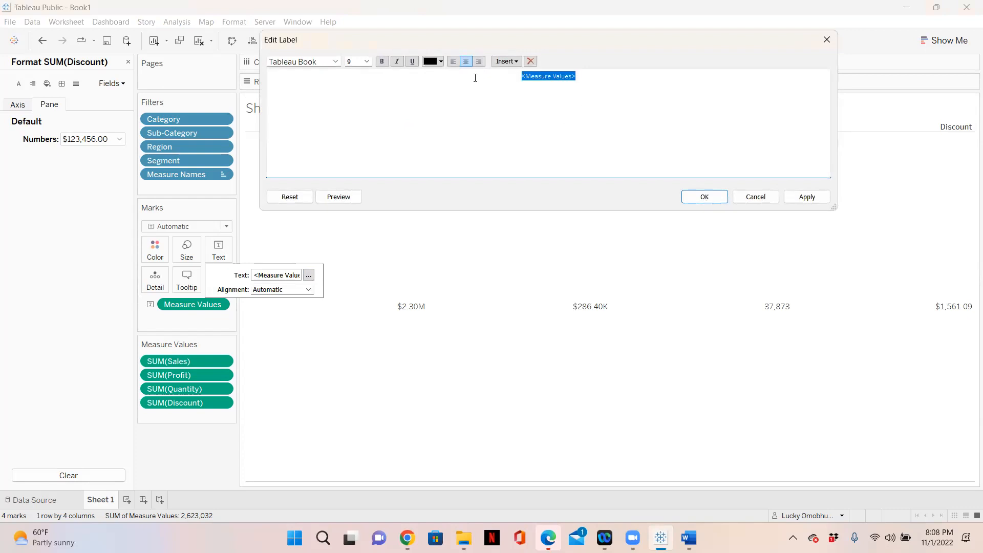
click(335, 62)
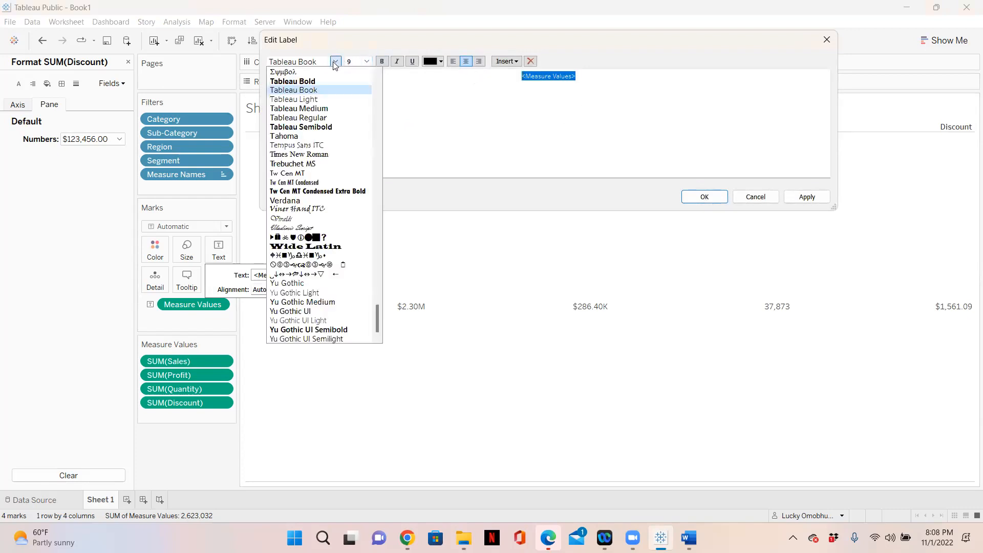
click(328, 81)
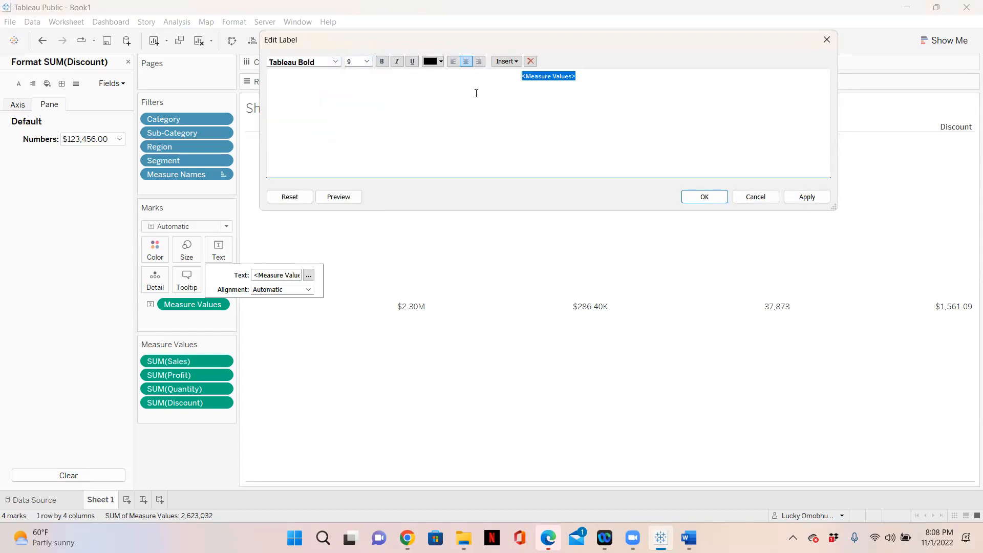
click(367, 61)
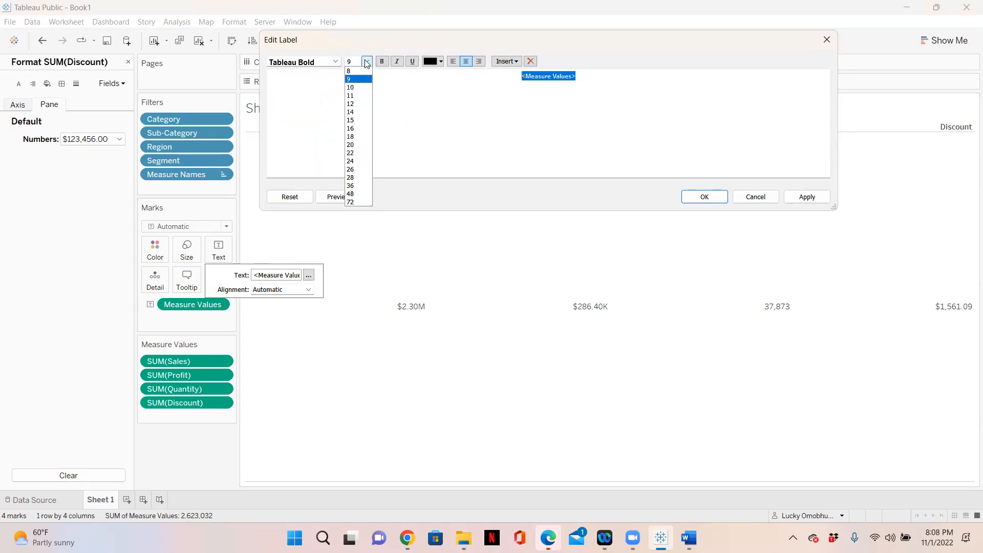
click(358, 178)
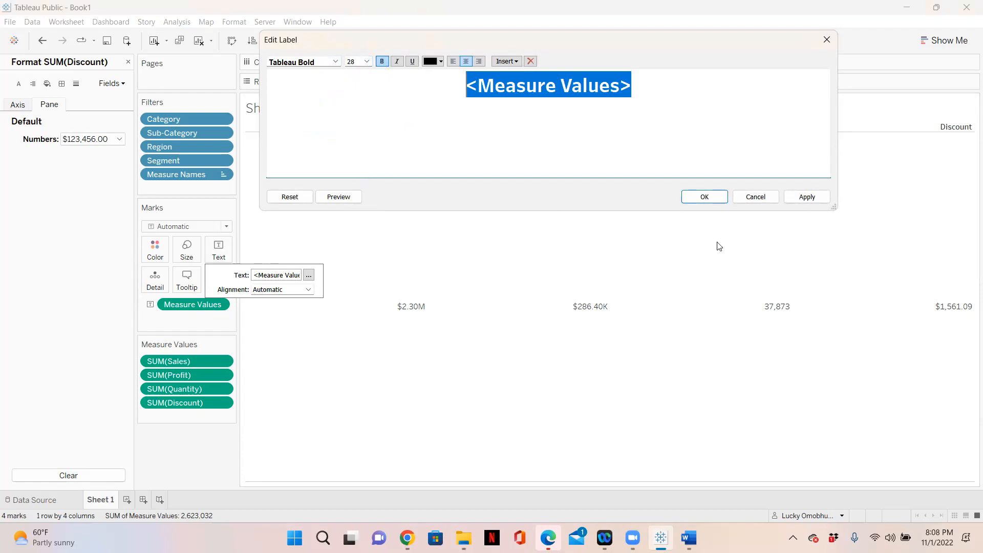
click(703, 198)
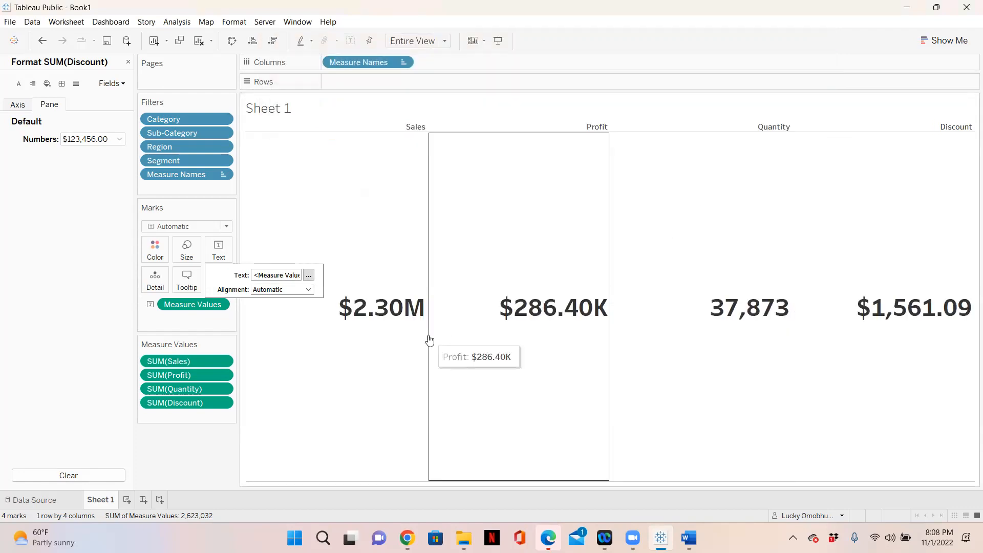
Rename Sheet 1 as KPI
click(111, 505)
double_click(108, 504)
text(K)
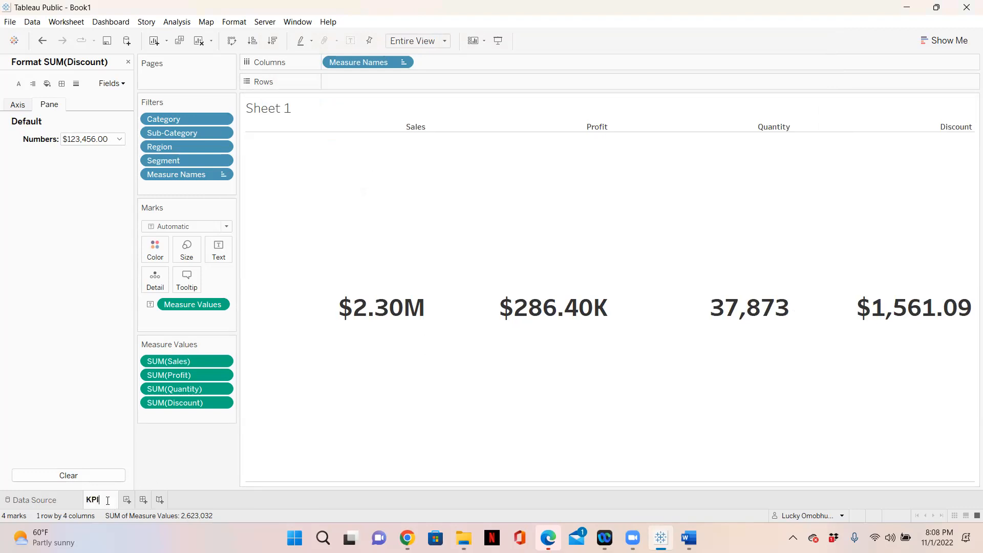
text(PI)
key(Return)
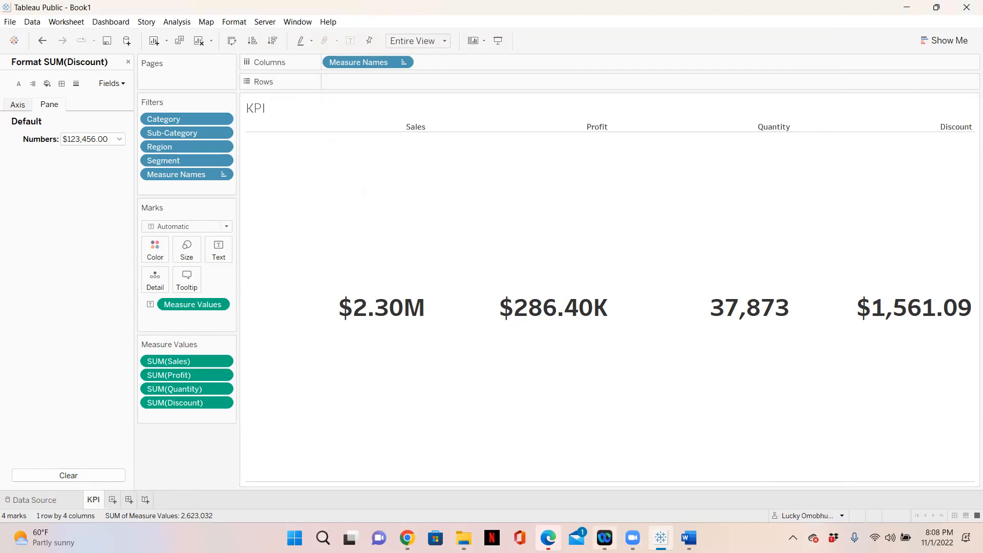
Switch to the Superstore General Requirements document in Word and review the chart items under Business Requirements
mouse_move(598, 523)
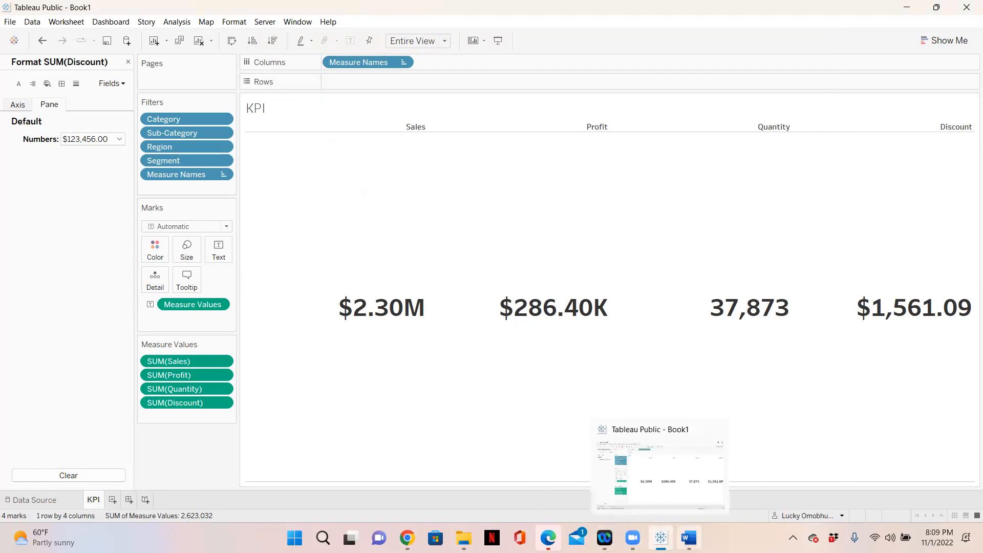
mouse_move(689, 537)
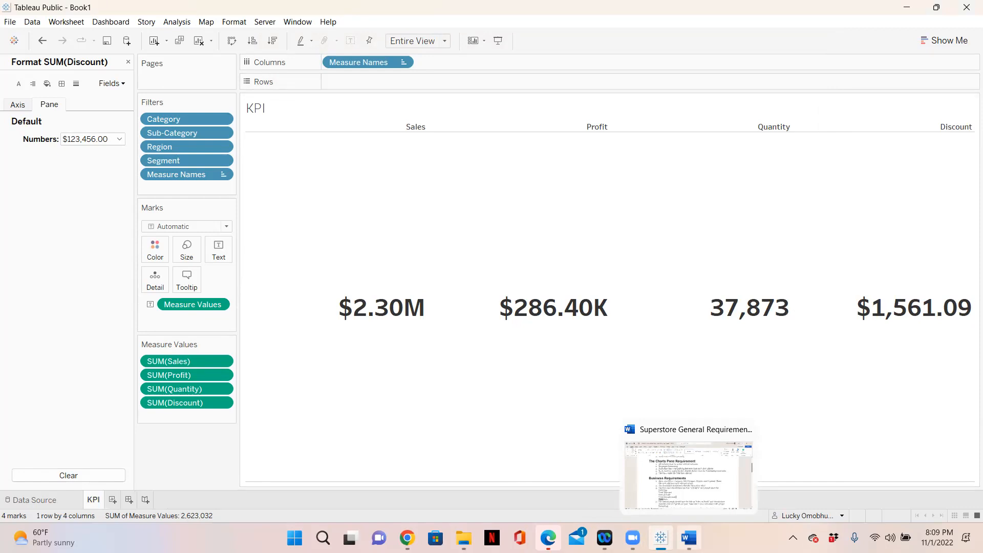
click(694, 473)
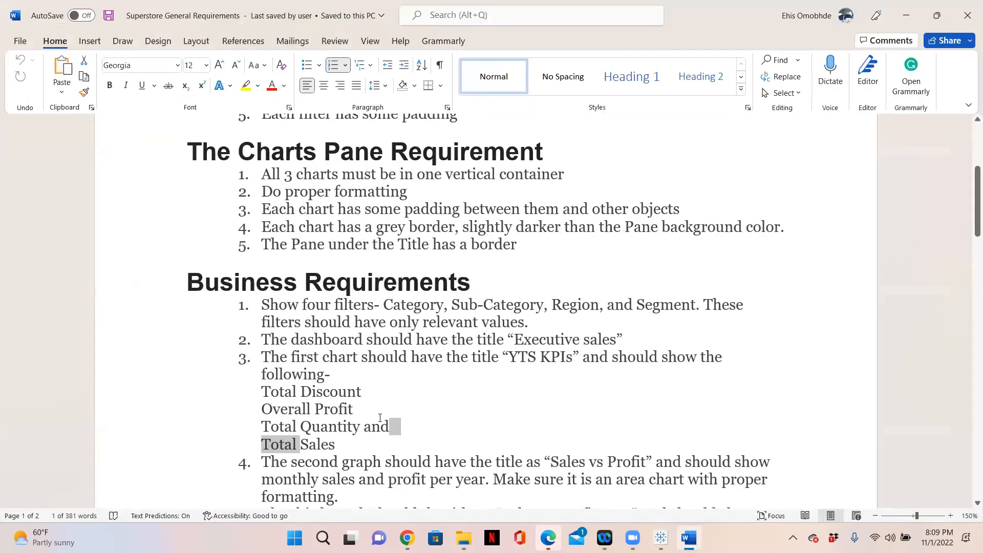
scroll(379, 352, down, 3)
drag(349, 354, 266, 265)
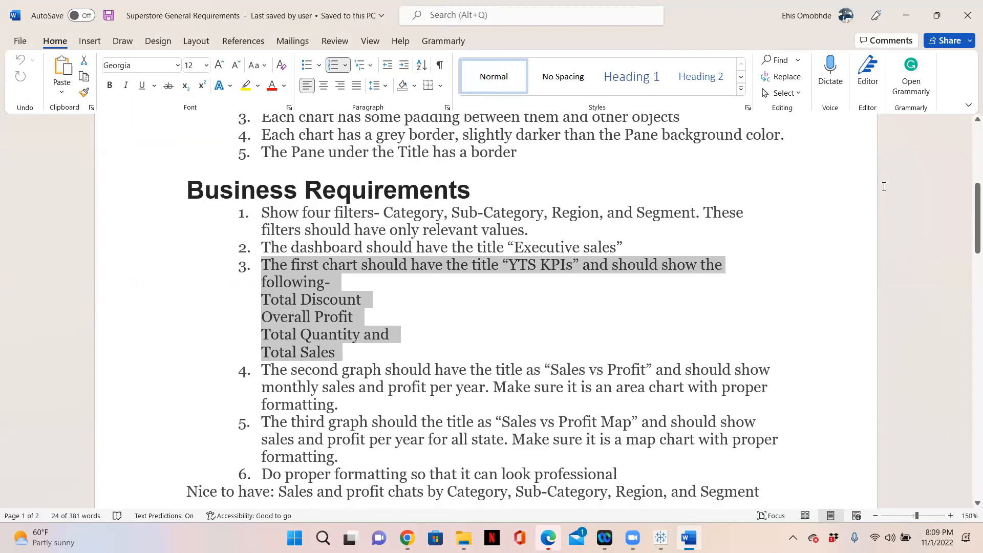
click(906, 15)
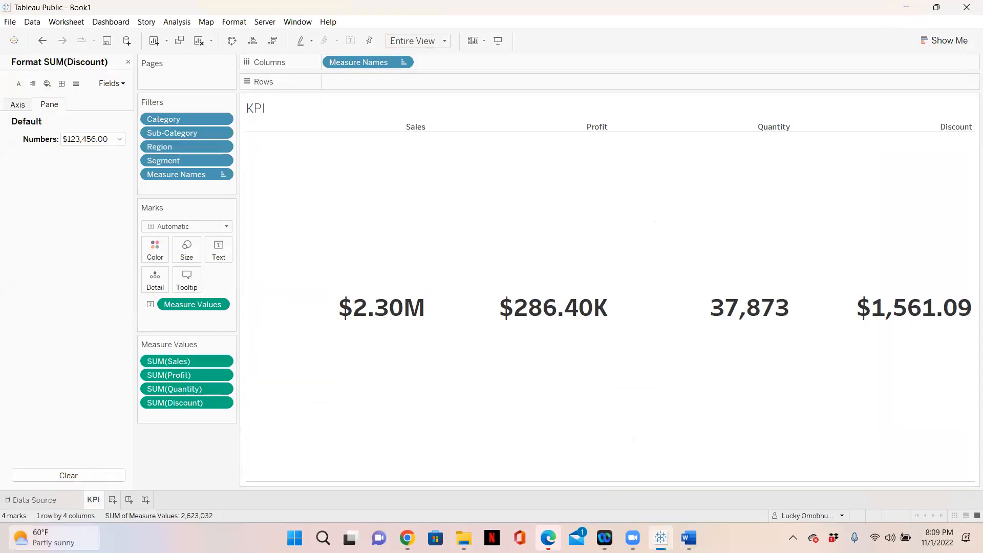
Add a new worksheet in Tableau and name it Sales / Profit
click(112, 500)
double_click(115, 501)
text(Sales)
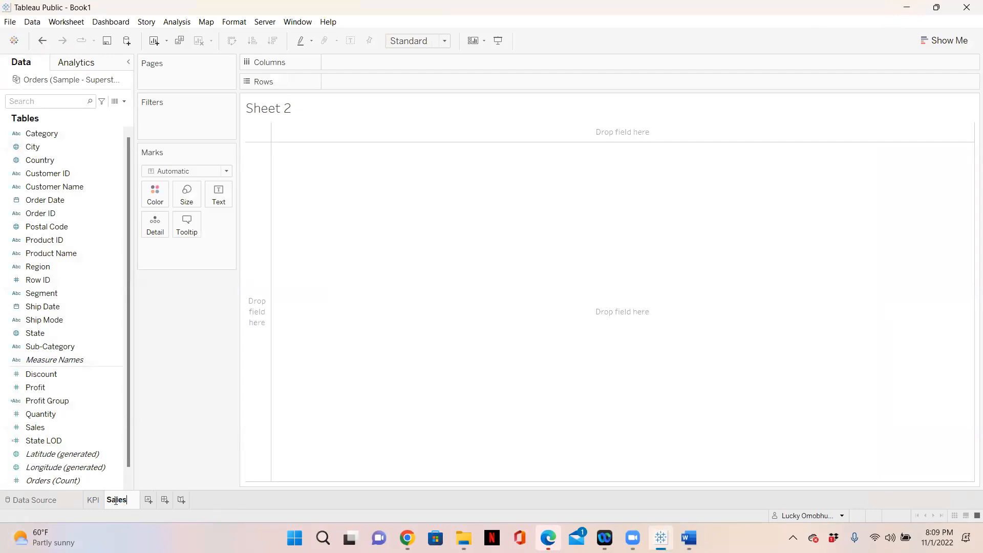
text( / Profit)
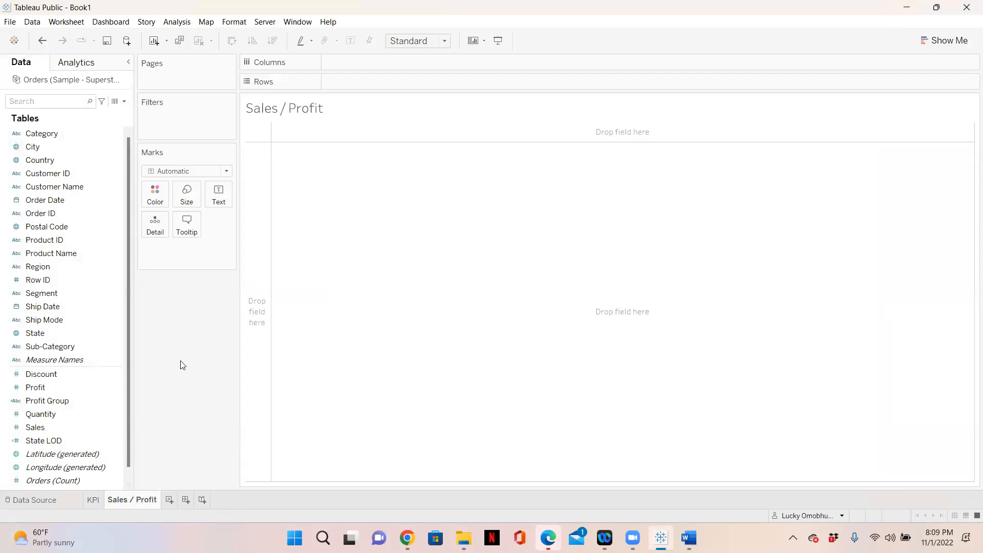
key(Return)
Place Order Date on the columns as a continuous month and Sales on the rows
drag(45, 200, 336, 64)
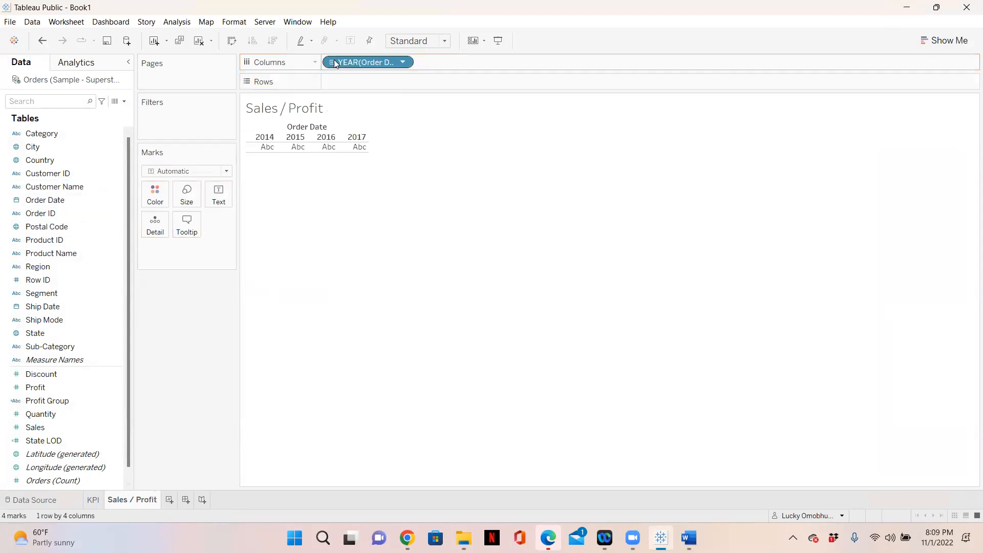
click(403, 62)
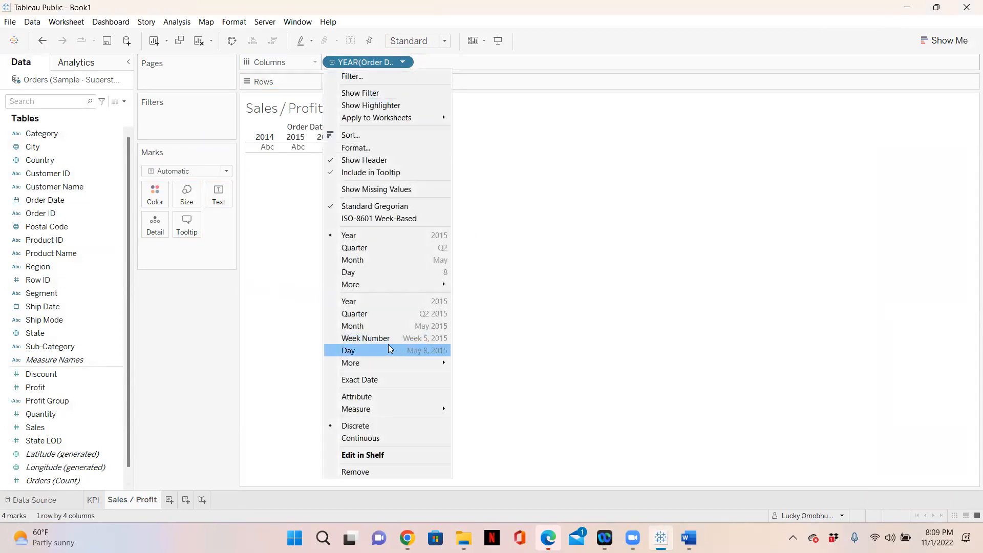
click(385, 327)
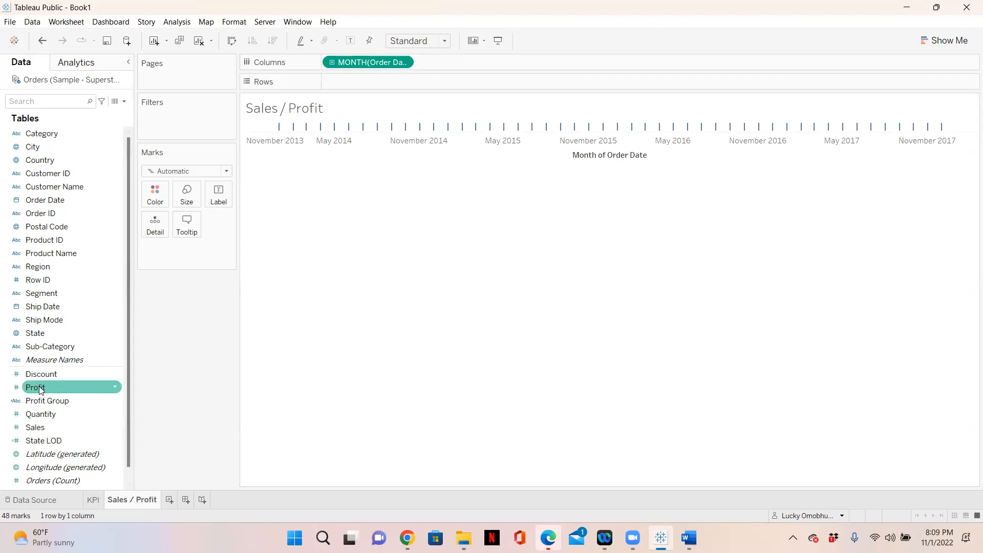
mouse_move(35, 427)
mouse_down()
mouse_move(364, 75)
mouse_move(344, 81)
mouse_up()
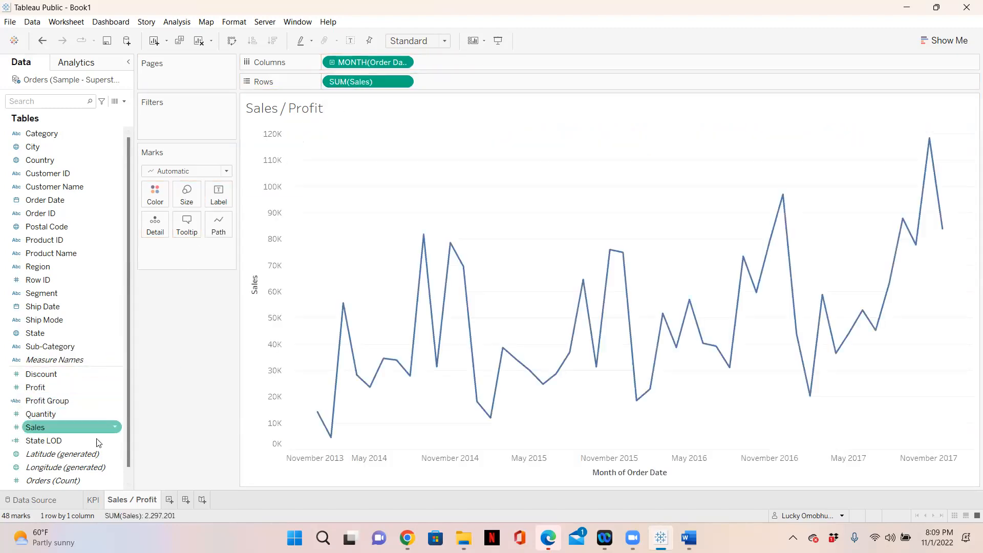
Combine Profit with Sales on one shared axis and change the mark type to Area
drag(36, 387, 263, 330)
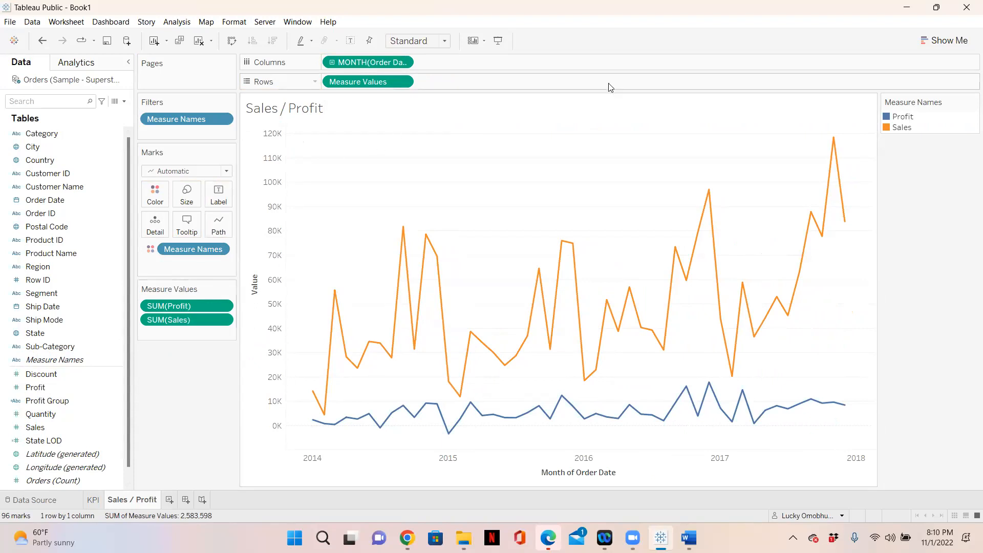
click(226, 174)
key(Escape)
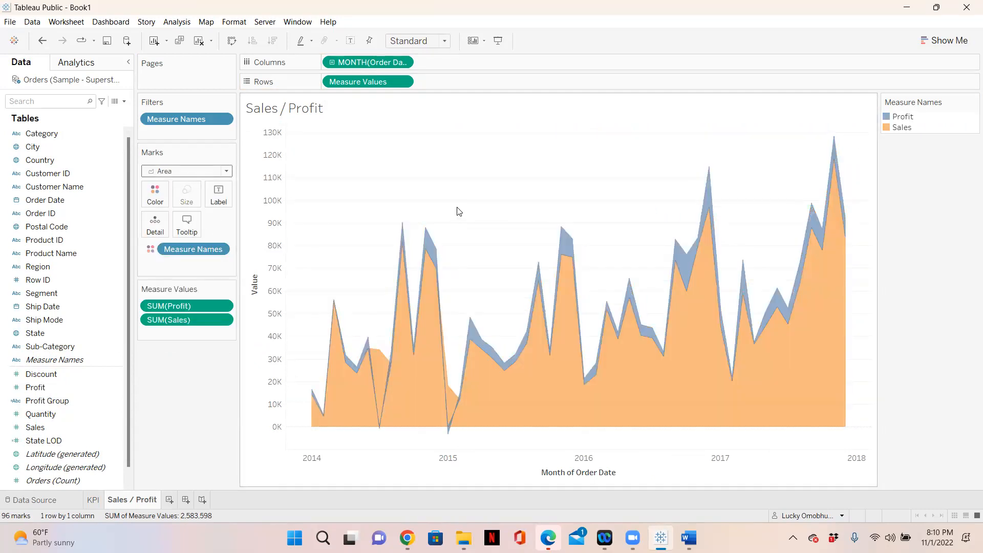
Remove Profit from the shared axis and add it to the rows as a separate measure after Sales
mouse_move(829, 207)
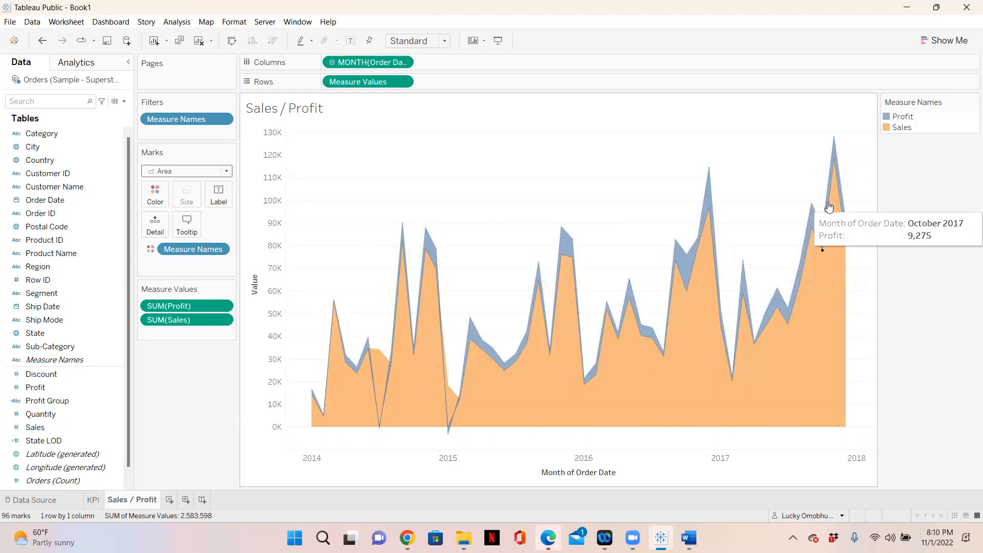
right_click(255, 285)
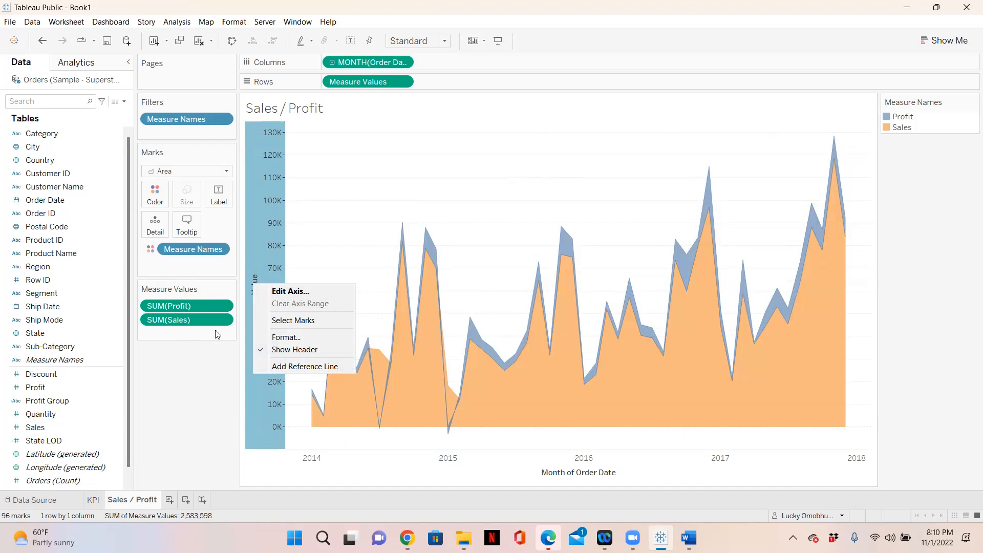
click(156, 395)
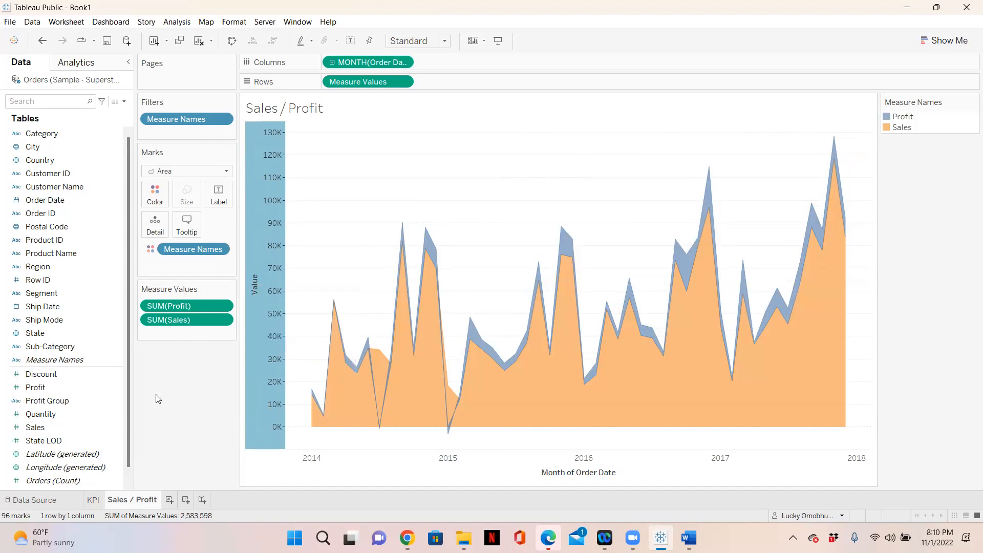
drag(171, 306, 208, 402)
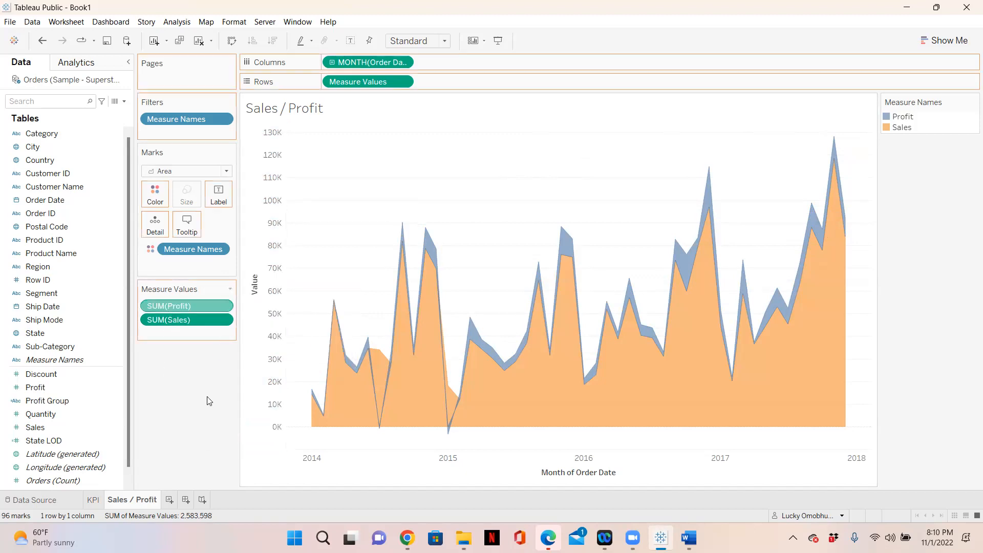
drag(36, 387, 457, 70)
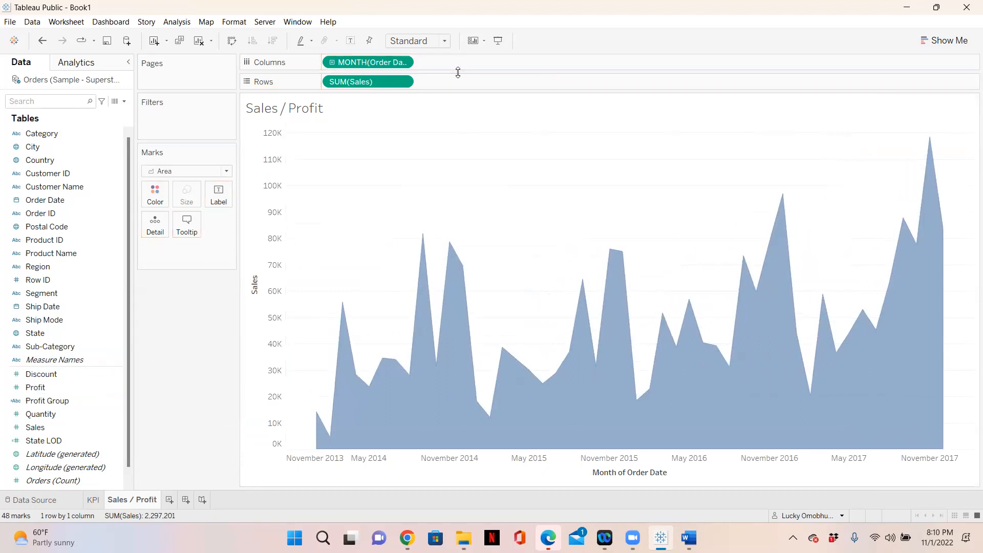
drag(61, 391, 466, 85)
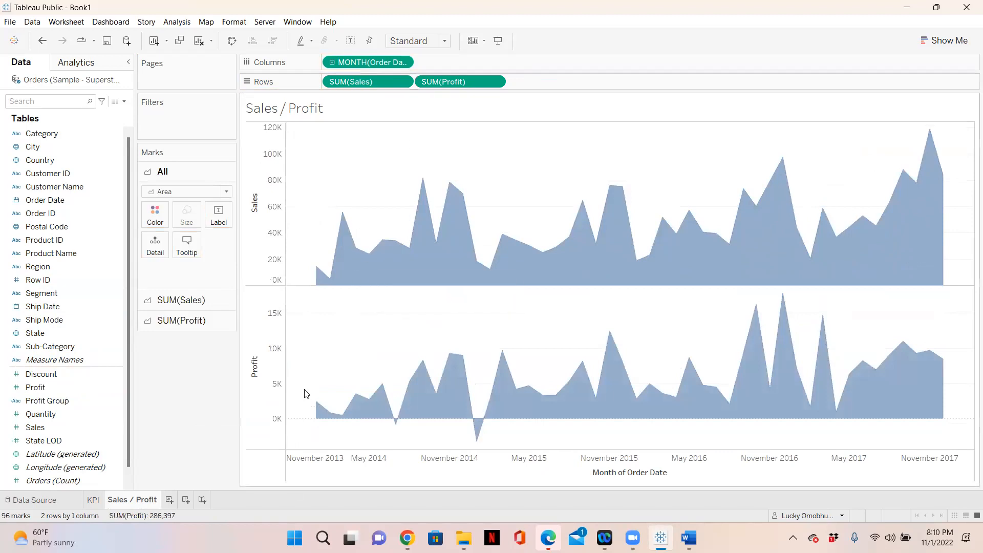
Turn the Sales and Profit area charts into a dual-axis chart and synchronize the Profit axis with Sales
click(259, 381)
right_click(259, 380)
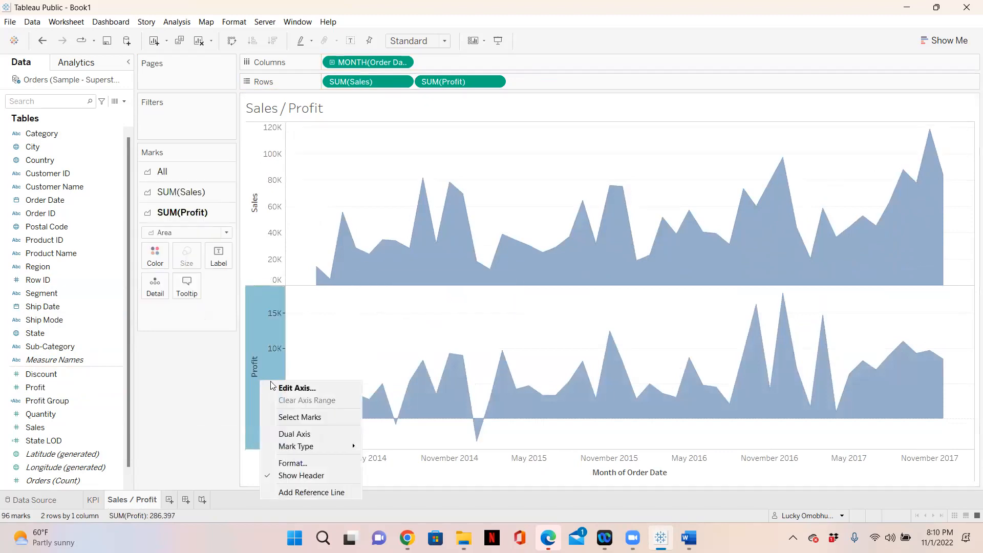
click(291, 434)
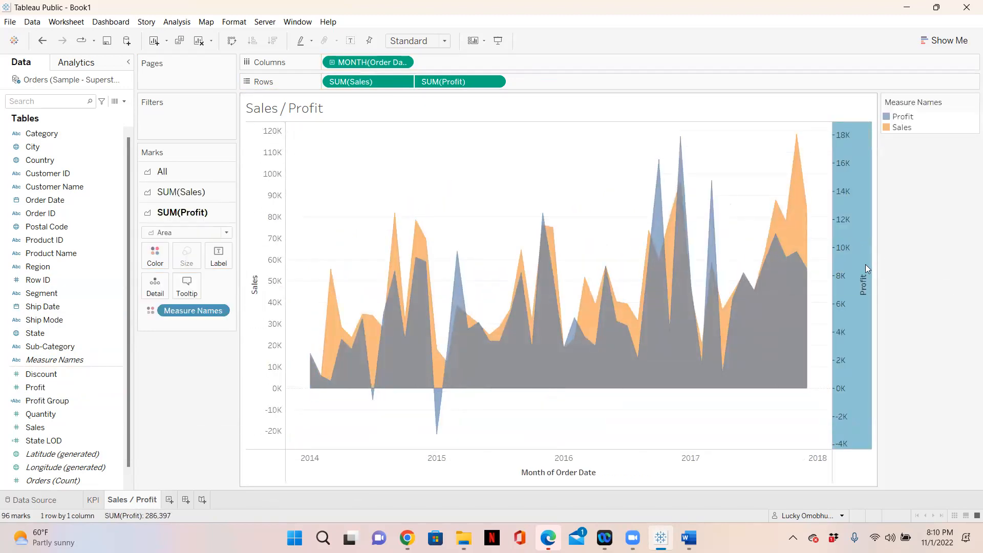
right_click(845, 270)
click(869, 335)
right_click(841, 294)
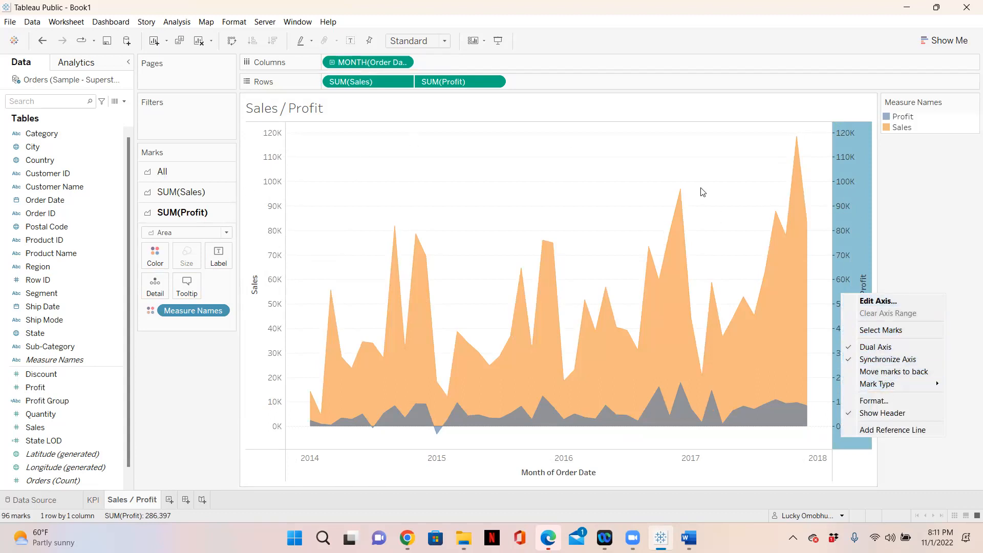
Hide the header of the secondary Profit axis
click(259, 197)
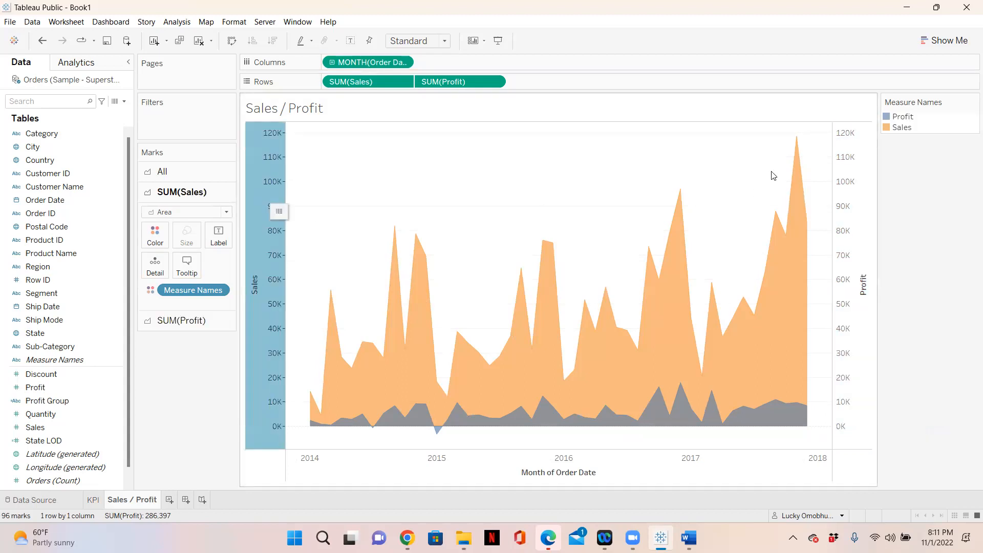
click(836, 126)
click(251, 215)
right_click(849, 203)
click(873, 322)
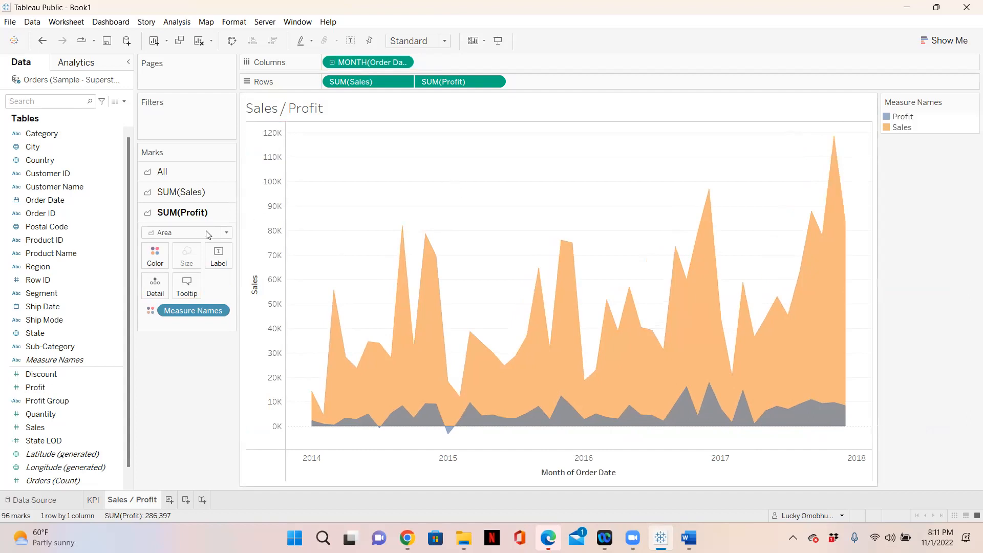
Give all the area marks in the Sales / Profit chart a light grey border
click(160, 171)
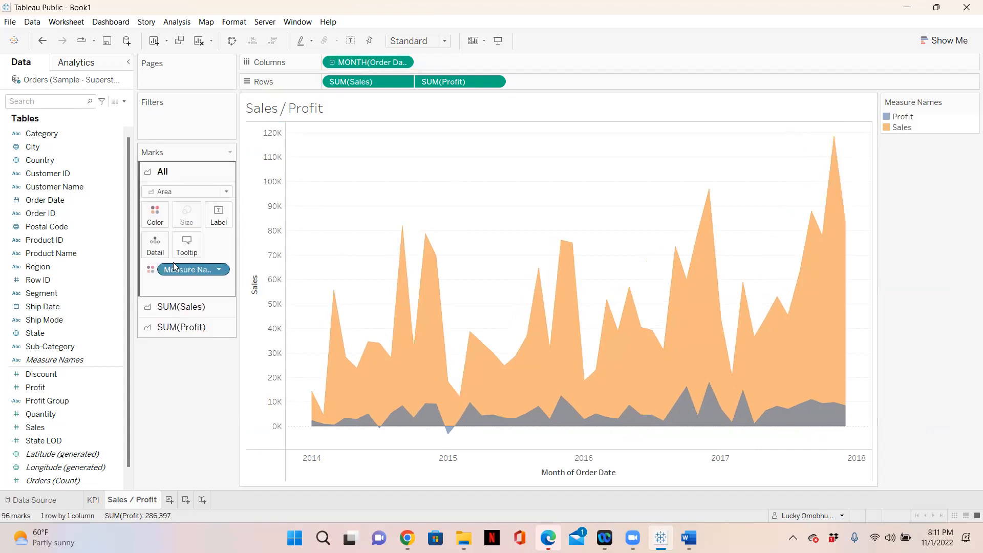
click(155, 217)
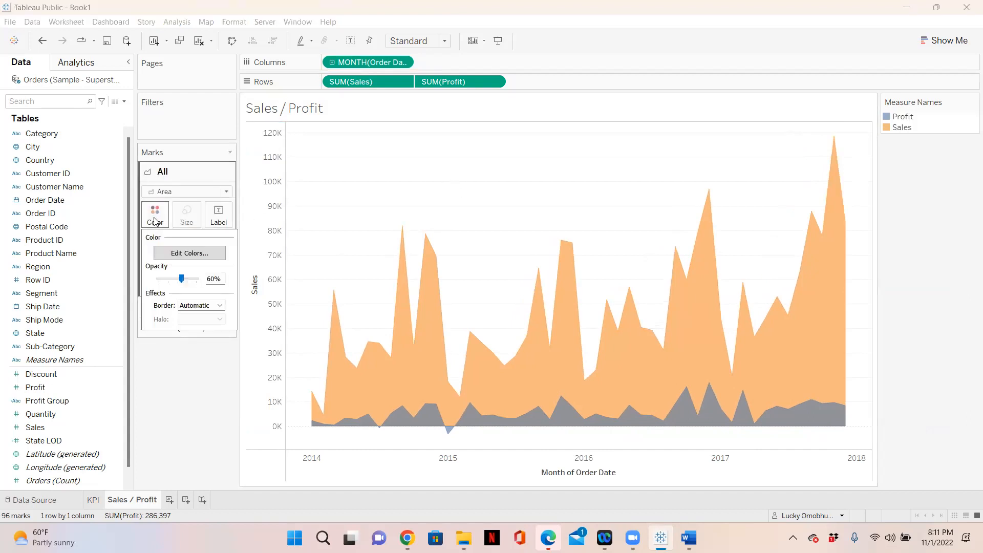
click(220, 306)
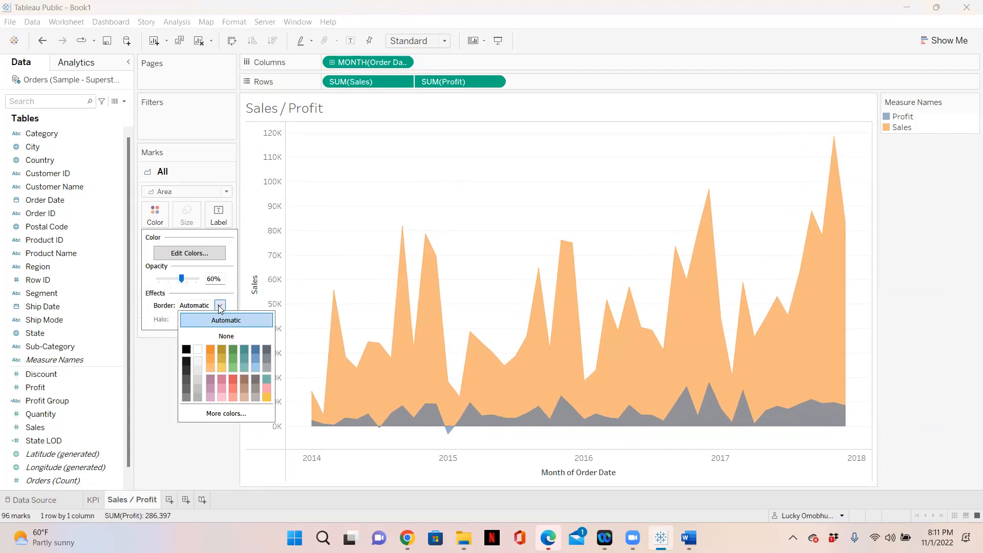
click(197, 378)
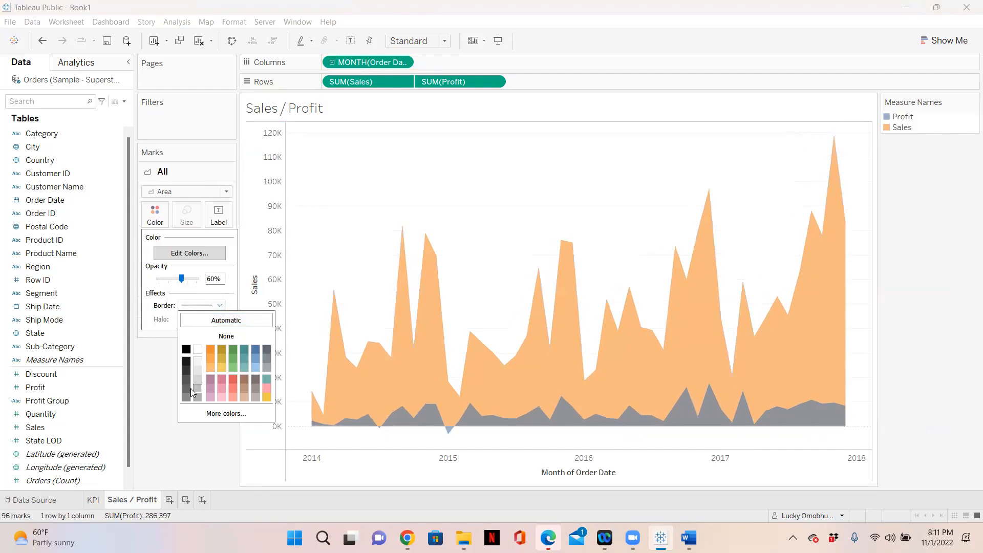
click(852, 306)
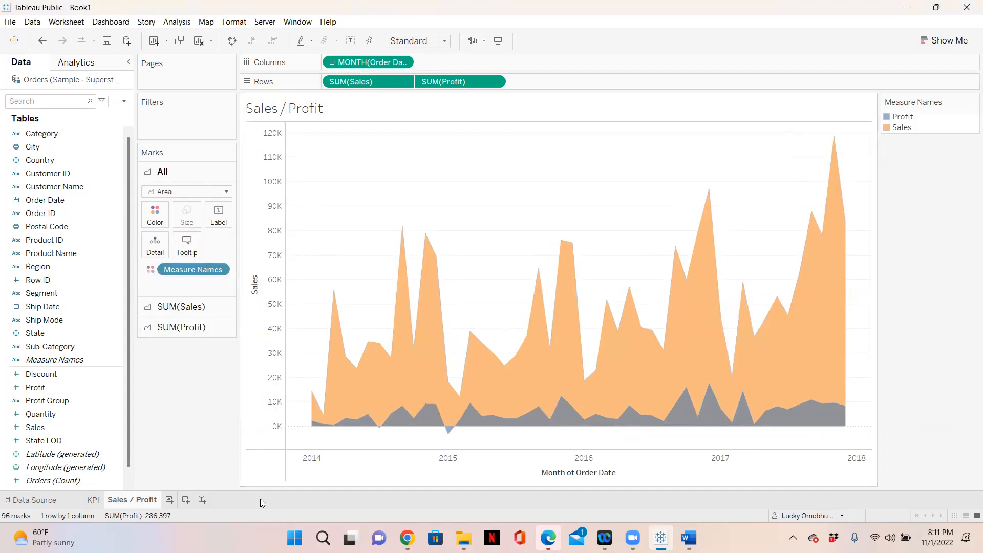
Switch to the Superstore General Requirements document in Word, read the requirements for the second and third graphs, and return to Tableau
click(689, 539)
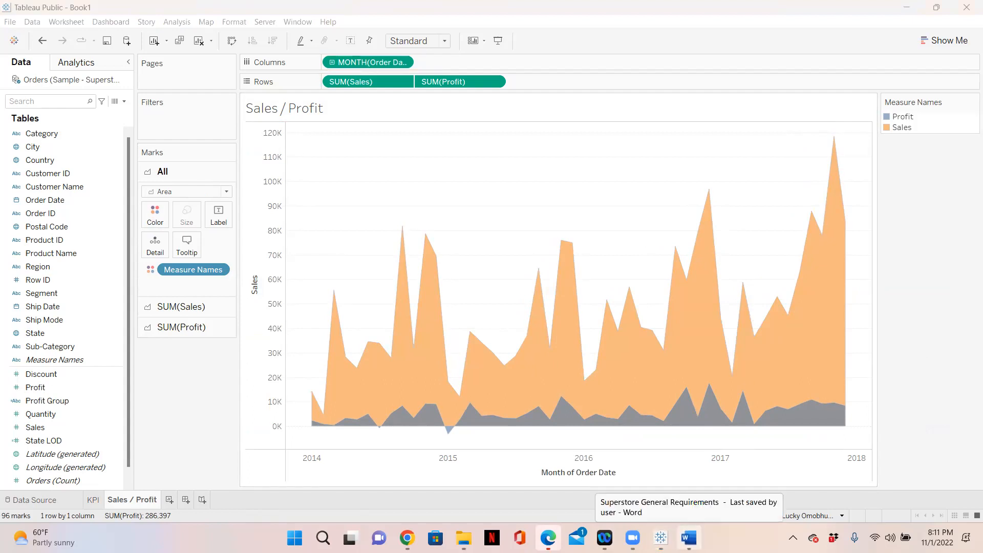
click(689, 538)
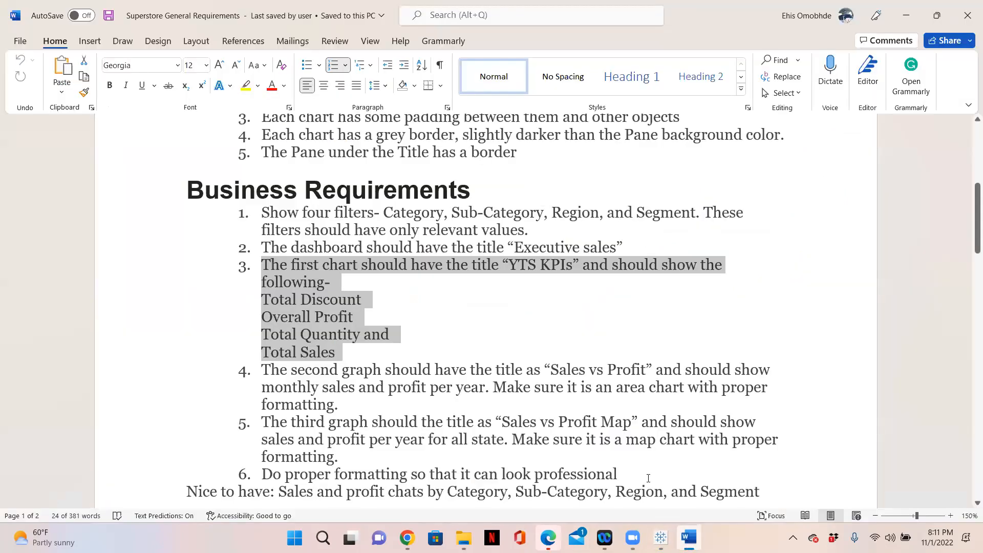
click(405, 354)
drag(351, 415, 287, 372)
scroll(307, 369, down, 2)
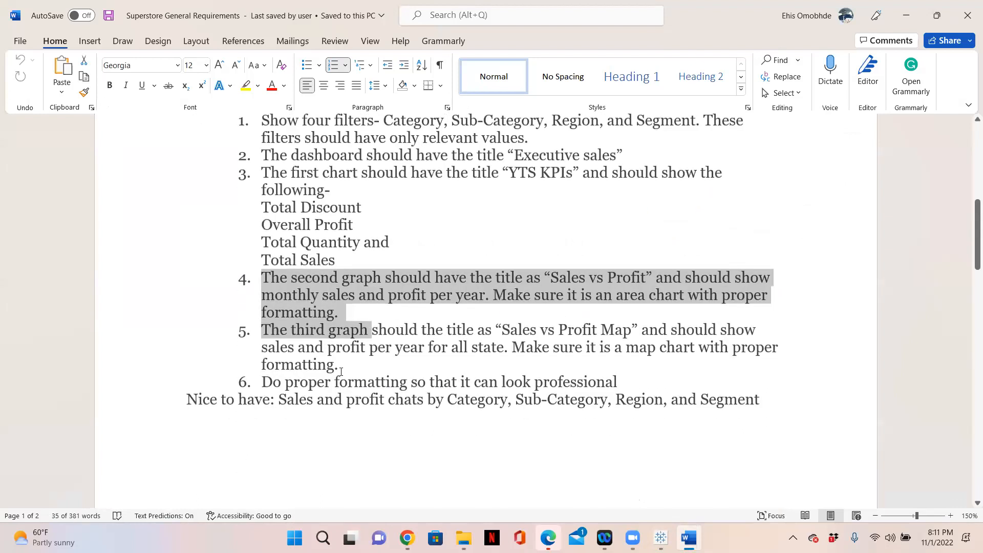
click(355, 372)
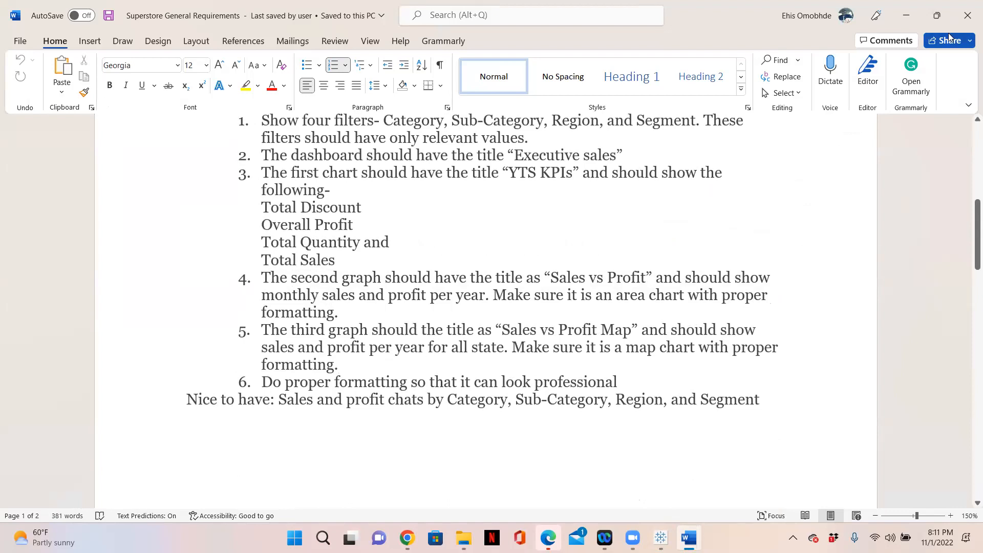
click(905, 15)
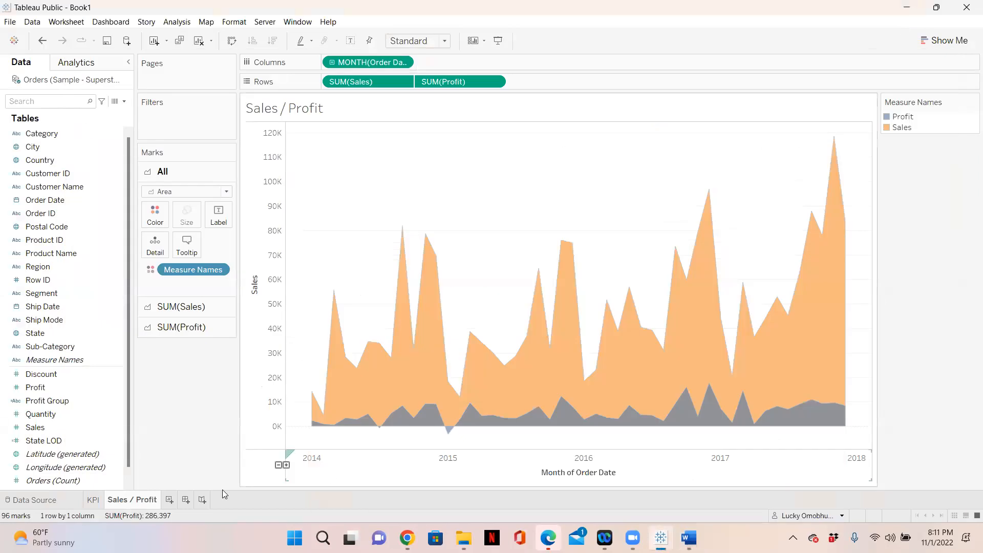
Add a new worksheet and name it S/P Map
click(169, 500)
double_click(176, 494)
text(S)
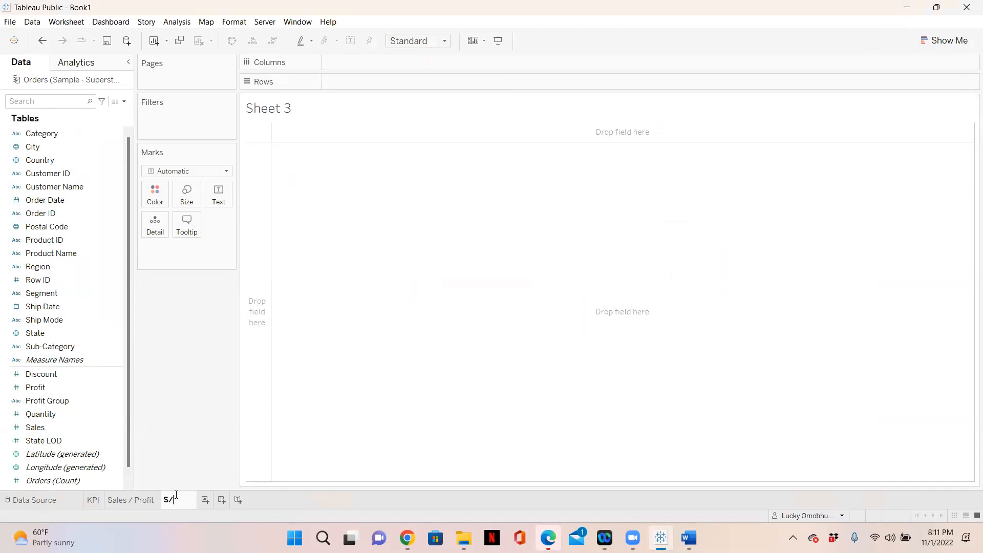
text(/F Map)
key(Return)
Plot State on a map and change the mark type to Map
click(39, 333)
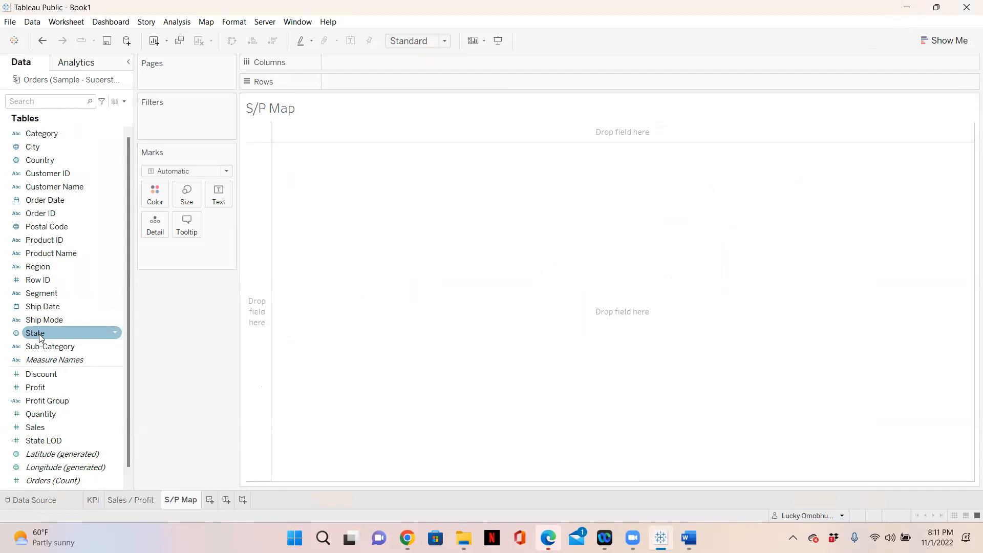
click(40, 336)
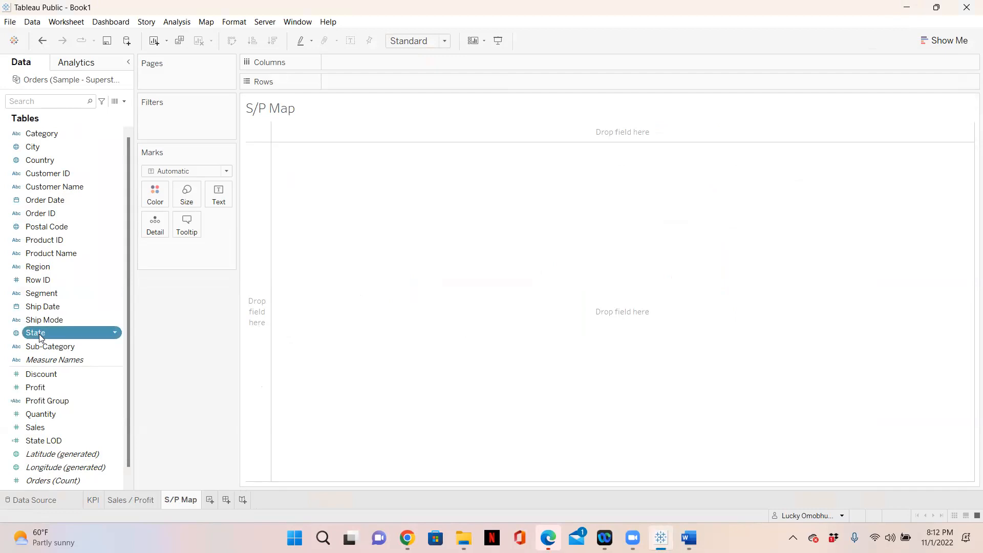
double_click(40, 334)
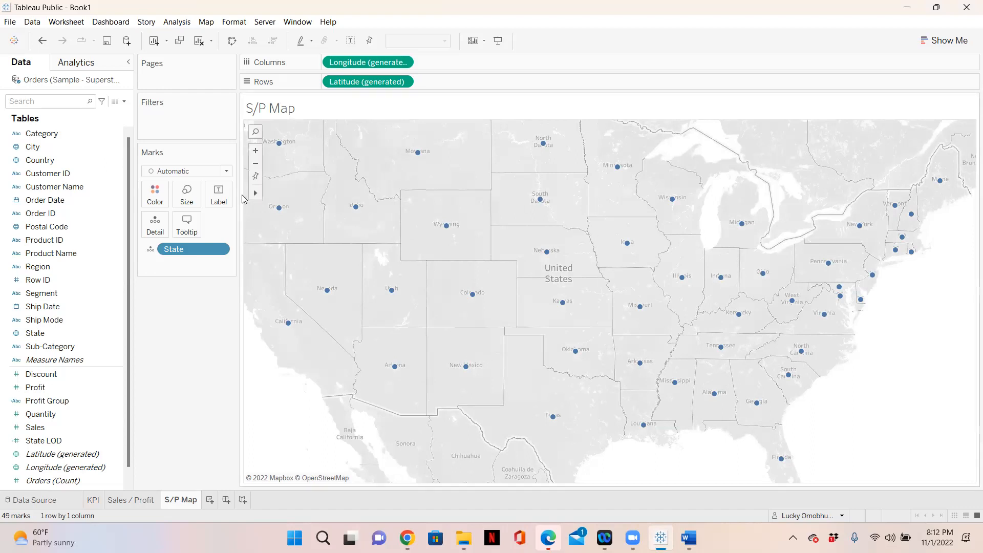
click(228, 169)
click(175, 292)
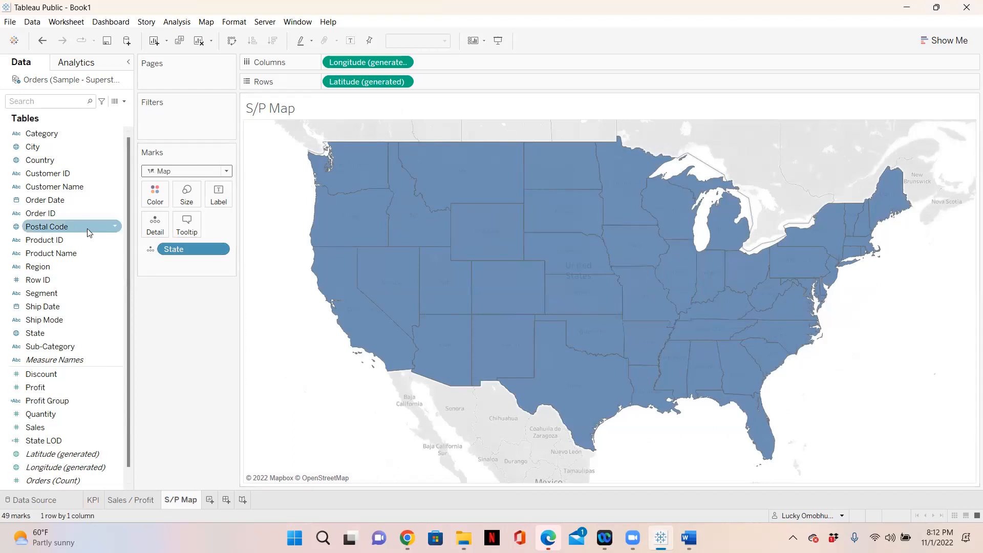
Duplicate the generated Latitude in the rows and change the second map's mark type to Circle
drag(371, 83, 467, 83)
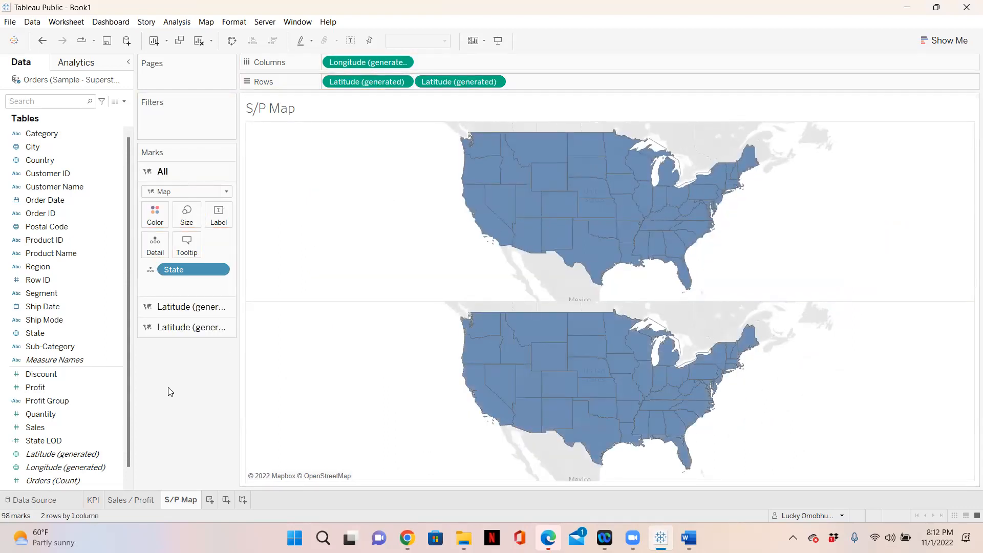
click(173, 307)
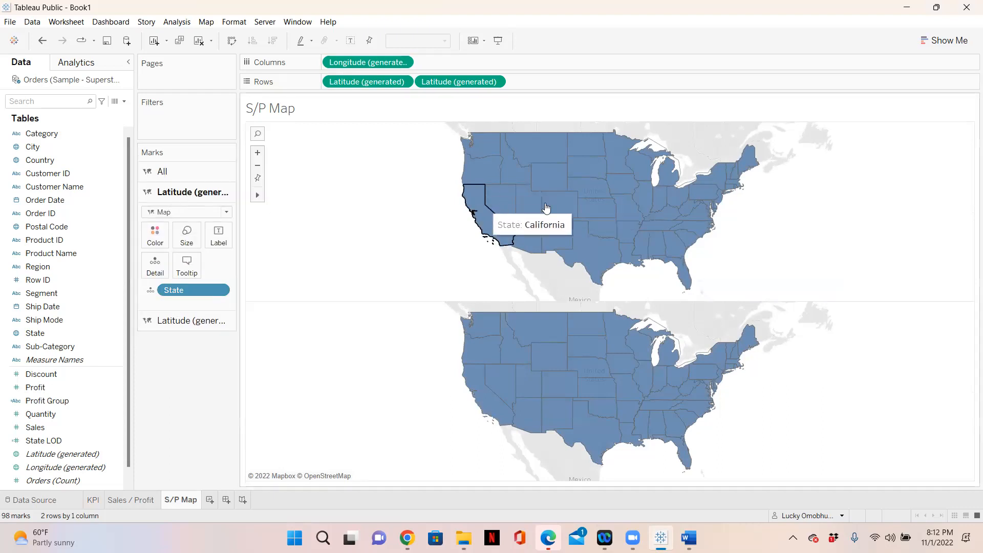
click(192, 321)
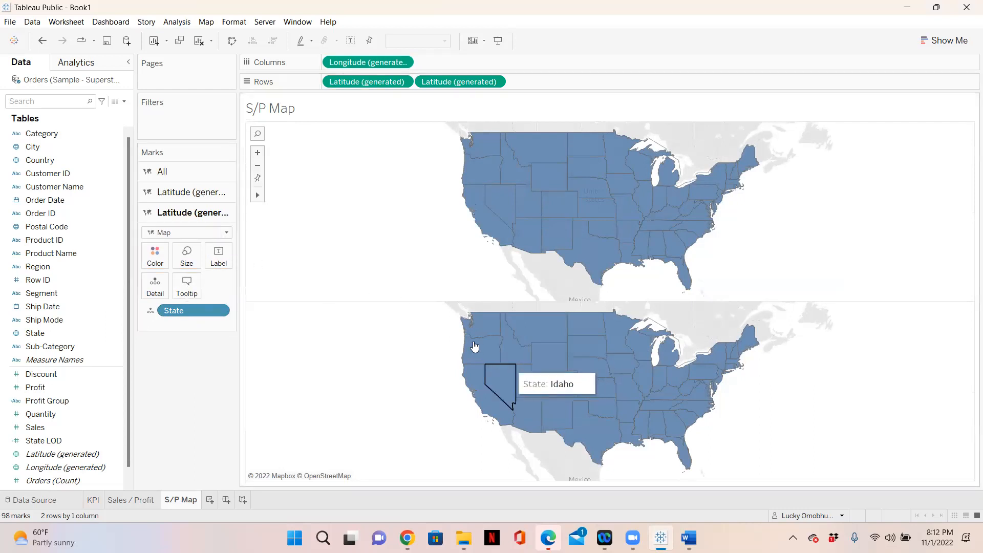
click(226, 234)
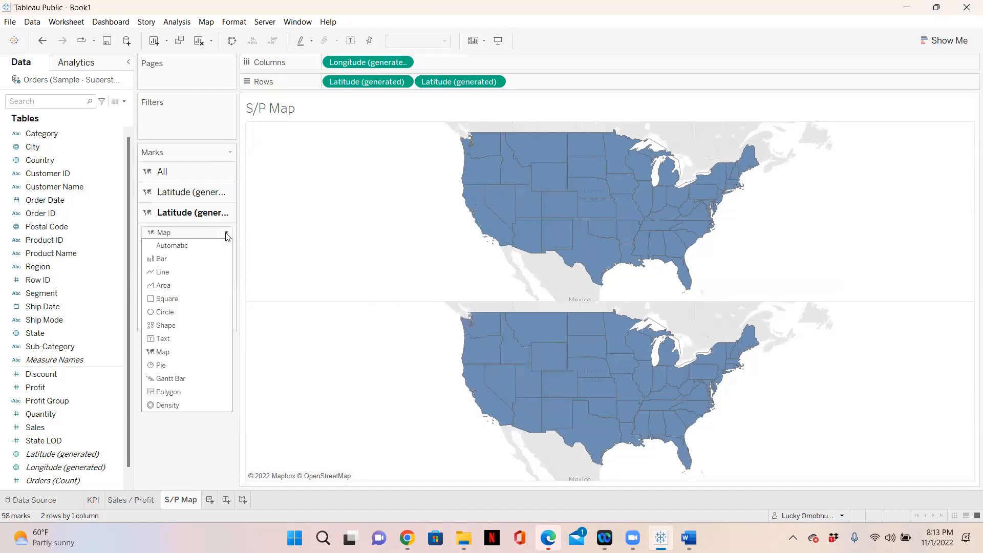
click(200, 313)
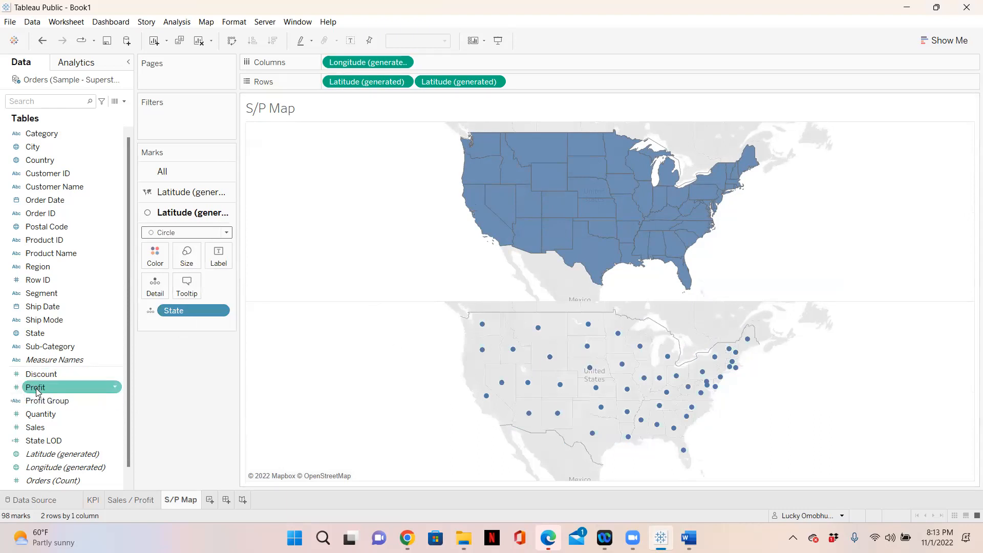
Size the second map's circles by Profit and color the first map's states by Sales
drag(35, 391, 184, 264)
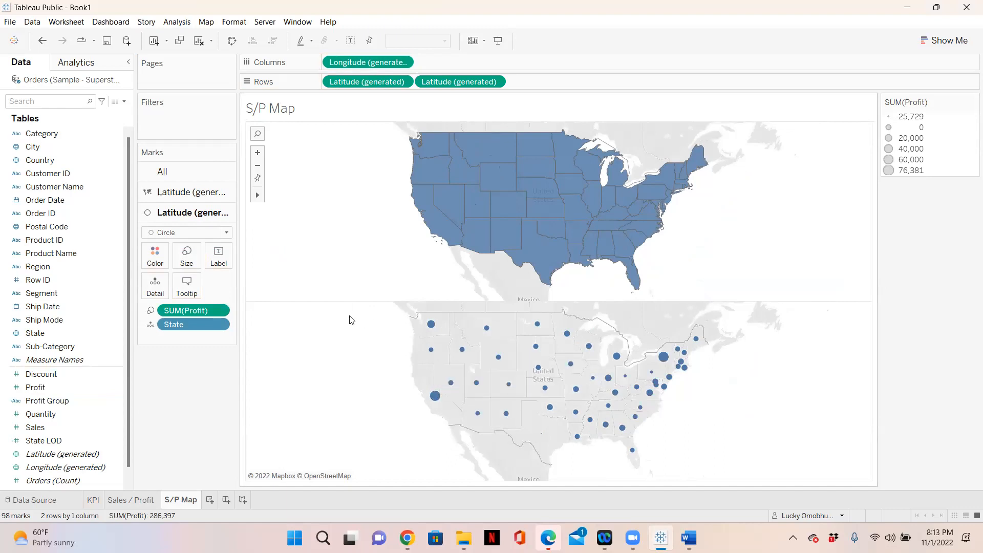
click(172, 194)
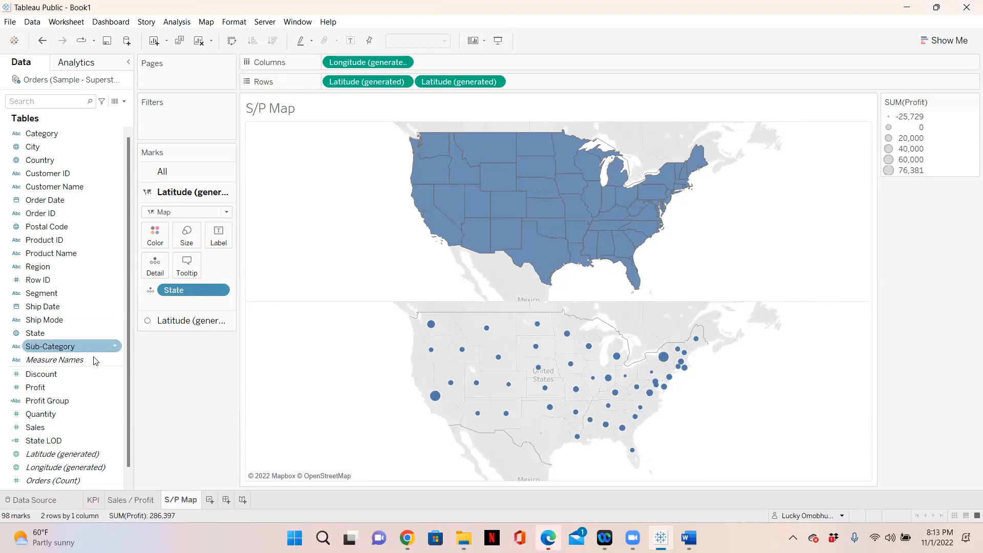
mouse_move(48, 429)
mouse_down()
mouse_move(167, 244)
mouse_move(156, 241)
mouse_up()
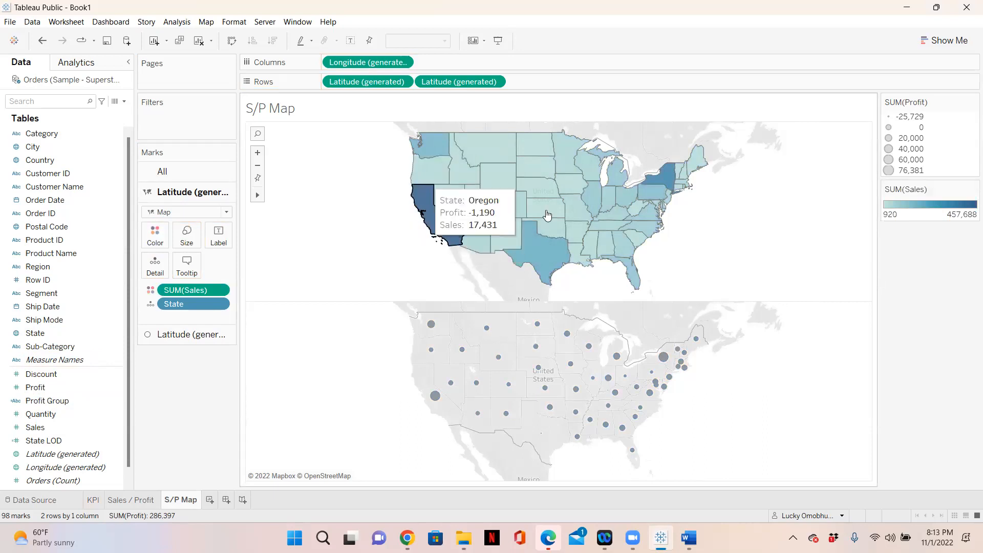
Overlay the circle map on the filled map as a dual-axis map
mouse_move(436, 403)
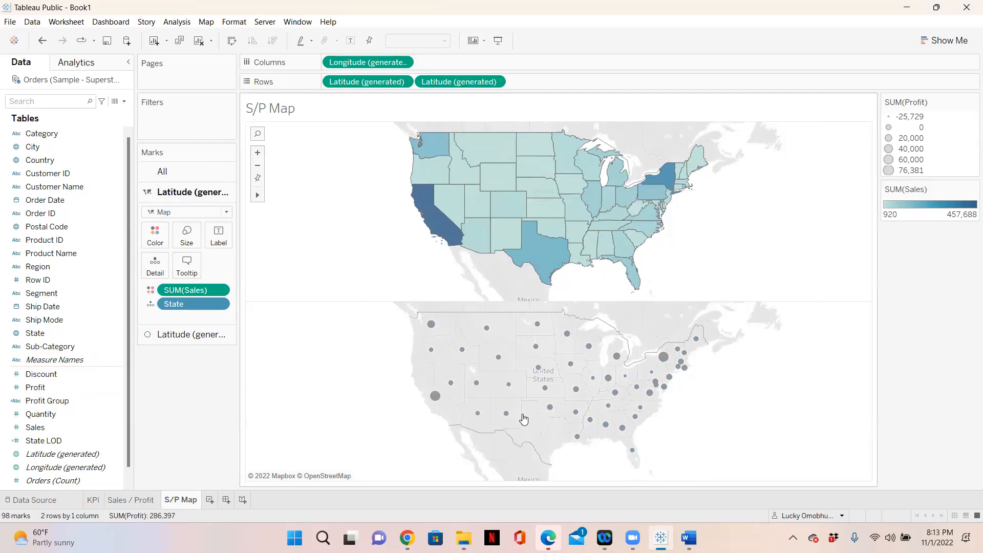
mouse_move(516, 176)
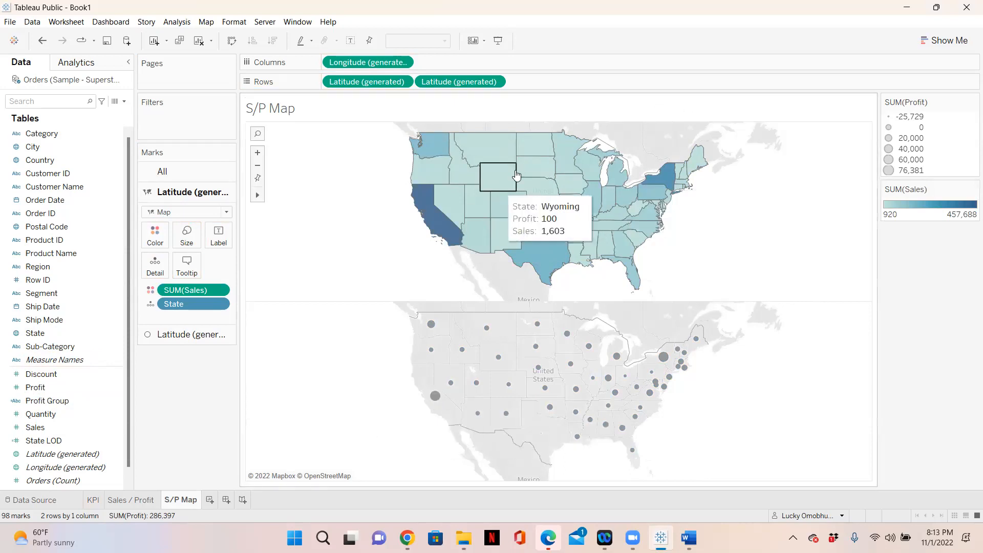
click(495, 82)
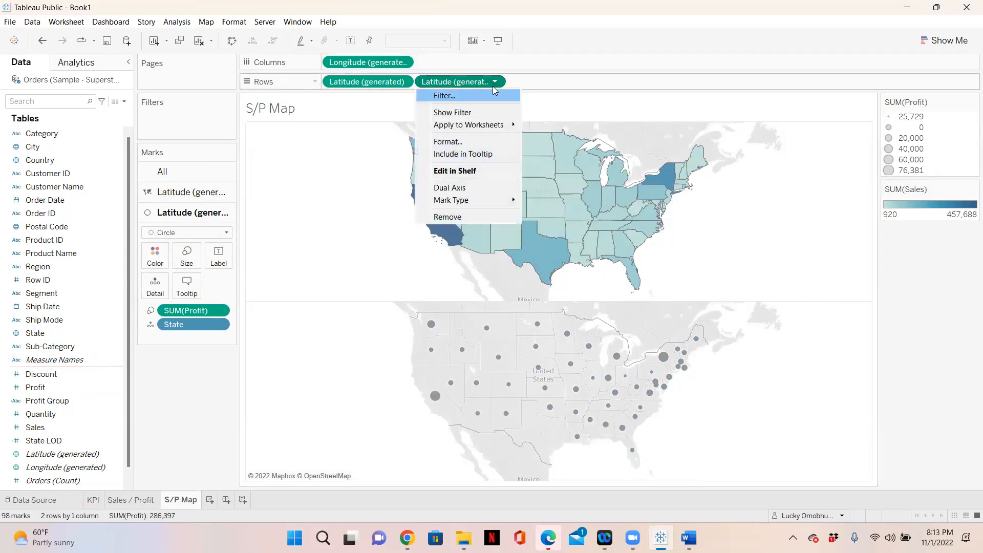
click(467, 188)
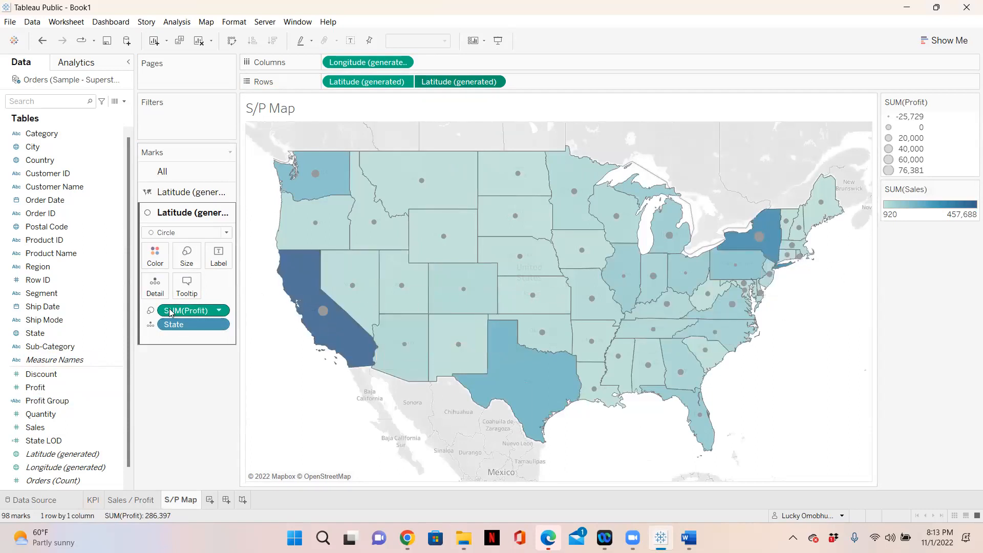
Slightly enlarge the Profit circles on the combined map
drag(171, 312, 170, 212)
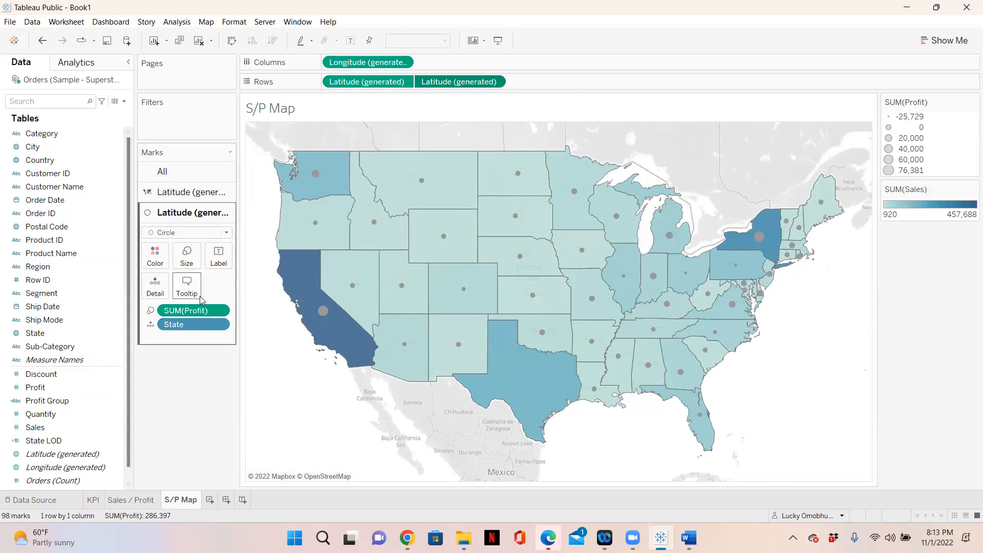
click(187, 254)
click(211, 287)
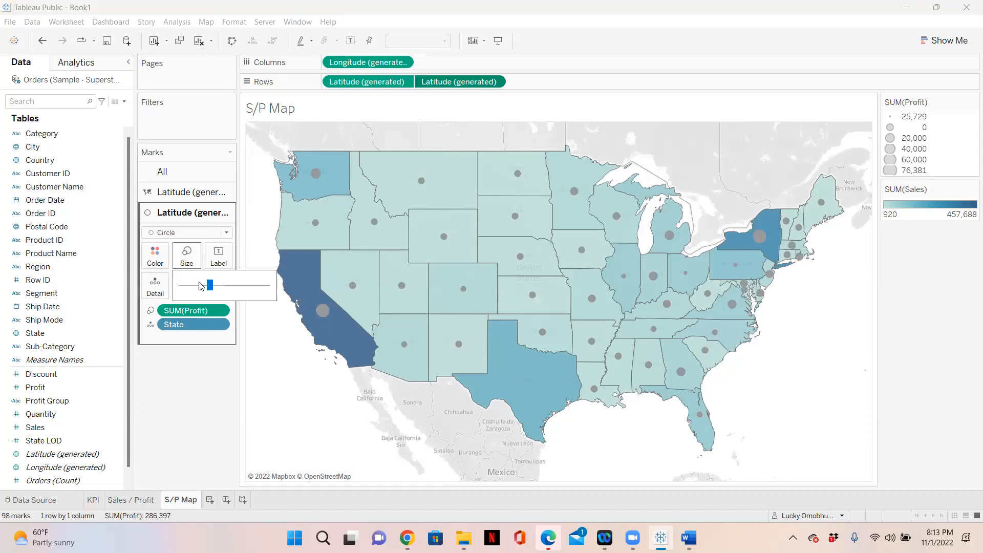
mouse_move(456, 304)
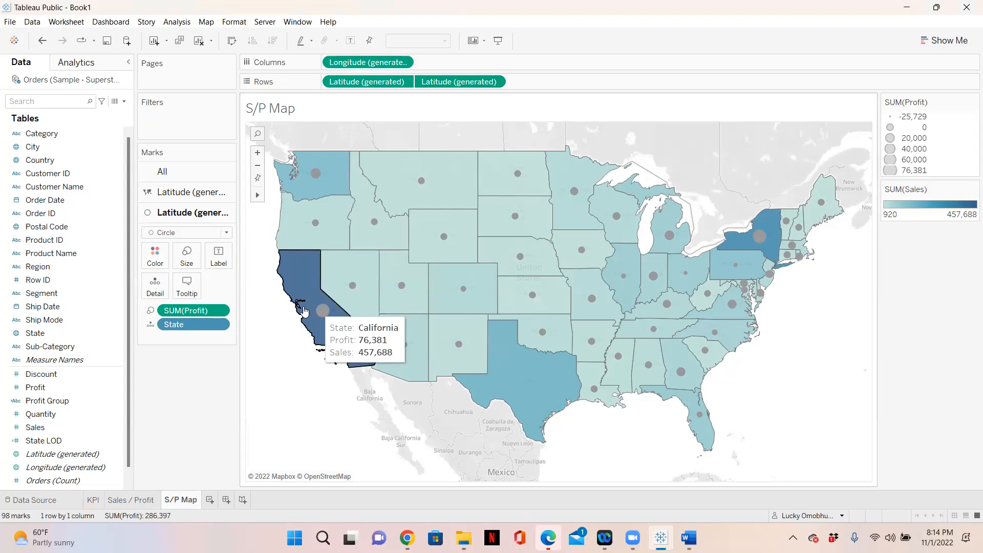
Give the Profit circles a light grey border
click(156, 257)
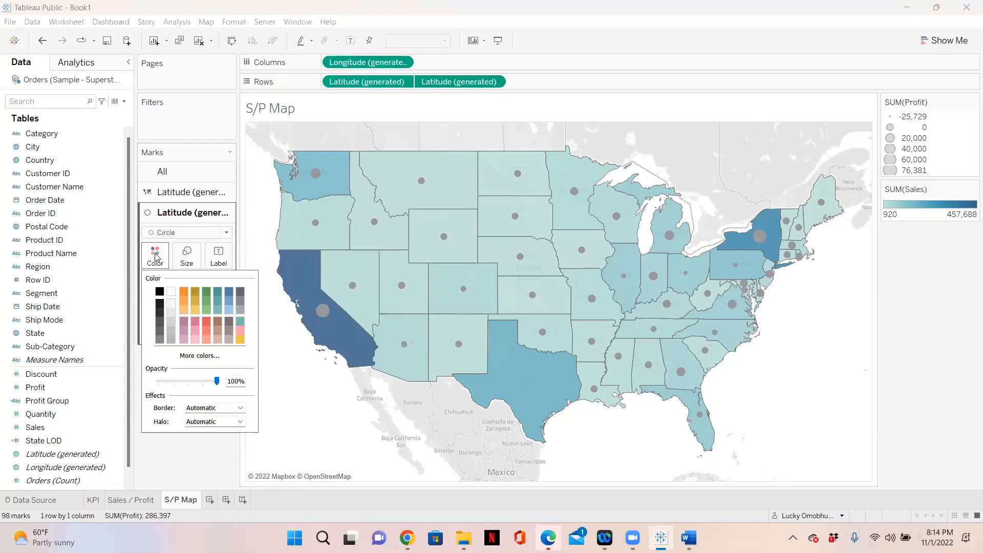
click(240, 408)
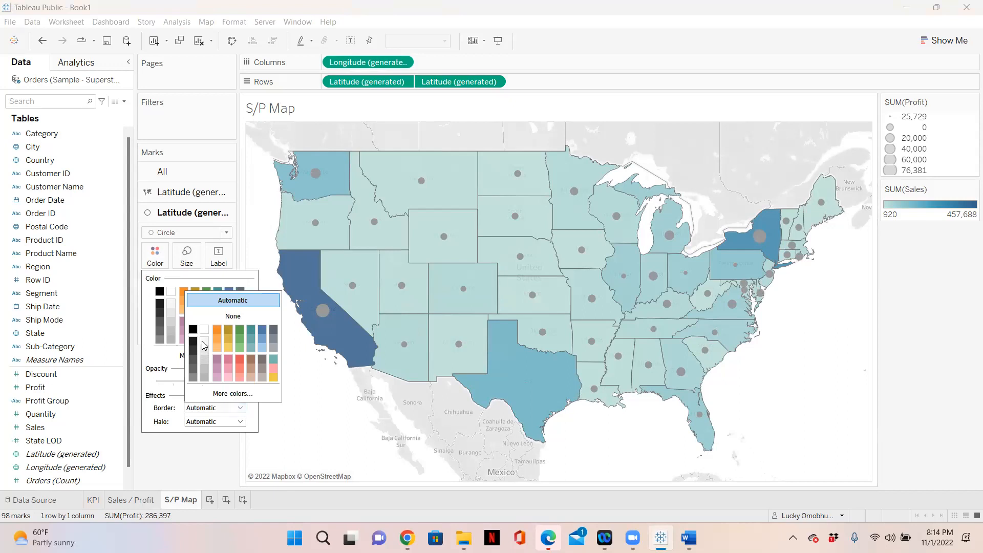
click(205, 341)
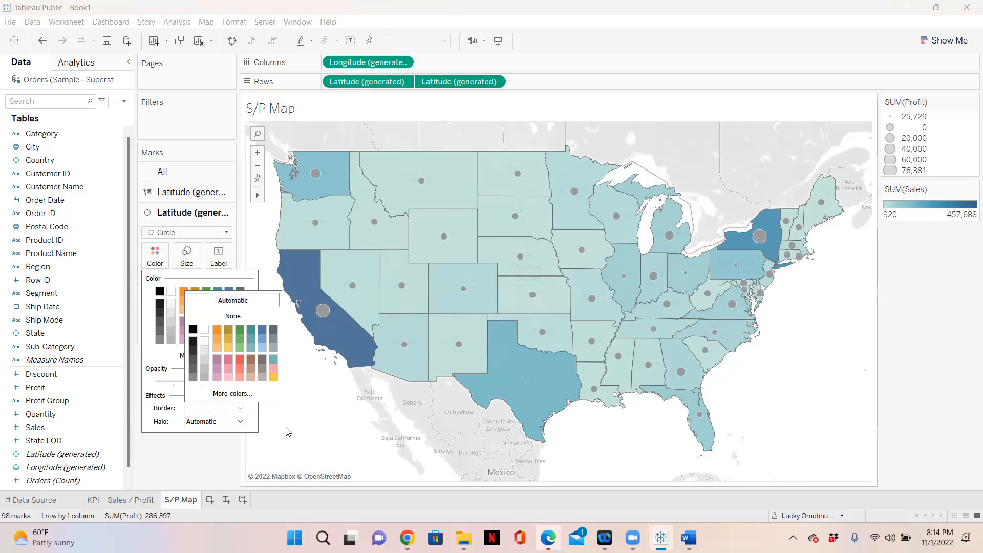
click(192, 469)
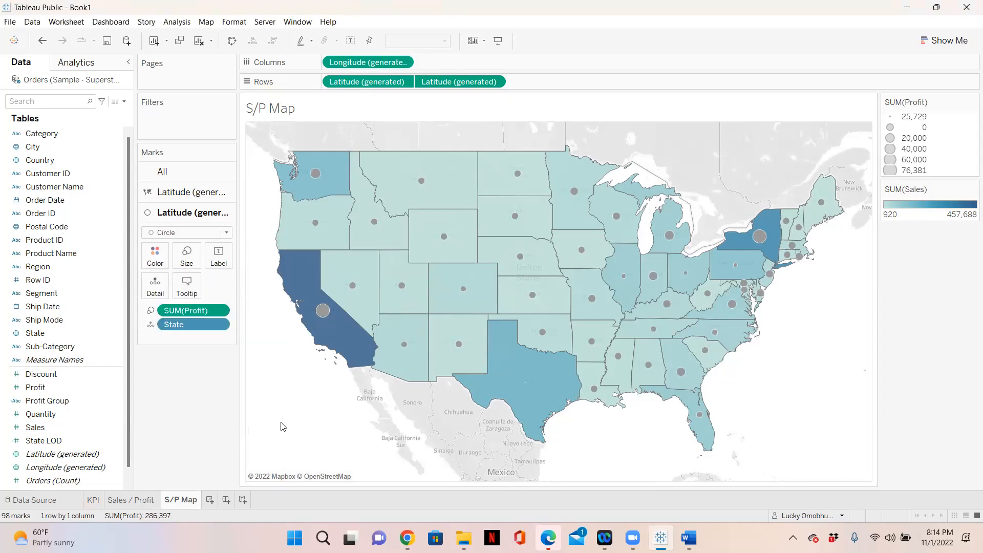
mouse_move(339, 343)
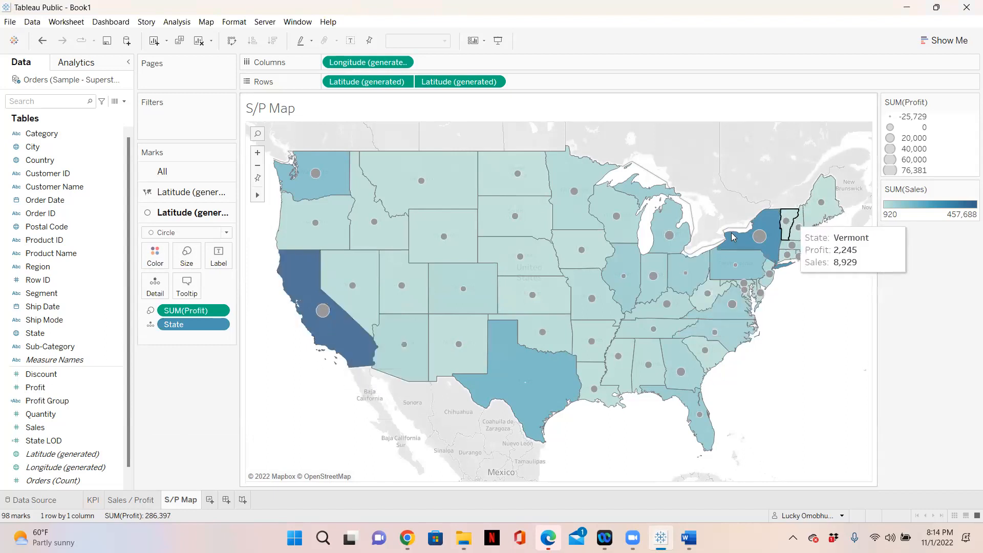
Review the Sales vs Profit Map and nice-to-have chart requirements in the Word requirements document, and return to Tableau
mouse_move(561, 383)
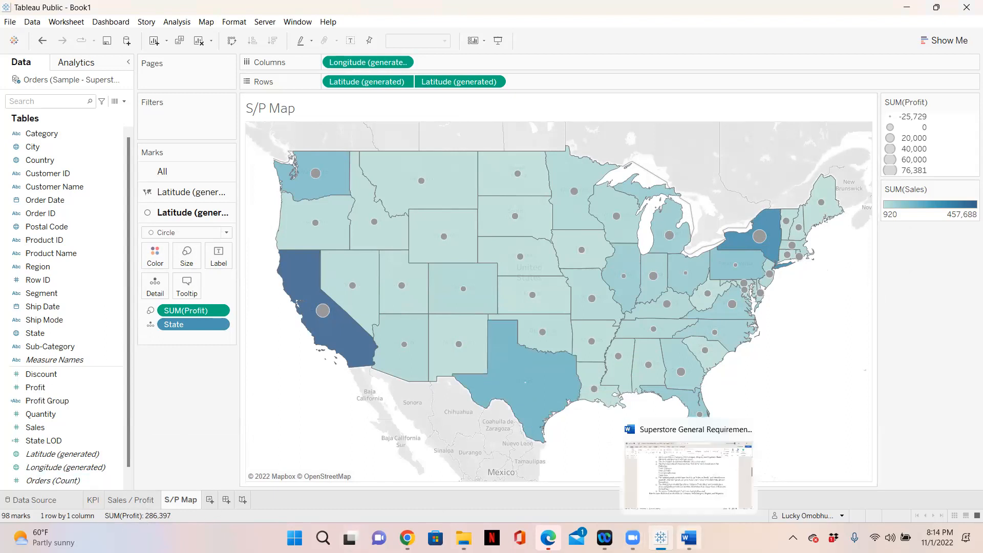
click(690, 537)
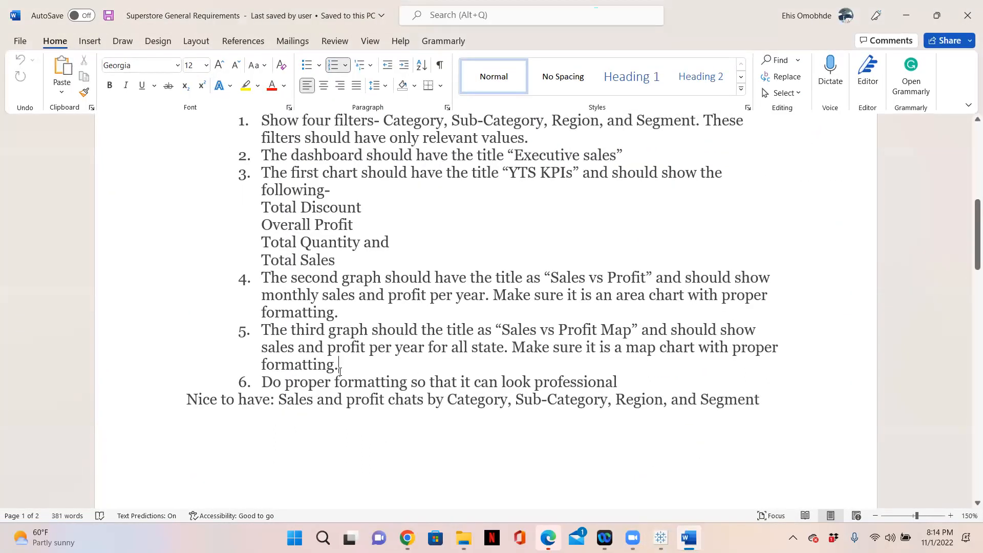
drag(340, 370, 244, 334)
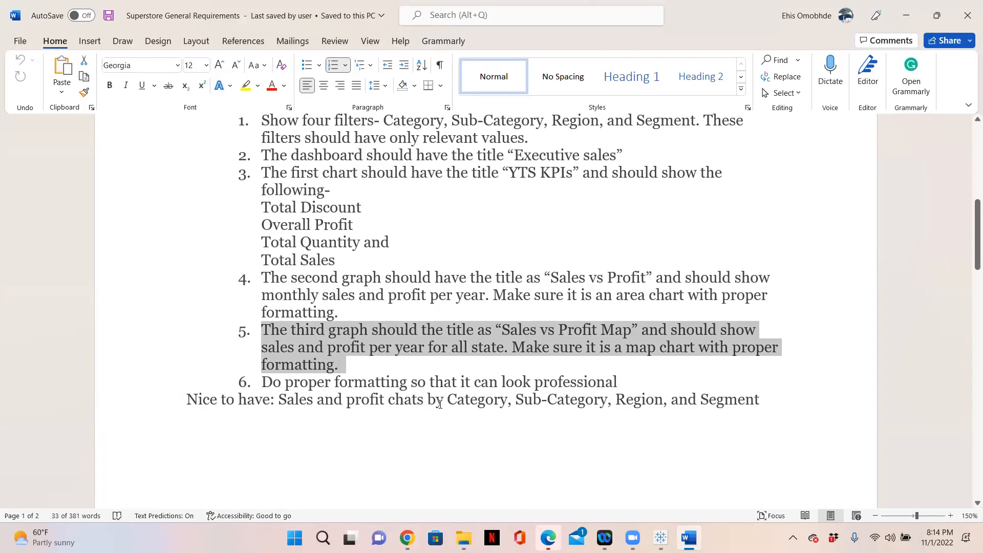
drag(446, 400, 700, 413)
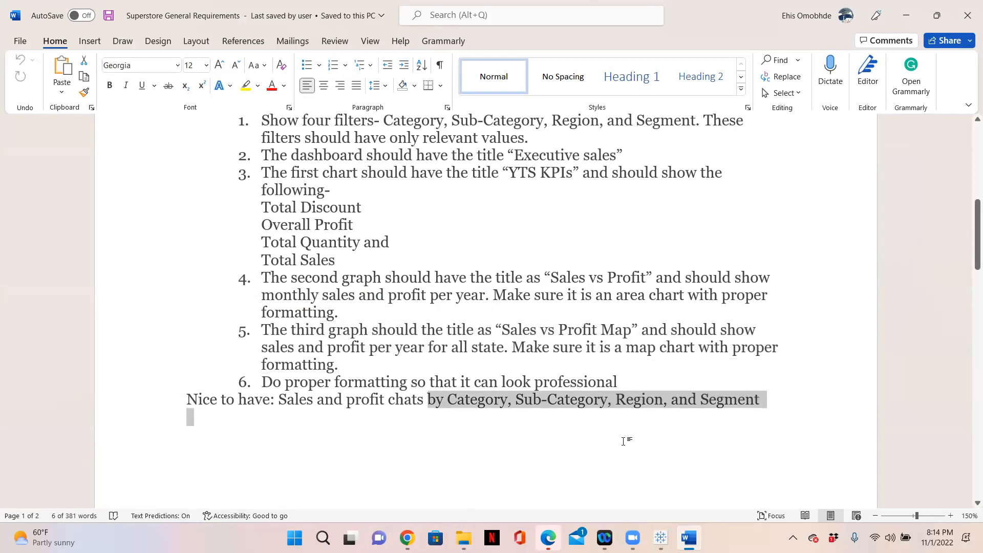
double_click(497, 427)
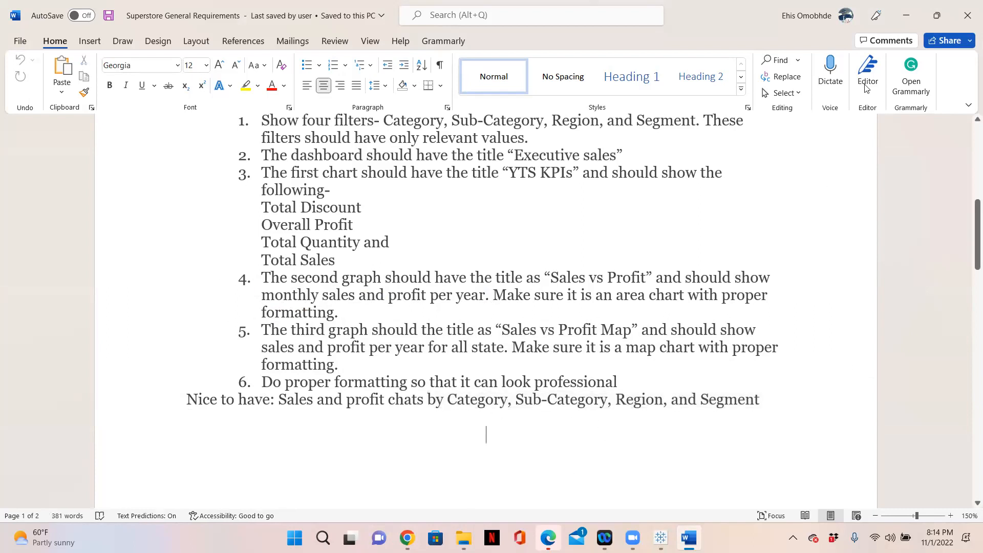
click(905, 15)
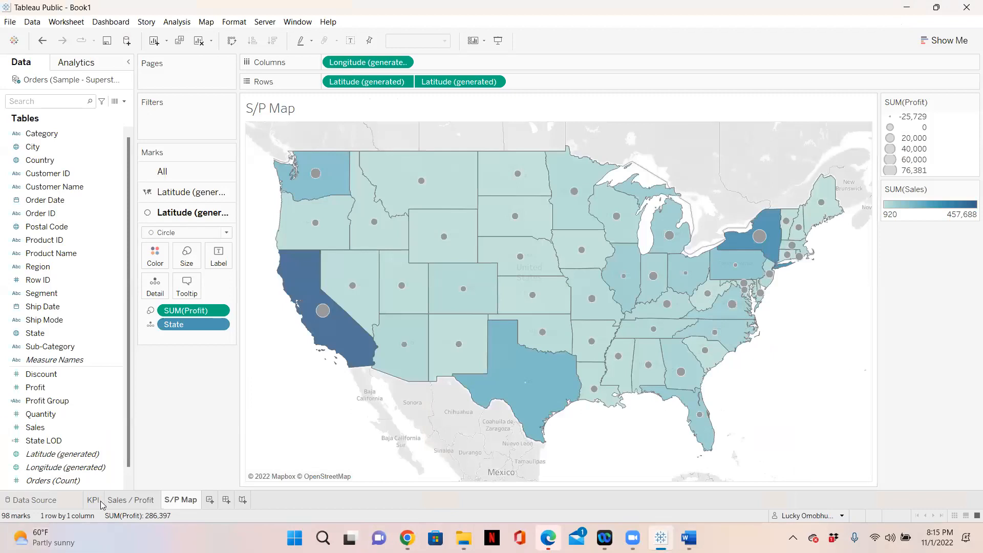
Look through the KPI, Sales / Profit and S/P Map sheets and create a new dashboard
click(94, 501)
click(131, 501)
click(180, 500)
click(225, 501)
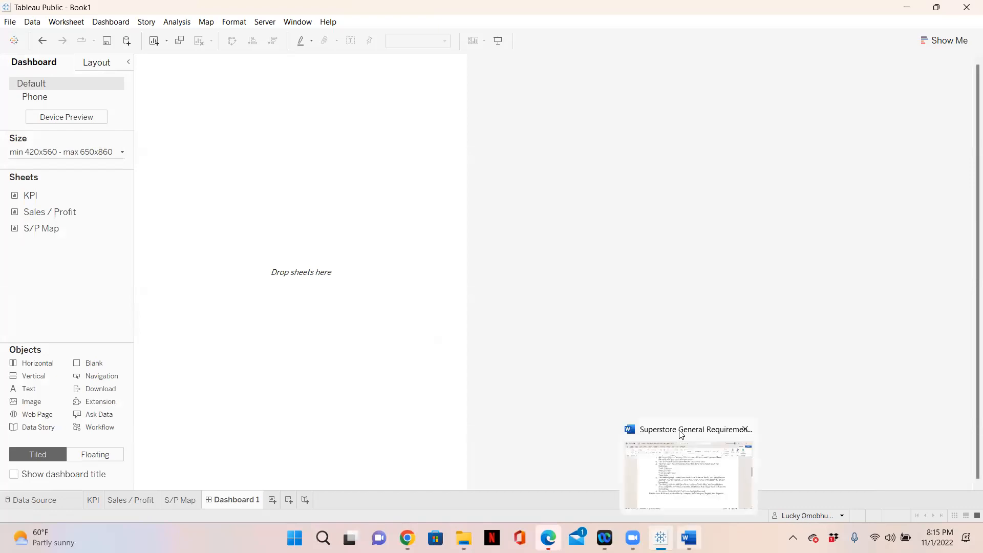
Look up the required dashboard size under General Requirements in the Word document, and return to Tableau
click(686, 481)
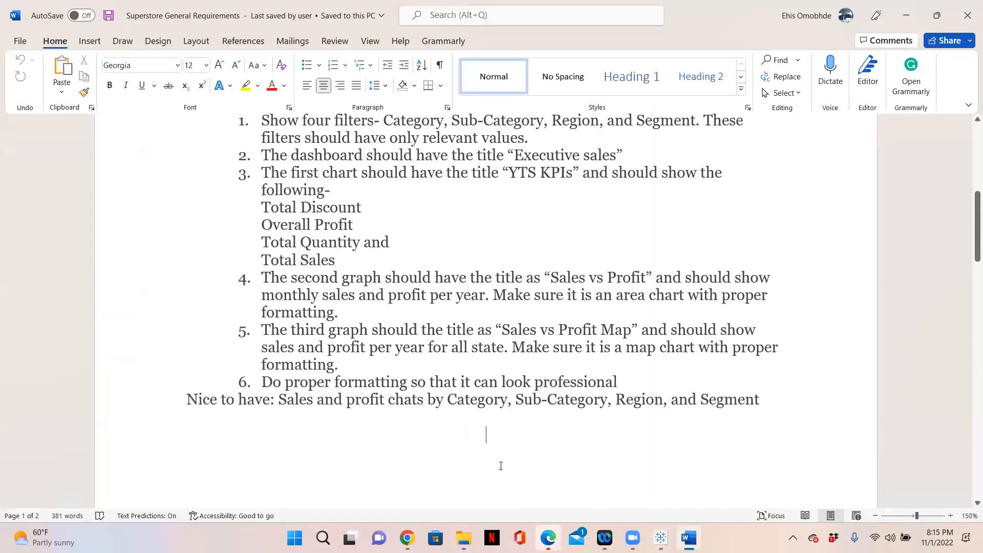
scroll(385, 283, up, 5)
scroll(385, 283, up, 3)
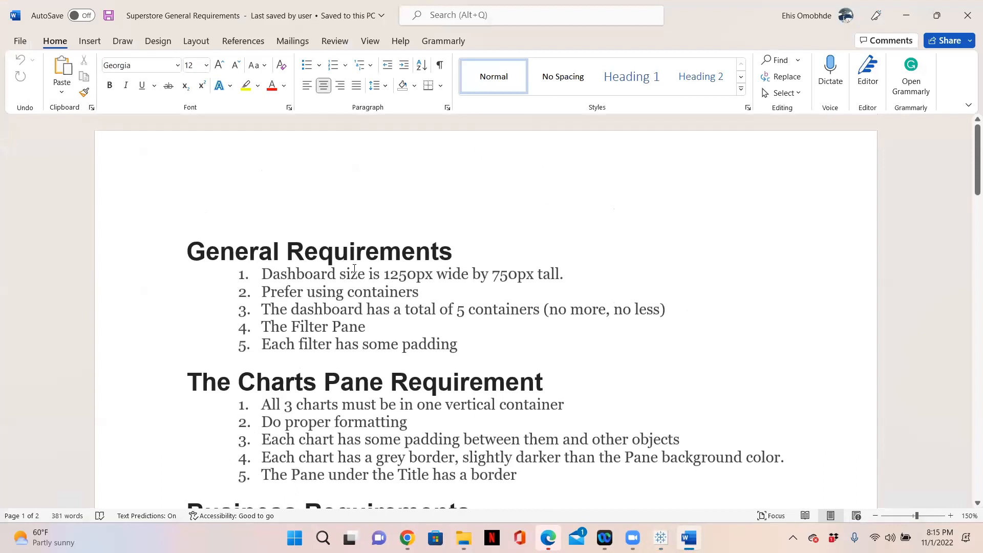
drag(383, 277, 416, 275)
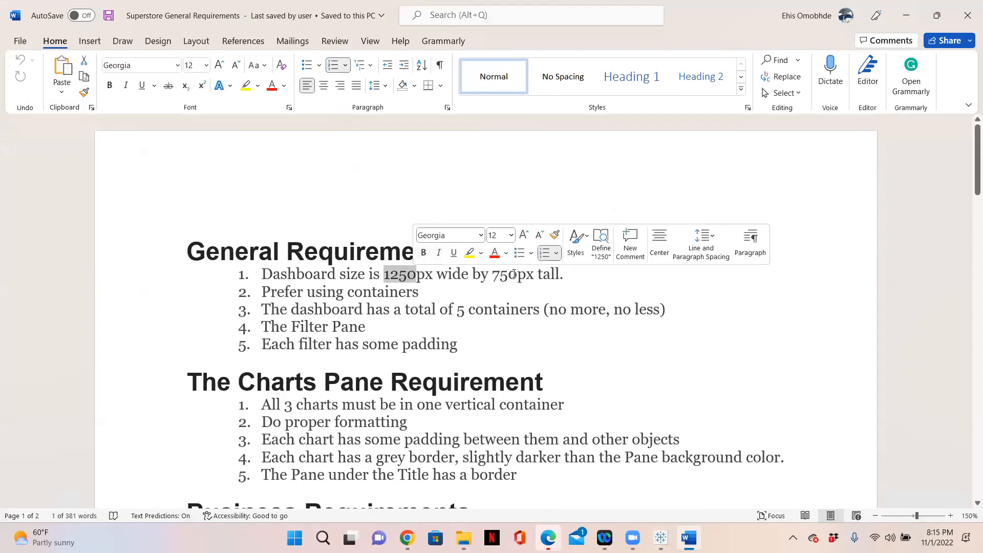
click(897, 24)
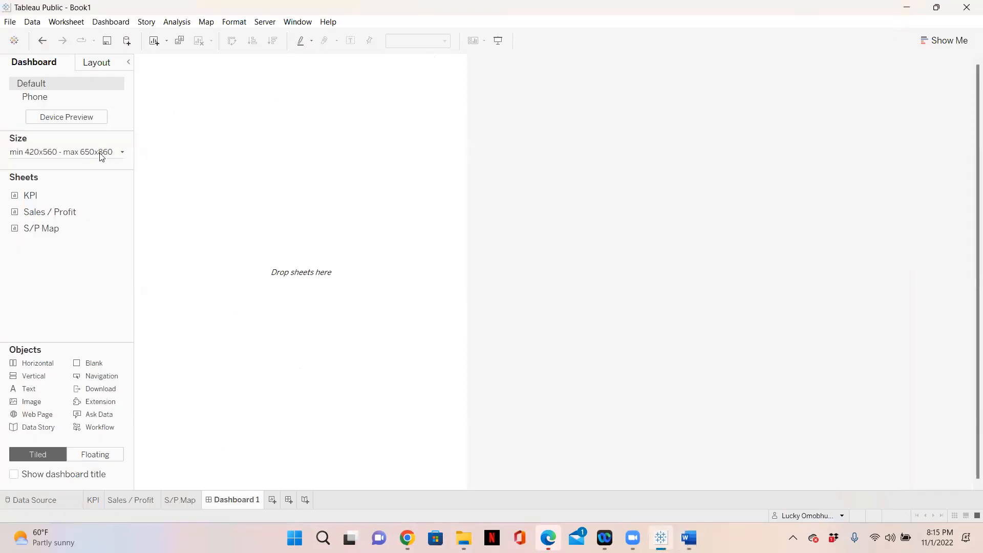
Change the dashboard's sizing from a range to a fixed size
click(121, 154)
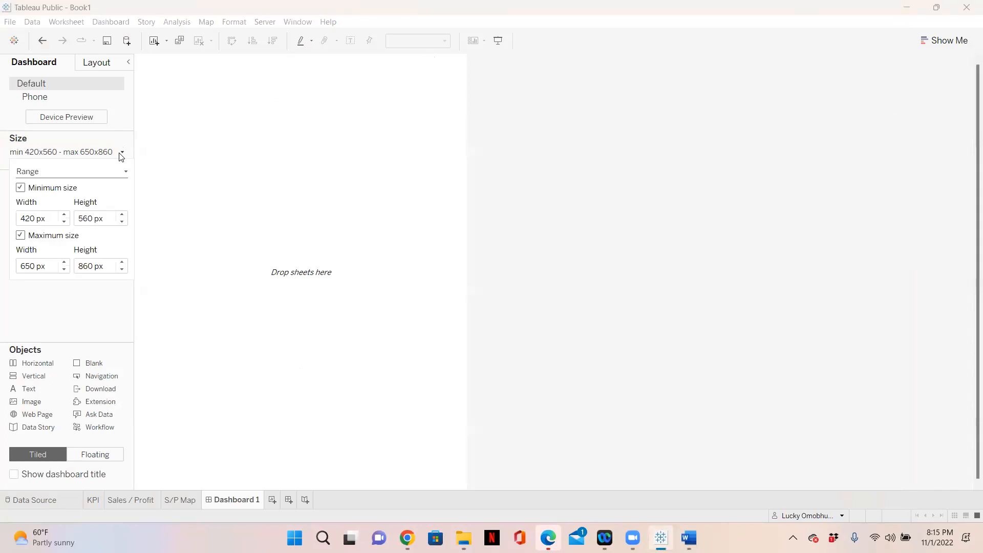
click(121, 173)
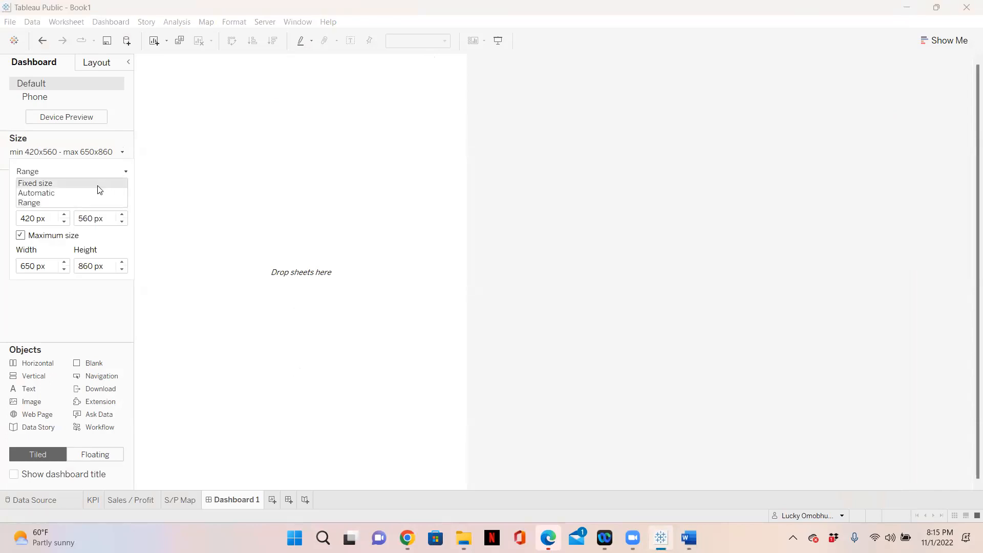
click(98, 184)
click(34, 224)
drag(34, 223, 7, 225)
text(320)
key(Return)
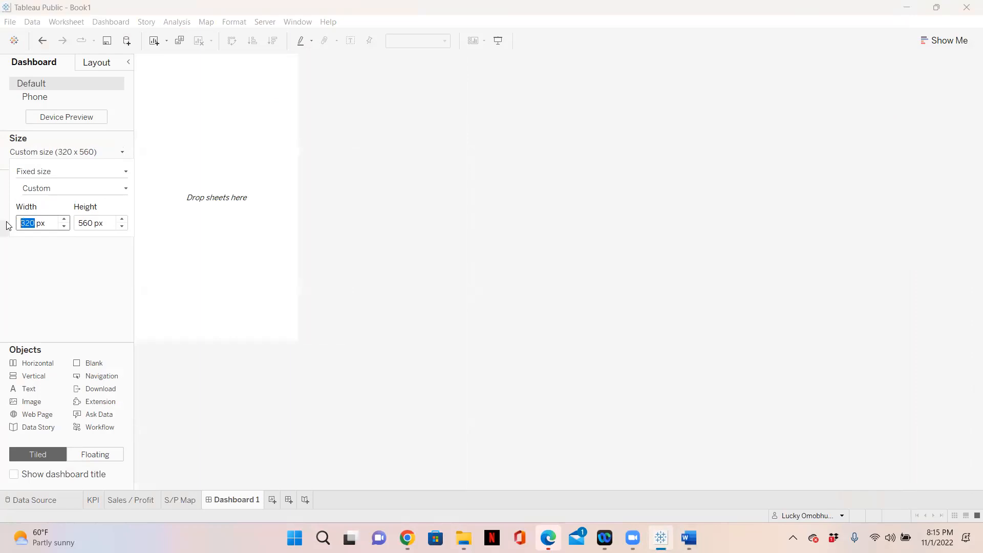
click(33, 222)
drag(34, 223, 16, 224)
text(220)
key(Return)
key(BackSpace)
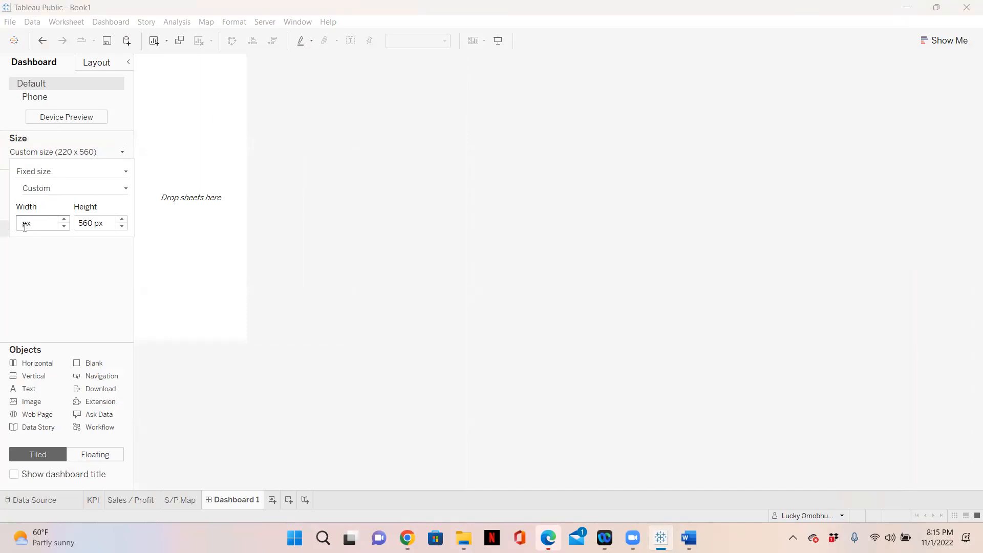
double_click(18, 224)
key(BackSpace)
key(Return)
click(81, 261)
double_click(80, 190)
key(ctrl+z)
Set the fixed dashboard width to 1250 px
click(122, 152)
click(27, 223)
key(BackSpace)
key(Delete)
key(Delete)
text(1250)
click(84, 291)
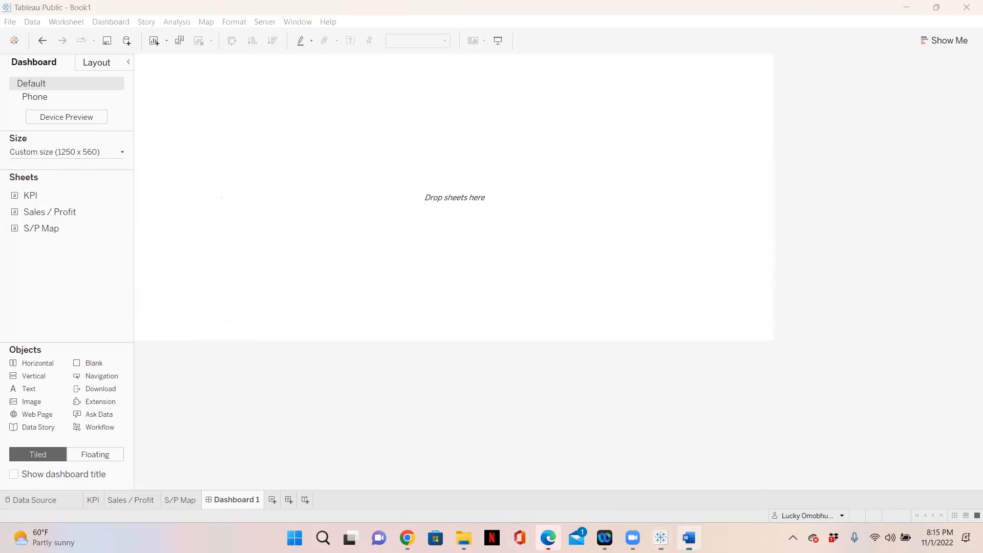
Check the required height in the Word requirements document and set the dashboard height to 750 px in Tableau
key(alt+Tab)
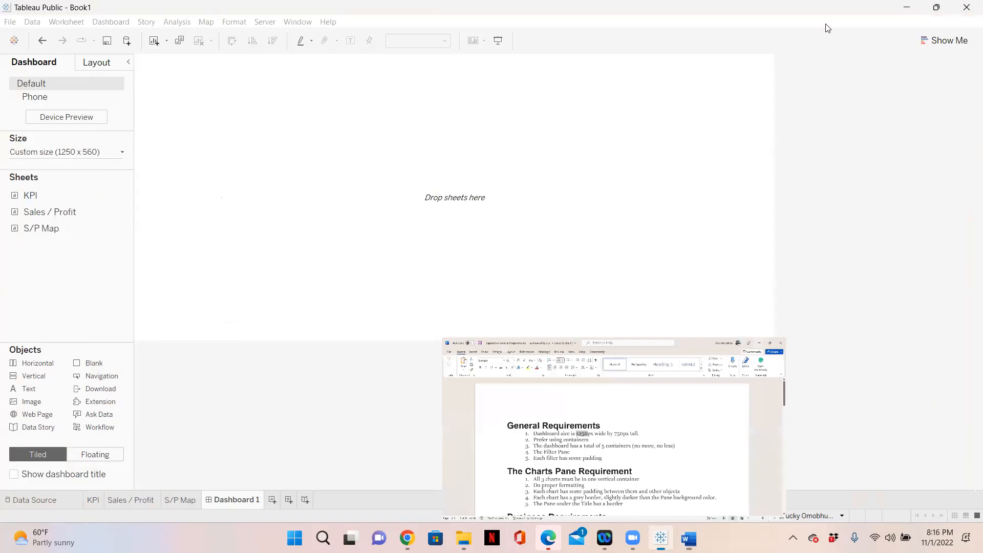
click(907, 15)
click(94, 156)
click(91, 223)
double_click(91, 223)
text(750)
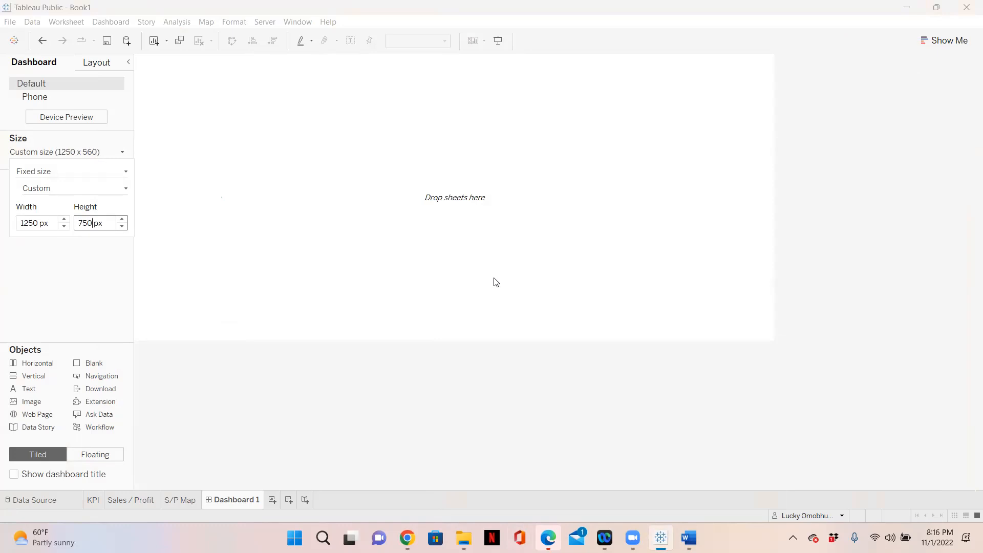
key(Return)
click(902, 206)
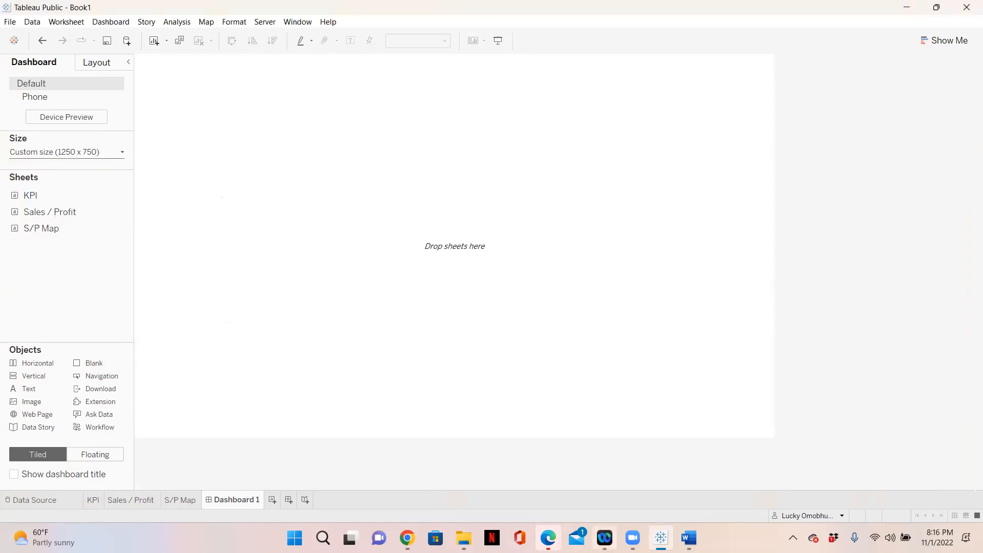
Check the container requirements in Word, and add two vertical containers side by side on the Tableau dashboard, each filling half of it
click(690, 538)
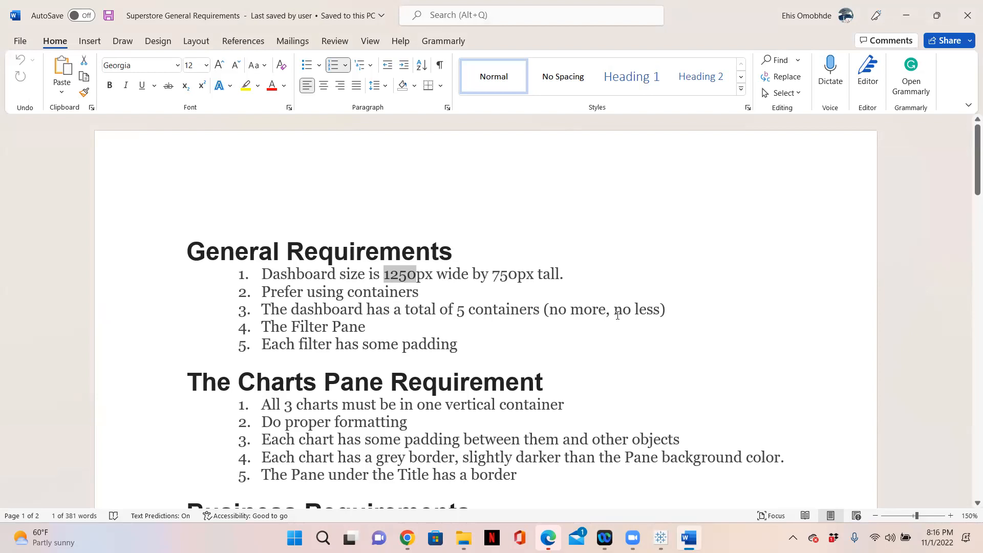
click(907, 16)
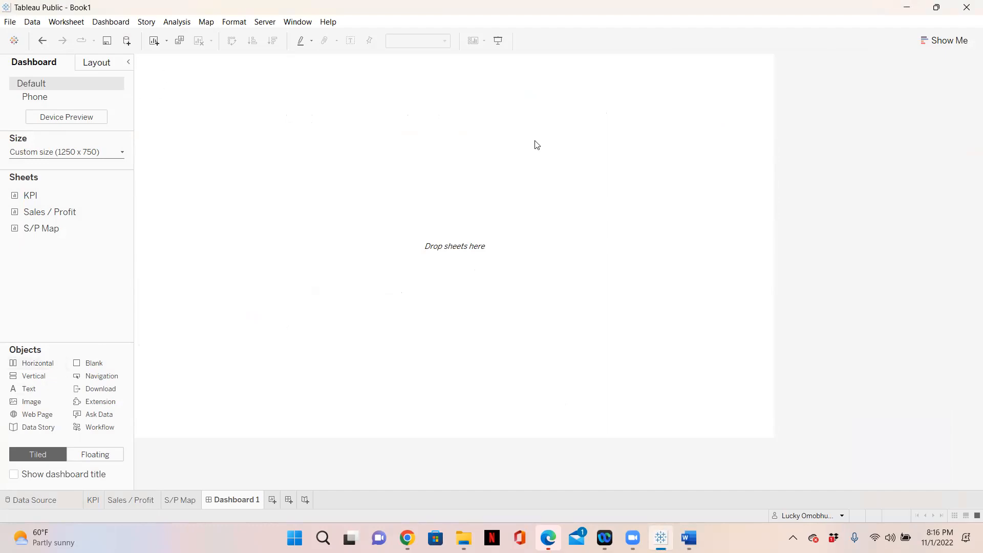
mouse_move(32, 235)
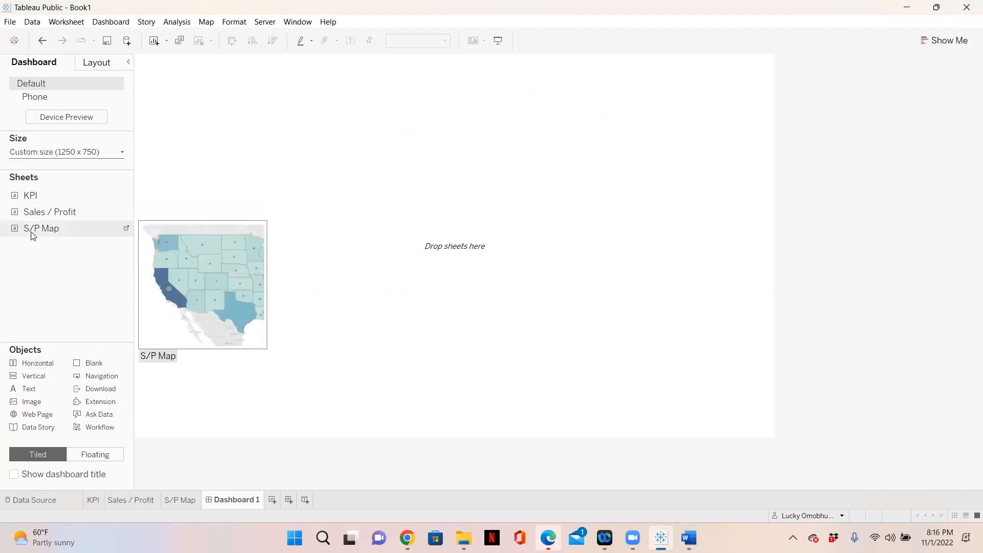
mouse_move(43, 216)
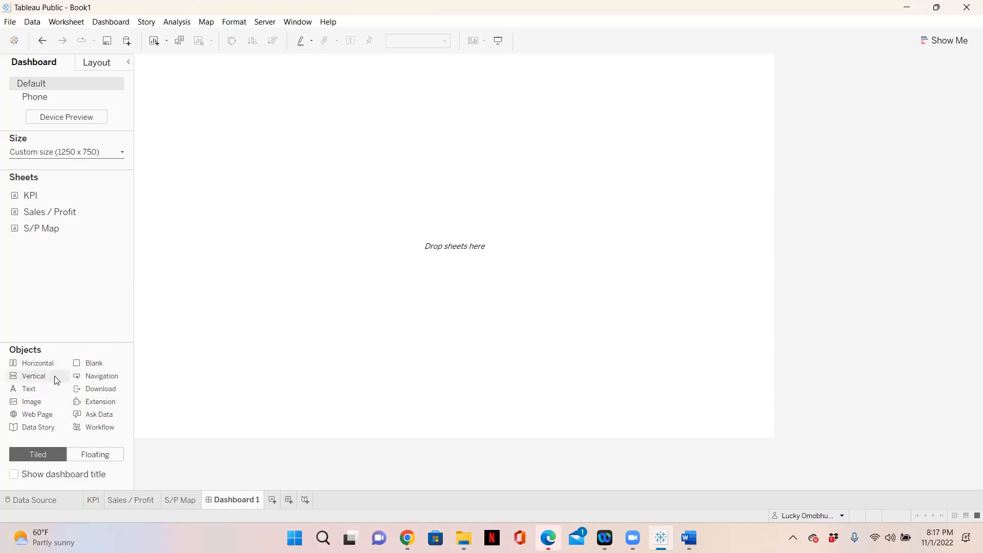
drag(30, 374, 207, 325)
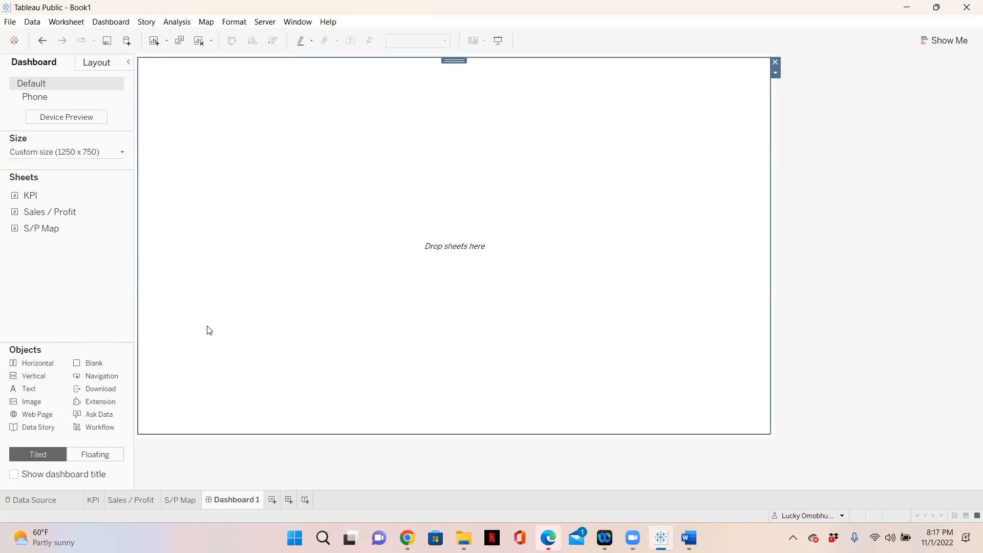
drag(31, 377, 356, 348)
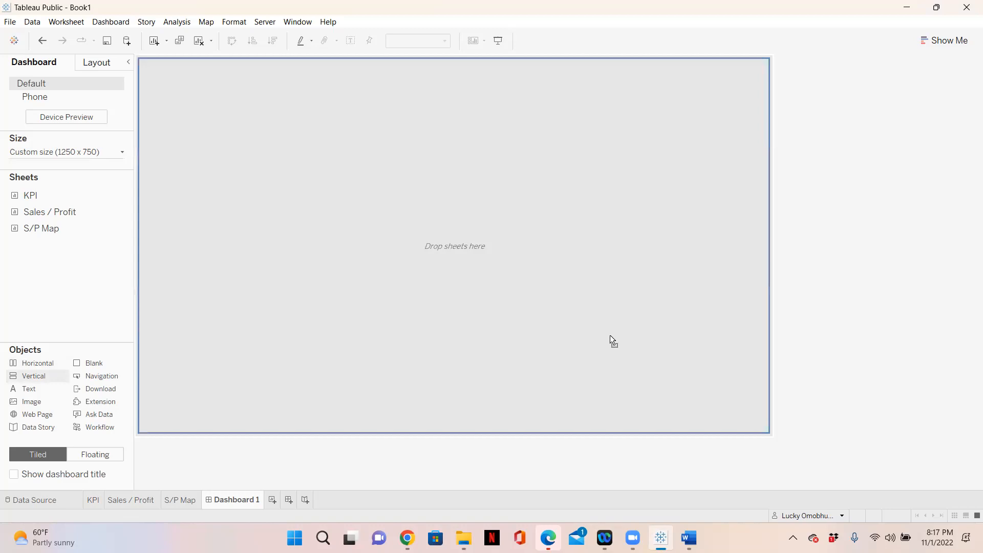
drag(729, 315, 762, 314)
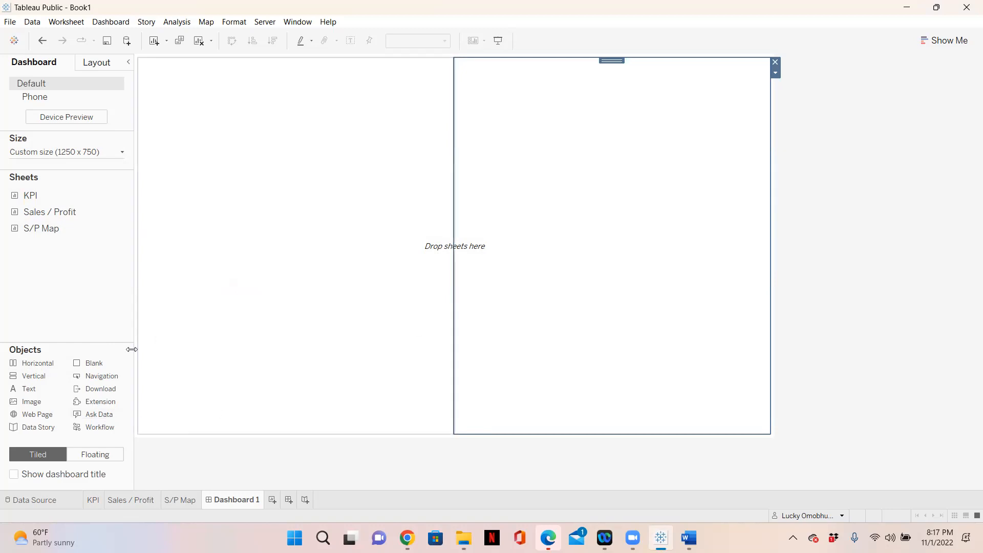
Review the KPI, Sales / Profit and S/P Map sheets and return to the dashboard
click(92, 502)
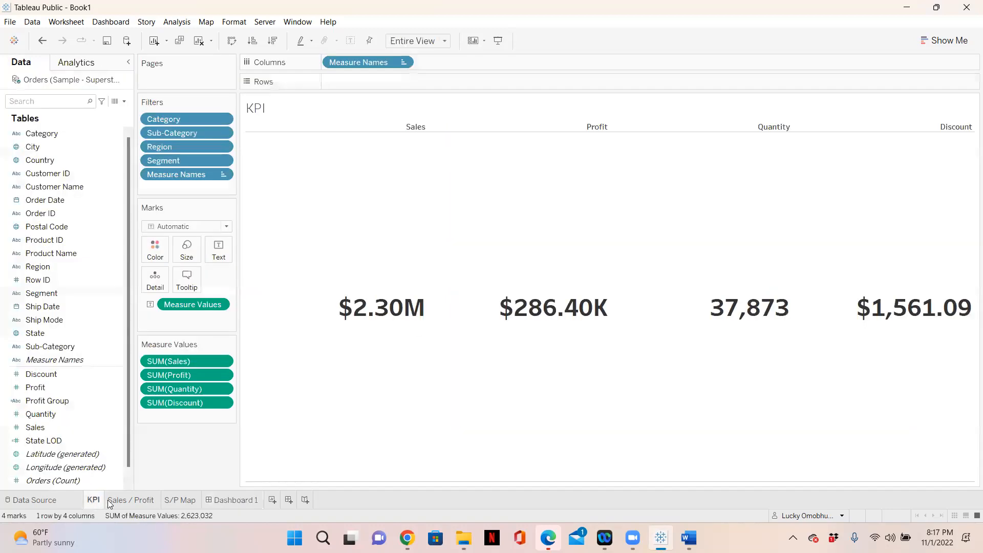
click(122, 501)
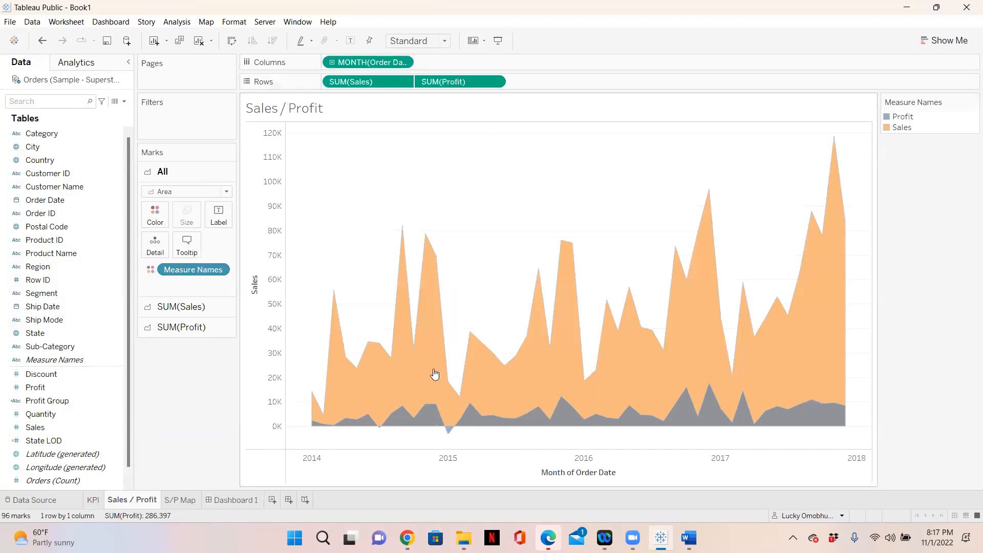
click(190, 503)
click(225, 501)
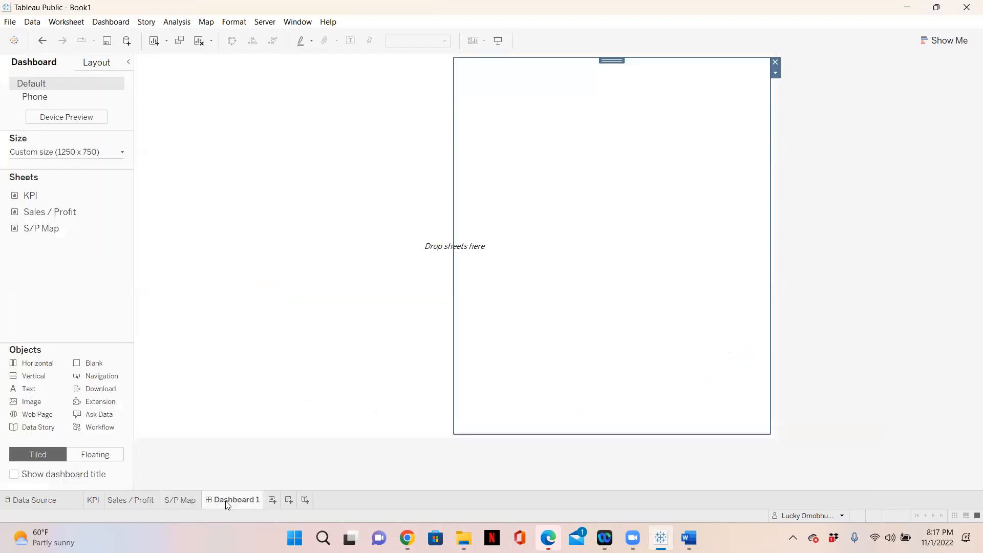
drag(31, 367, 226, 281)
drag(442, 95, 454, 56)
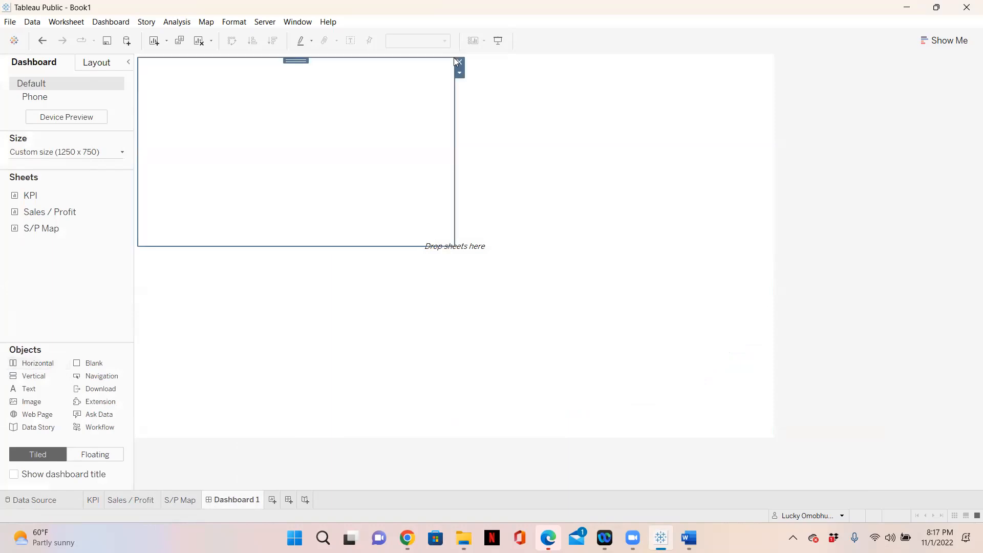
click(458, 61)
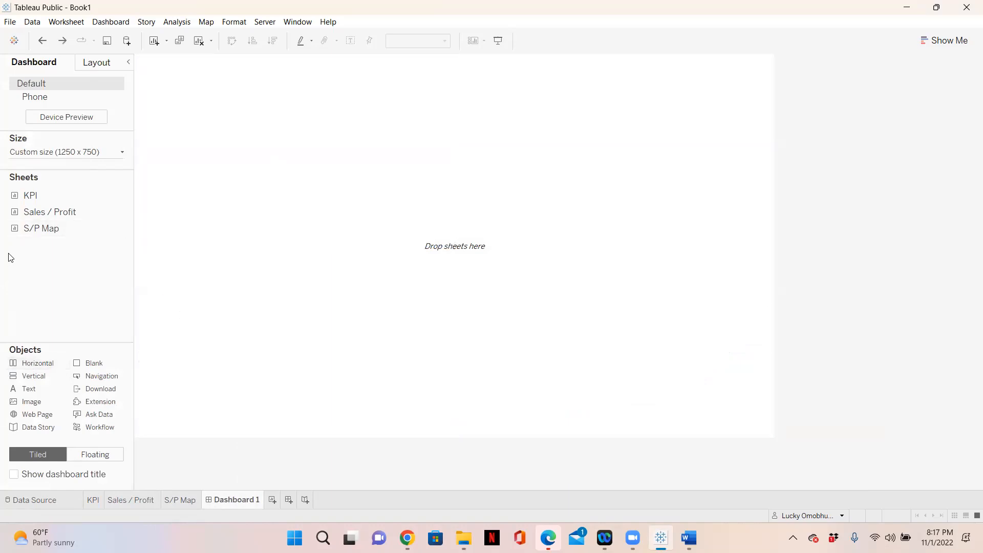
Add a vertical container spanning the full width of the dashboard's upper half and check the resulting layout areas
drag(37, 376, 453, 55)
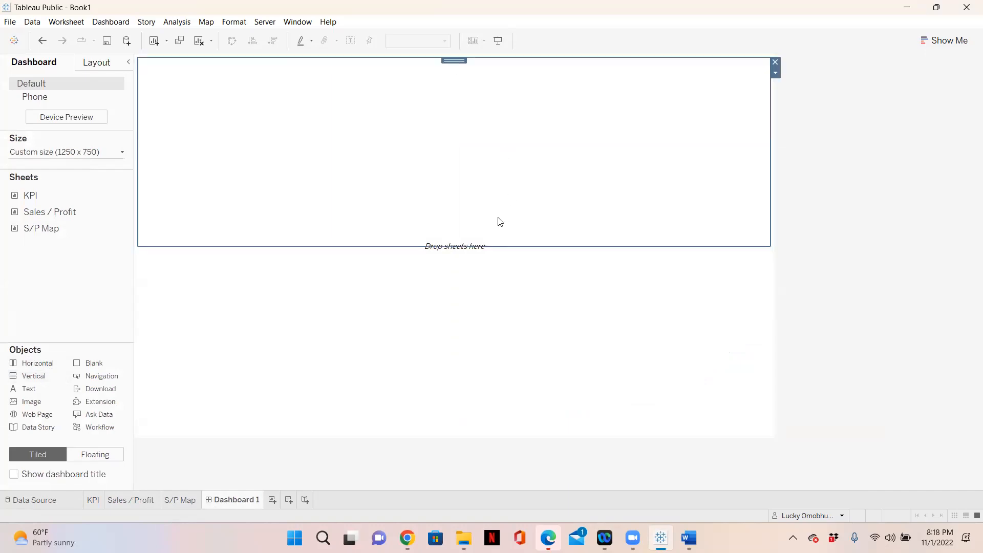
click(351, 305)
click(561, 313)
click(310, 321)
click(314, 159)
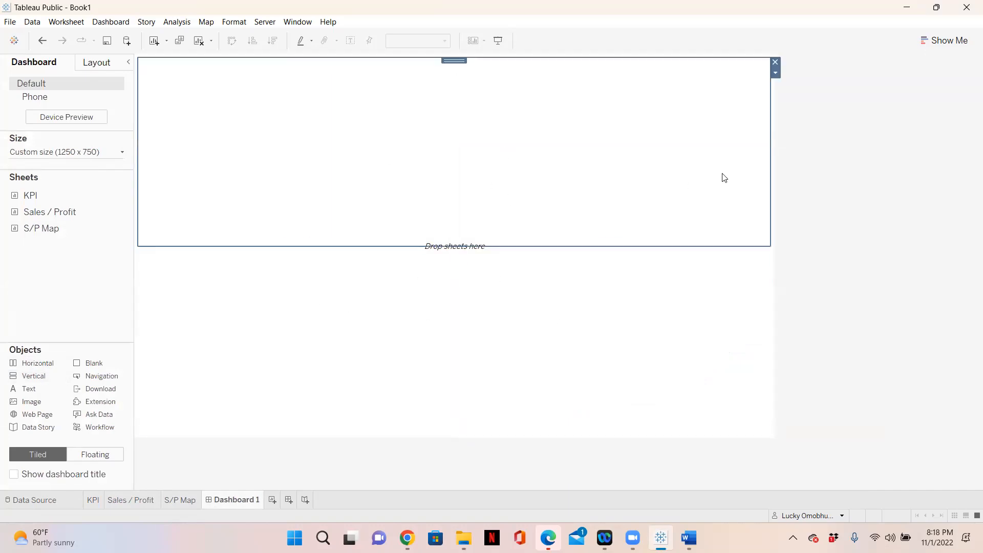
click(666, 322)
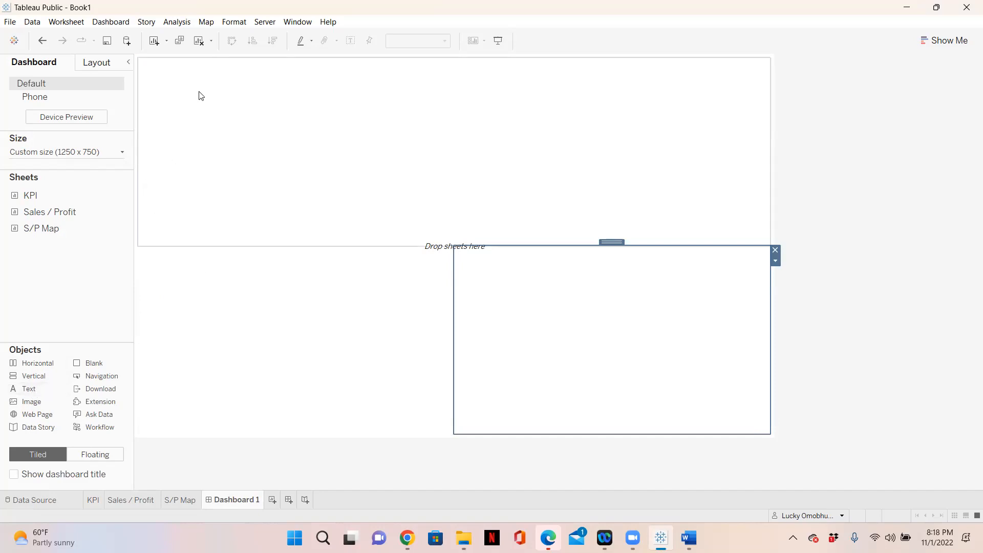
Add a text object at the top of the dashboard and look up the required dashboard title in the Word requirements
drag(31, 390, 380, 62)
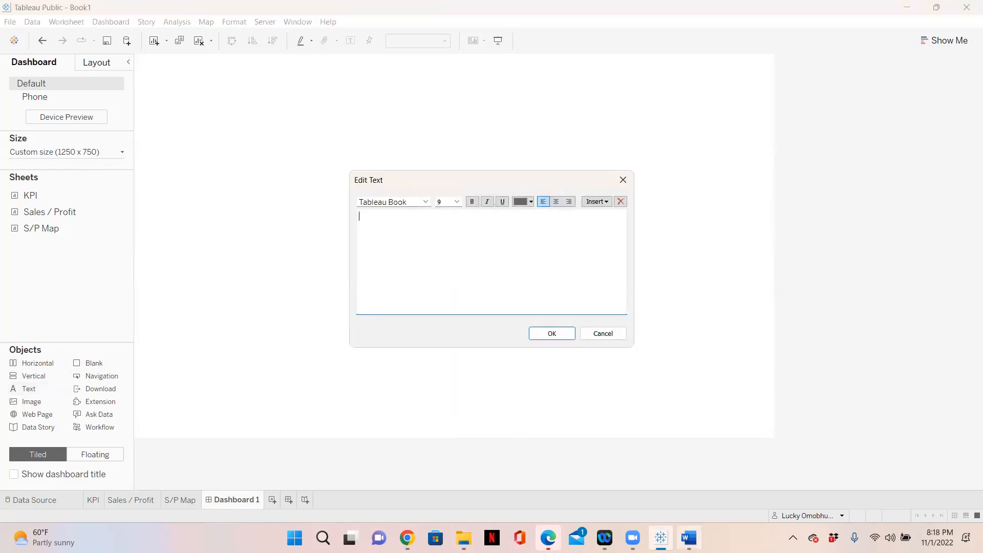
key(alt+Tab)
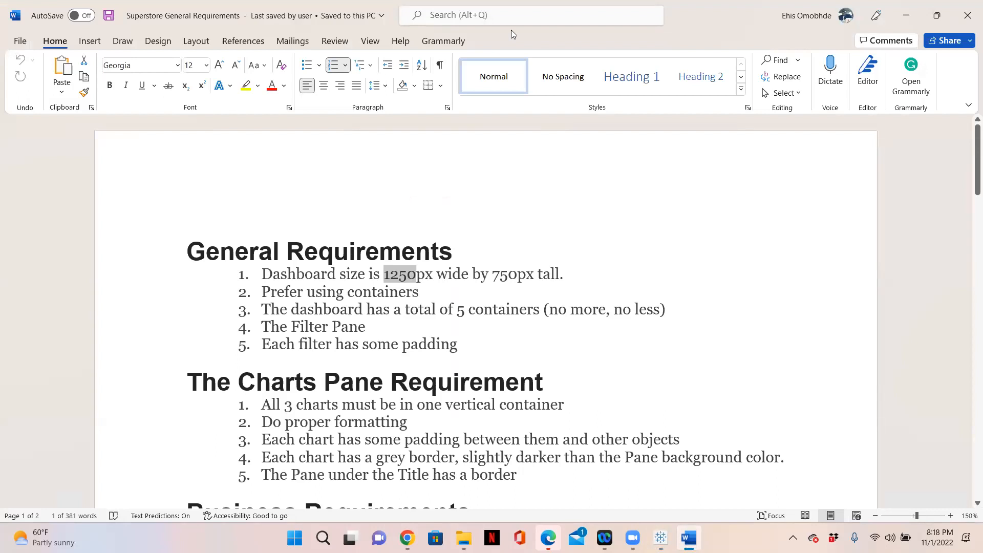
key(alt+Tab)
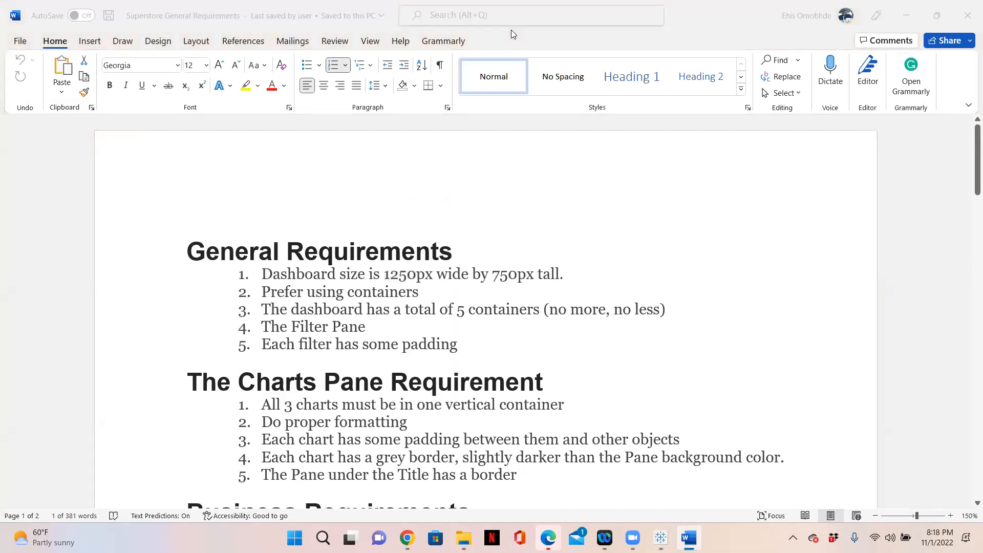
scroll(471, 379, down, 6)
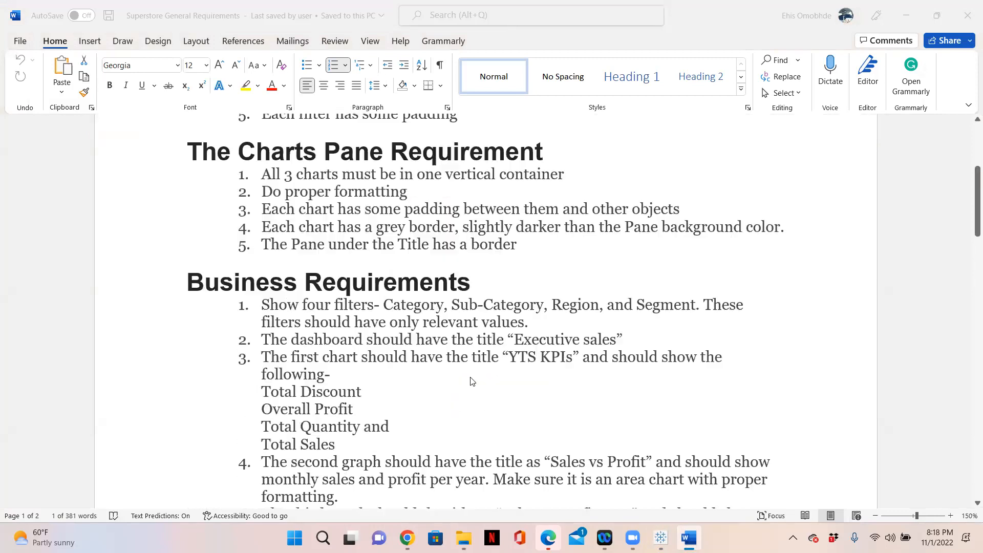
scroll(474, 378, up, 3)
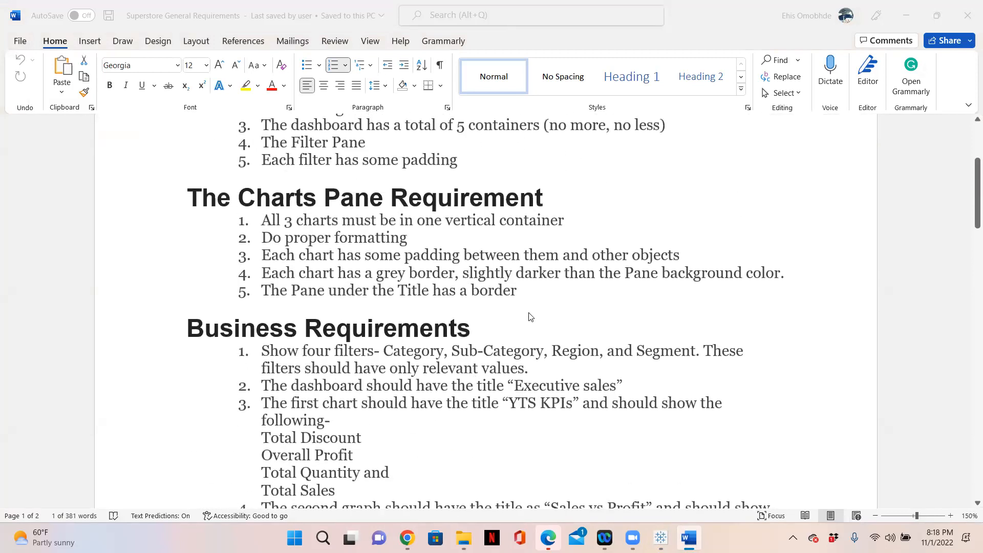
scroll(582, 297, up, 3)
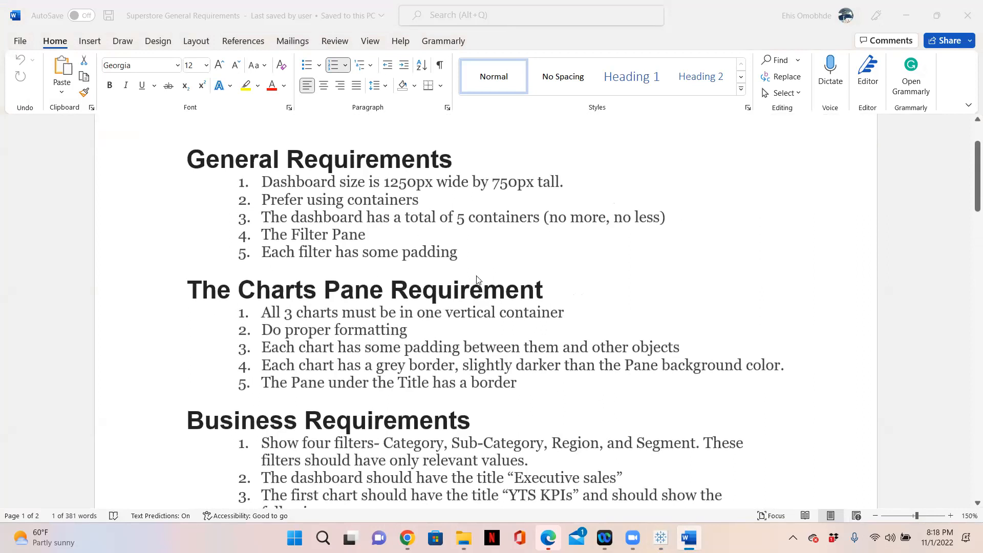
scroll(421, 258, down, 5)
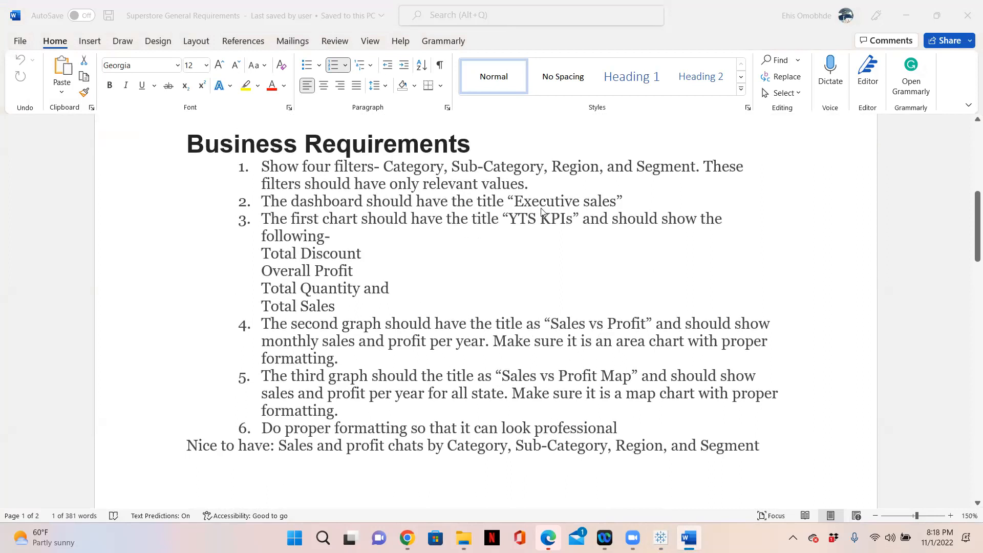
Copy the title "Executive sales" from the Word requirements and paste it into the text object in Tableau
click(613, 201)
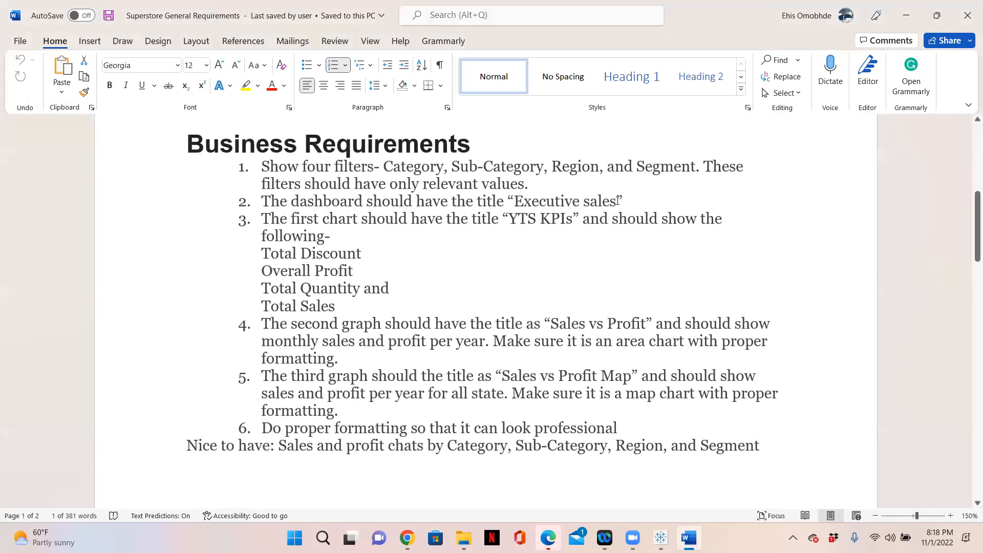
drag(617, 202, 550, 201)
right_click(542, 205)
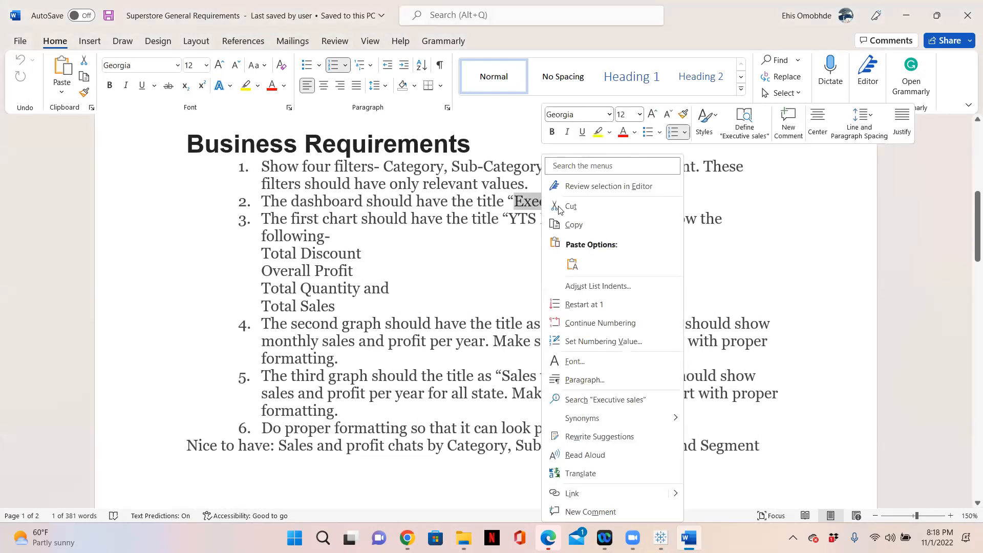
click(584, 226)
click(917, 26)
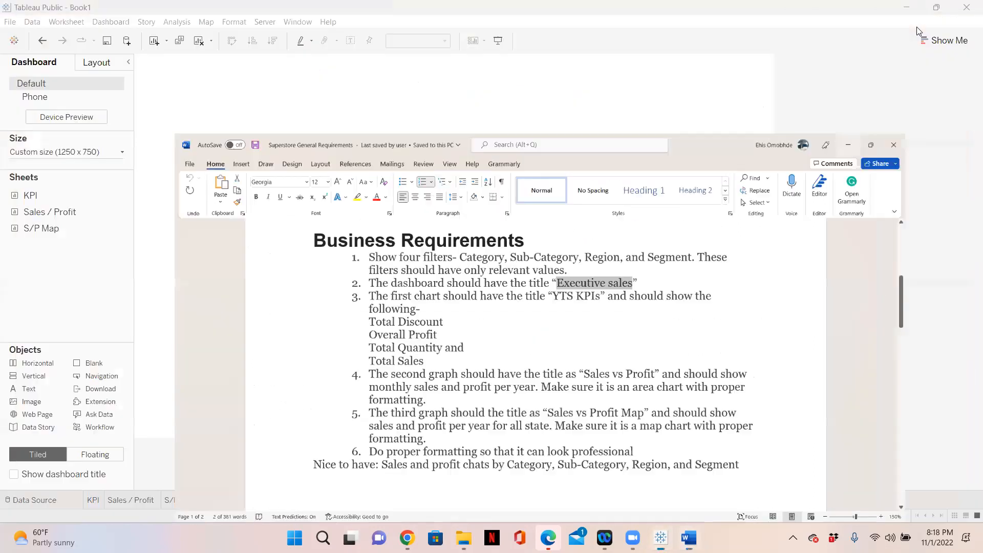
key(ctrl+v)
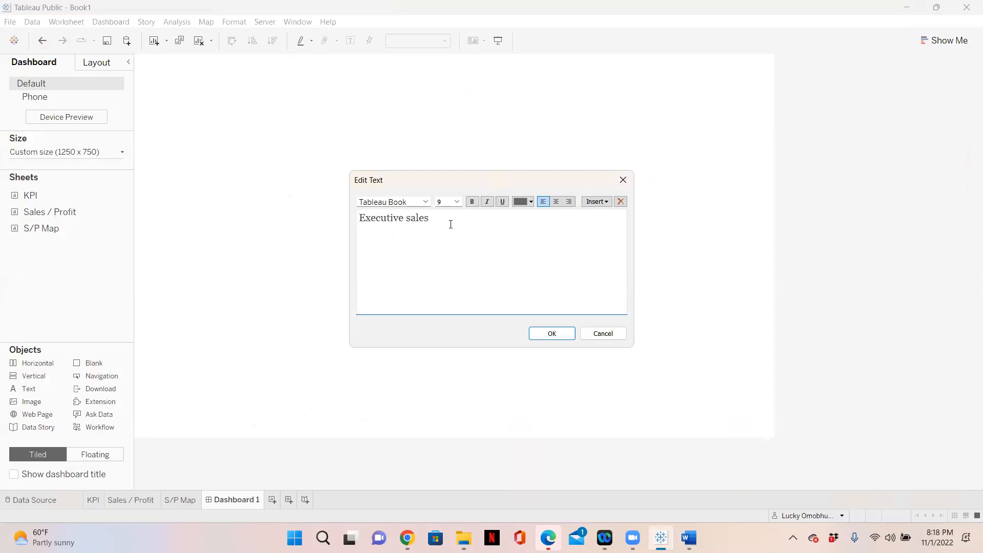
Set the font of the "Executive sales" title text to Tableau Bold
drag(430, 218, 359, 218)
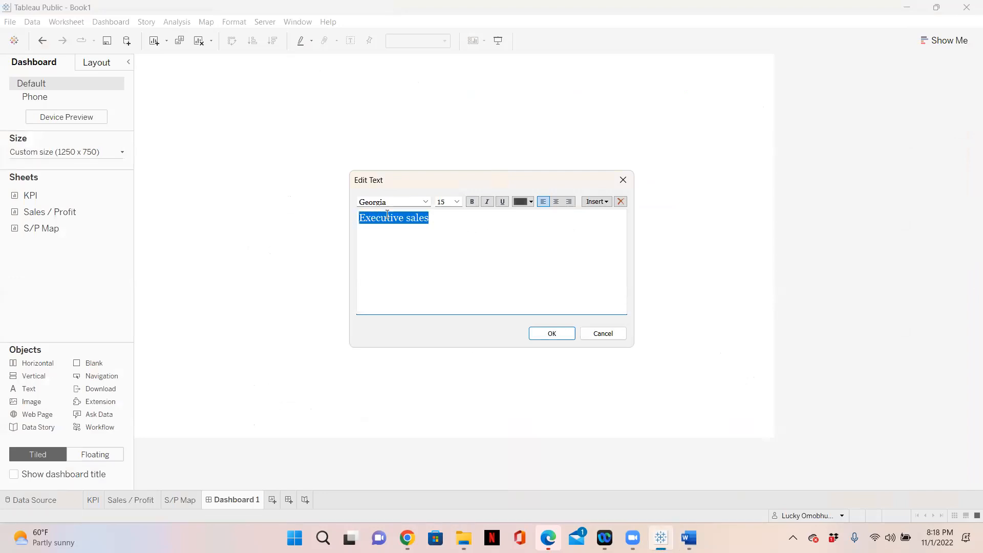
click(579, 70)
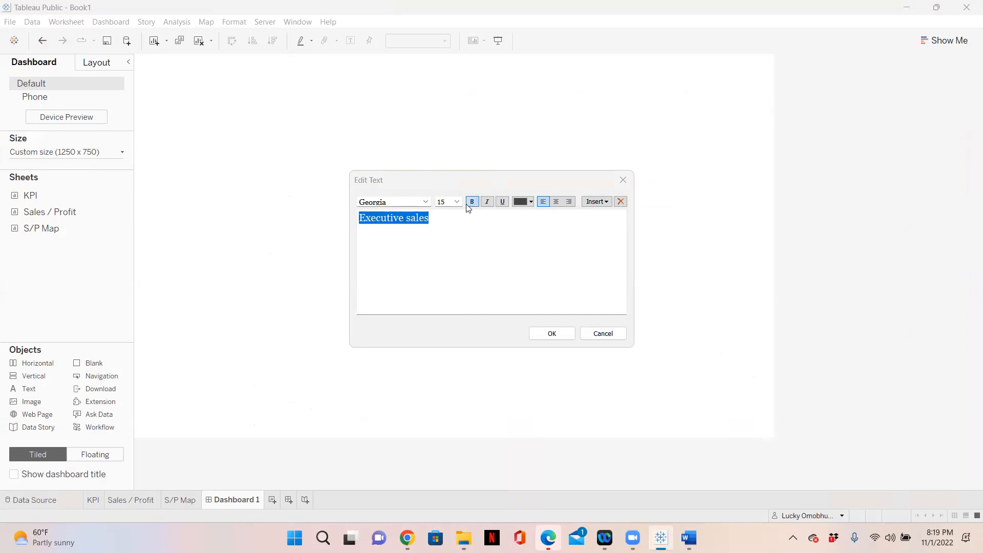
click(430, 206)
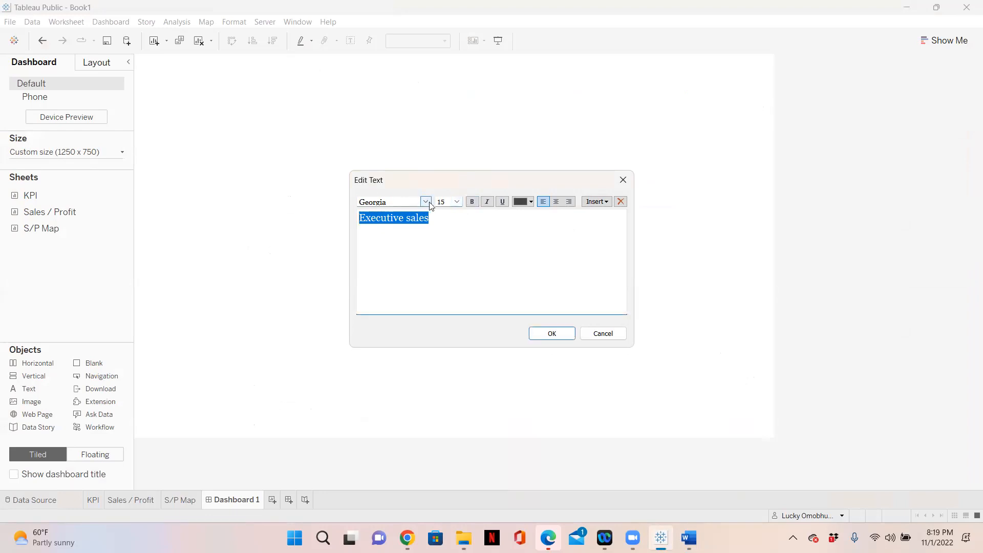
click(426, 202)
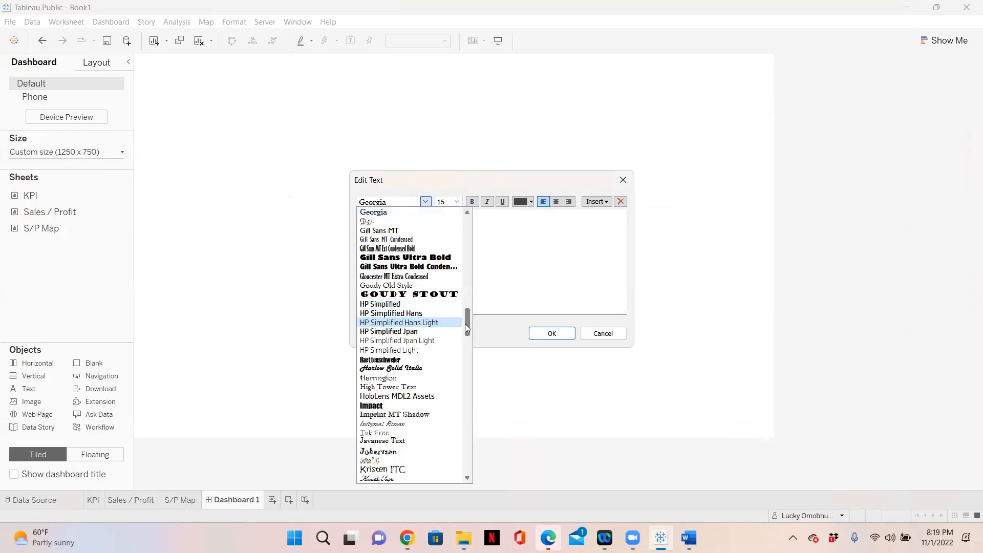
scroll(465, 365, down, 2)
scroll(464, 409, down, 15)
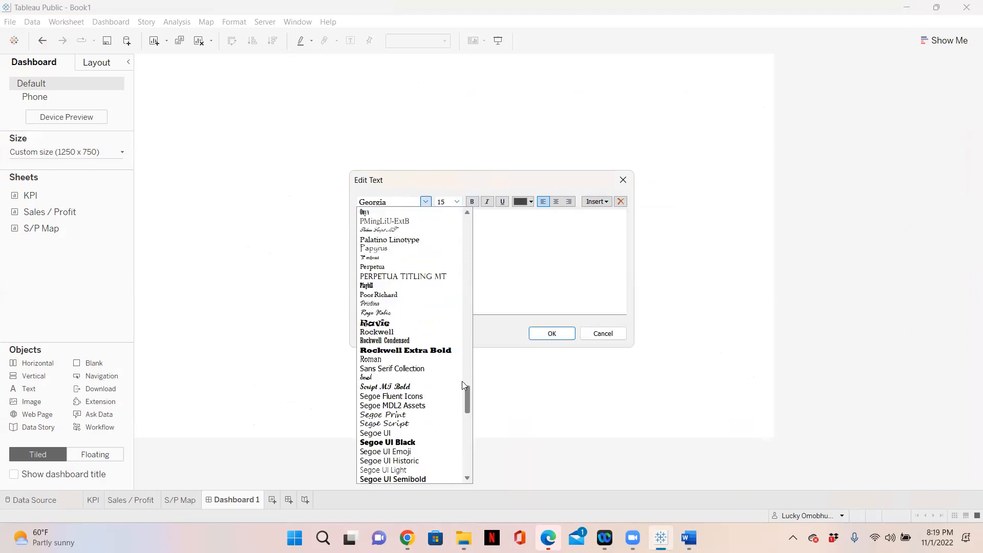
drag(469, 435, 466, 459)
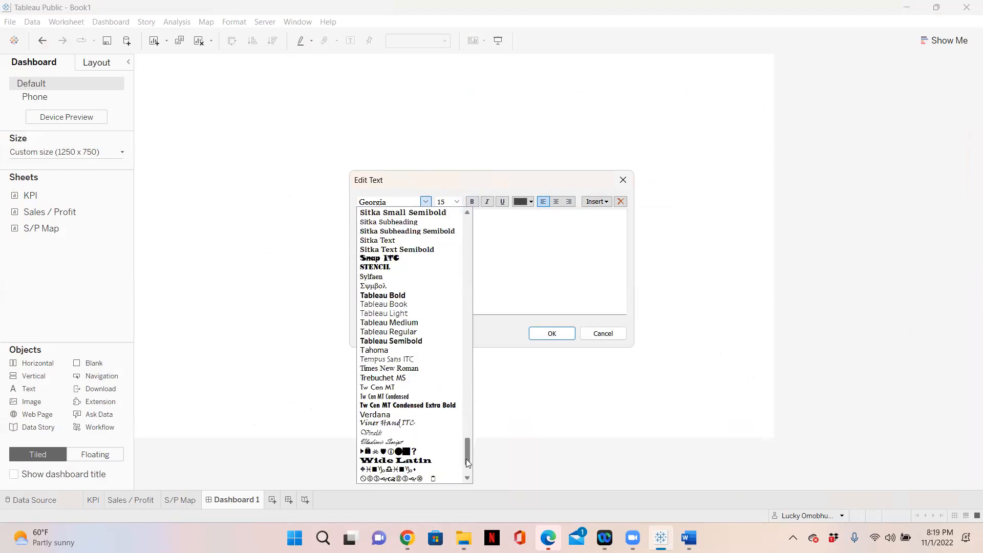
click(405, 295)
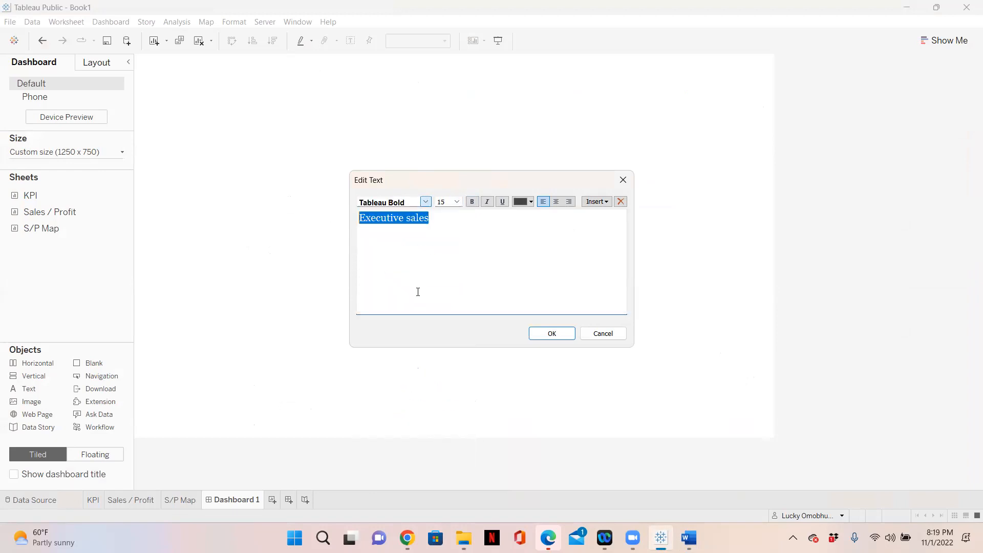
Set the title text to size 24, centred and bold, and apply it to the dashboard
click(457, 201)
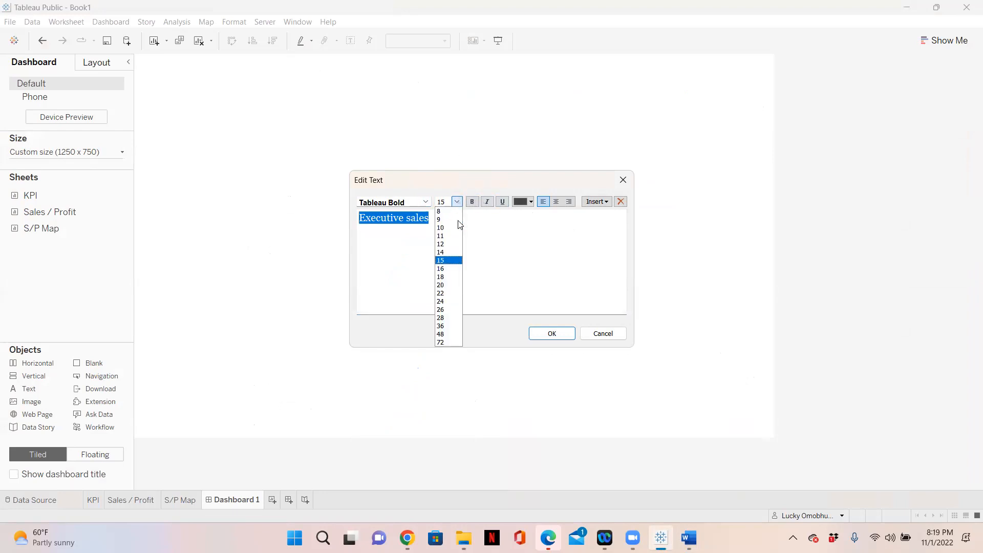
click(453, 302)
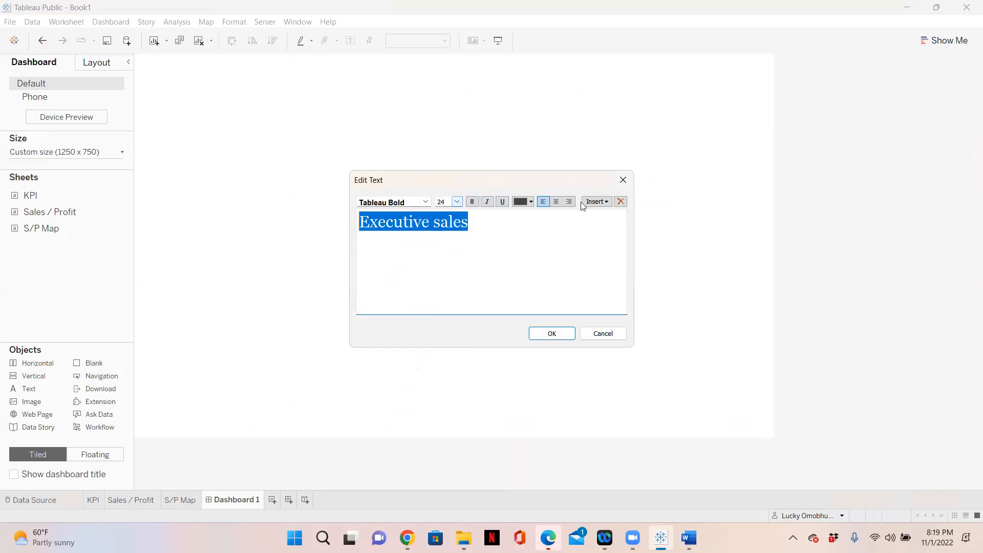
click(557, 201)
click(473, 202)
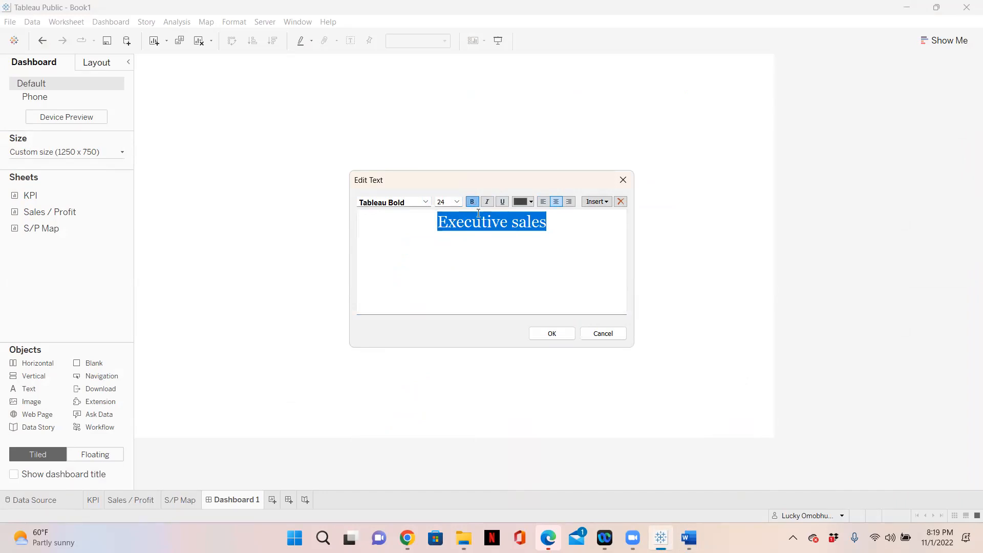
click(546, 335)
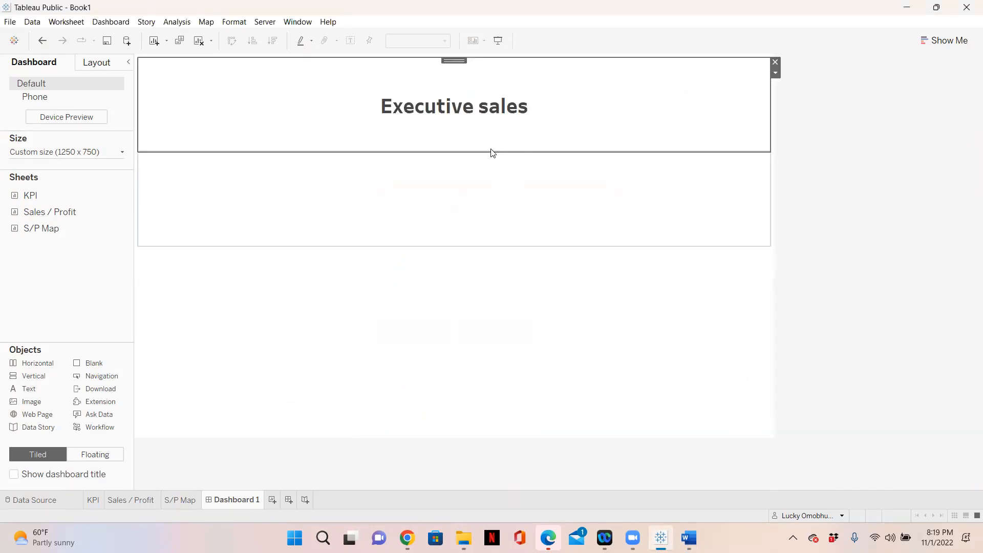
Reduce the title area's height to a narrow strip and check the containers beneath it and the available sheets
drag(490, 150, 439, 91)
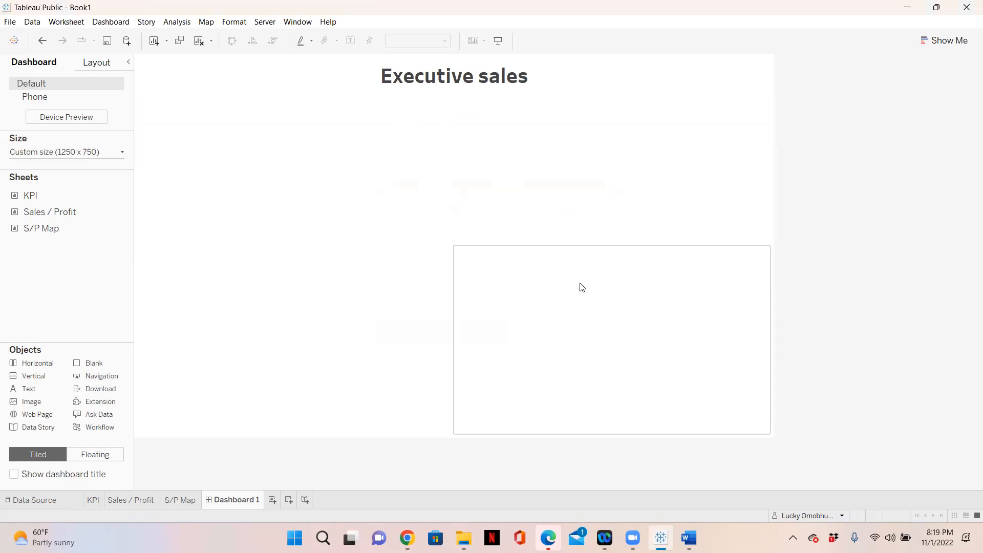
click(415, 169)
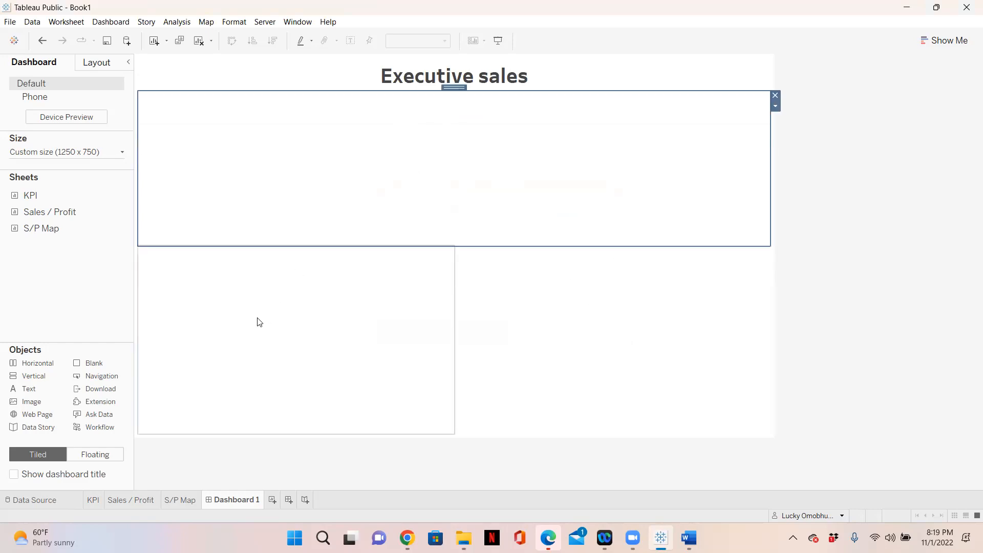
click(625, 336)
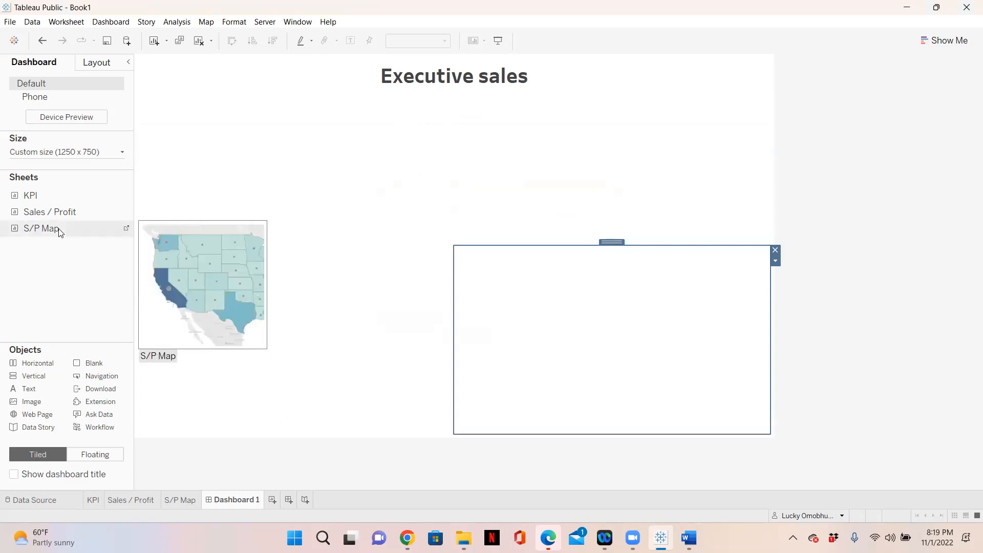
mouse_move(55, 214)
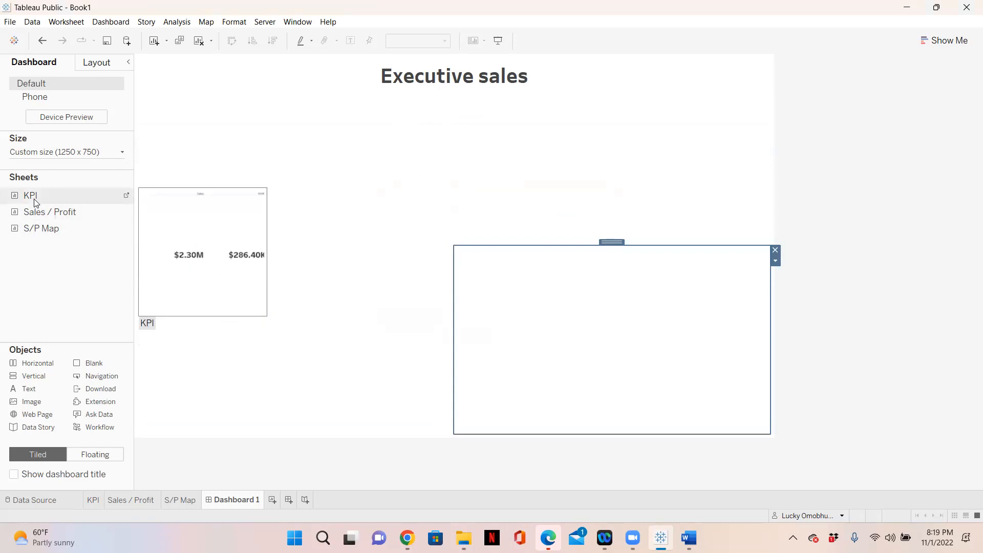
click(251, 195)
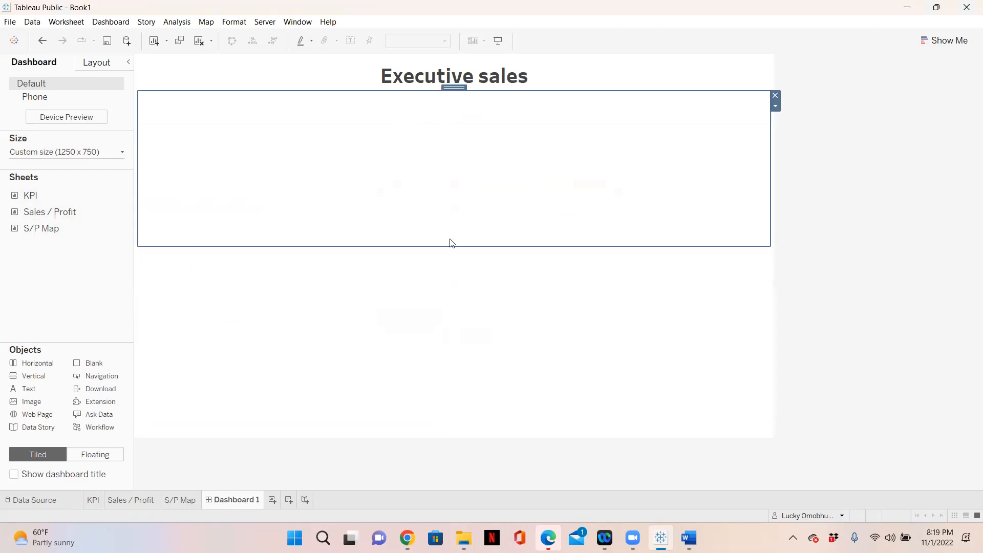
click(333, 338)
click(534, 328)
mouse_move(30, 200)
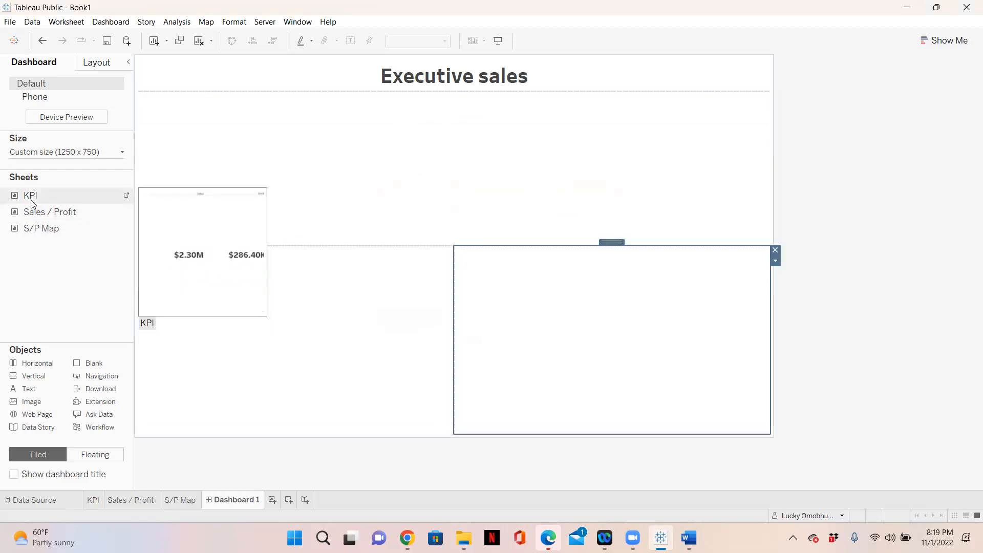
mouse_move(58, 211)
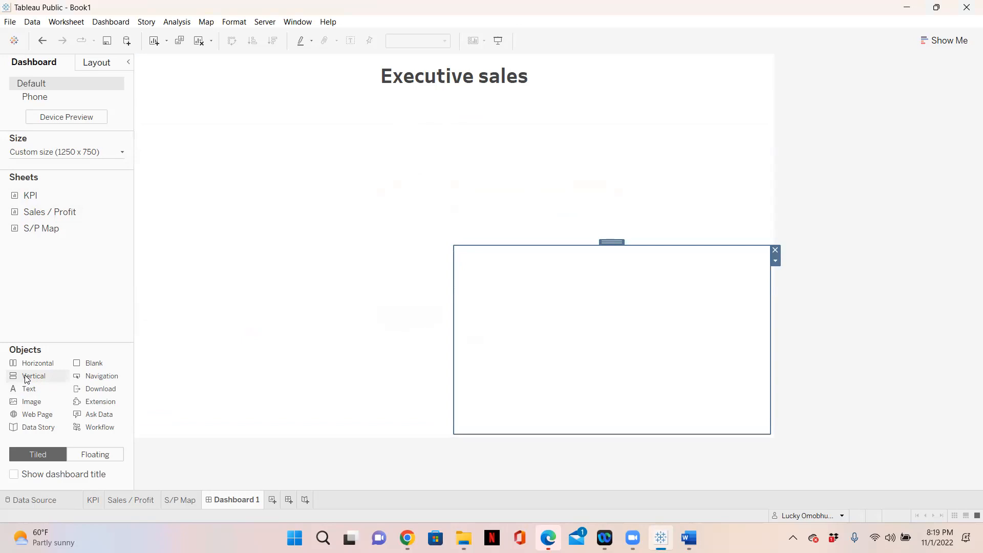
Add another vertical container between the title and the two lower containers, and check the resulting layout areas
drag(26, 379, 256, 204)
drag(412, 108, 426, 153)
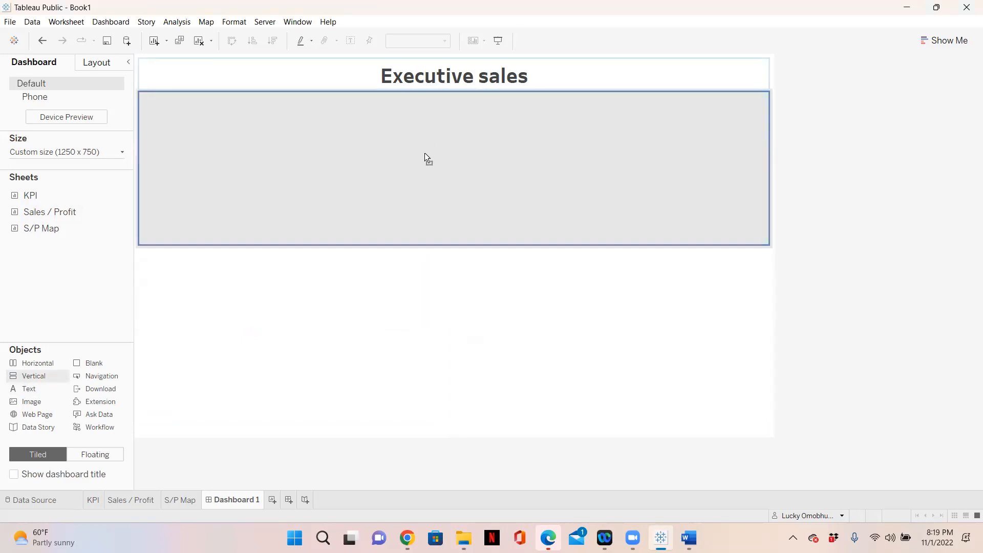
drag(420, 226, 418, 152)
drag(418, 114, 422, 104)
click(443, 211)
click(430, 139)
click(435, 201)
click(296, 324)
click(574, 338)
click(393, 219)
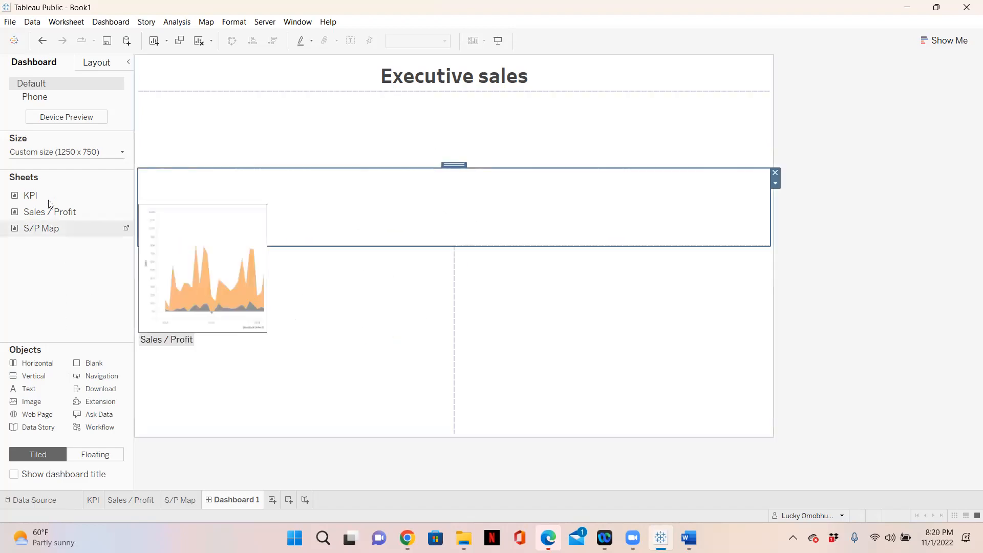
Place the KPI sheet directly beneath the dashboard title and check the remaining empty containers
click(352, 130)
drag(37, 197, 210, 143)
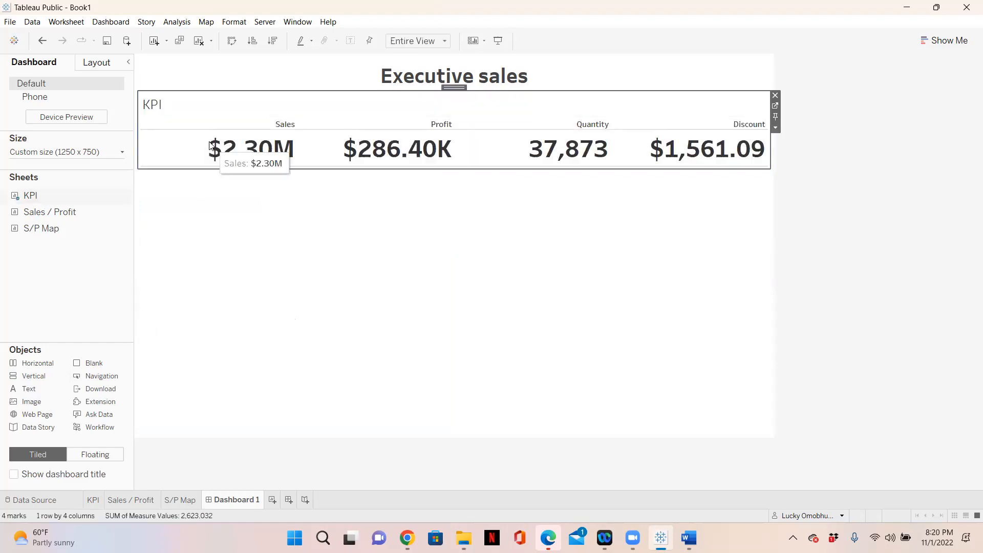
click(328, 213)
click(275, 328)
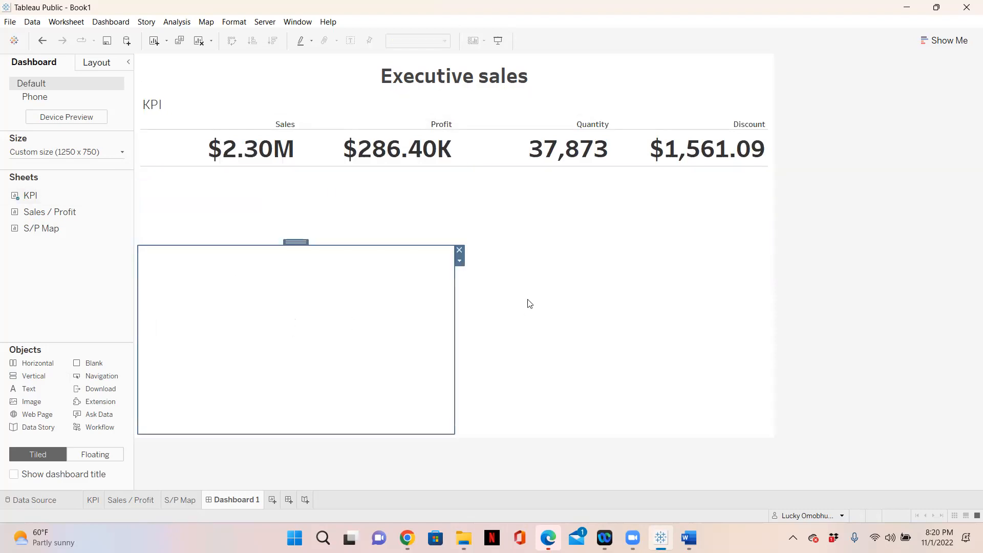
click(528, 300)
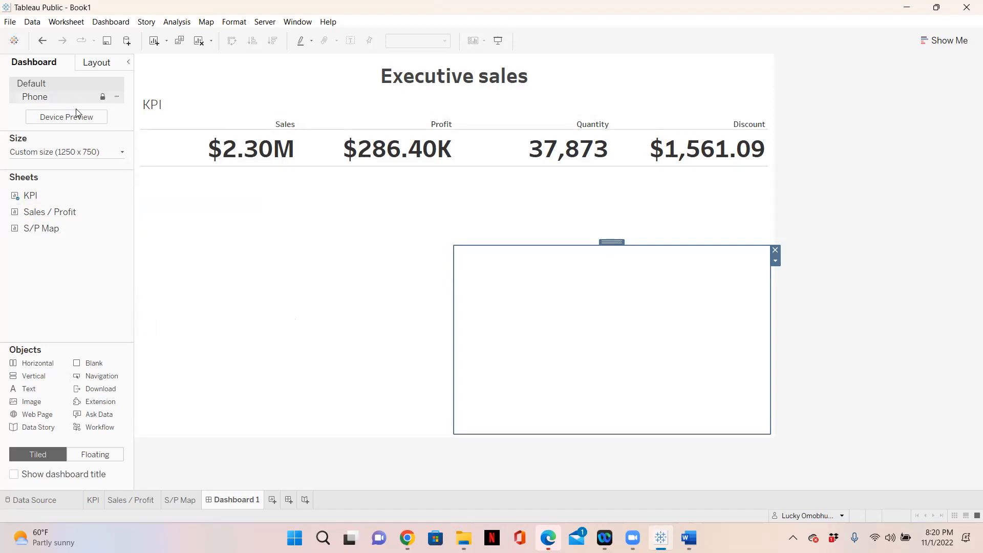
Hide the KPI sheet's title and set the font of its measure headers to size 15 bold
right_click(159, 104)
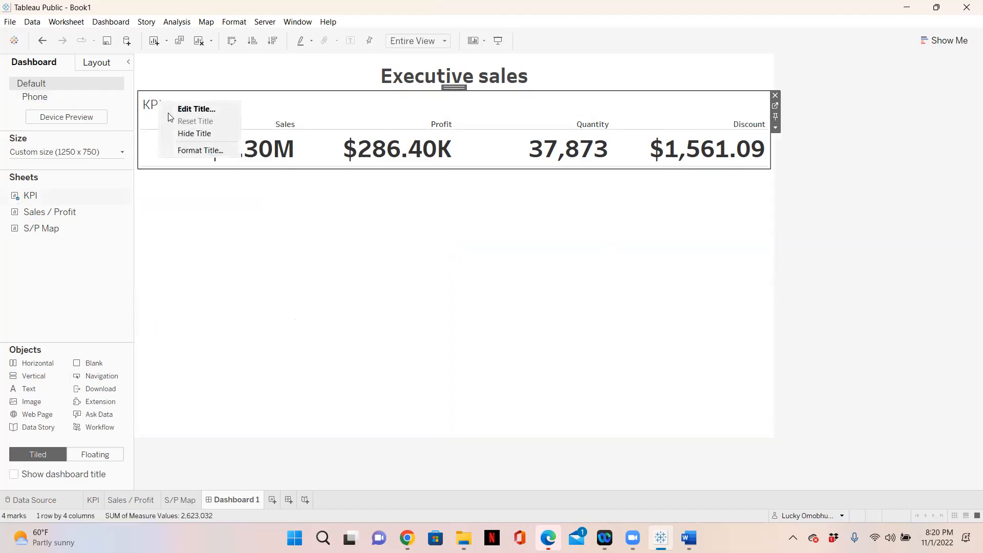
click(191, 134)
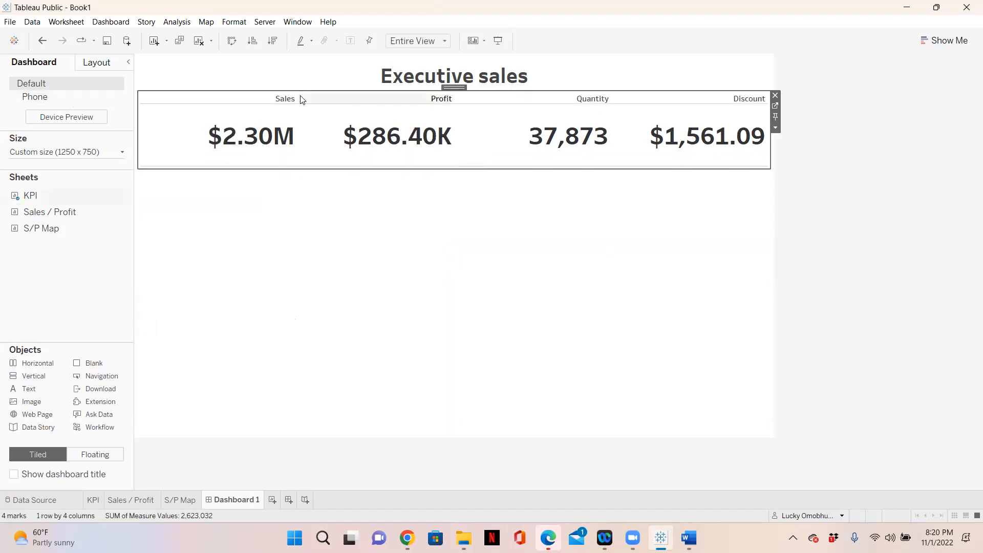
right_click(288, 100)
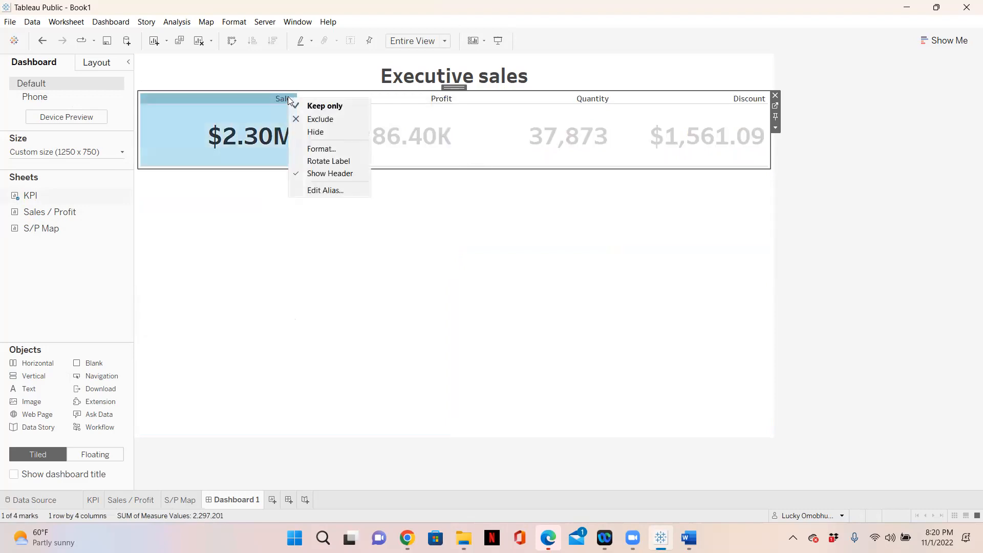
click(322, 150)
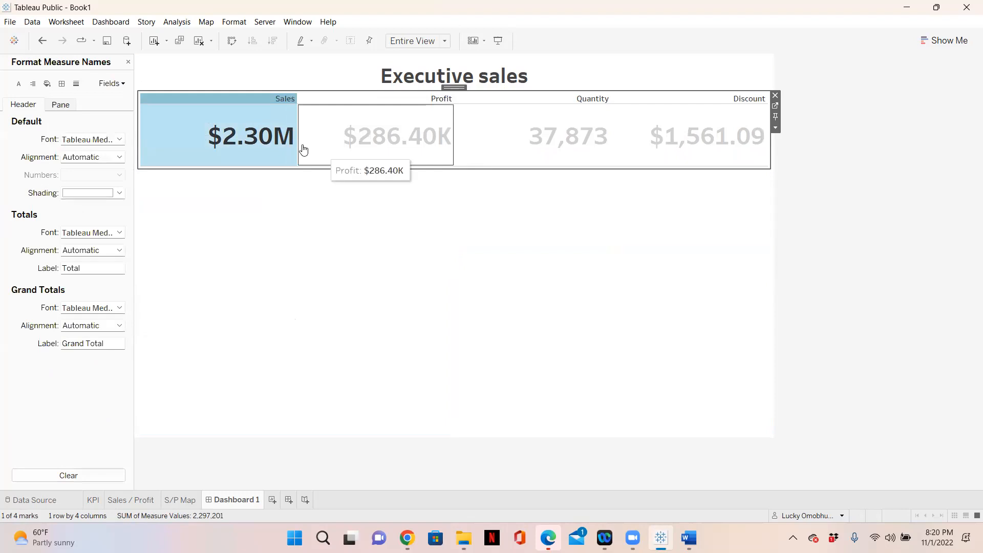
click(120, 139)
click(91, 174)
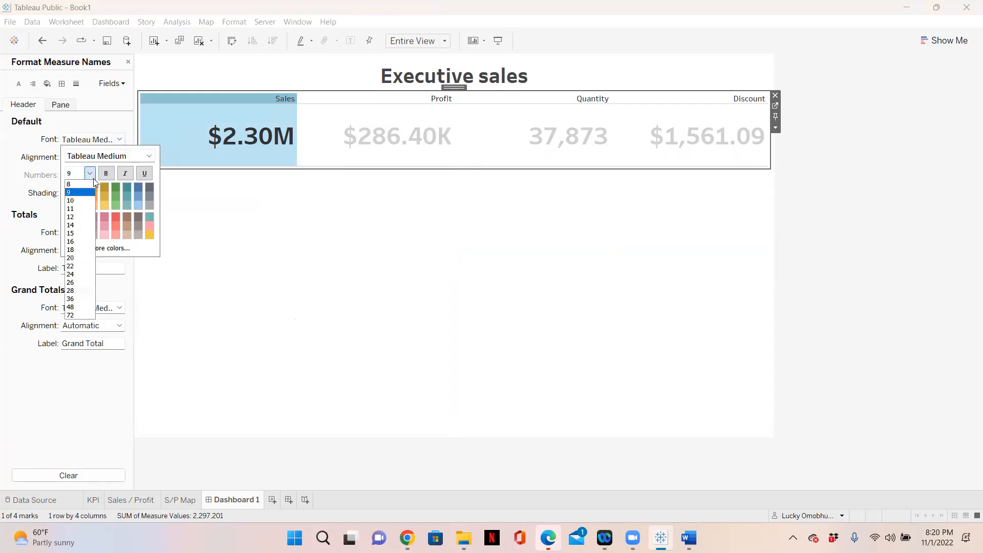
click(84, 231)
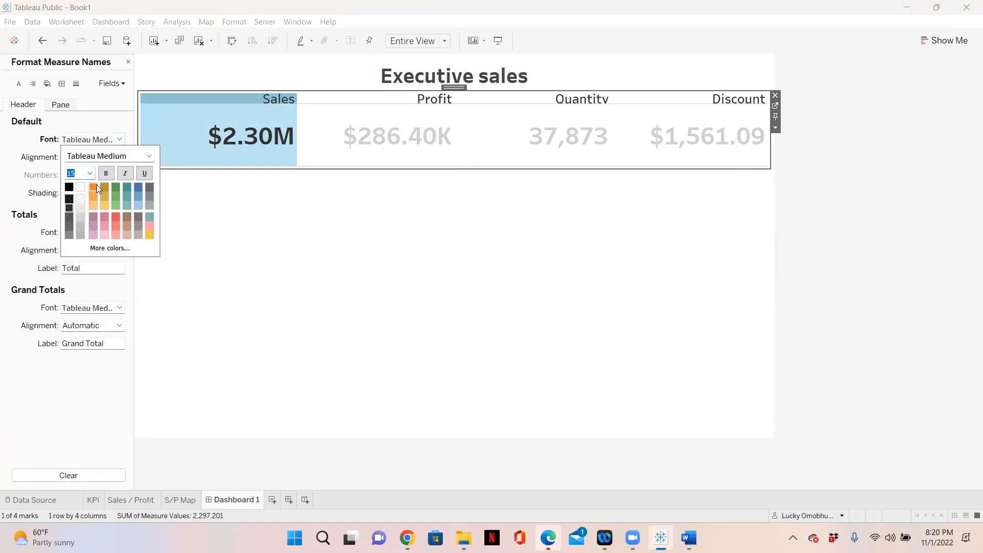
click(869, 139)
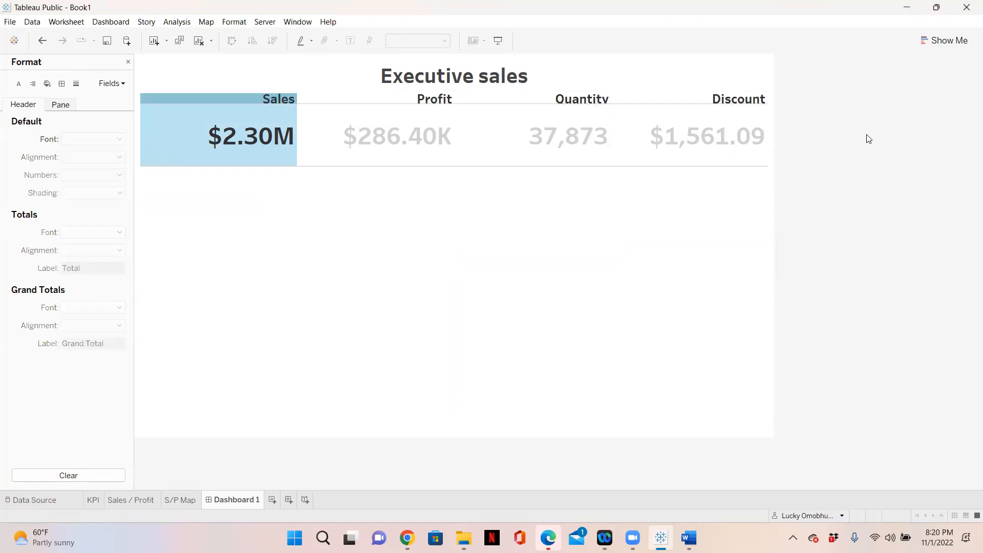
Centre the KPI sheet's headers and values horizontally, and shorten the KPI area to fit them more tightly
click(256, 108)
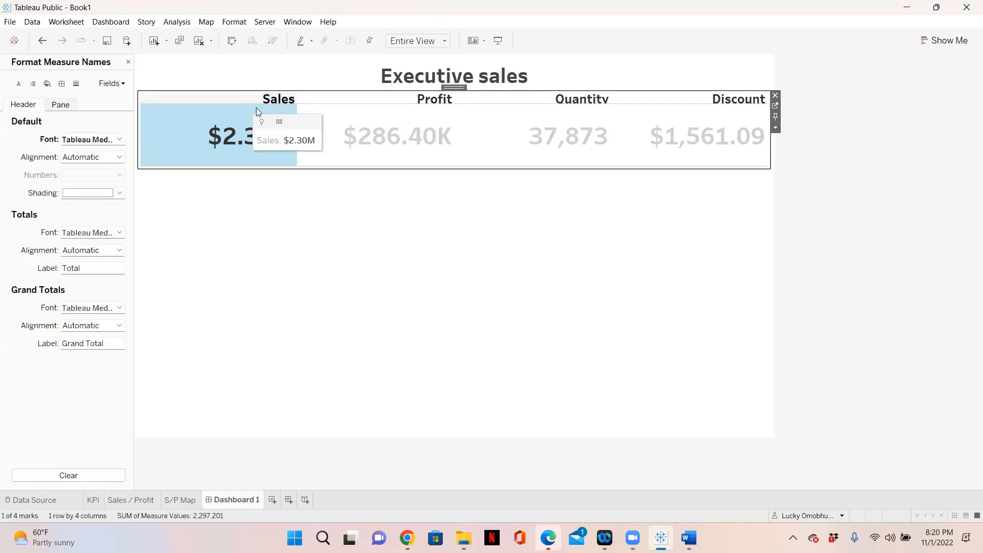
click(262, 115)
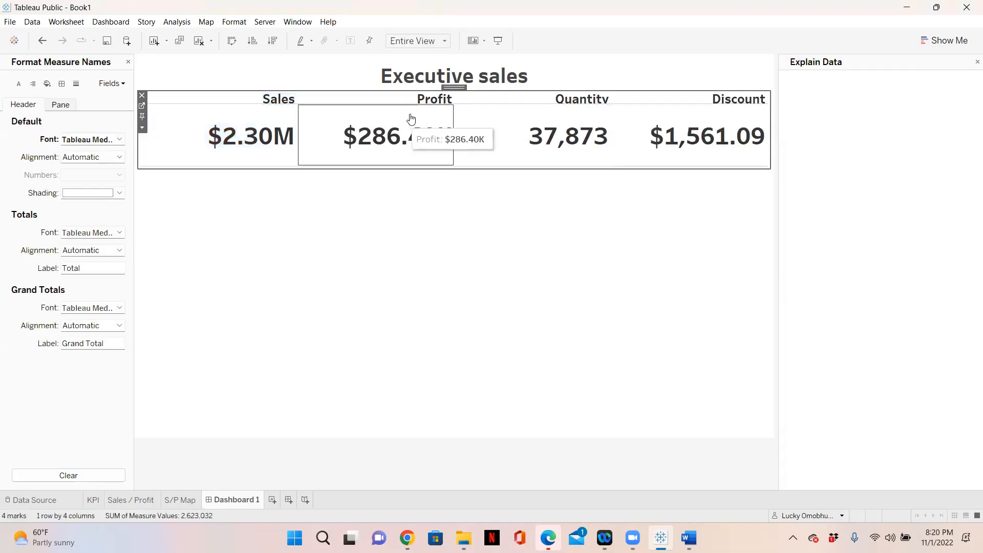
click(213, 97)
click(215, 101)
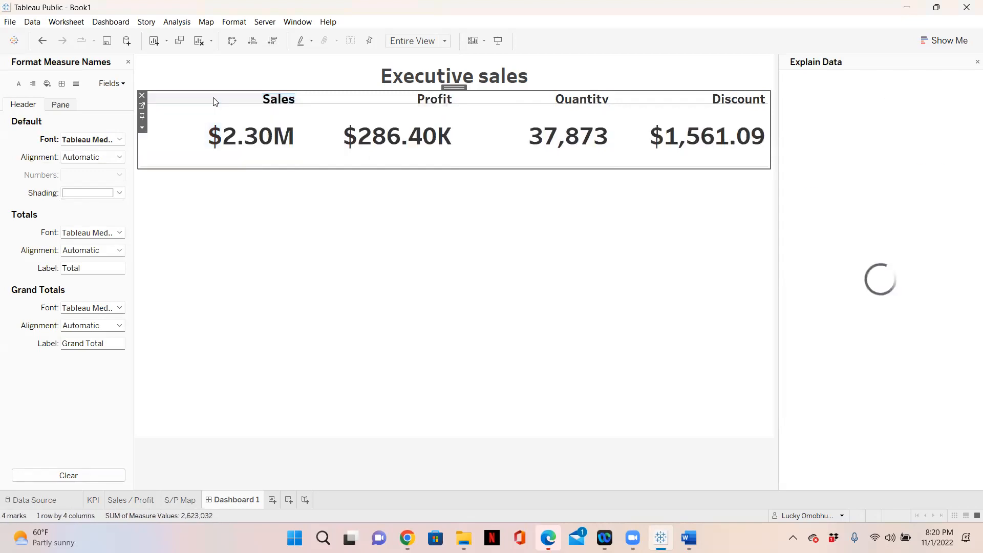
click(33, 85)
click(120, 157)
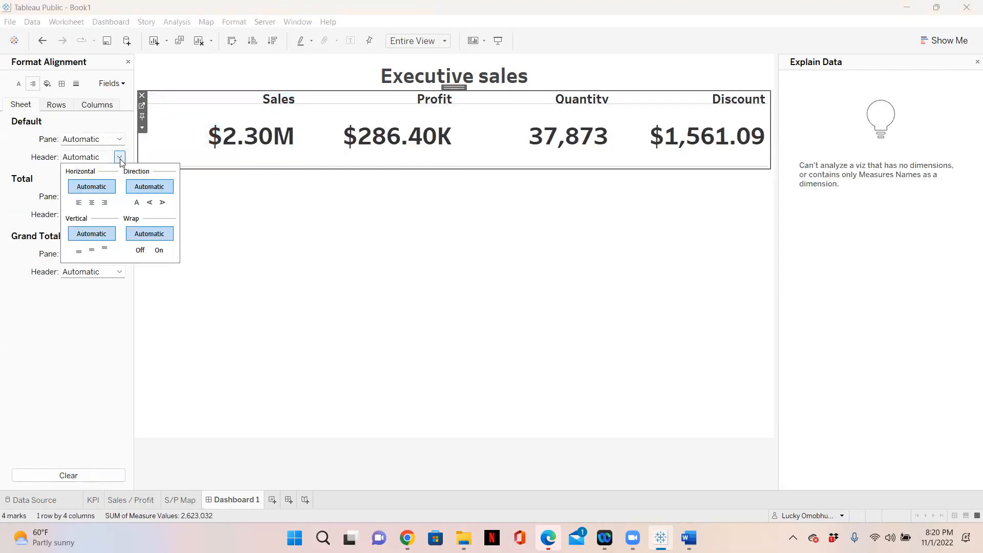
click(91, 203)
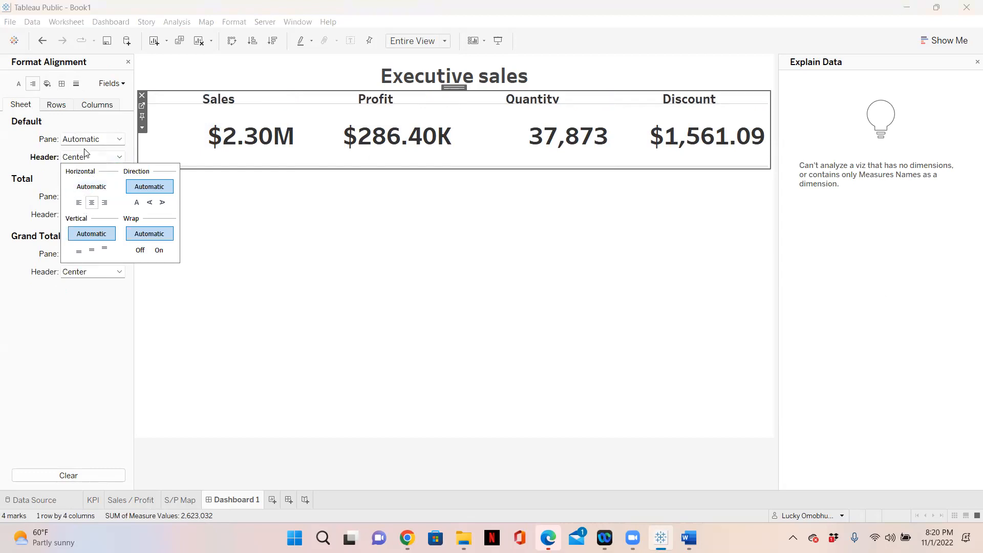
click(120, 139)
click(93, 185)
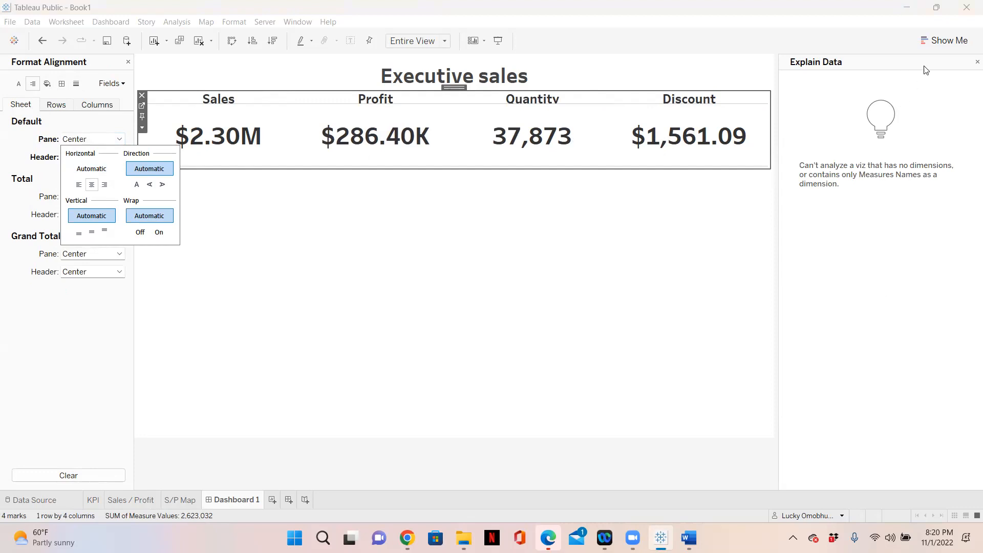
click(970, 65)
click(978, 62)
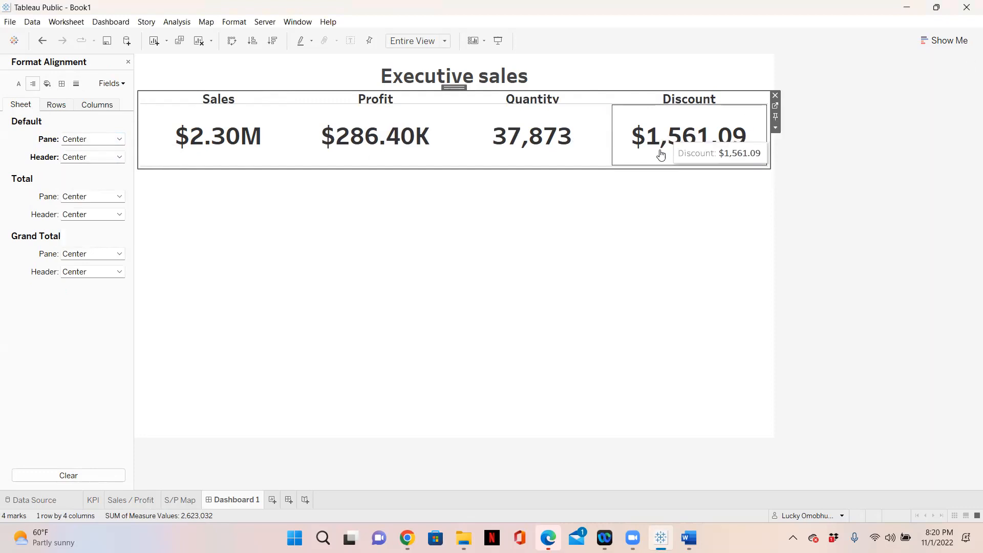
drag(613, 169, 613, 149)
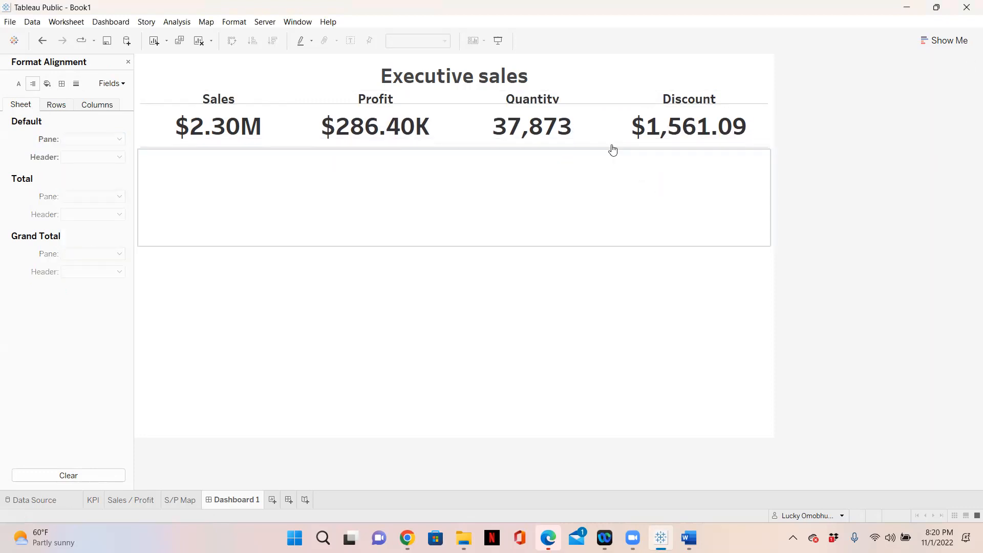
Check the KPI sheet's line formatting for columns and the whole sheet, including the zero line options
right_click(453, 105)
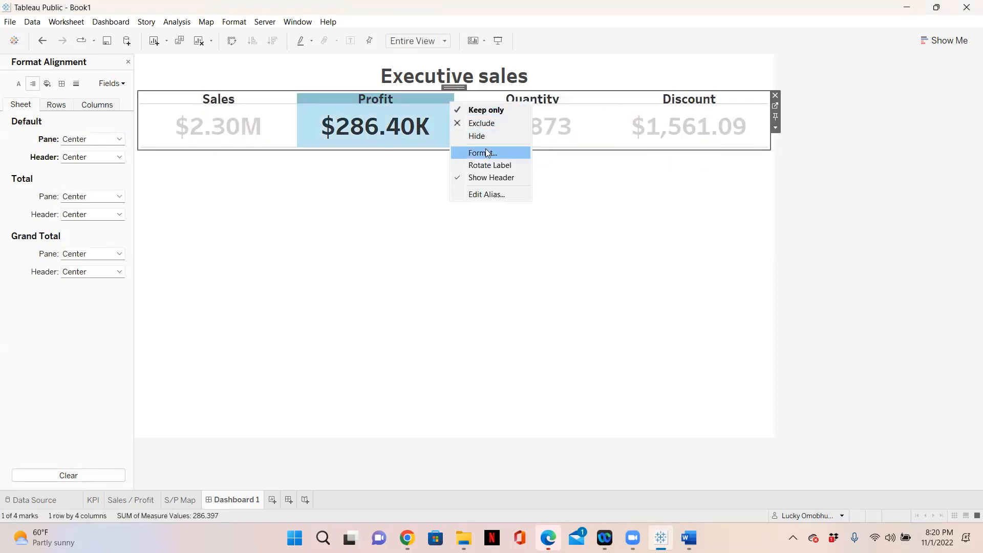
click(582, 132)
right_click(582, 132)
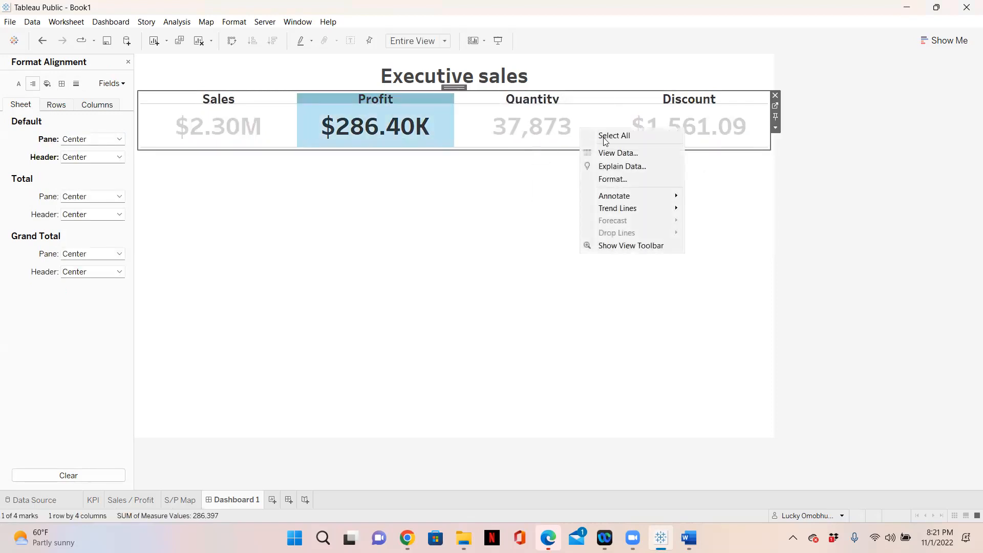
click(615, 178)
click(18, 84)
click(76, 84)
click(90, 106)
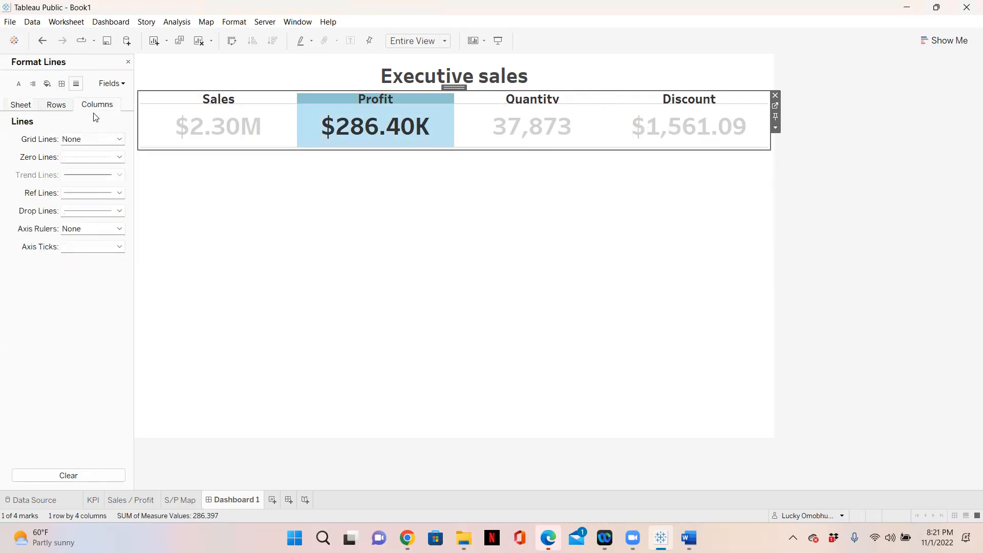
click(118, 157)
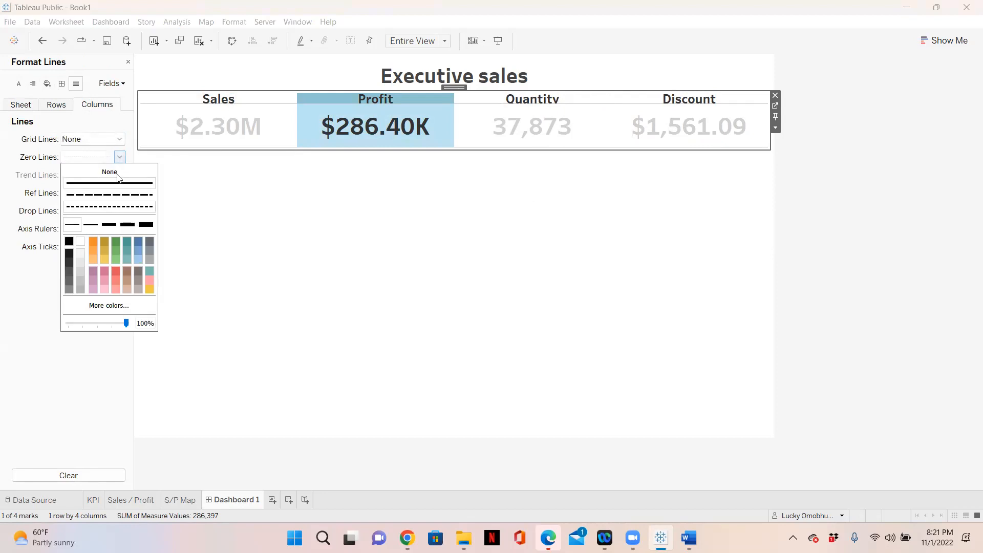
click(62, 108)
click(21, 106)
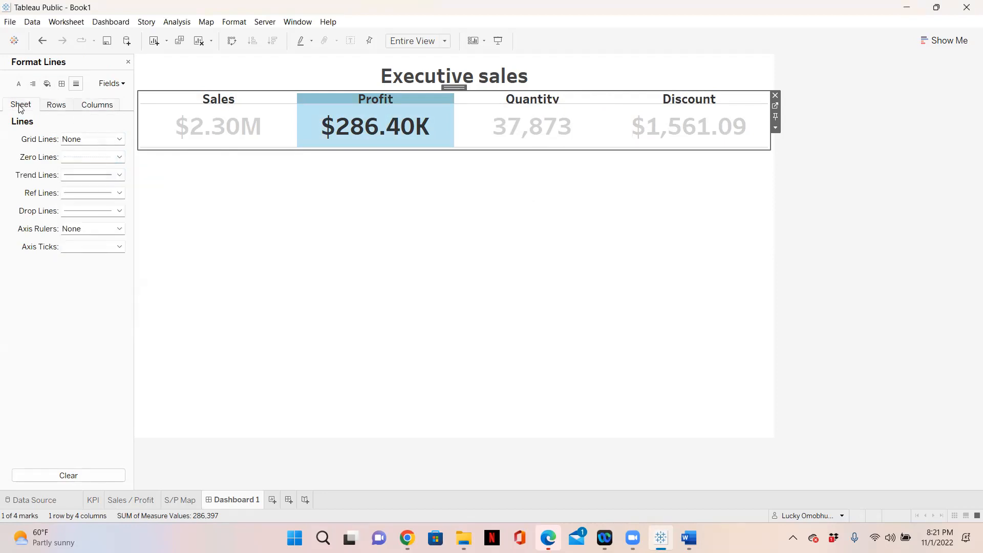
Set the KPI sheet's Total pane and header borders to None and check the result on the dashboard
click(61, 84)
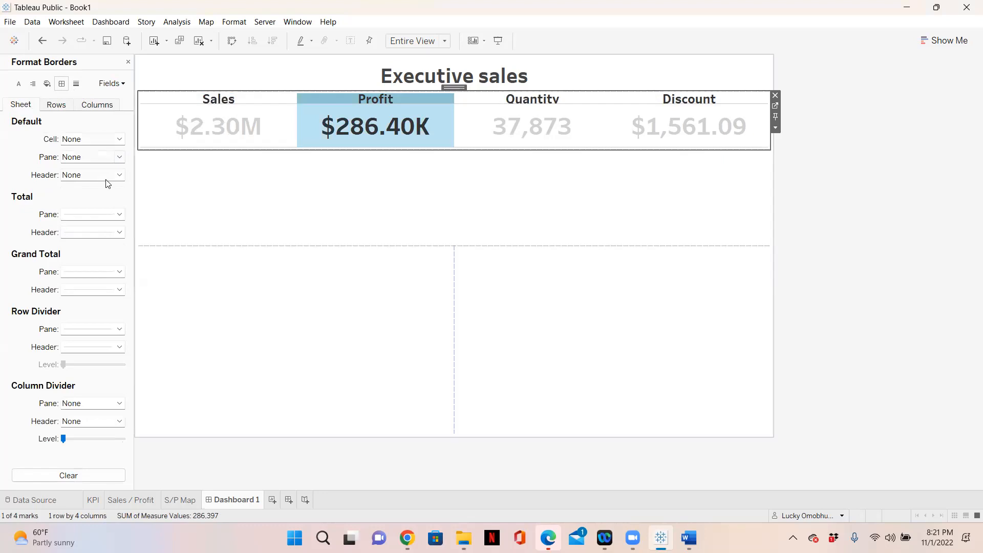
click(118, 214)
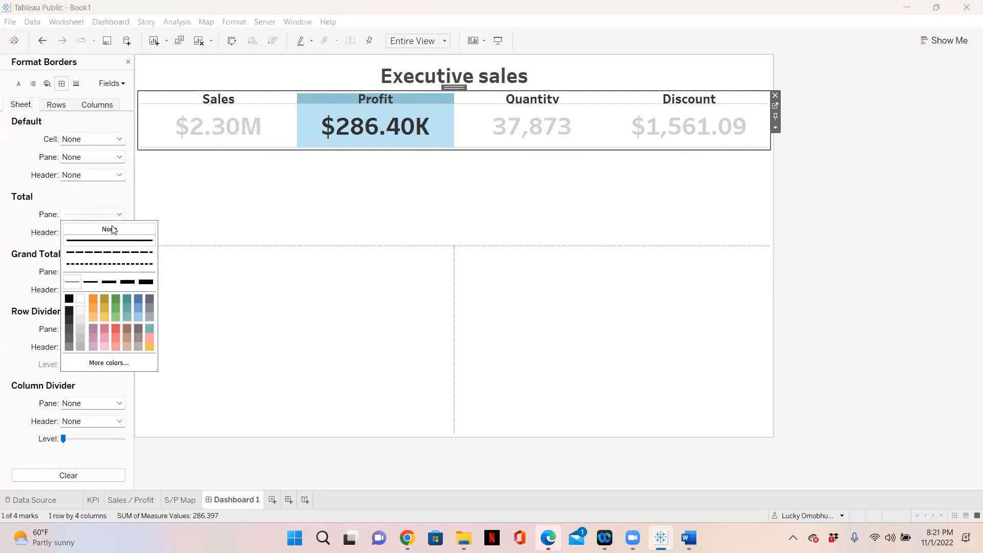
click(18, 230)
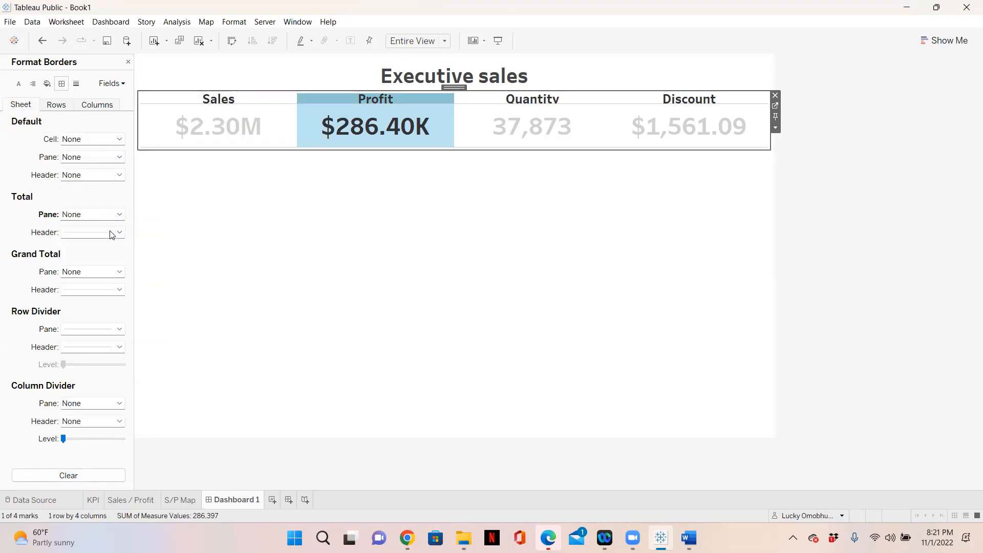
click(112, 235)
click(109, 248)
click(25, 187)
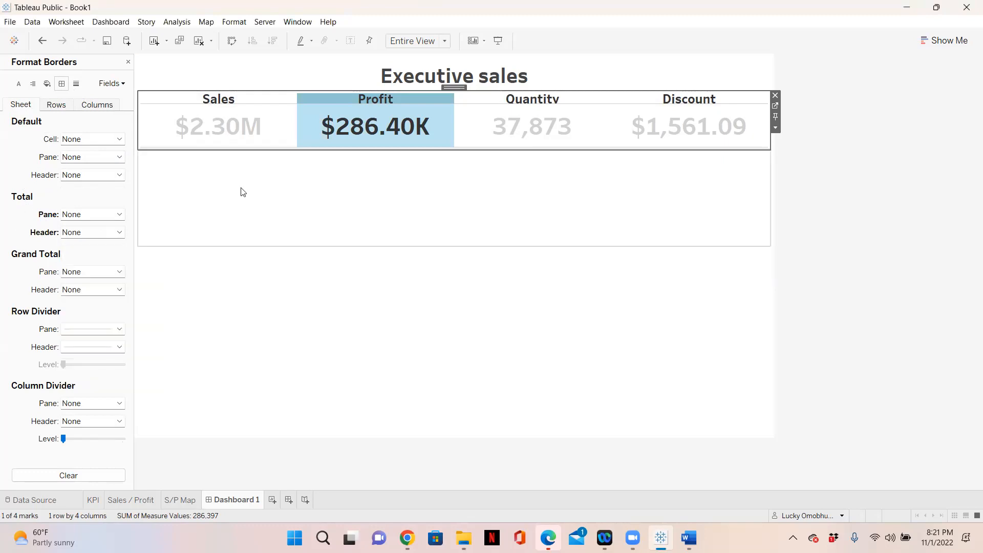
mouse_move(333, 102)
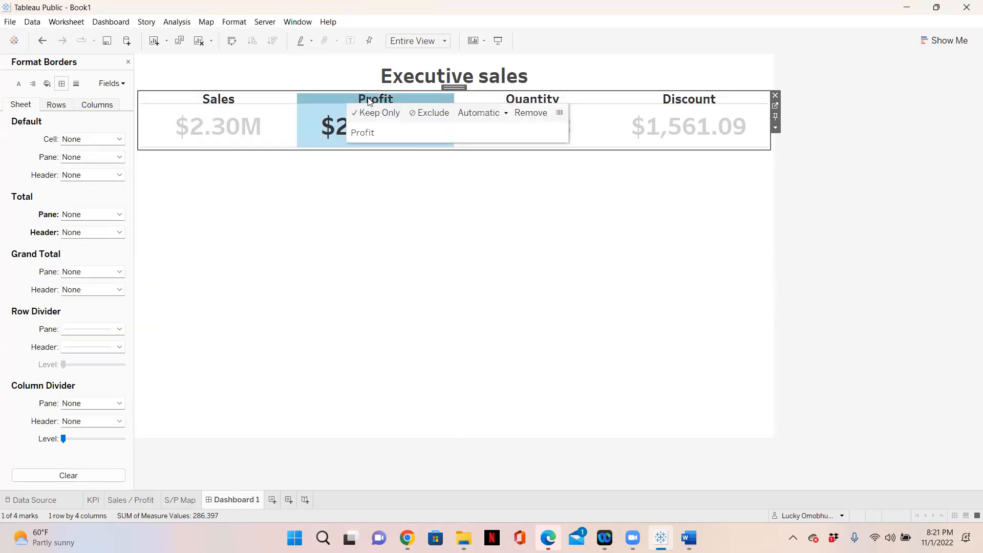
click(345, 99)
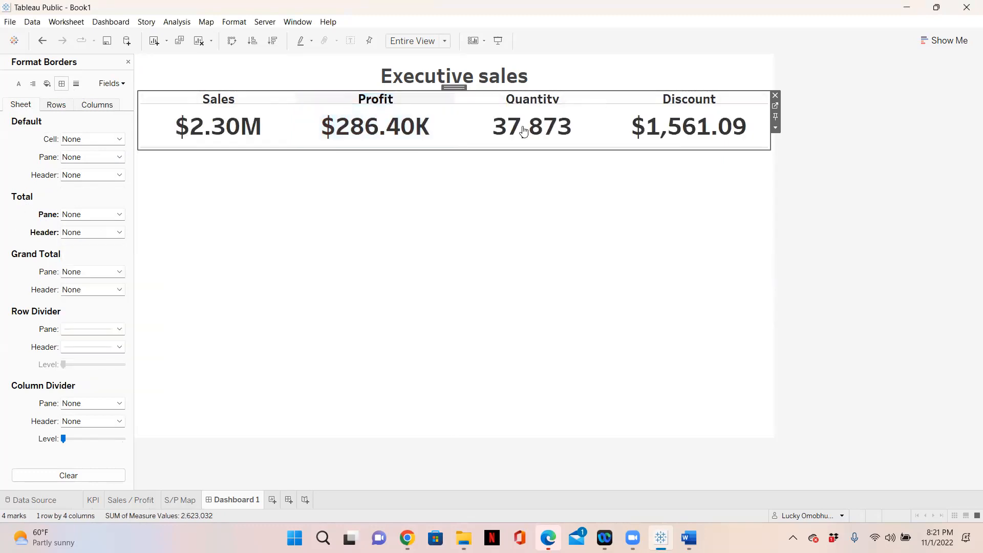
click(888, 143)
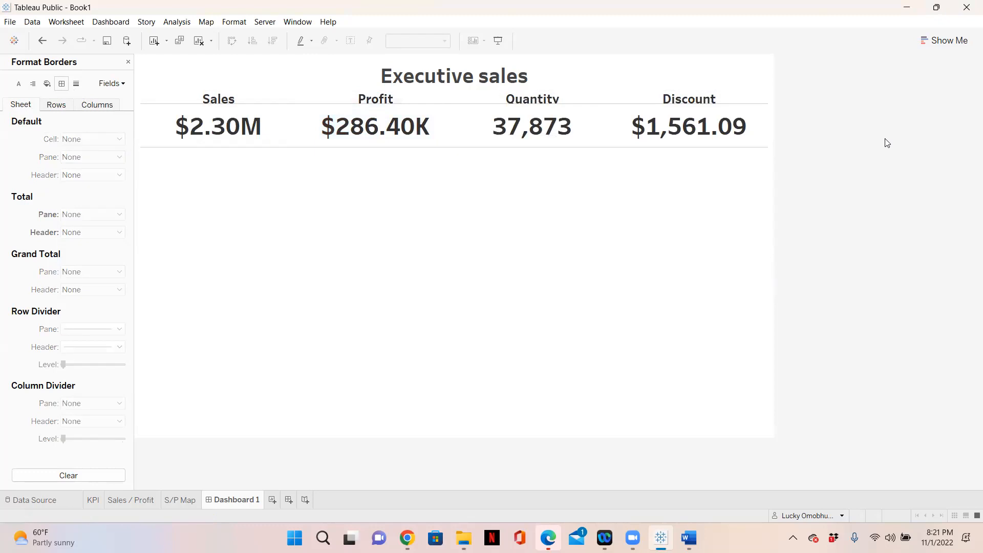
Review the Sales / Profit worksheet and place it in the container directly beneath the KPI row on the dashboard
click(128, 62)
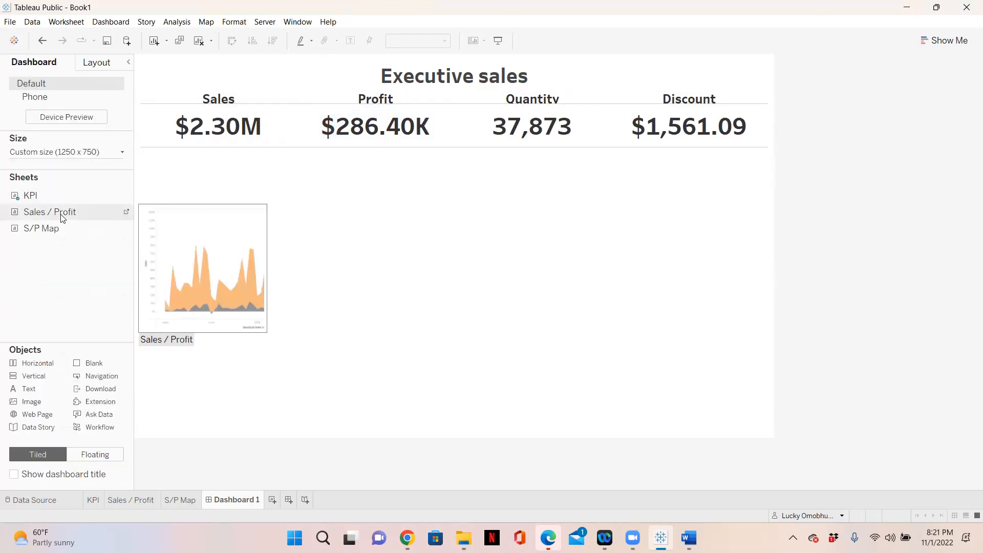
click(132, 501)
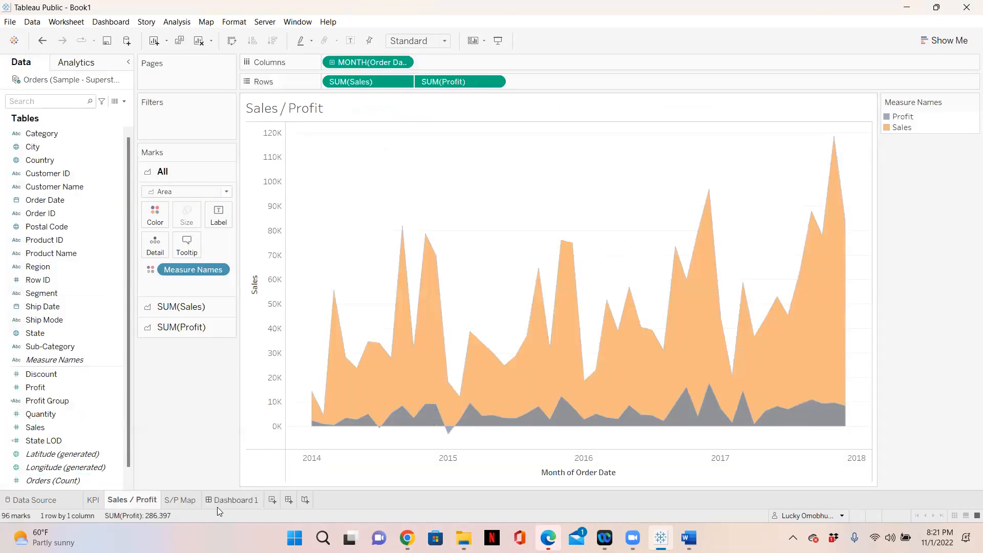
click(233, 500)
mouse_move(43, 212)
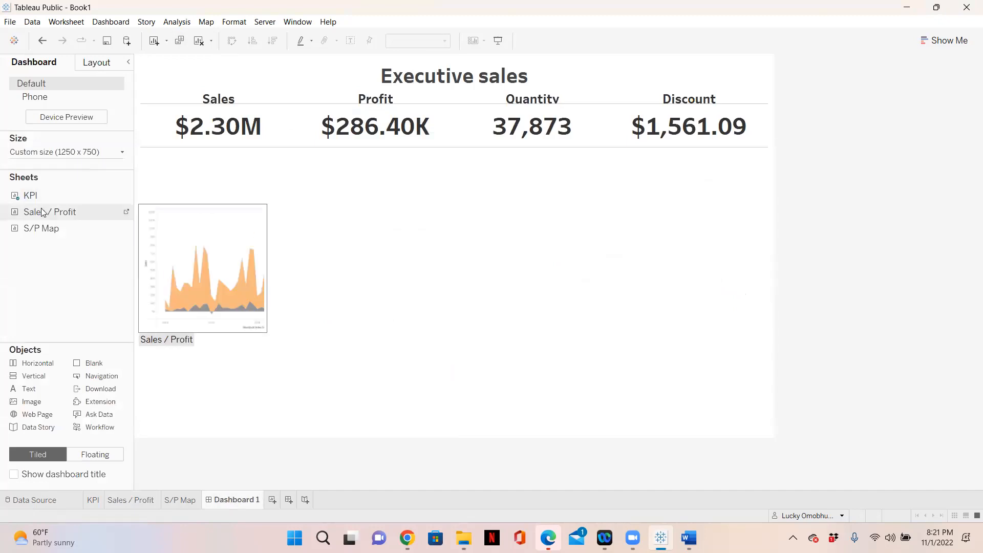
drag(45, 214, 229, 194)
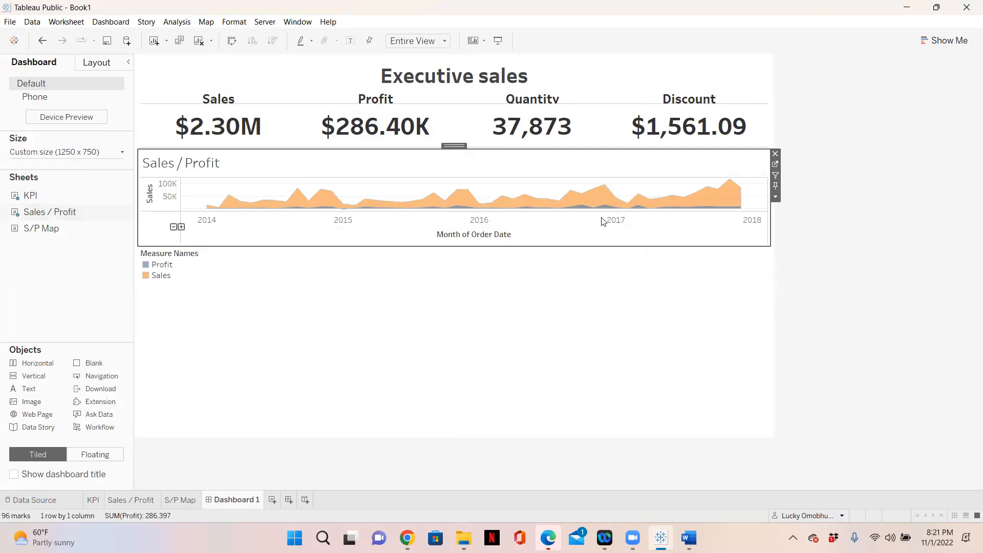
Replace the Measure Names legend below the Sales / Profit chart with a horizontal container and narrow that container's width
click(230, 265)
right_click(230, 263)
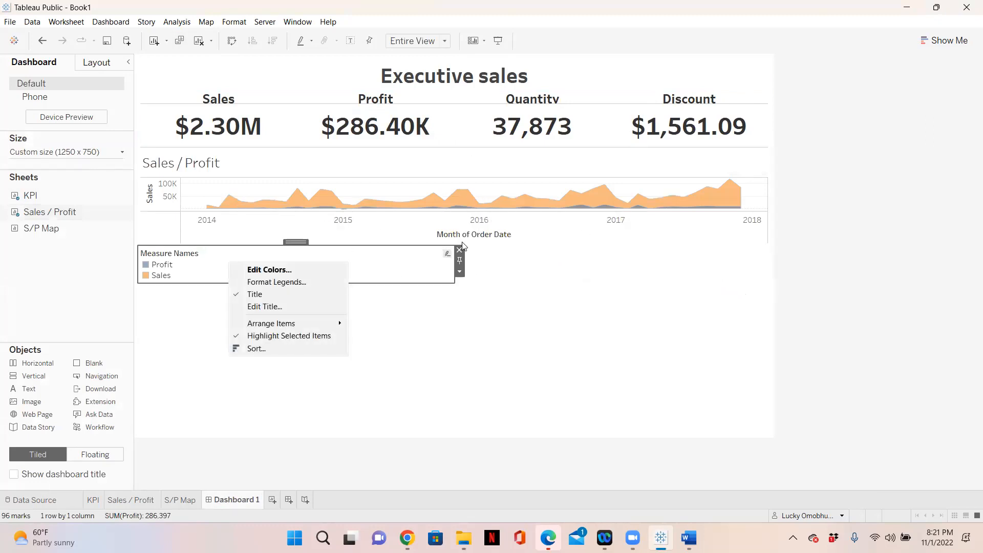
click(403, 302)
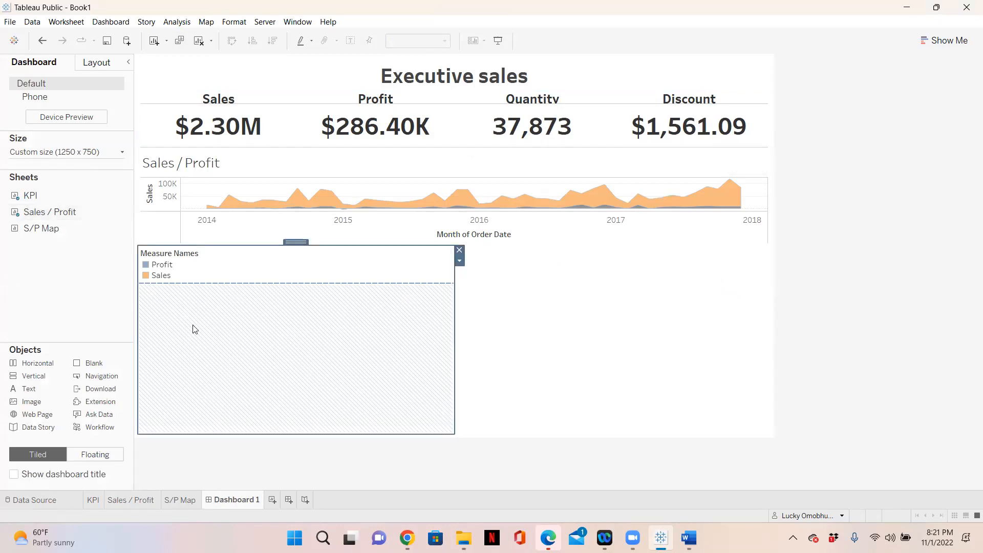
drag(34, 364, 415, 305)
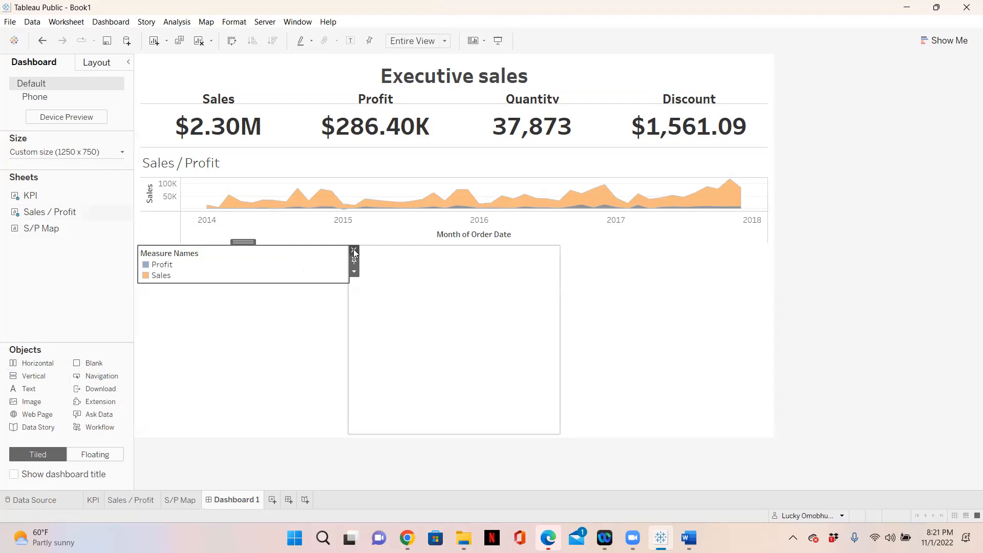
click(353, 250)
drag(558, 307, 458, 326)
click(433, 182)
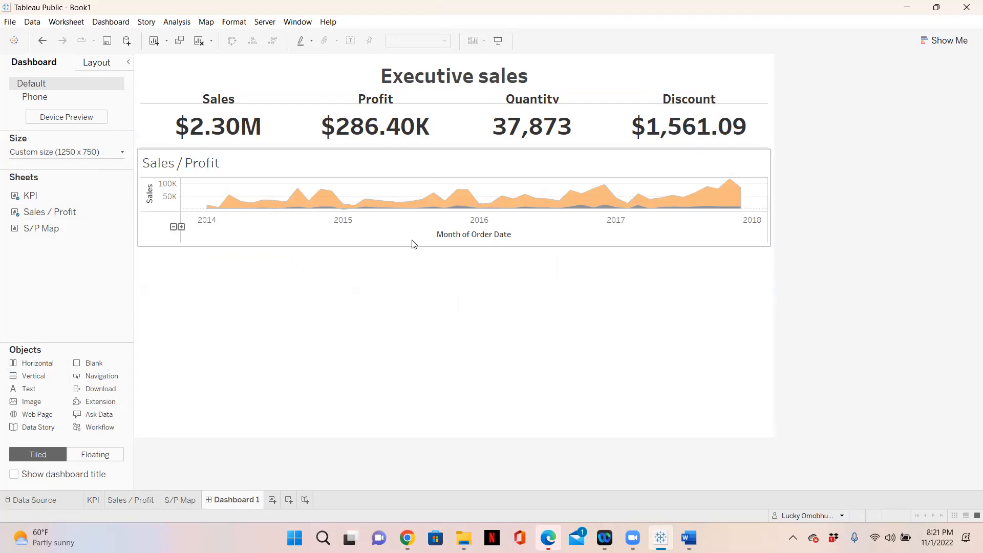
Make the Sales / Profit chart taller and remove the axis title from its Month of Order Date axis
drag(408, 254, 408, 287)
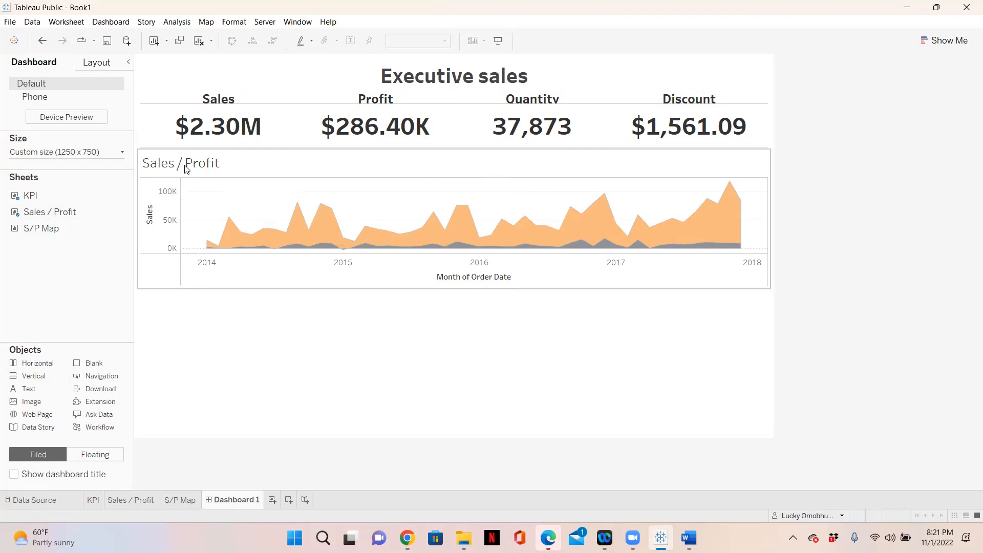
right_click(481, 281)
click(515, 284)
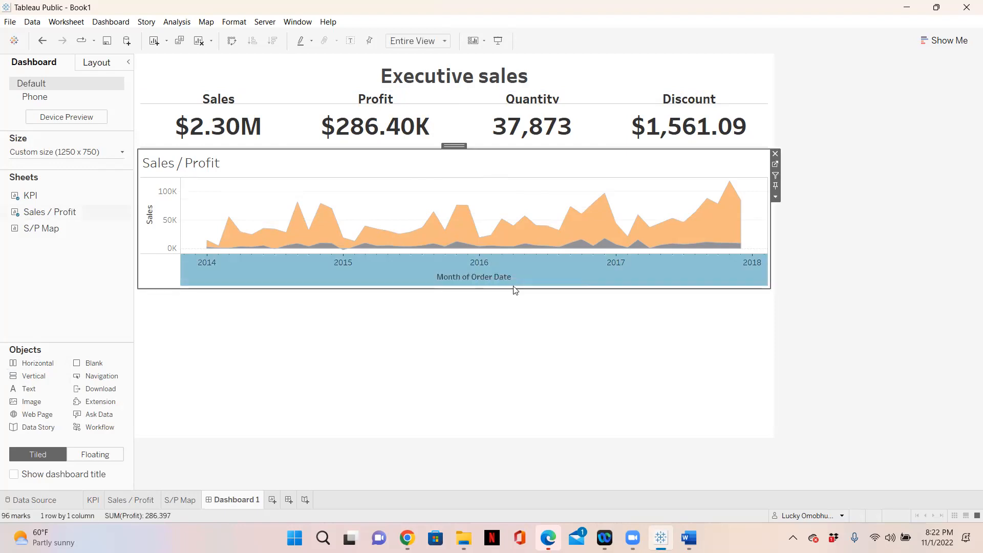
click(463, 358)
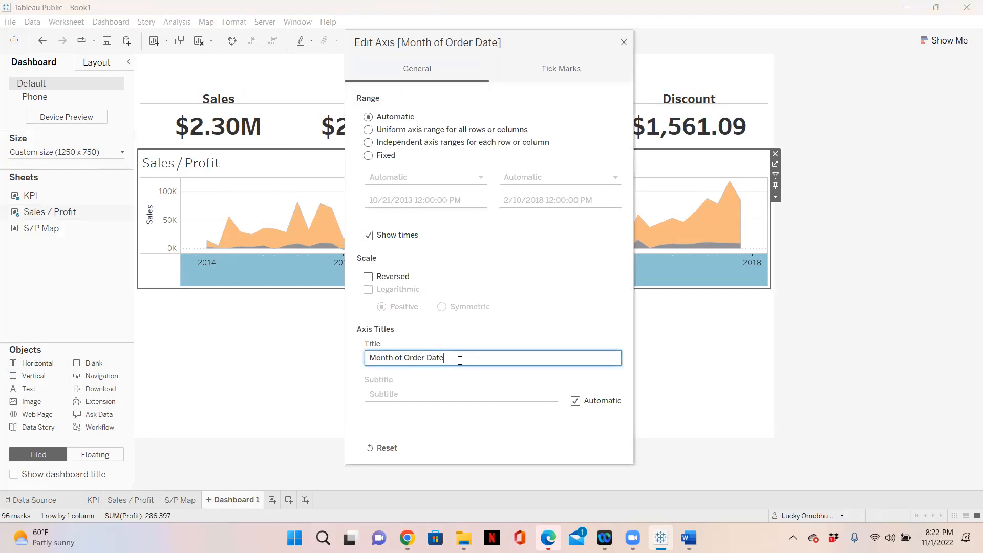
drag(459, 359, 371, 358)
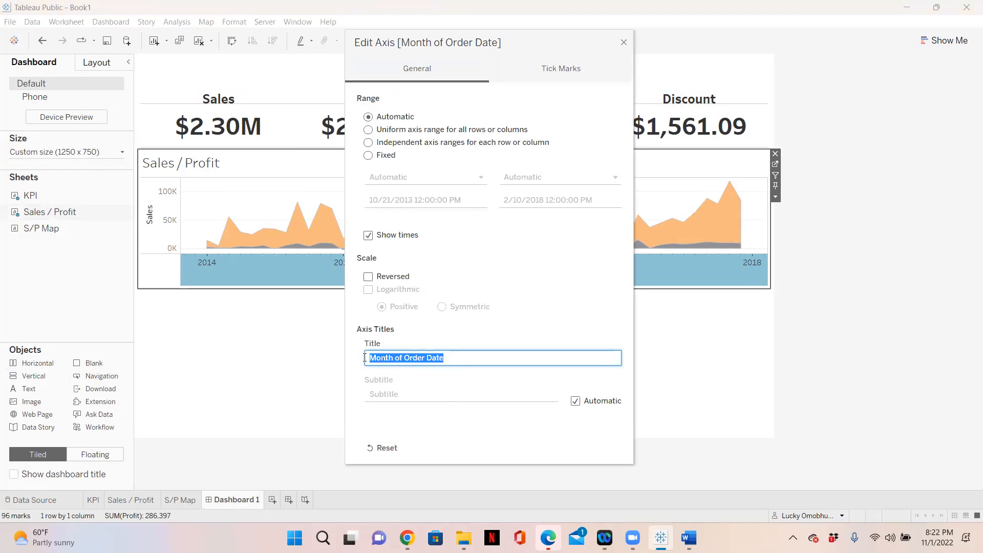
key(BackSpace)
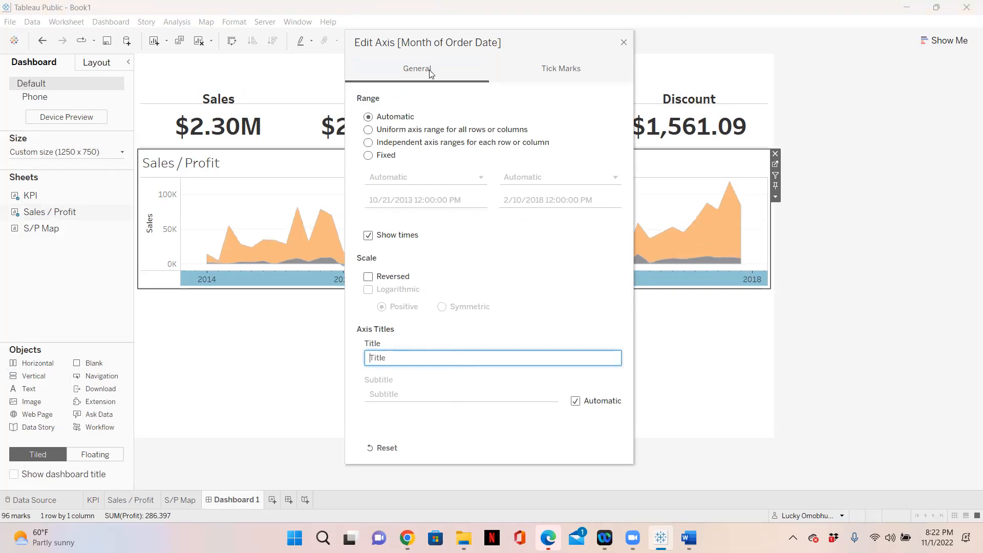
click(590, 270)
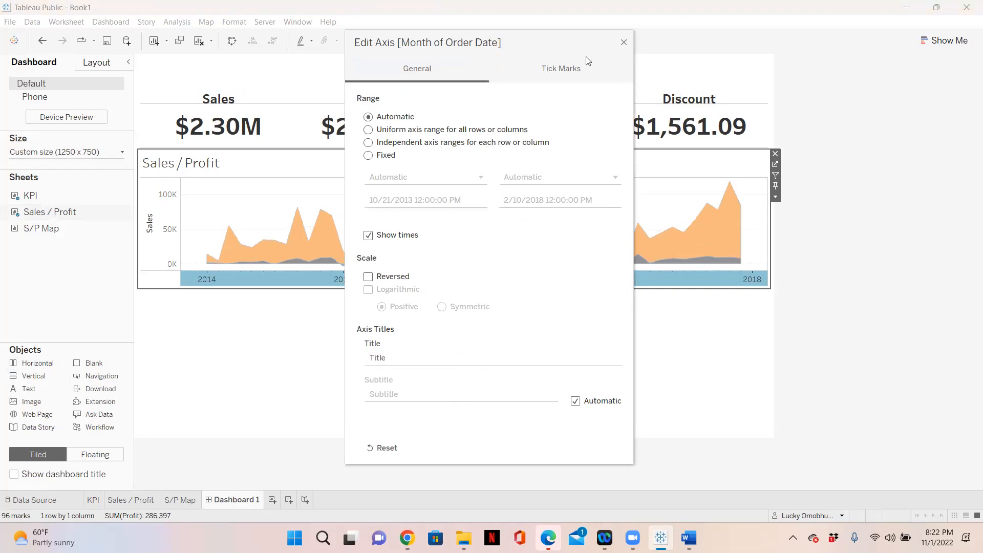
click(624, 46)
click(664, 276)
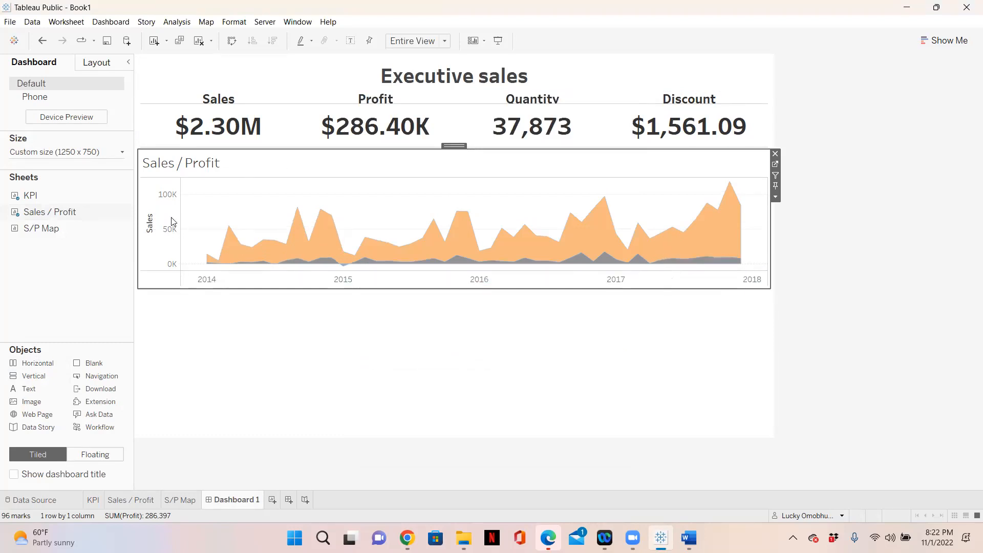
Set the chart's Sales axis title to "Sales /Profit" and narrow the vertical axis area
right_click(154, 212)
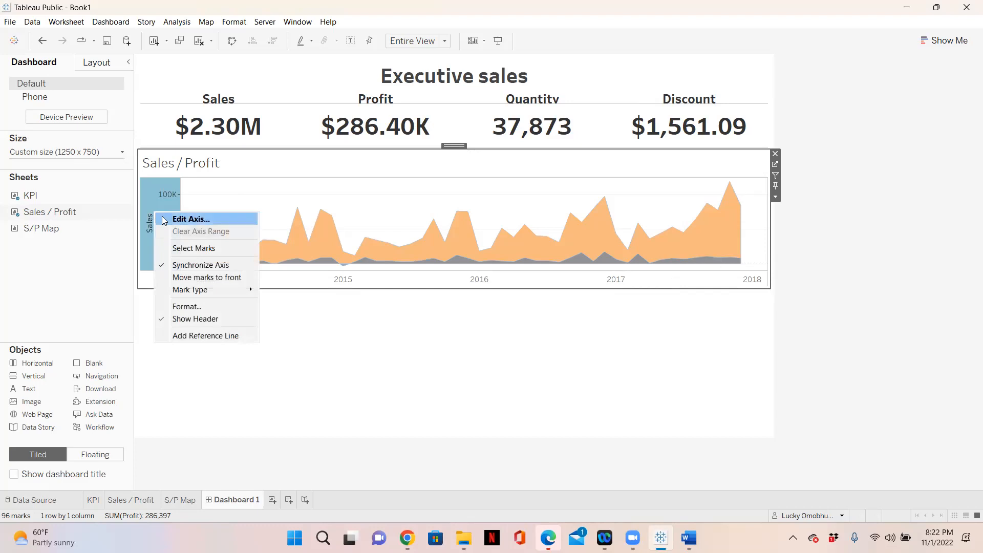
click(163, 217)
click(427, 347)
click(427, 348)
text(/Profit)
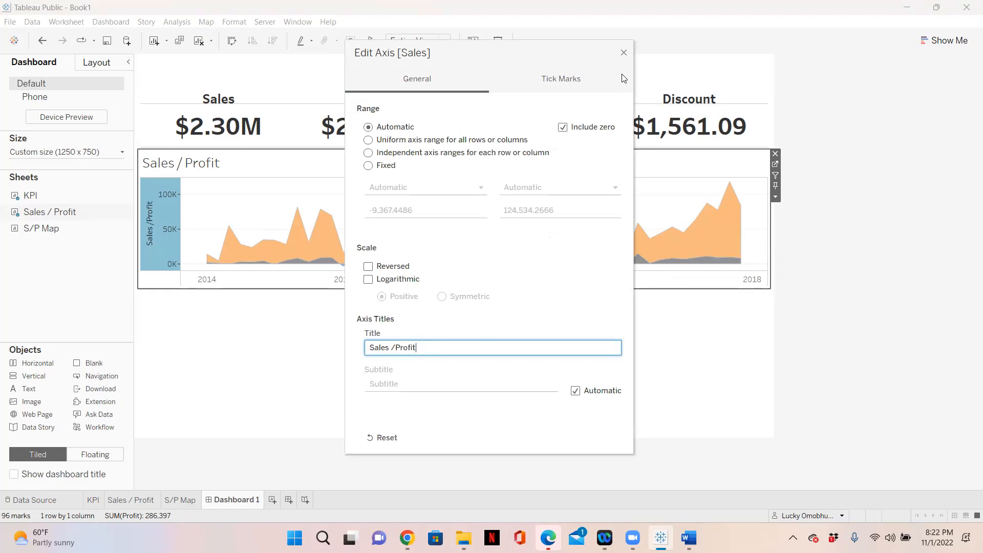
click(184, 223)
drag(180, 221, 171, 225)
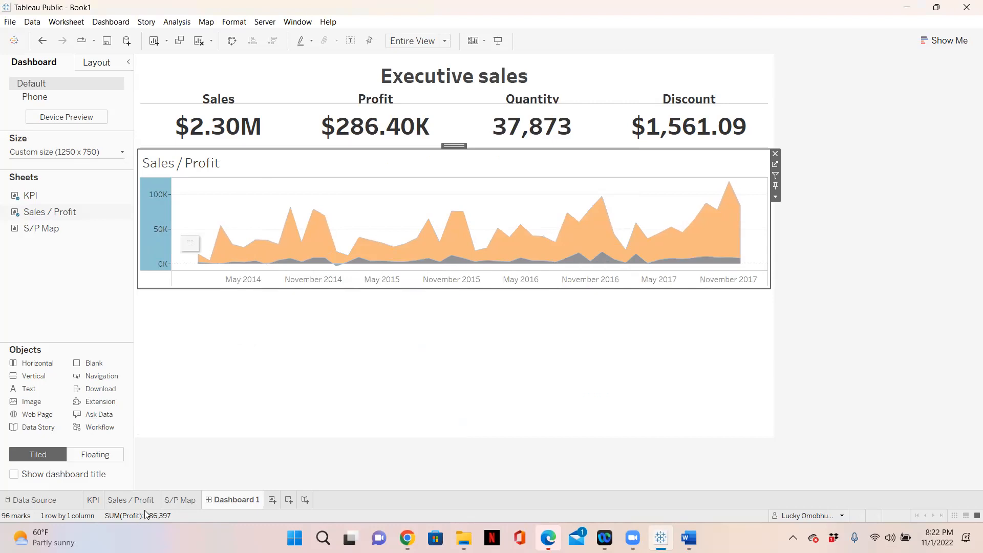
Review the S/P Map worksheet, place it beneath the Sales / Profit chart on the dashboard, and hide its title
click(177, 500)
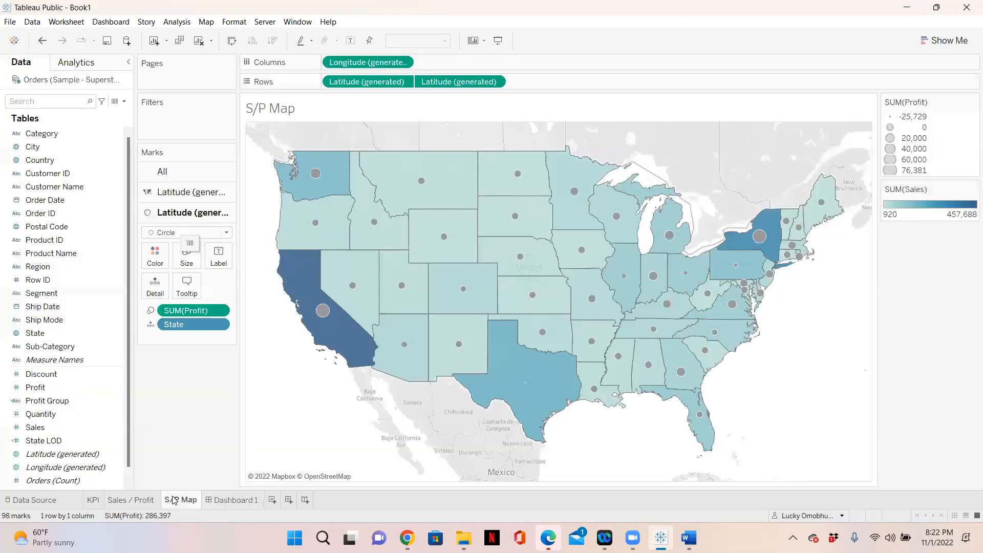
click(236, 500)
drag(41, 229, 275, 356)
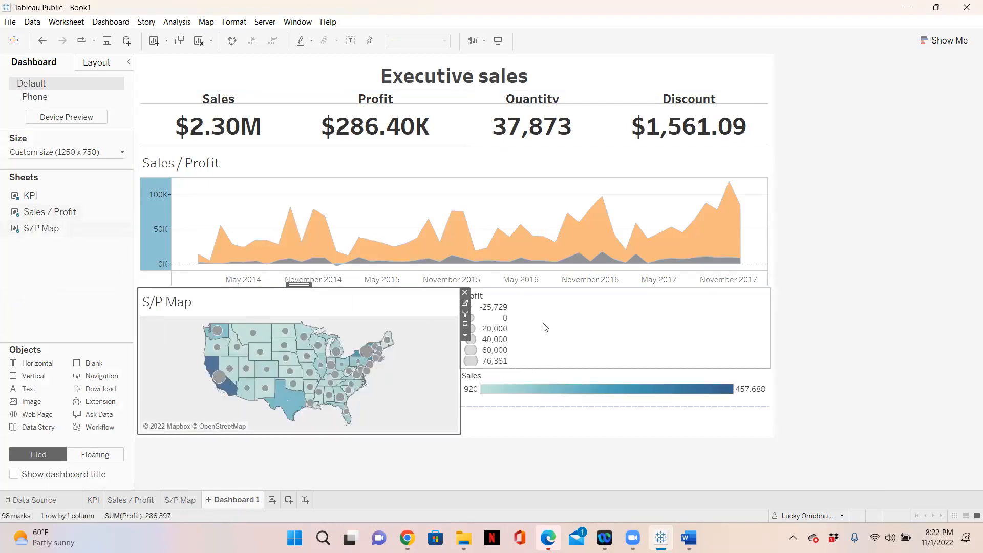
double_click(164, 302)
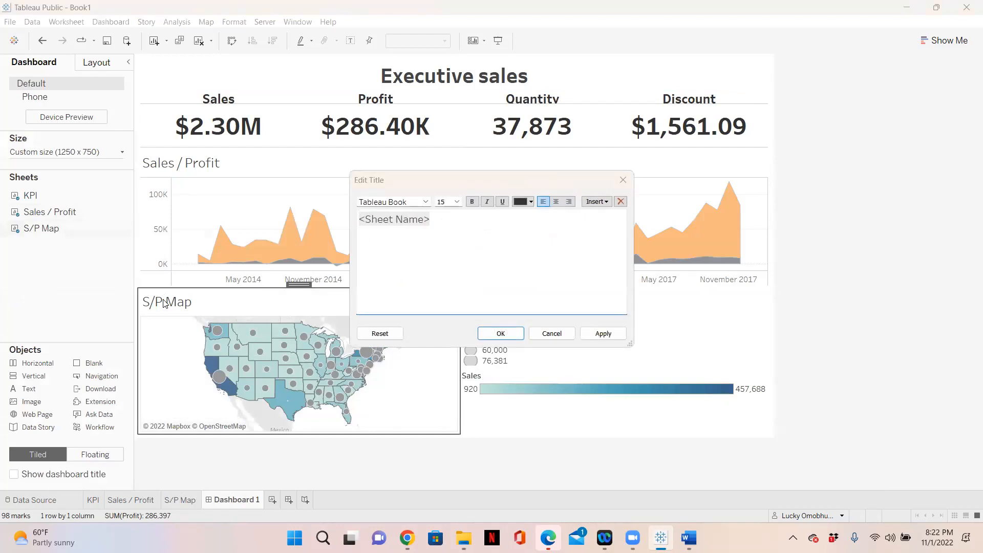
click(623, 179)
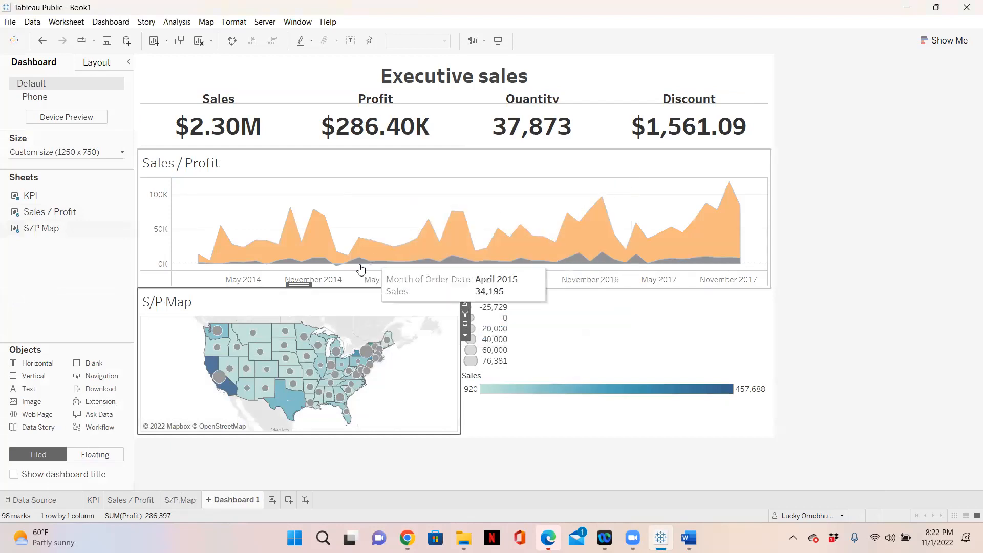
right_click(182, 305)
click(223, 336)
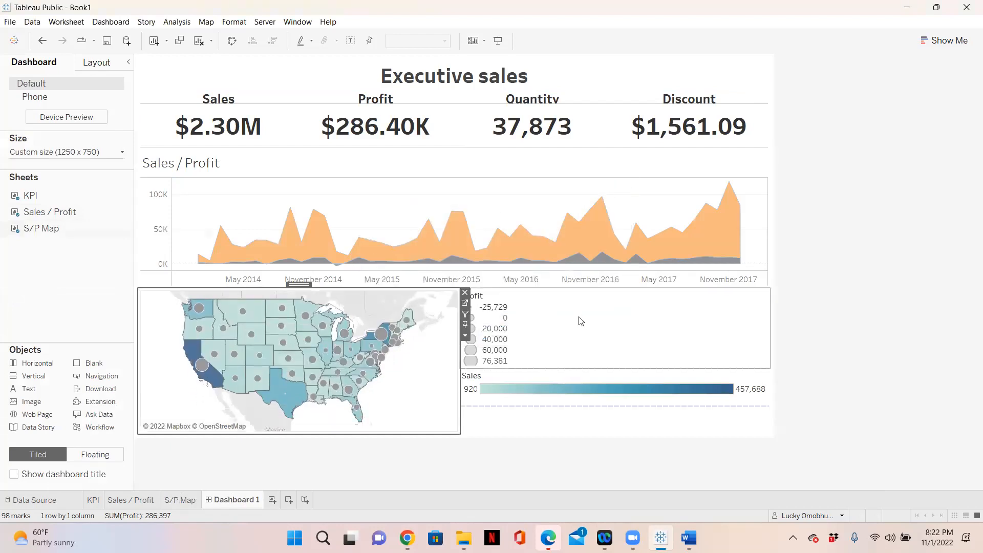
Replace the map's Profit and Sales legends with a vertical container beside the map, then widen the map
click(725, 311)
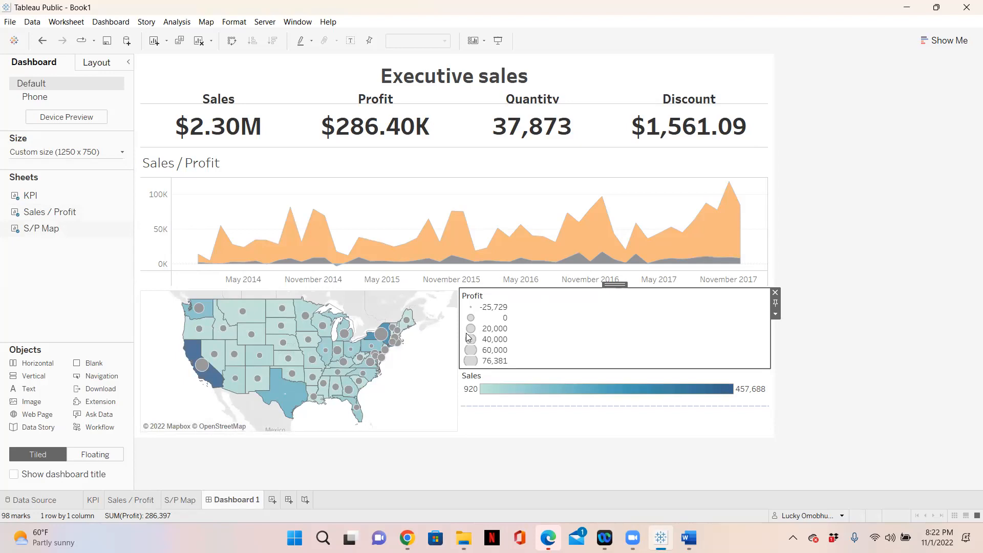
drag(30, 376, 535, 342)
click(691, 326)
click(776, 294)
click(720, 338)
click(776, 295)
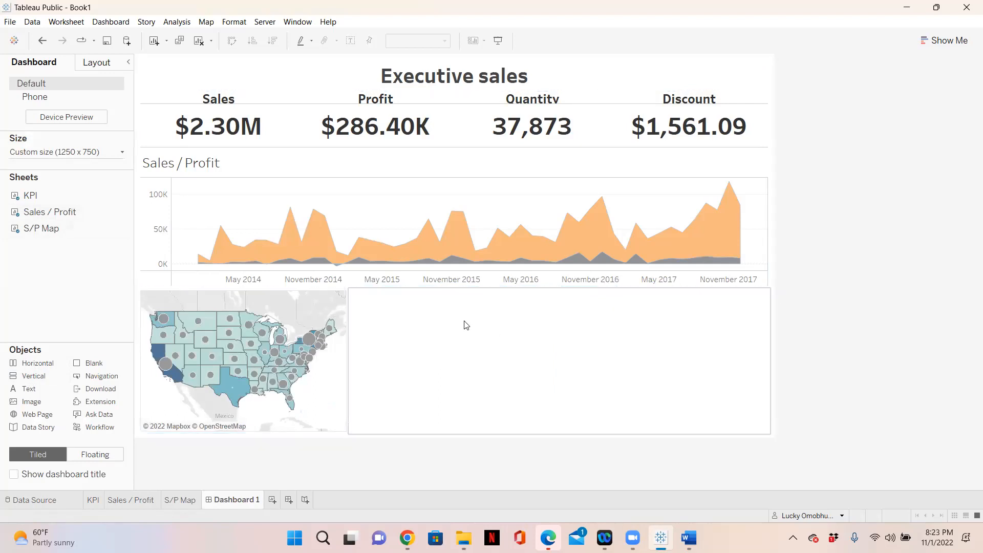
drag(351, 360, 483, 368)
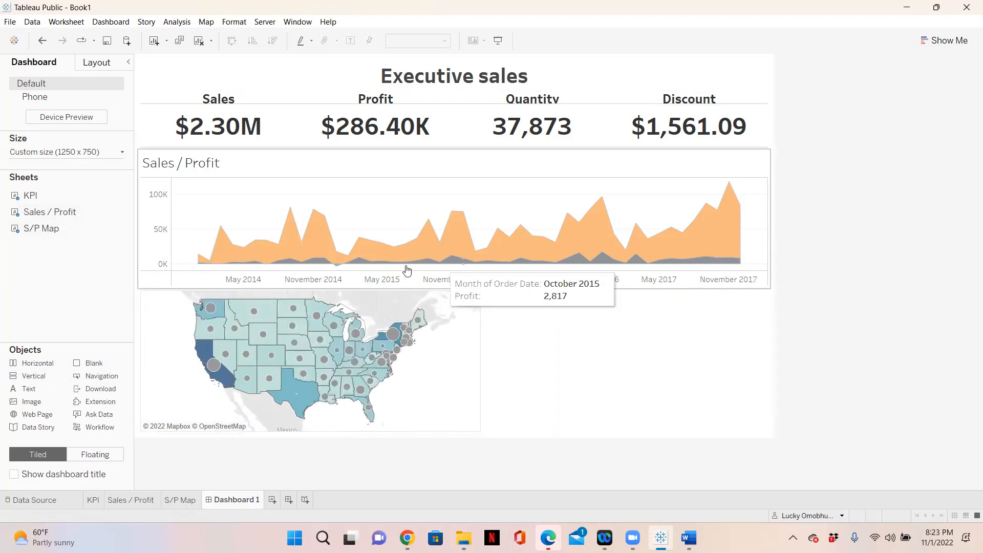
Show the KPI sheet's Category filter on the dashboard
click(476, 320)
right_click(480, 320)
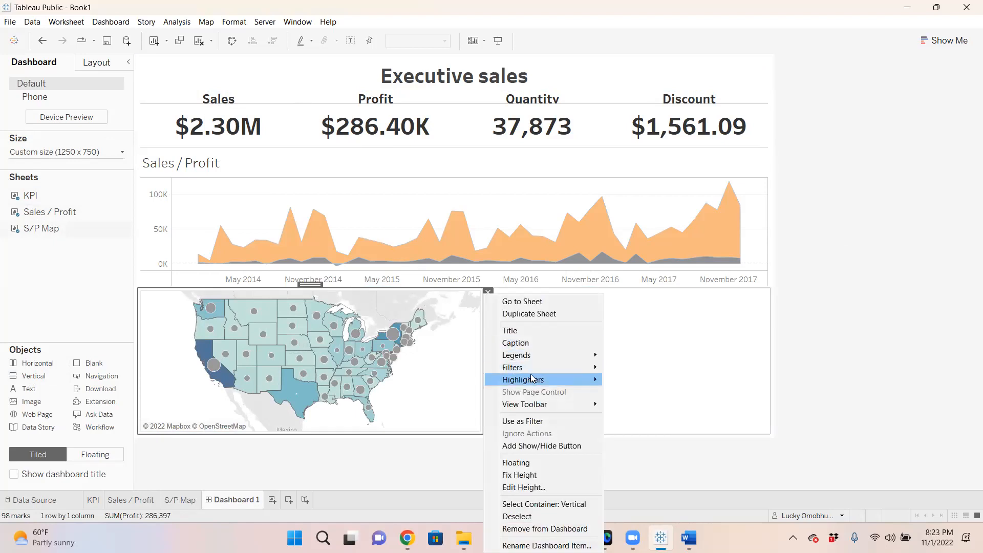
mouse_move(530, 369)
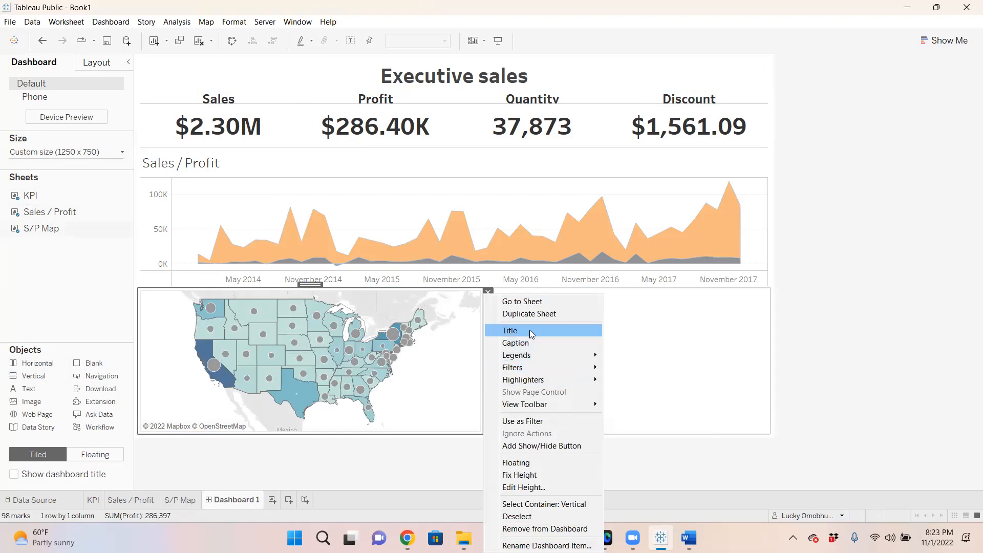
click(751, 96)
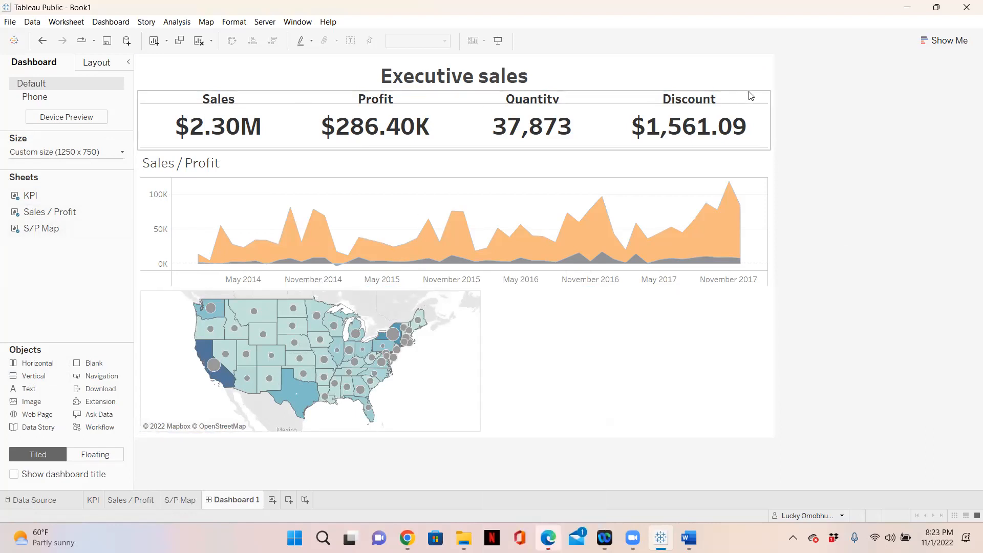
click(751, 96)
click(751, 96)
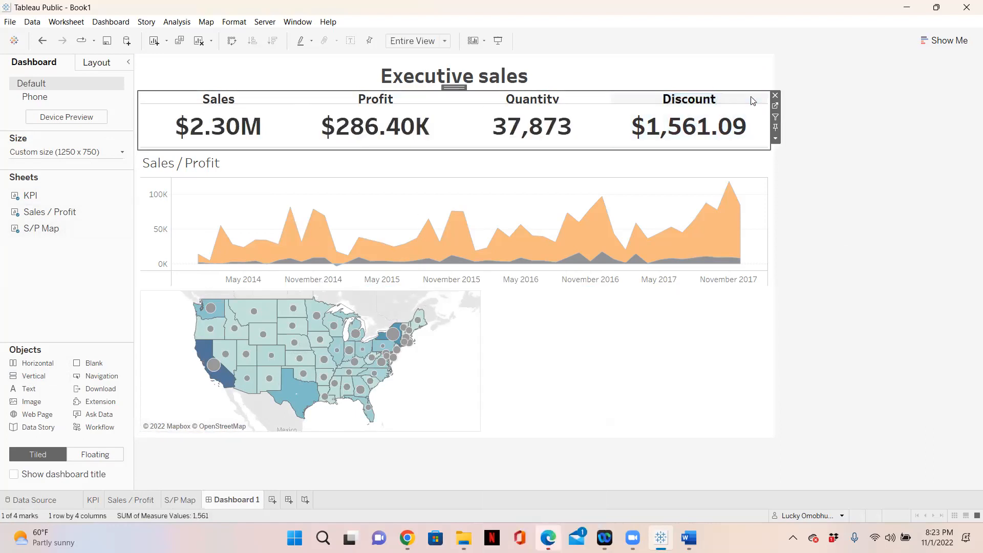
click(776, 139)
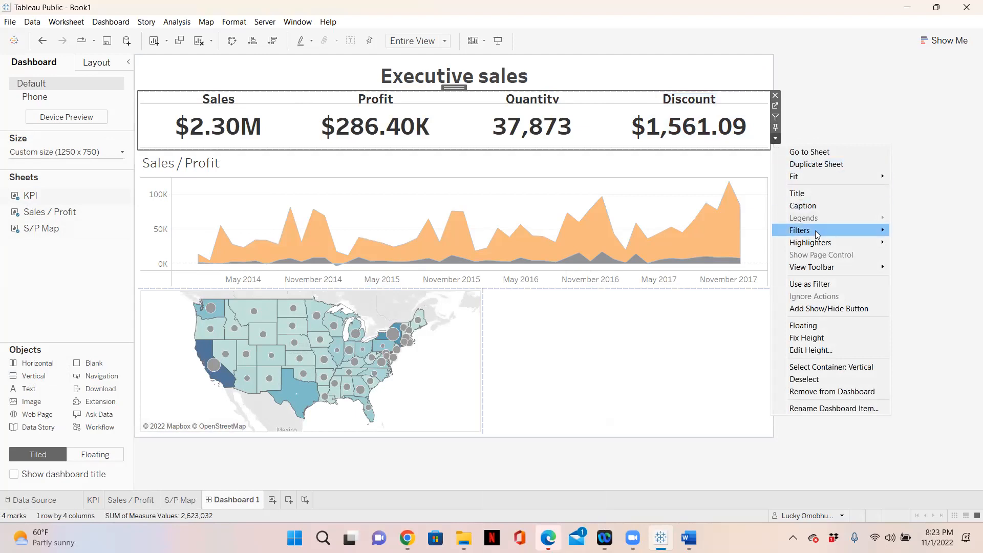
mouse_move(817, 234)
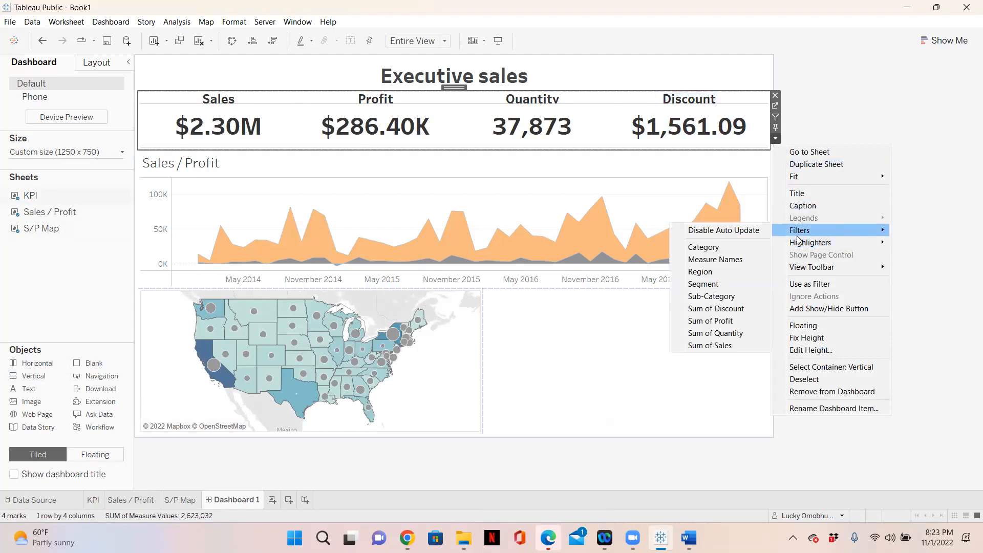
click(752, 253)
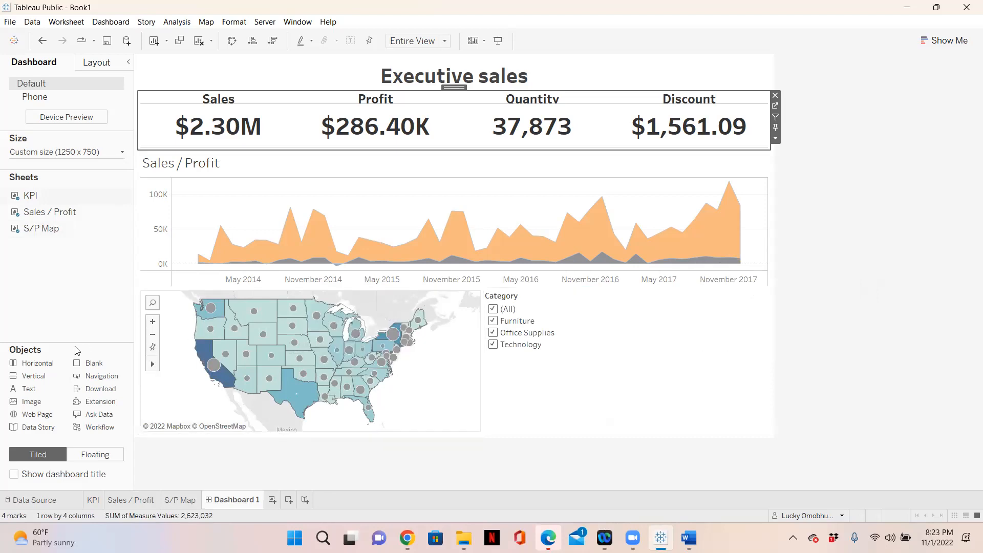
Add a vertical container beside the map and move the Category filter into a full-height column along the dashboard's right edge
mouse_move(30, 376)
mouse_down()
mouse_move(335, 338)
mouse_move(537, 343)
mouse_move(487, 349)
mouse_up()
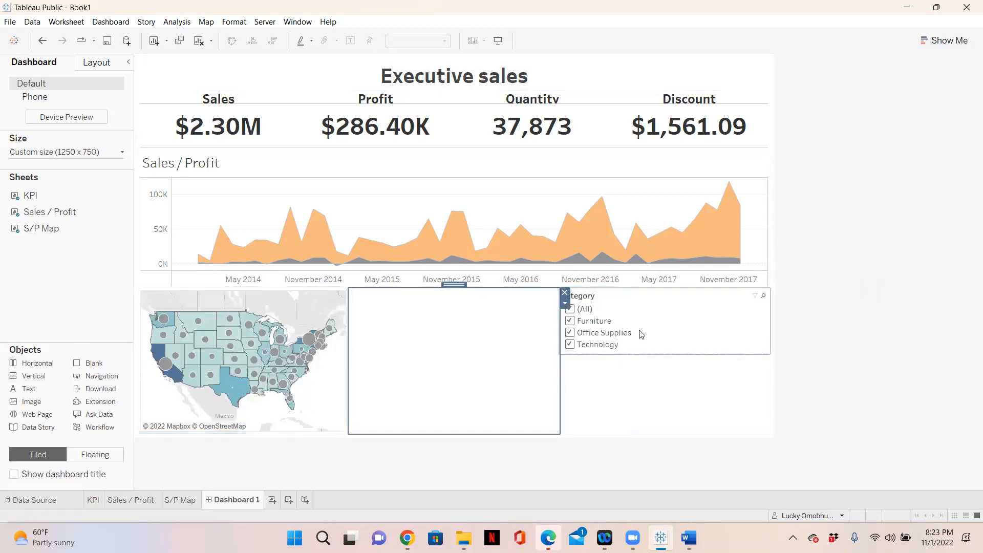
drag(665, 285, 766, 251)
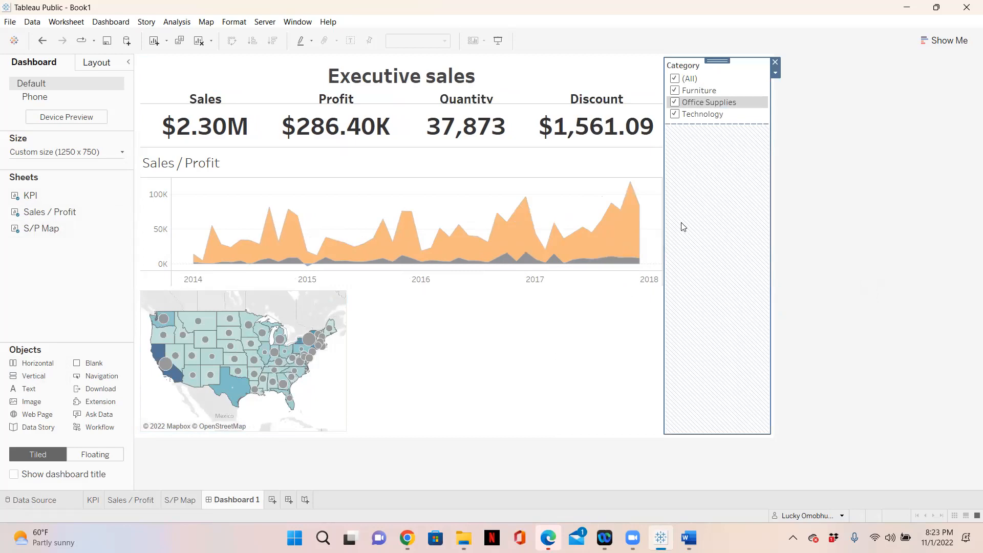
click(888, 182)
Widen the map into the empty container's space and hide the Sales / Profit chart's title
click(480, 322)
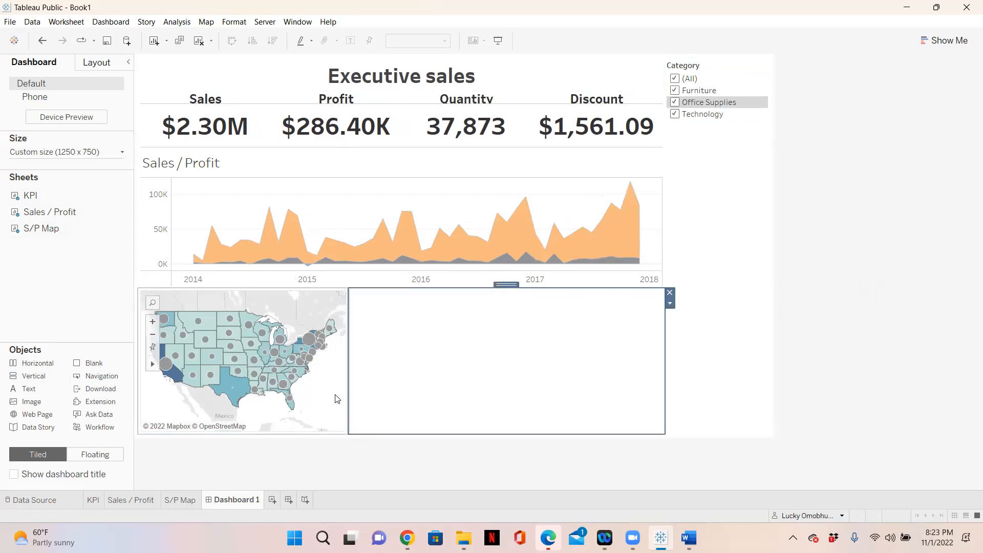
drag(346, 389, 437, 364)
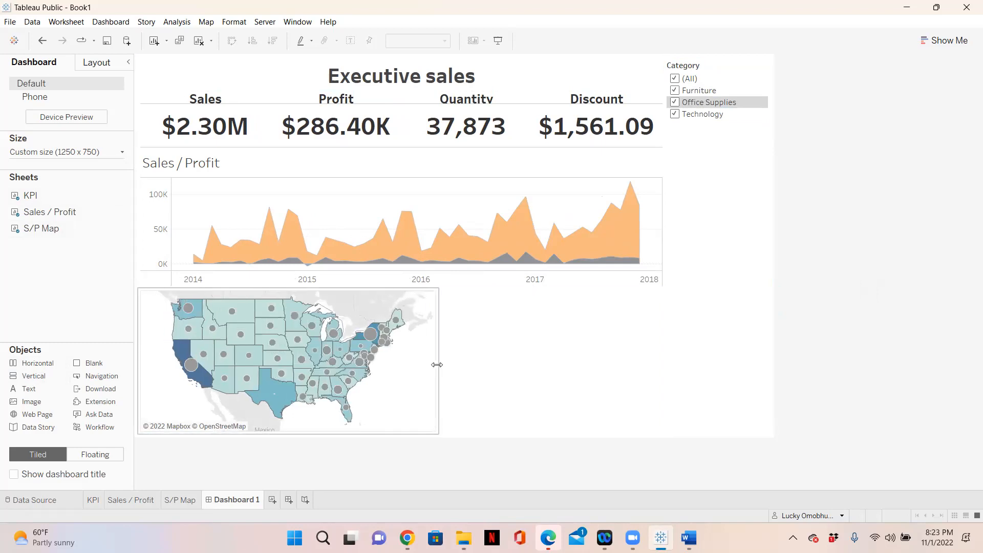
click(191, 162)
right_click(192, 162)
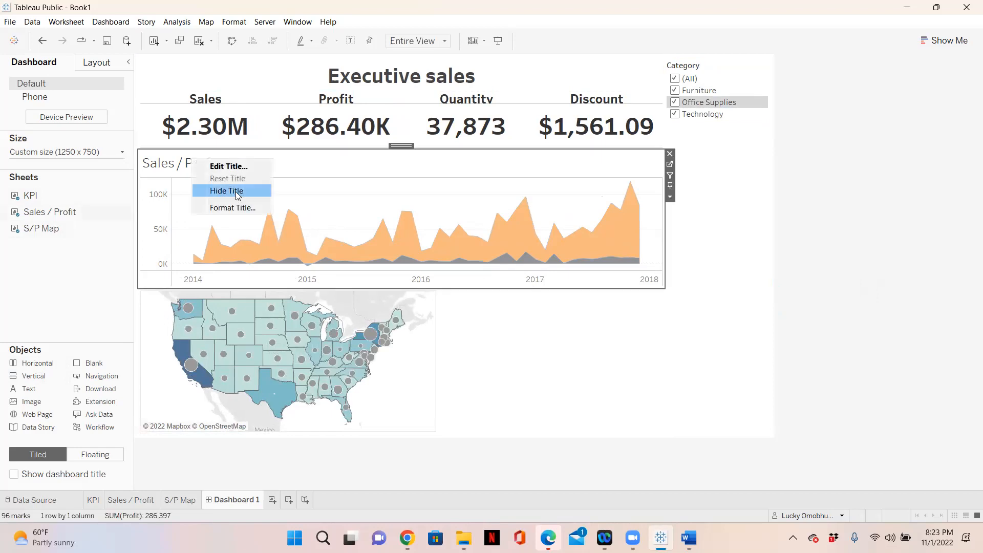
click(236, 191)
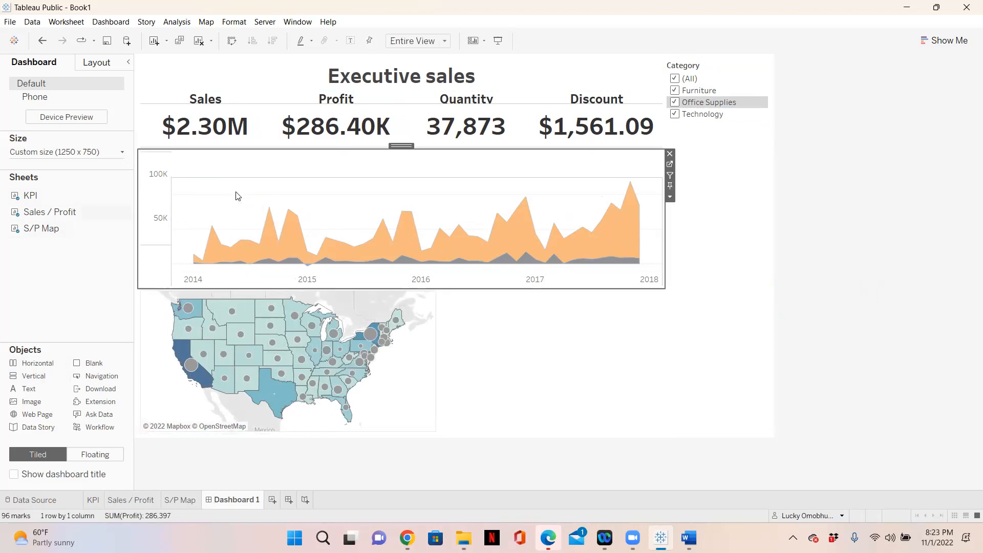
Apply the Category filter to all worksheets on the dashboard: KPI, Sales / Profit and S/P Map
click(712, 80)
click(775, 84)
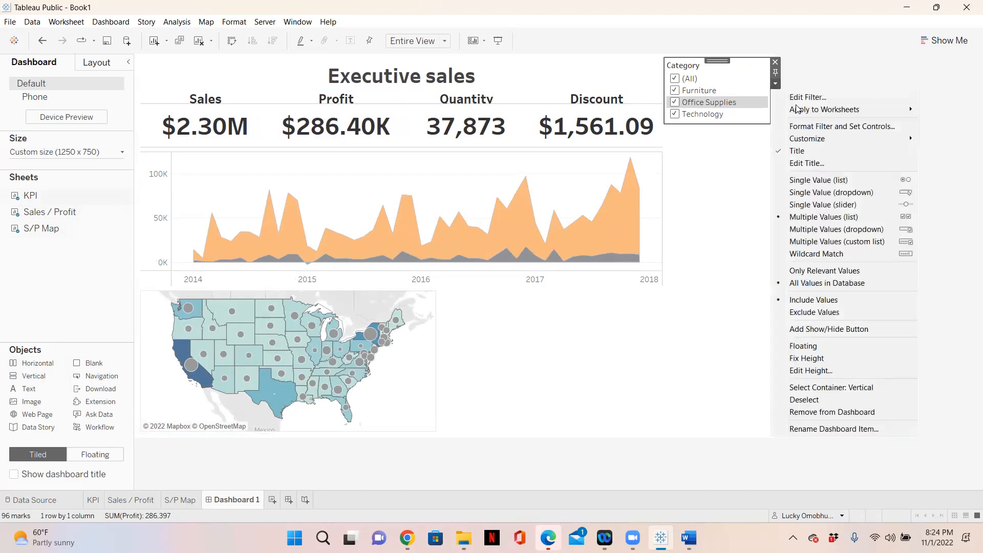
mouse_move(798, 110)
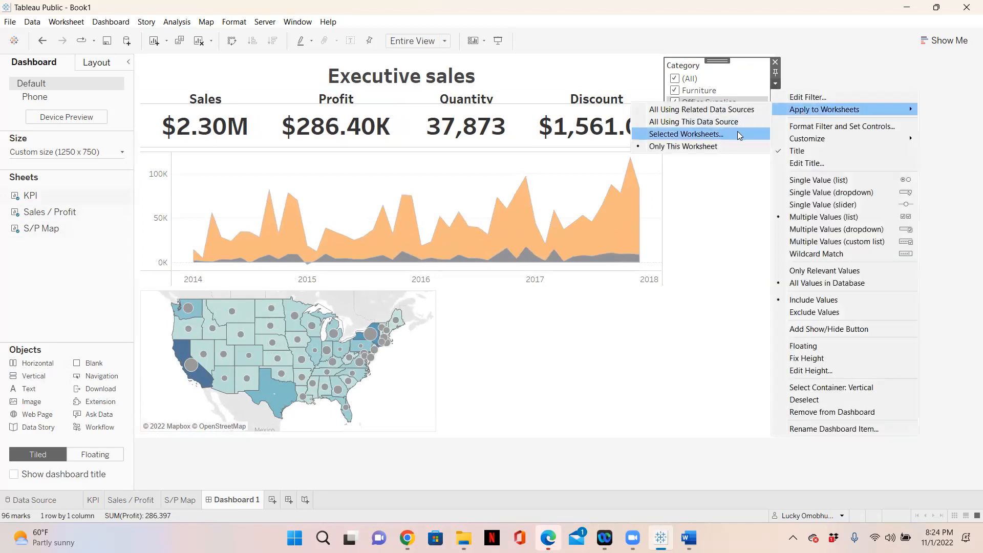
click(739, 135)
click(347, 313)
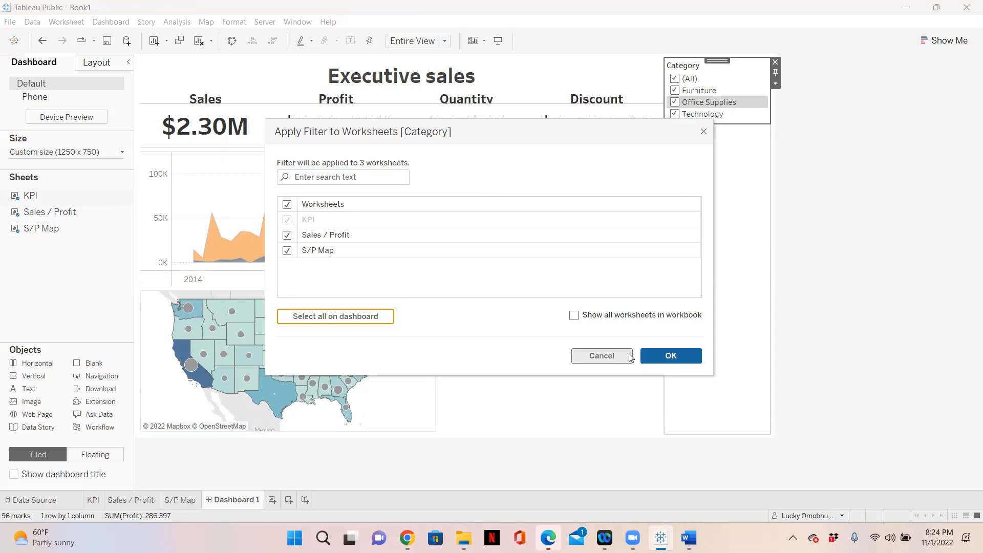
click(674, 361)
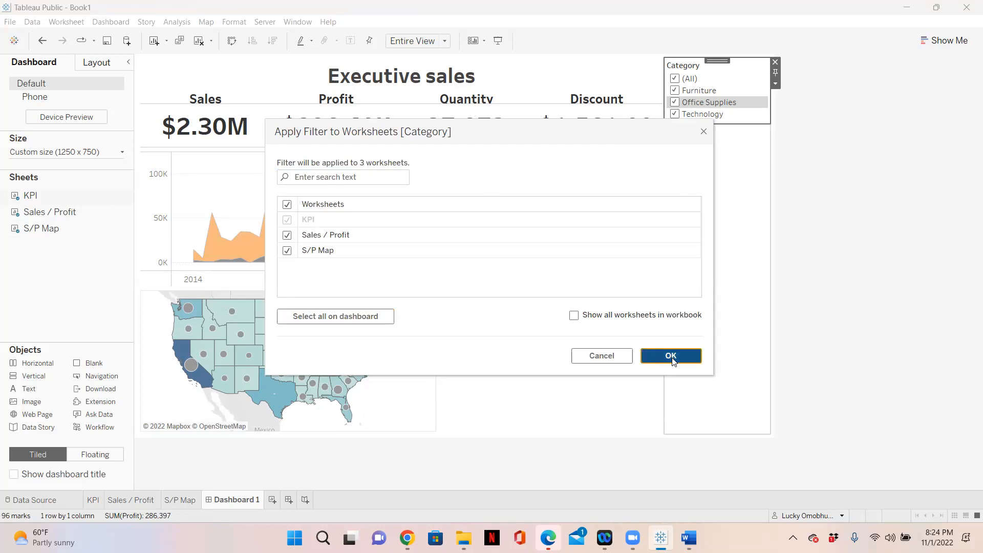
Make the Category filter a multiple-values dropdown with an Apply button, limited to only relevant values
click(776, 84)
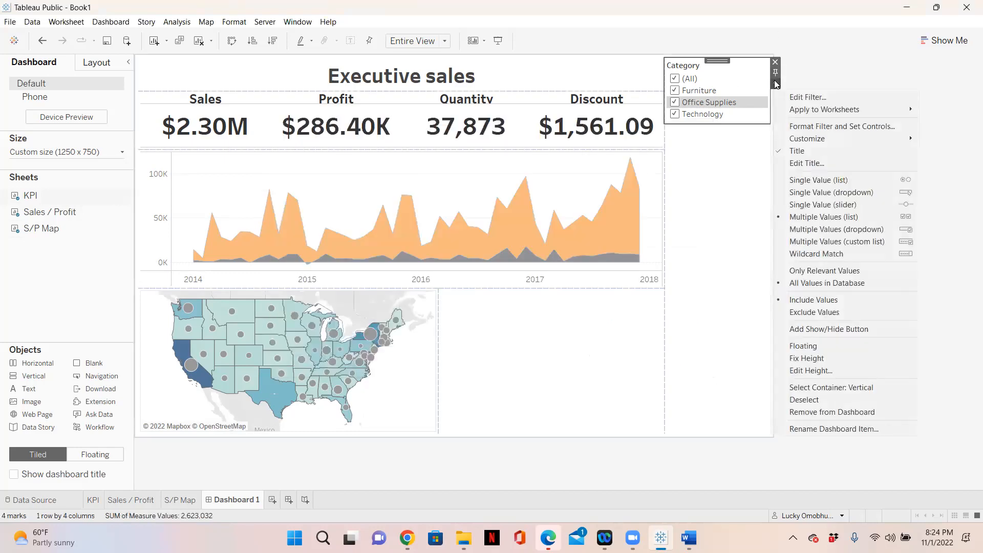
click(803, 234)
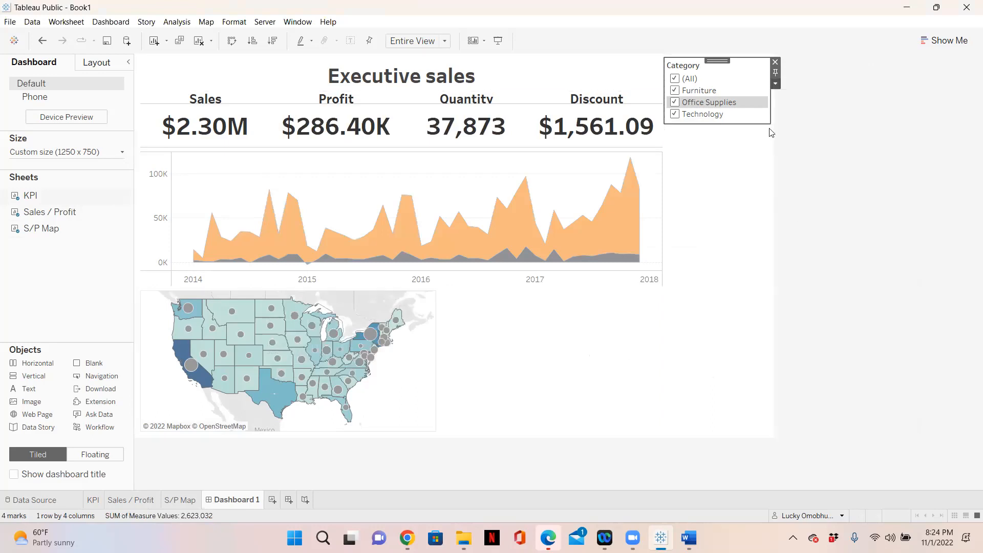
click(776, 84)
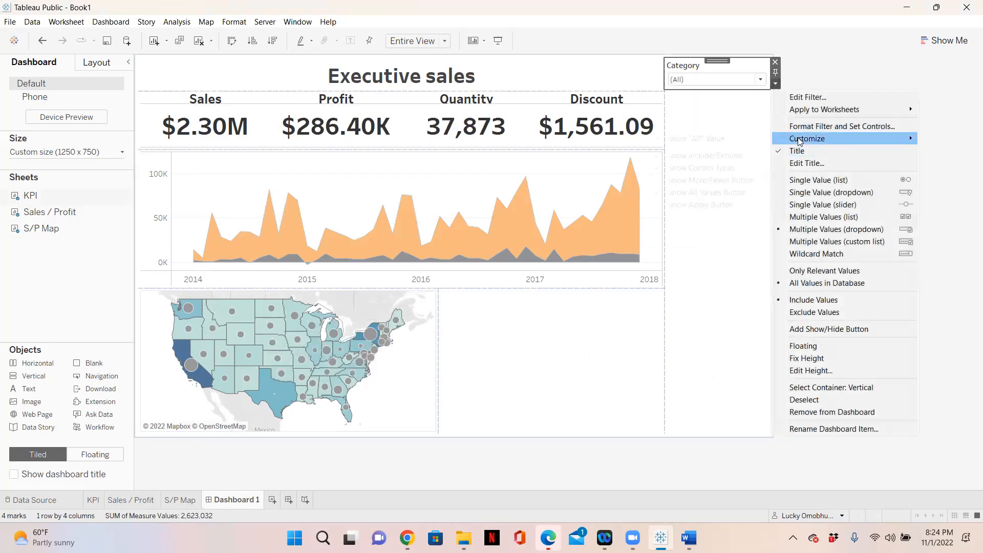
mouse_move(807, 138)
click(721, 200)
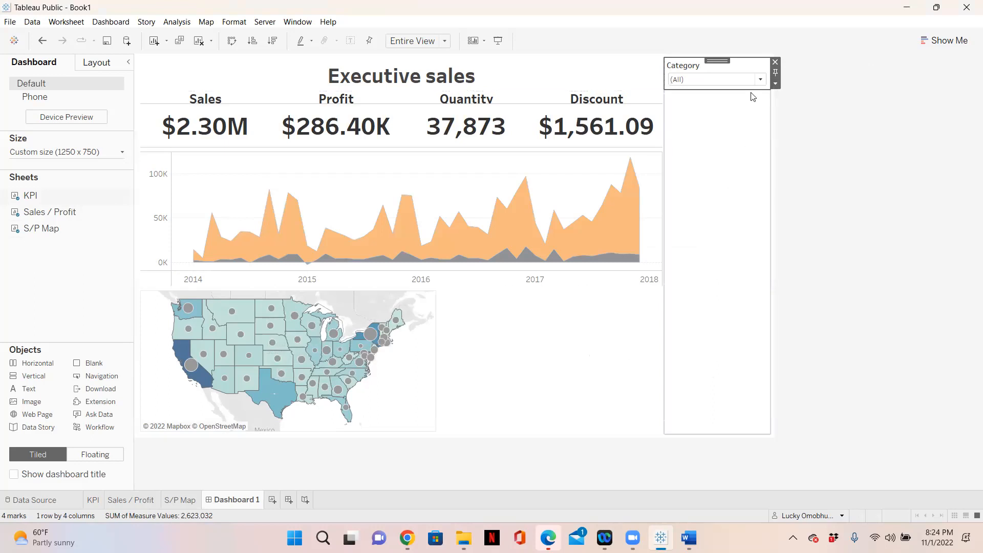
click(776, 83)
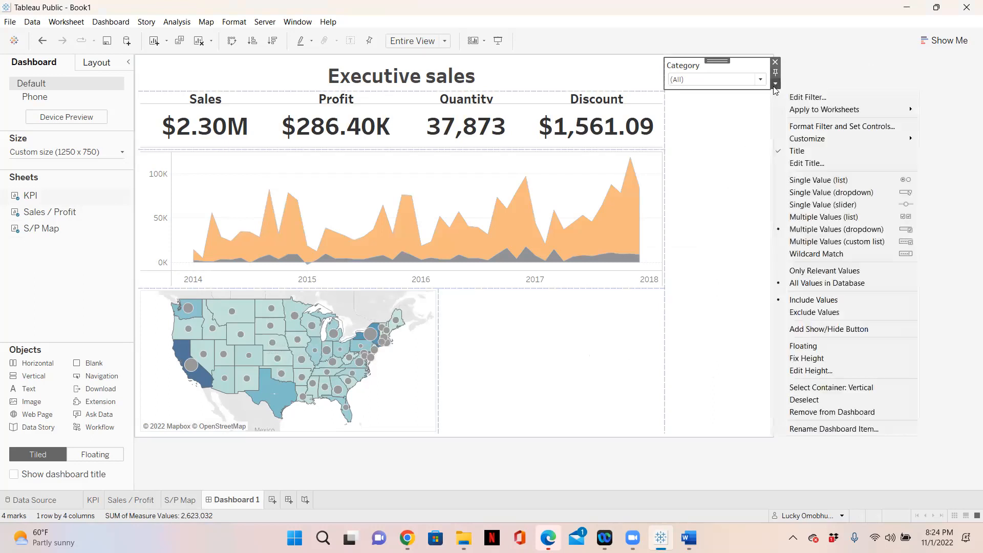
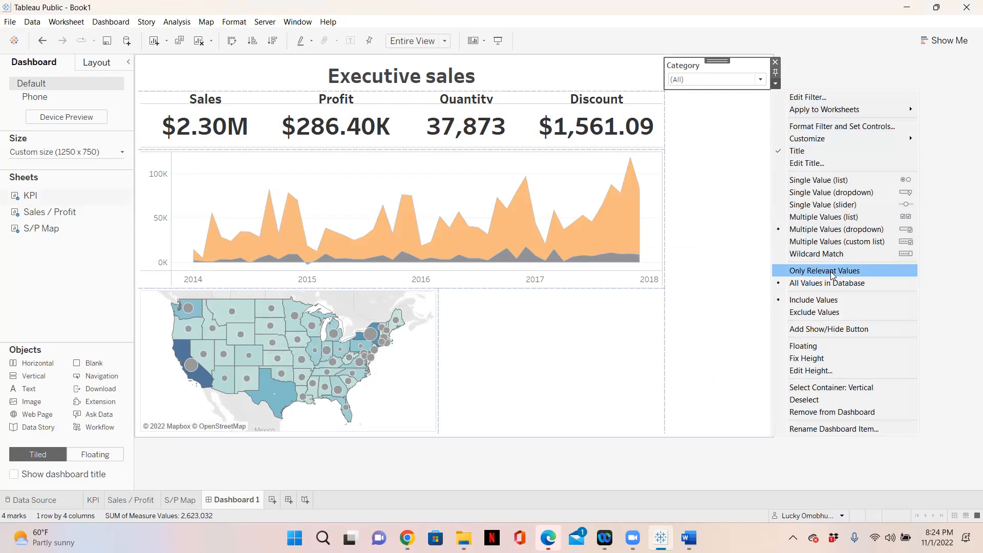
click(831, 275)
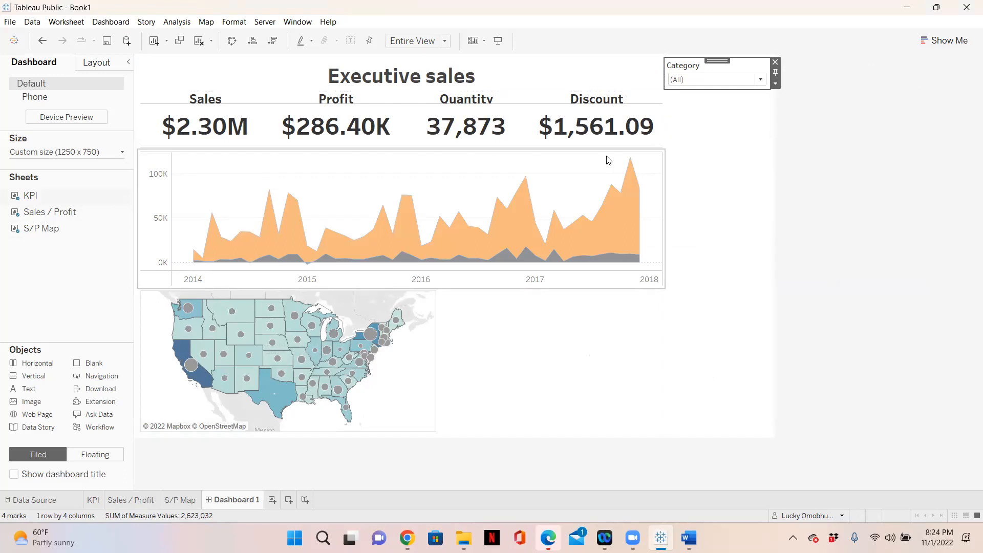
Show the KPI sheet's Sub-Category filter on the dashboard
click(581, 70)
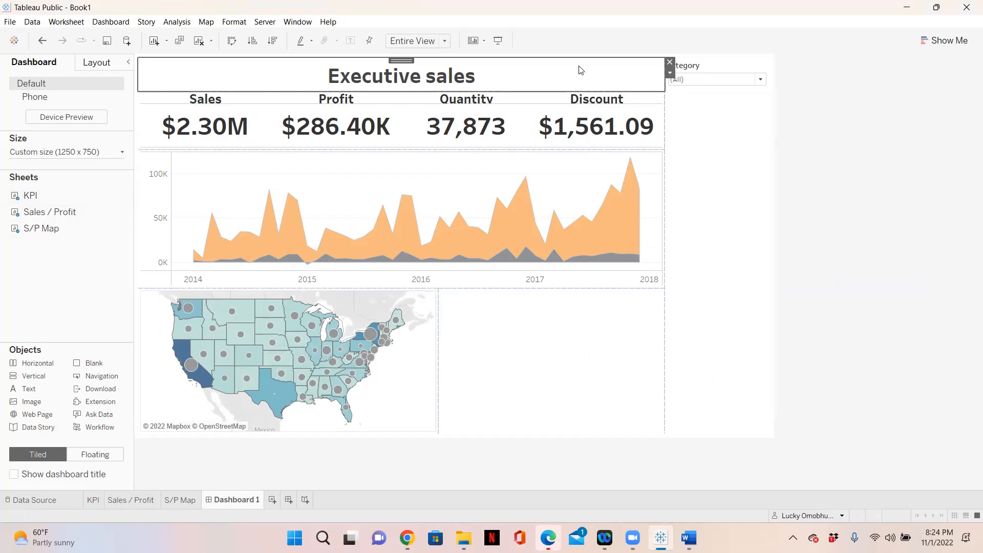
click(646, 99)
click(649, 100)
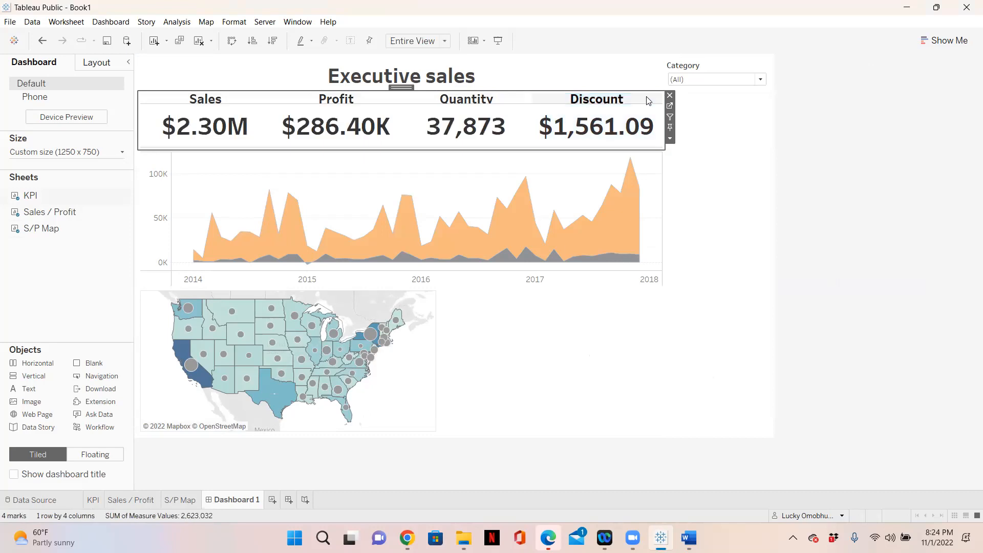
click(670, 139)
mouse_move(709, 234)
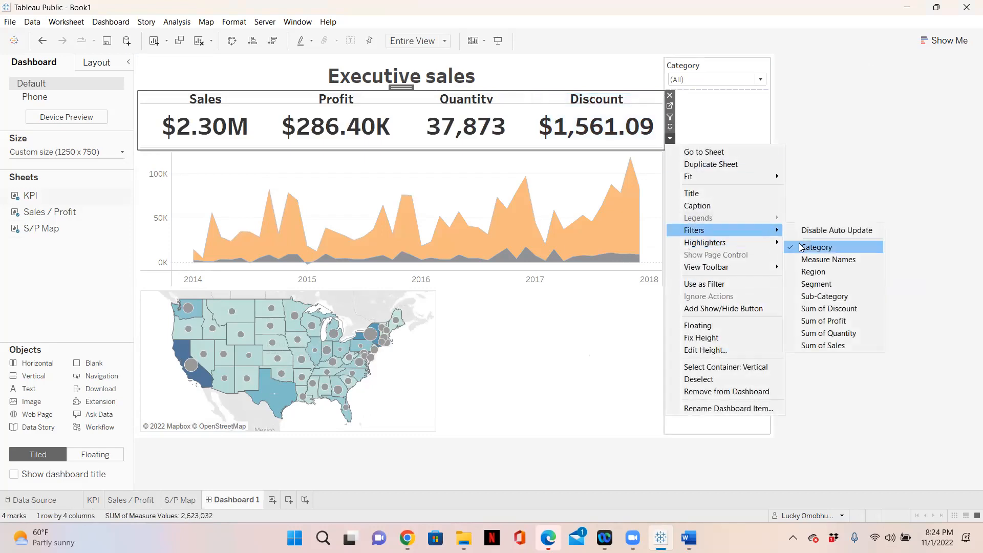
click(826, 296)
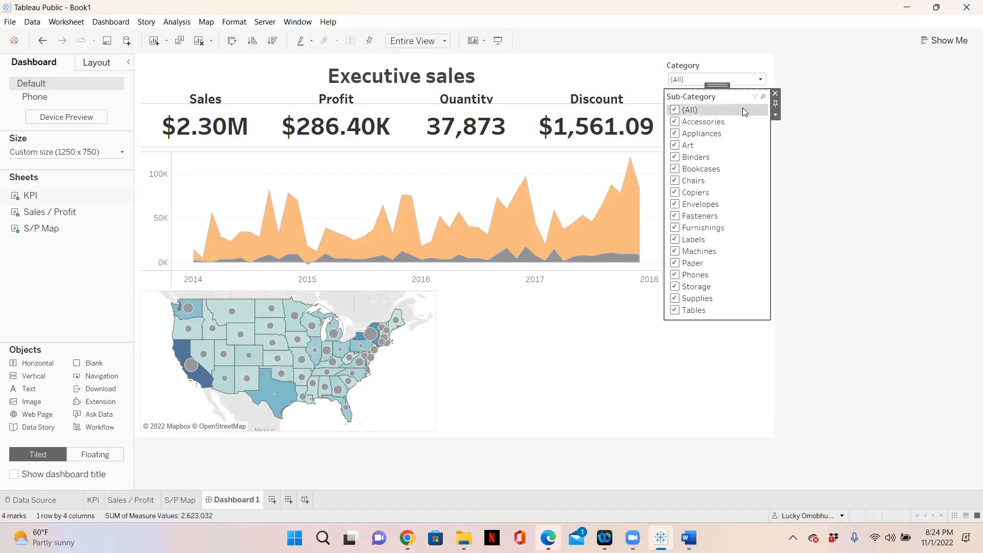
Make the Sub-Category filter a multiple-values dropdown with an Apply button, limited to only relevant values
click(776, 116)
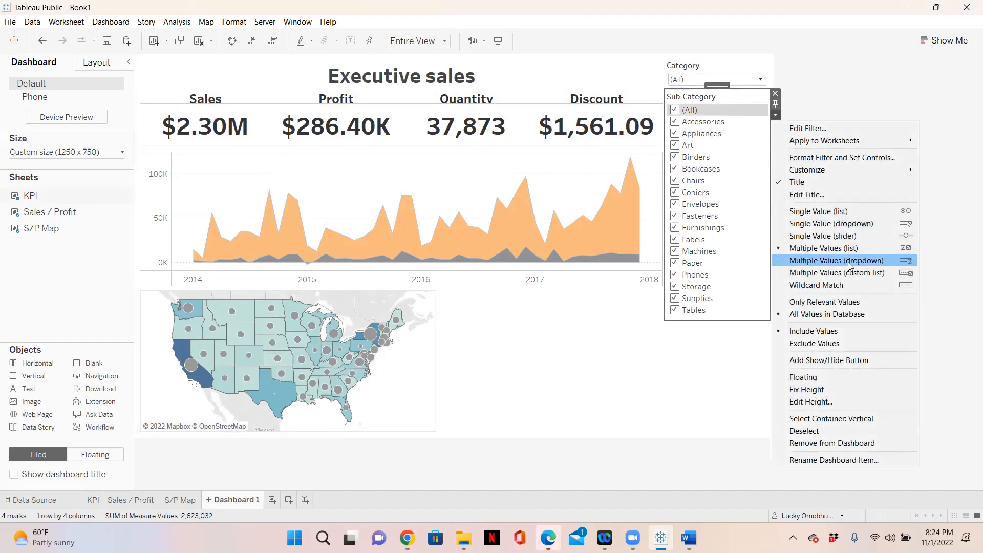
click(849, 261)
click(776, 115)
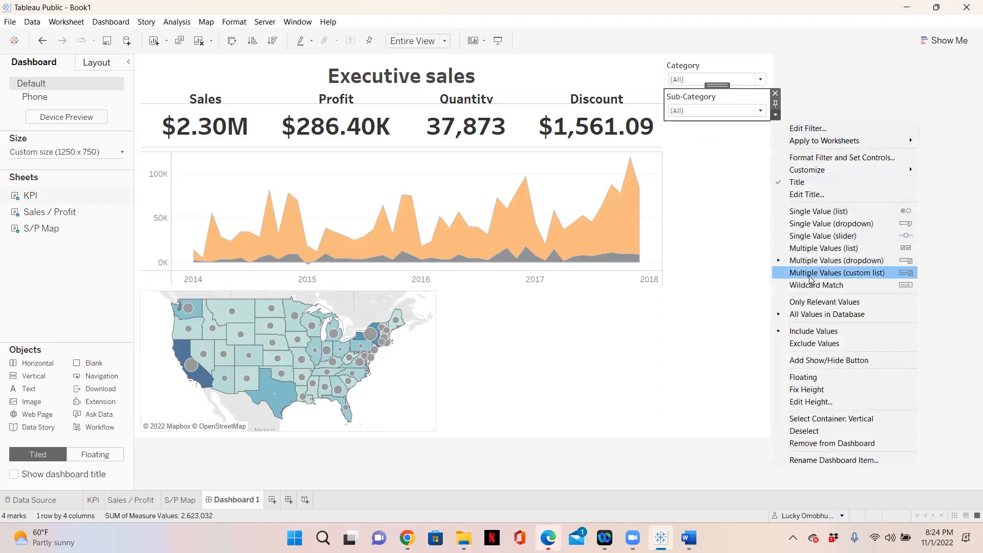
click(812, 303)
click(776, 115)
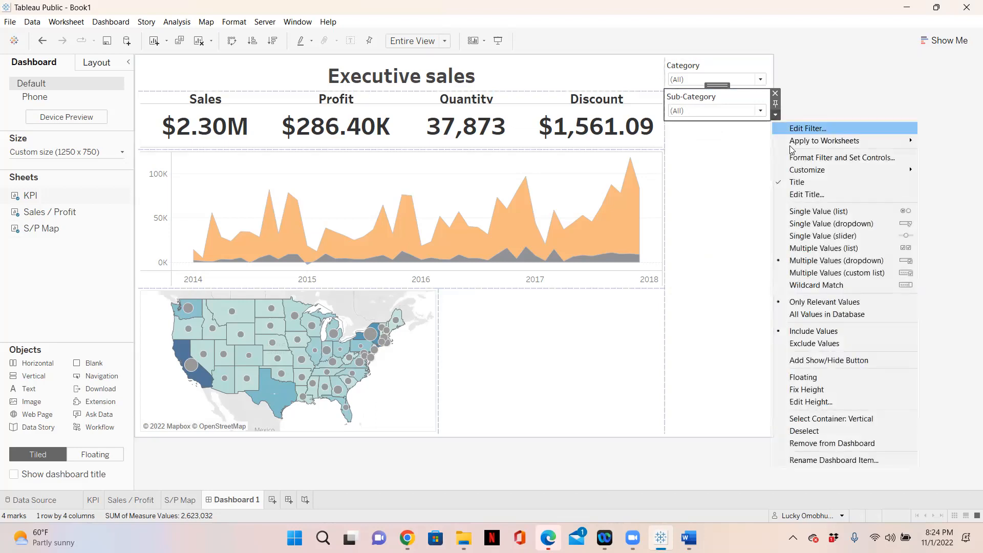
mouse_move(804, 170)
click(739, 235)
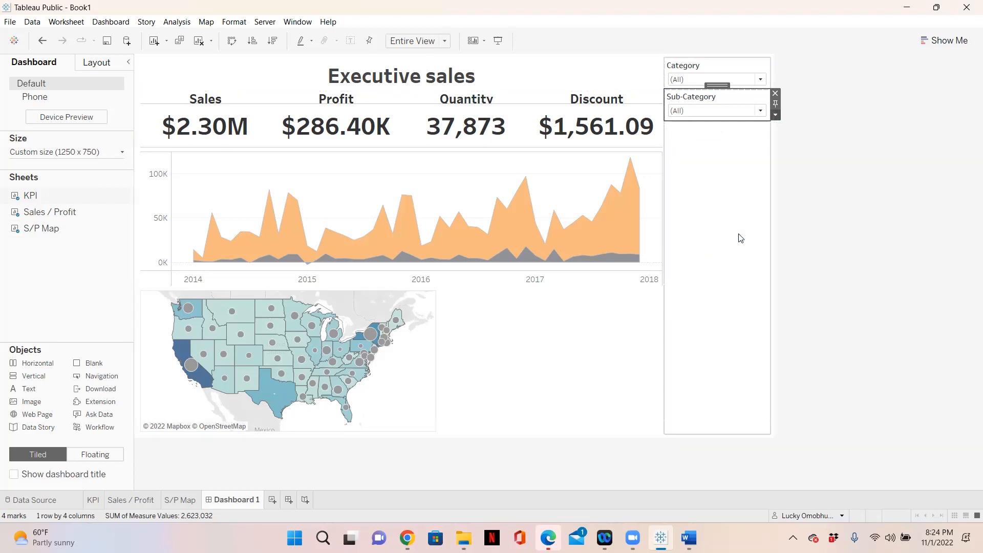
Apply the Sub-Category filter to all worksheets on the dashboard: KPI, Sales / Profit and S/P Map
click(775, 114)
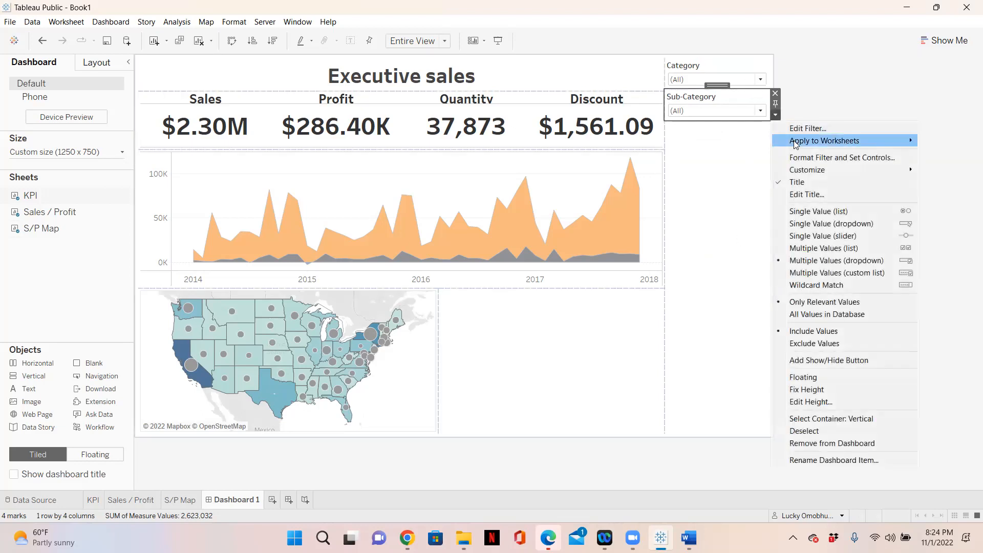
mouse_move(796, 144)
click(717, 164)
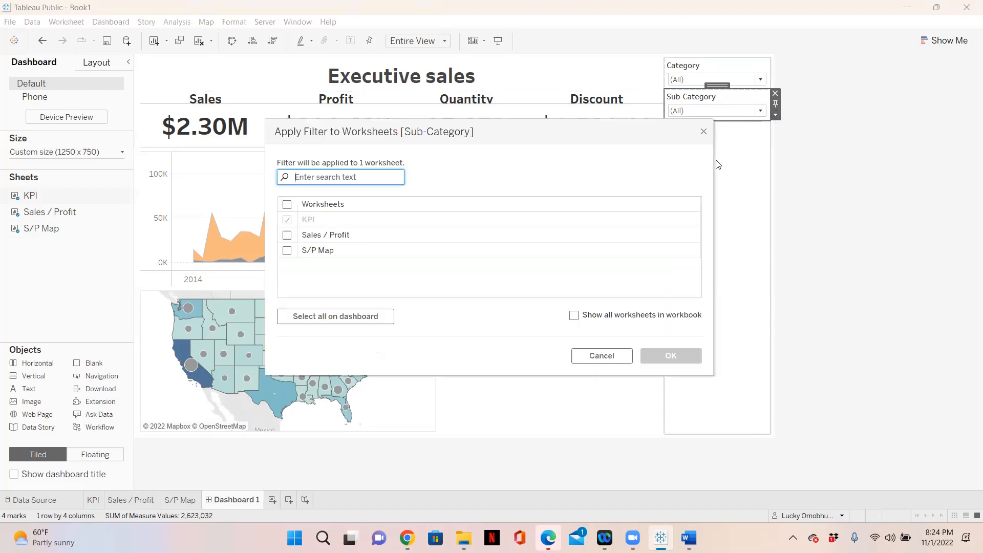
click(309, 317)
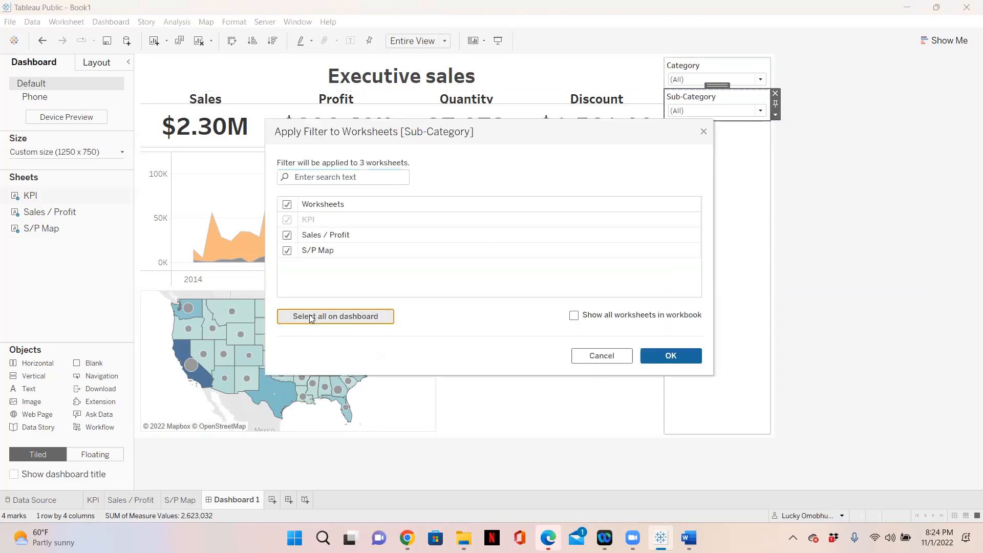
click(671, 356)
Test the linked filters by limiting Category to Furniture and listing the Sub-Category choices, and reset Category to all values
click(753, 64)
click(776, 84)
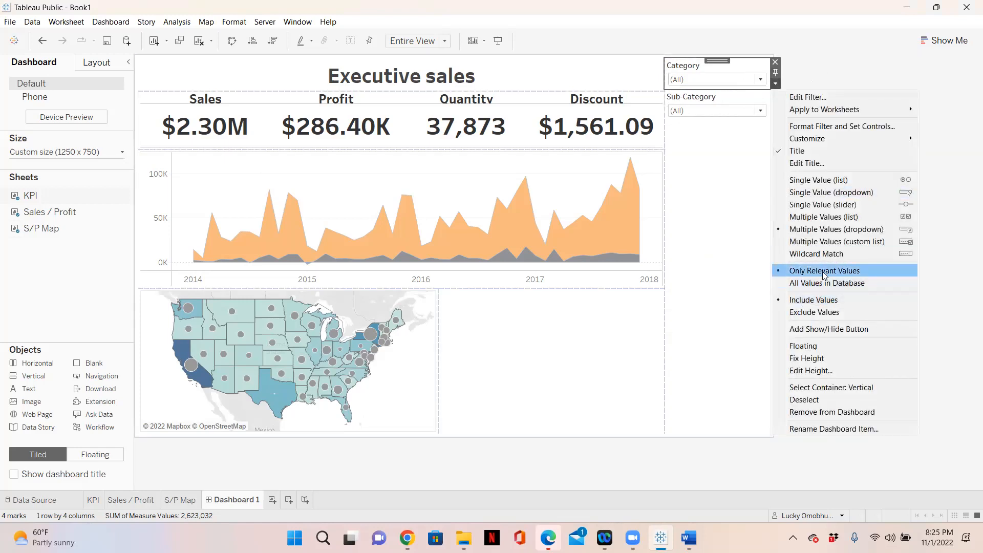
click(755, 67)
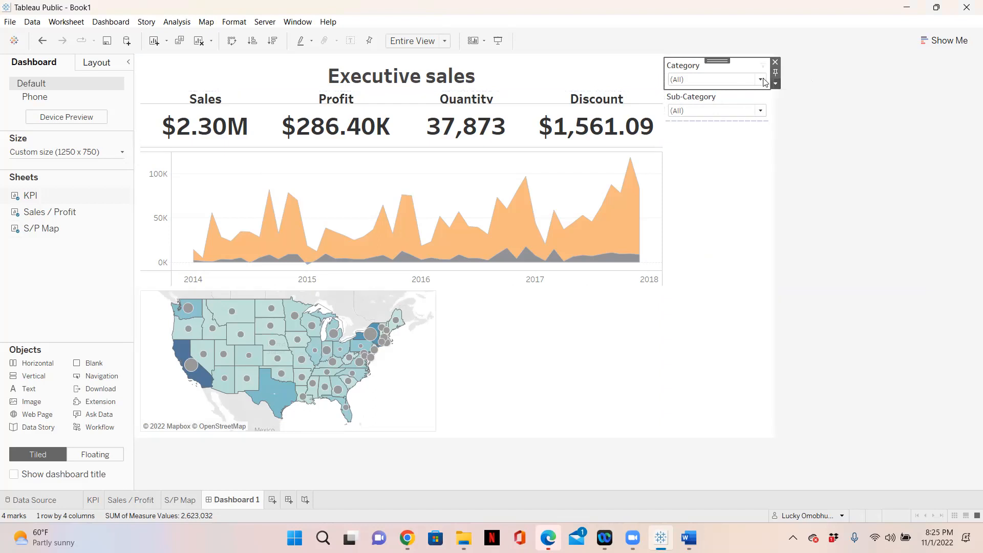
click(762, 80)
click(677, 92)
click(677, 104)
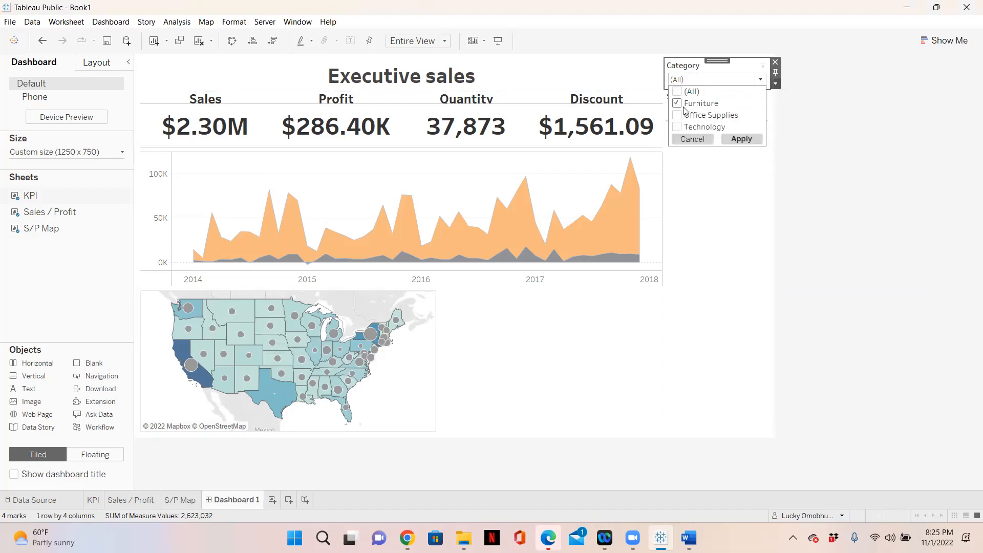
click(743, 139)
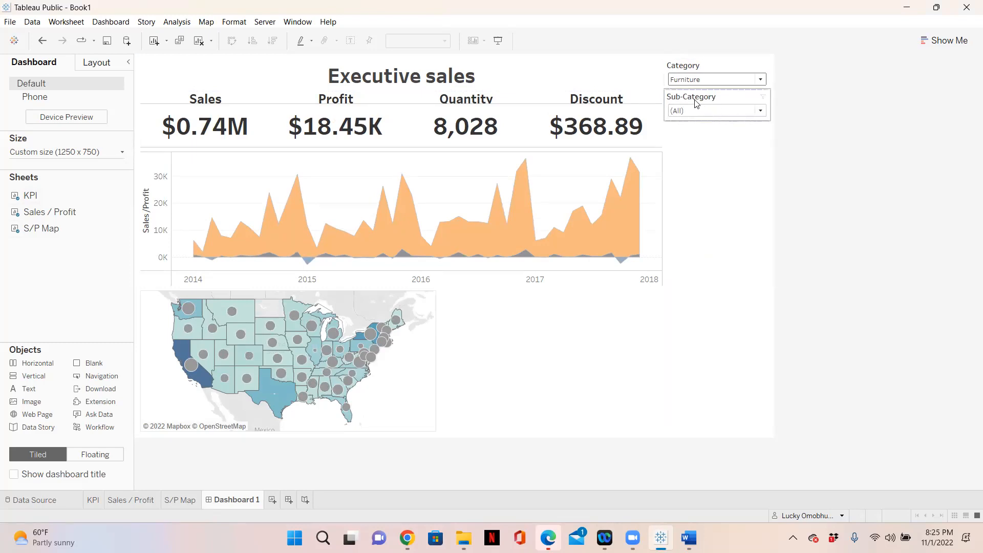
click(761, 111)
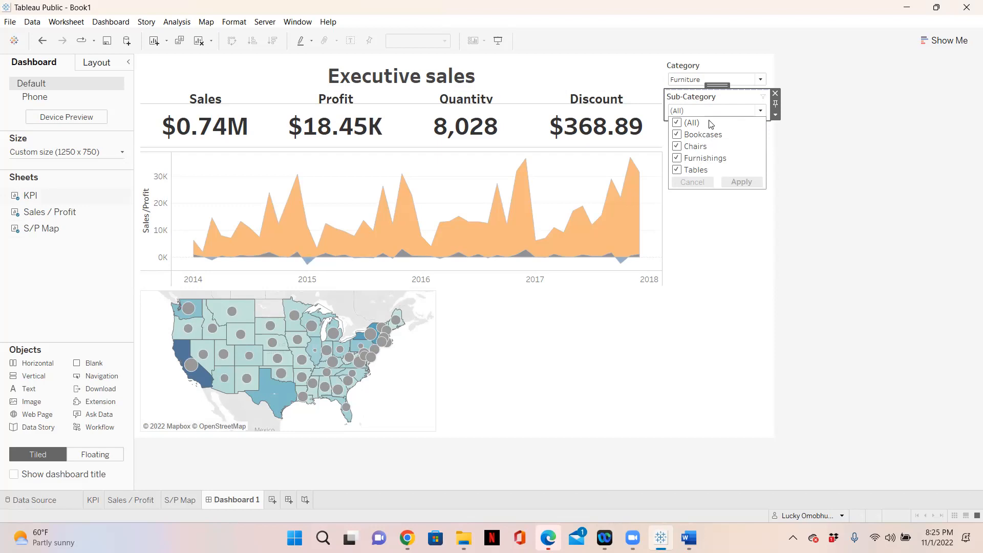
click(736, 73)
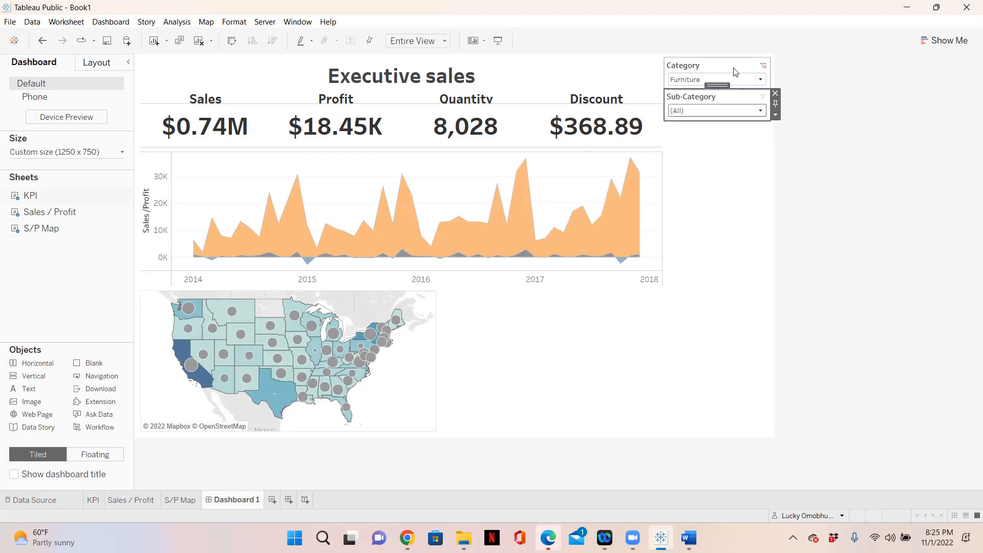
click(764, 66)
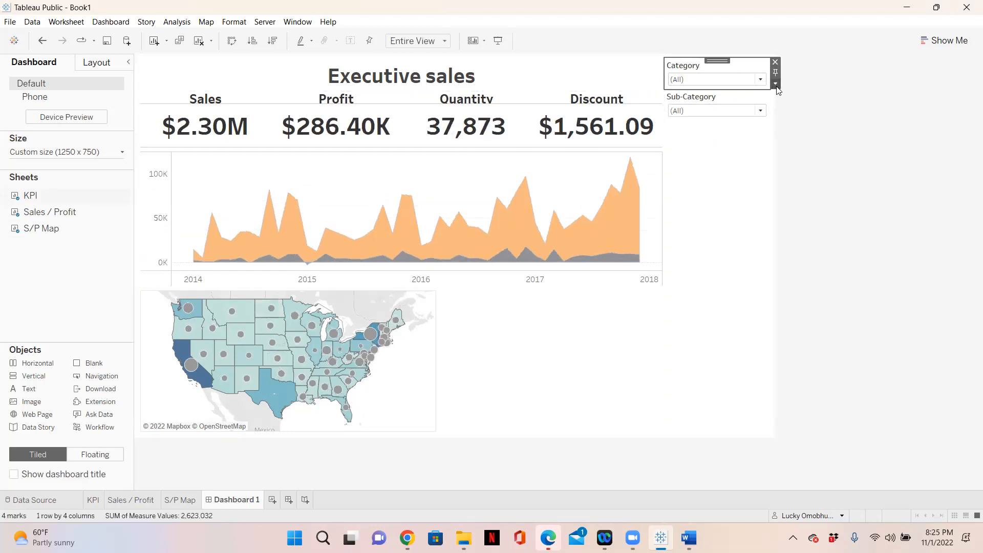
Set both the Category and Sub-Category filters to offer all values in the database
click(775, 84)
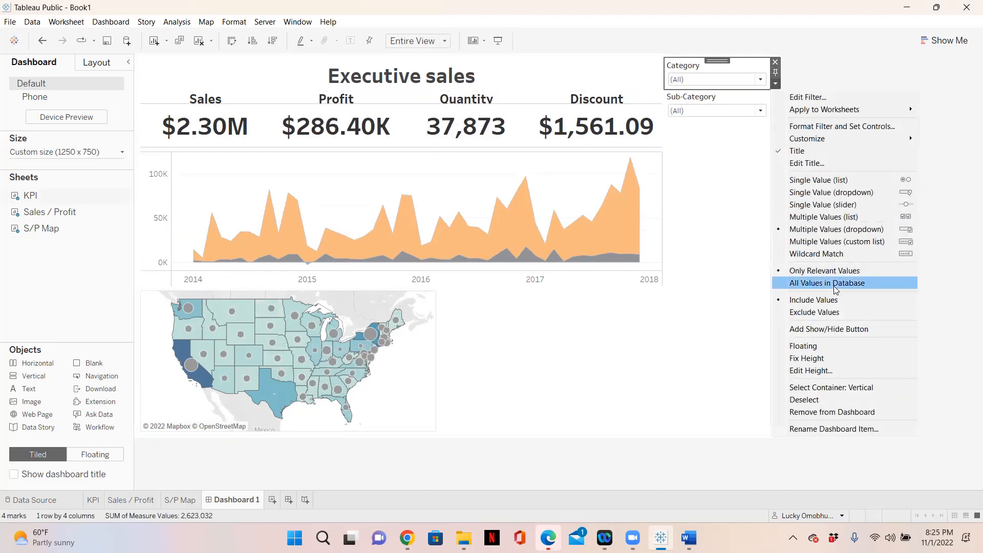
click(807, 286)
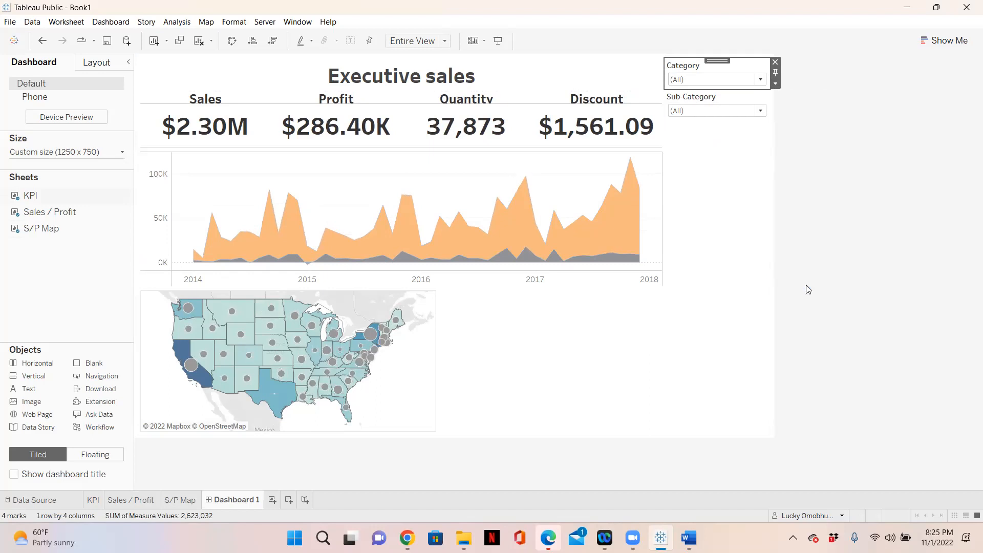
click(755, 99)
click(776, 116)
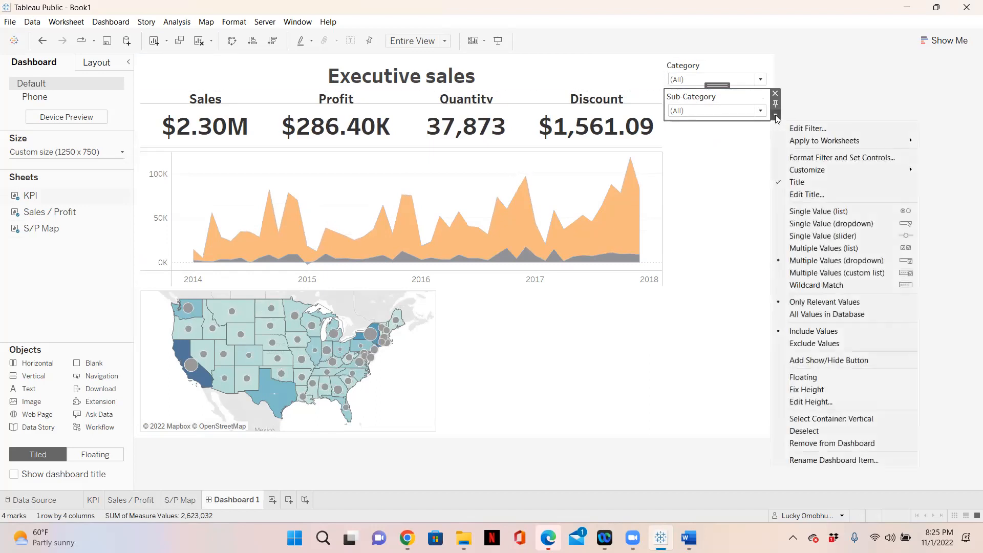
click(822, 314)
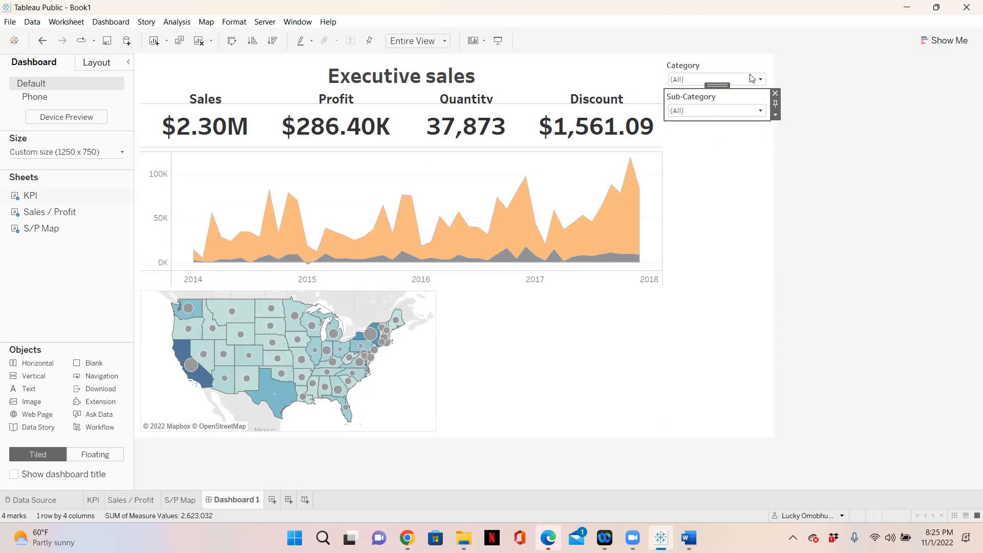
Filter the dashboard to the Furniture category only
click(751, 72)
click(762, 80)
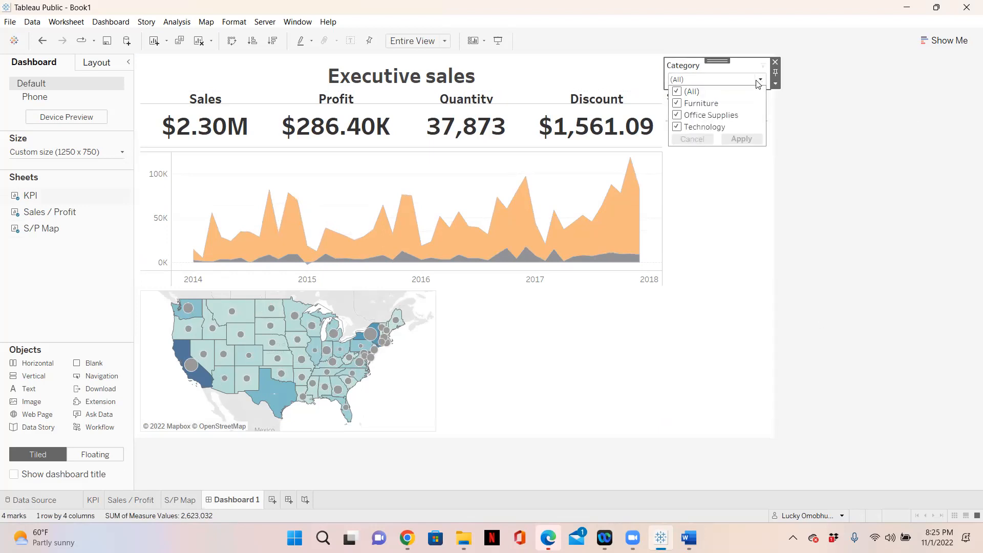
click(678, 92)
click(677, 103)
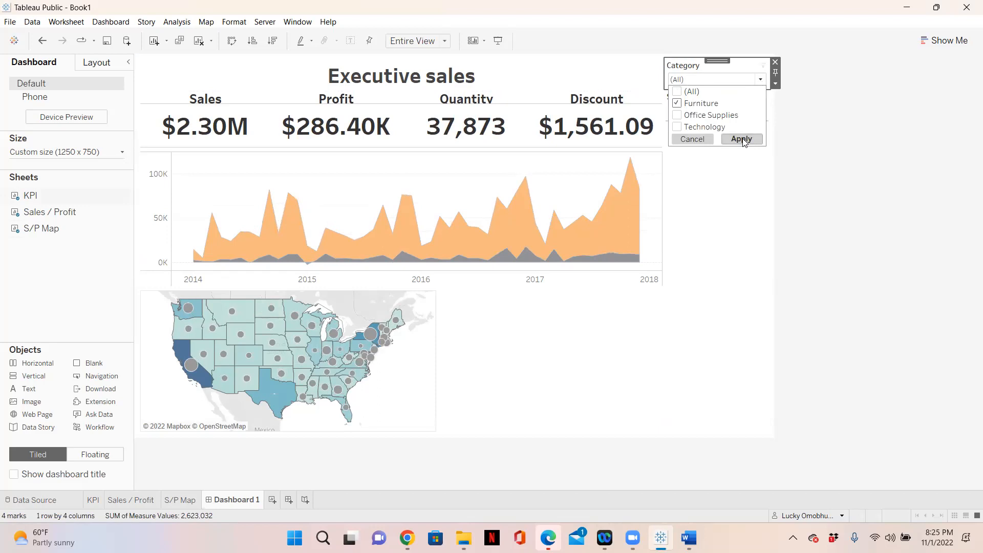
click(742, 140)
click(849, 125)
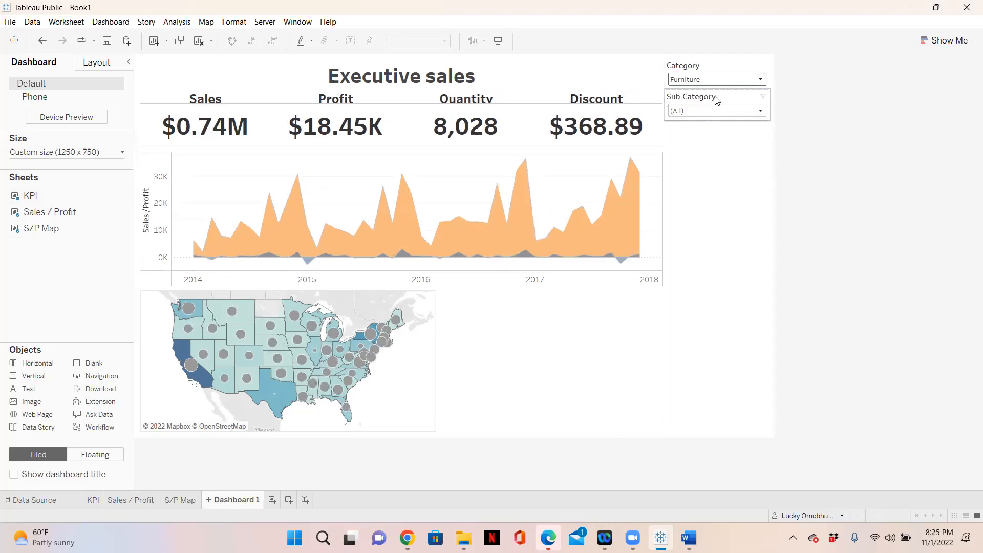
Filter the dashboard's Sub-Category to Machines only while Category stays limited to Furniture
click(716, 100)
click(760, 111)
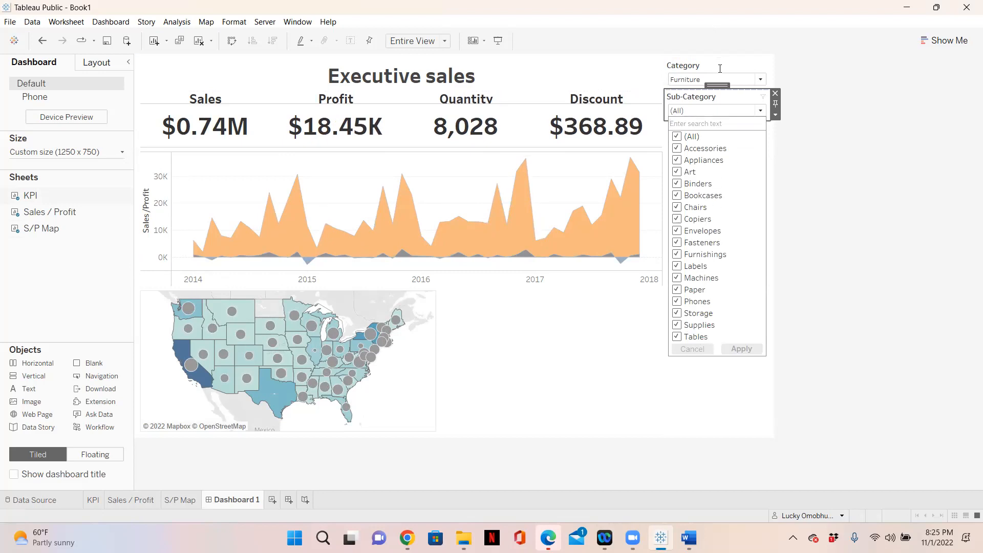
click(680, 137)
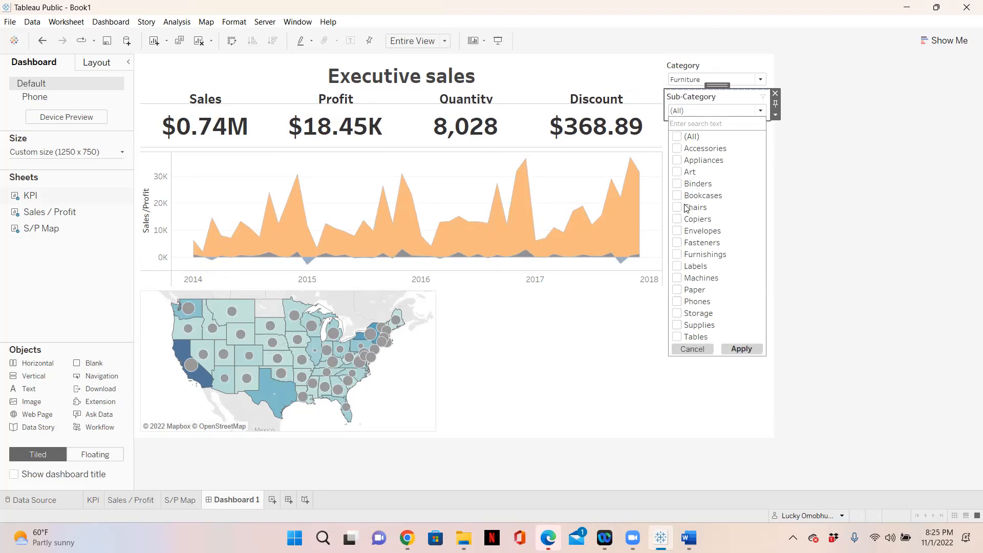
click(679, 279)
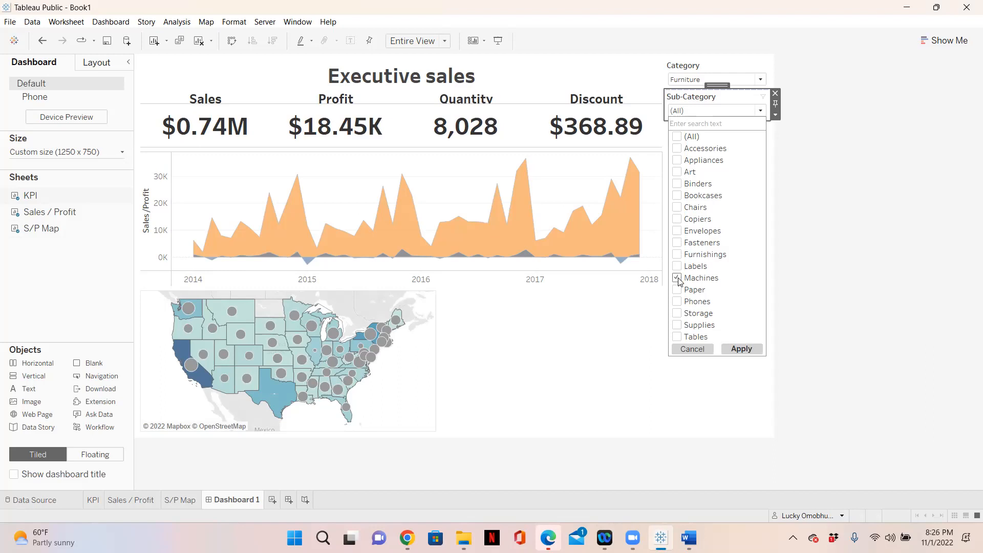
click(742, 349)
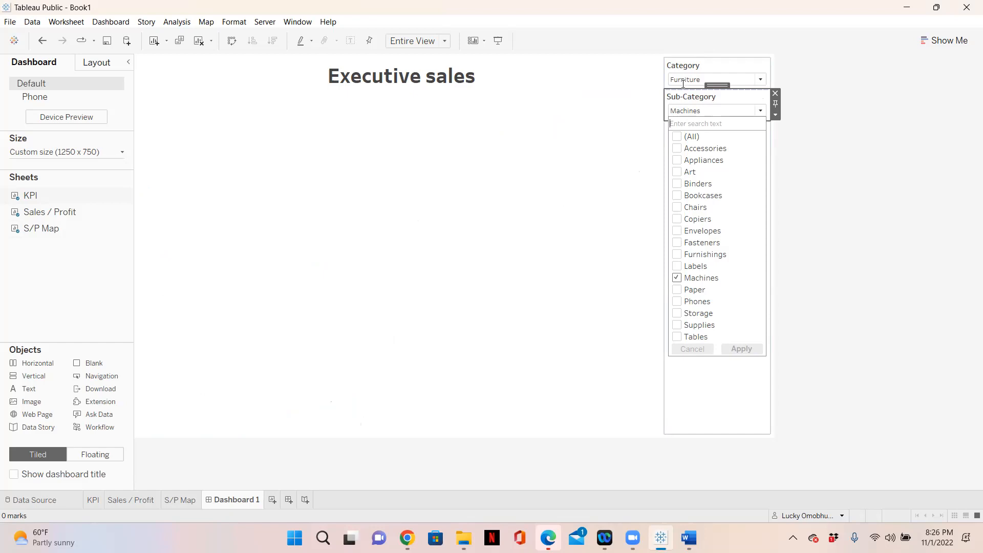
Create a new worksheet listing Category and Sub-Category as rows, and widen the Sub-Category column
click(345, 482)
click(272, 499)
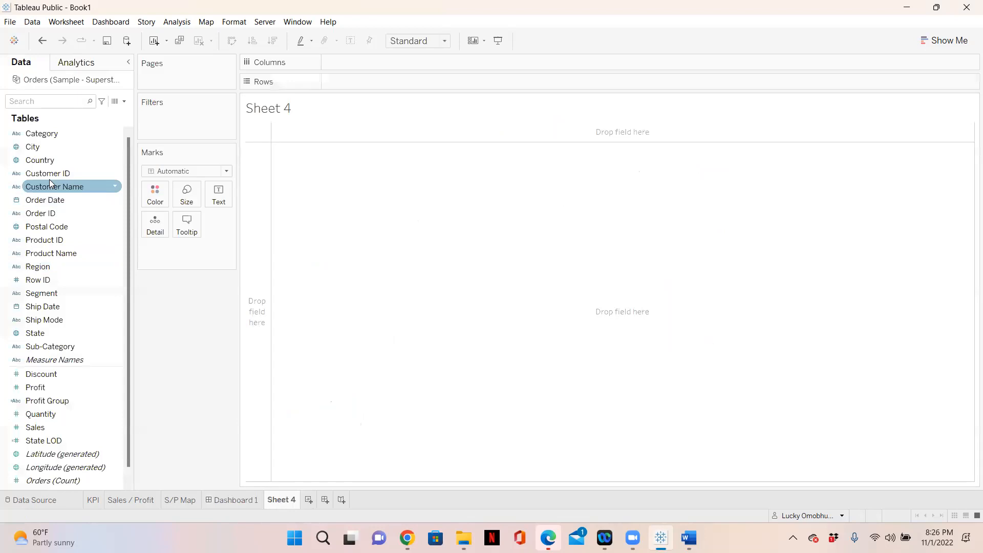
drag(41, 133, 336, 82)
drag(57, 347, 460, 84)
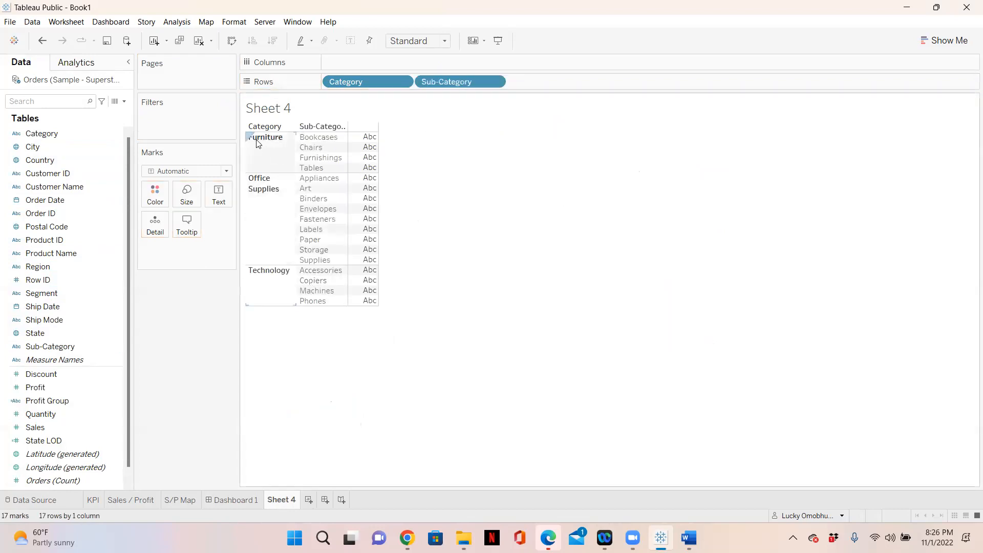
drag(378, 146, 436, 146)
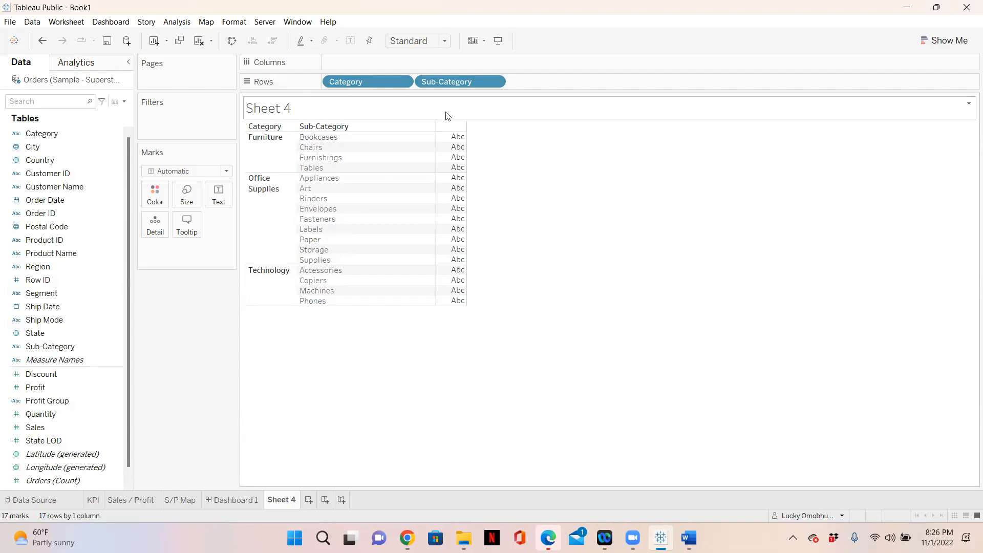
Return to the Executive sales dashboard and reset both the Category and Sub-Category filters to all values
click(234, 500)
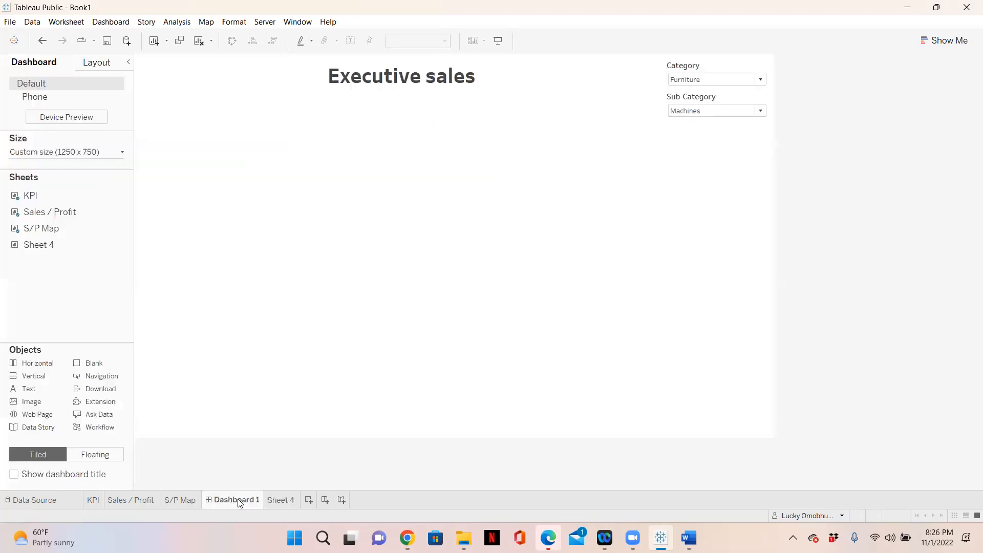
click(725, 101)
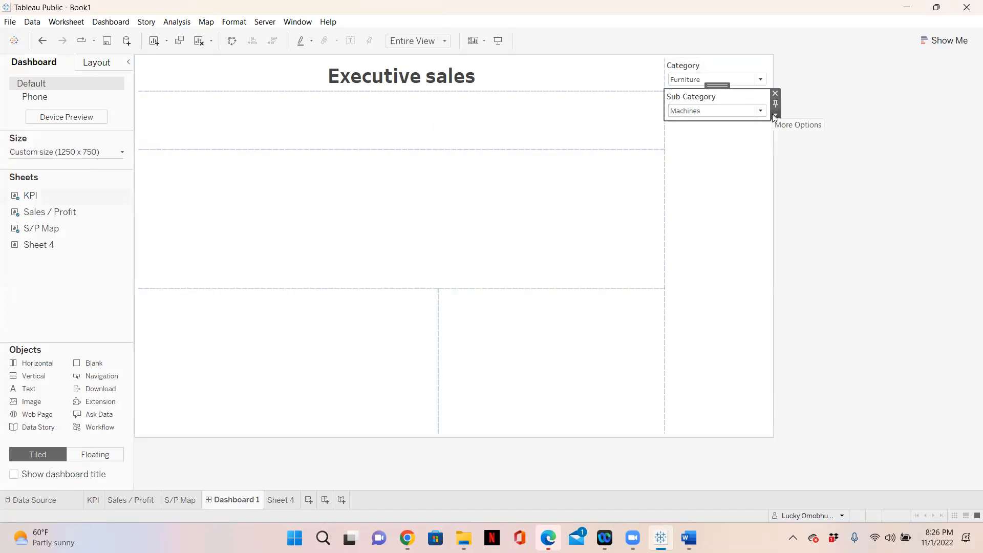
click(707, 68)
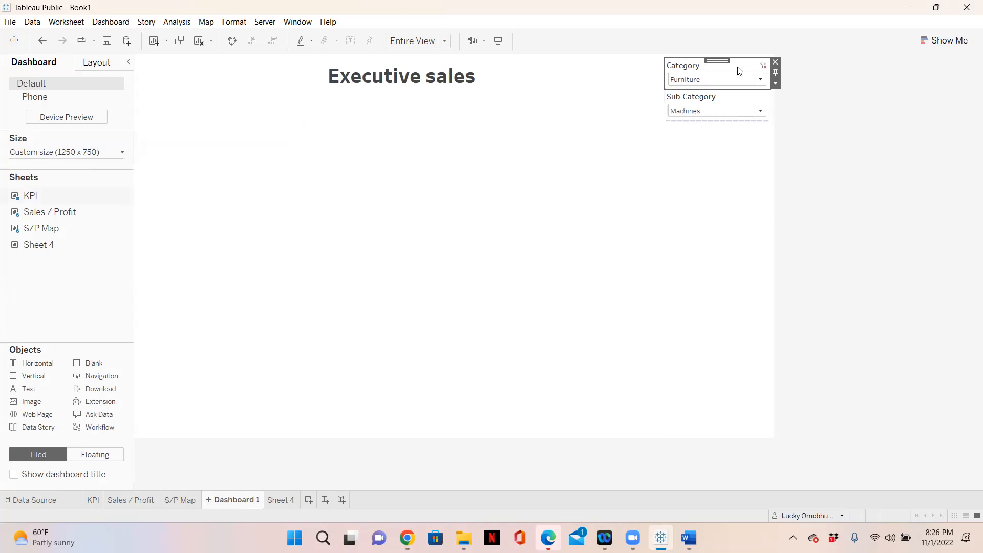
click(775, 83)
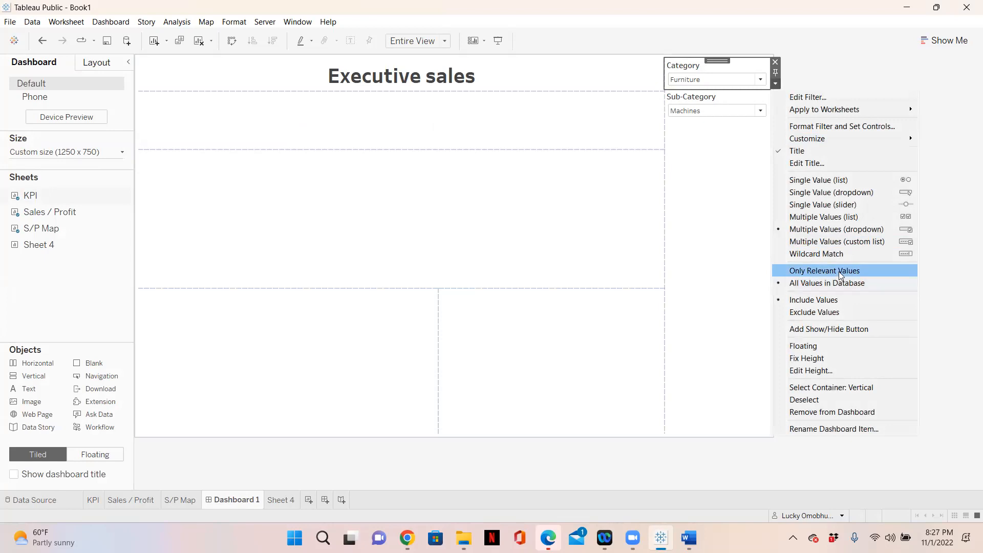
click(747, 72)
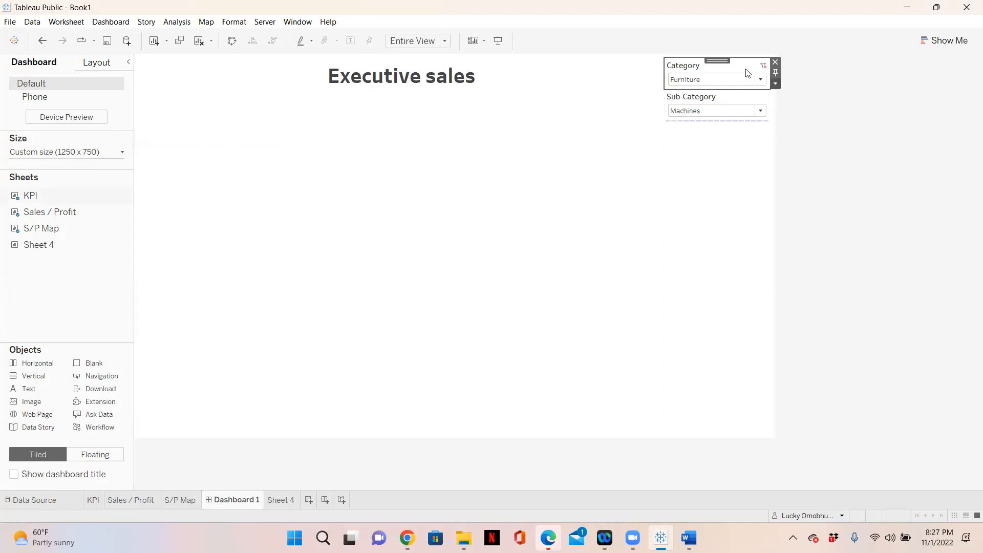
click(764, 66)
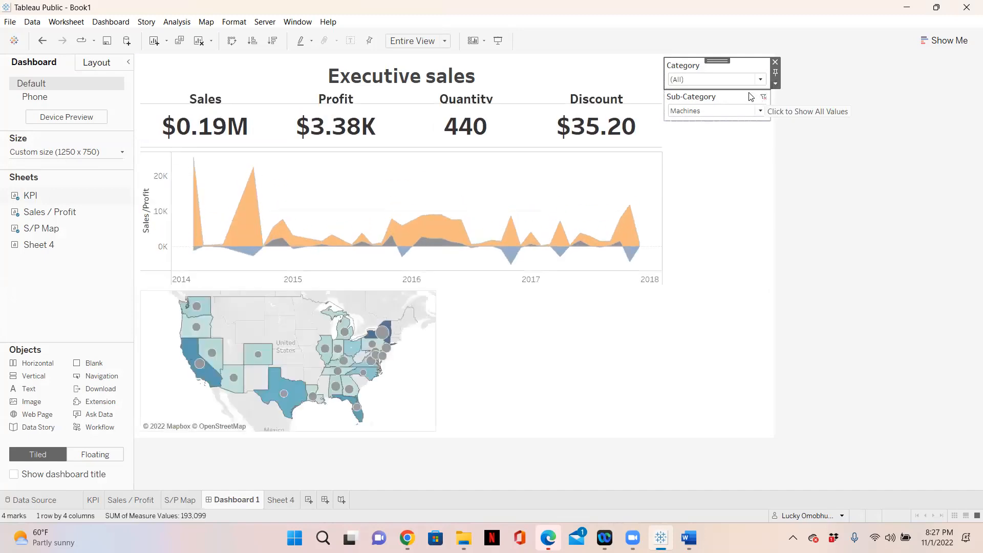
click(766, 100)
click(765, 98)
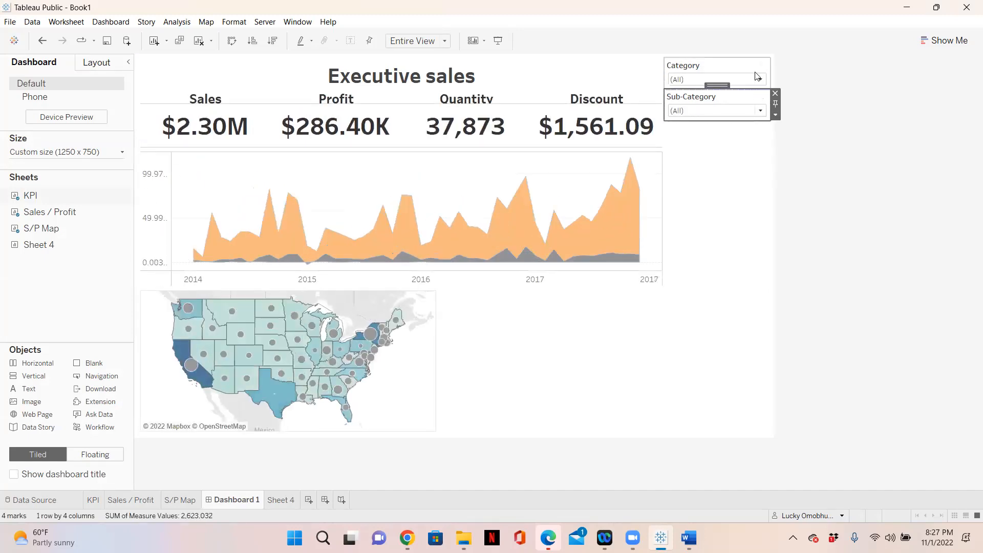
Set both the Category and Sub-Category filters to offer only relevant values
click(750, 69)
click(777, 86)
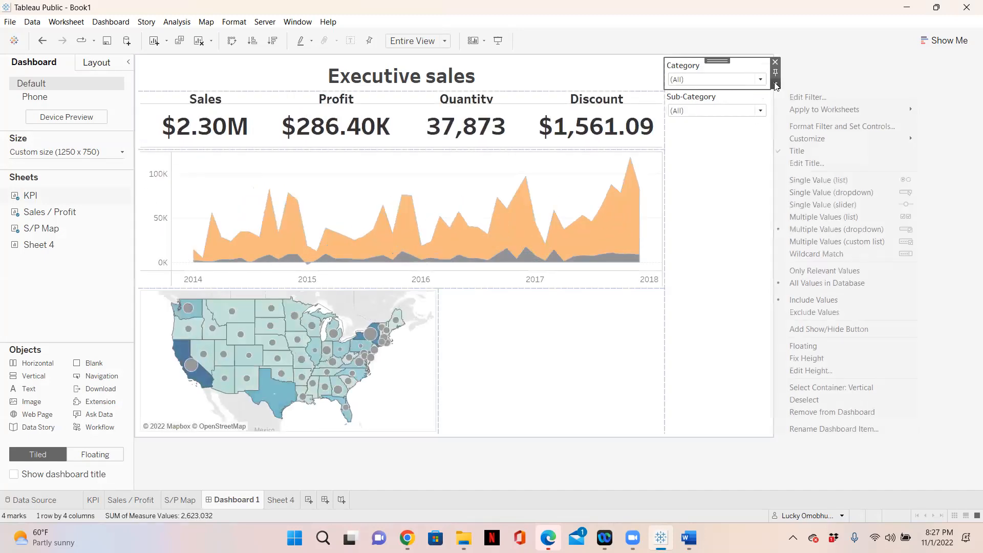
click(847, 272)
click(730, 102)
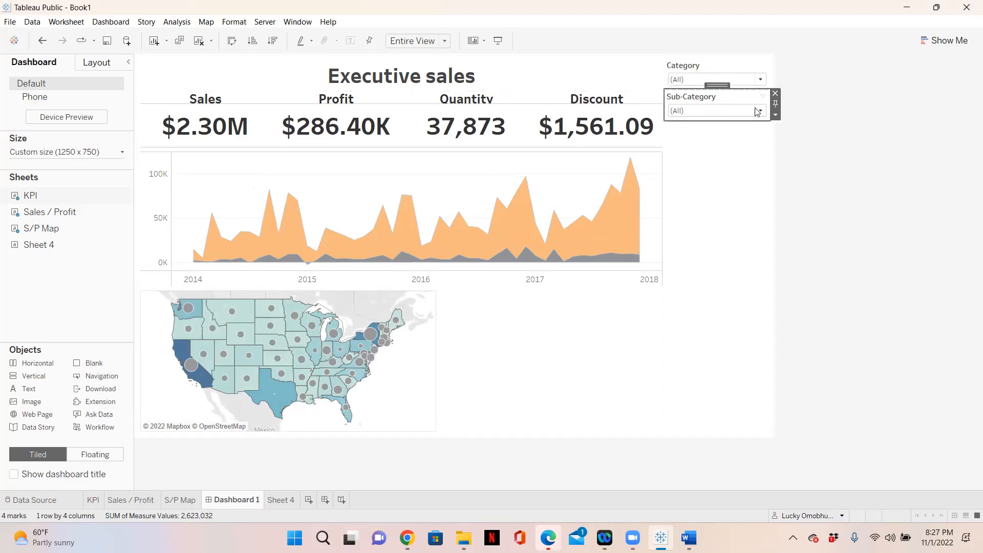
click(776, 115)
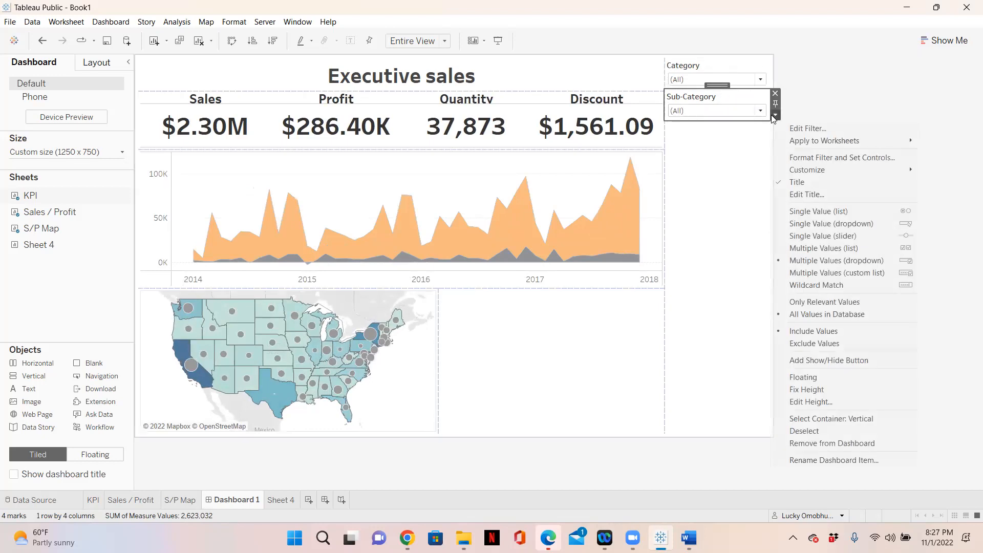
click(833, 303)
Limit the dashboard's Category filter to Furniture to test the relevant-values setting
click(750, 71)
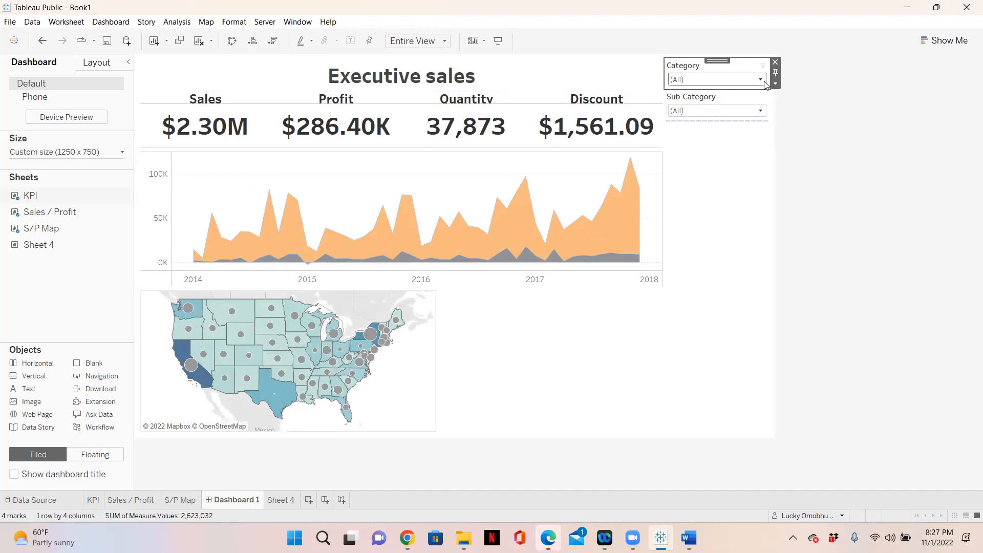
click(722, 80)
click(678, 104)
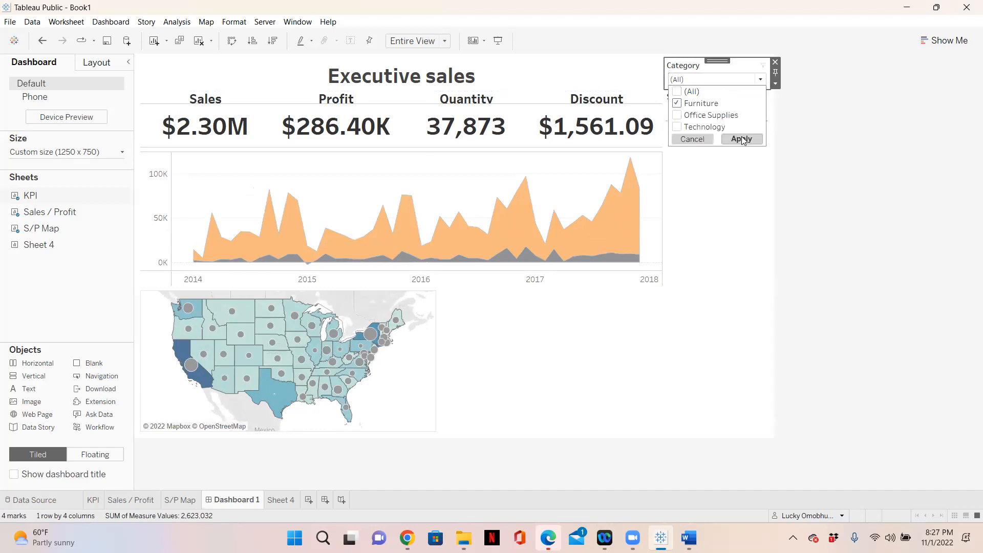
click(742, 140)
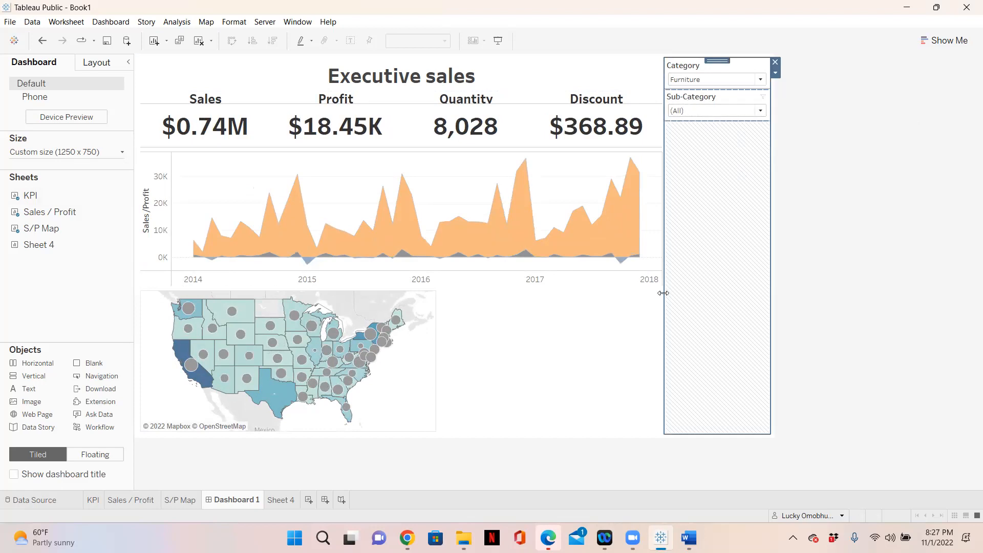
Compare the Furniture sub-categories in Sheet 4 with the dashboard's Sub-Category choices, and reset Category to all values
click(284, 500)
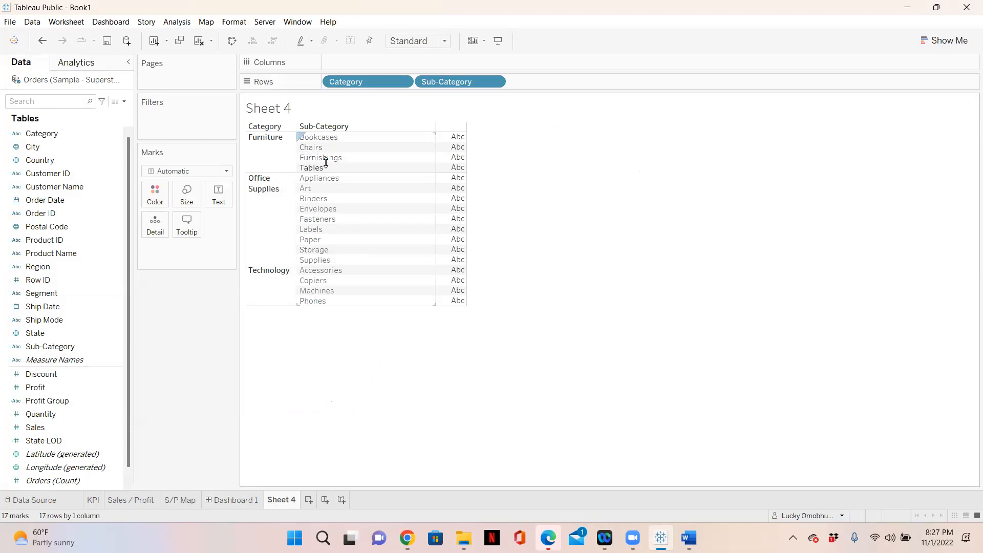
click(229, 500)
click(738, 102)
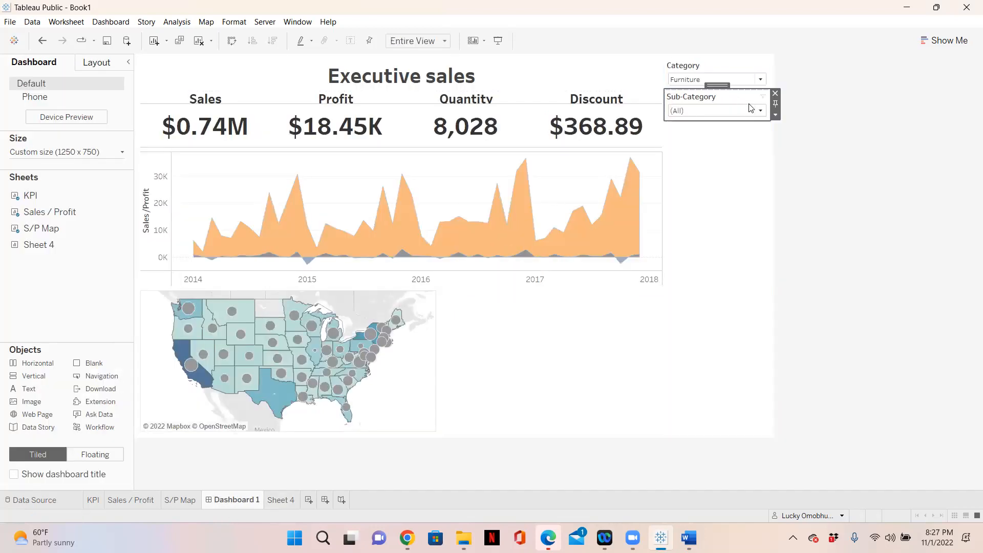
click(761, 111)
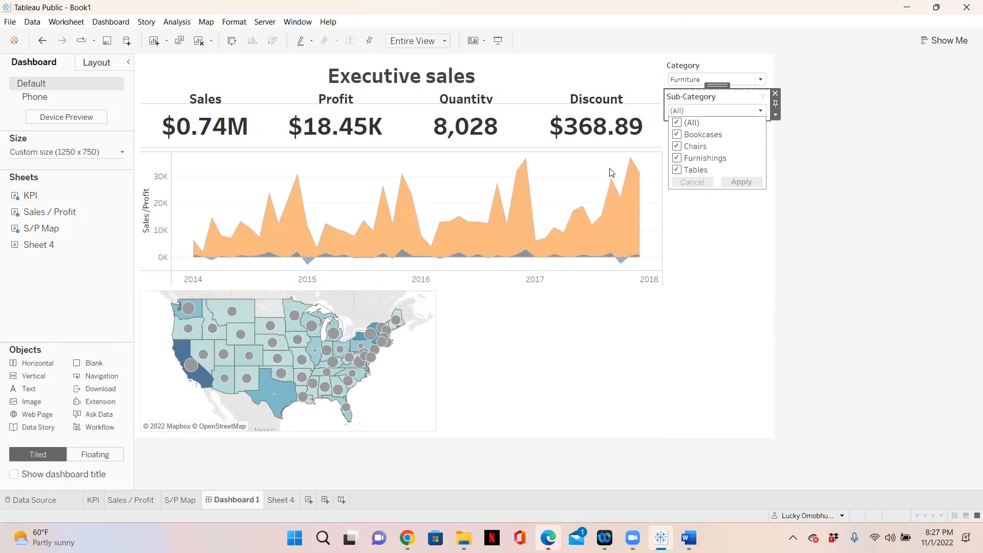
click(807, 106)
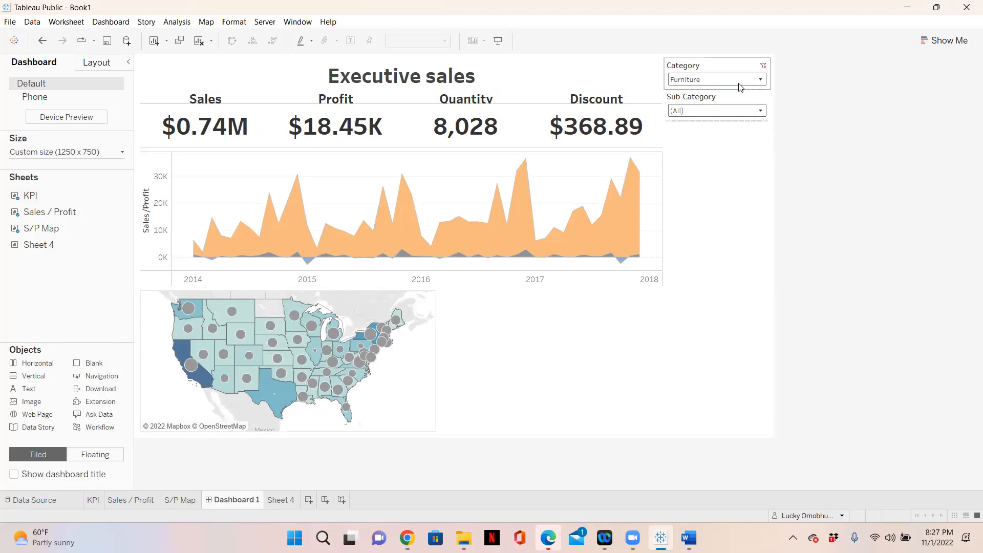
click(763, 67)
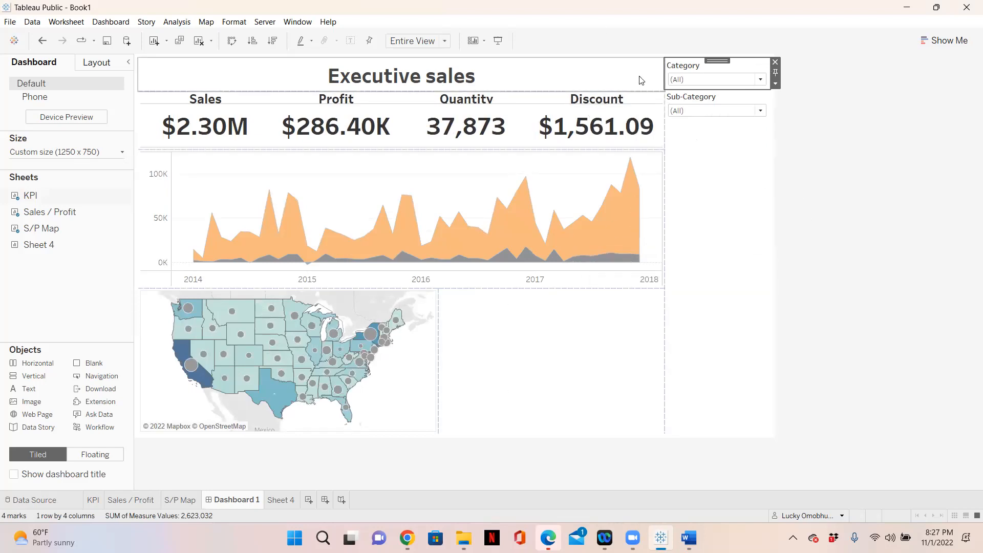
Add a Region filter to the dashboard from the KPI sheet and set it to offer only relevant values
click(653, 100)
click(654, 100)
click(670, 138)
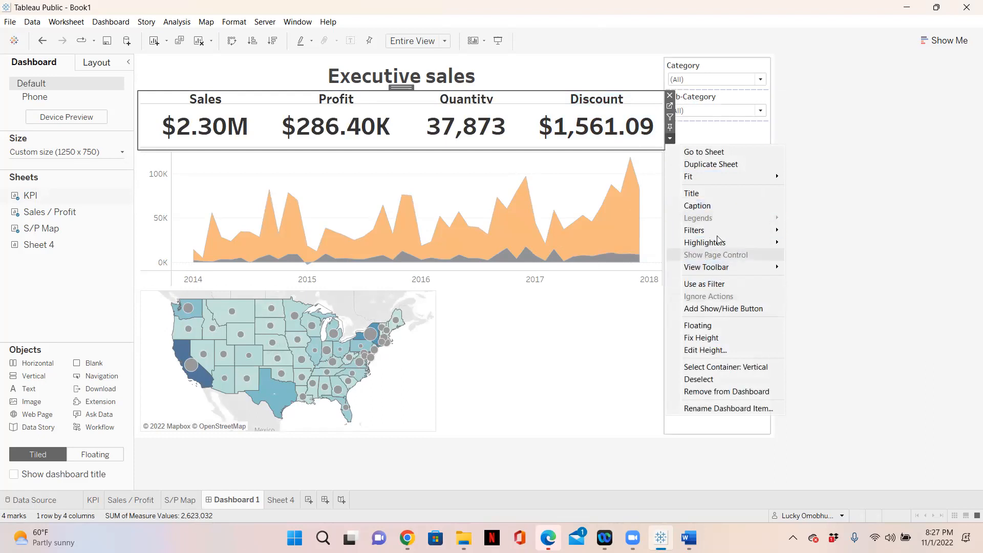
mouse_move(717, 232)
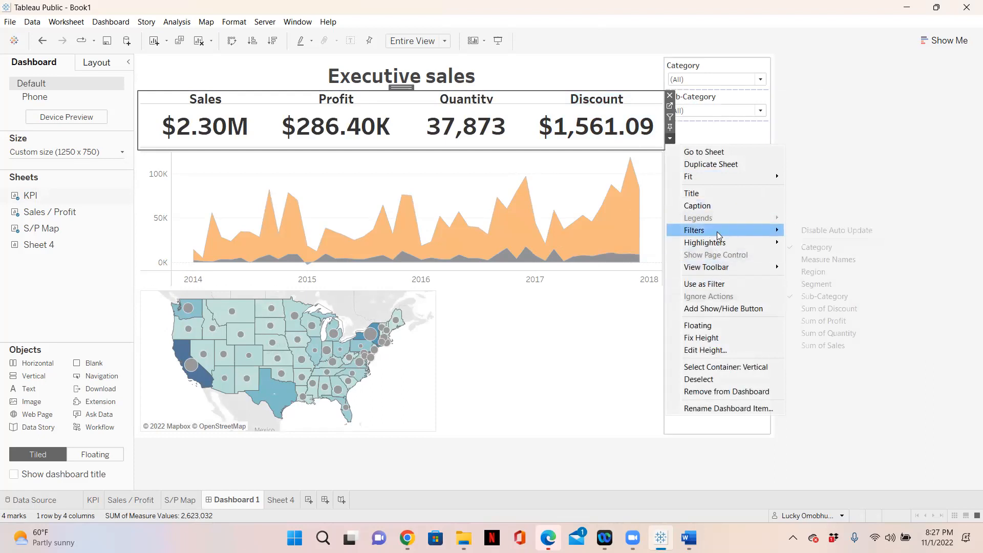
click(818, 278)
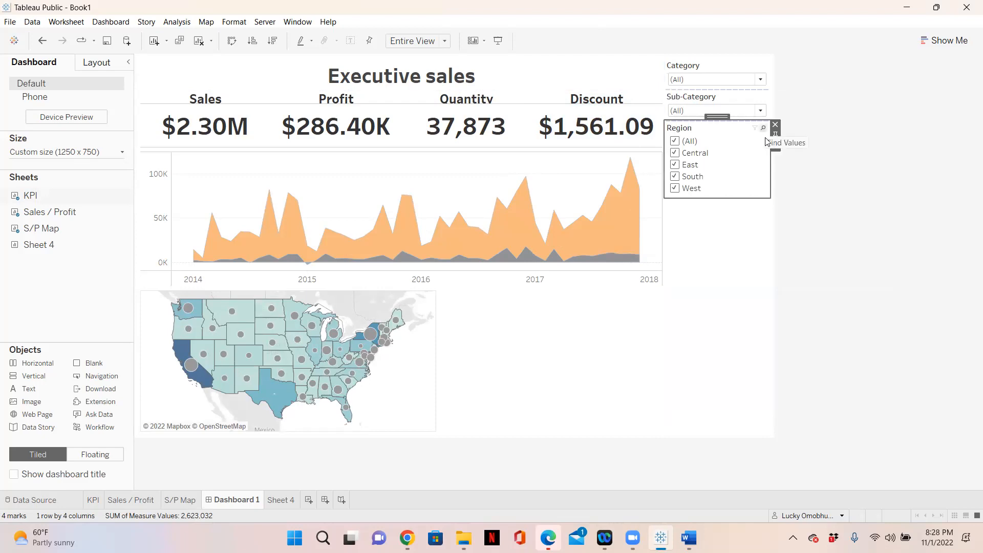
click(775, 146)
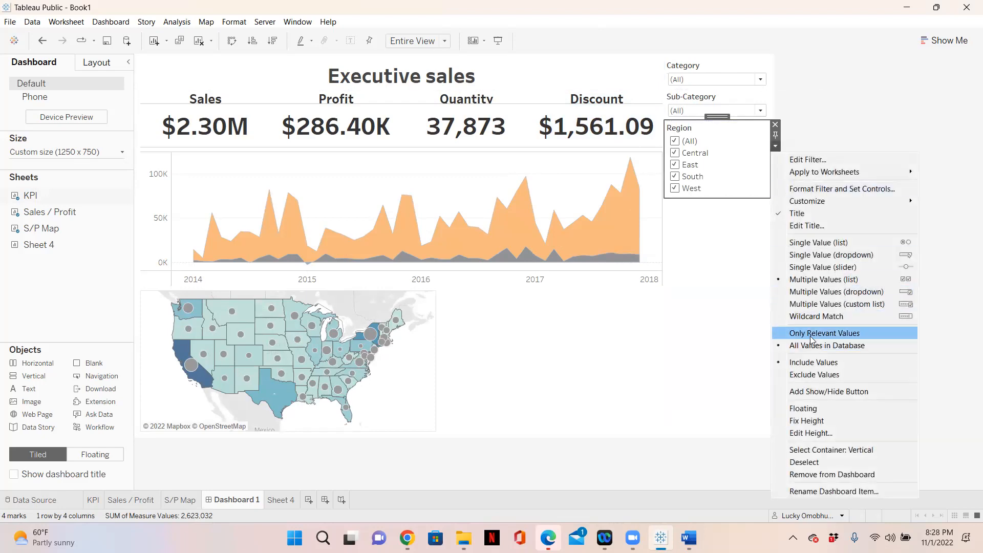
click(810, 334)
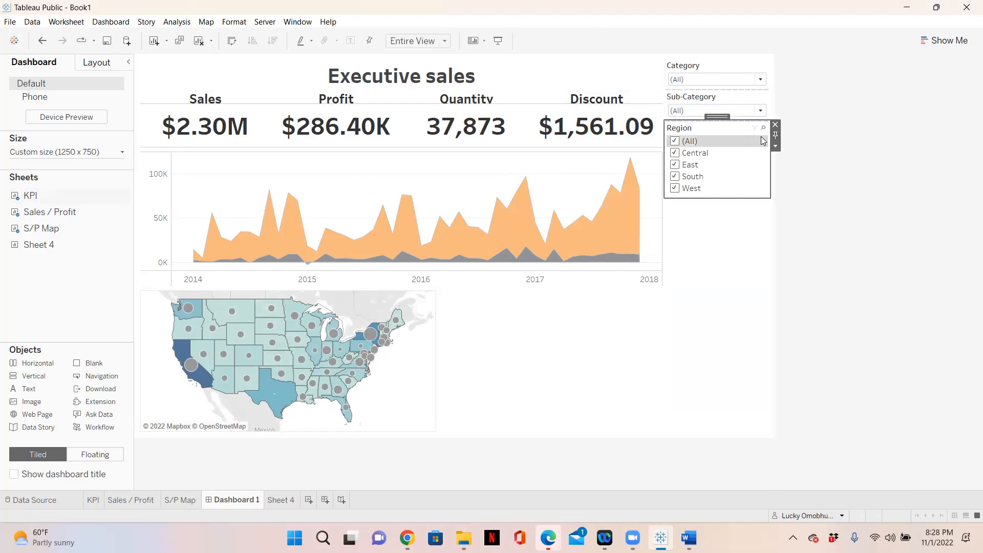
Give the Region filter an Apply button and display it as a multiple values dropdown
click(775, 146)
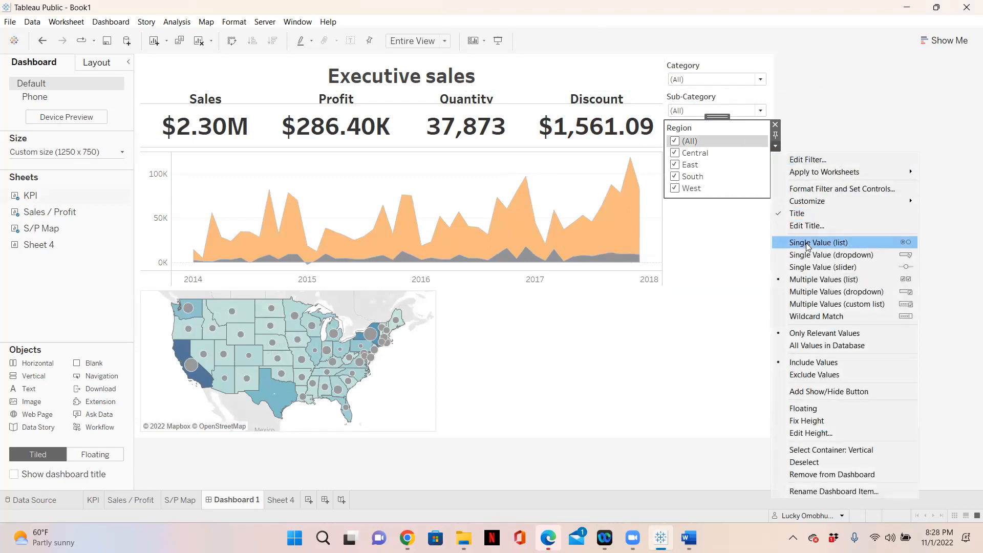
mouse_move(807, 203)
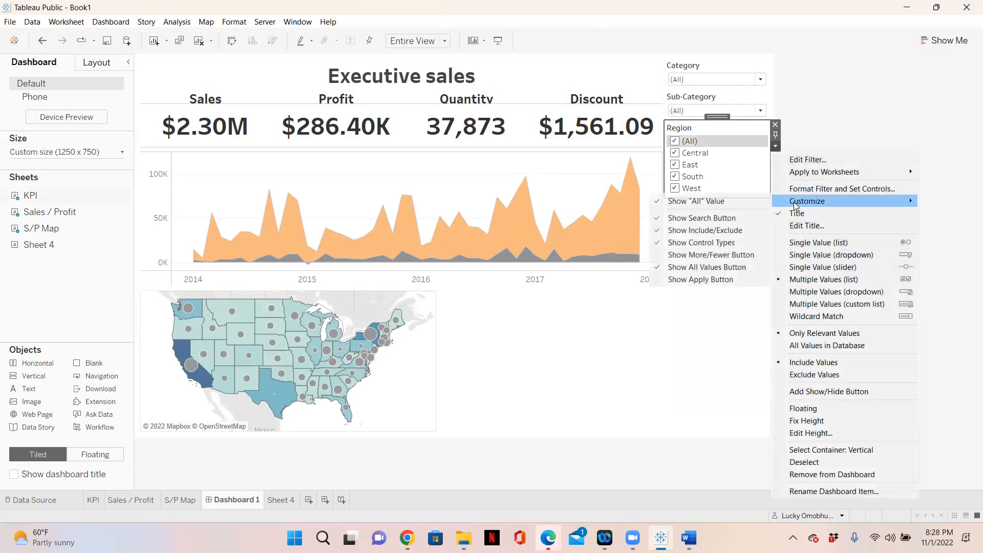
click(702, 280)
click(776, 146)
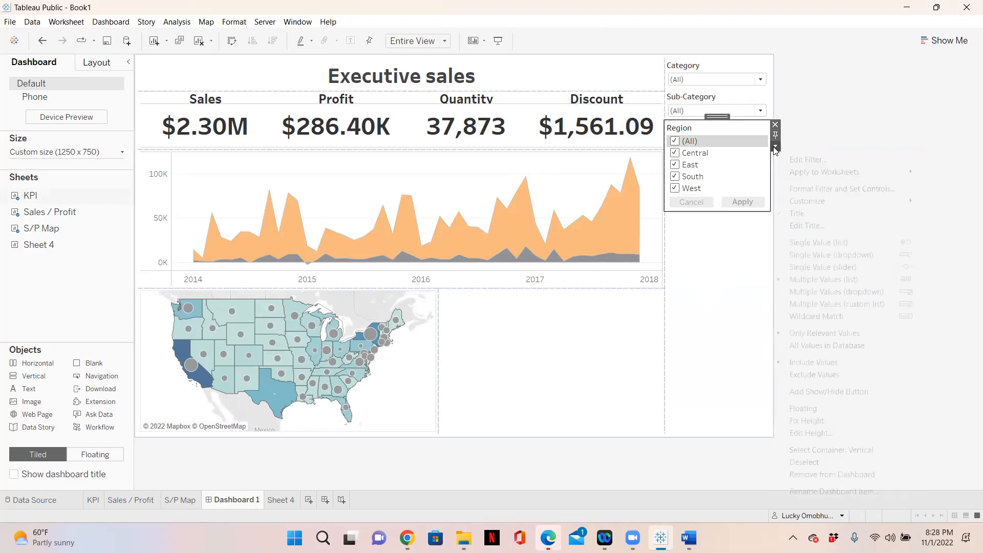
click(815, 292)
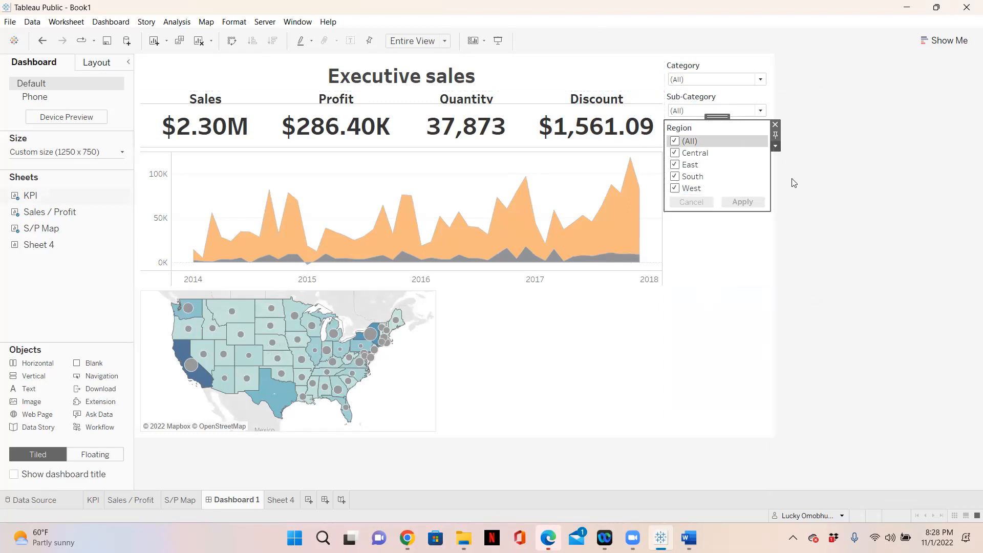
Apply the Region filter to all worksheets on the dashboard, adding Sales / Profit and S/P Map
click(775, 146)
mouse_move(795, 171)
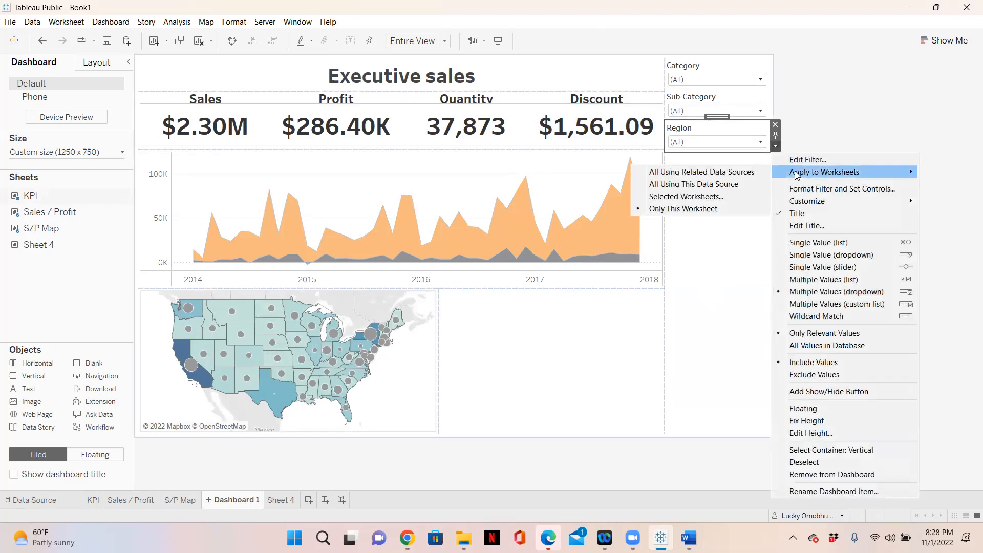
click(724, 196)
click(349, 322)
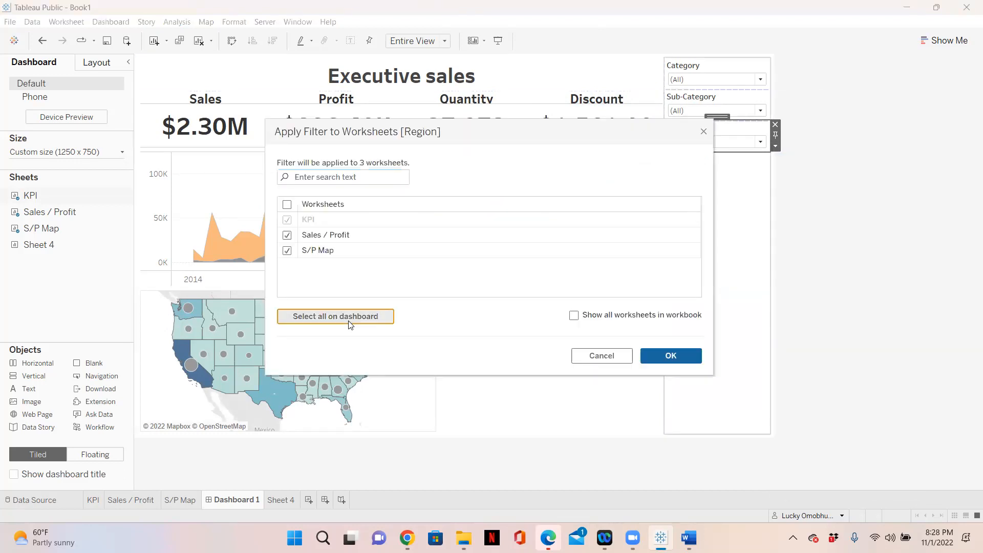
click(665, 356)
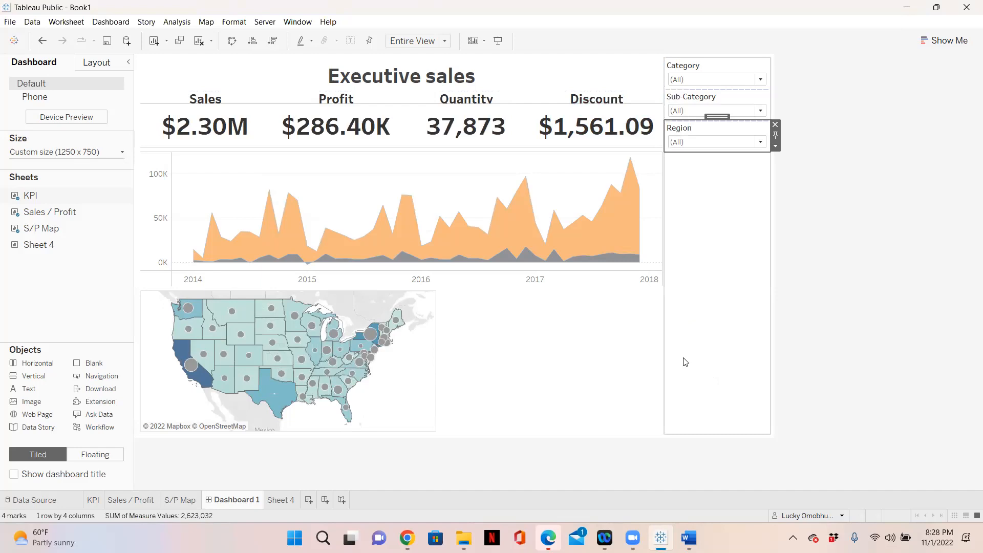
Try the Region filter as a single value list, and restore the multiple values dropdown with all regions selected
click(776, 149)
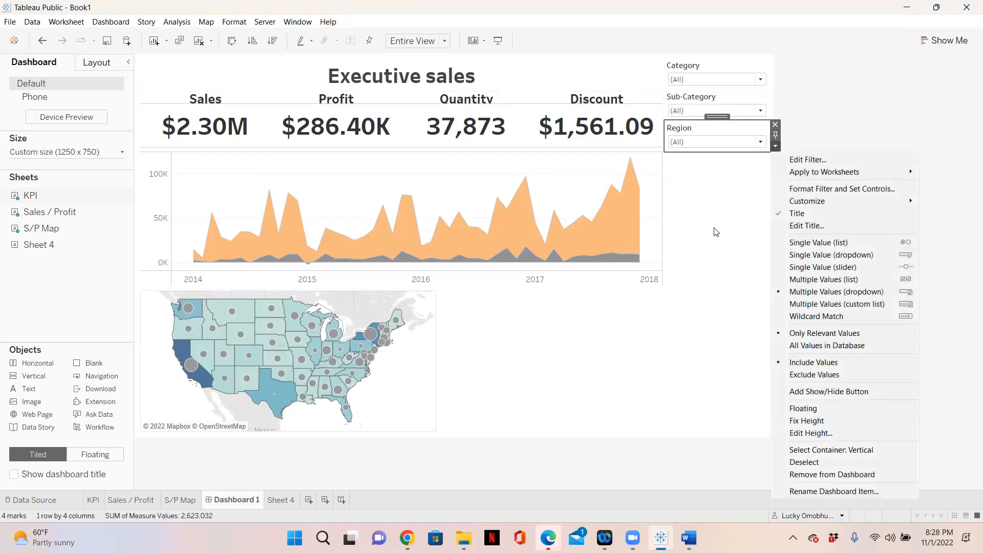
click(805, 242)
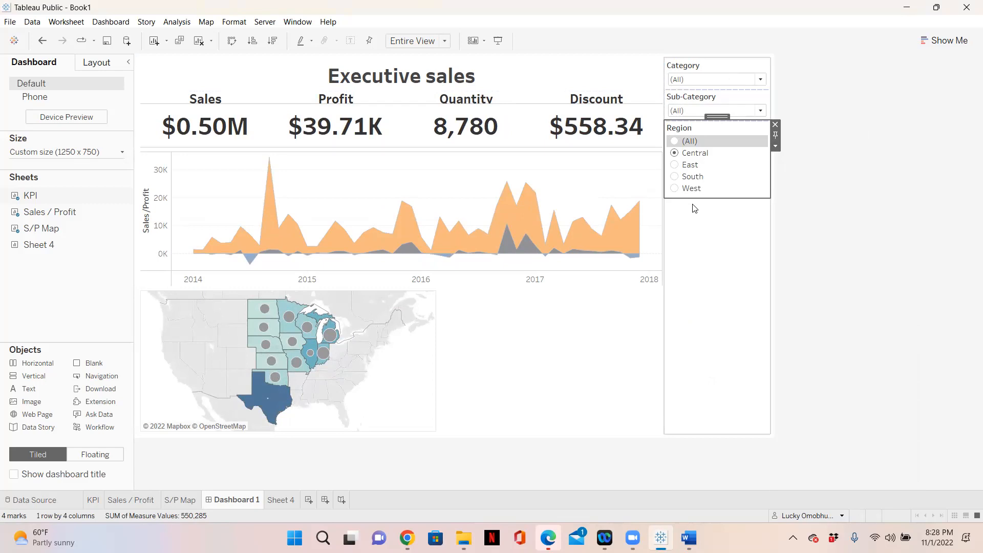
click(775, 146)
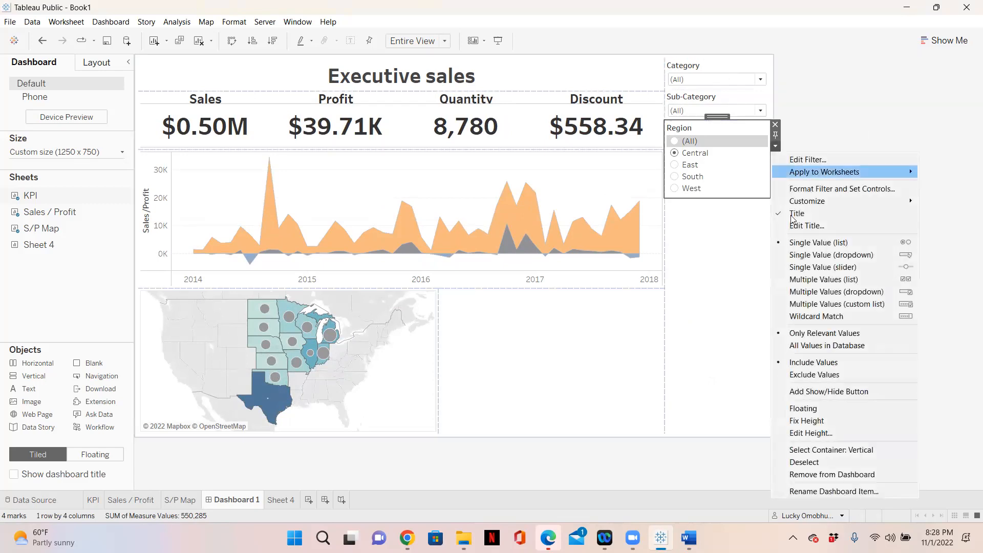
click(814, 292)
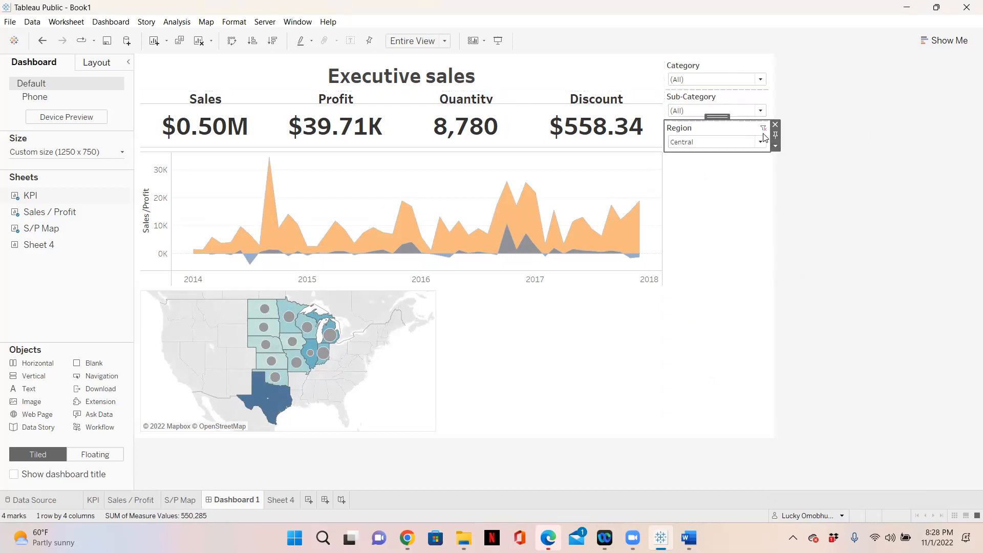
click(764, 128)
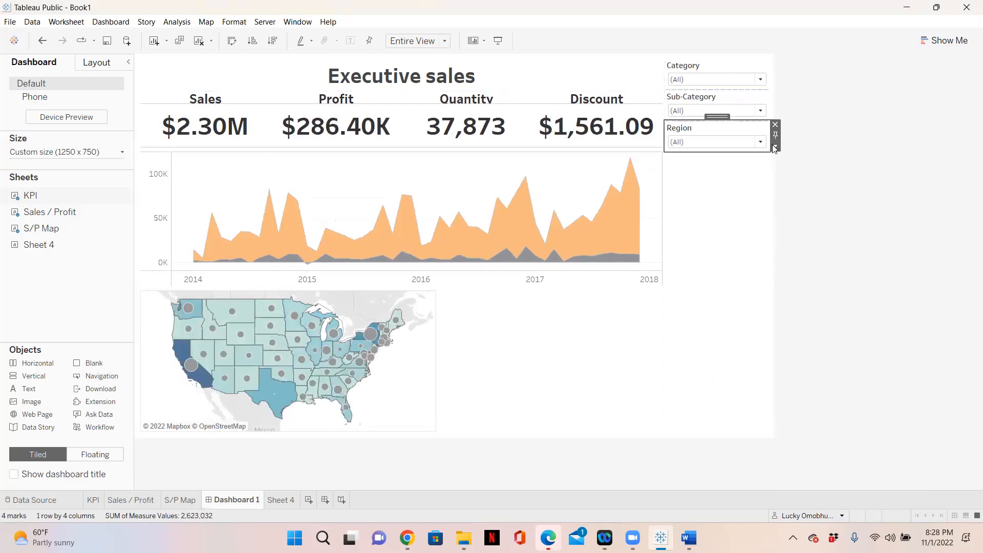
Check the choices offered in the Region filter's dropdown and close it without changing the selection
click(776, 148)
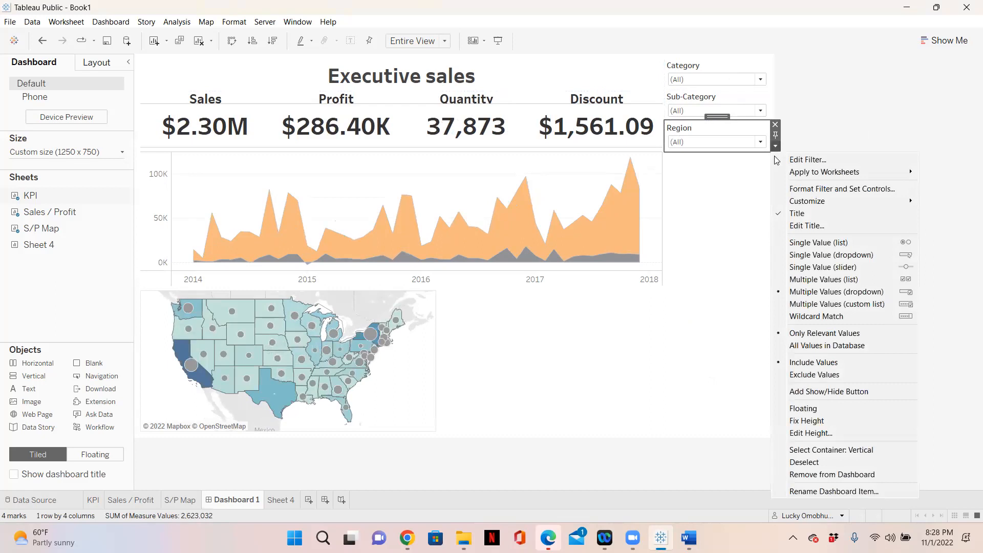
click(761, 143)
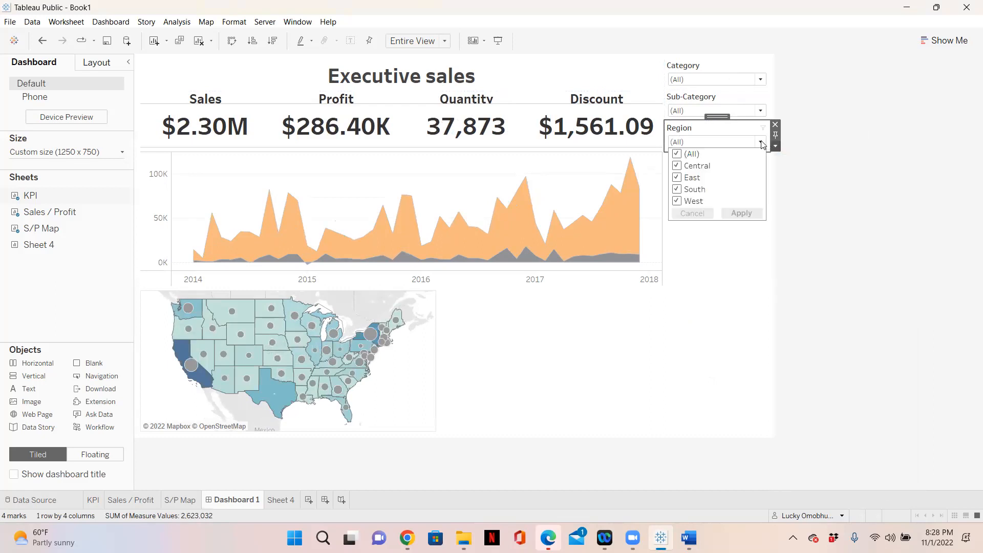
click(789, 158)
click(595, 176)
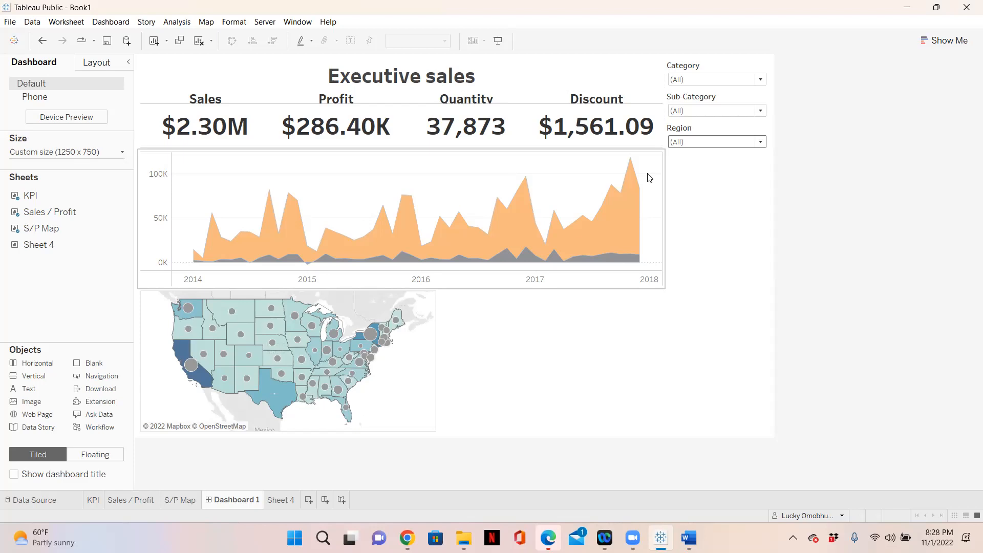
mouse_move(629, 226)
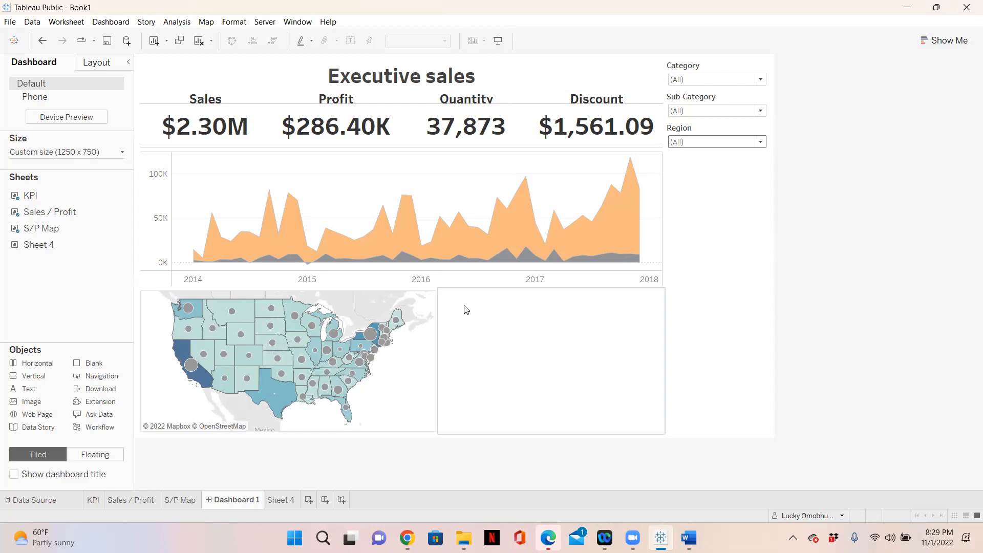
key(Delete)
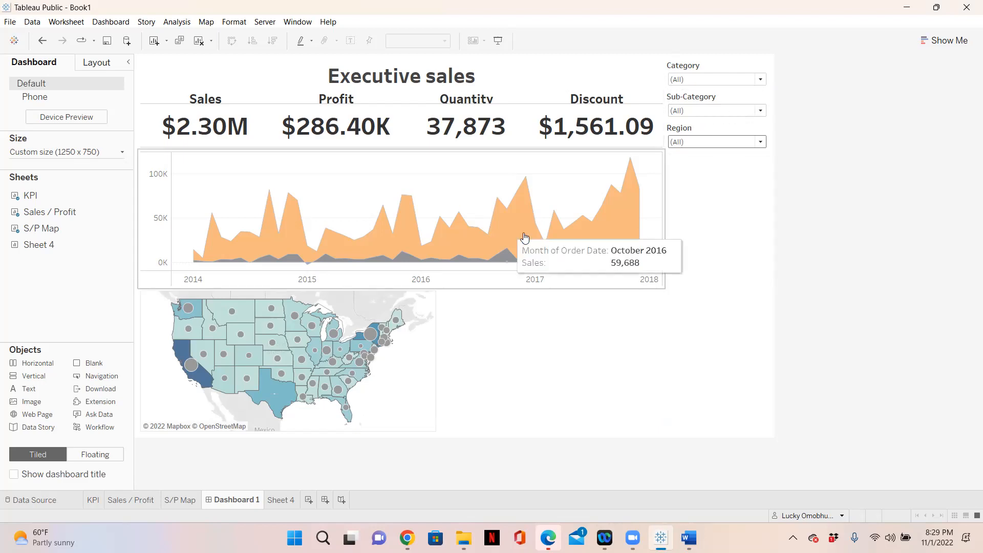
Add a Segment filter to the dashboard from the KPI sheet
click(663, 114)
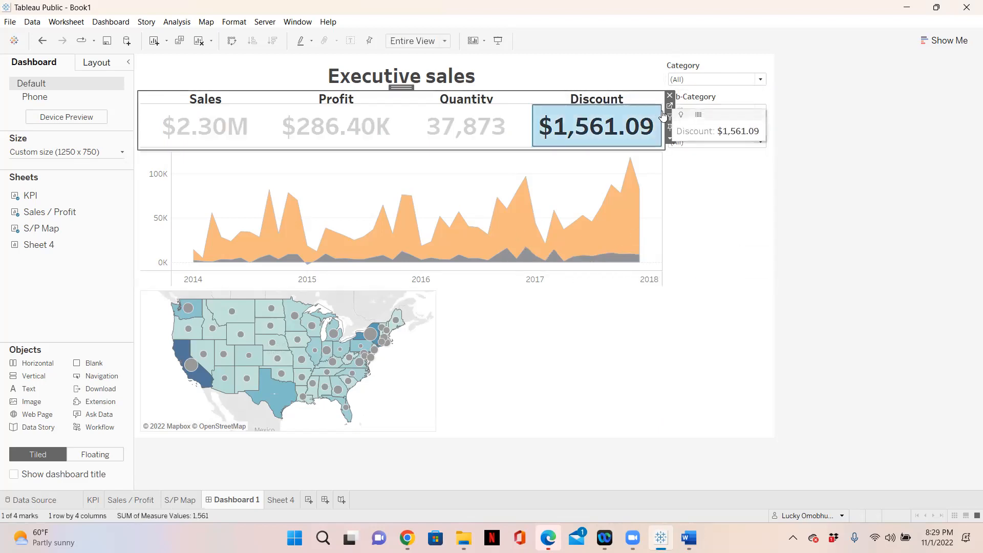
click(671, 139)
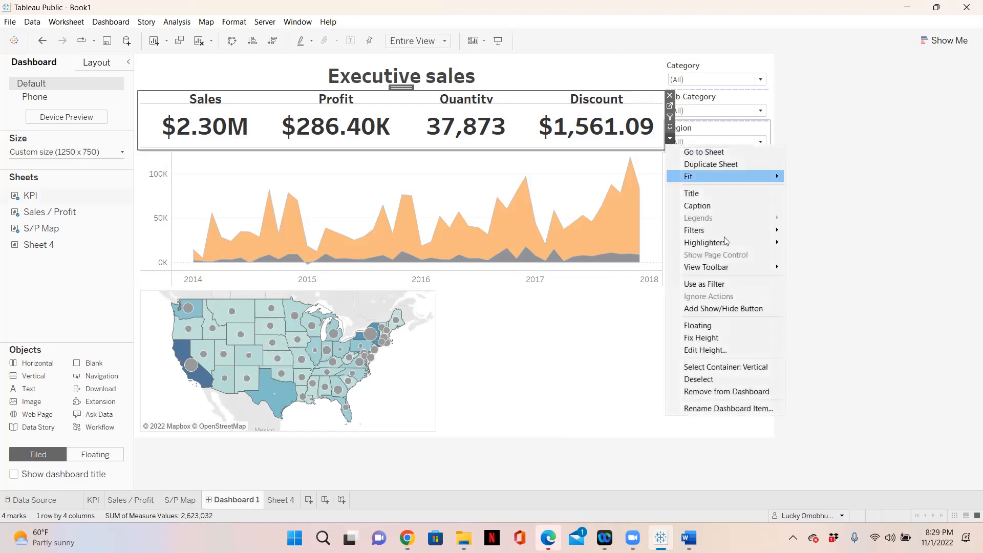
mouse_move(722, 230)
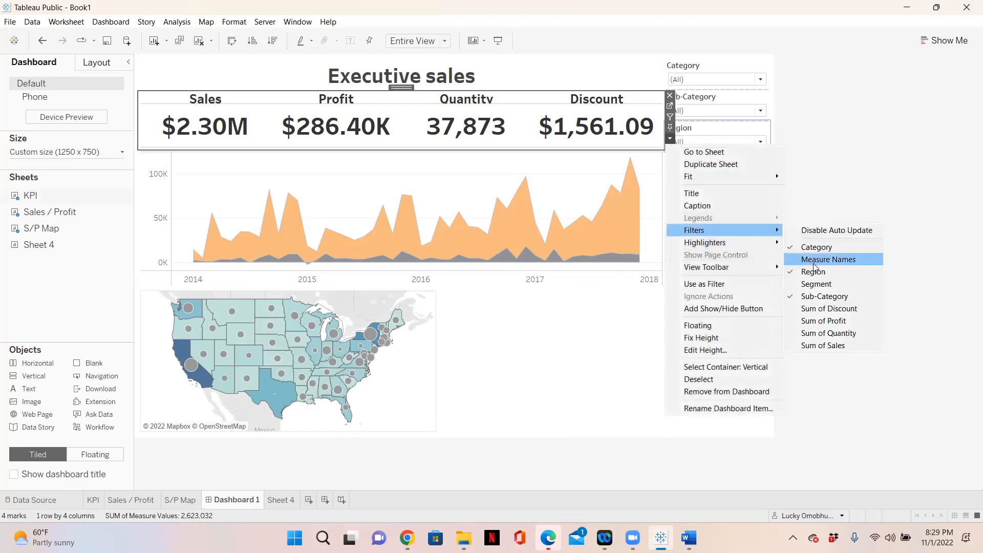
click(819, 284)
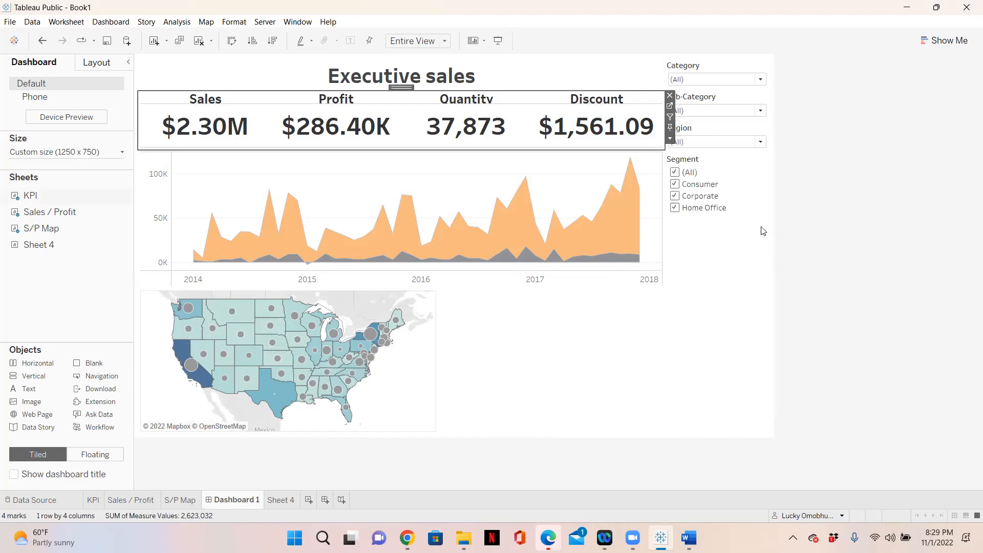
Give the Segment filter an Apply button and set it to offer only relevant values
click(750, 177)
click(776, 178)
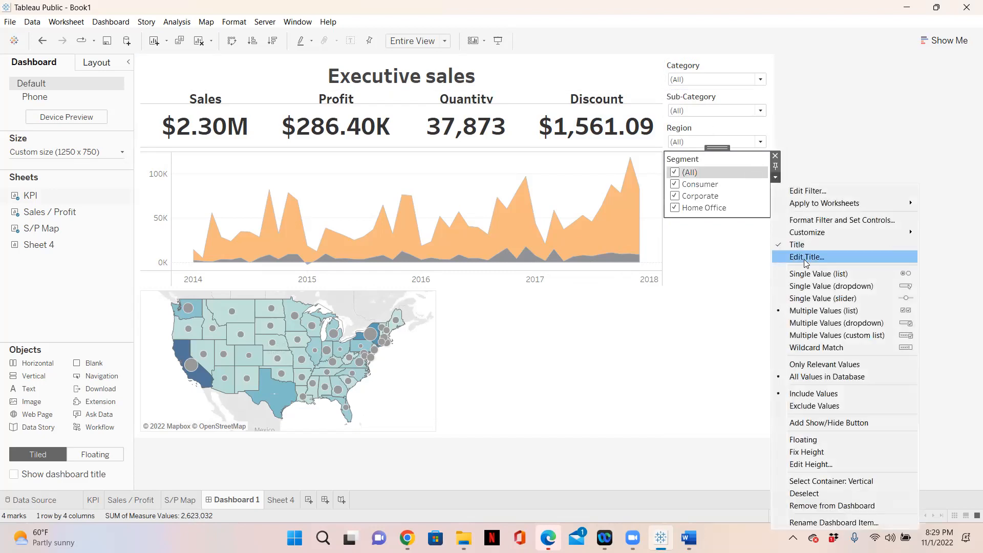
mouse_move(815, 232)
click(726, 311)
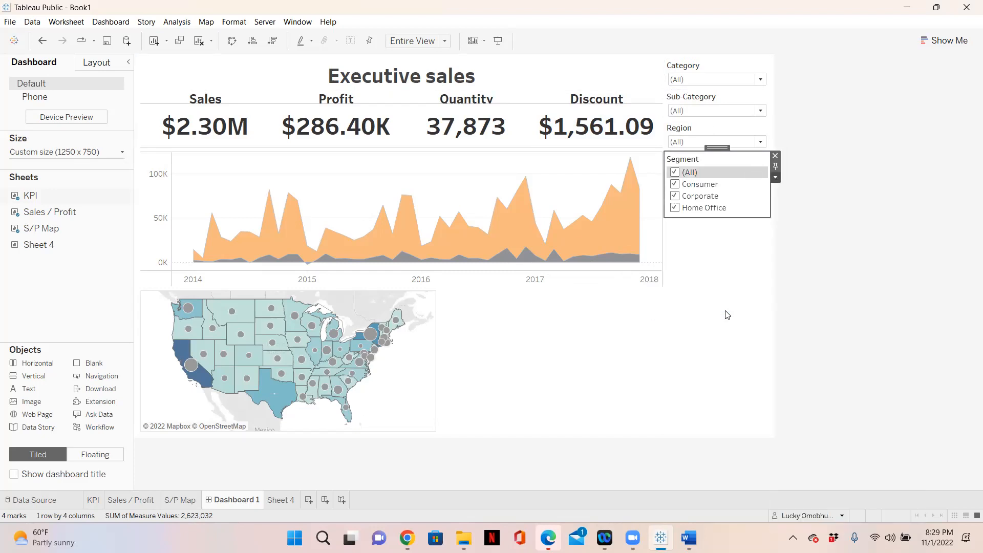
click(776, 178)
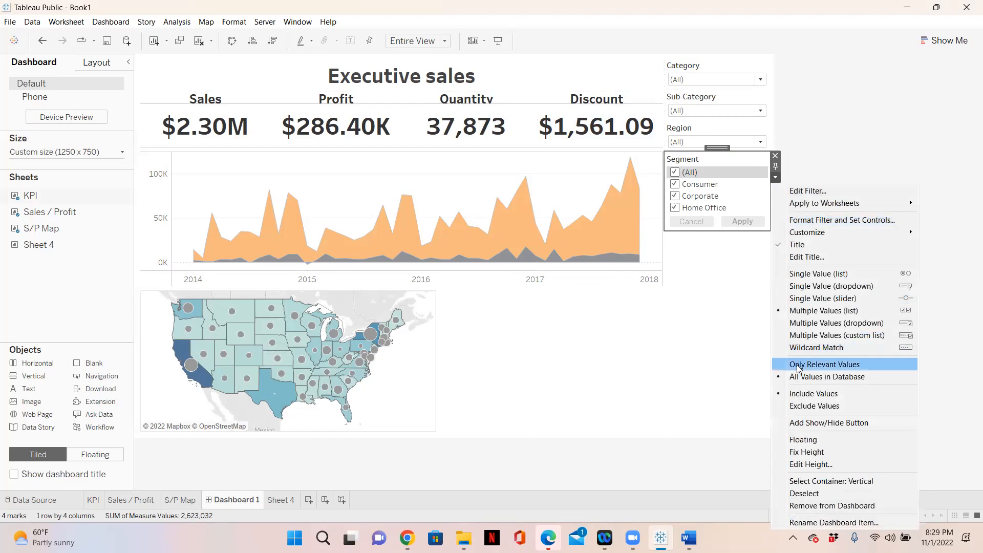
click(825, 364)
Apply the Segment filter to all worksheets on the dashboard, adding Sales / Profit and S/P Map
click(776, 175)
mouse_move(825, 203)
click(722, 222)
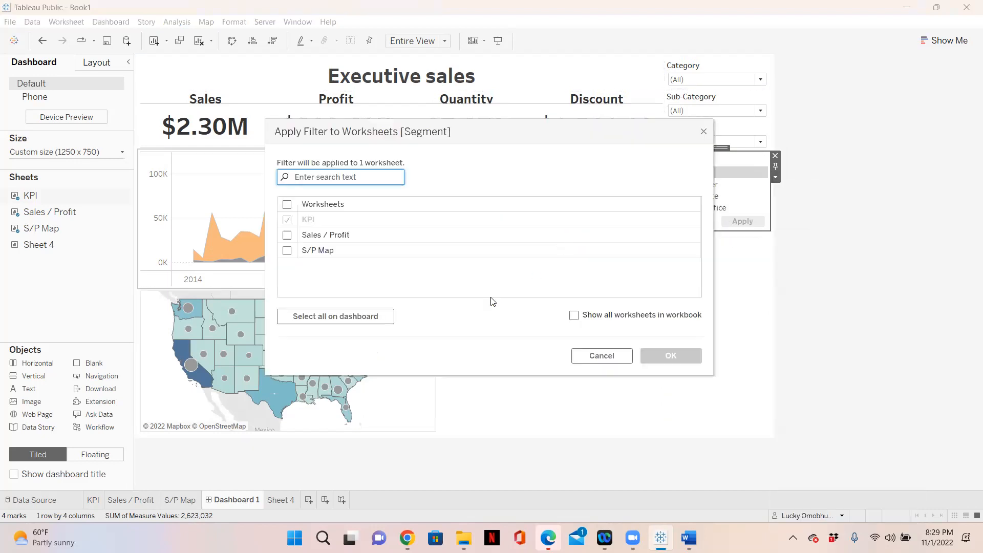
click(363, 316)
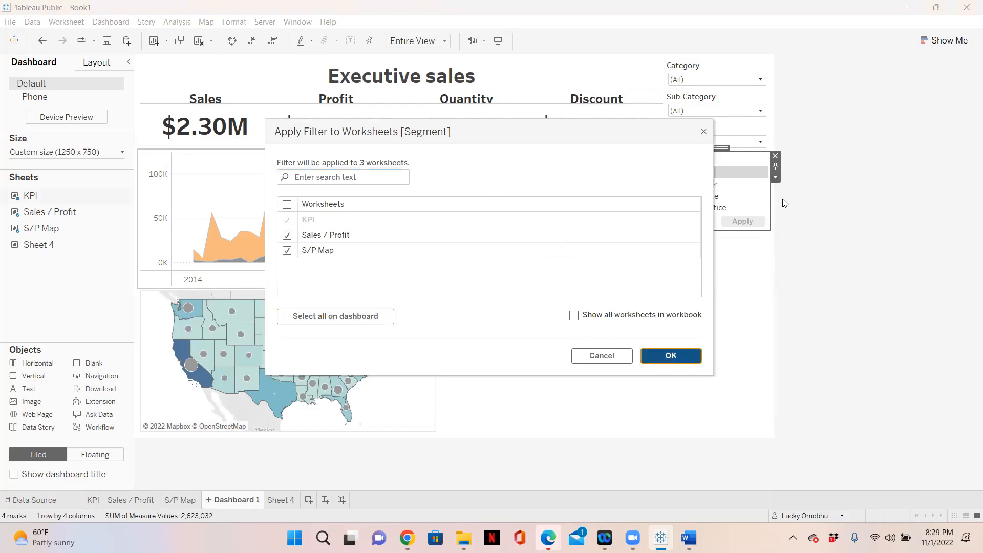
key(Return)
Display the Segment filter as a multiple values dropdown
click(776, 176)
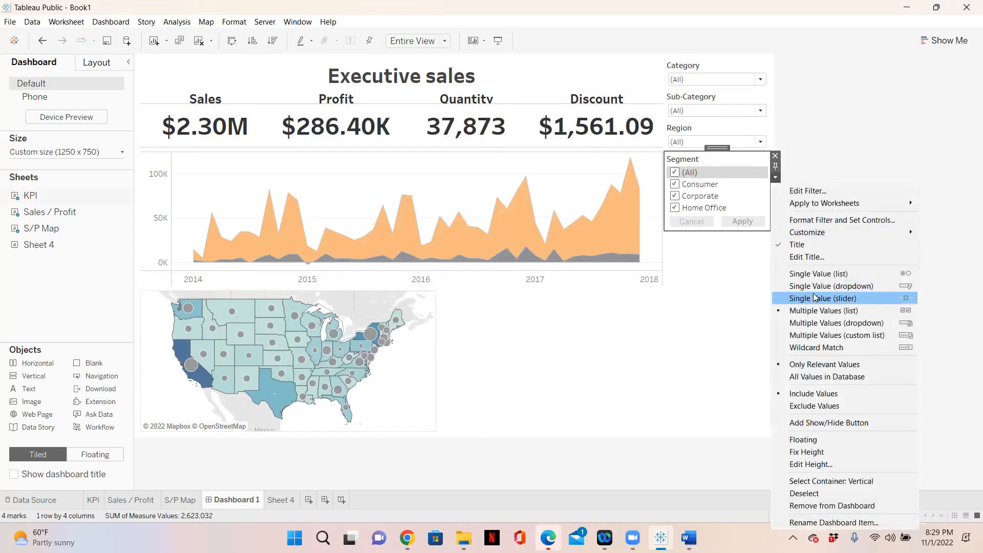
click(818, 323)
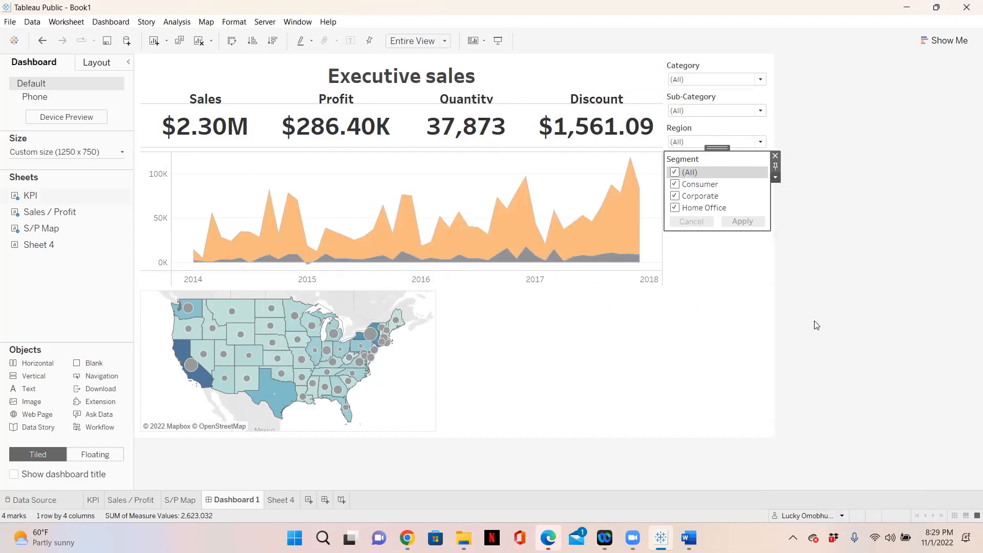
click(849, 243)
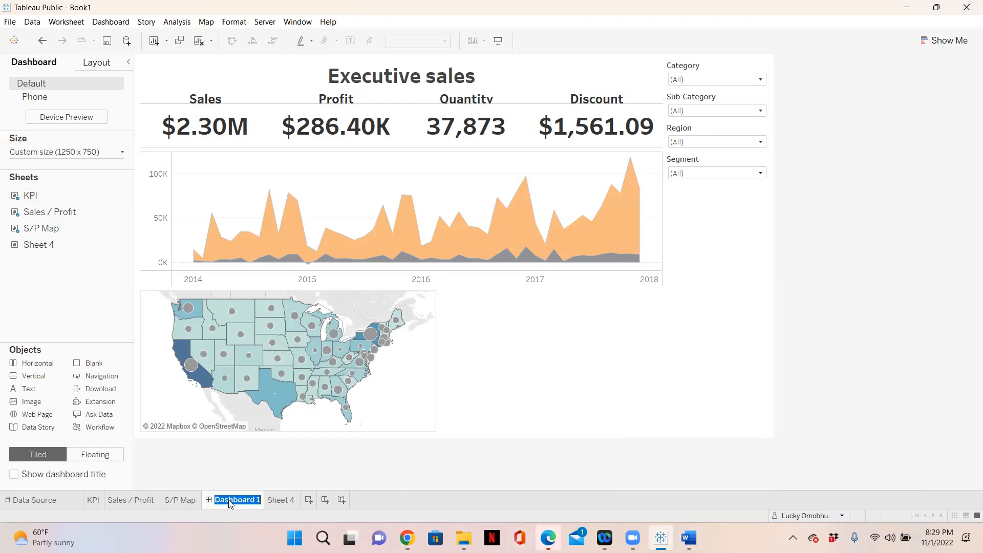
Rename the Dashboard 1 sheet as Executive sales
key(BackSpace)
text(Executive sales)
key(Return)
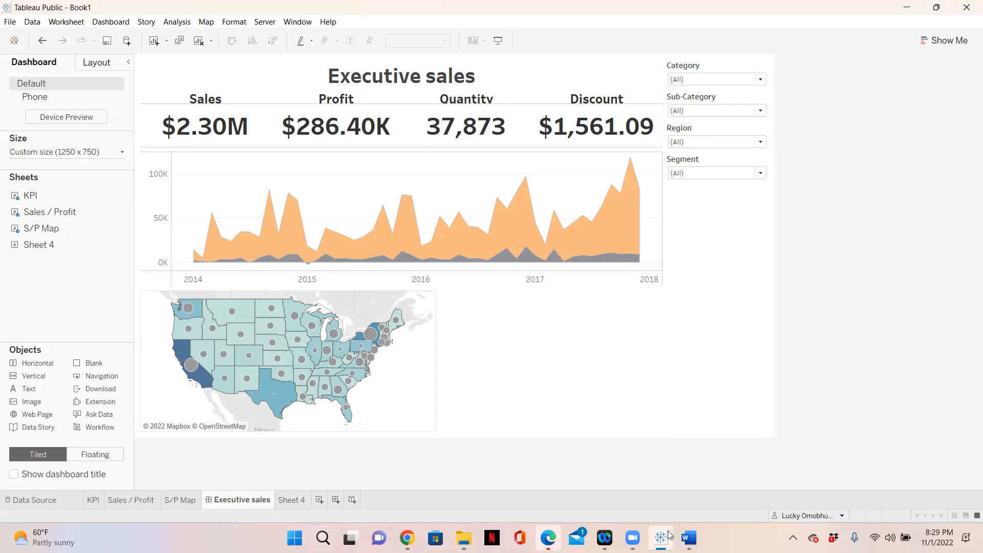
Switch to Word to review the general, charts pane and business requirements, and return to the Tableau dashboard
click(689, 537)
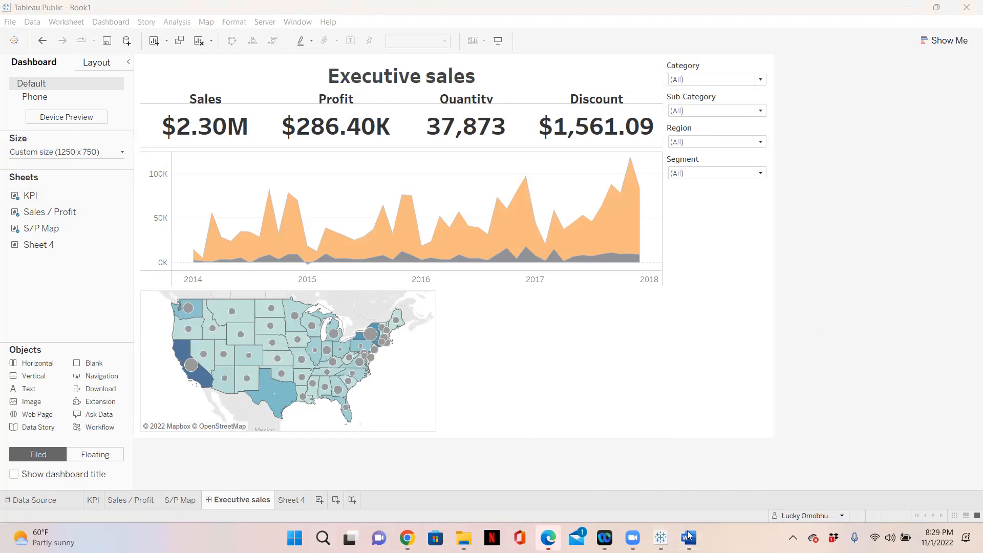
scroll(404, 368, down, 1)
scroll(404, 368, down, 1)
scroll(403, 368, up, 4)
scroll(403, 368, down, 2)
scroll(405, 367, up, 4)
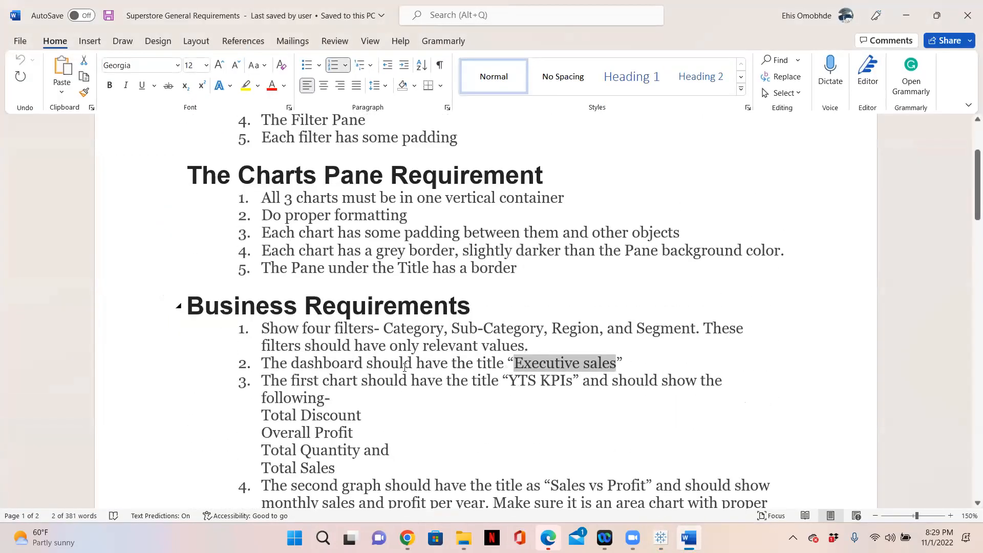
scroll(405, 366, up, 4)
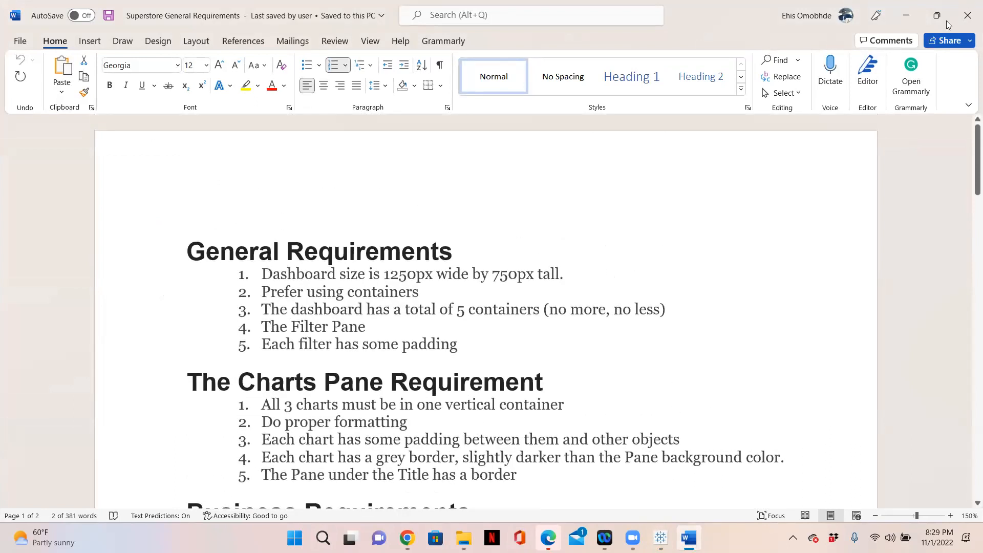
click(906, 15)
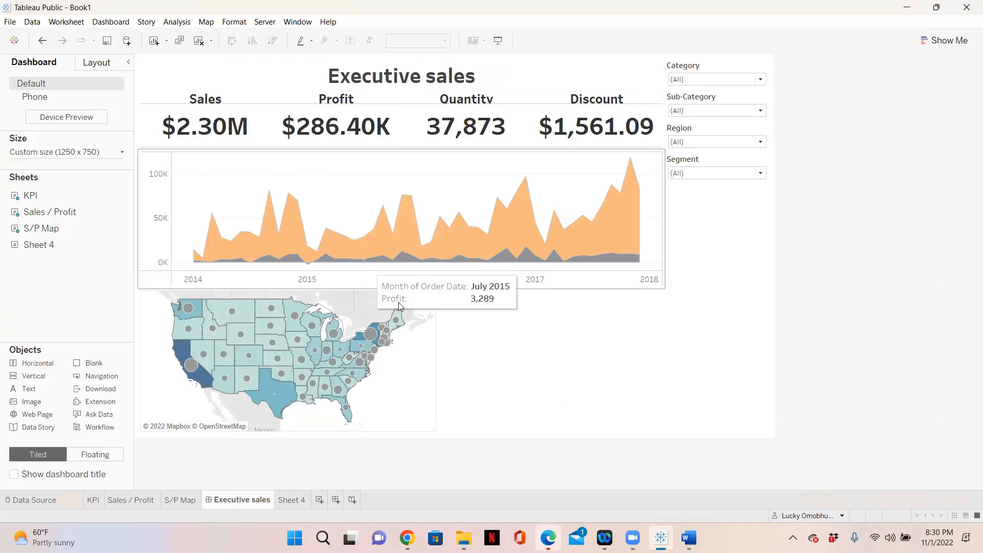
Set the outer padding of the Sales / Profit chart to 10 on all sides
click(151, 154)
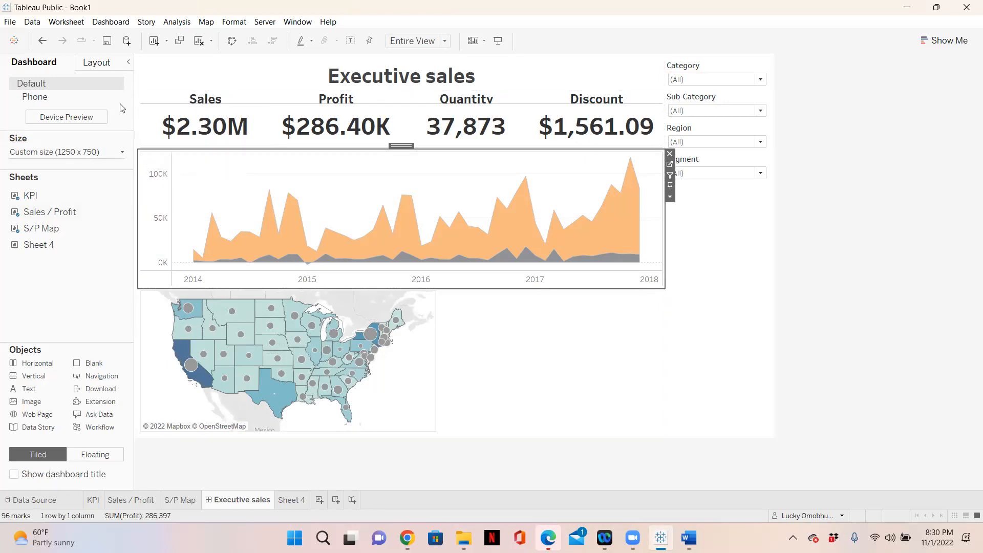
click(97, 62)
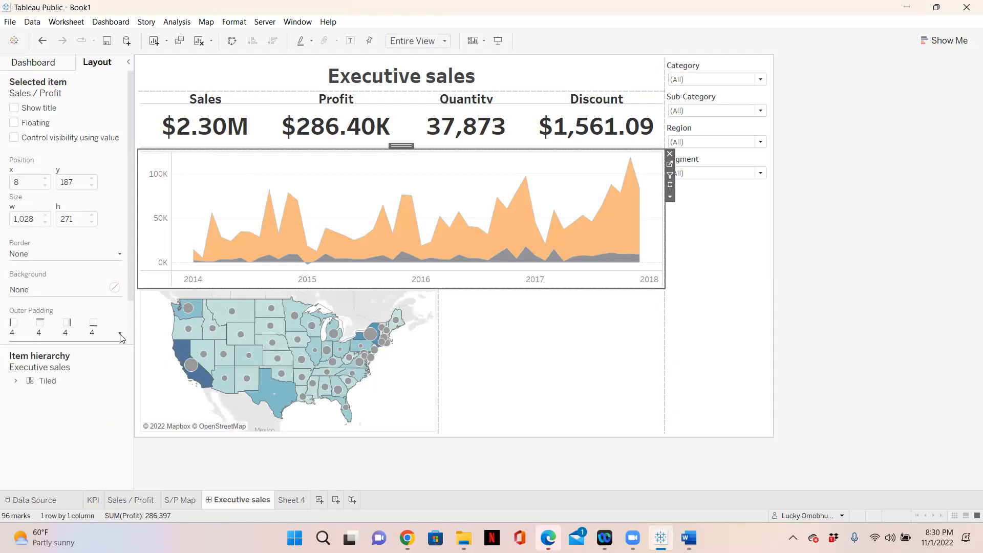
drag(131, 291, 126, 340)
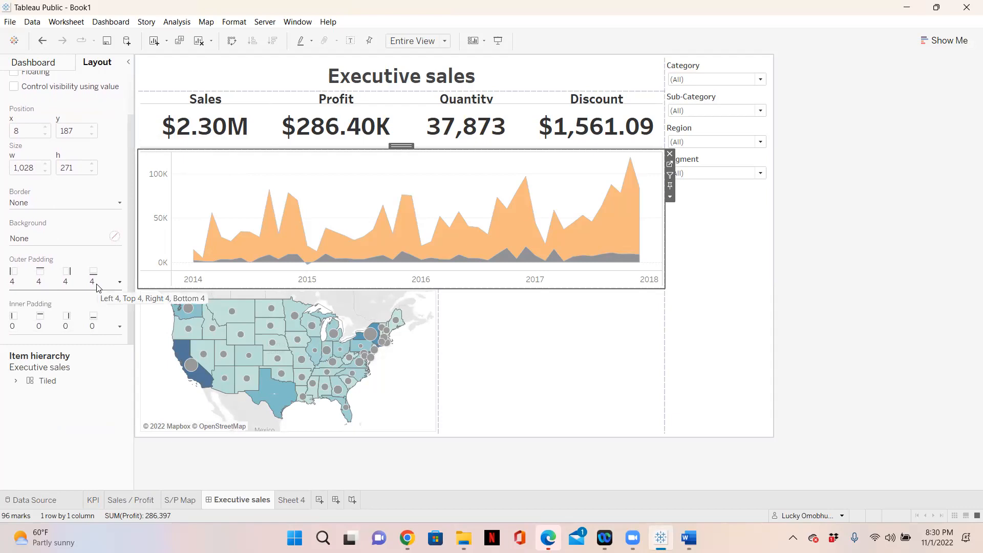
click(119, 282)
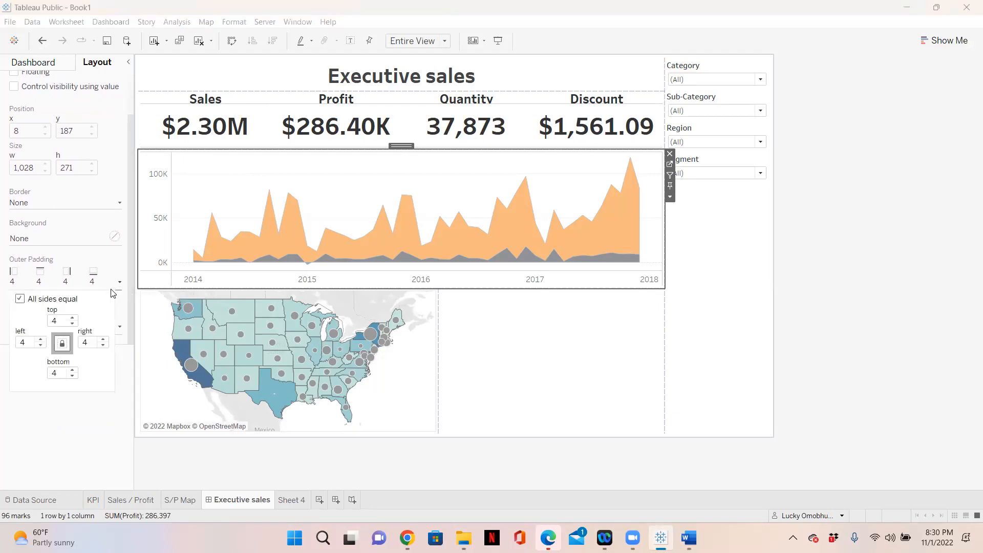
text(10)
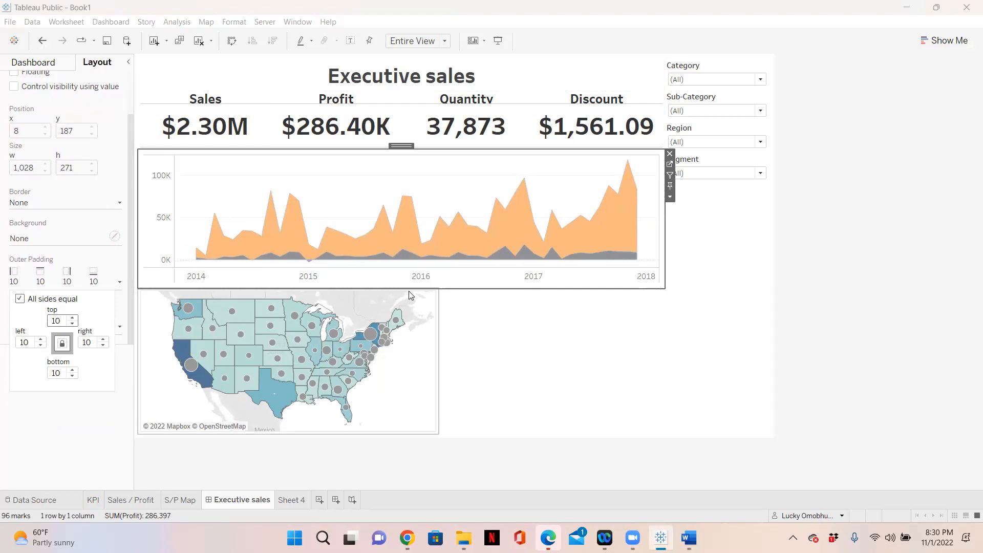
Undo the last outer padding changes on the Sales / Profit chart, deselect it and show the dashboard's sheets and objects
mouse_move(629, 192)
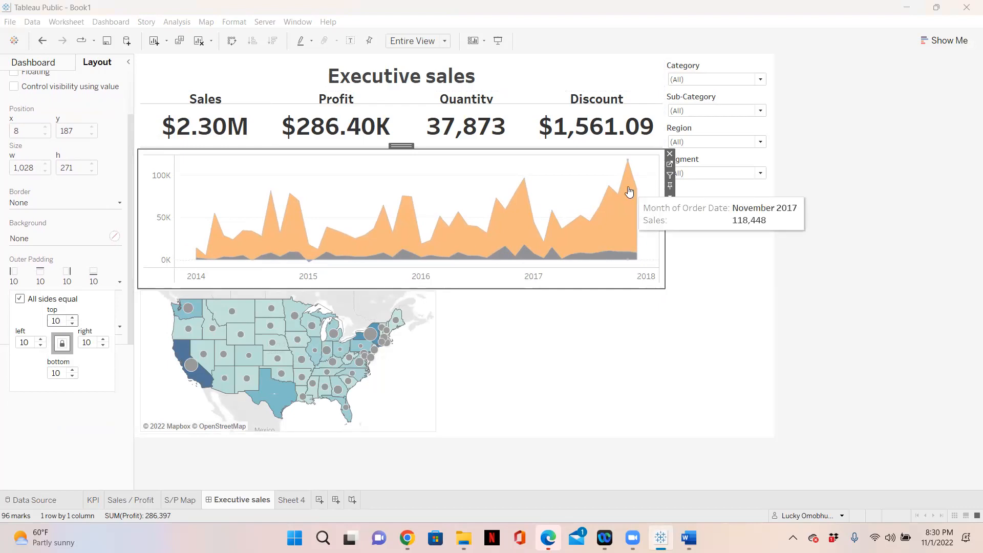
text(2)
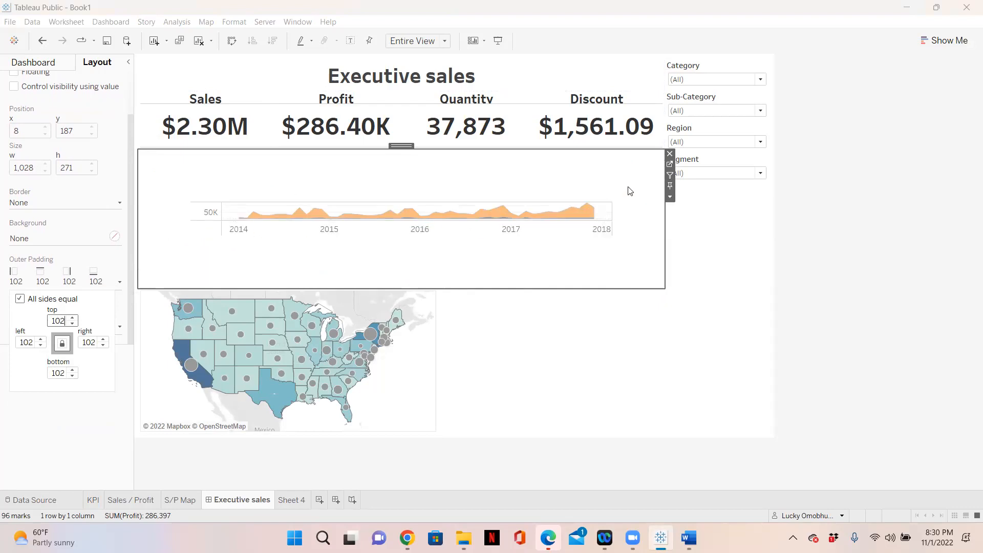
key(ctrl+z)
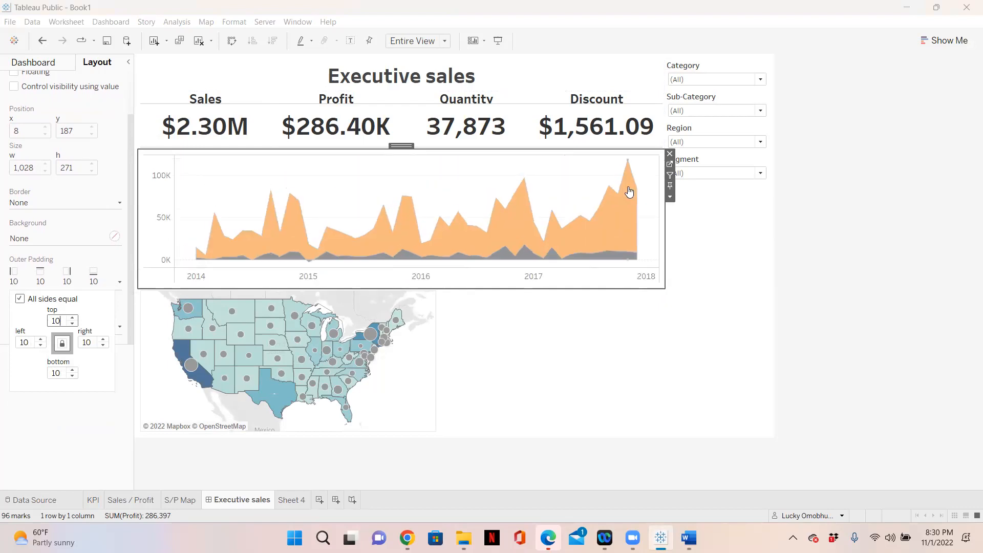
key(ctrl+z)
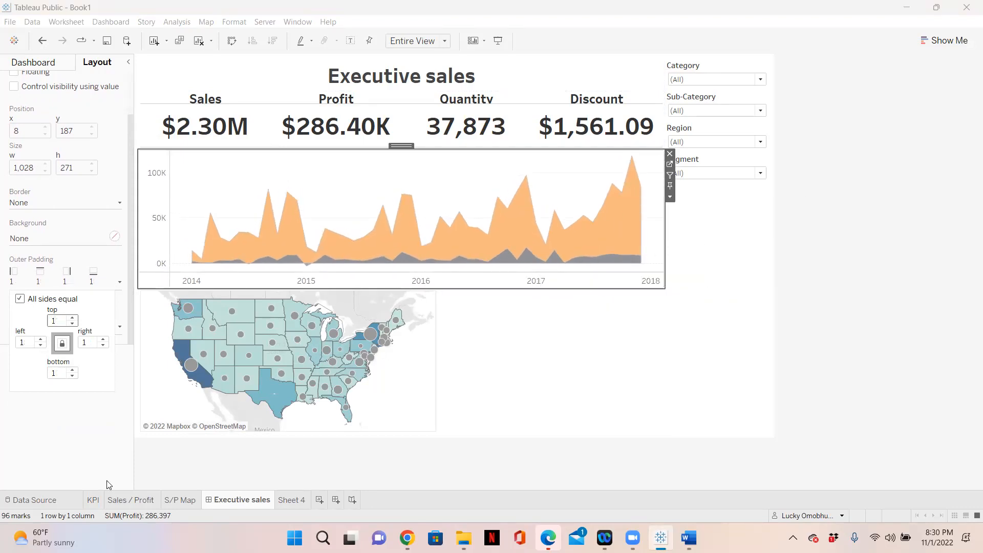
click(91, 452)
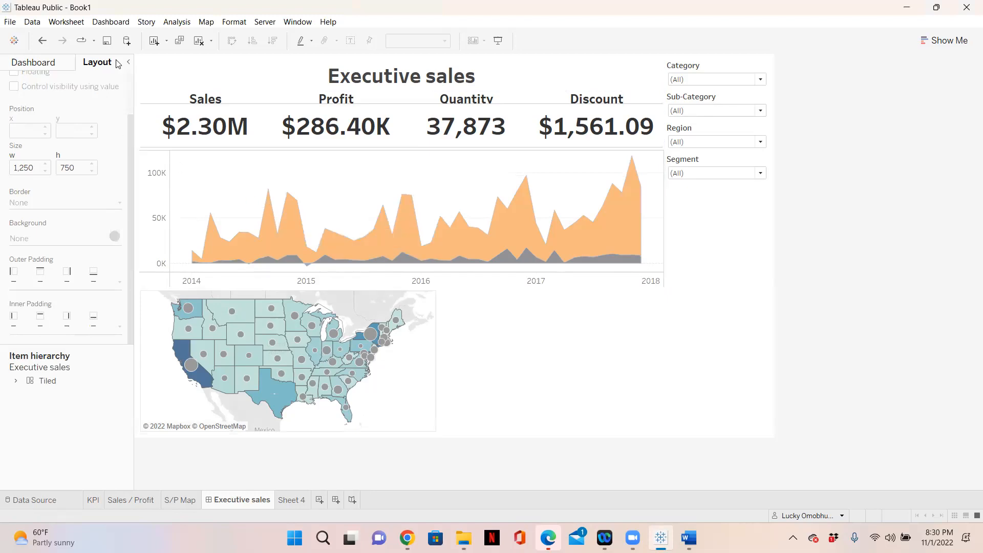
click(38, 68)
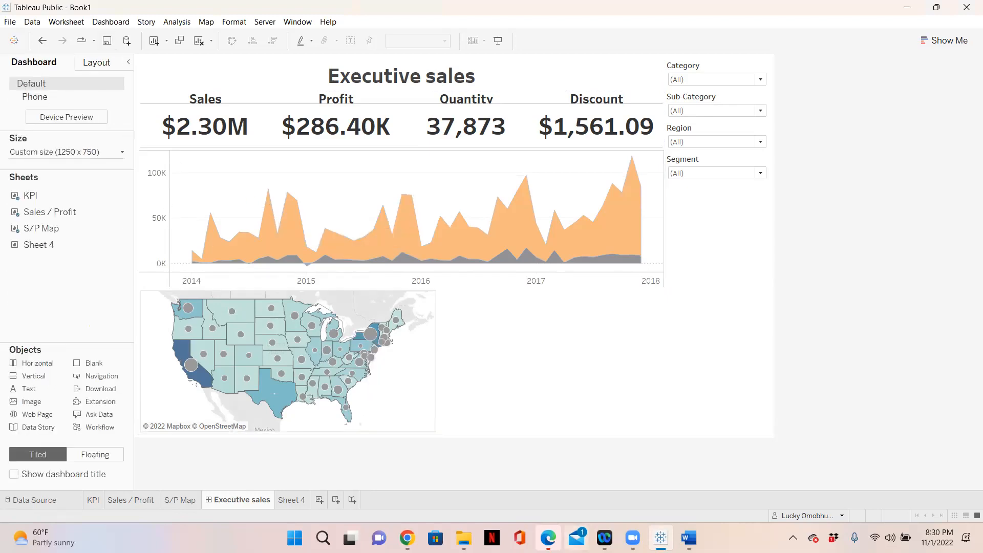
Switch to Word to review the business requirements, the nice-to-have charts and the requirement changes, and return to the Tableau dashboard
click(689, 538)
scroll(397, 259, down, 4)
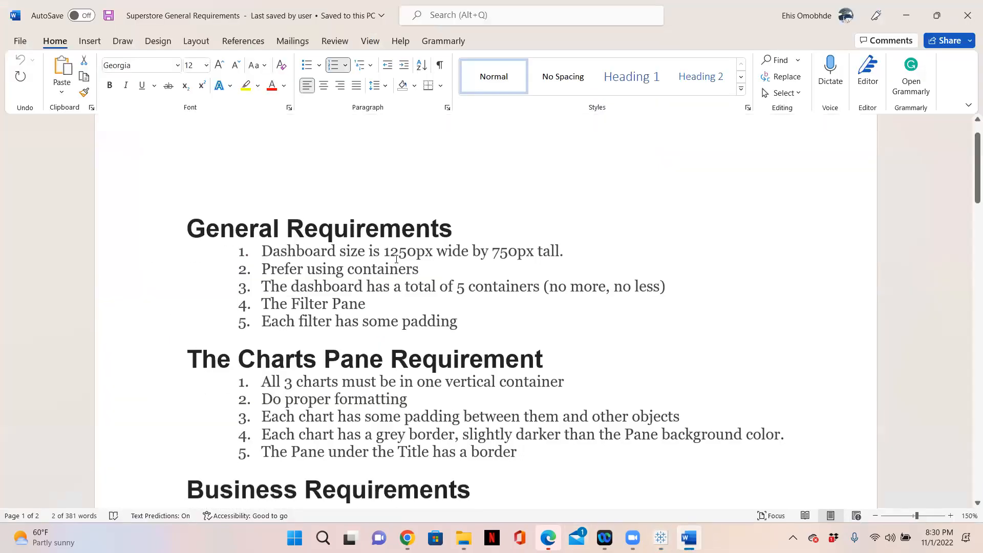
scroll(397, 259, down, 3)
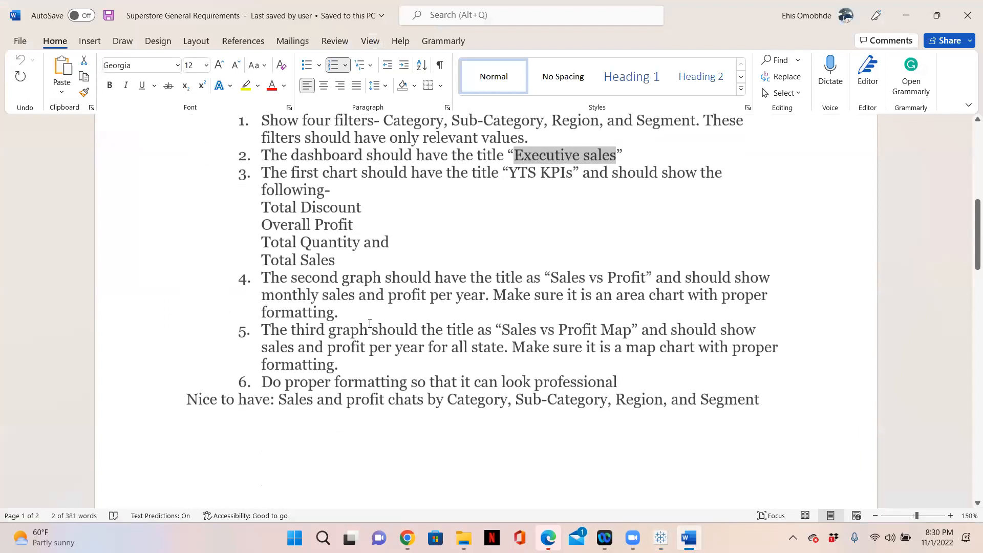
drag(684, 390, 228, 210)
scroll(760, 194, down, 1)
click(790, 174)
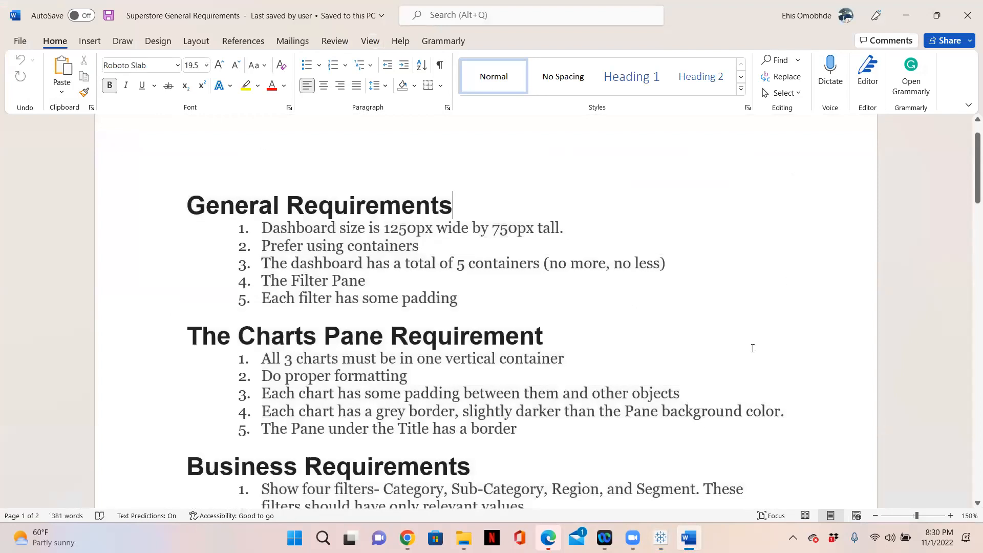
scroll(702, 419, down, 4)
scroll(560, 420, down, 3)
drag(287, 360, 701, 360)
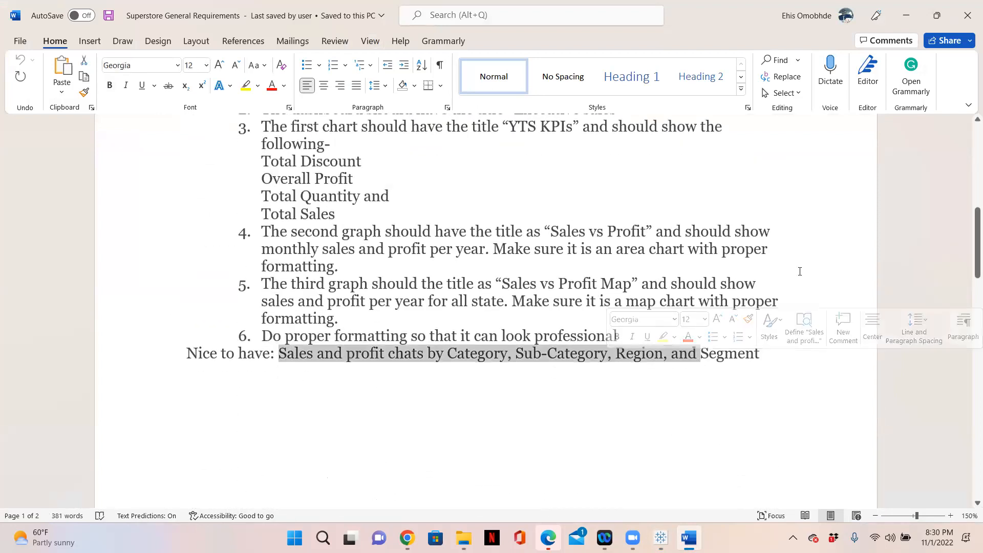
scroll(800, 272, down, 4)
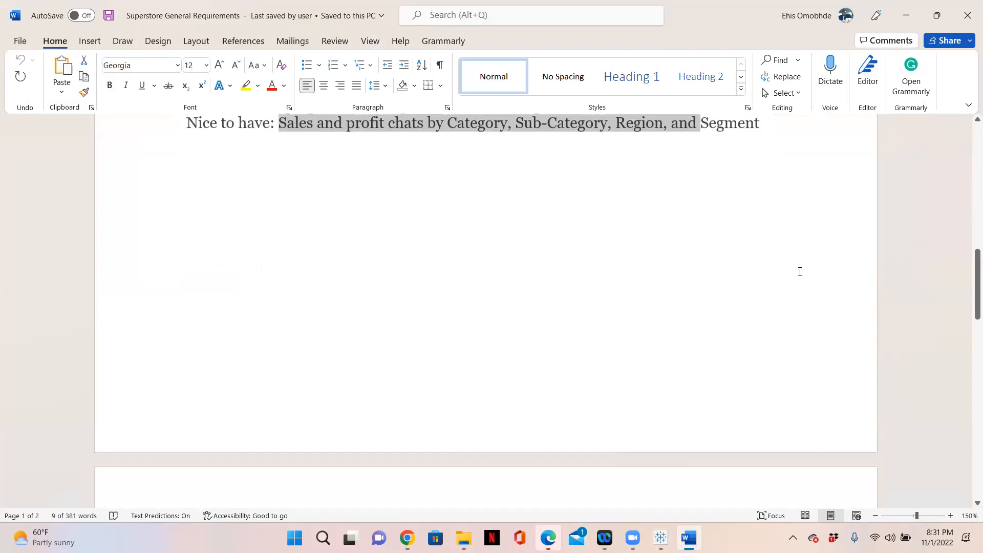
scroll(800, 272, down, 6)
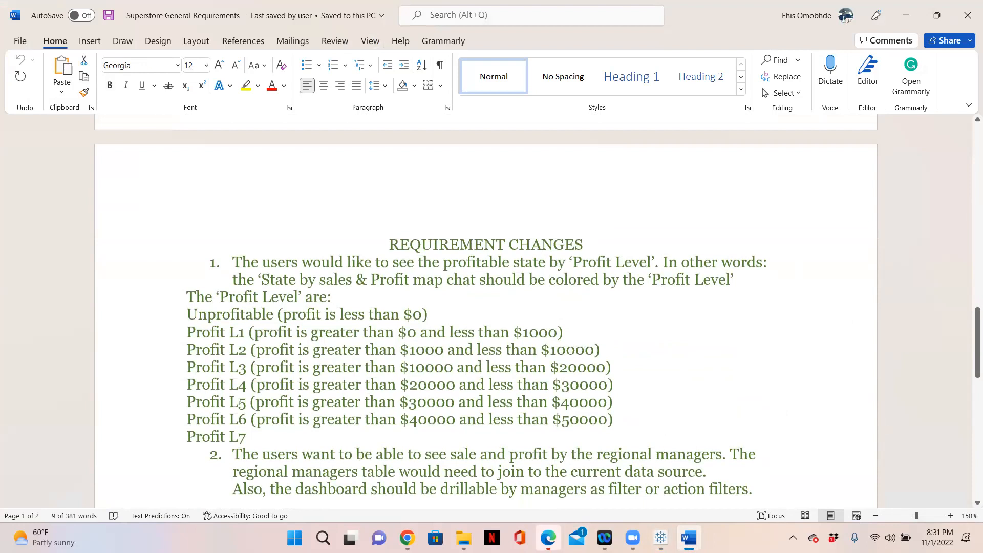
click(660, 538)
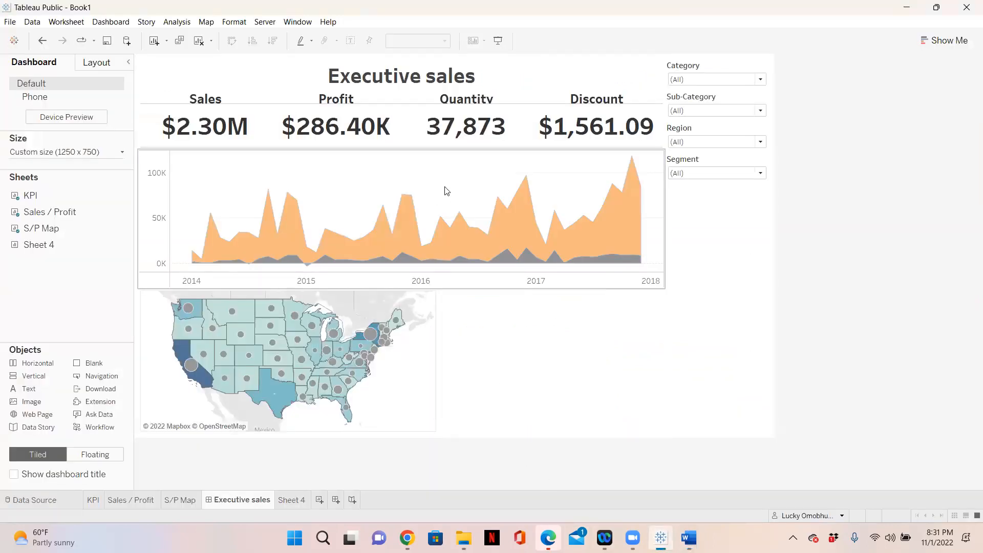
drag(31, 196, 236, 174)
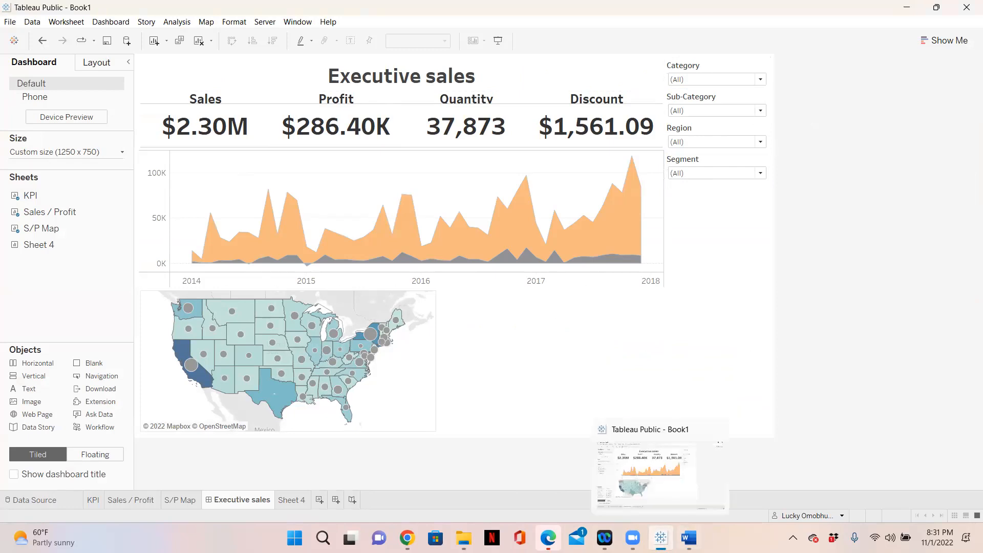
Switch to Word to read the requirement changes on Profit Level map coloring and regional managers, and return to the Tableau dashboard
click(689, 538)
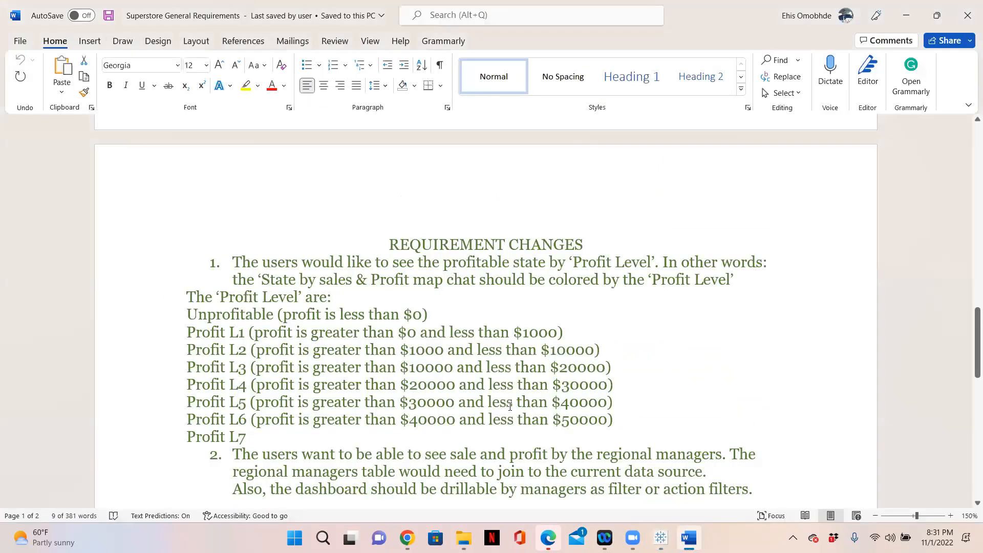
click(475, 301)
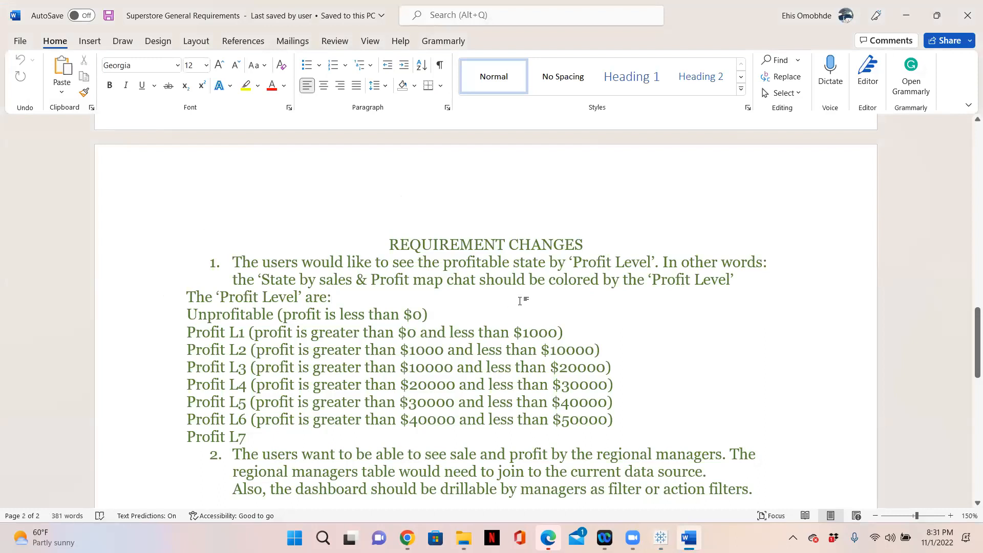
drag(574, 266, 651, 266)
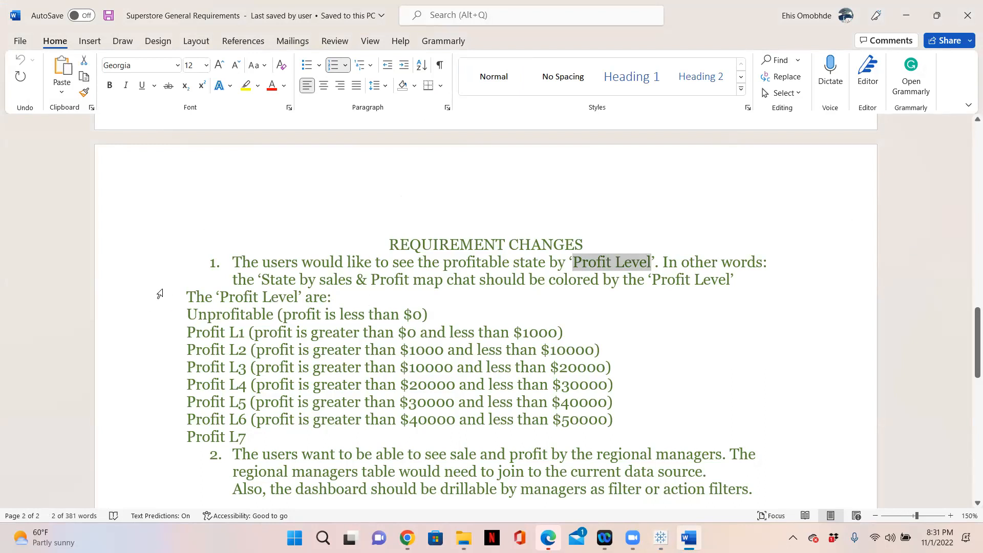
drag(190, 294, 325, 434)
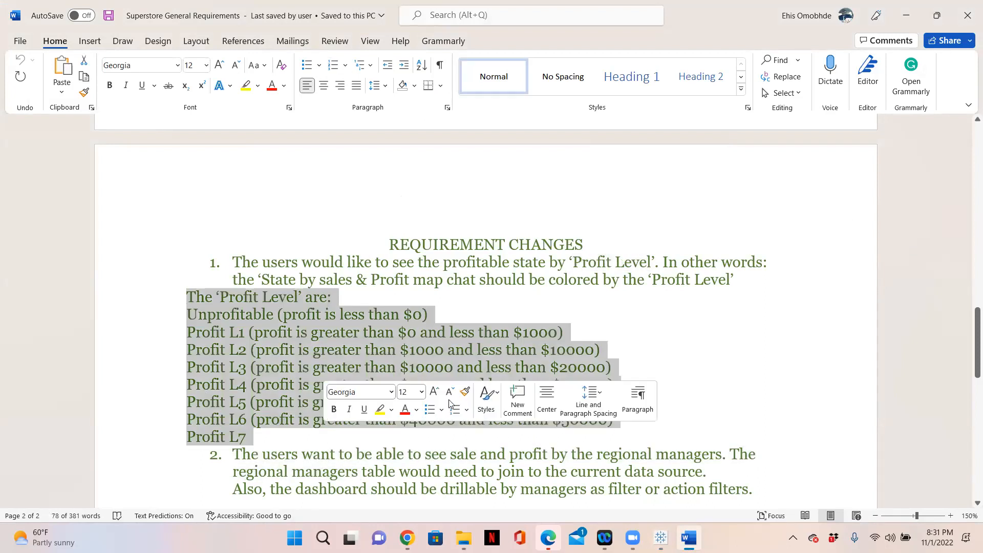
scroll(449, 399, down, 1)
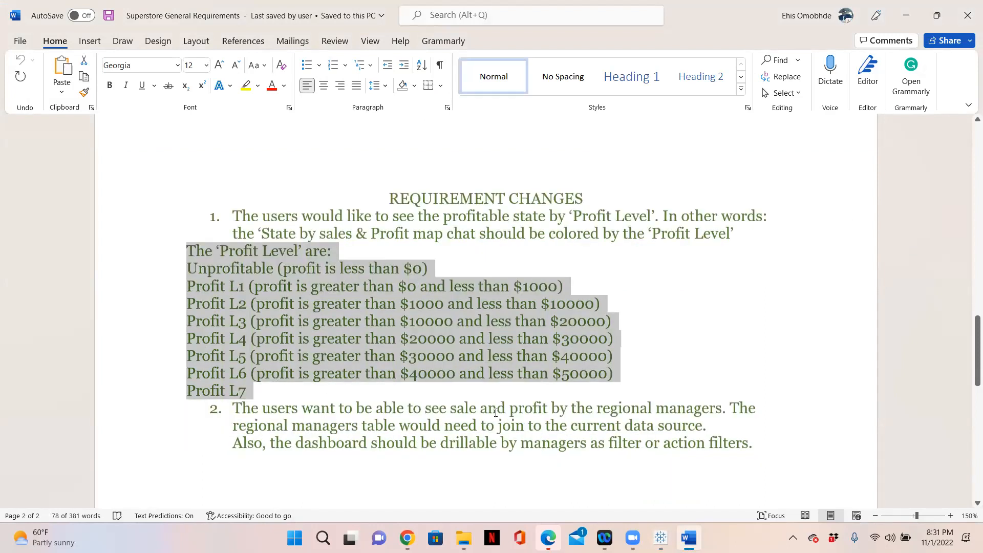
scroll(496, 353, down, 2)
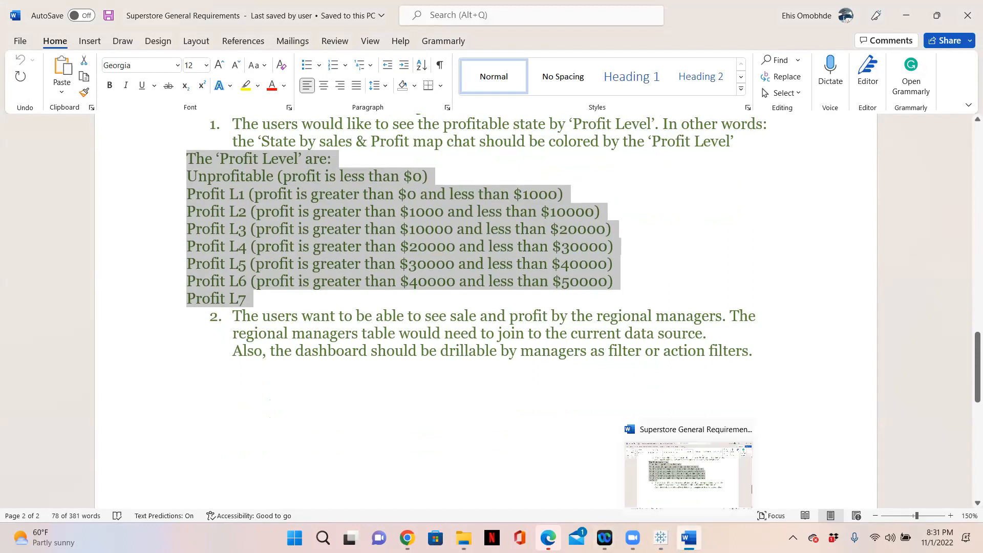
click(661, 538)
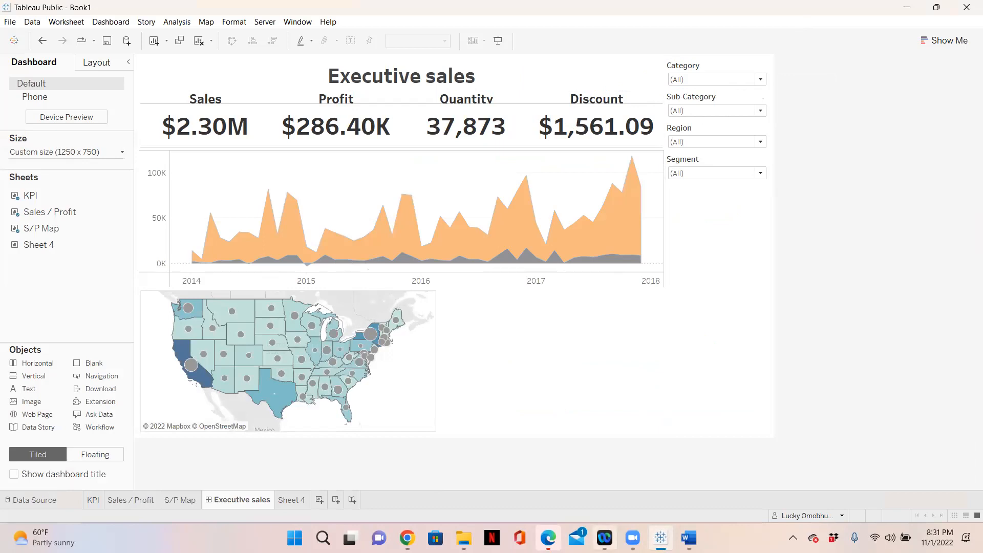
Recheck the Profit Level ranges in Word, return to the Tableau dashboard and inspect California's profit and sales on the map
click(689, 539)
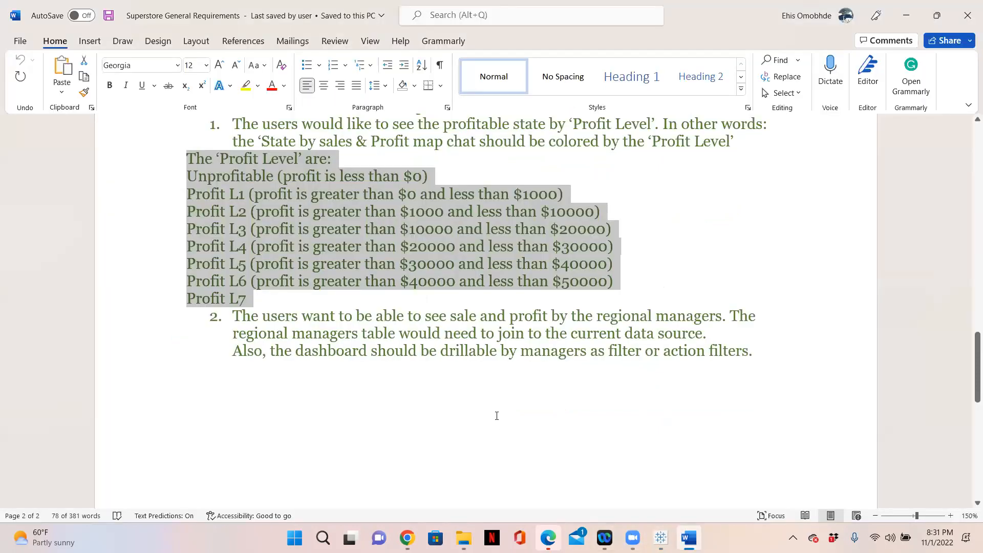
click(531, 184)
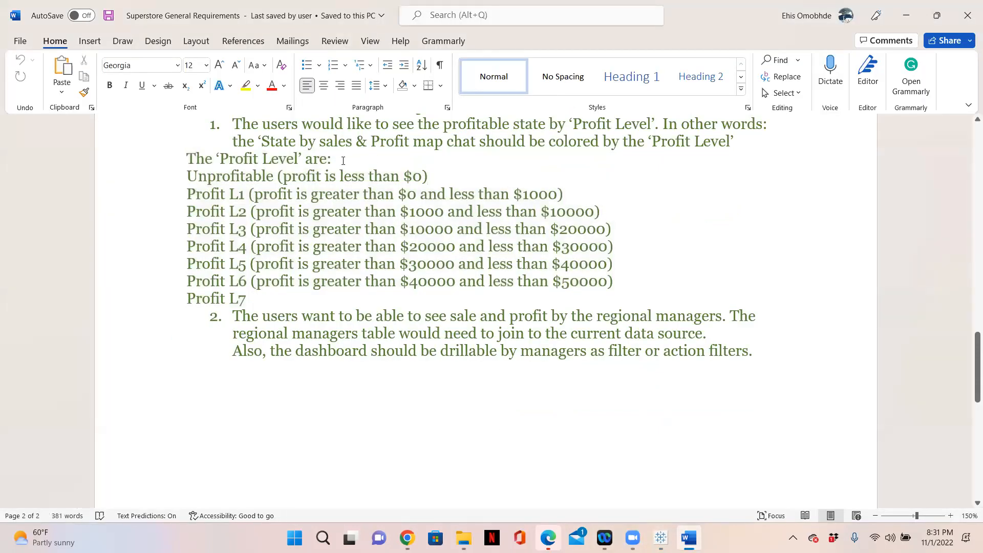
drag(184, 154, 242, 299)
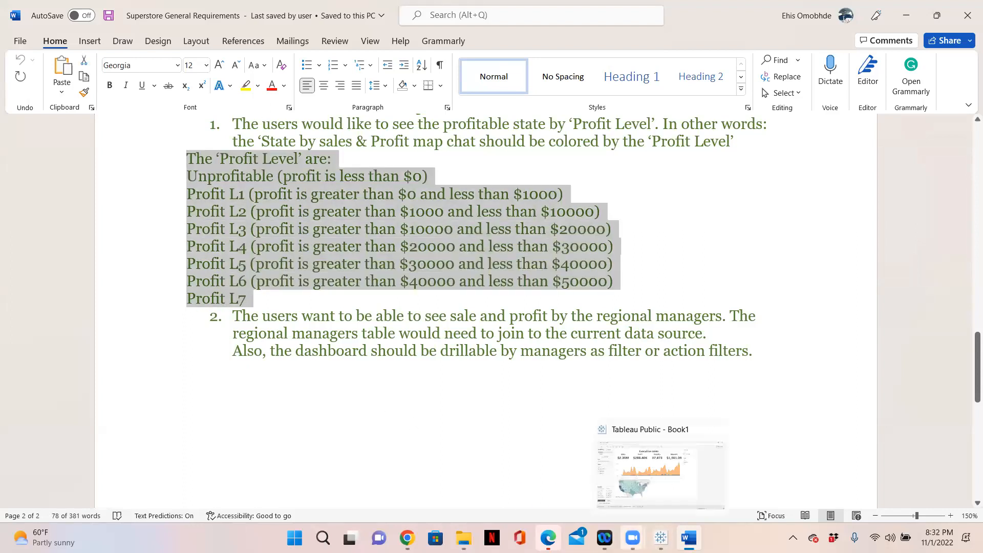
click(660, 537)
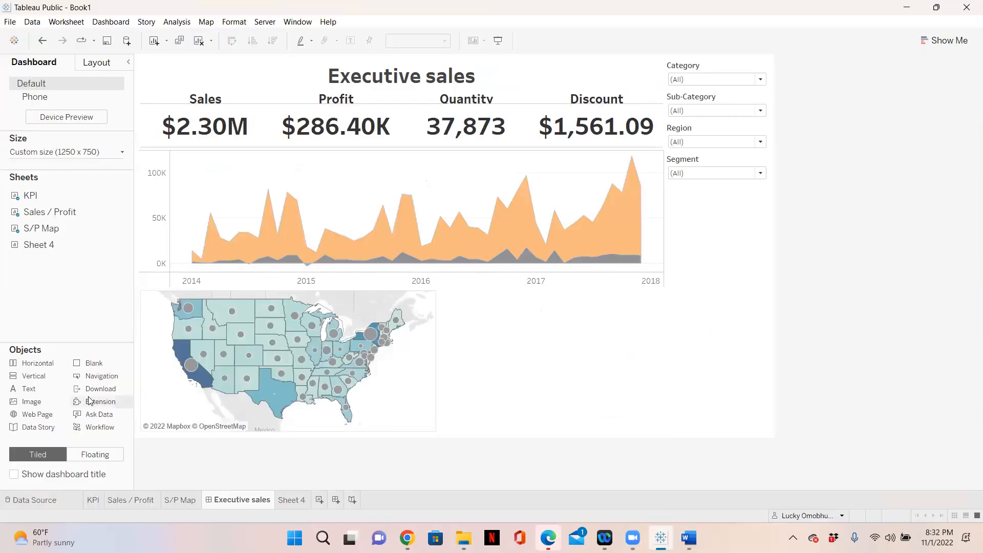
mouse_move(200, 319)
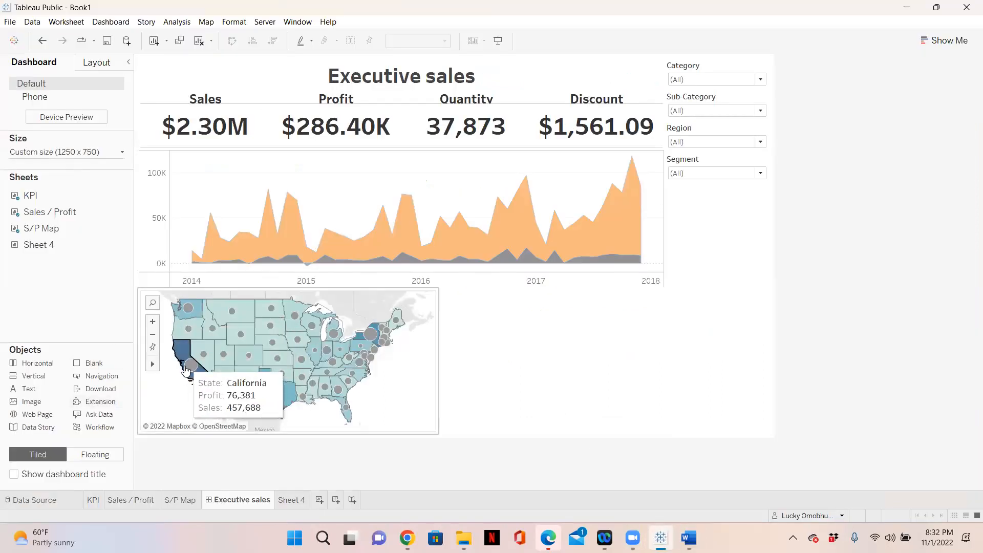
Switch to the Word requirements document and review the Profit Level definitions, from Unprofitable through Profit L2
mouse_move(190, 366)
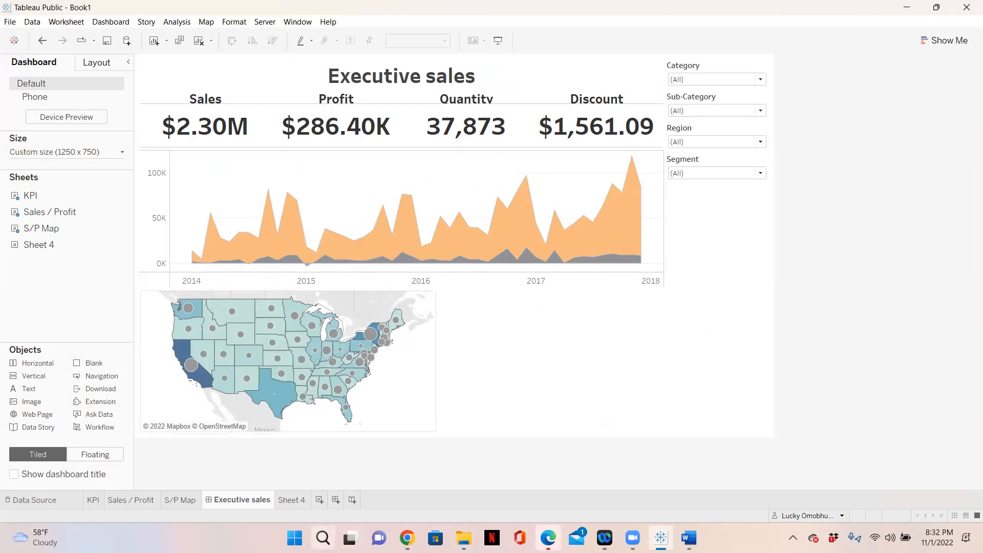
click(688, 538)
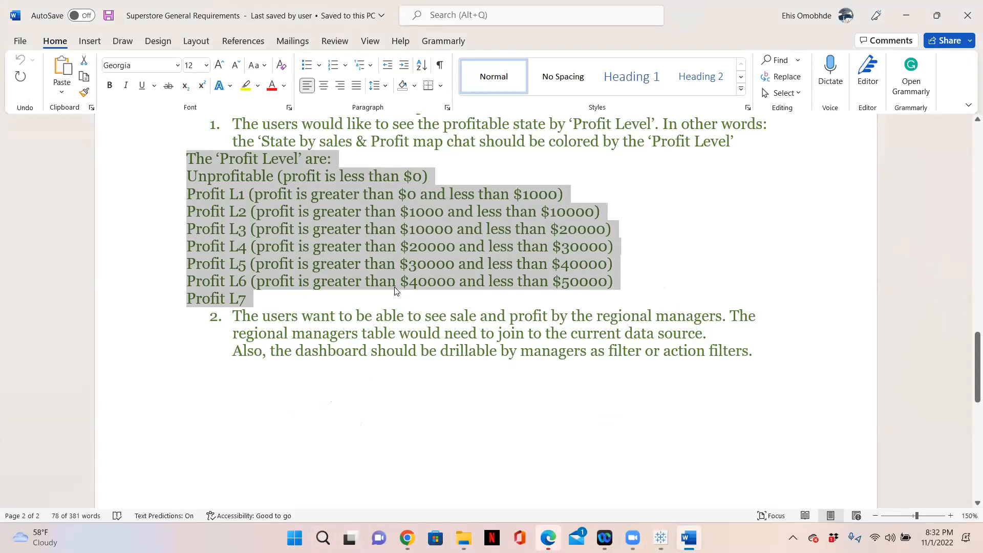
click(286, 302)
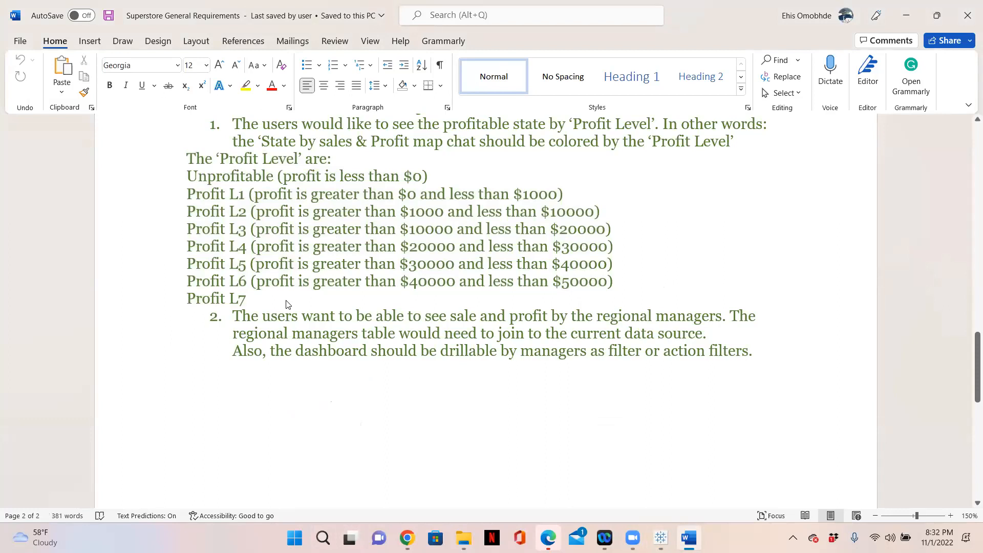
click(431, 176)
drag(431, 176, 235, 182)
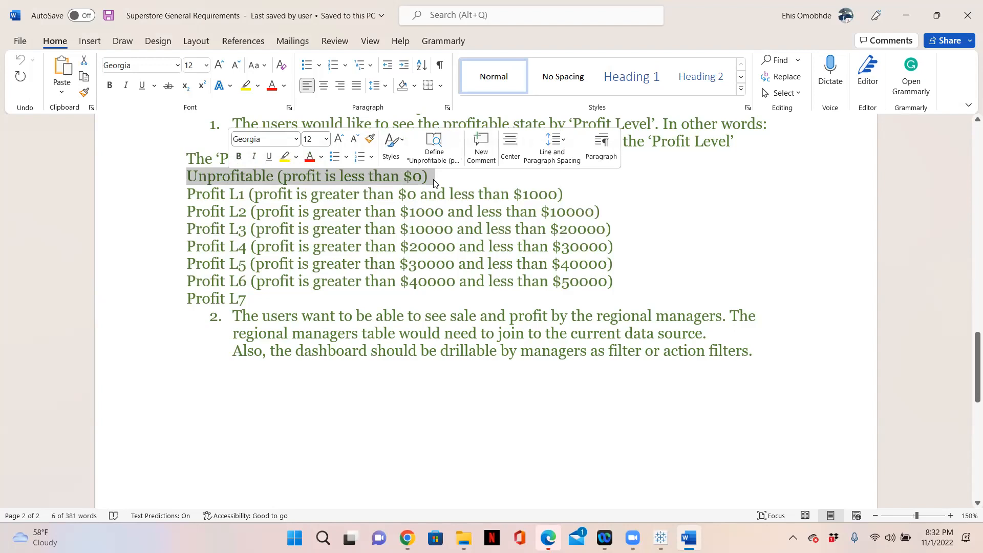
click(274, 175)
drag(273, 176, 198, 176)
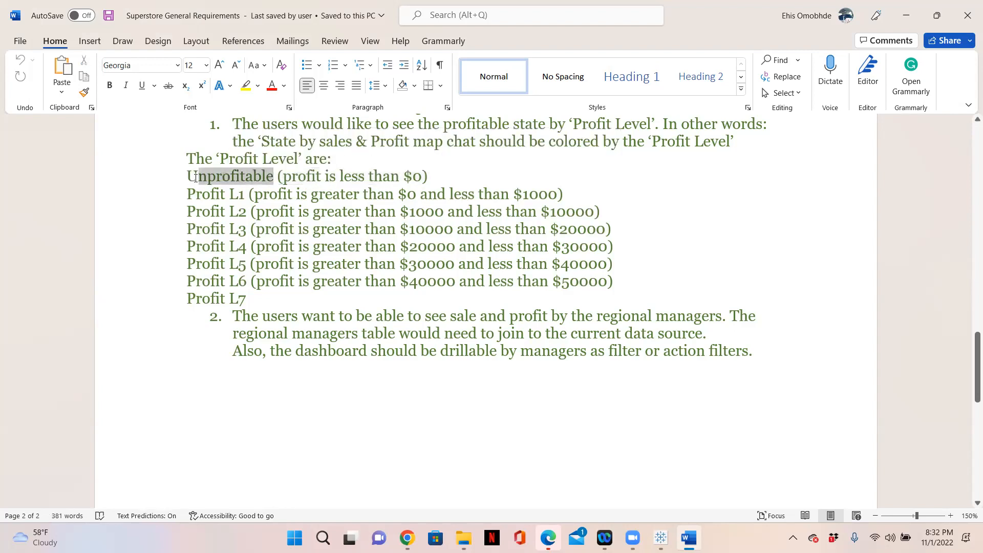
drag(581, 195, 385, 198)
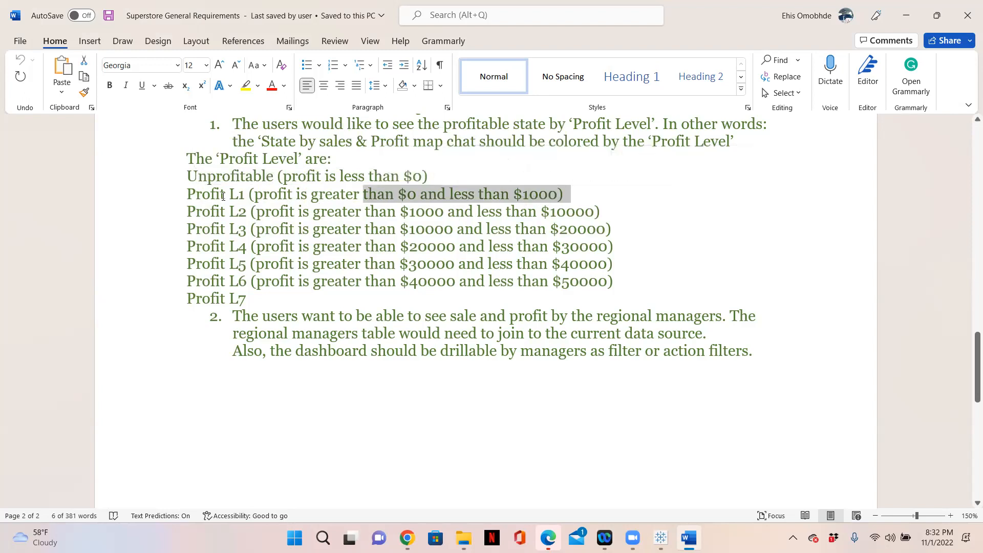
drag(244, 195, 216, 210)
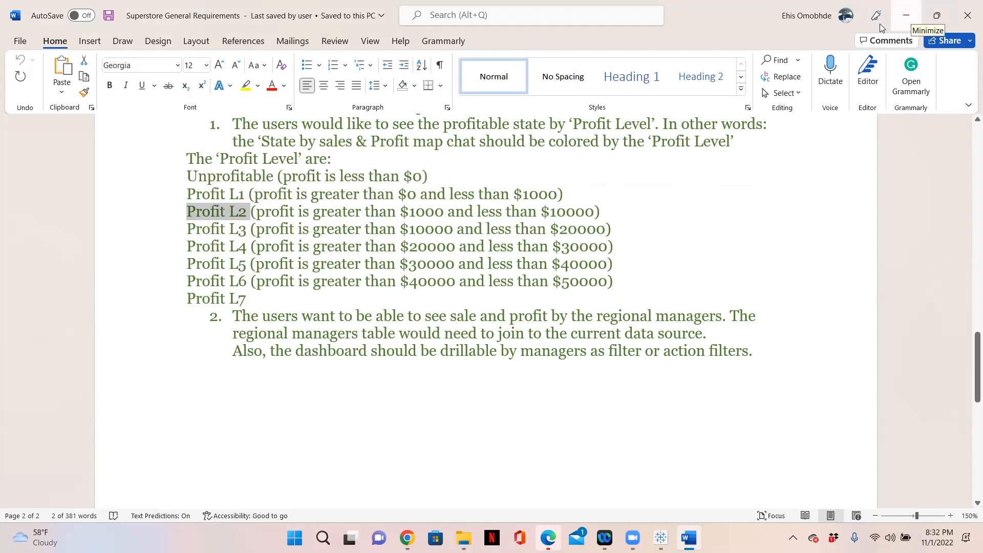
Switch back to Tableau Public and clear all existing fields from Sheet 4
click(661, 538)
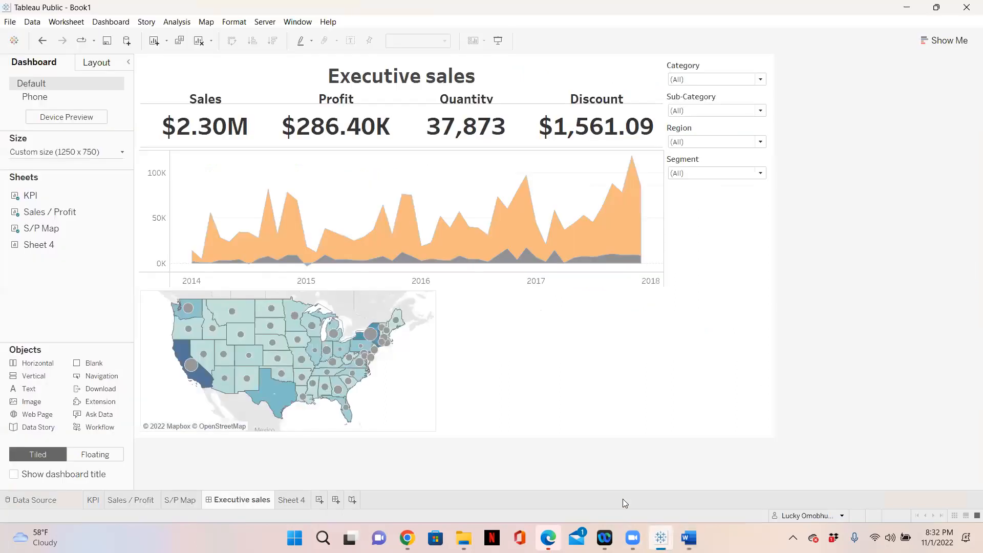
mouse_move(46, 538)
mouse_move(292, 505)
click(293, 502)
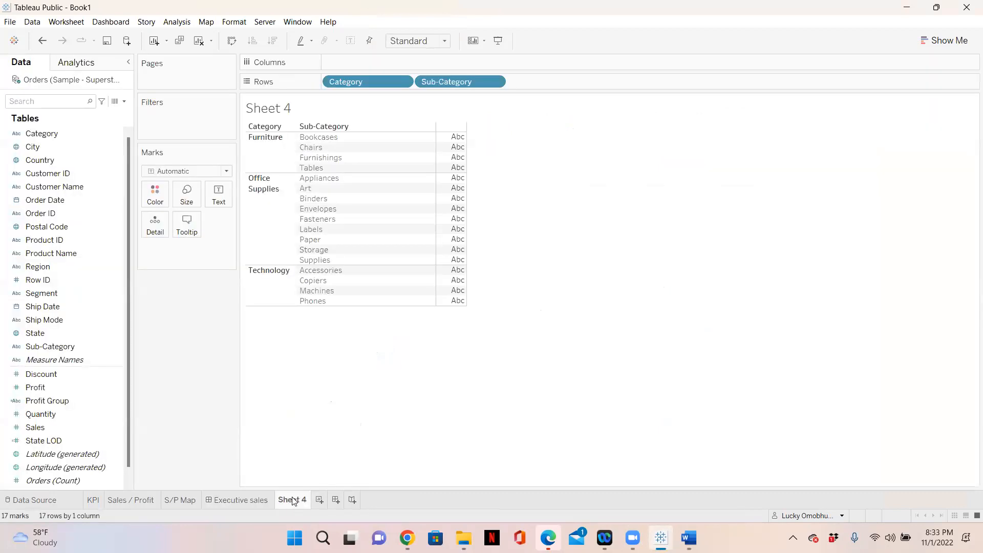
click(200, 41)
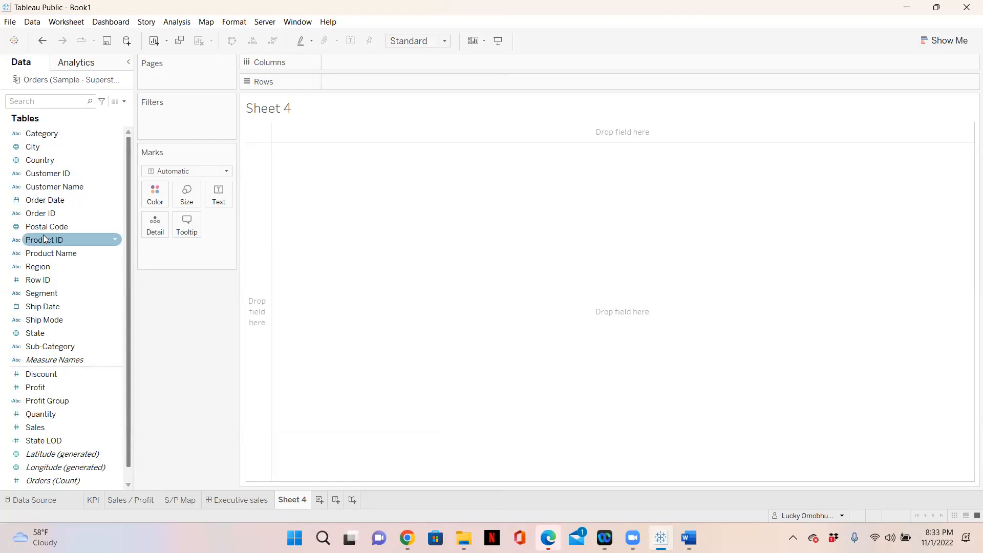
Build a table on Sheet 4 listing each State in rows with its summed Profit, sorted in descending order
drag(42, 334, 343, 80)
scroll(361, 169, down, 5)
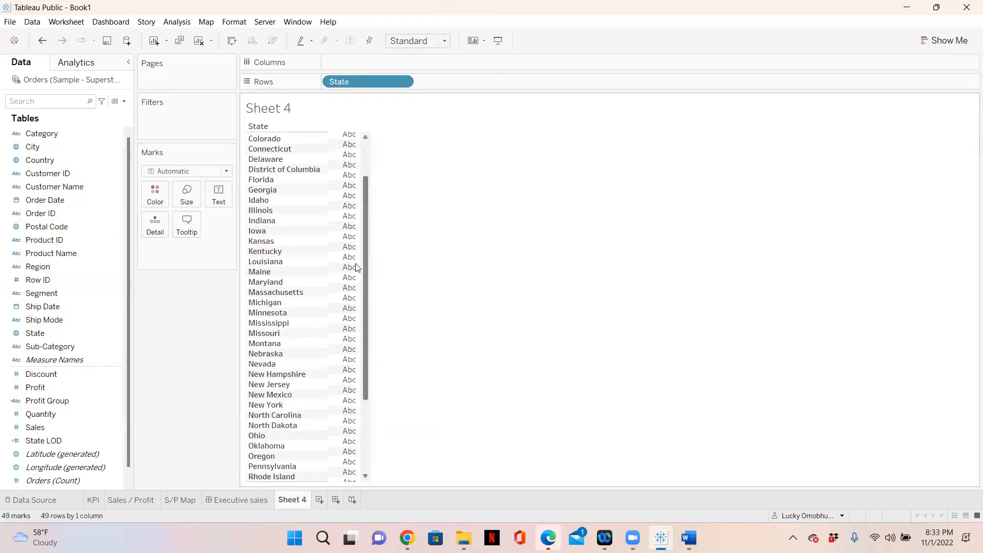
scroll(345, 160, up, 5)
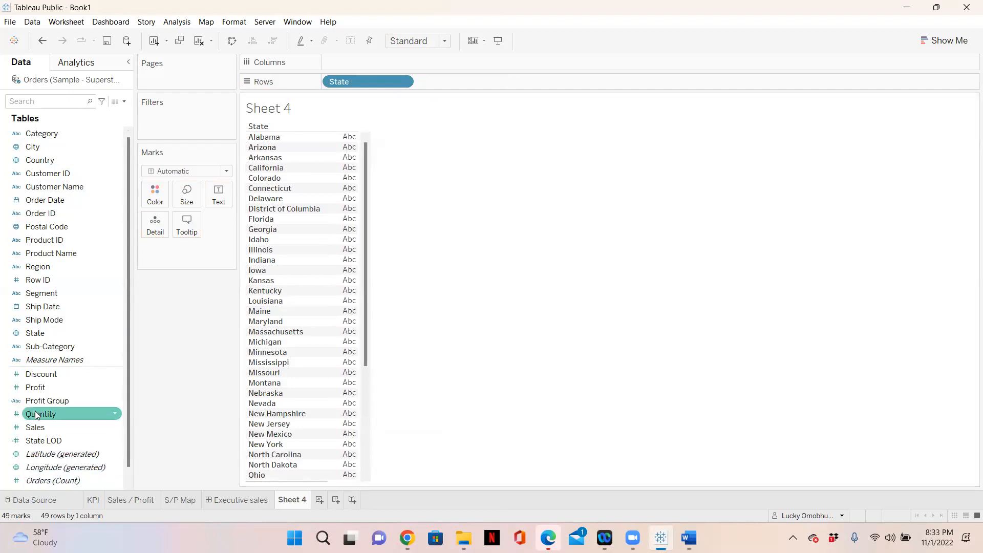
drag(40, 387, 335, 255)
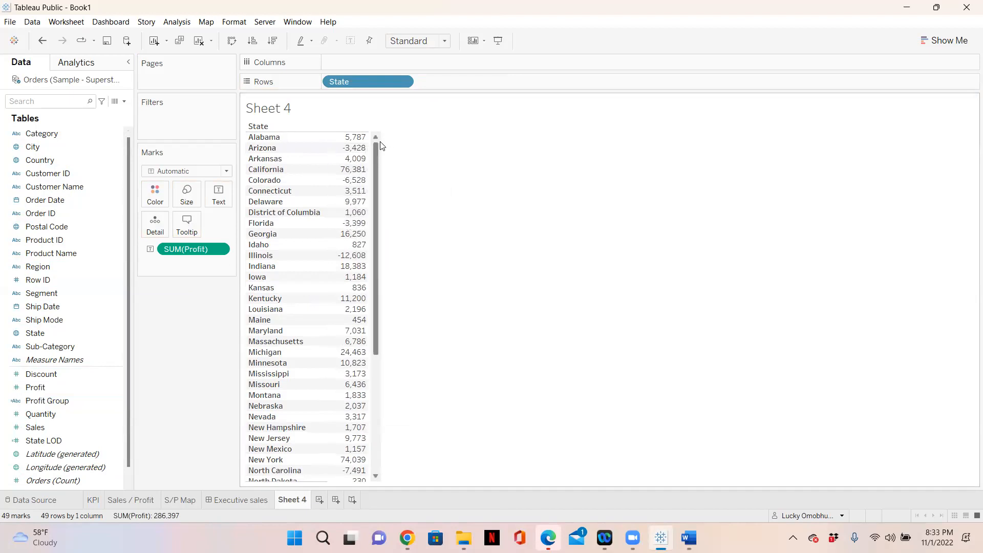
click(273, 42)
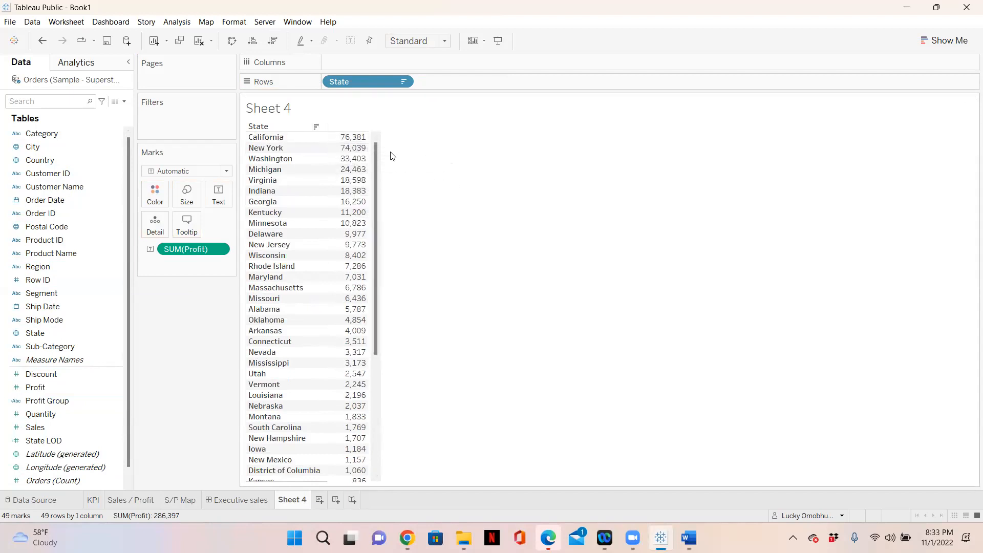
Review the sorted state profits and start a new calculated field named Profit Levels, with its editor placed beside the table
drag(377, 153, 382, 358)
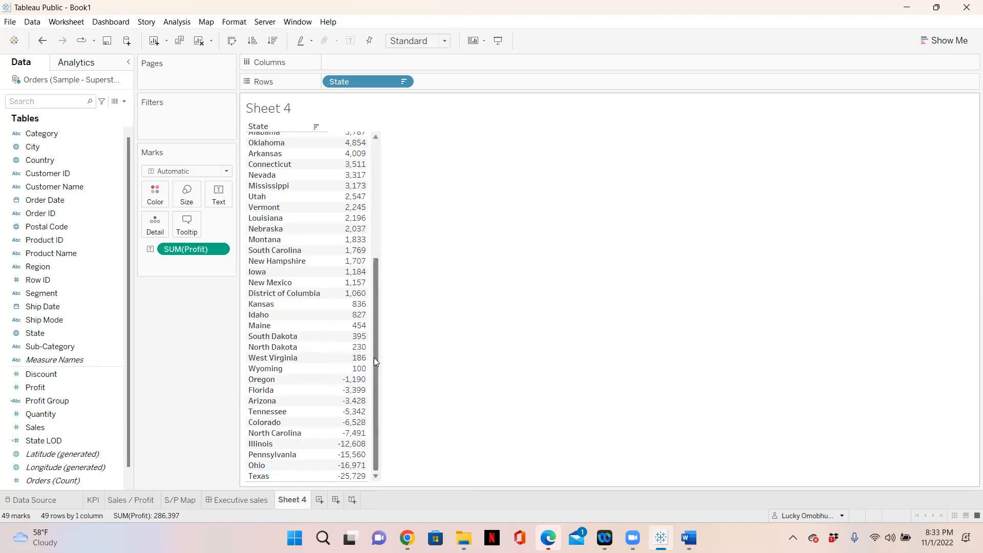
drag(374, 357, 372, 331)
drag(374, 242, 372, 149)
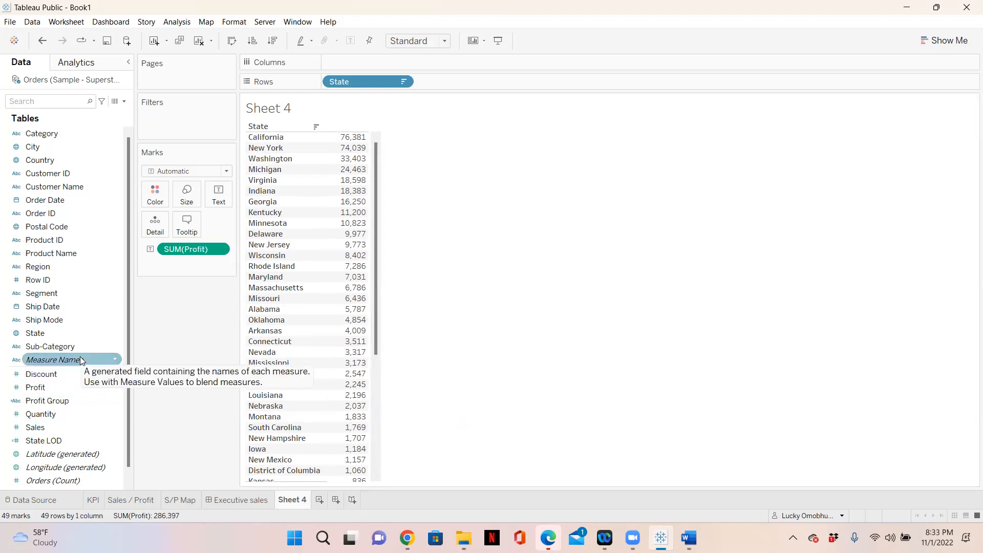
click(124, 102)
click(95, 113)
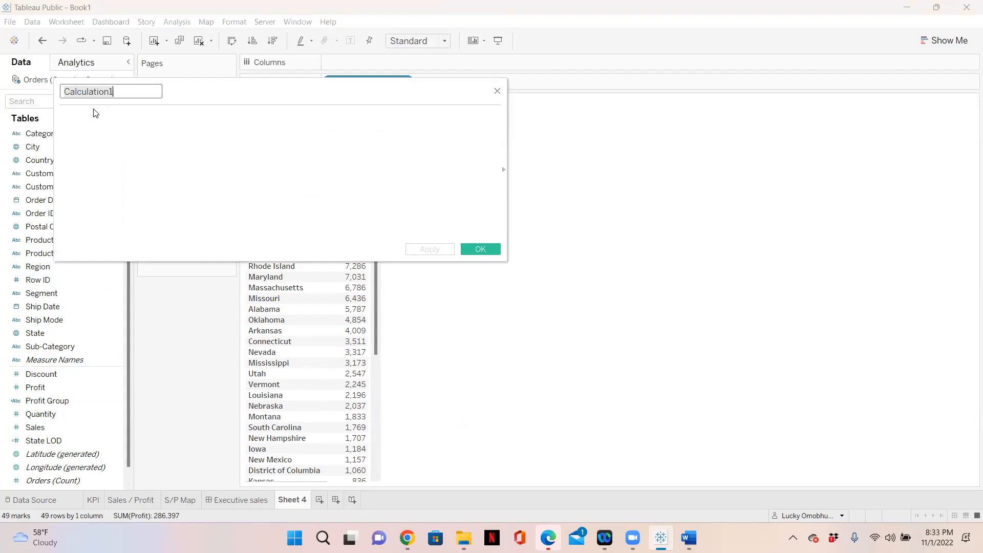
drag(213, 87, 557, 148)
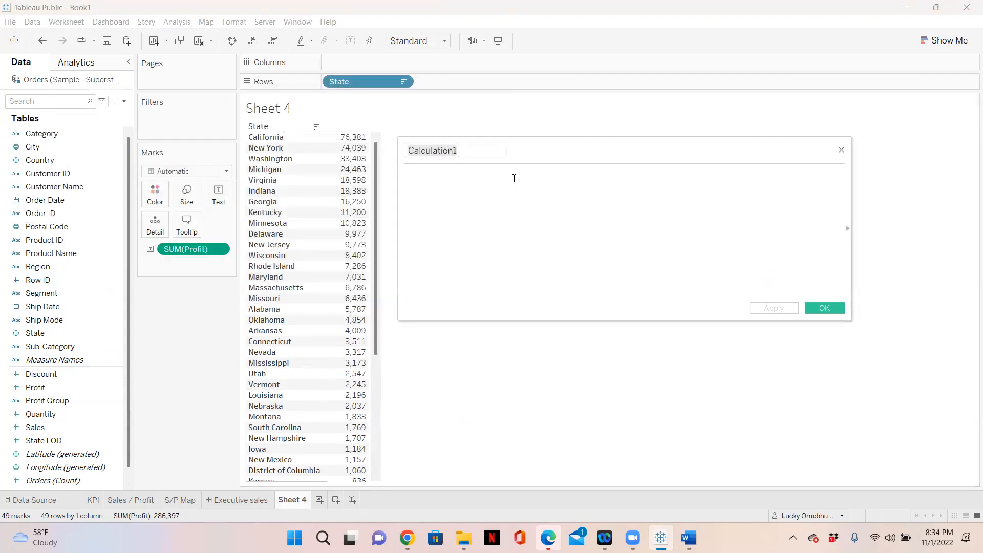
text(Pr)
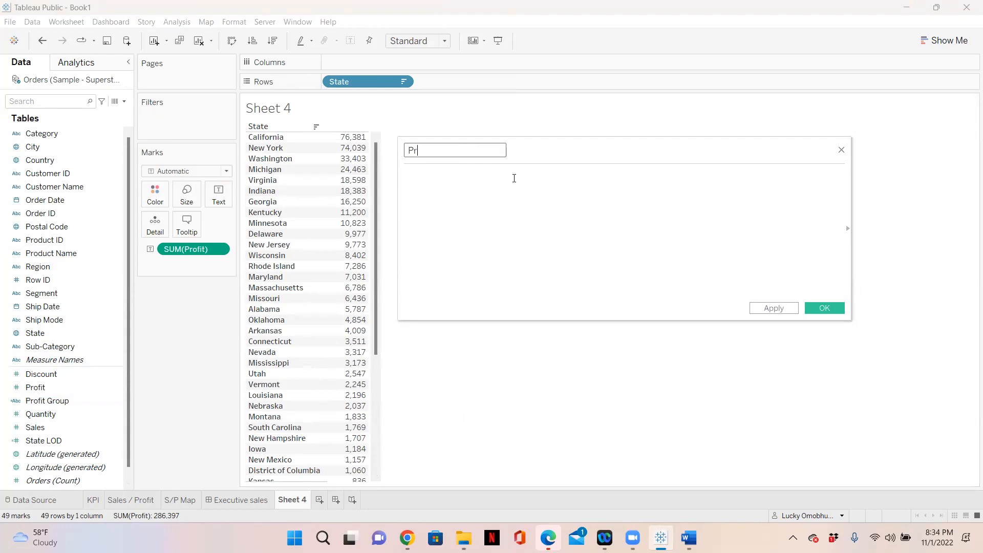
text(ofit Levels)
Check the Unprofitable level's condition in the Word requirements document, and return to the Tableau calculation
click(689, 538)
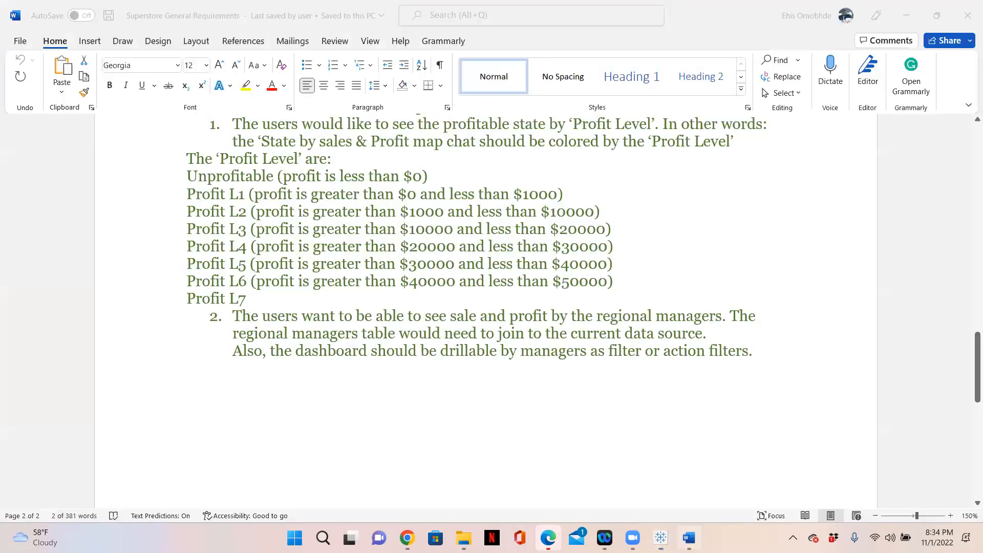
drag(187, 176, 386, 175)
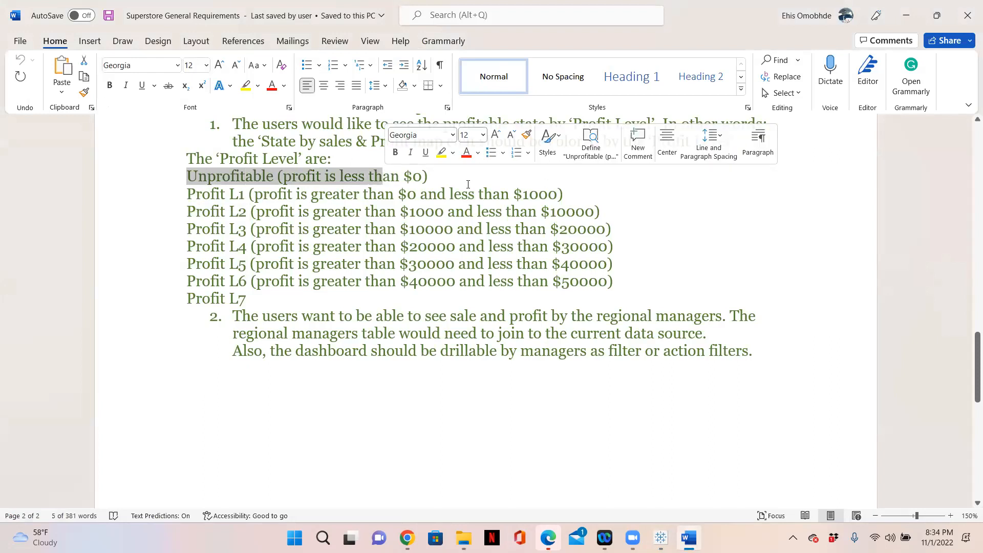
click(906, 16)
Begin the Profit Levels formula with the condition IF SUM([Profit]) < 0 THEN, using the sheet's summed Profit field
click(521, 193)
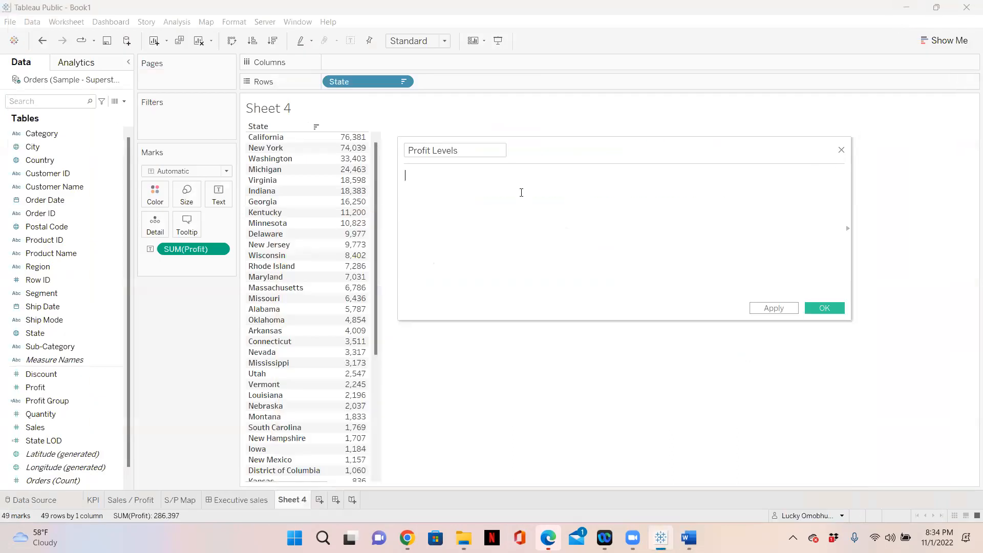
text(if)
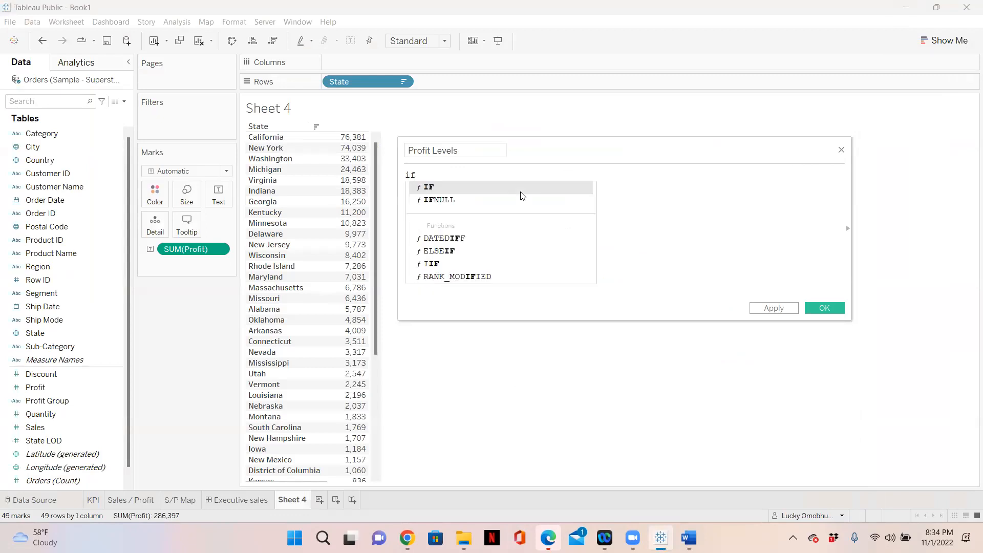
click(521, 192)
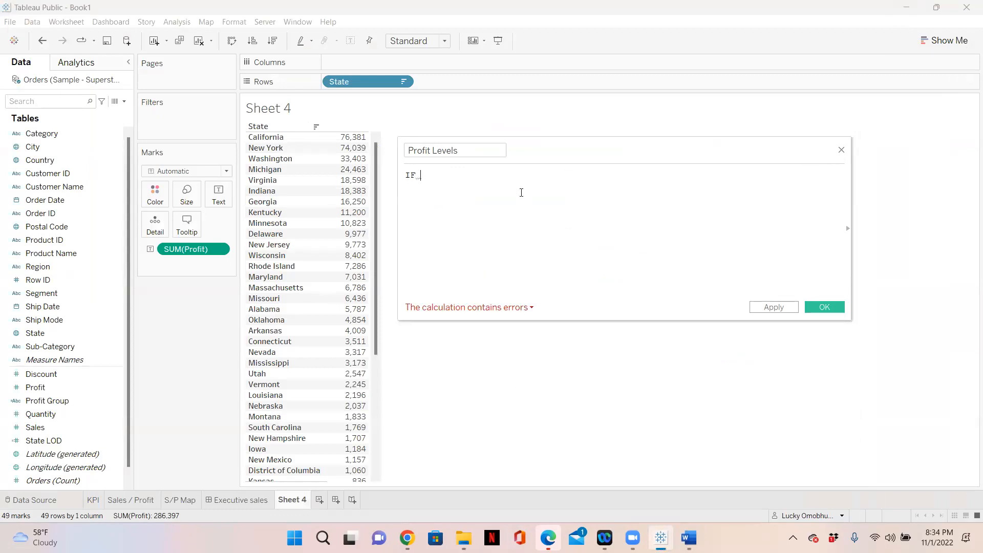
drag(191, 249, 467, 181)
text(<)
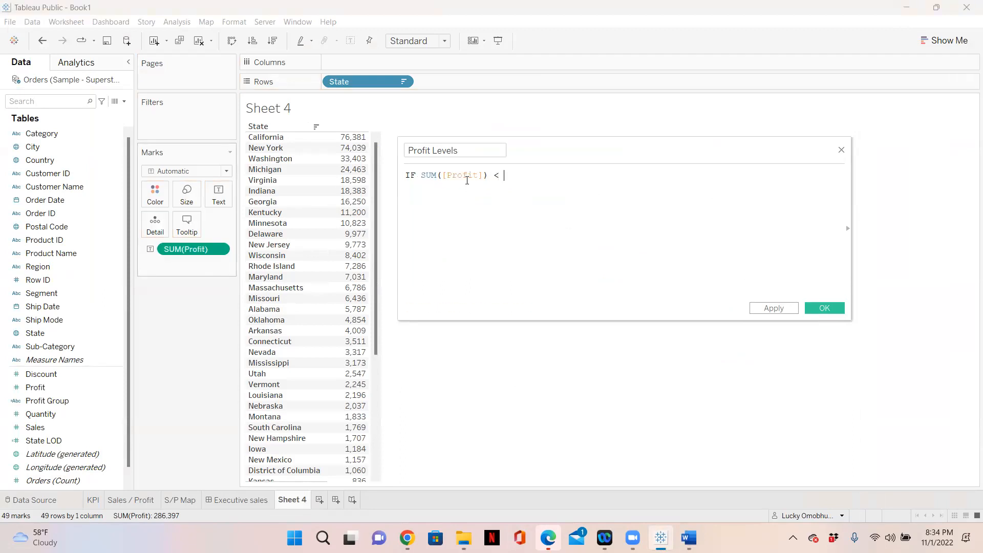
text( 0)
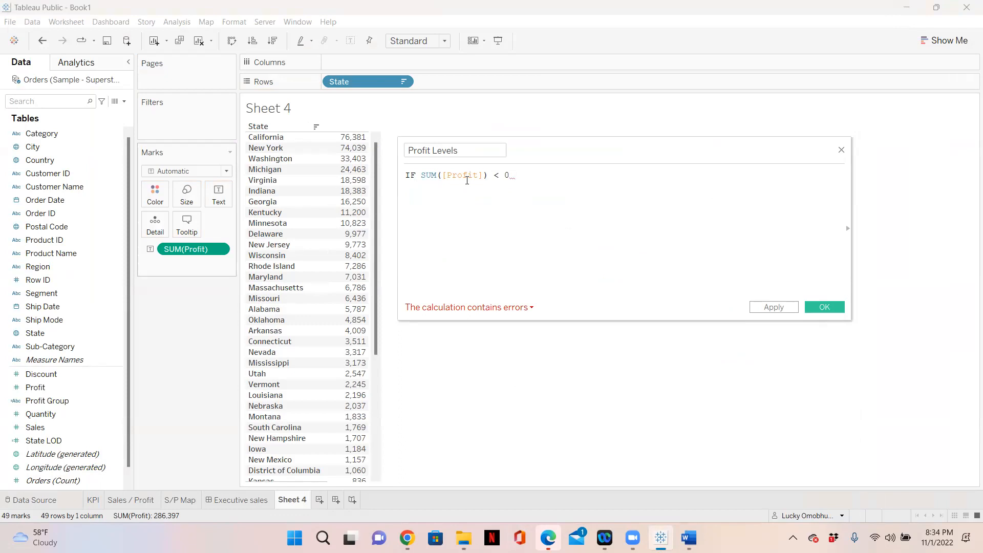
text(th)
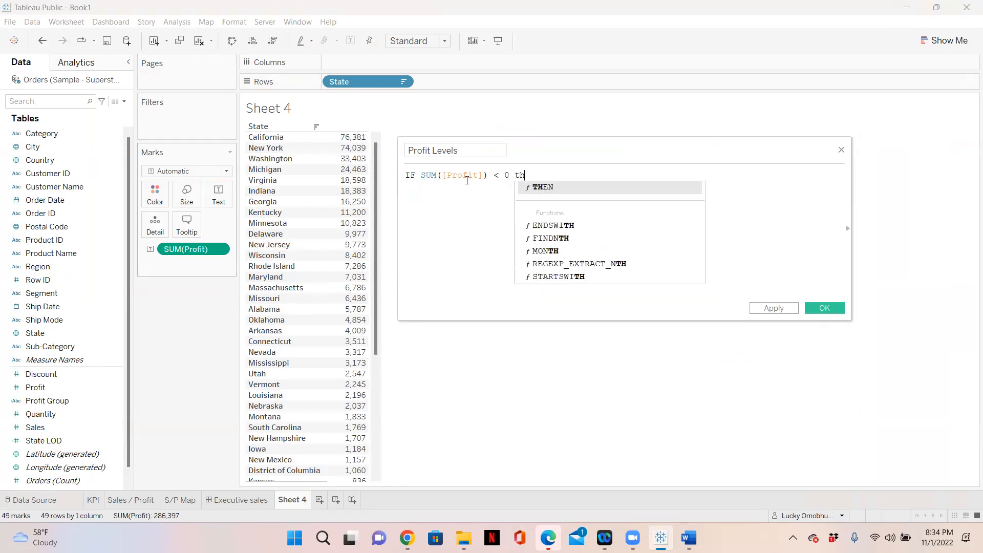
click(539, 187)
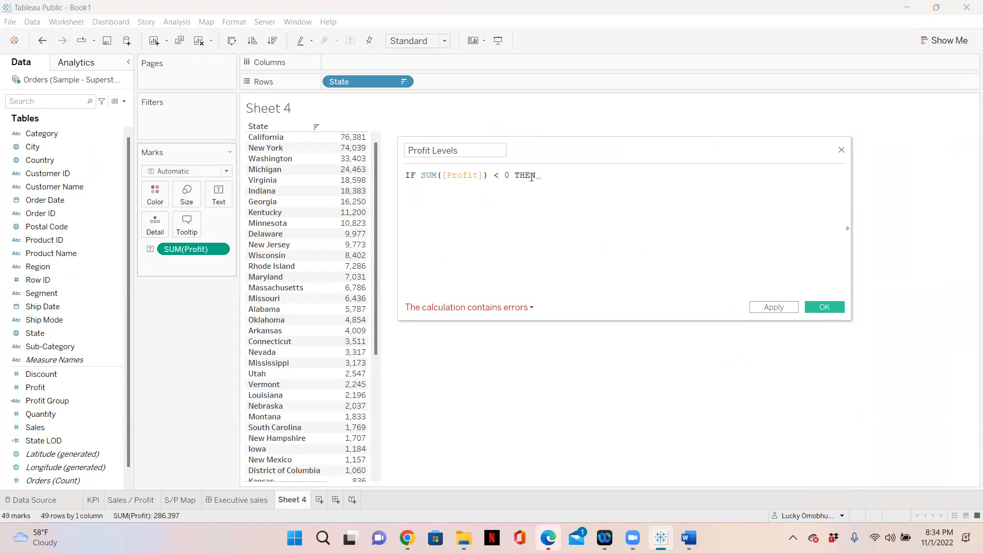
drag(510, 176, 406, 176)
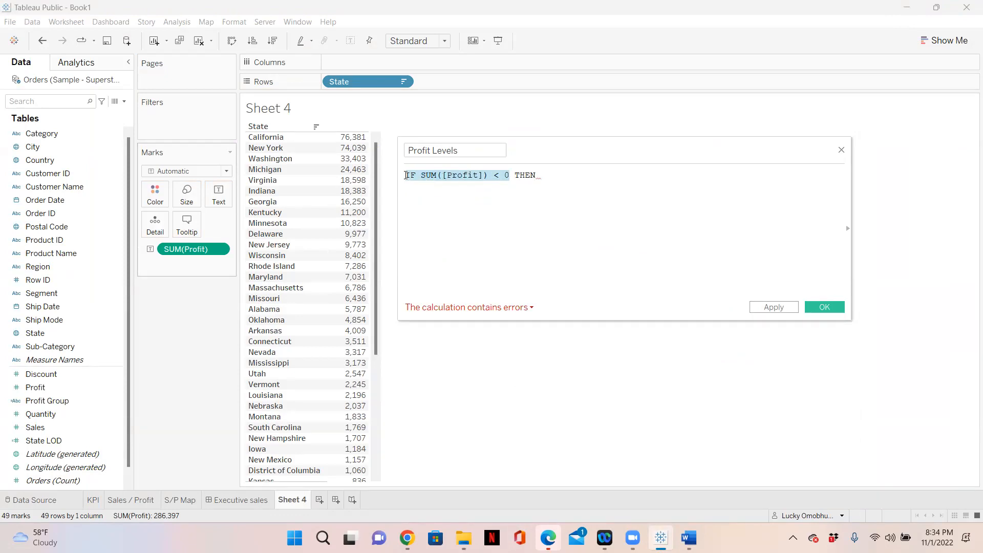
click(546, 176)
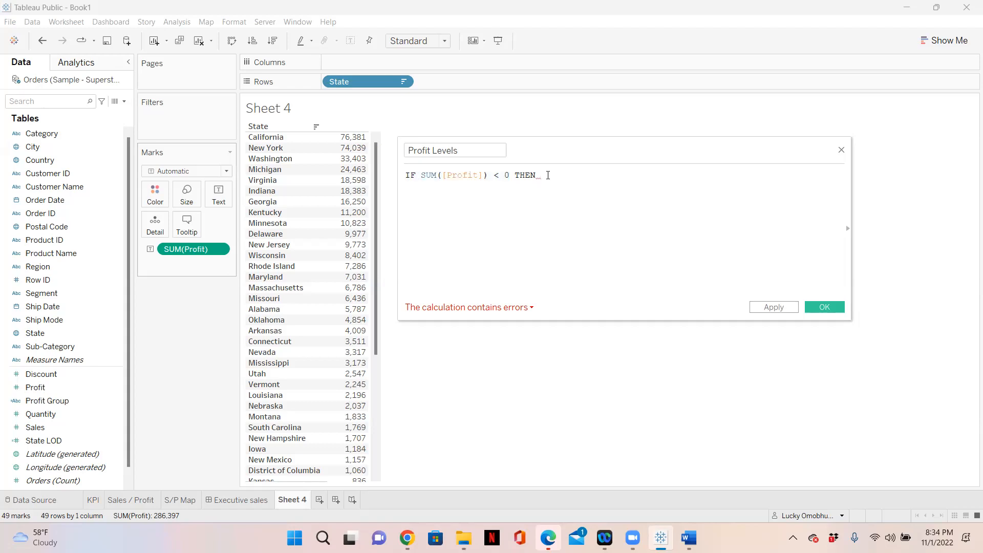
Copy the word Unprofitable from the Word requirements document and paste it in single quotes after THEN in the Tableau formula
click(689, 538)
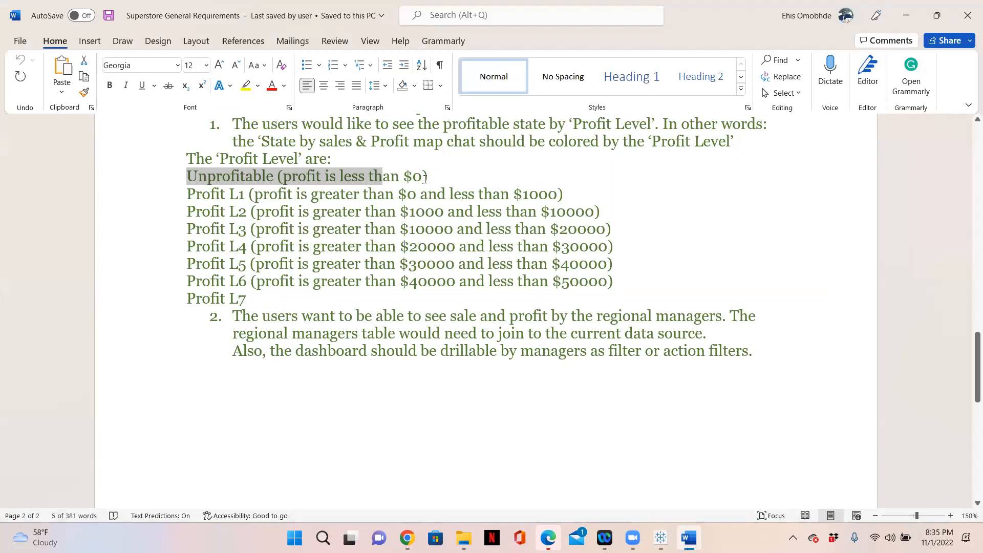
drag(274, 175, 189, 177)
key(ctrl+c)
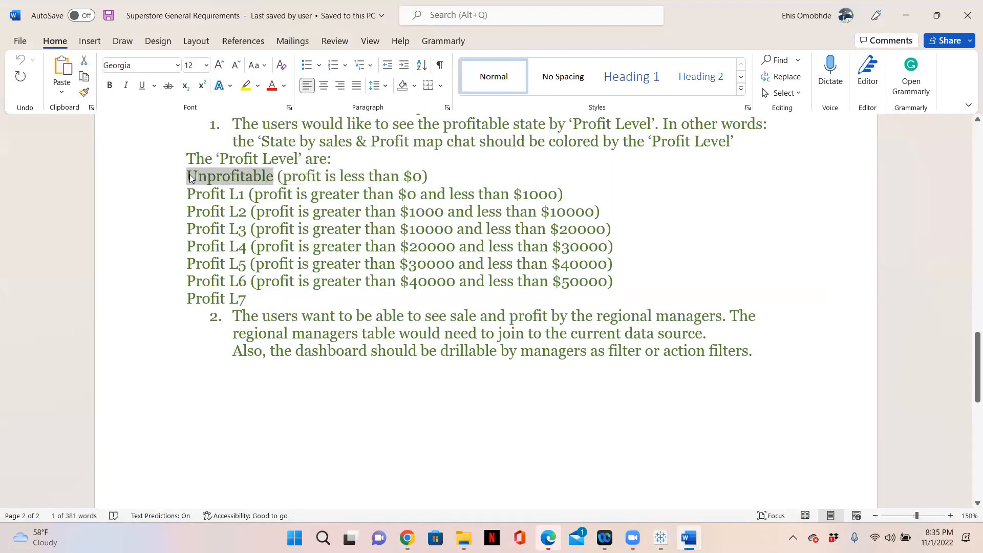
click(906, 15)
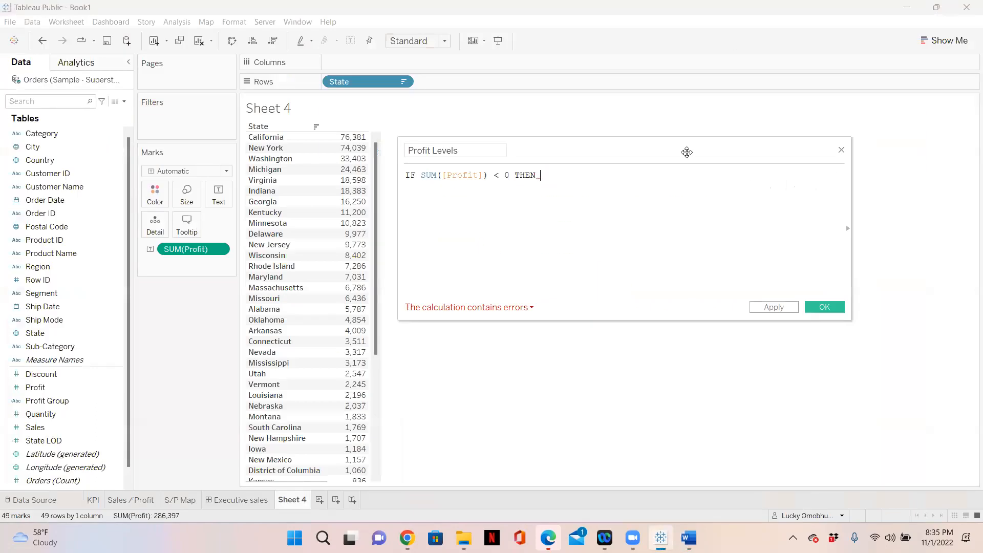
key(ctrl+v)
click(541, 175)
text(')
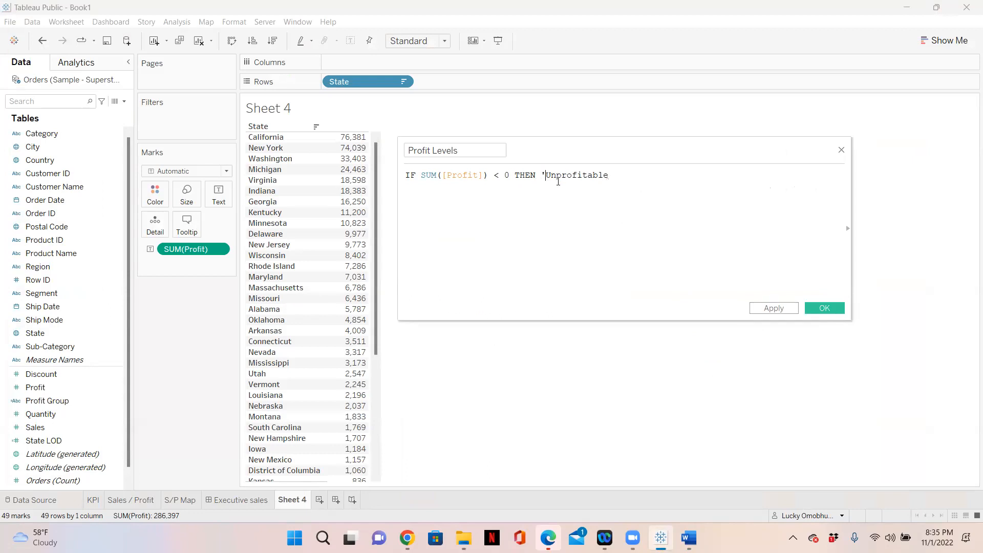
click(617, 175)
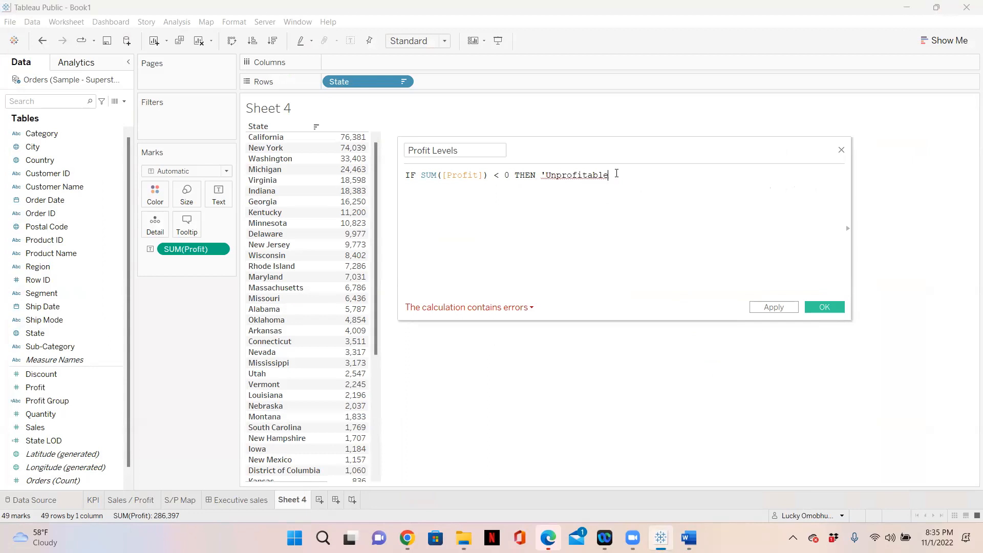
text(')
Close the Profit Levels formula with END, leaving several blank lines below the IF line
key(Return)
key(Return)
key(Return)
key(Return)
key(Return)
key(Return)
key(Return)
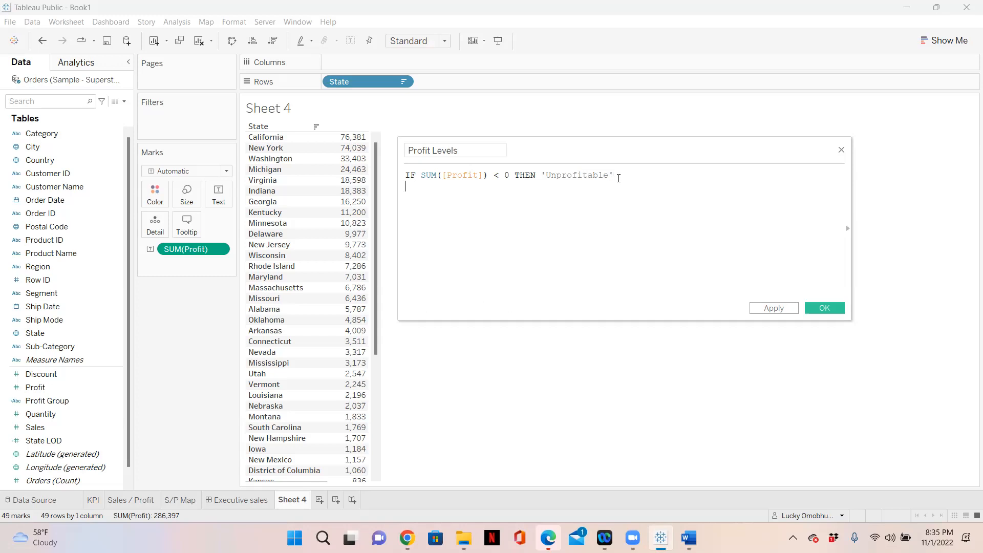
text(END)
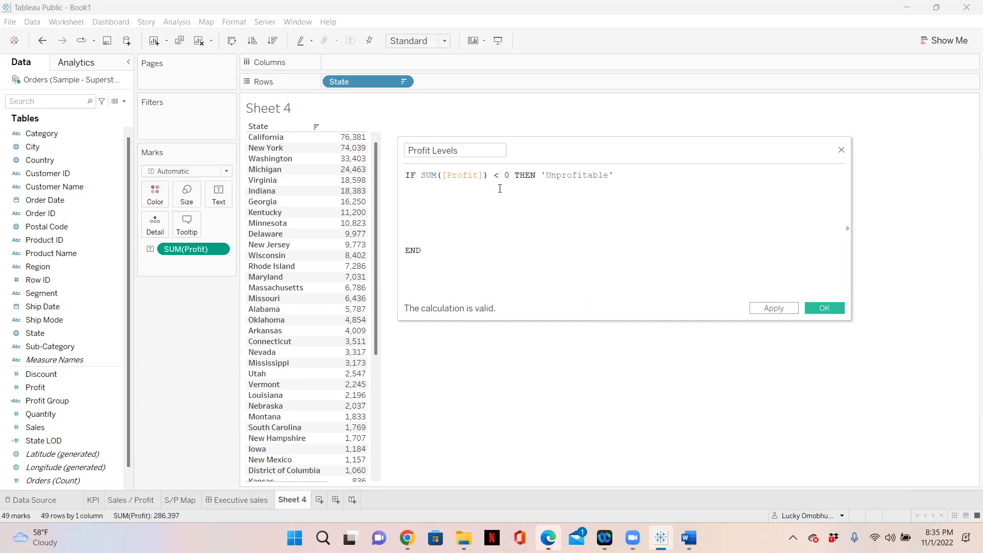
drag(628, 175, 405, 174)
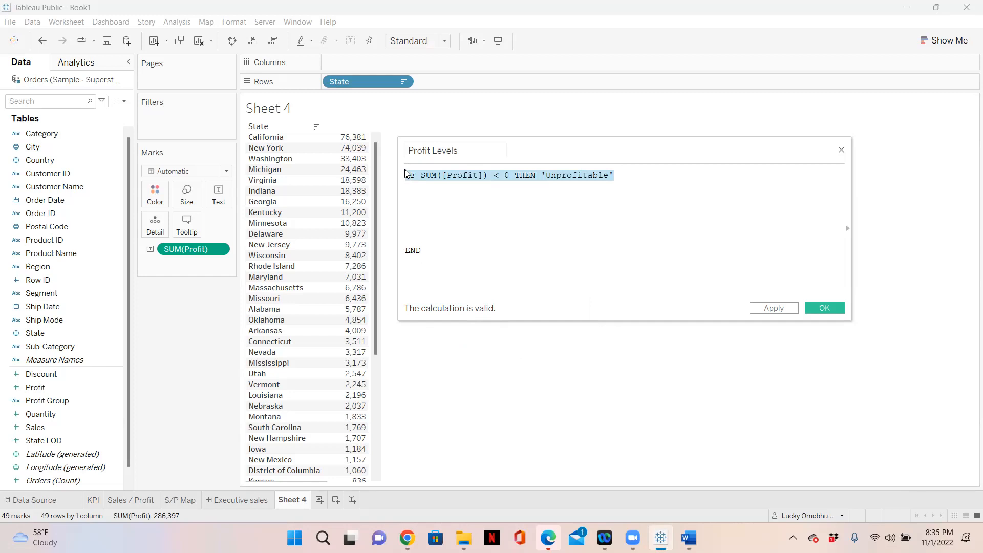
click(687, 240)
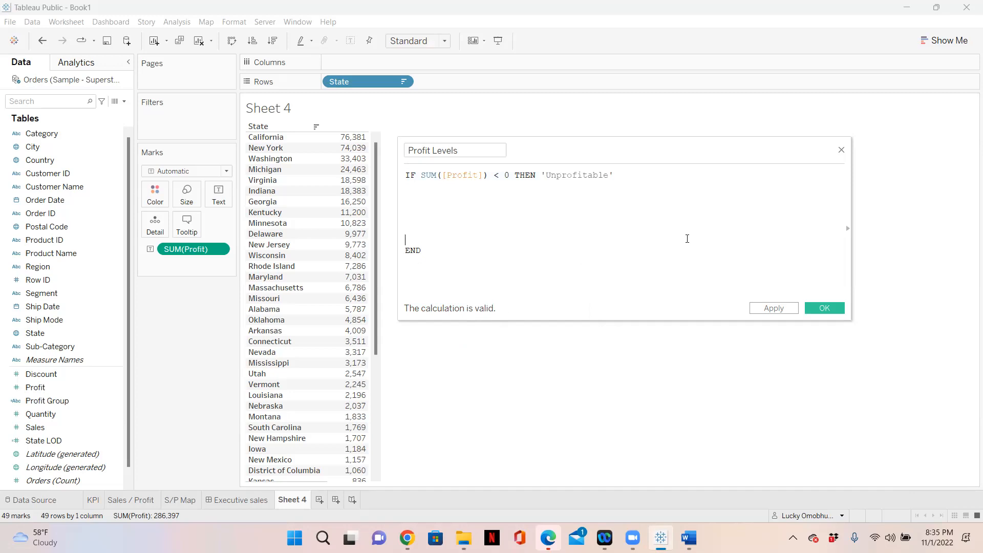
Apply the Profit Levels calculation and add the field to the rows after State, keeping its editor open clear of the table
drag(636, 150, 716, 137)
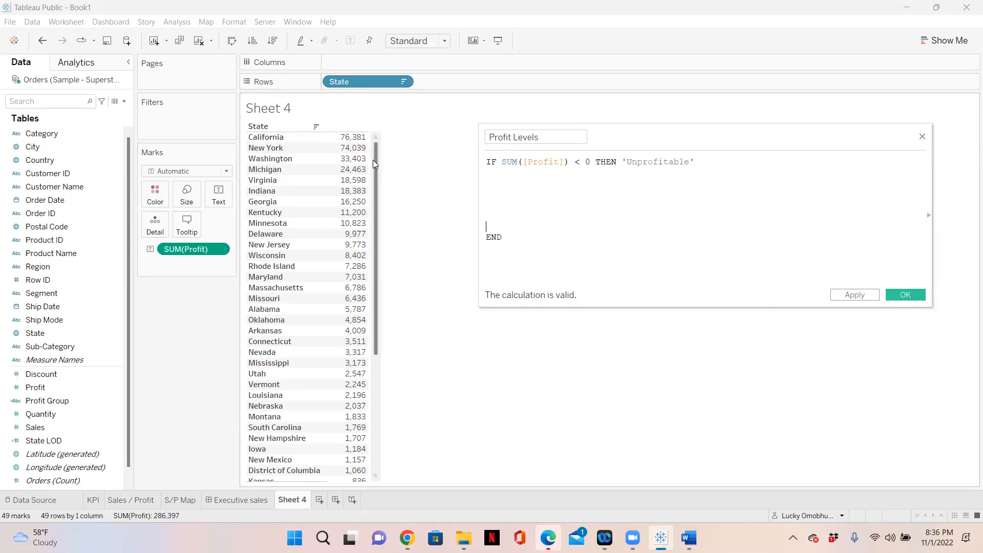
drag(376, 157, 373, 279)
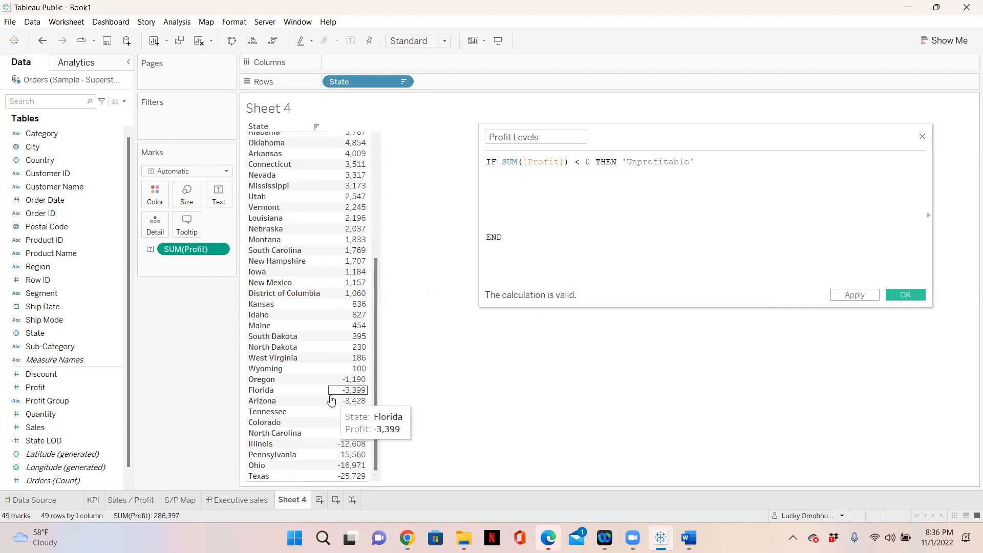
click(857, 296)
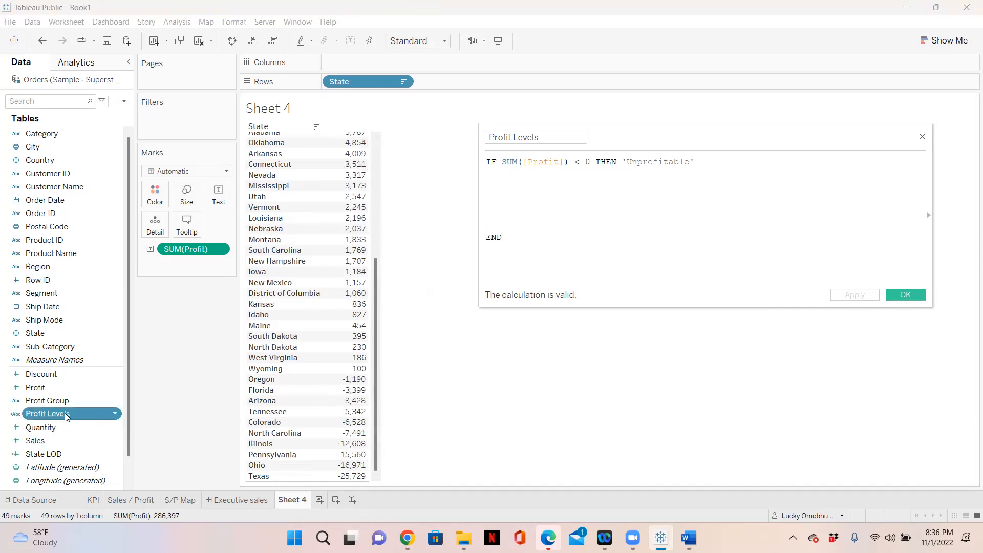
drag(57, 414, 435, 81)
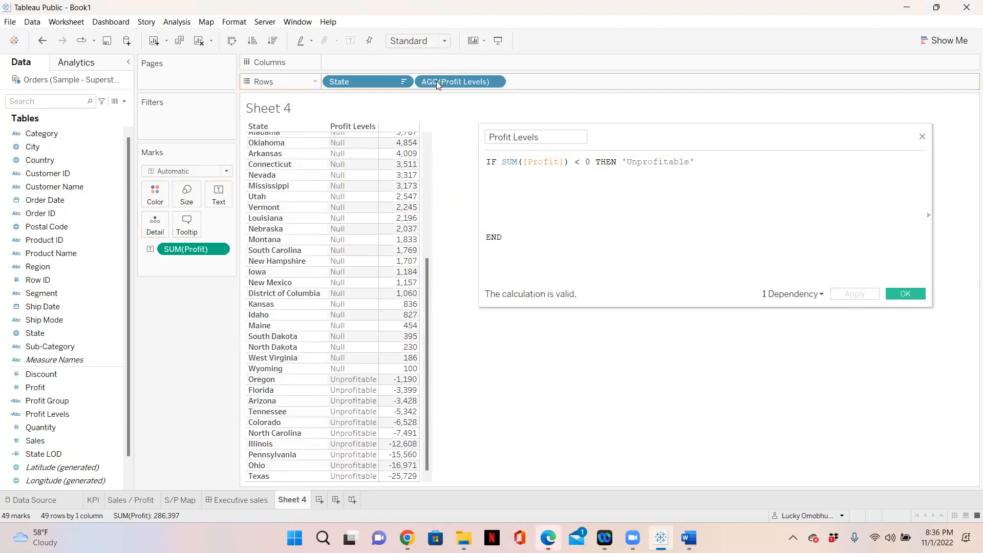
Compare the Profit Levels labels of the negative-profit states with the formula's Unprofitable condition
drag(424, 295, 426, 164)
scroll(441, 225, down, 5)
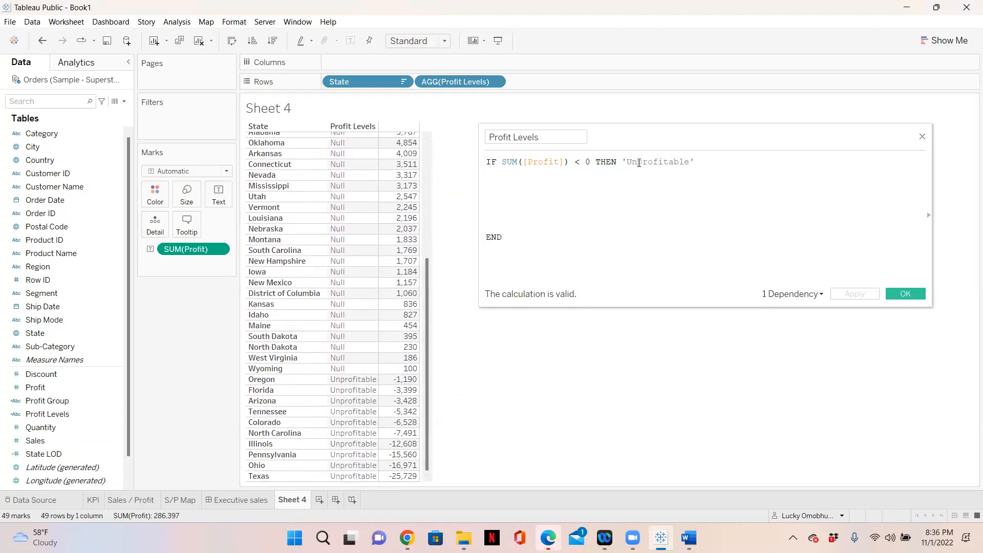
drag(623, 162, 690, 161)
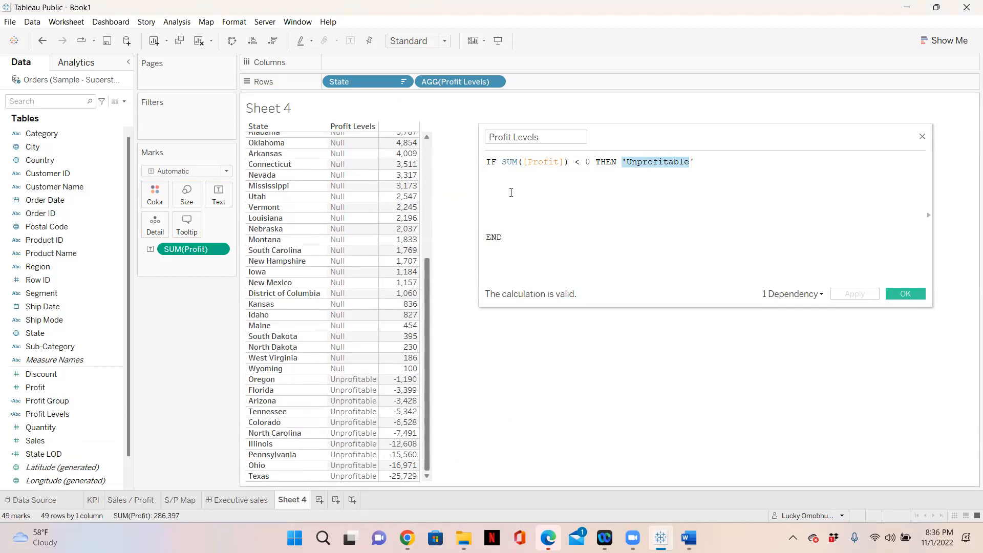
mouse_move(405, 382)
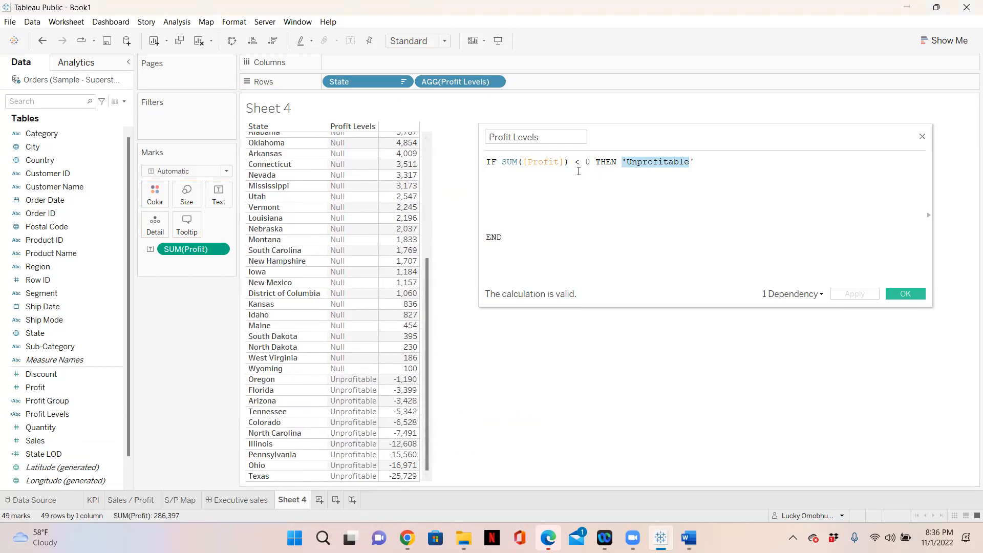
drag(572, 163, 533, 160)
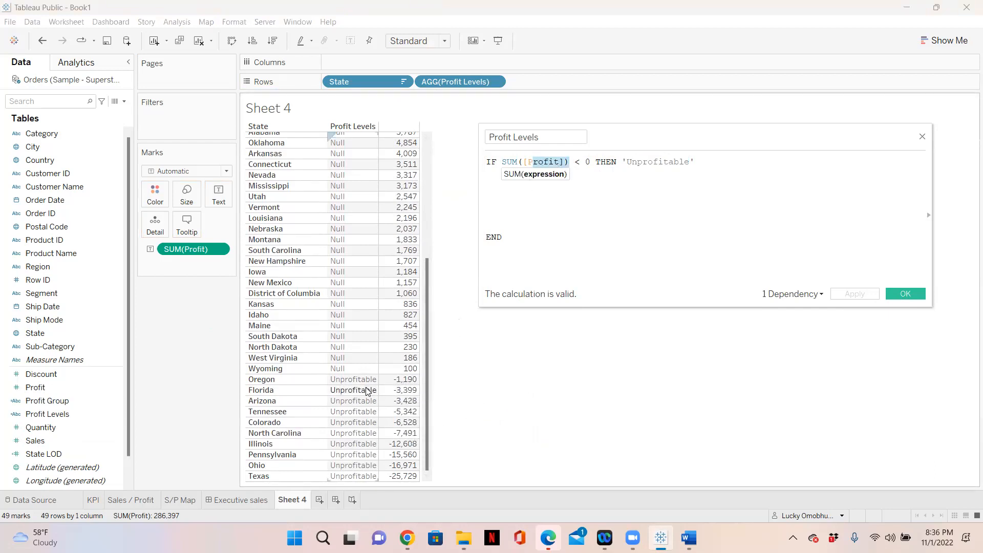
click(641, 204)
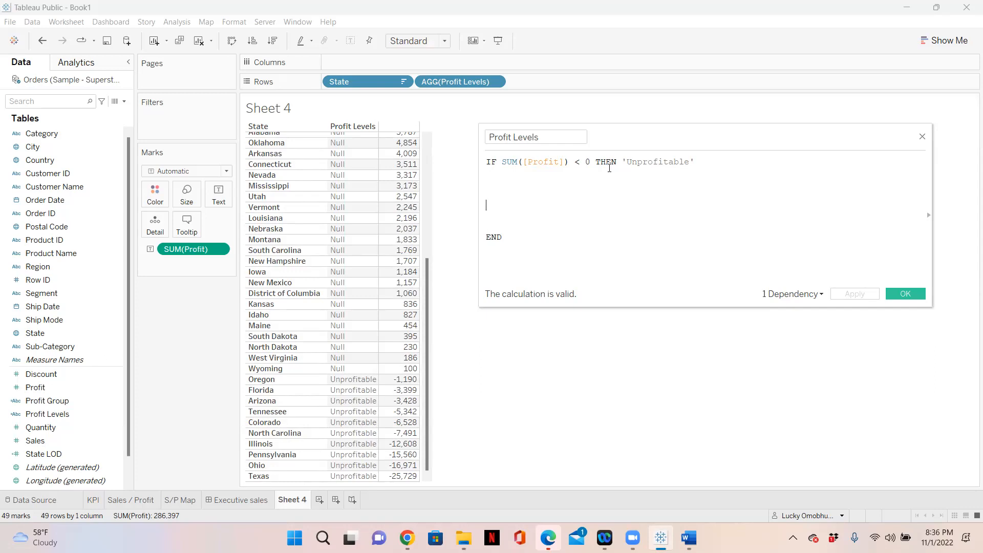
click(488, 161)
drag(487, 162, 701, 161)
Start an ELSEIF branch on a new line directly below the Unprofitable condition
click(700, 161)
key(Return)
text(el)
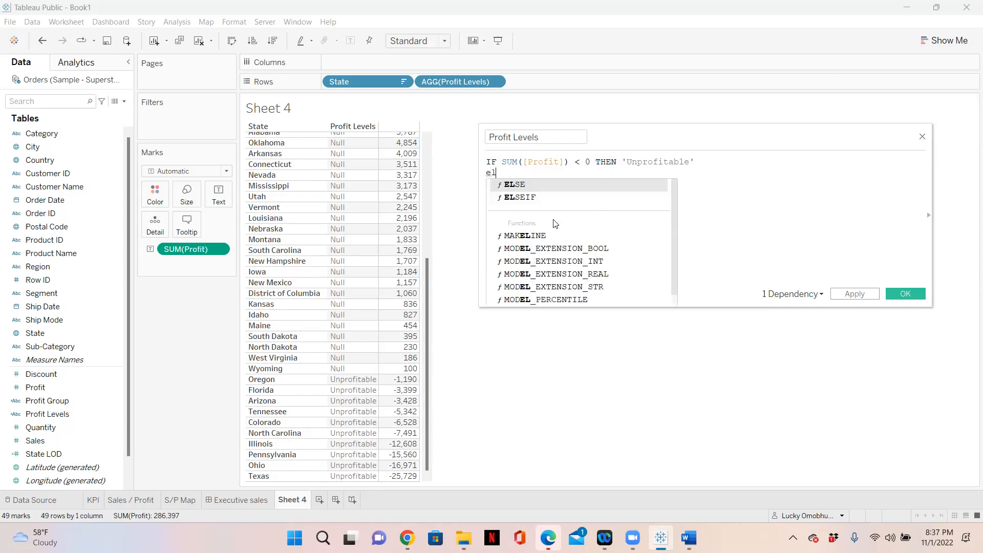
click(544, 197)
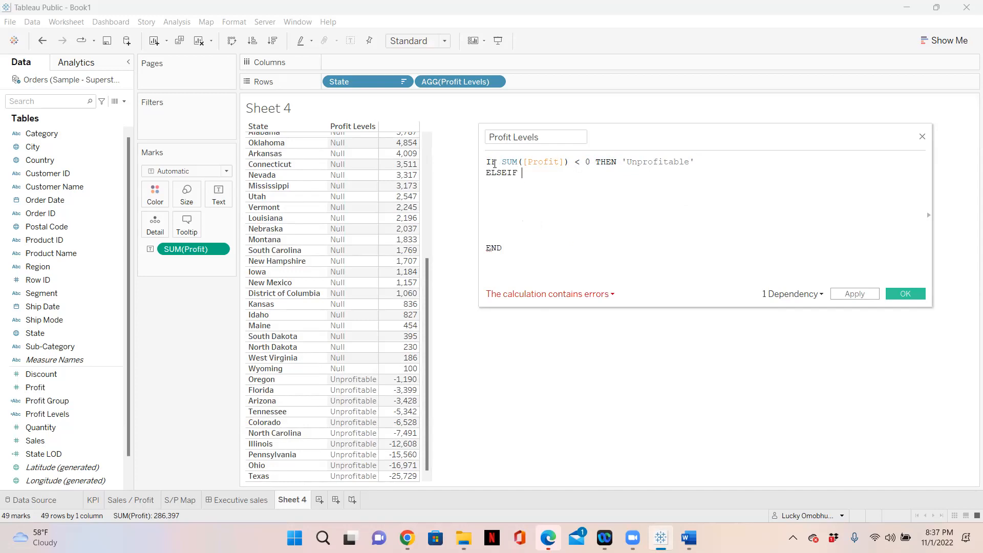
drag(487, 161, 617, 161)
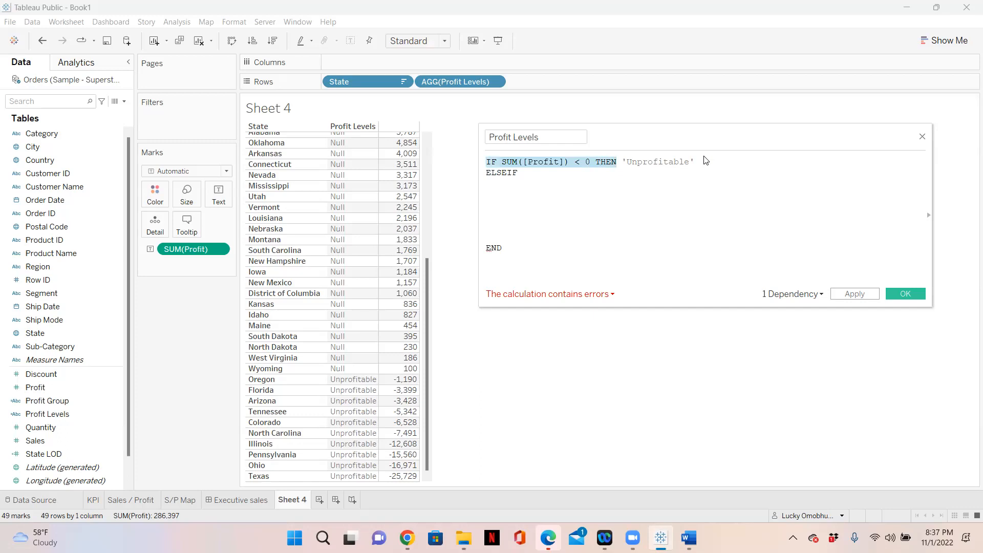
click(527, 175)
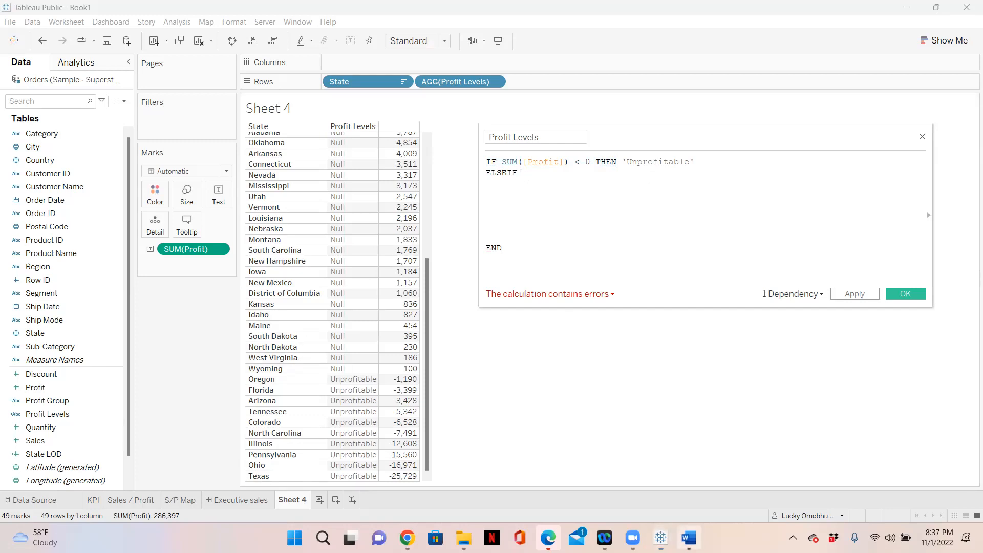
Check the Profit L1 range in the Word requirements document, and add SUM([Profit]) > 0 AND to the ELSEIF line in Tableau
click(689, 538)
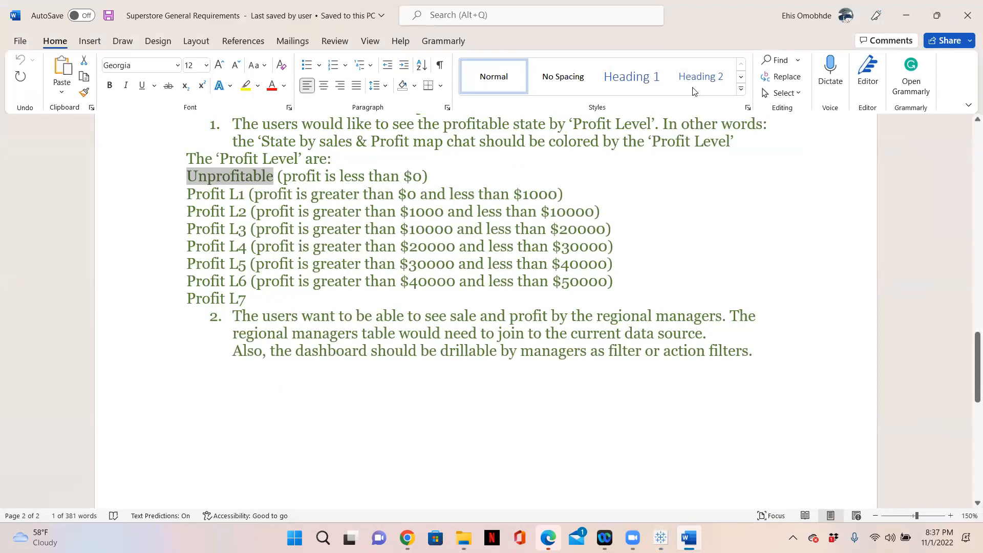
click(907, 15)
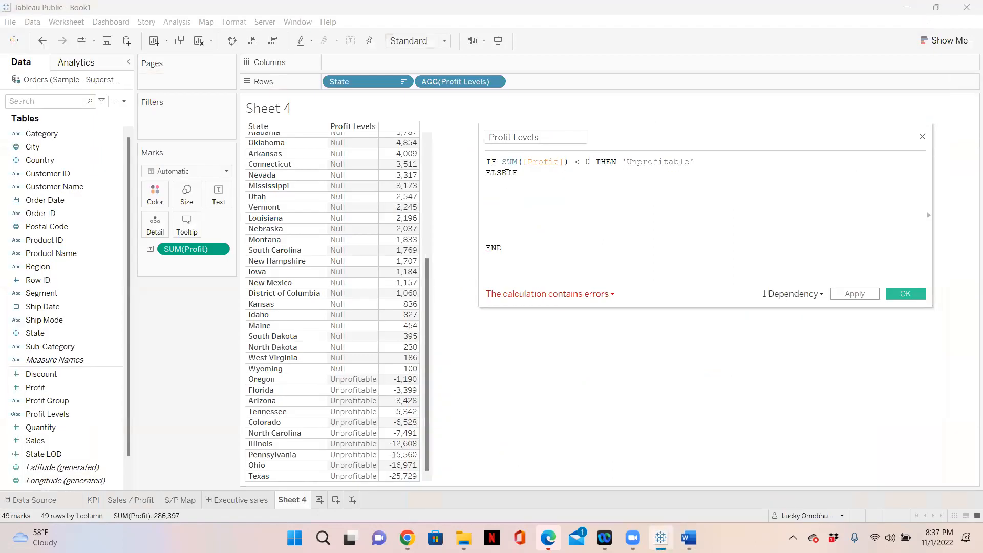
drag(167, 250, 552, 184)
text(> 0)
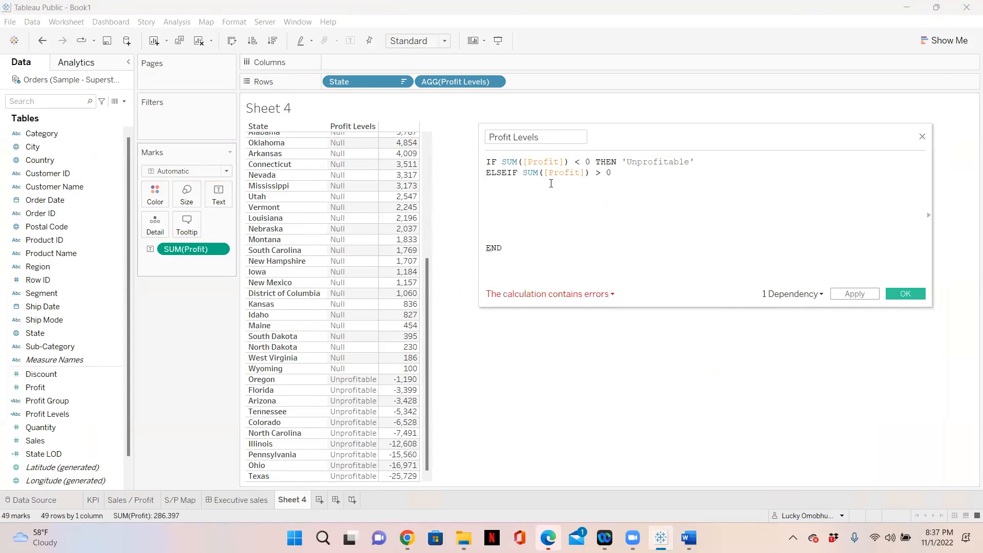
text( an)
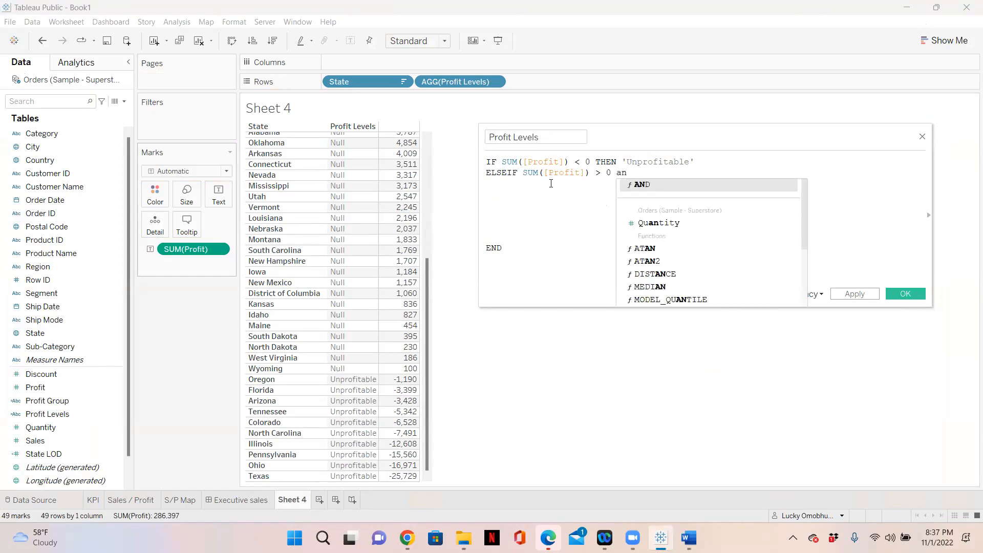
click(645, 184)
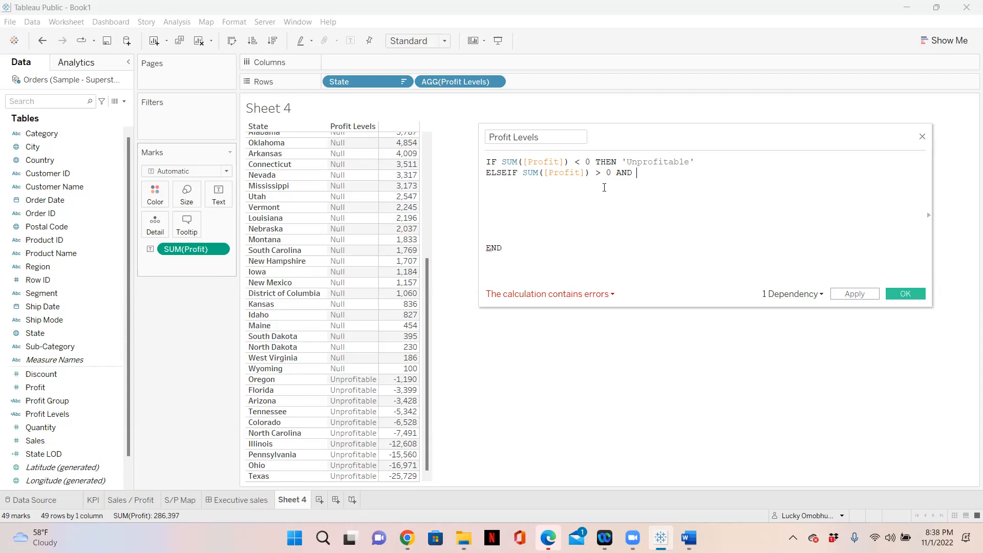
Complete the ELSEIF condition with SUM([Profit]) < 1000 THEN, checking the Profit L1 upper limit in the Word document
drag(197, 250, 702, 180)
key(ctrl+z)
drag(185, 249, 672, 189)
click(689, 538)
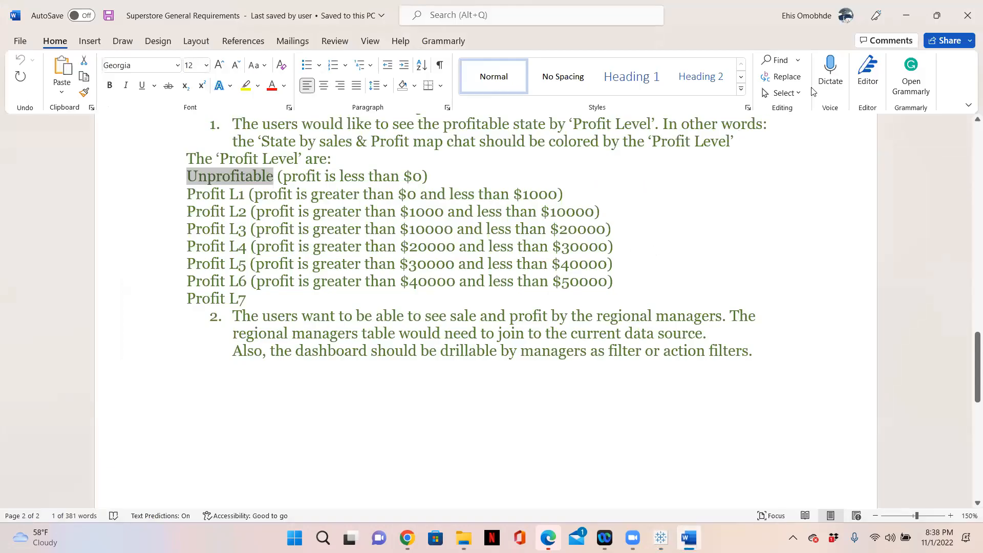
click(906, 16)
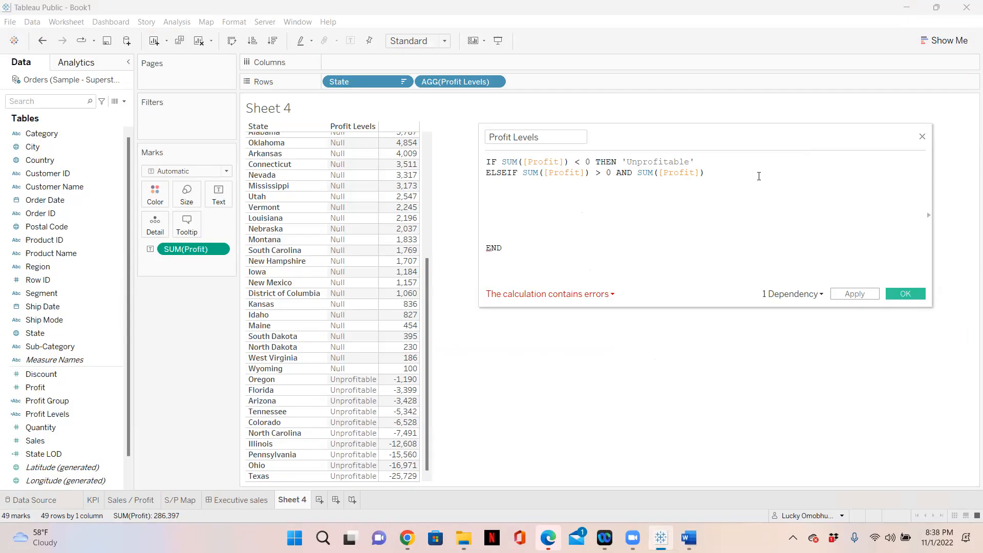
text(< 1000 th)
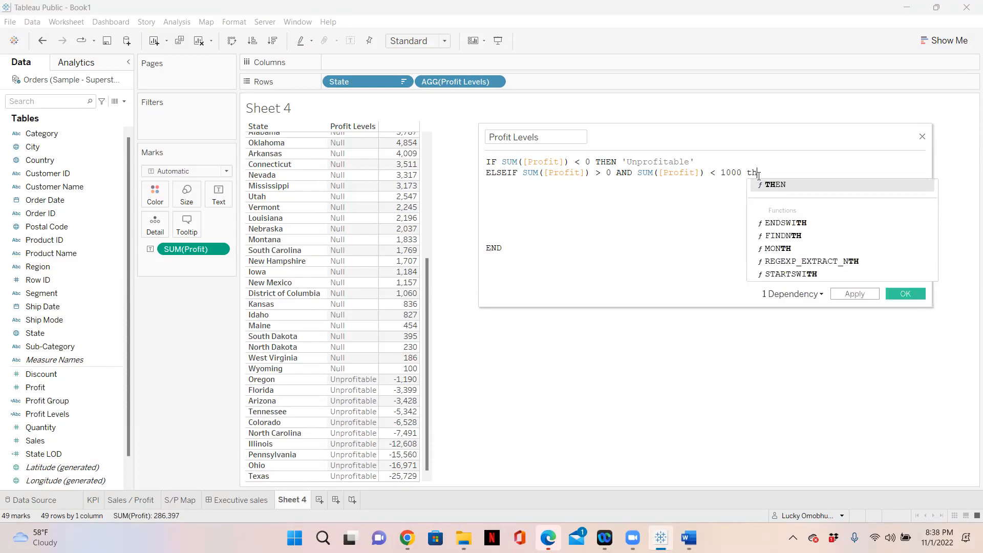
click(791, 186)
Enter 'Profit L1' as the ELSEIF branch's result, check the label in the Word document, and return to Tableau
text('L1)
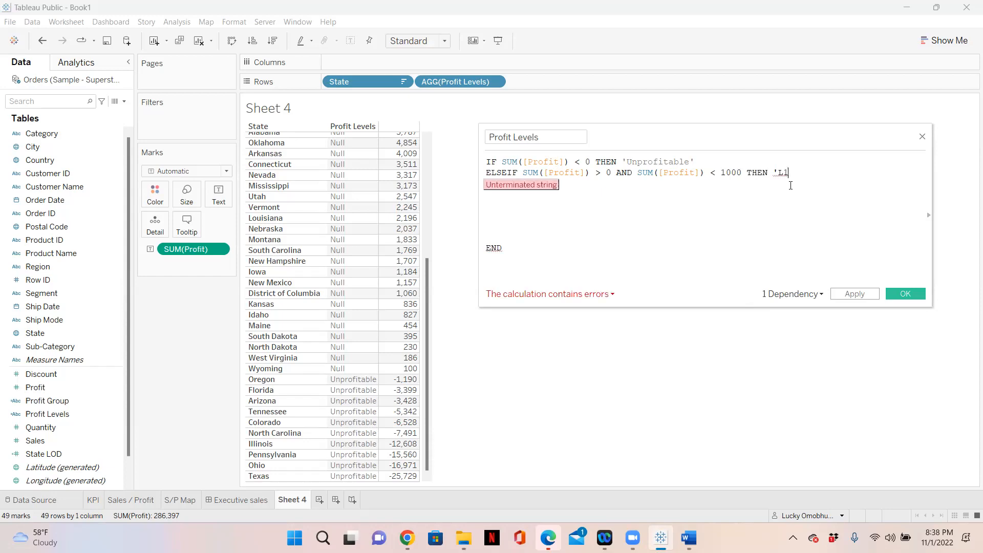
text(')
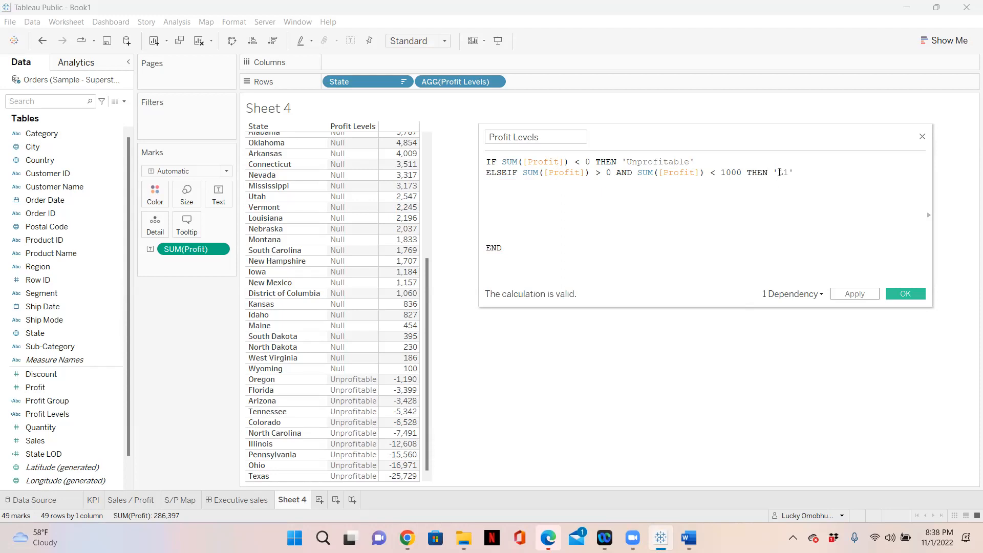
click(779, 173)
text(Profit)
click(689, 538)
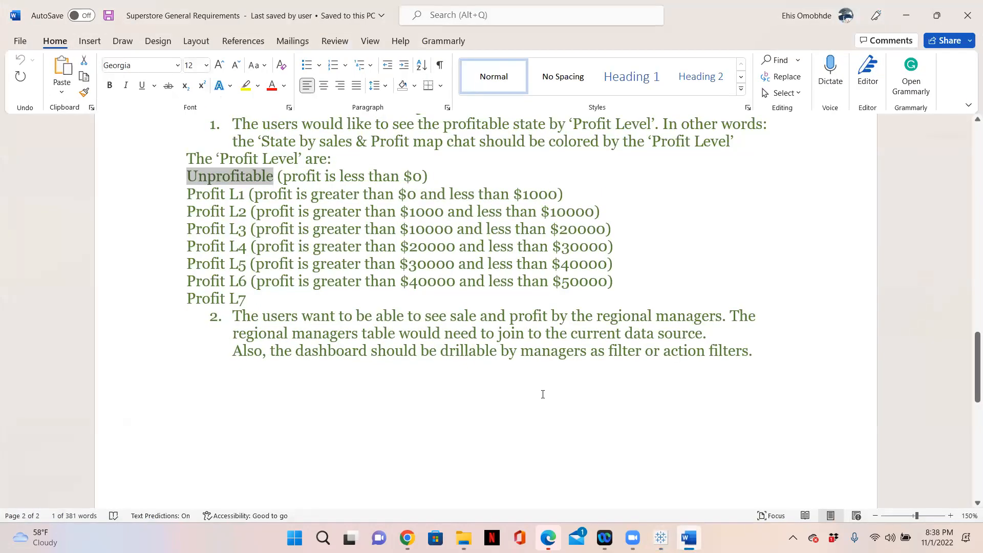
drag(249, 194, 190, 197)
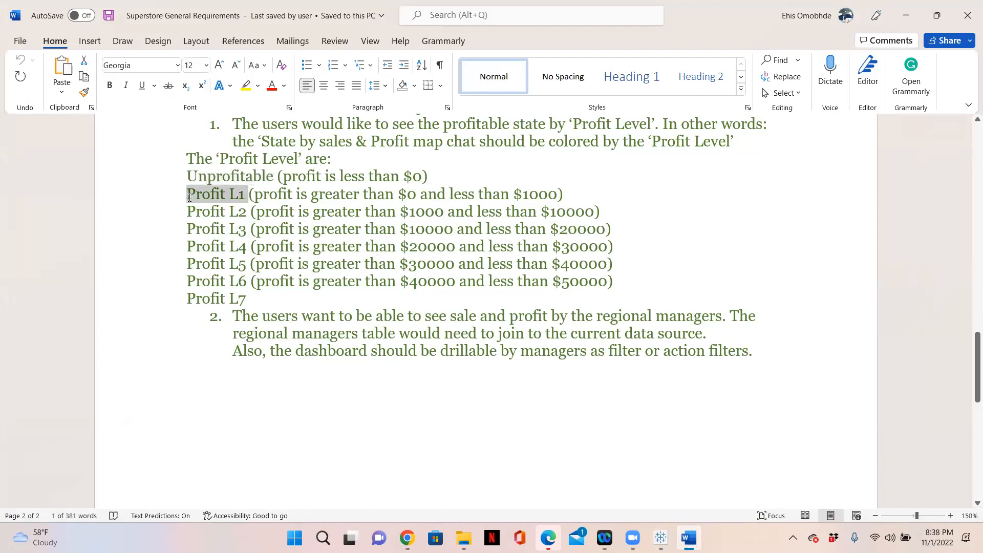
click(897, 23)
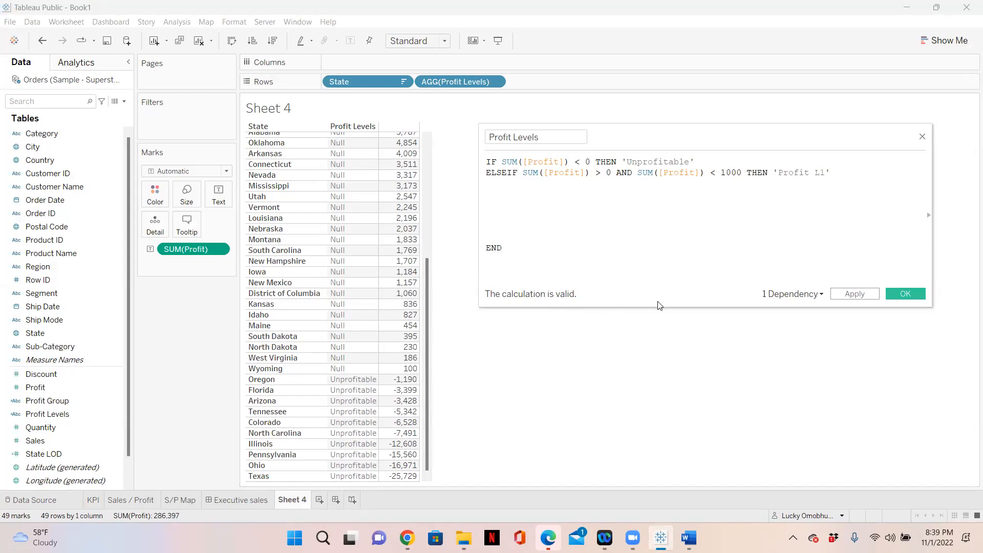
Apply the Profit Levels calculation and review the levels assigned to the states in the table
click(854, 294)
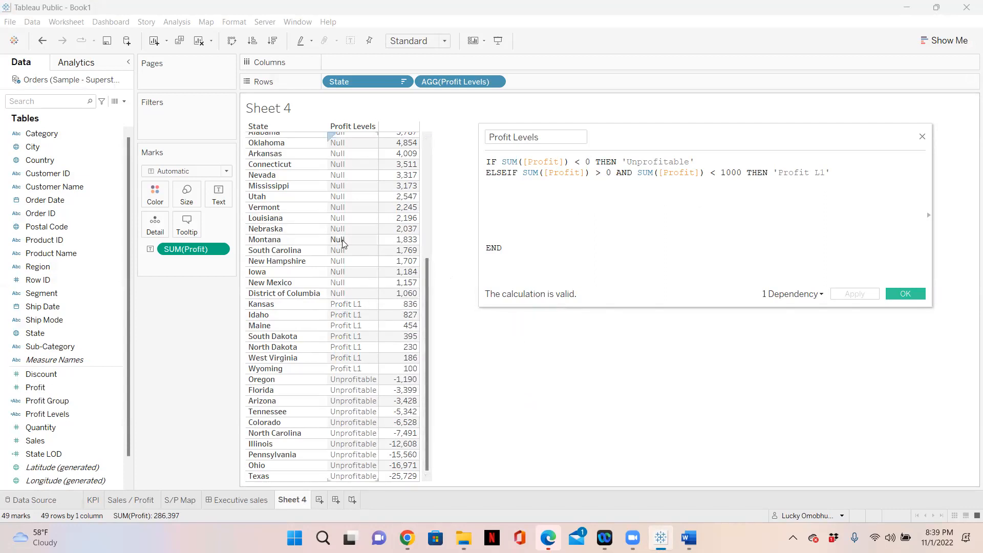
scroll(307, 248, up, 3)
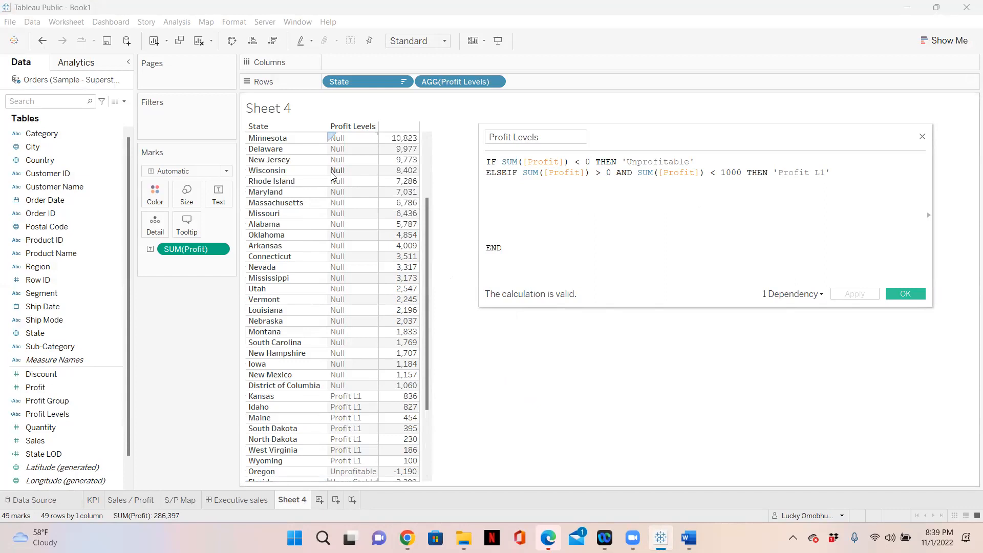
scroll(430, 213, down, 3)
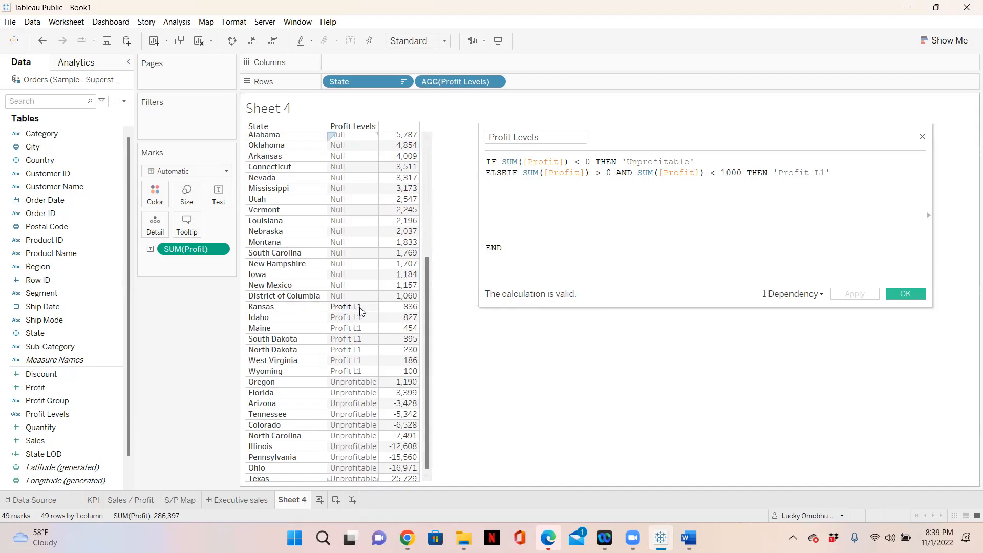
click(741, 173)
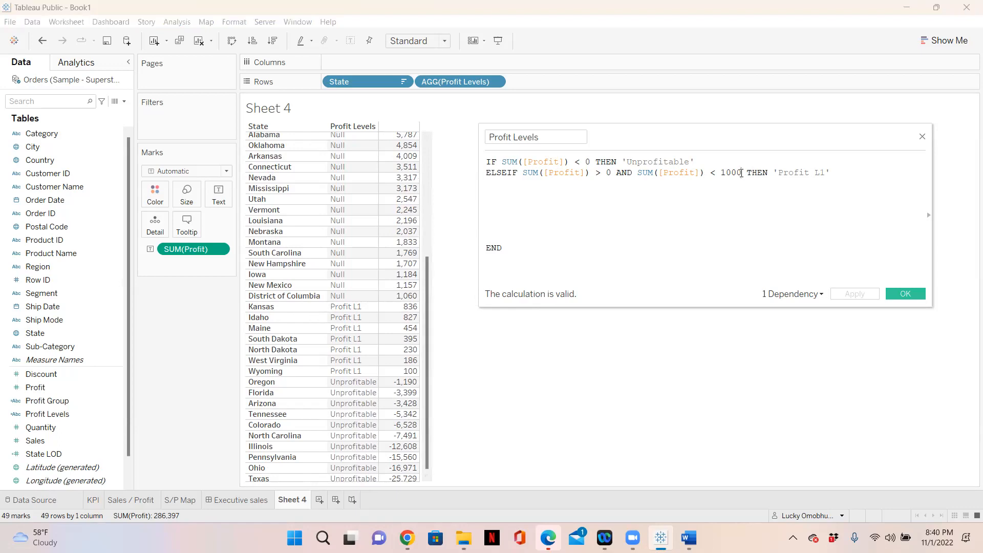
drag(835, 175, 485, 172)
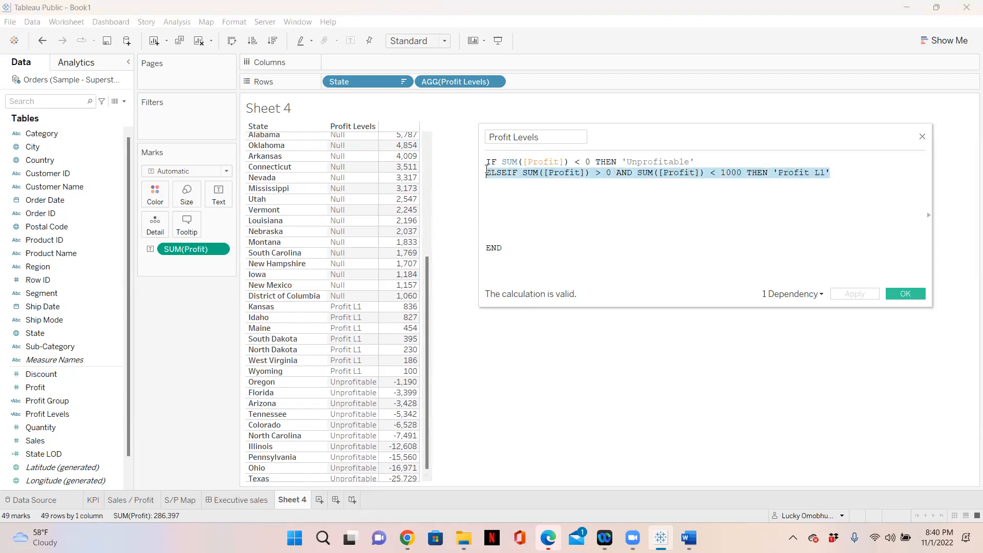
click(540, 205)
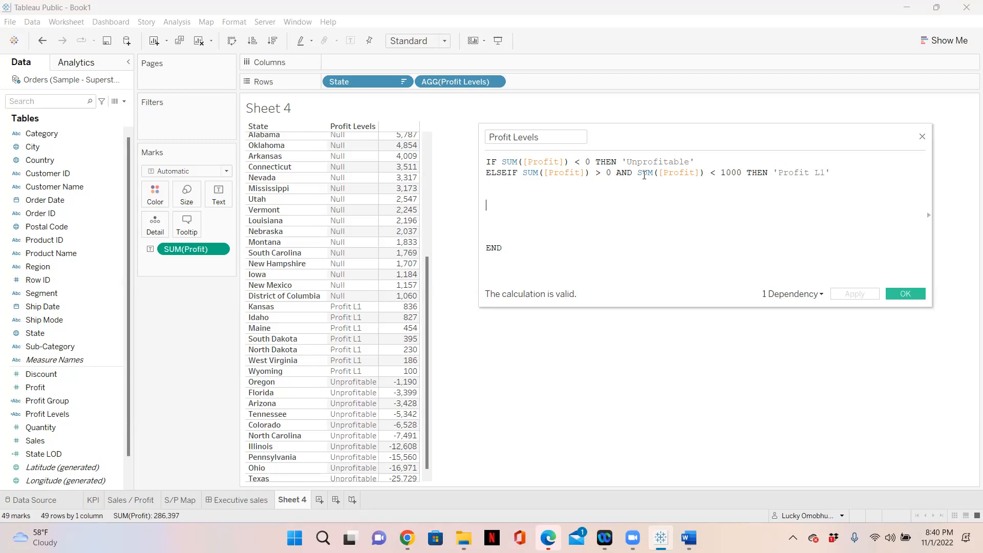
Try <= 1000 as the upper limit in the Profit L1 branch
click(747, 175)
key(BackSpace)
text(1)
key(BackSpace)
text(0)
click(718, 174)
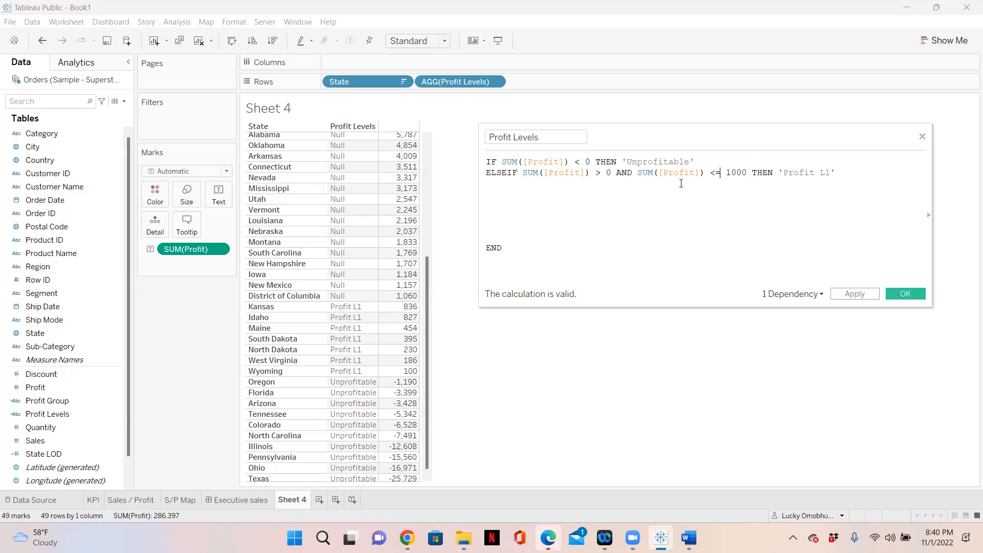
key(BackSpace)
Set the upper limit of the Profit L1 branch to < 1001
click(744, 173)
key(BackSpace)
text(1)
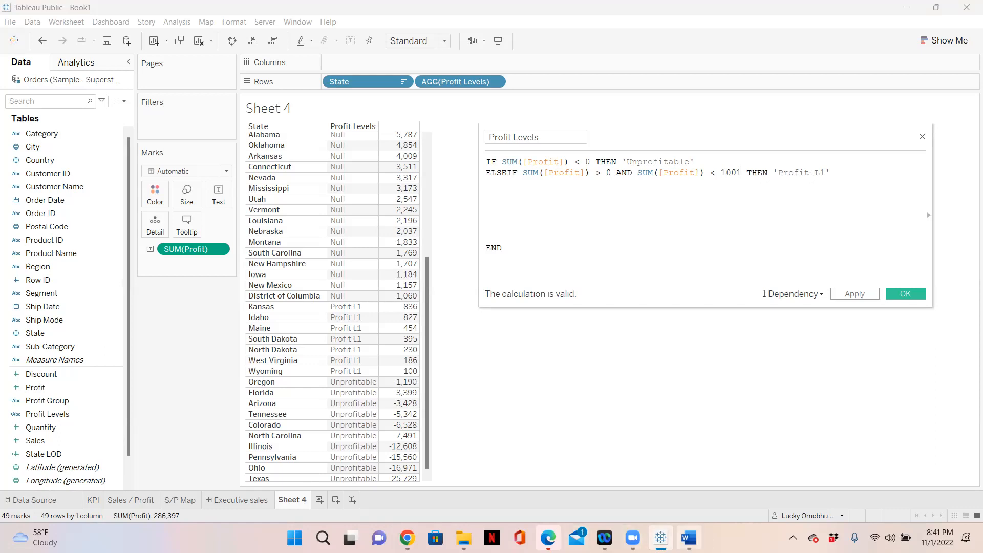
Check the Profit L2 range in the Word requirements document, and duplicate the Profit L1 ELSEIF line directly below it in Tableau
click(689, 538)
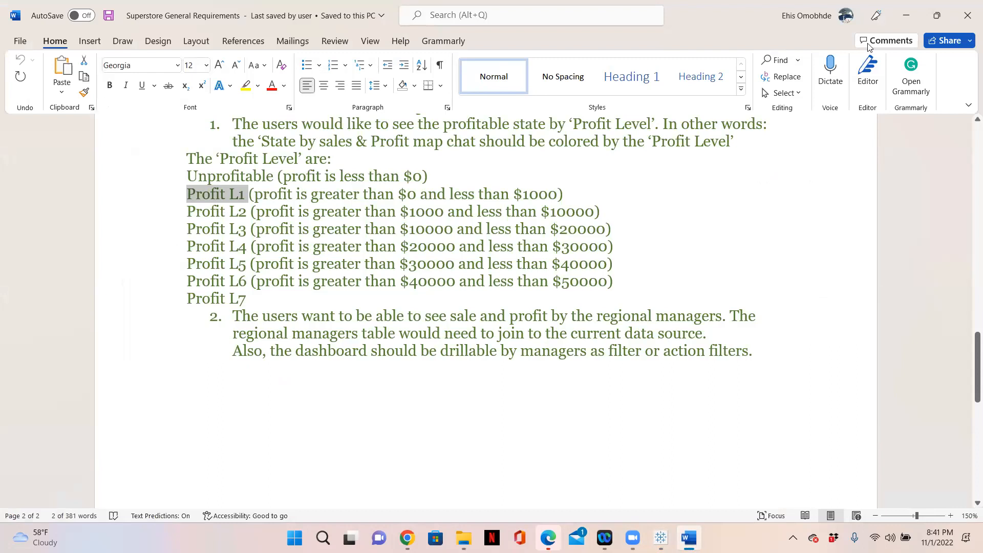
click(901, 19)
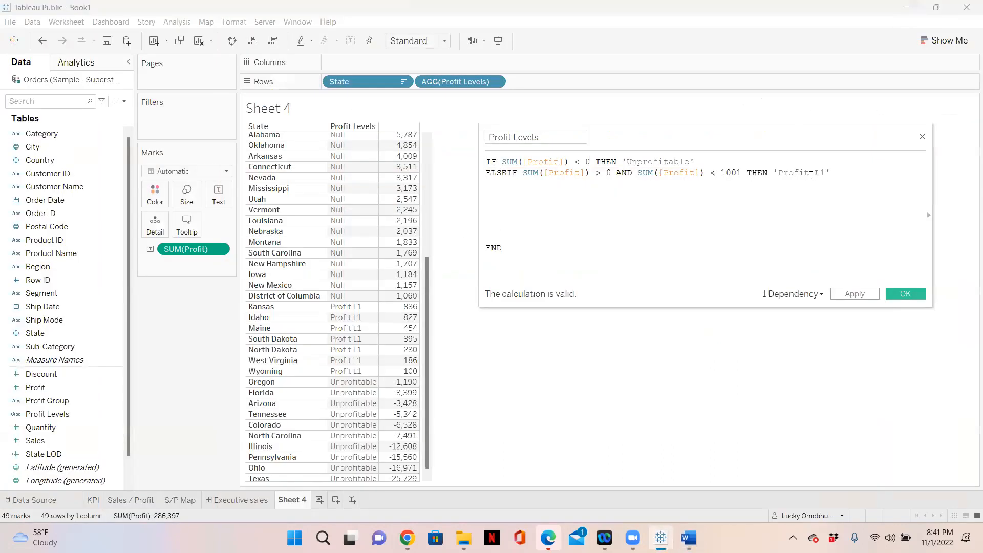
click(838, 175)
key(Return)
drag(835, 176, 489, 174)
key(ctrl+c)
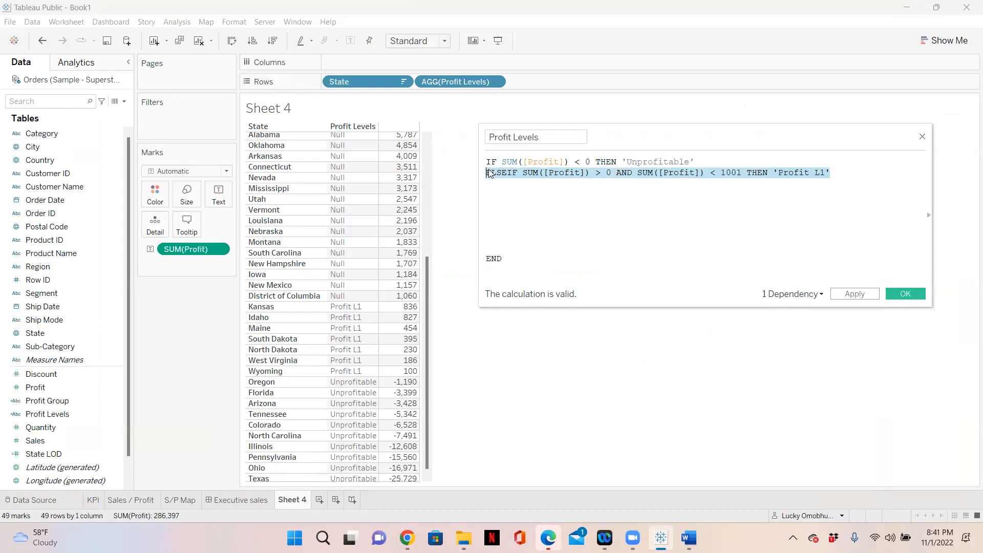
click(493, 190)
click(490, 186)
key(ctrl+v)
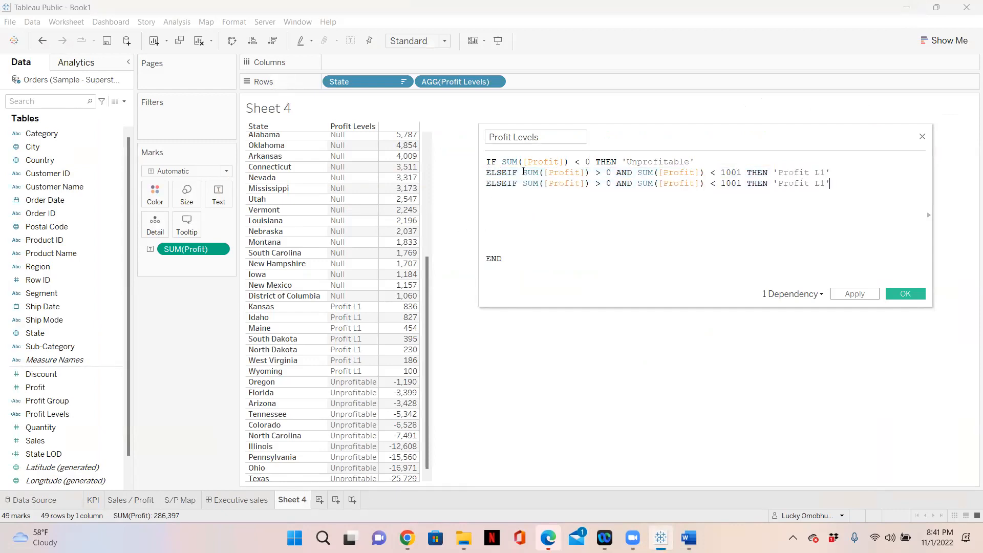
Set the second ELSEIF branch's lower limit to > 1000, check the Profit L2 range in the Word document, and return to Tableau
double_click(605, 183)
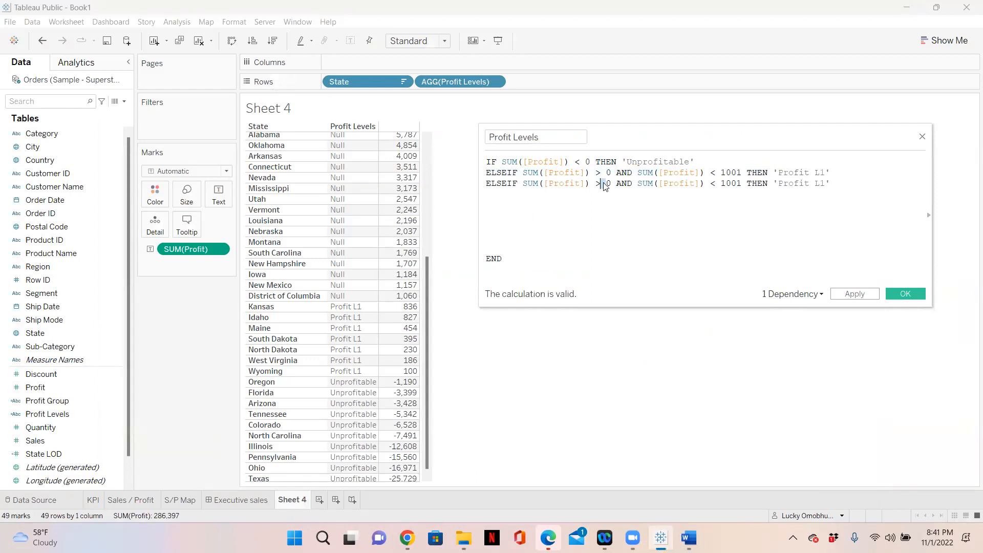
key(Right)
text(100)
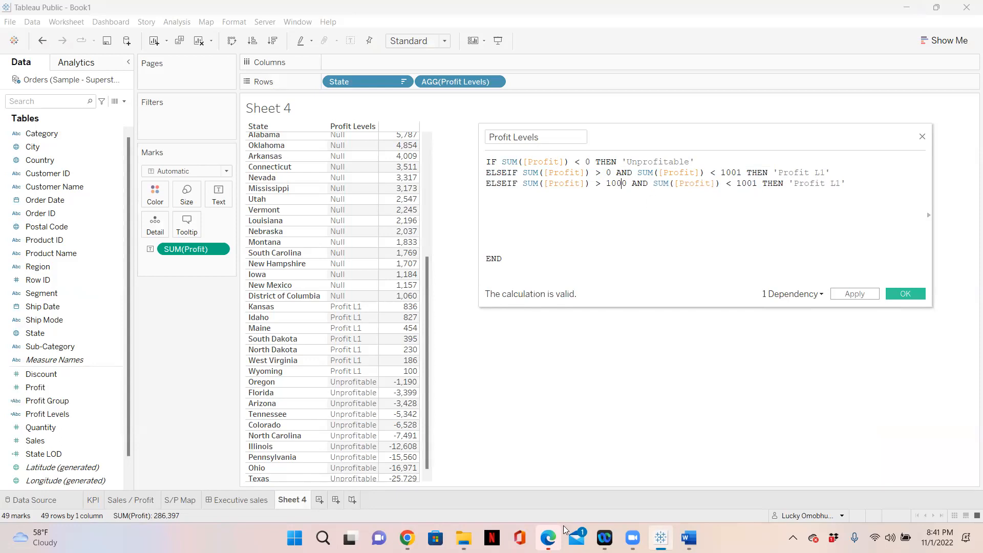
mouse_move(689, 538)
click(752, 489)
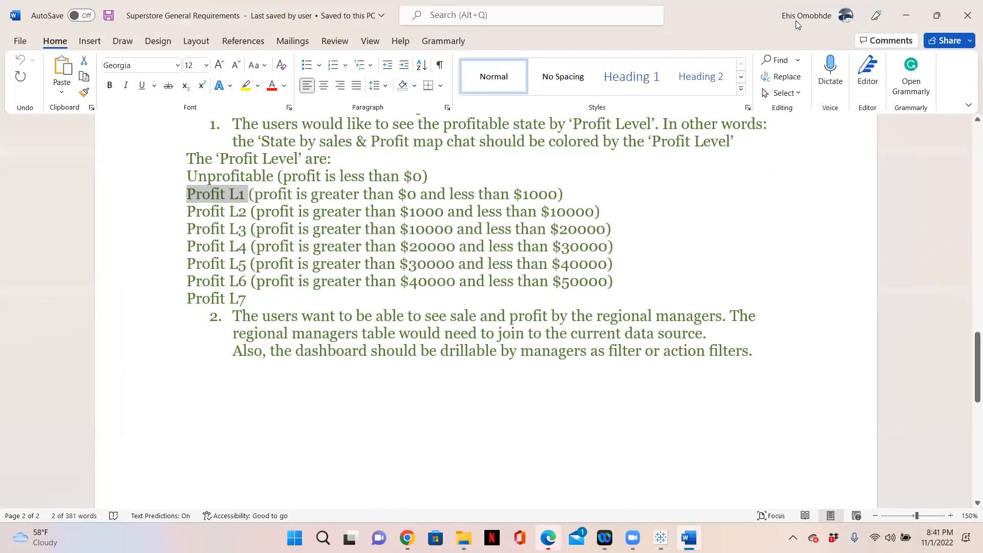
key(alt+Tab)
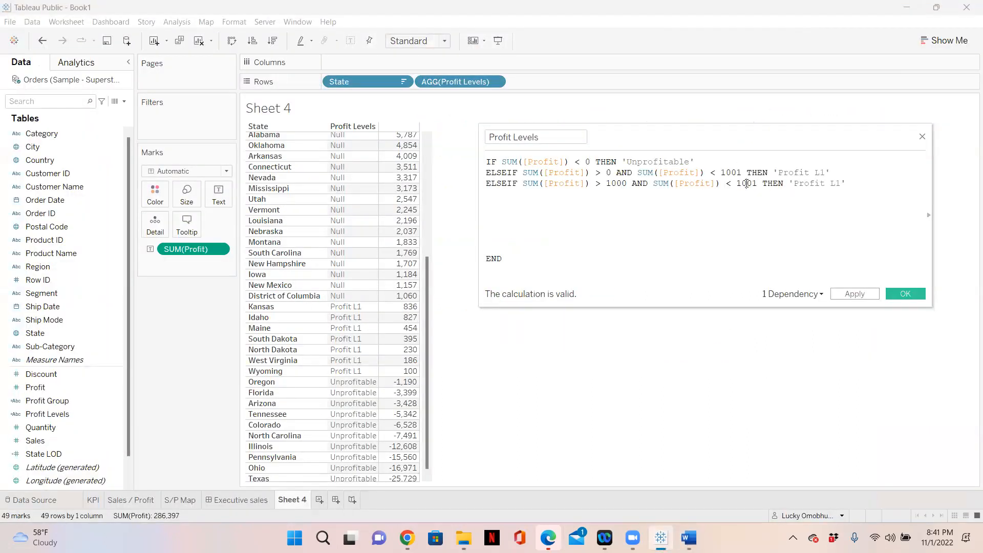
Change the second ELSEIF branch's upper limit to <= 10000
click(747, 185)
text(0)
click(763, 185)
key(BackSpace)
text(0)
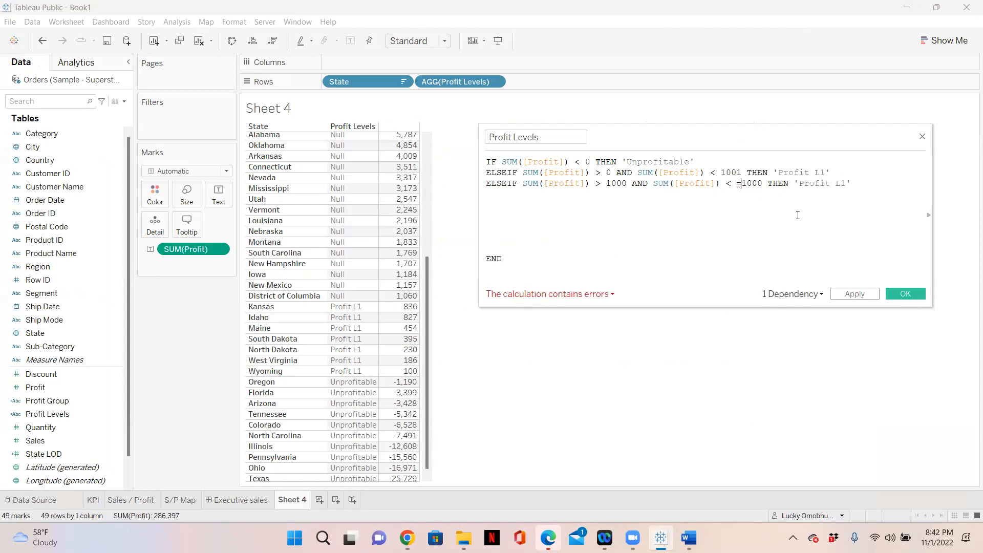
click(738, 183)
key(BackSpace)
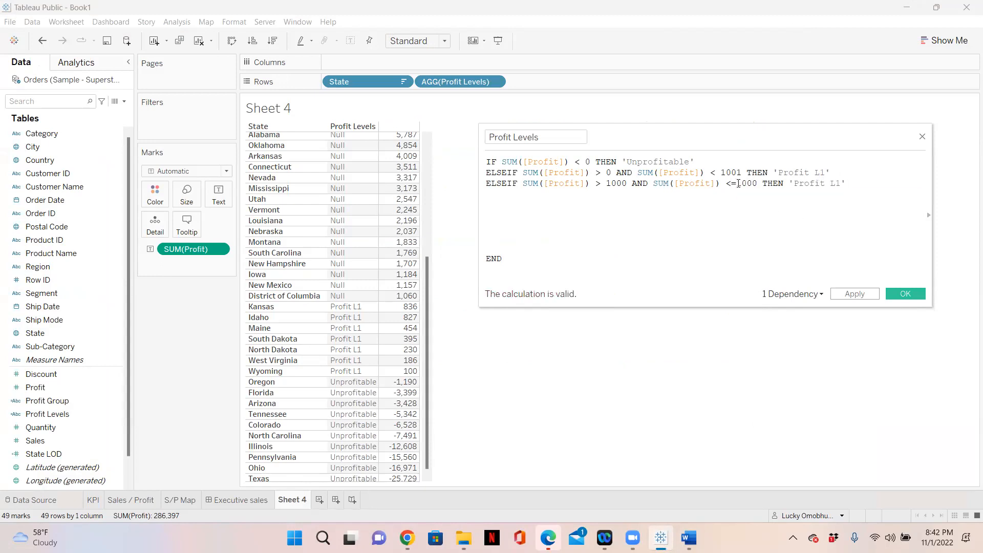
click(759, 183)
text(0)
Replace the second ELSEIF branch's upper limit with < 10001
click(737, 183)
key(BackSpace)
click(759, 183)
key(BackSpace)
text(1)
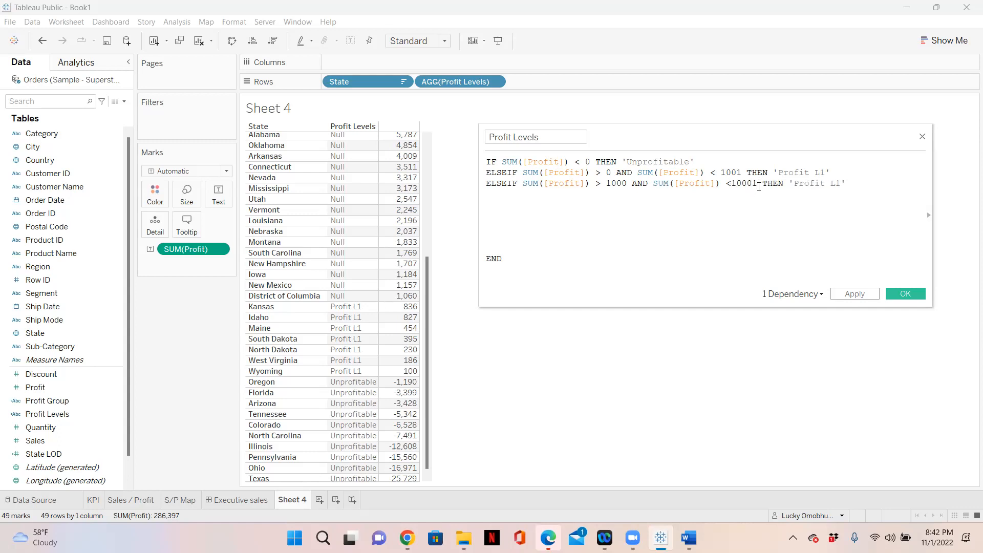
Set the second branch's result to 'Profit L2' and paste another copy of the Profit L1 ELSEIF line below it
click(842, 183)
key(BackSpace)
text(2)
key(Return)
key(ctrl+v)
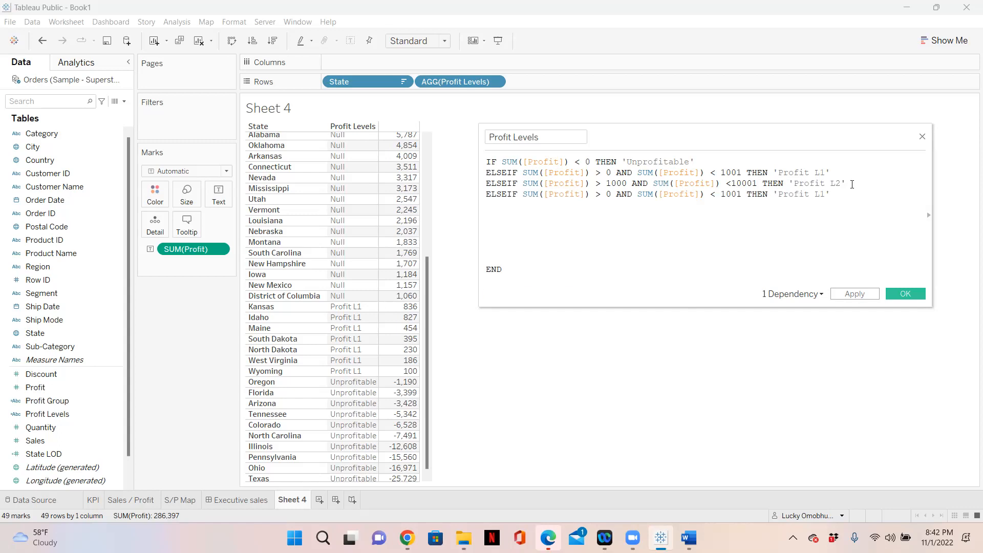
Set the third ELSEIF branch's range to > 10000 and < 20001, checking the Profit L3 limits in the Word document
click(607, 194)
text(1000)
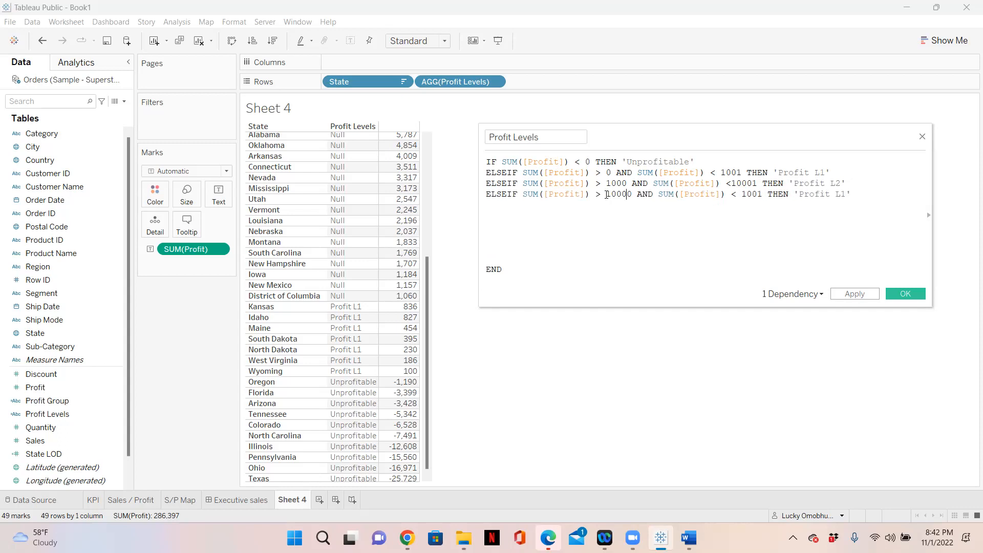
click(689, 538)
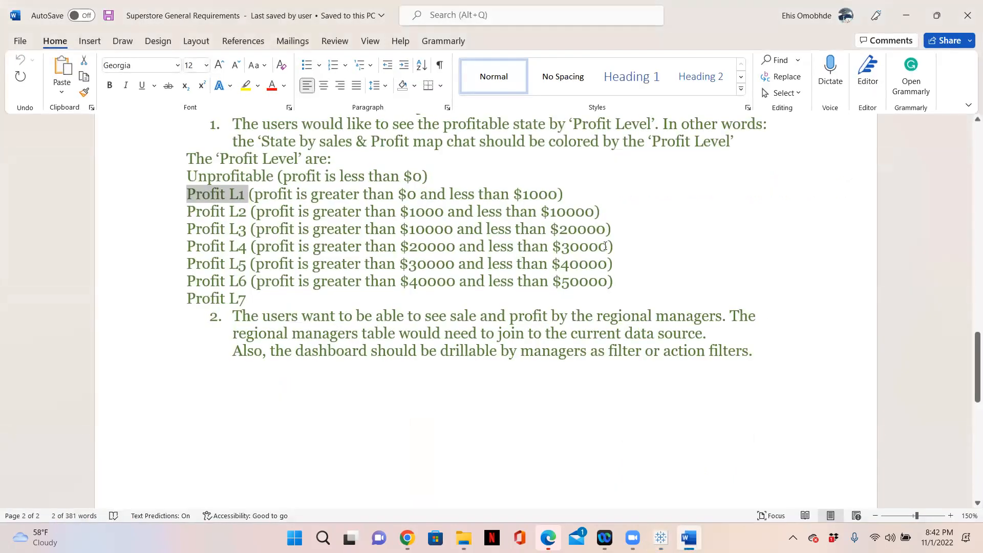
click(912, 19)
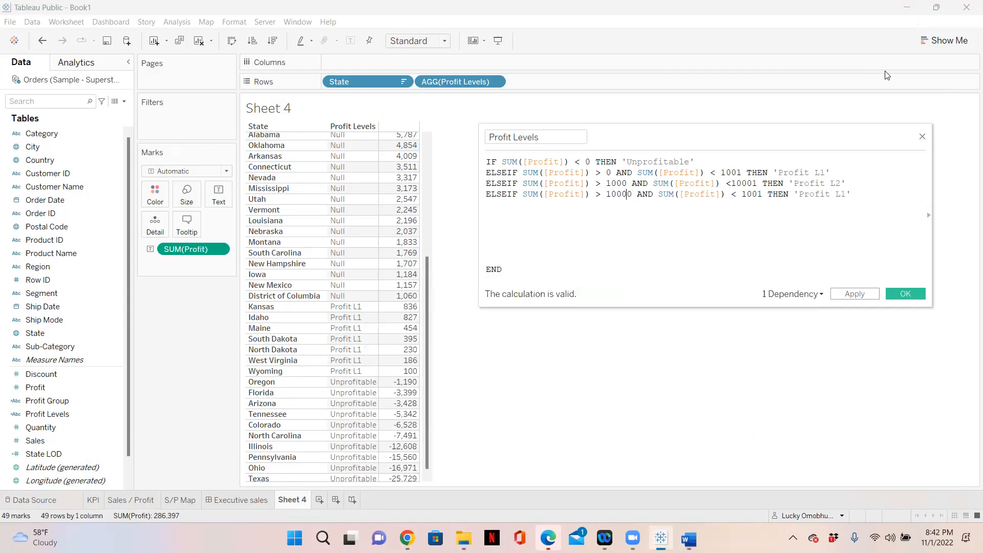
click(747, 194)
key(BackSpace)
text(20)
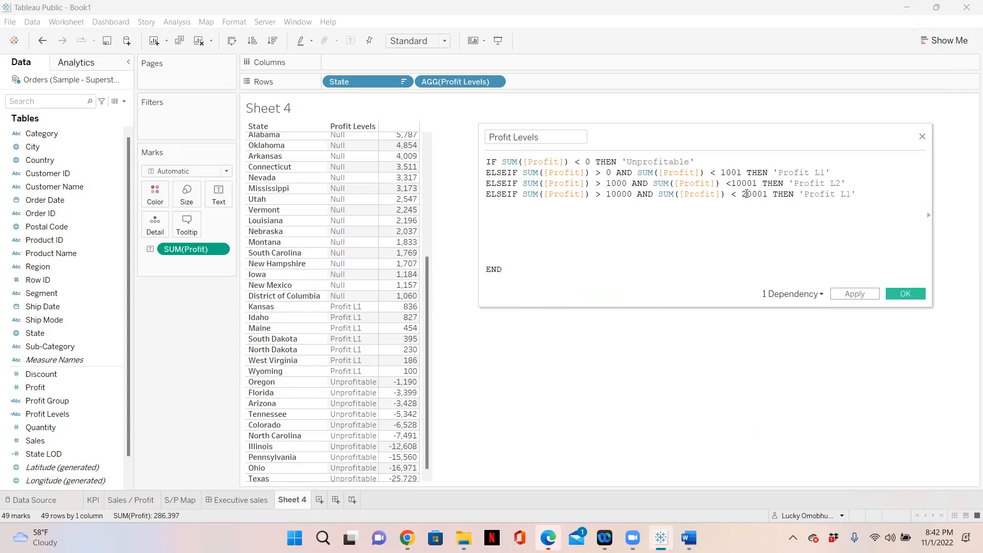
Set the third branch's result to 'Profit L3' and paste the Profit L1 ELSEIF line below it
click(850, 194)
key(BackSpace)
text(3)
key(Return)
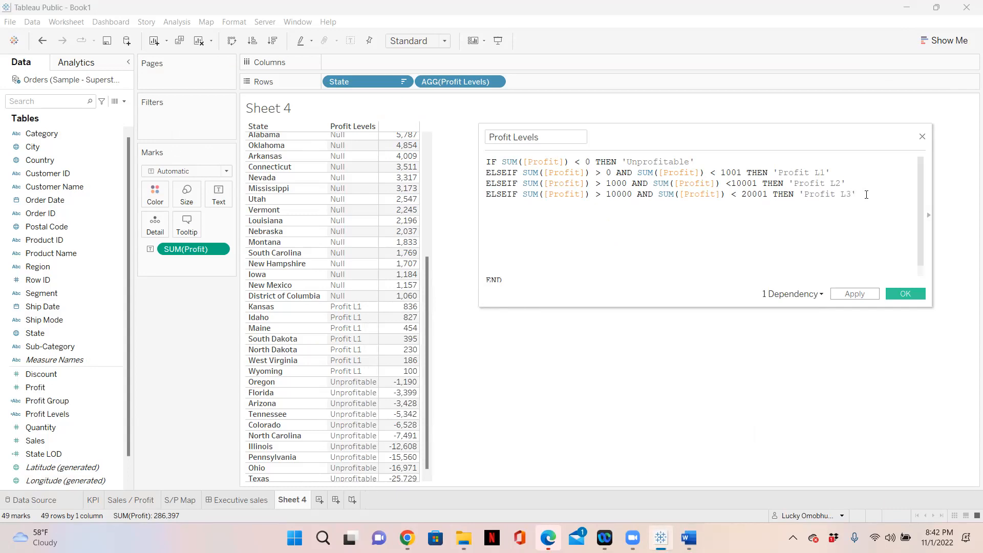
key(ctrl+v)
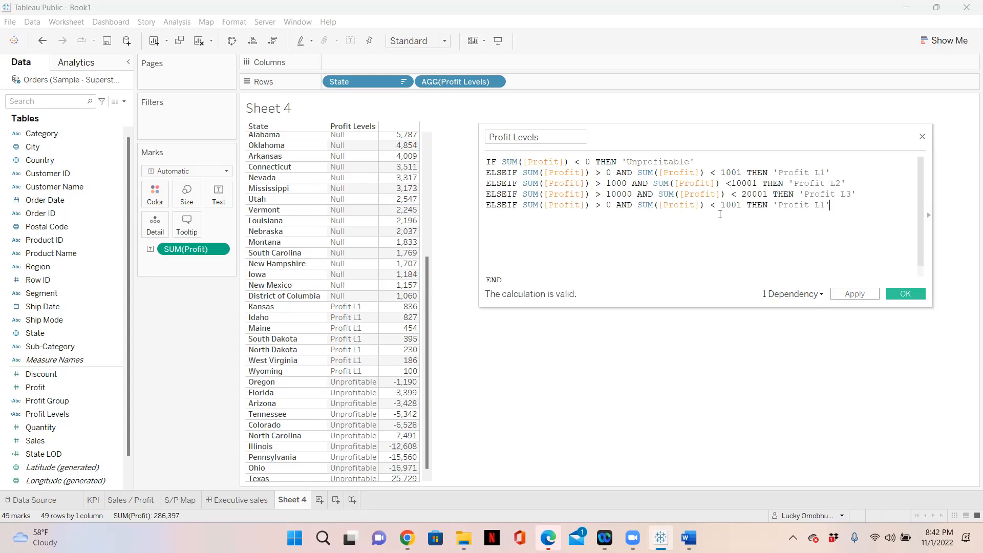
Set the fourth ELSEIF branch's range to > 20000 and < 30001
click(608, 205)
text(2000)
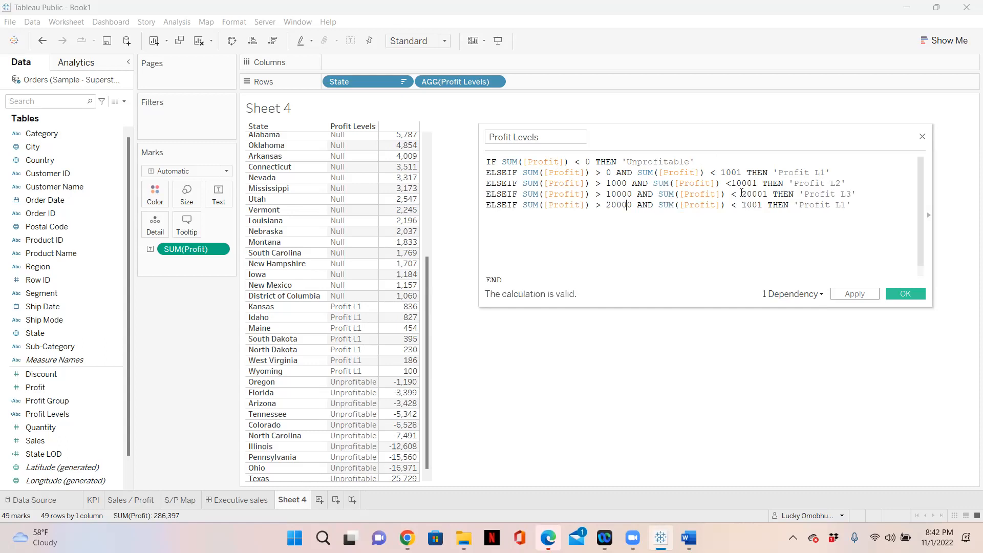
key(BackSpace)
text(30)
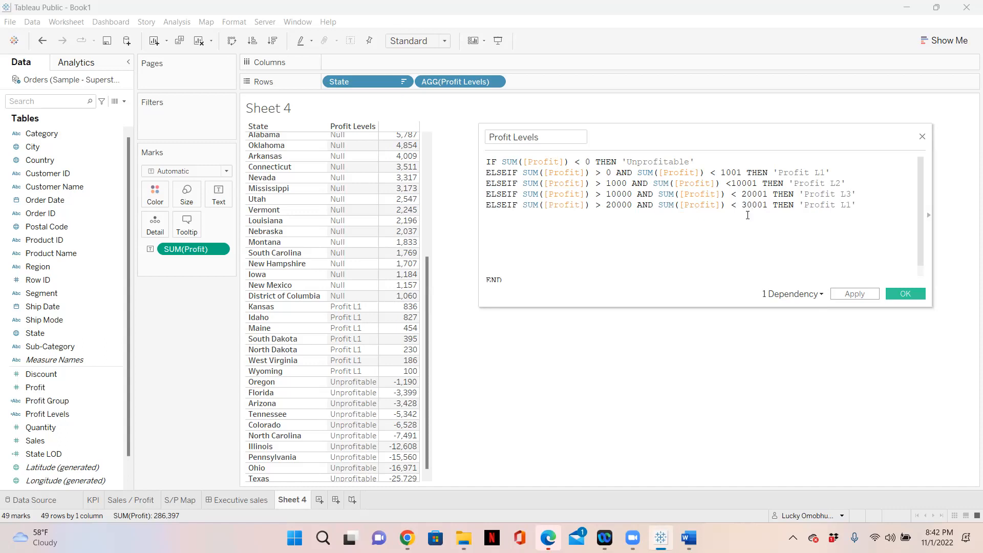
Set the fourth branch's result to 'Profit L4' and paste the Profit L1 ELSEIF line below it
click(851, 204)
key(BackSpace)
text(4)
key(Return)
key(ctrl+v)
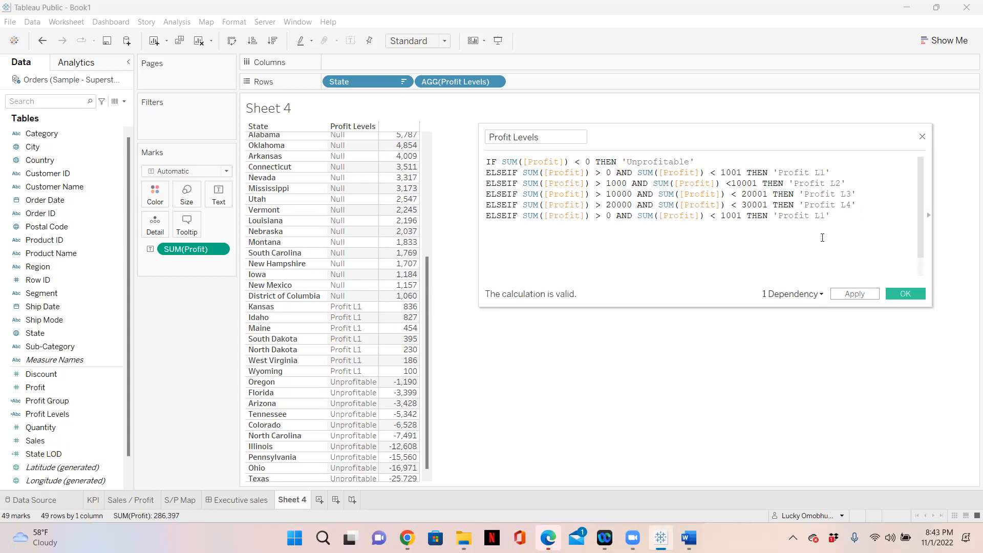
Set the fifth ELSEIF branch's range to > 30000 and < 40001, and check the Profit L5 limits in the Word document
click(607, 215)
text(3000)
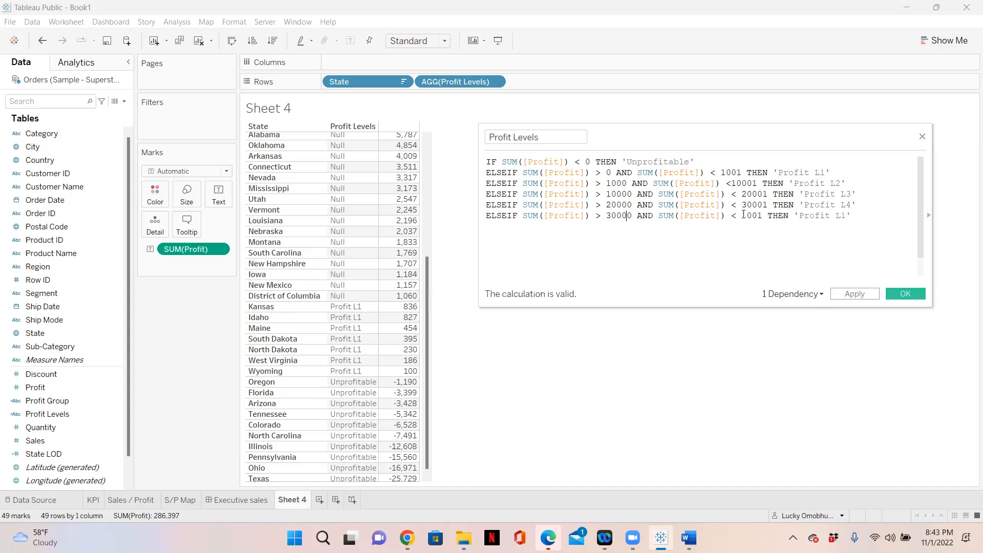
click(744, 215)
text(40)
click(689, 538)
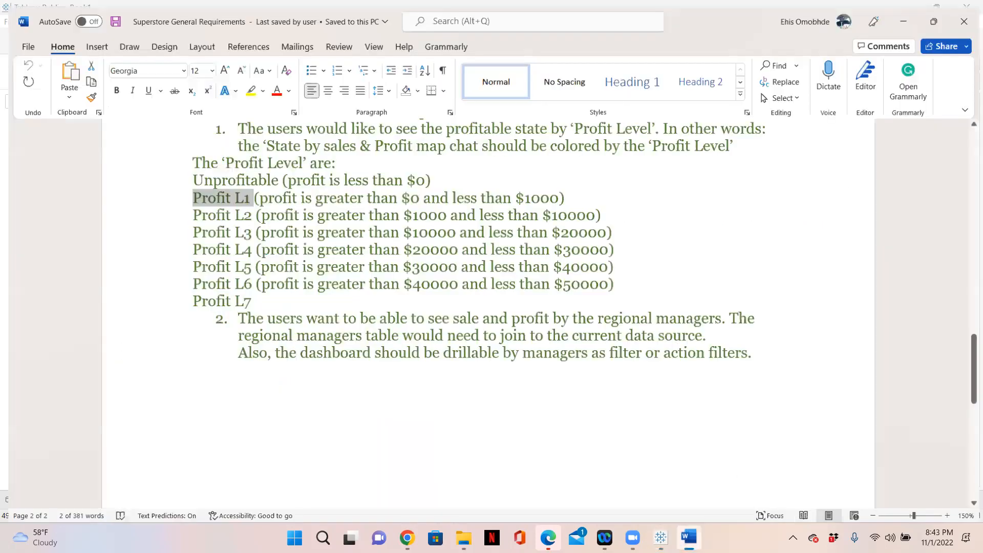
click(906, 16)
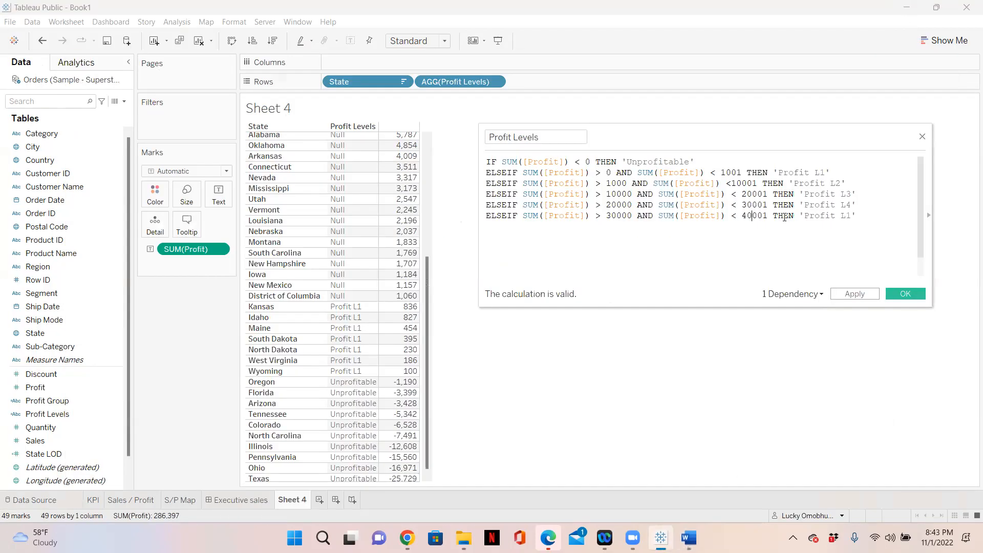
Set the fifth branch's result to 'Profit L5' and add a copy of the Profit L1 ELSEIF line below it
click(851, 217)
key(BackSpace)
text(5)
click(865, 219)
key(Return)
text(ELSEIF SUM([Profit]) > 0 AND SUM([Profit]) < 1001 THEN 'Profit L1')
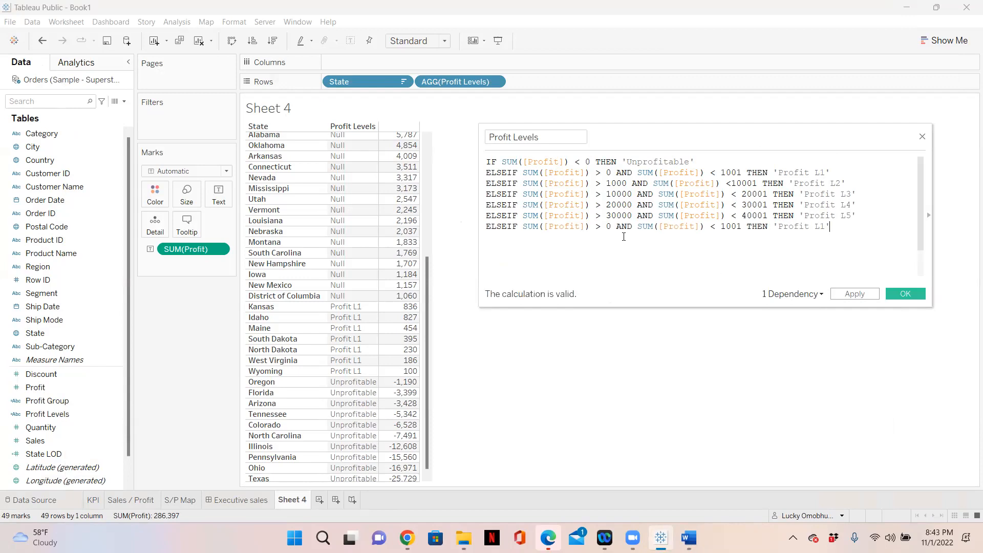
Set the sixth ELSEIF branch's range to > 40000 and < 50001, with 'Profit L6' as its result
click(607, 226)
text(4000)
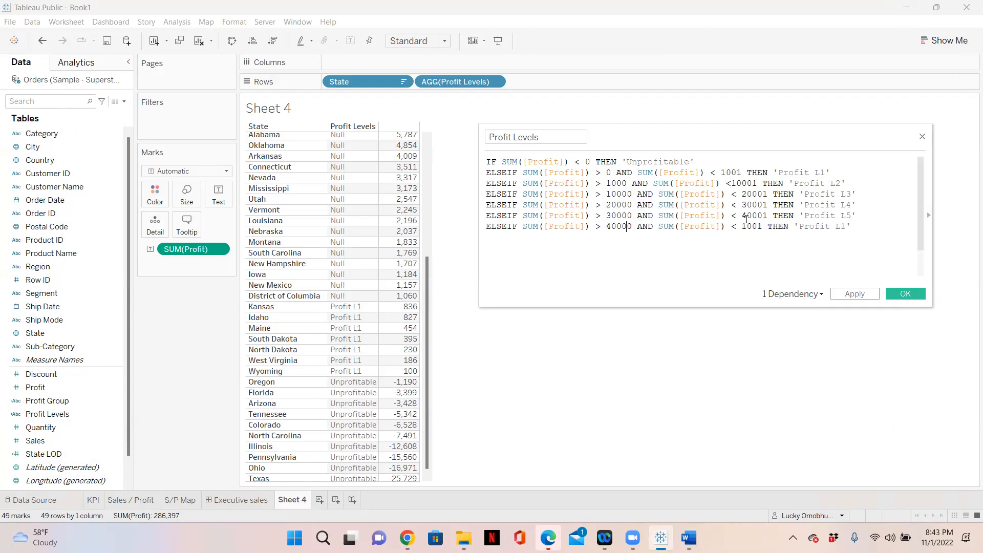
click(748, 227)
key(BackSpace)
text(50)
click(852, 227)
key(BackSpace)
text(6)
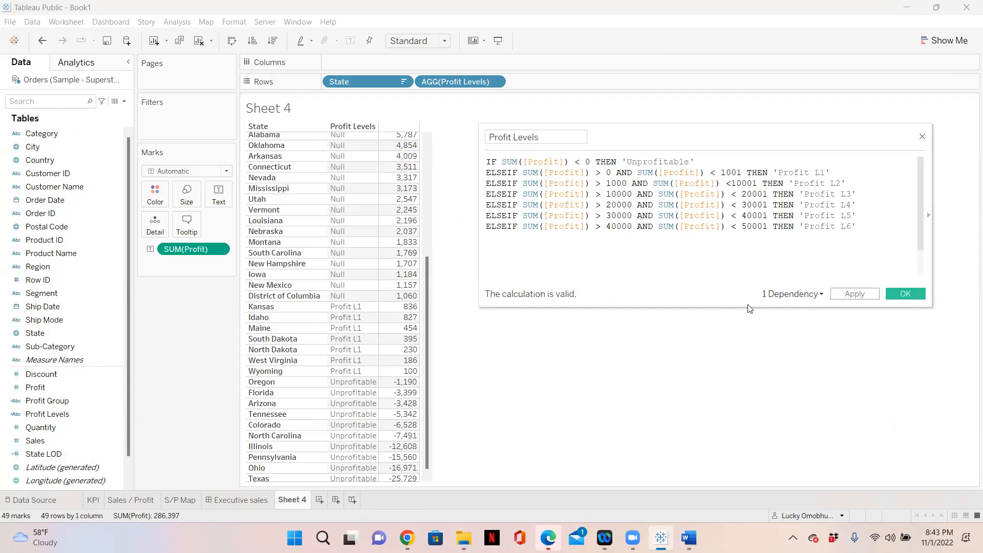
Enlarge the calculation editor and review the Profit L1 and Profit L2 limits in the Word requirements document
drag(742, 323, 744, 352)
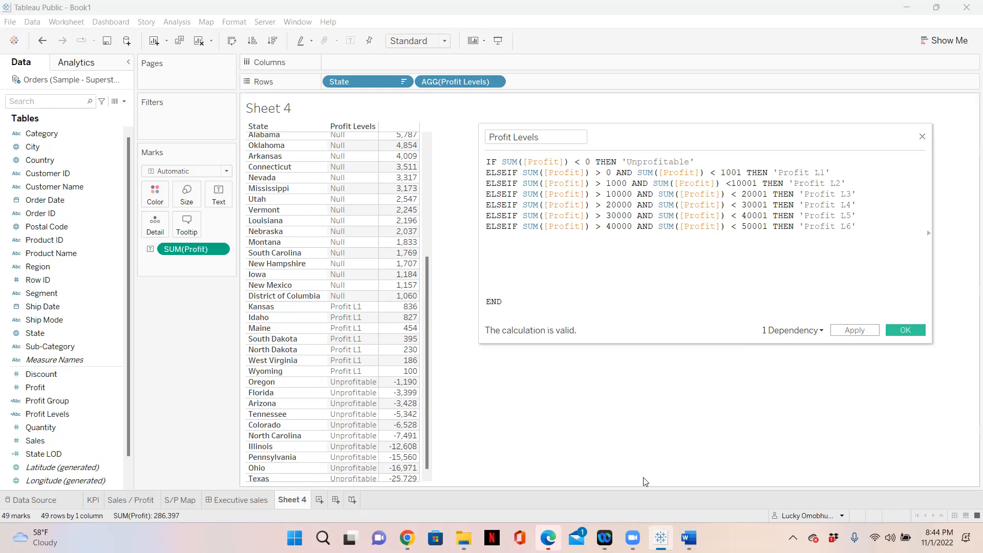
mouse_move(665, 532)
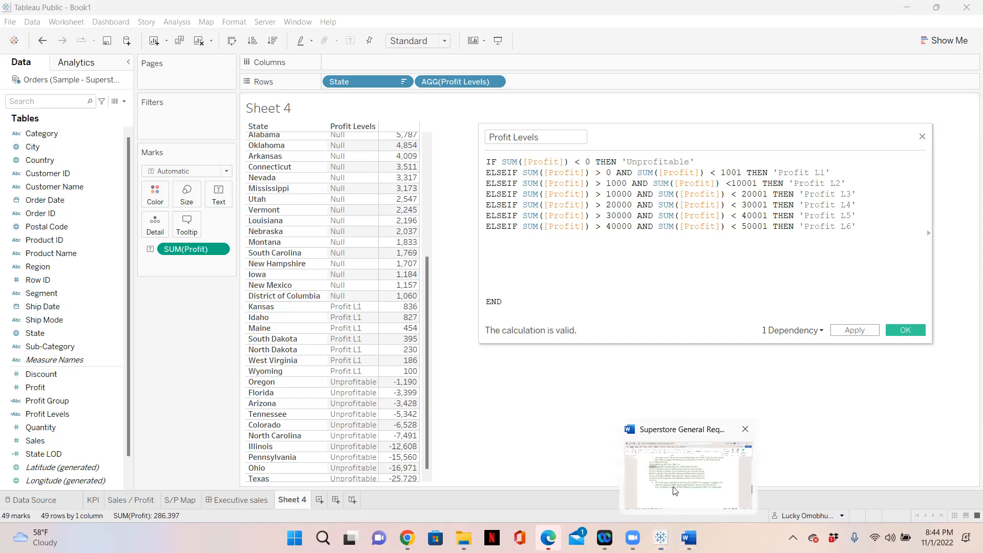
click(675, 490)
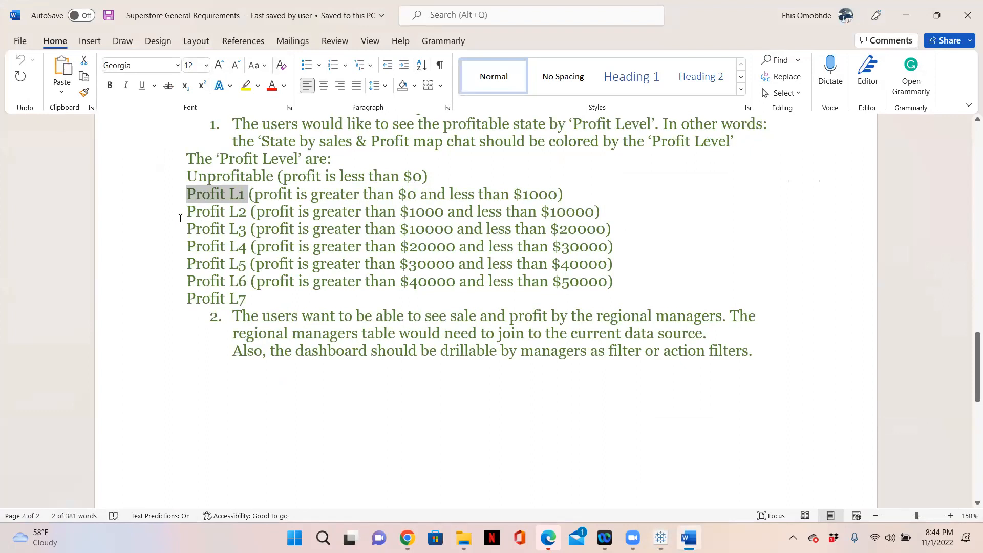
click(188, 195)
drag(187, 213, 477, 213)
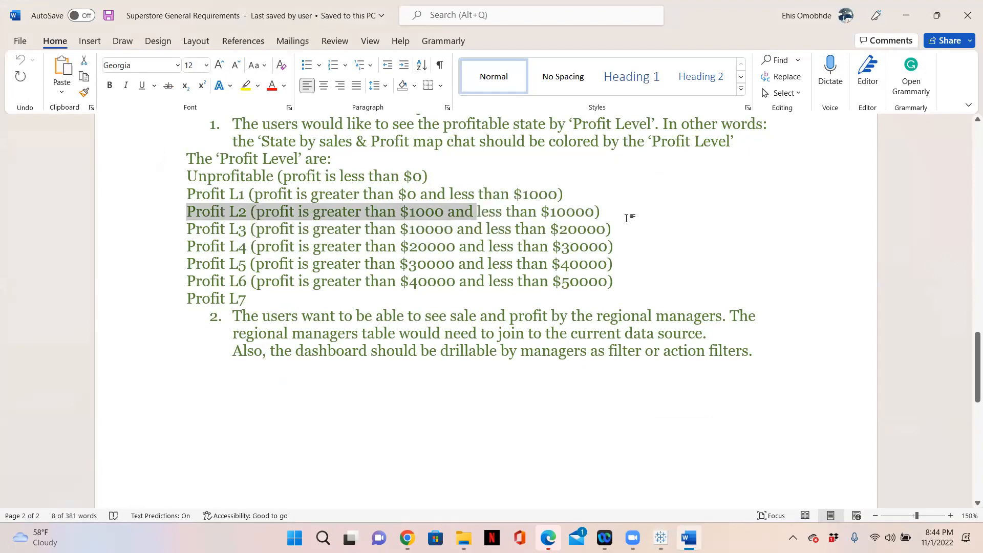
click(627, 219)
drag(445, 213, 404, 214)
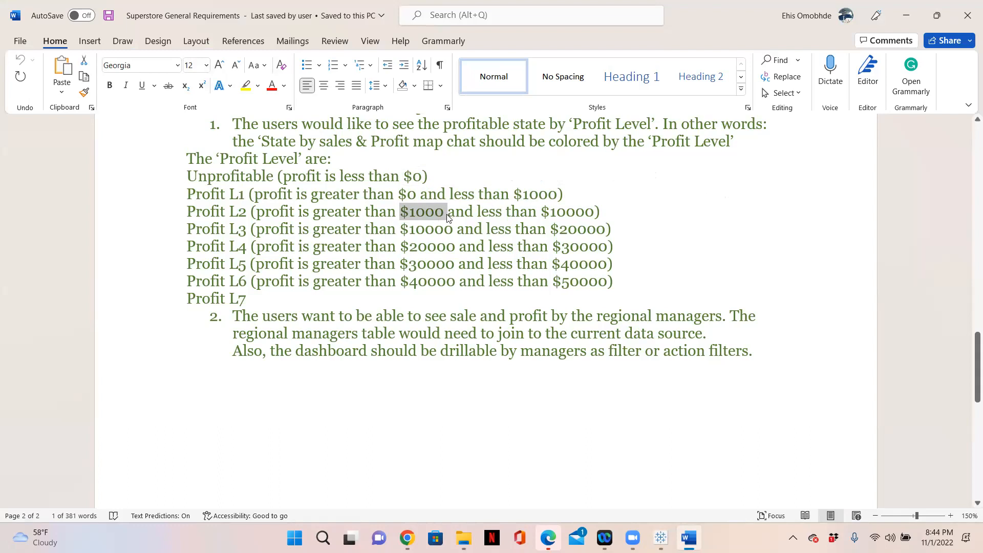
key(alt+Tab)
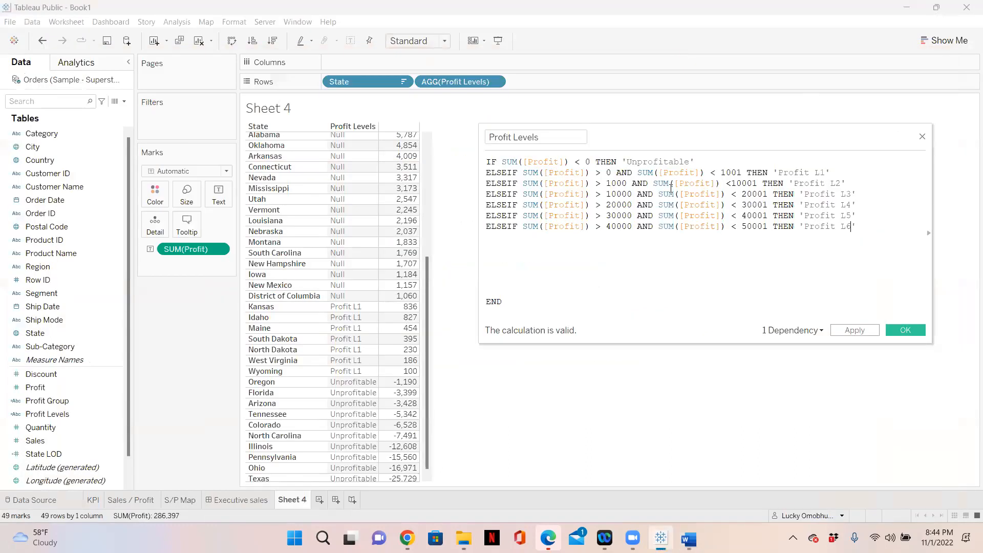
Try 1001 as the lower limit of the Profit L2 branch and set it back to 1000
click(628, 184)
key(BackSpace)
text(1)
drag(627, 184, 613, 184)
click(629, 183)
key(BackSpace)
text(0)
Check the Profit L7 entry in the Word document and apply the current calculation to the state list
click(658, 444)
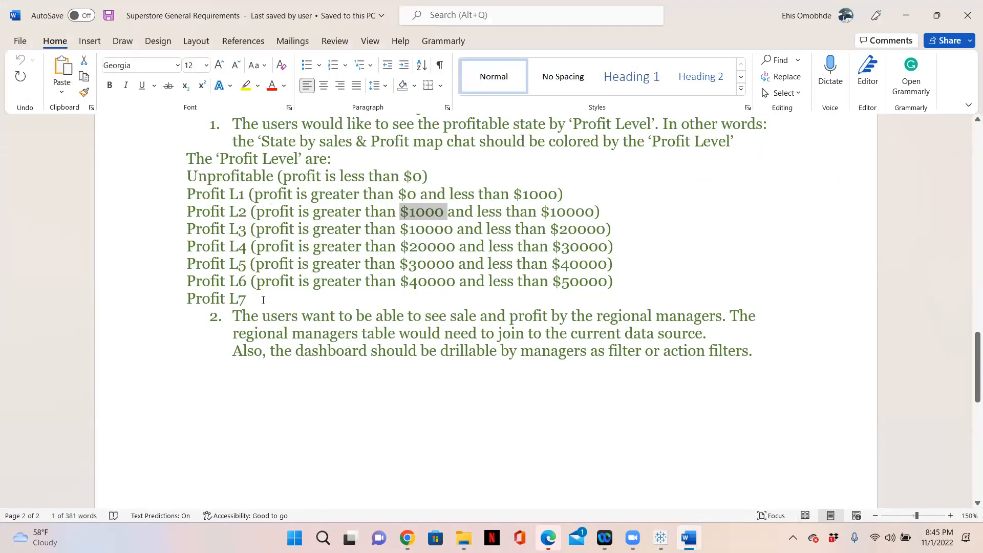
drag(621, 284, 203, 177)
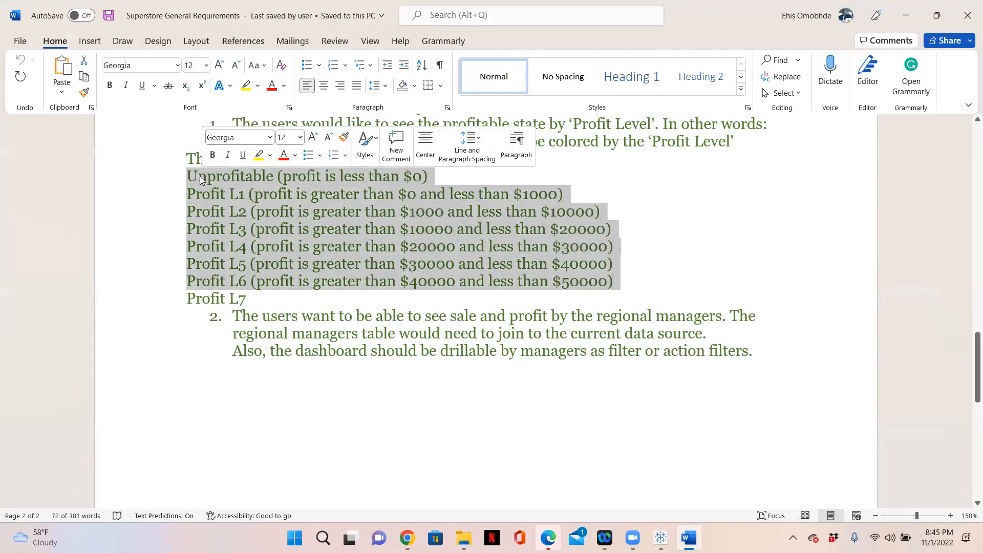
drag(262, 302, 208, 302)
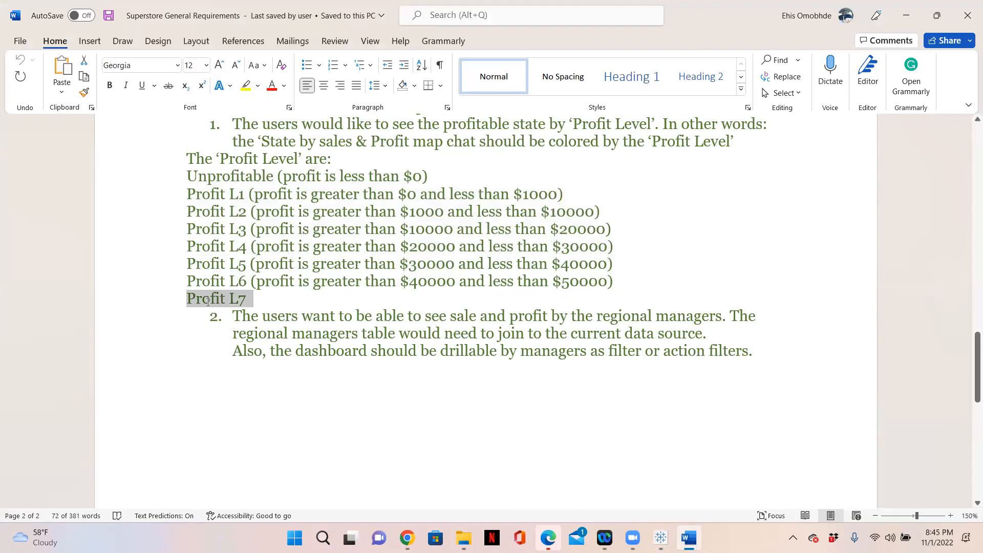
click(915, 24)
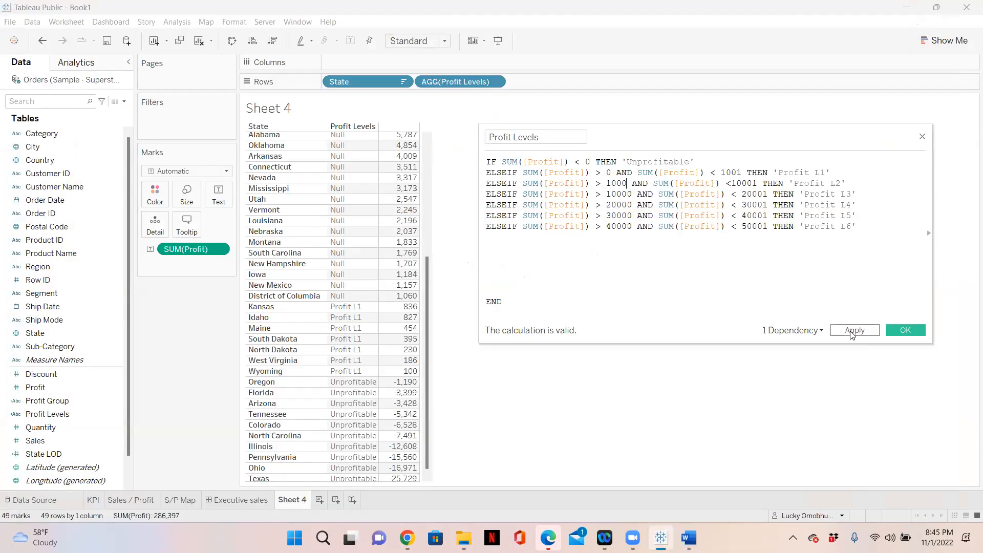
click(853, 333)
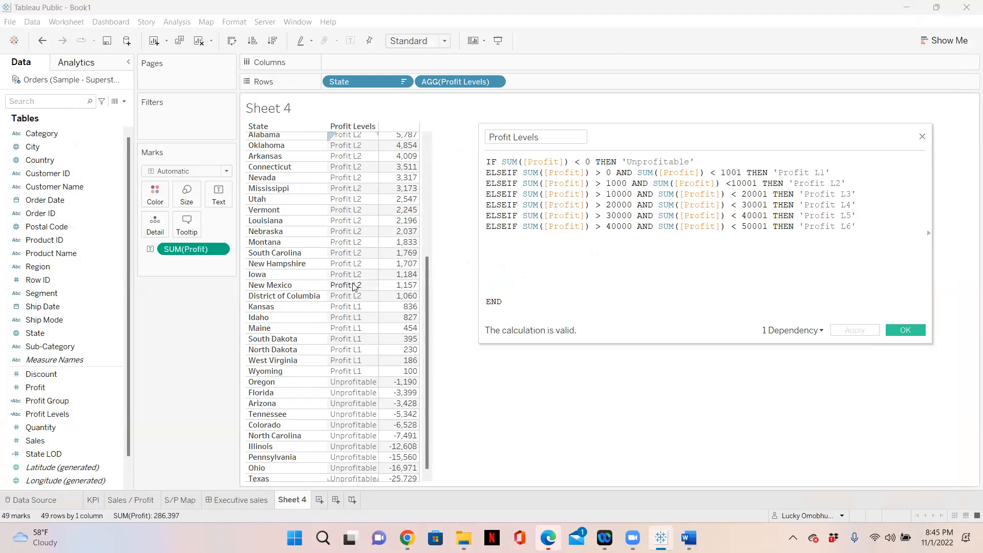
drag(428, 272, 437, 153)
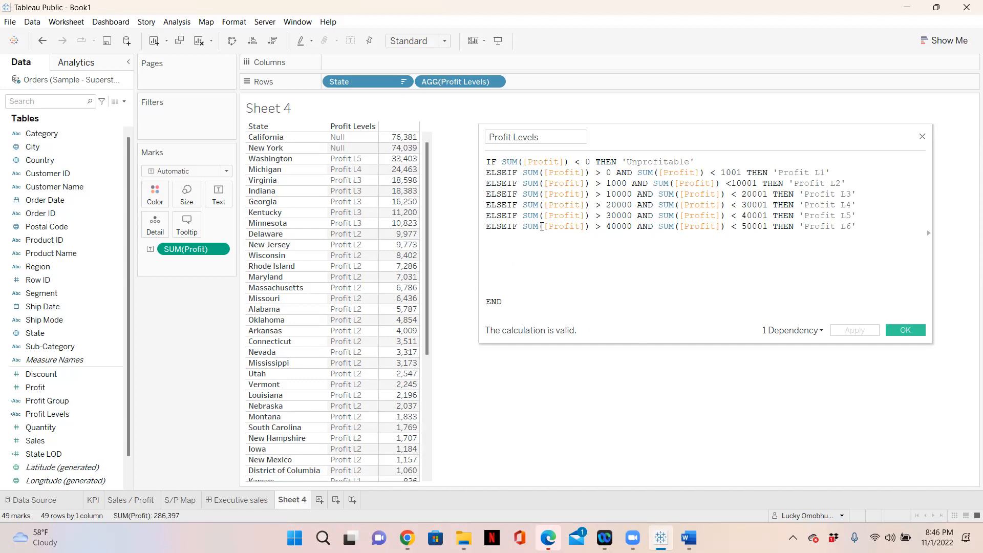
Add a final ELSE 'Profit L7' line below the Profit L6 branch of the formula
click(870, 227)
key(Return)
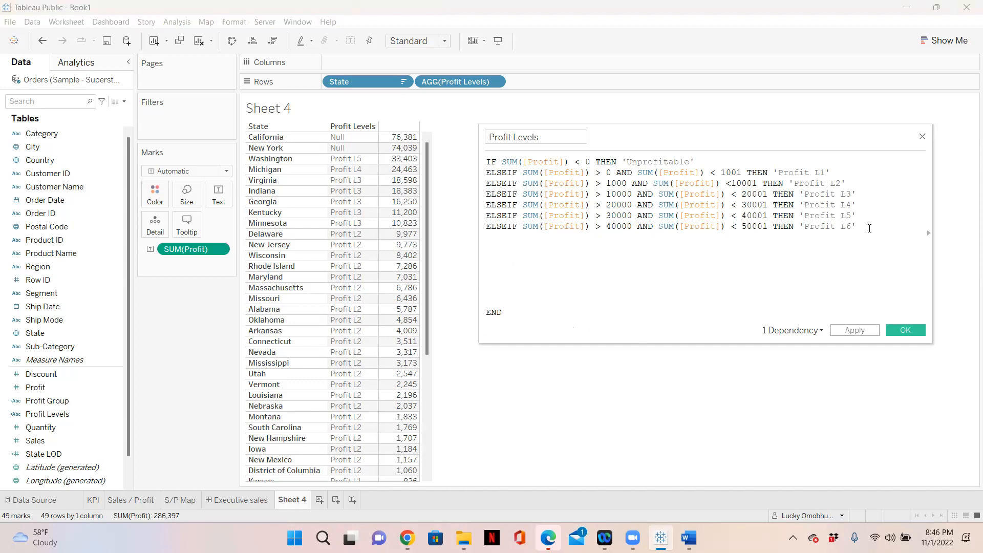
text(els)
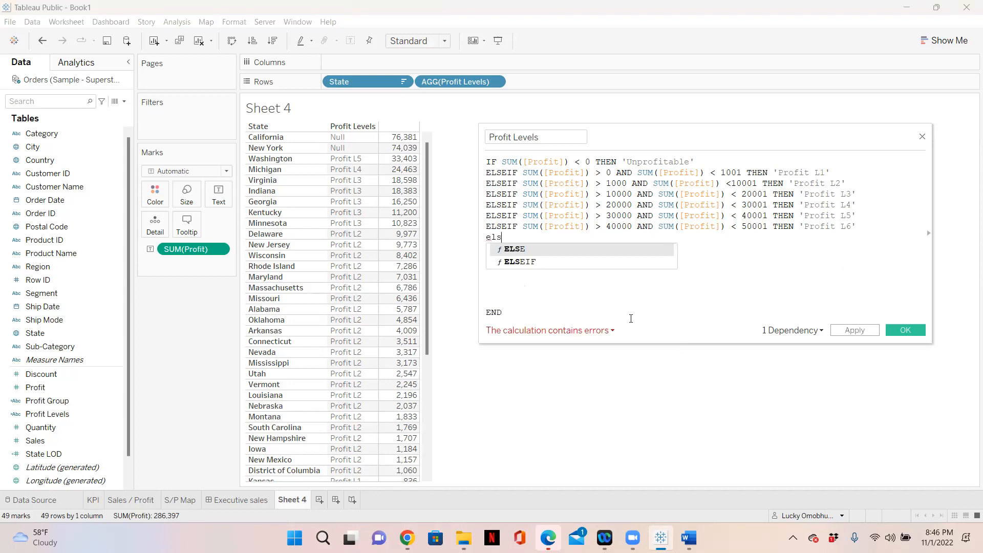
click(544, 248)
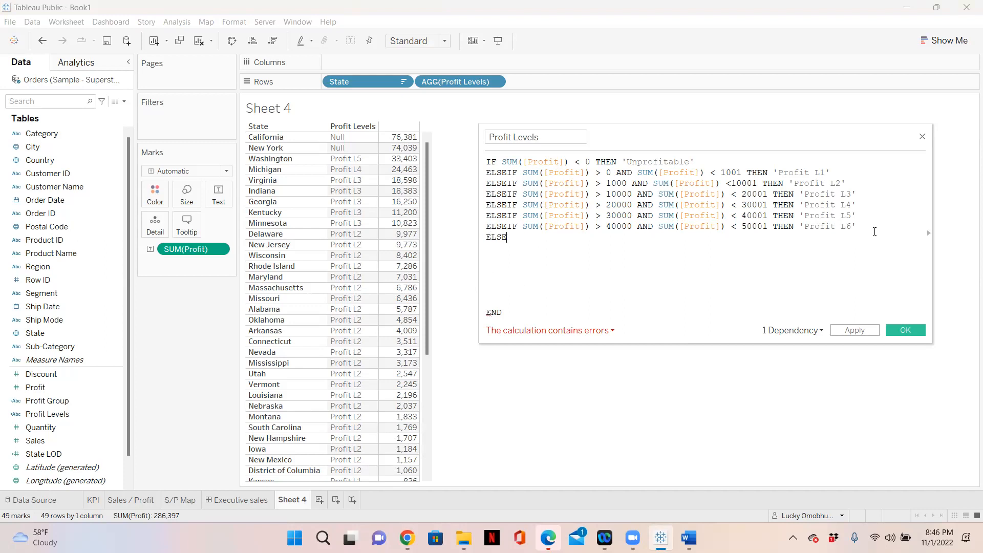
drag(871, 230, 472, 161)
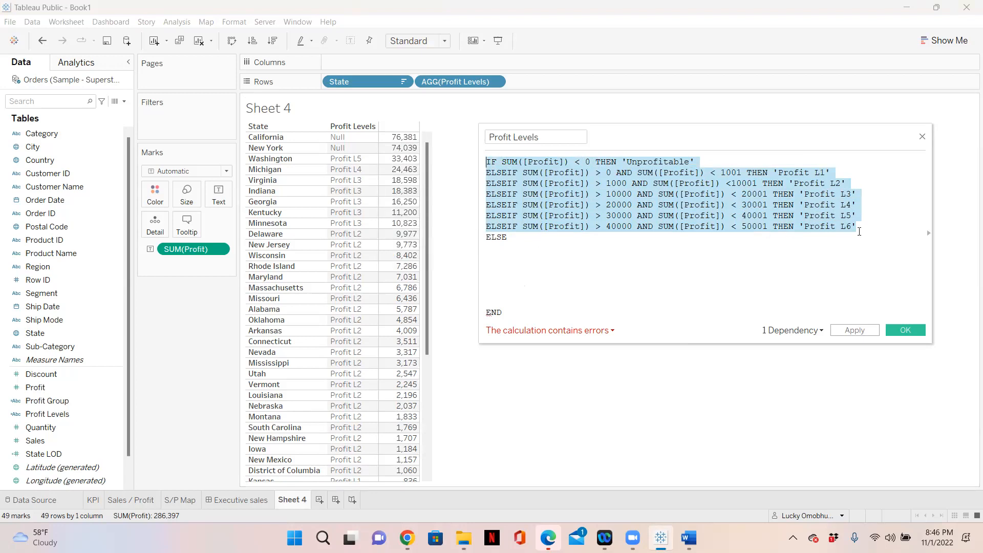
click(528, 240)
text(')
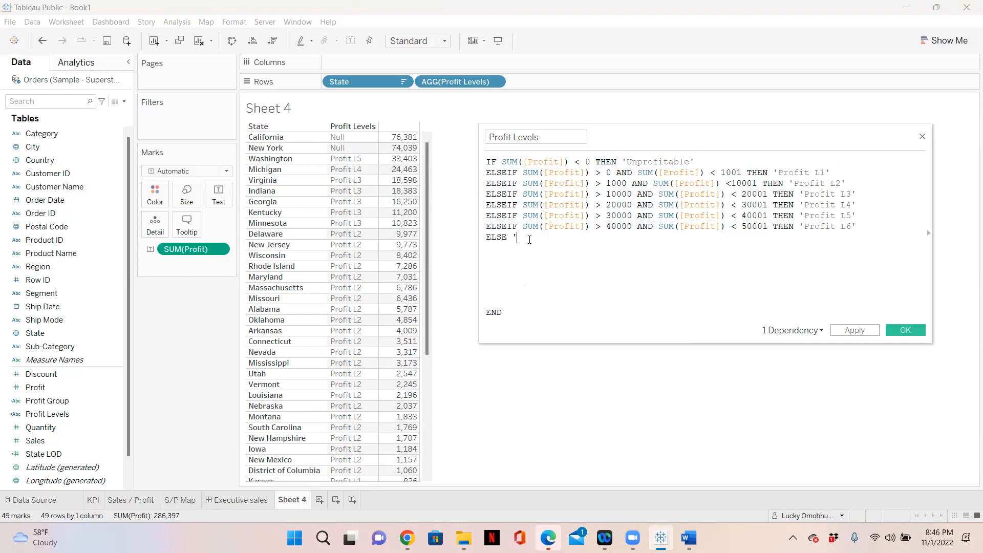
text(Prpf)
text(it)
text( L)
text(7')
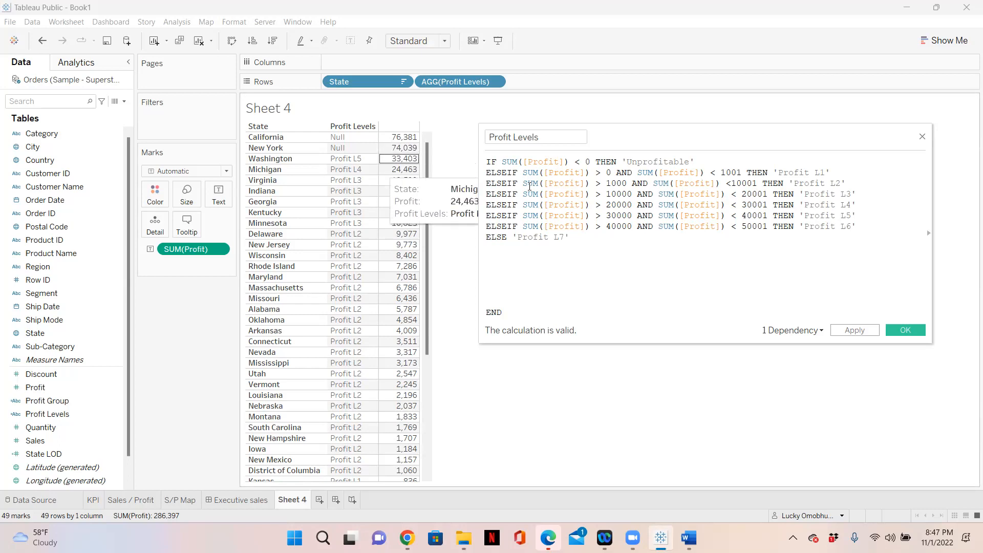
Remove the surplus blank lines between the ELSE line and END
drag(577, 238, 487, 238)
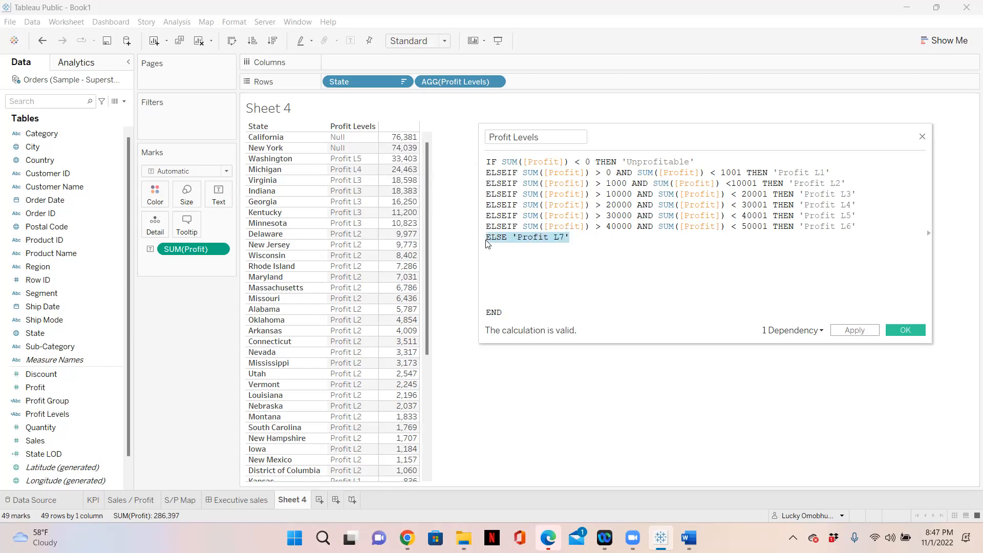
click(492, 301)
key(BackSpace)
key(BackSpace)
key(BackSpace)
key(BackSpace)
key(BackSpace)
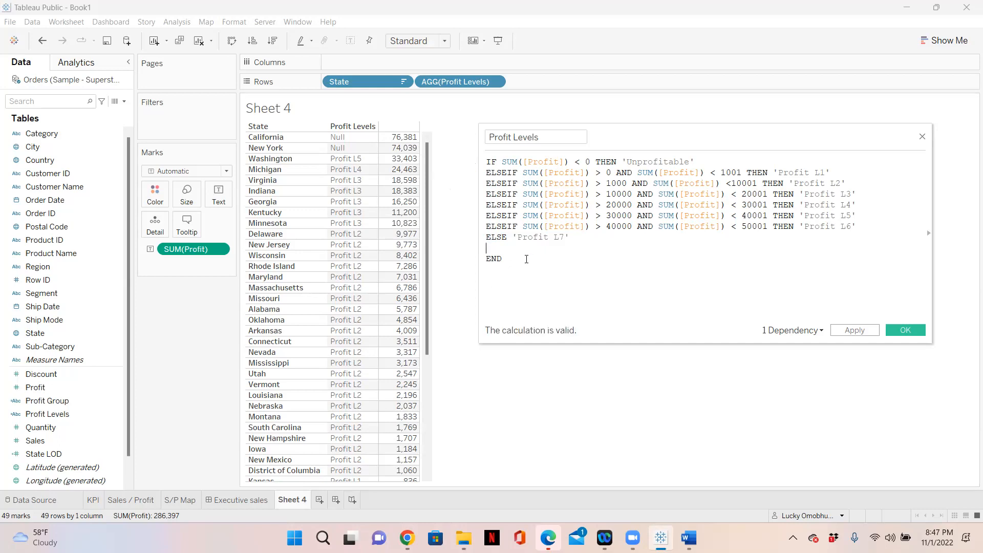
Review the formula's upper limits and results, apply the Profit Levels calculation and close its editor
double_click(505, 261)
drag(847, 171, 758, 184)
drag(861, 194, 784, 193)
drag(862, 204, 808, 205)
drag(862, 217, 840, 226)
click(752, 269)
click(876, 332)
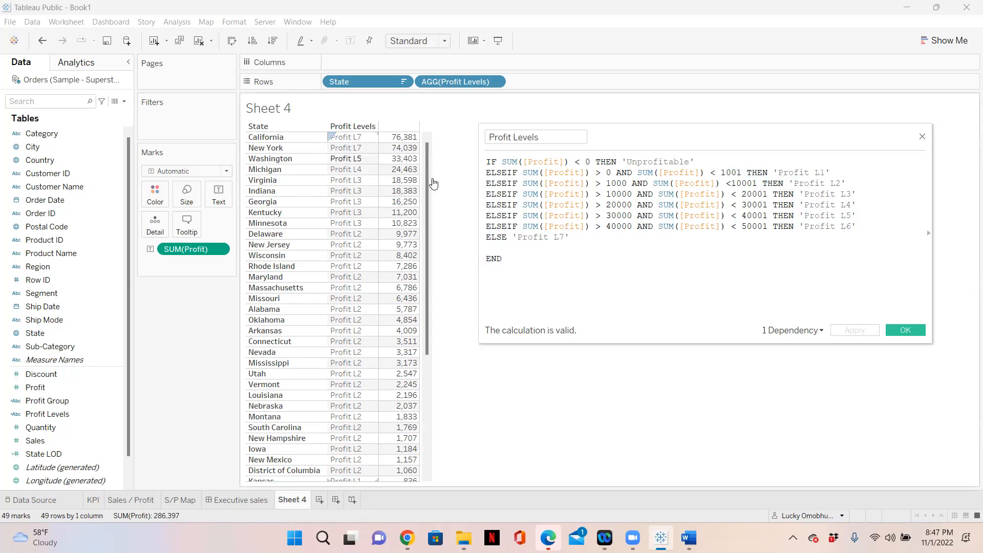
click(905, 332)
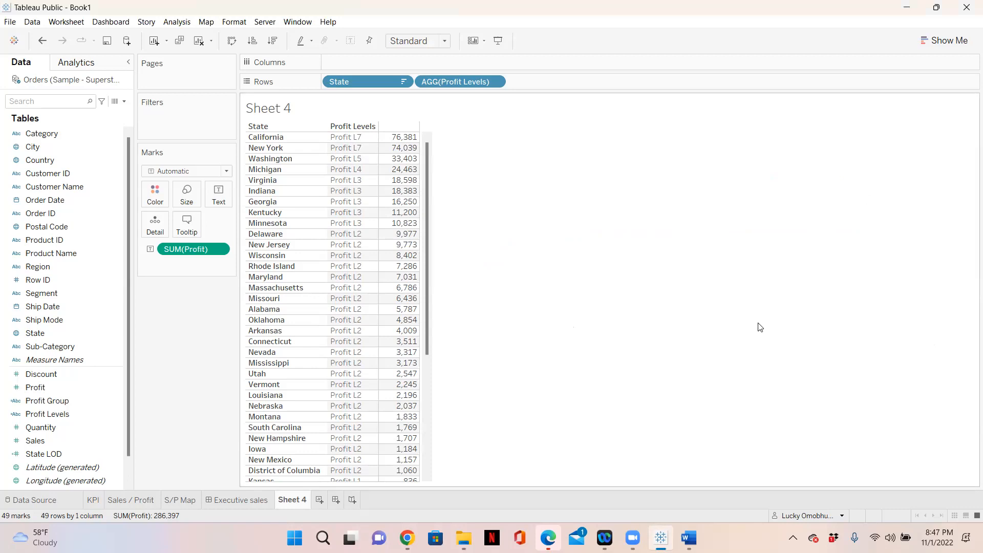
Clear State, SUM(Profit) and Profit Levels from Sheet 4, trying Profit Levels alone on Rows before removing it
drag(345, 84, 180, 388)
drag(363, 88, 167, 379)
drag(205, 250, 193, 378)
drag(60, 416, 352, 83)
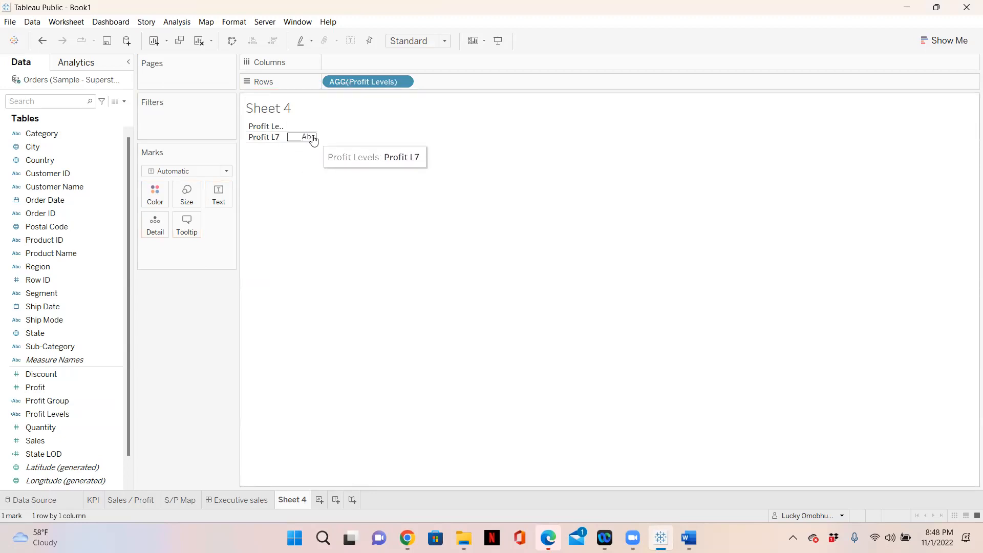
drag(364, 78, 203, 308)
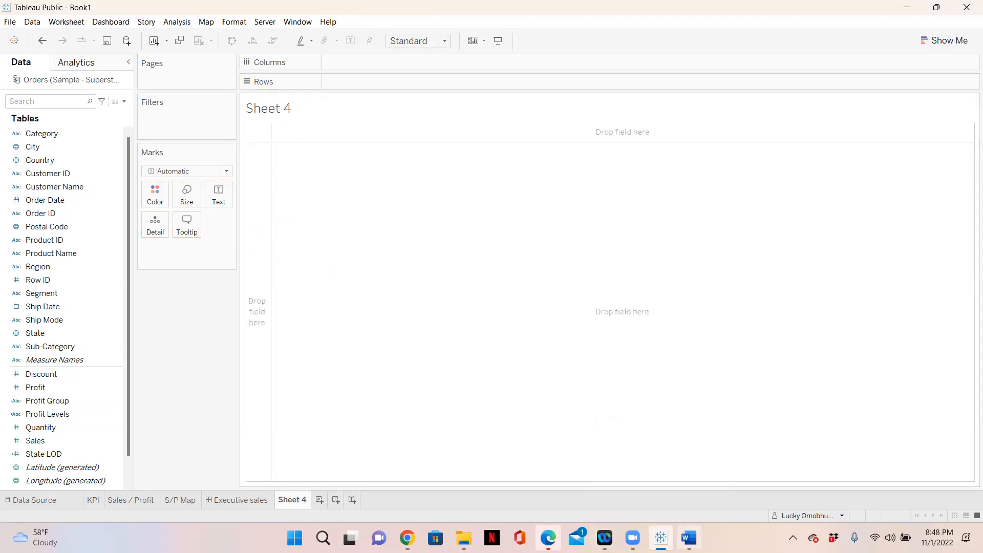
Recheck the map requirement in Word and replace SUM(Sales) with Profit Levels as the colour of the S/P Map's filled state layer
click(689, 538)
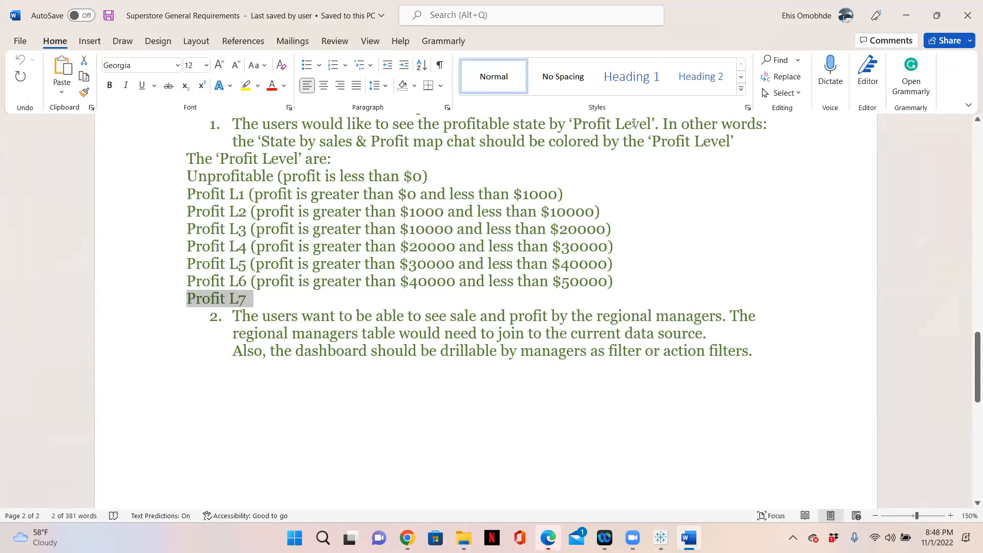
click(887, 24)
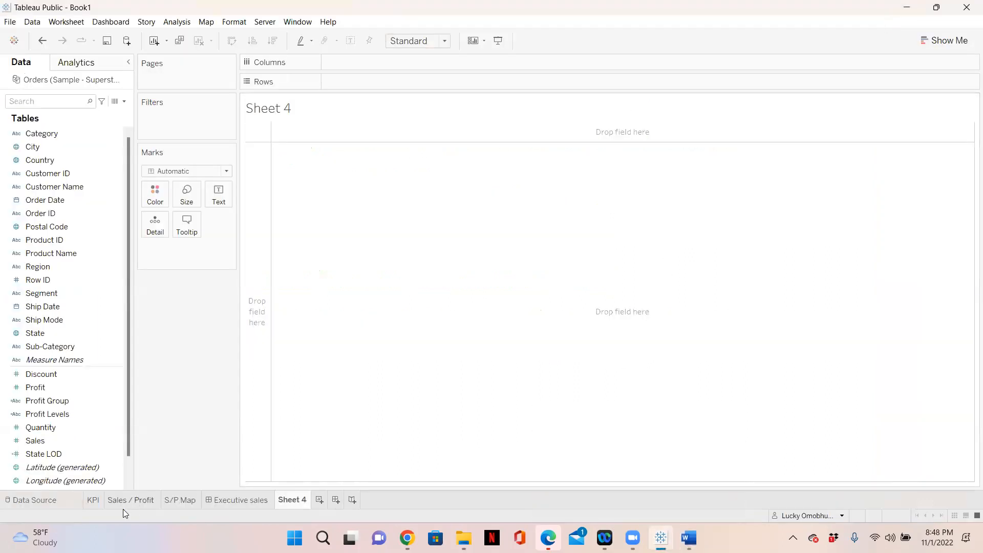
click(180, 501)
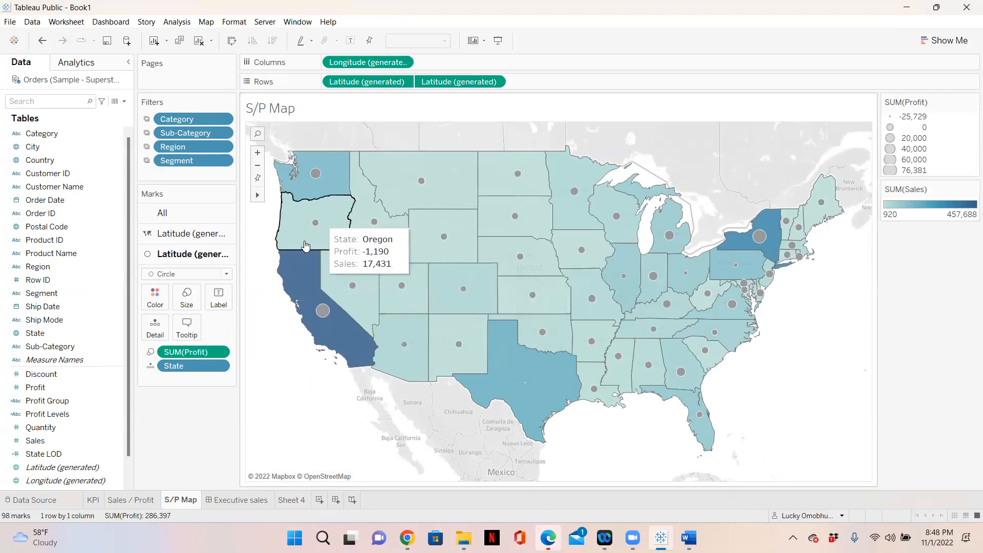
click(188, 235)
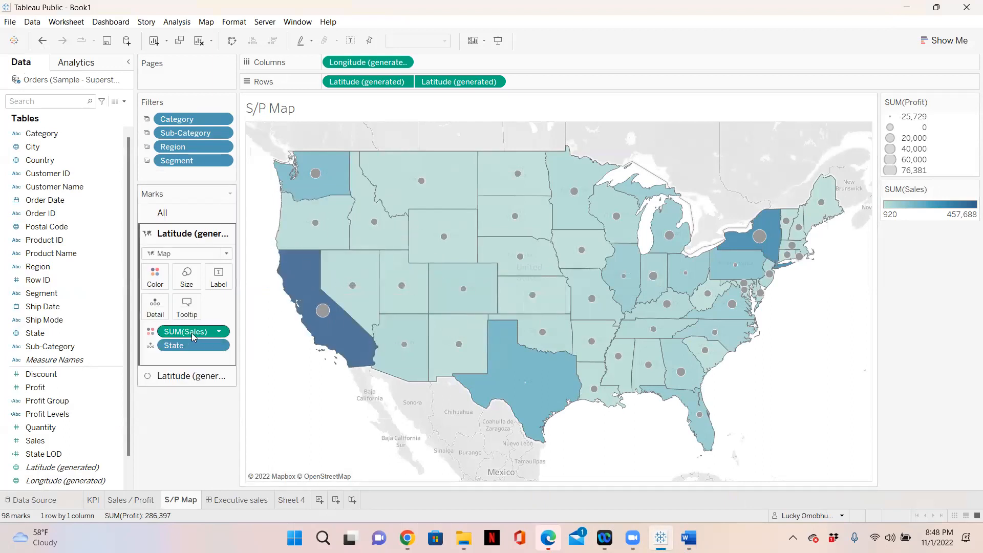
drag(191, 332, 209, 449)
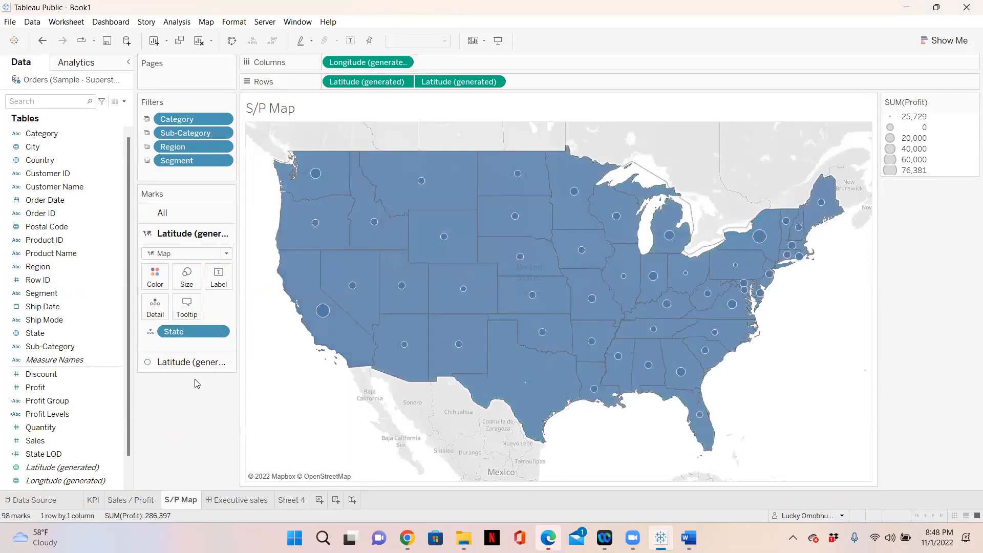
click(47, 415)
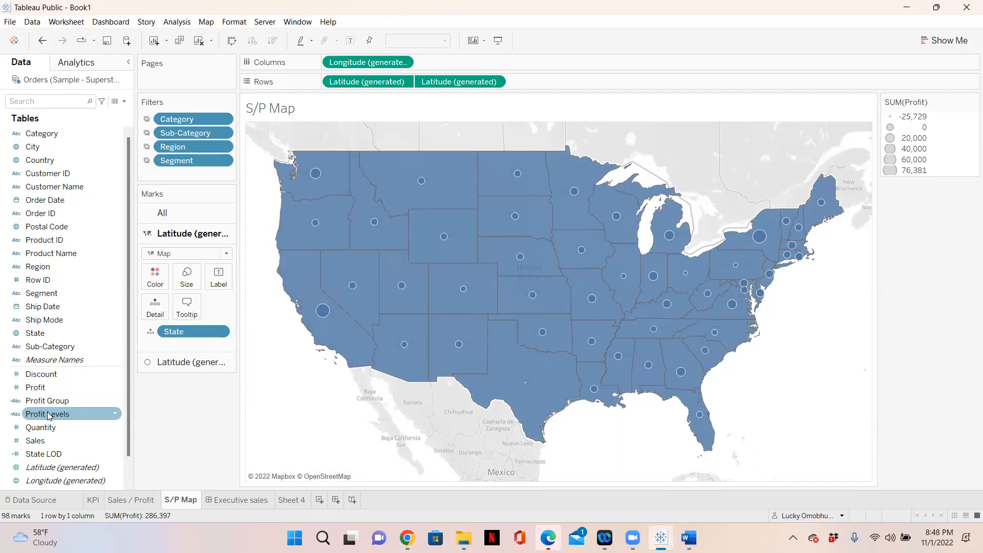
drag(49, 416, 154, 281)
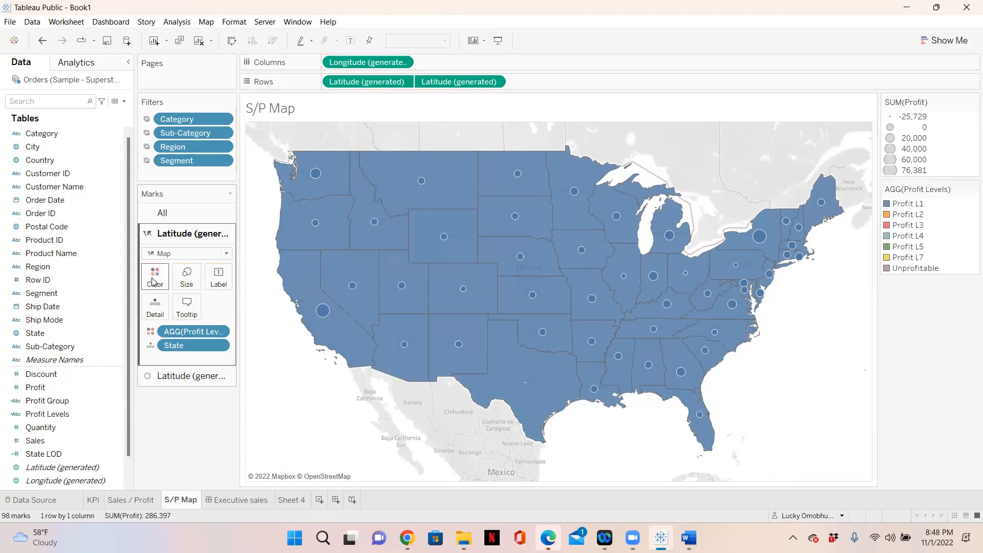
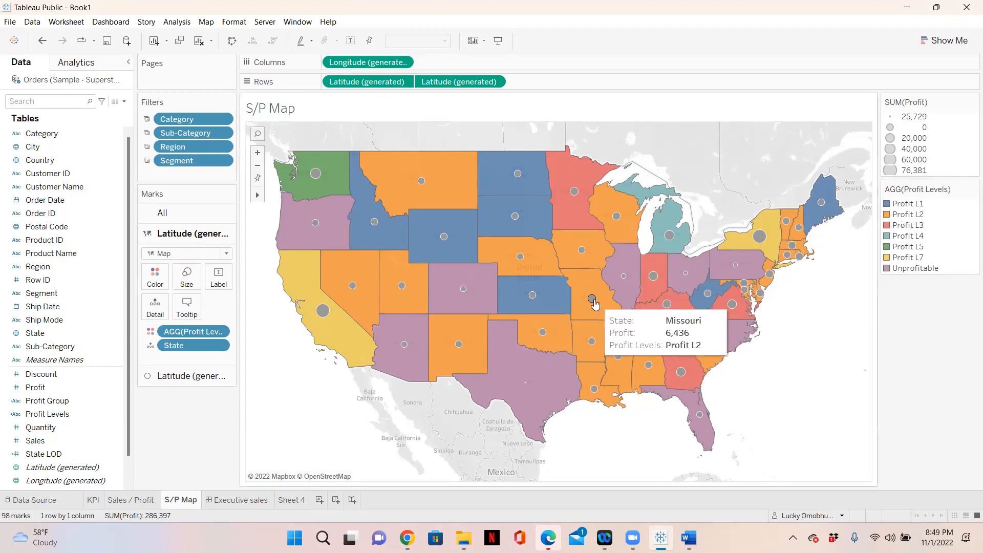
click(154, 279)
click(181, 315)
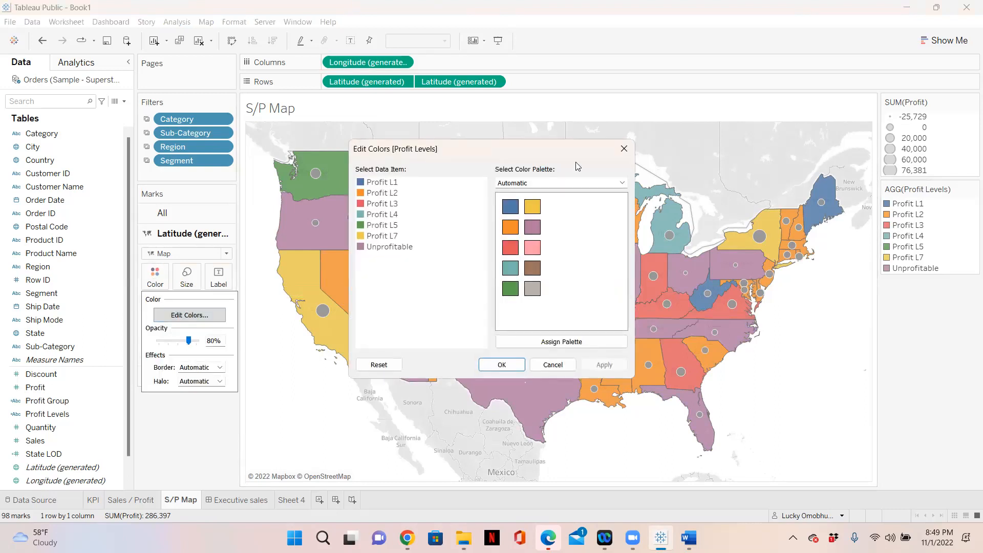
click(624, 148)
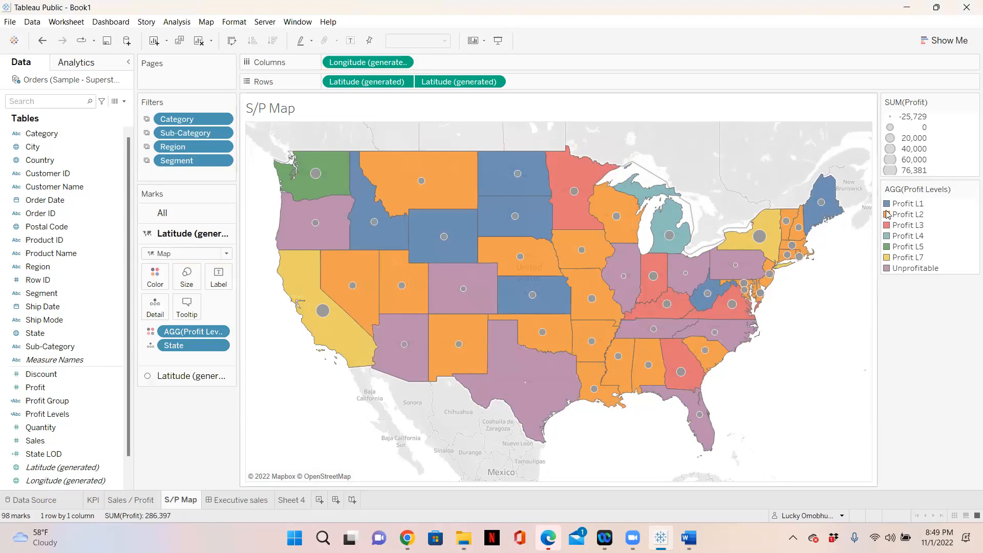
Assign the Green colour palette to all Profit Levels items of the S/P Map
double_click(889, 204)
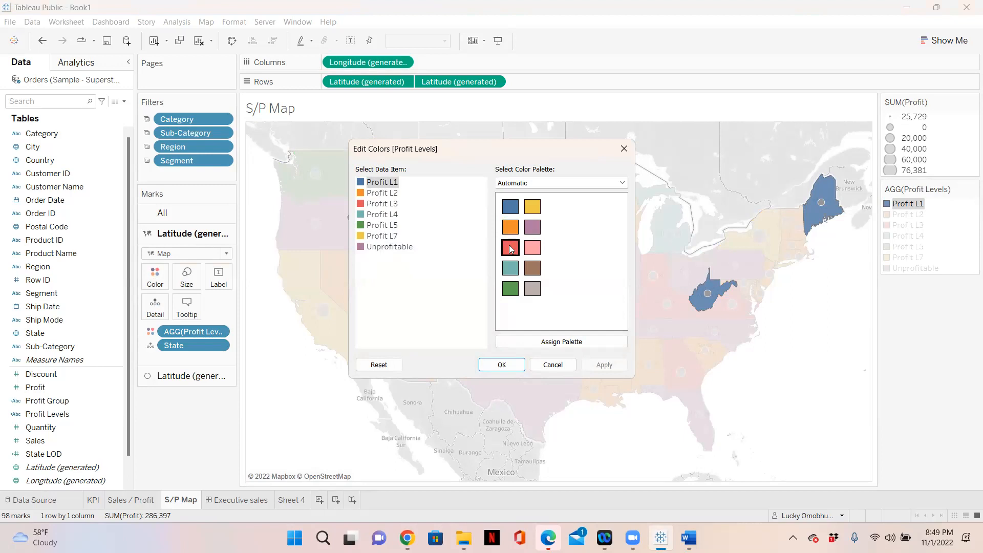
click(623, 183)
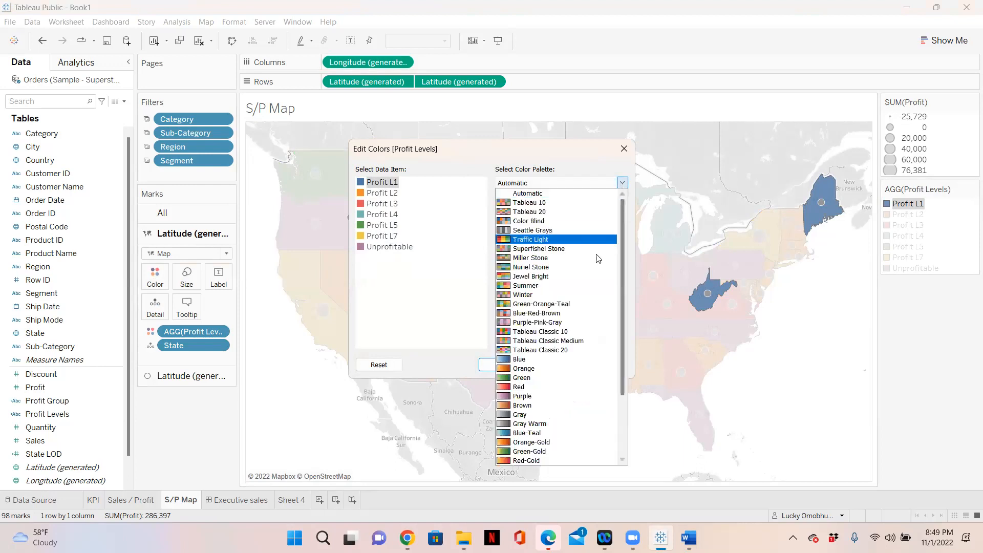
click(553, 378)
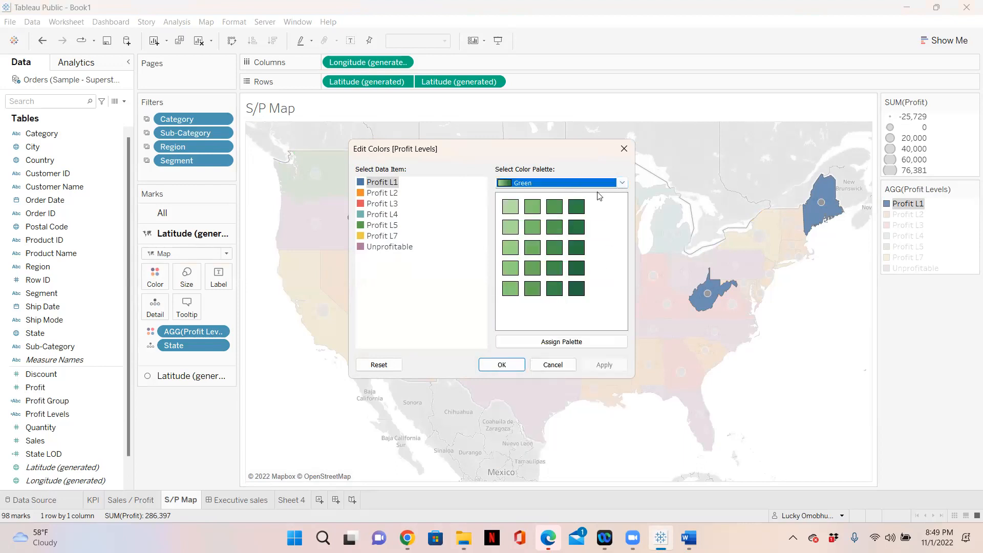
click(577, 343)
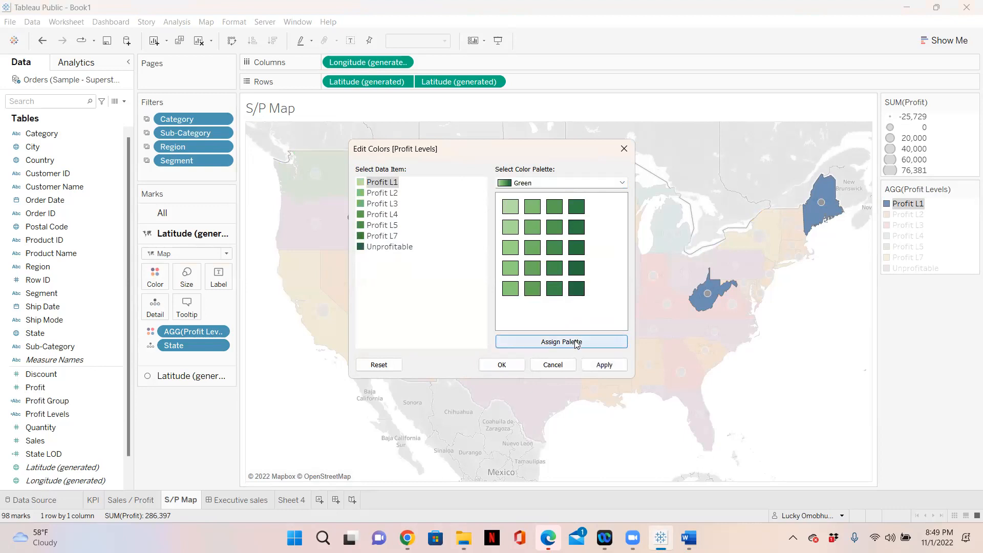
Set the Unprofitable level to red from the Tableau 10 palette and apply the Profit Levels colours to the map
click(398, 247)
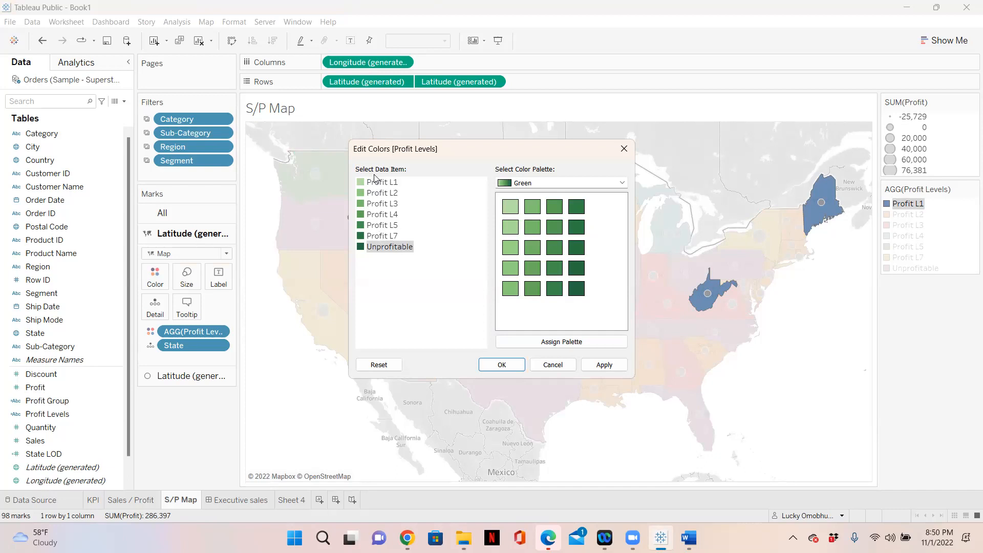
click(387, 248)
click(388, 248)
click(623, 183)
drag(625, 268, 628, 188)
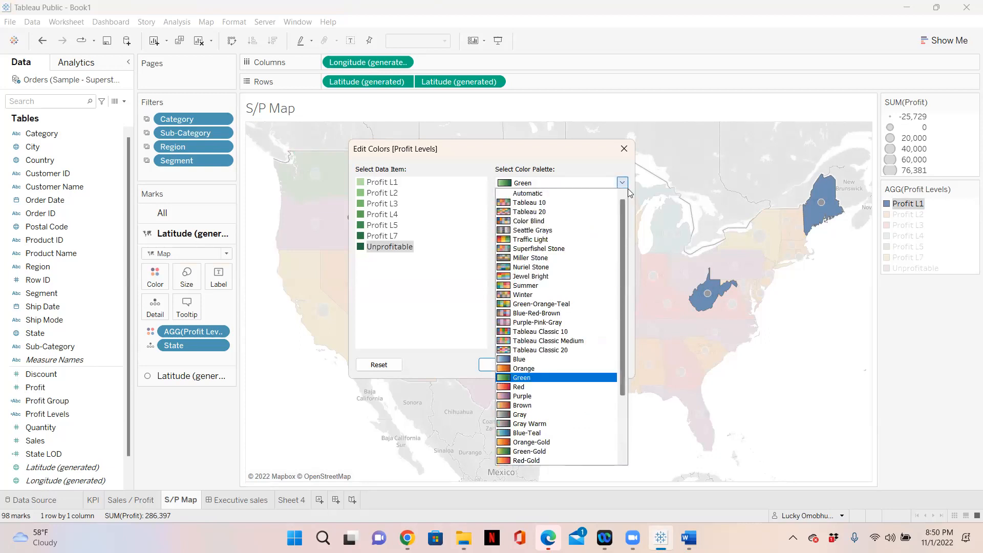
click(541, 204)
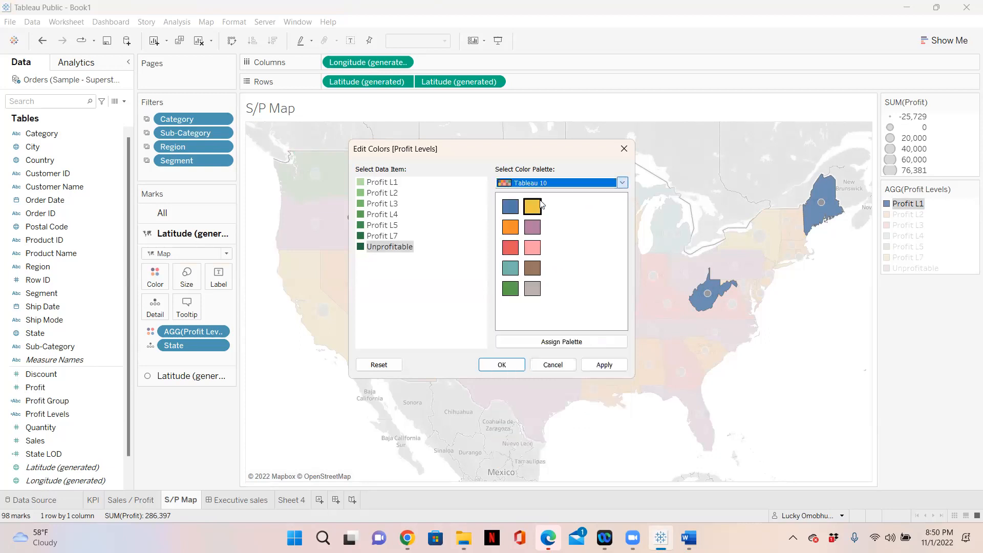
click(391, 250)
click(391, 250)
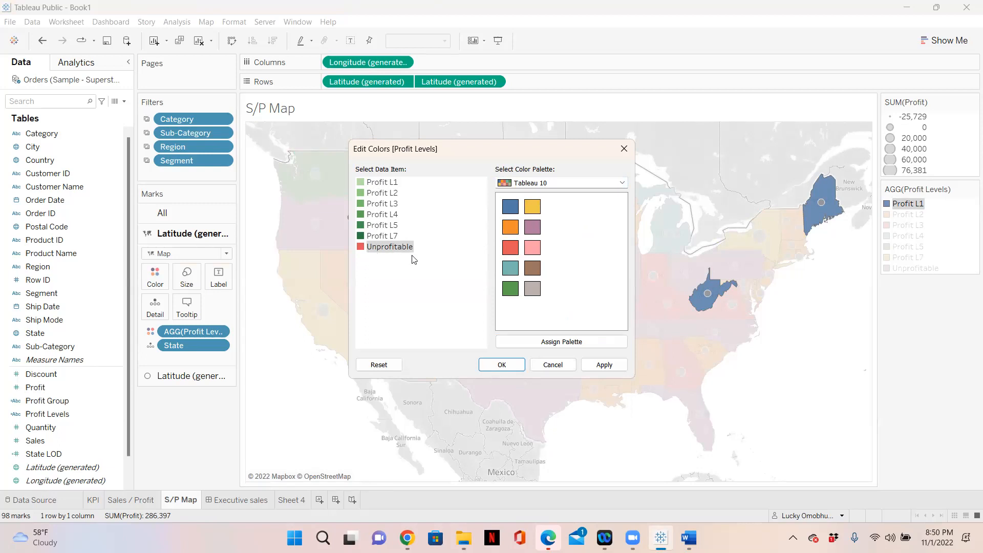
click(501, 365)
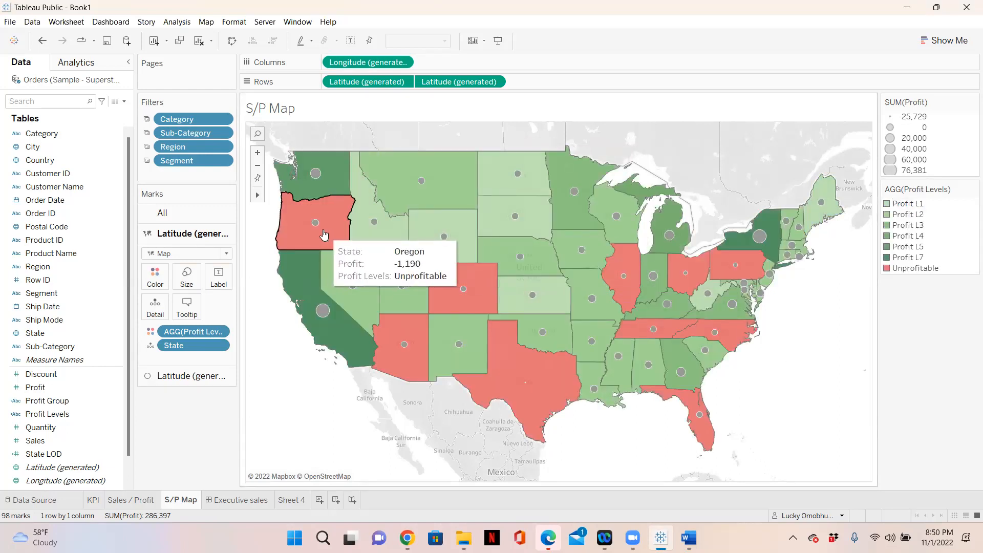
Add Sales to the tooltip of the S/P Map's filled state layer
mouse_move(479, 286)
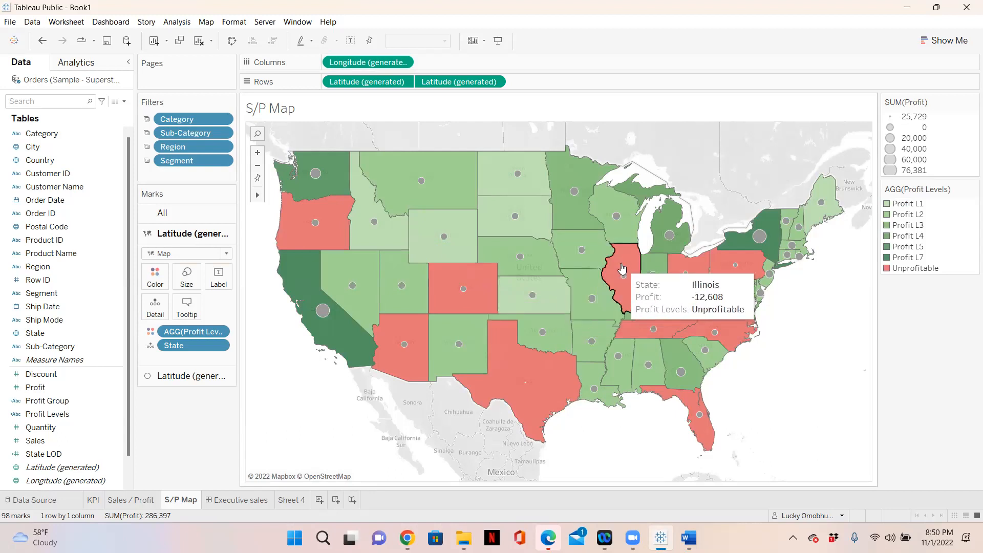
mouse_move(350, 343)
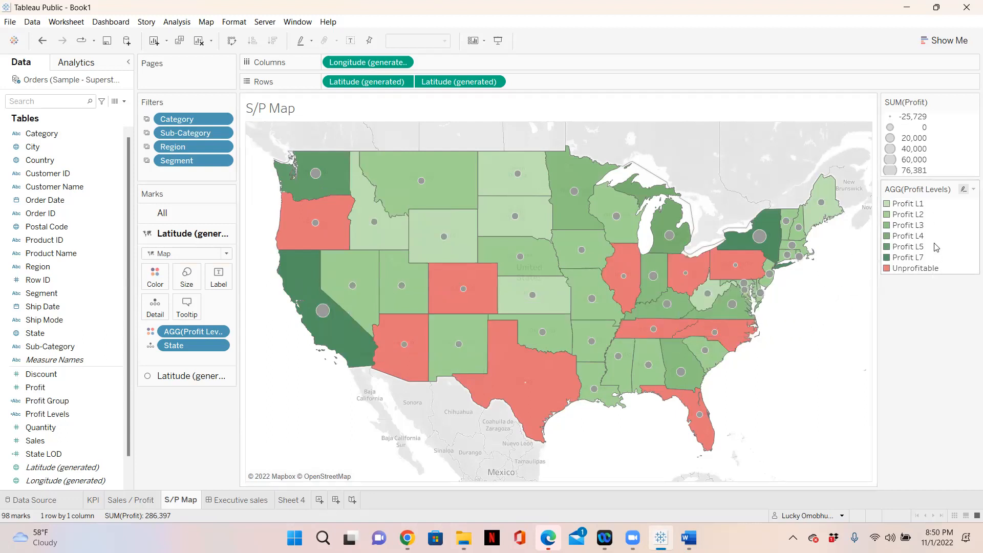
mouse_move(752, 273)
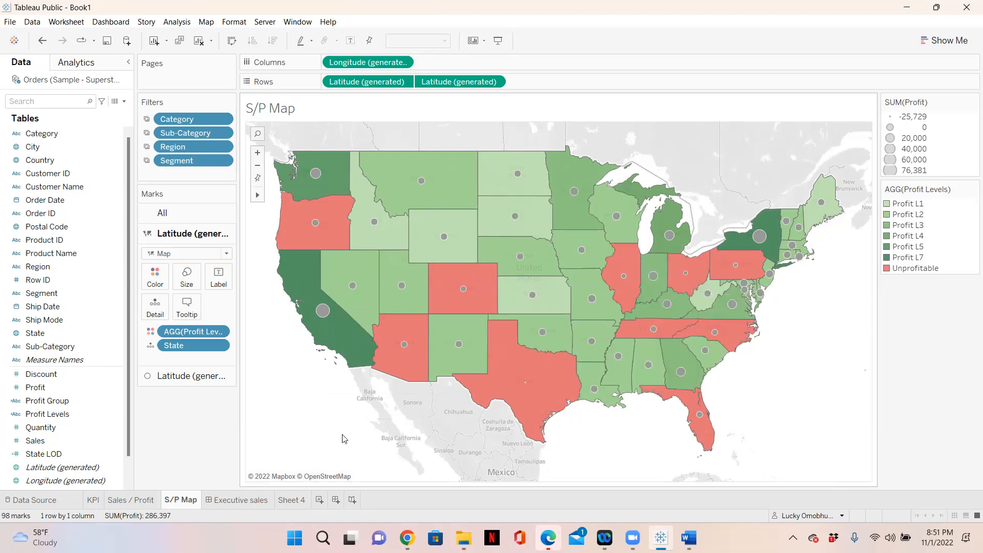
mouse_move(305, 303)
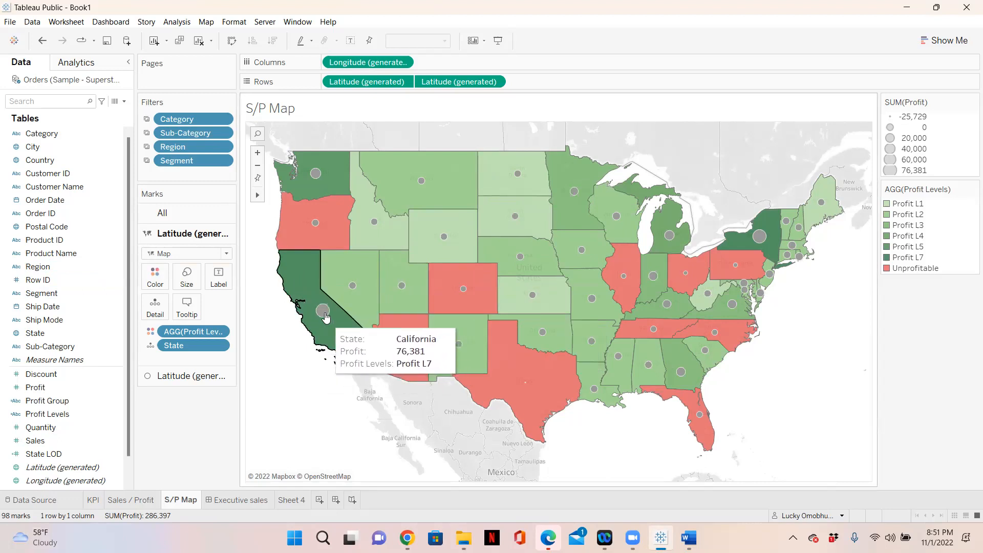
mouse_move(337, 288)
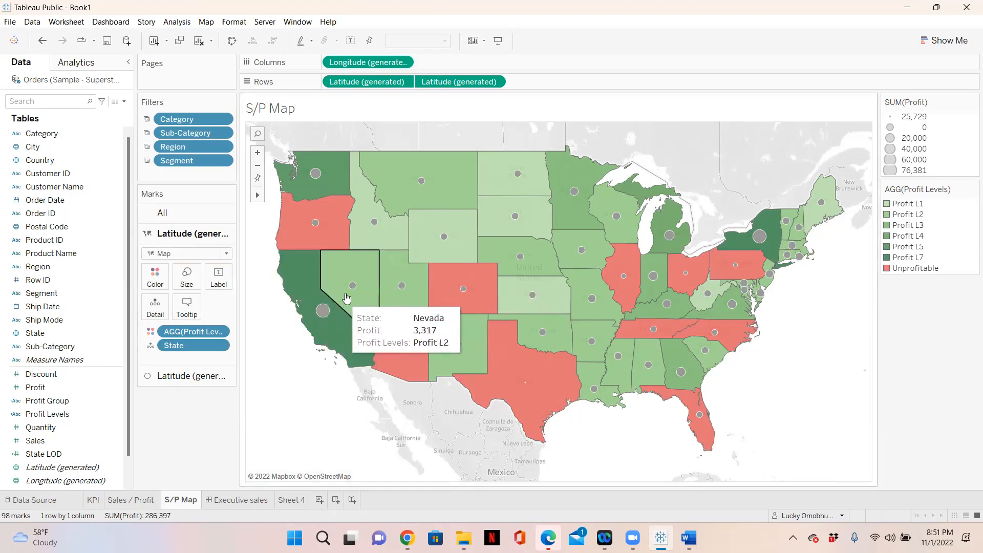
mouse_move(430, 290)
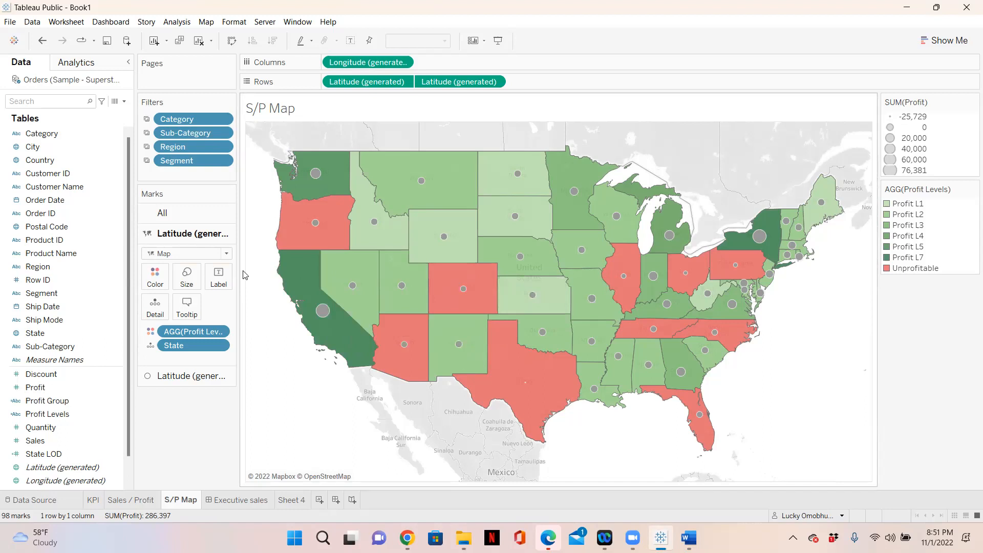
click(37, 441)
drag(34, 443, 183, 314)
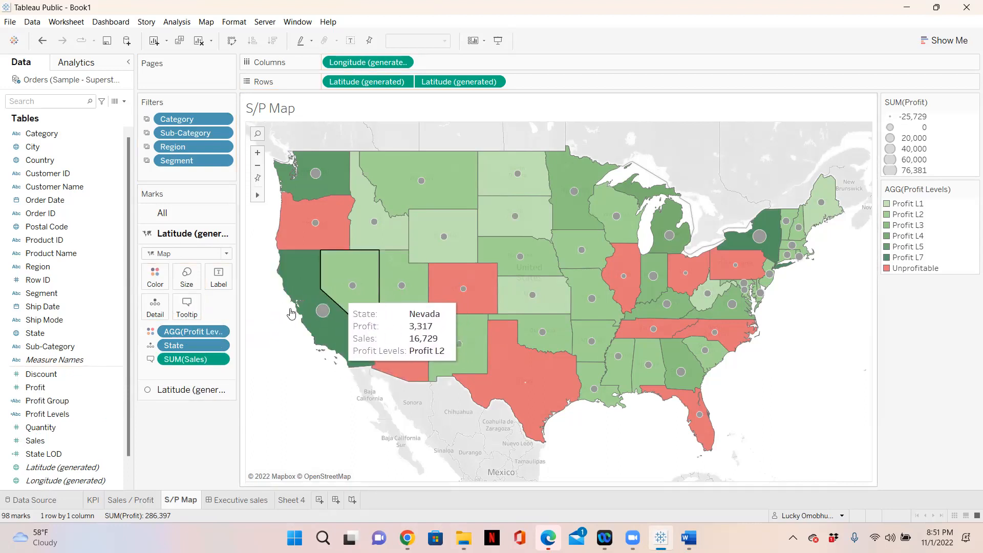
Format the pane numbers of SUM(Sales) as Currency (Custom) with 2 decimal places and a $ prefix, and close the formatting
click(219, 359)
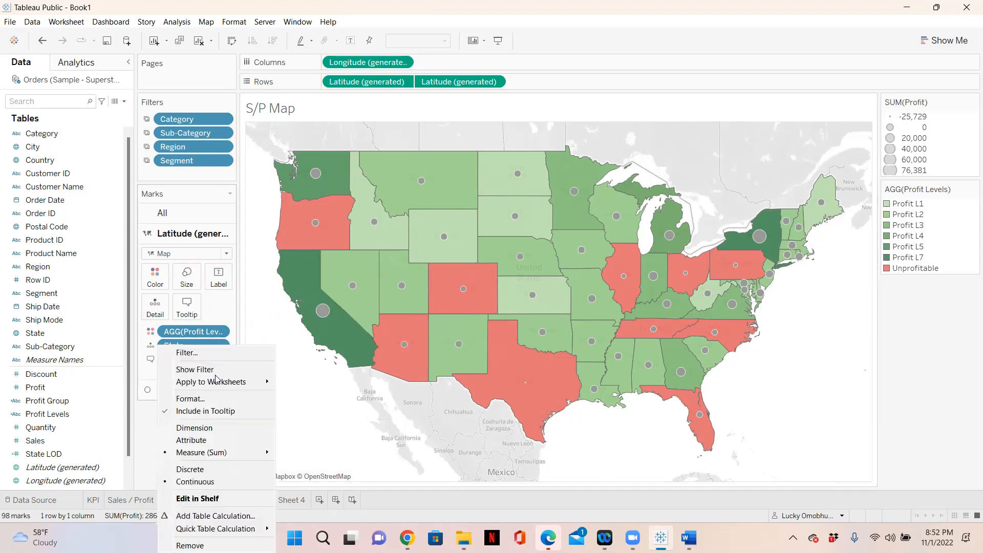
click(200, 403)
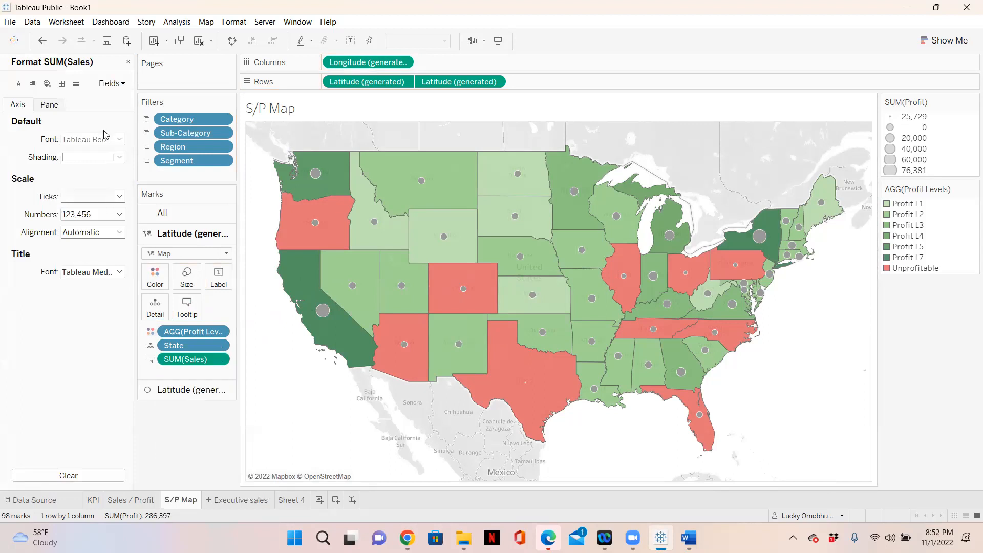
click(54, 105)
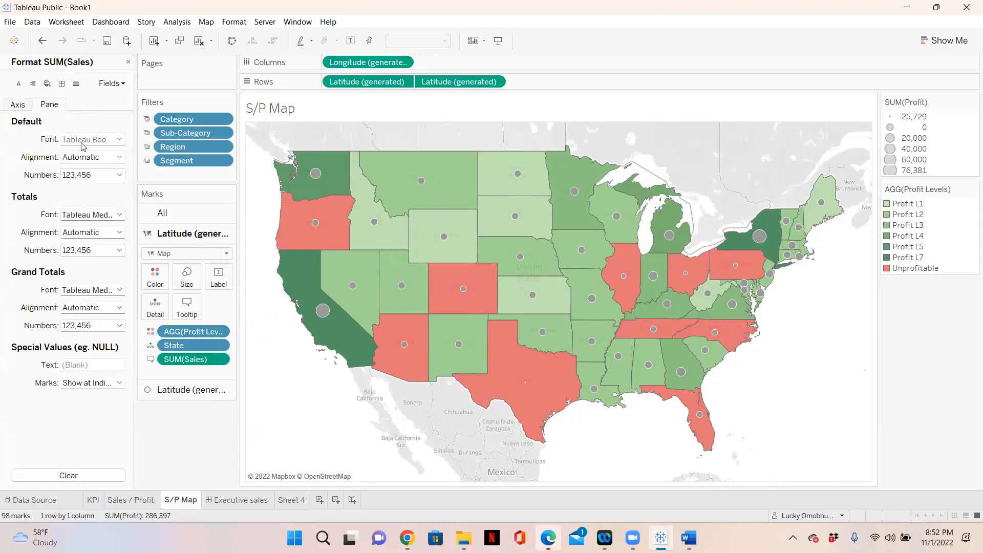
click(119, 175)
click(109, 228)
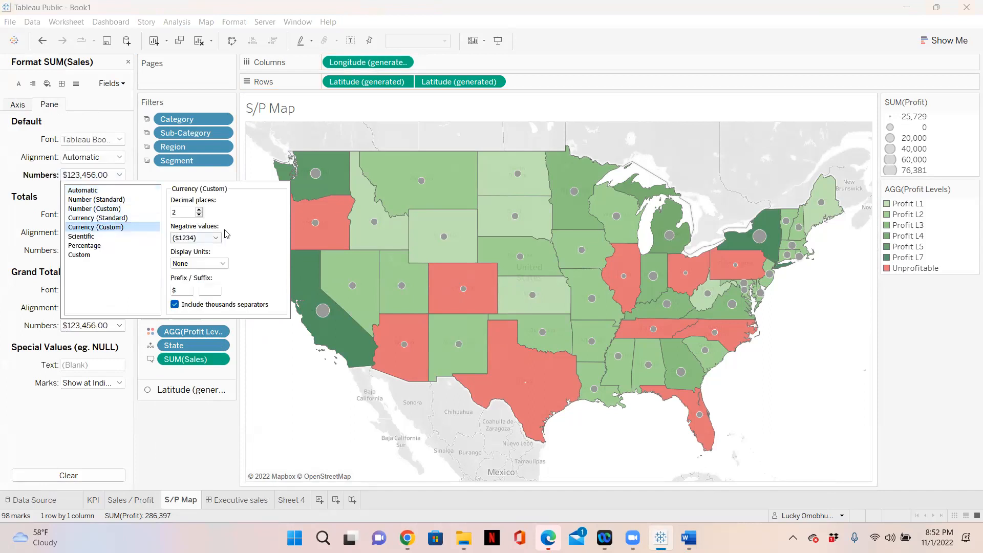
click(187, 451)
mouse_move(310, 318)
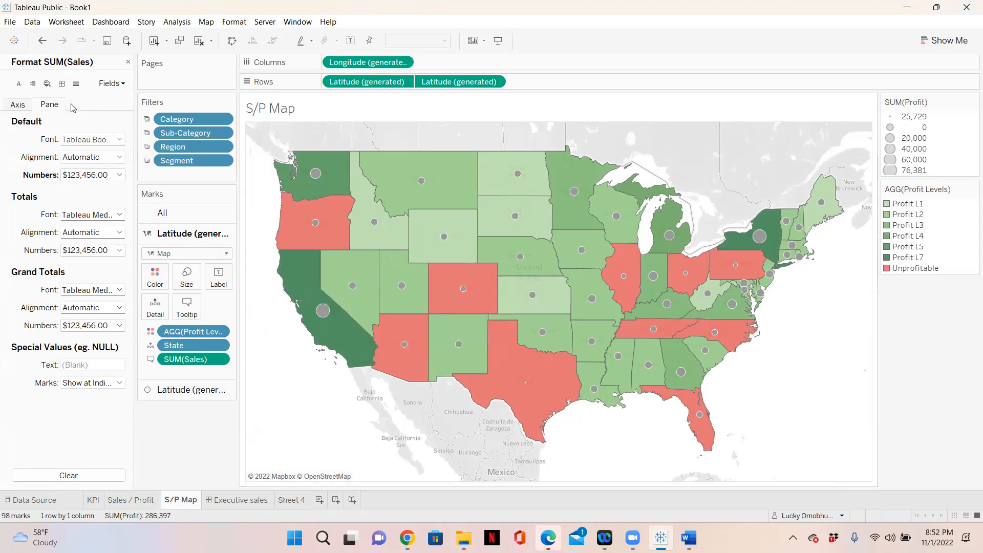
click(128, 62)
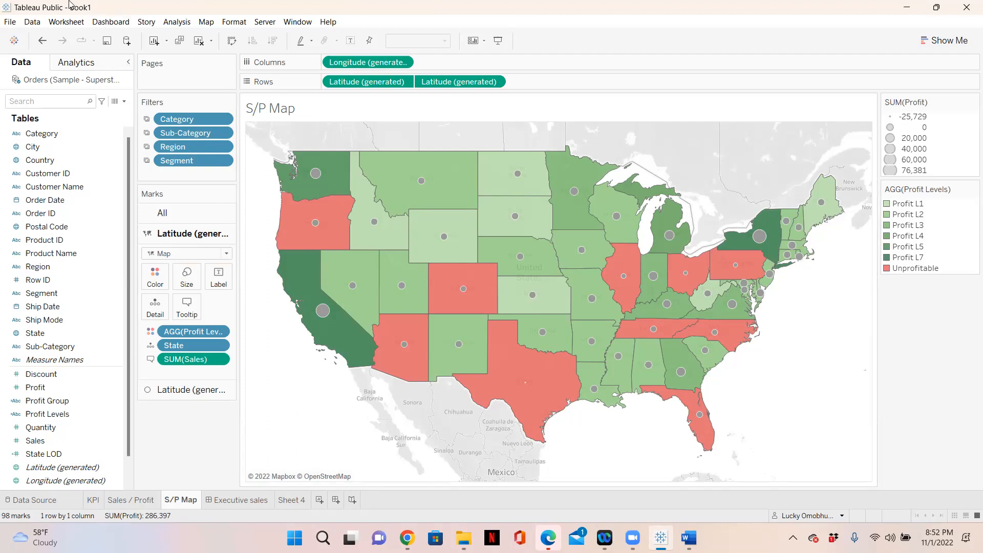
Try Sales in the circle layer's tooltip, and remove SUM(Sales) from both the filled state layer and the circle layer
click(192, 390)
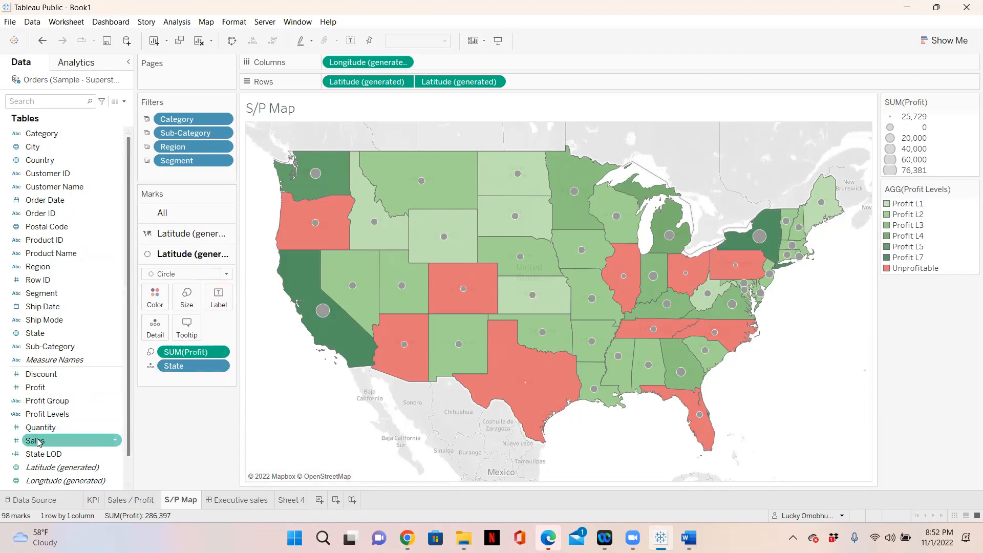
drag(36, 442, 185, 330)
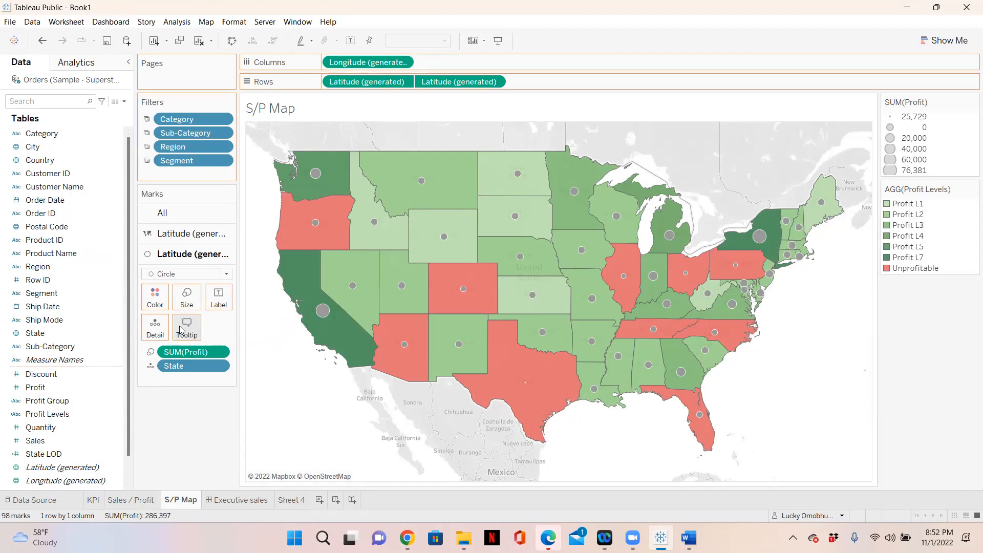
click(164, 234)
drag(193, 360, 188, 454)
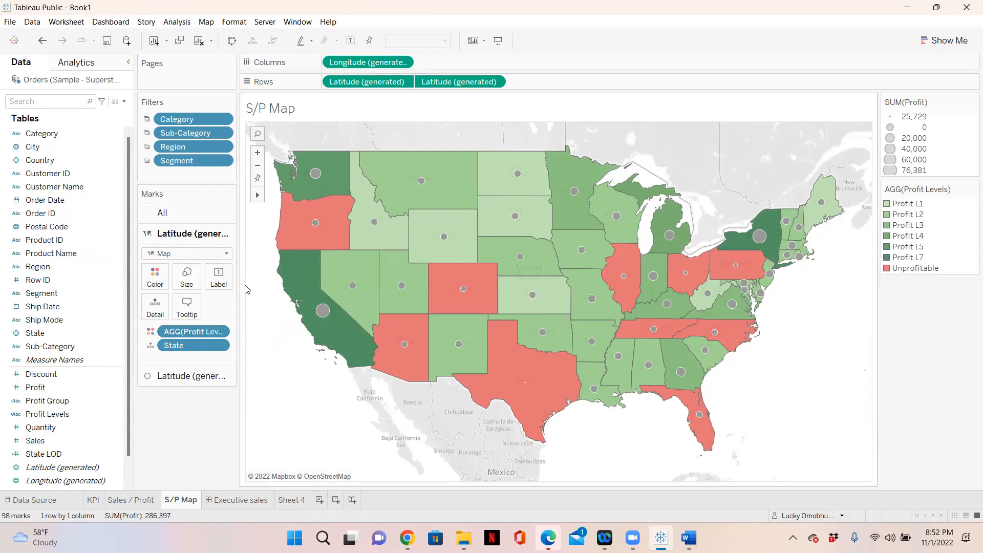
mouse_move(324, 312)
click(186, 378)
drag(192, 380, 173, 475)
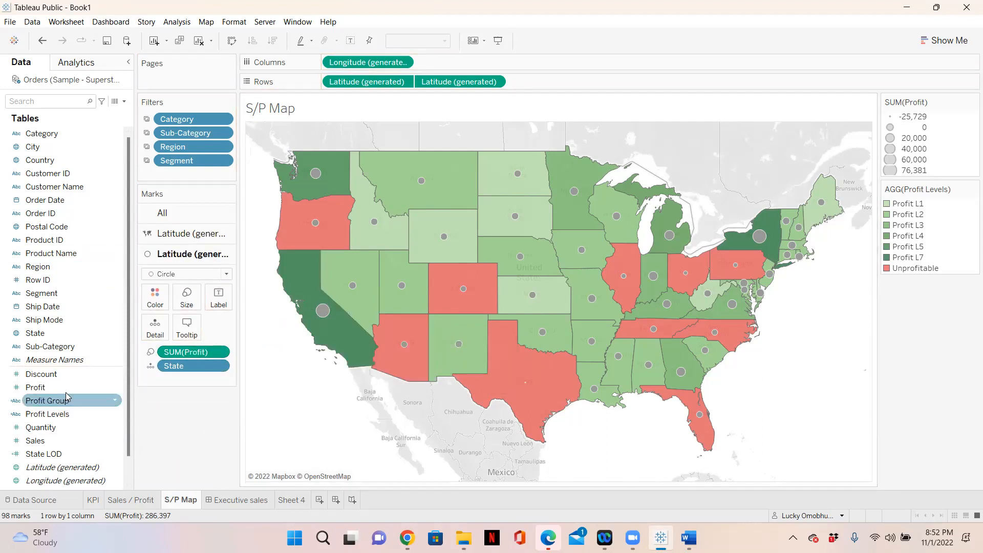
Replace SUM(Profit) with SUM(Sales) as the size of the map's circle layer
mouse_move(34, 446)
mouse_down()
mouse_move(246, 344)
mouse_move(169, 353)
mouse_move(171, 363)
mouse_up()
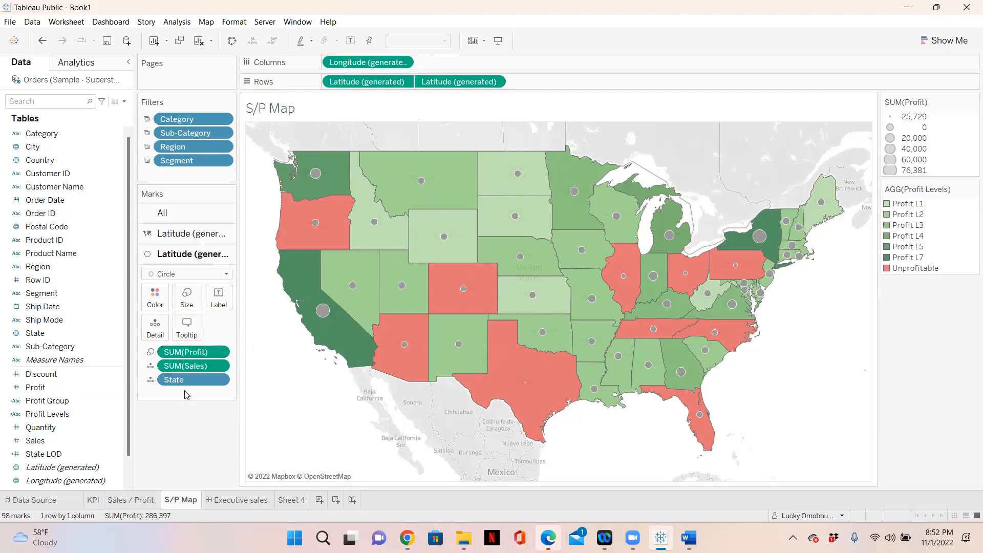
drag(180, 353, 172, 435)
click(150, 352)
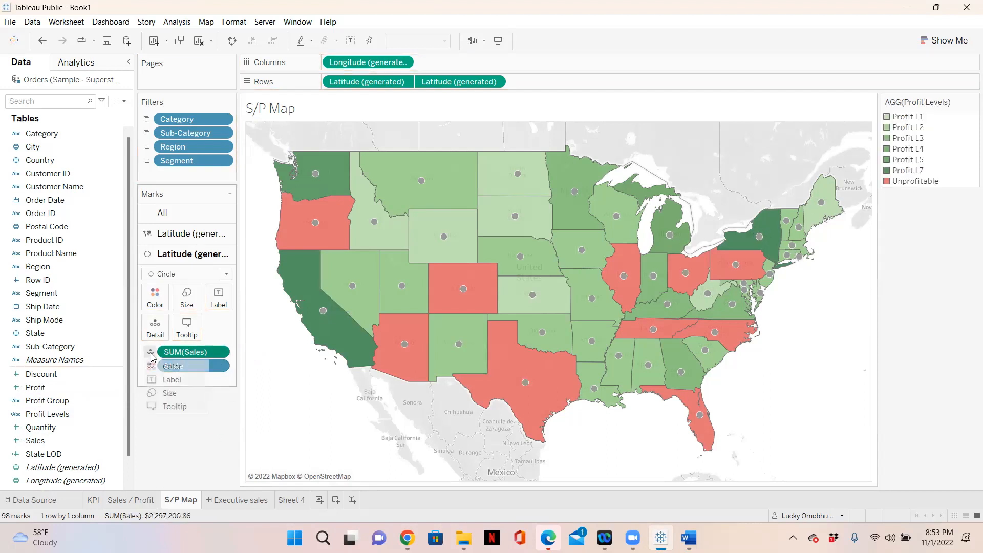
click(163, 395)
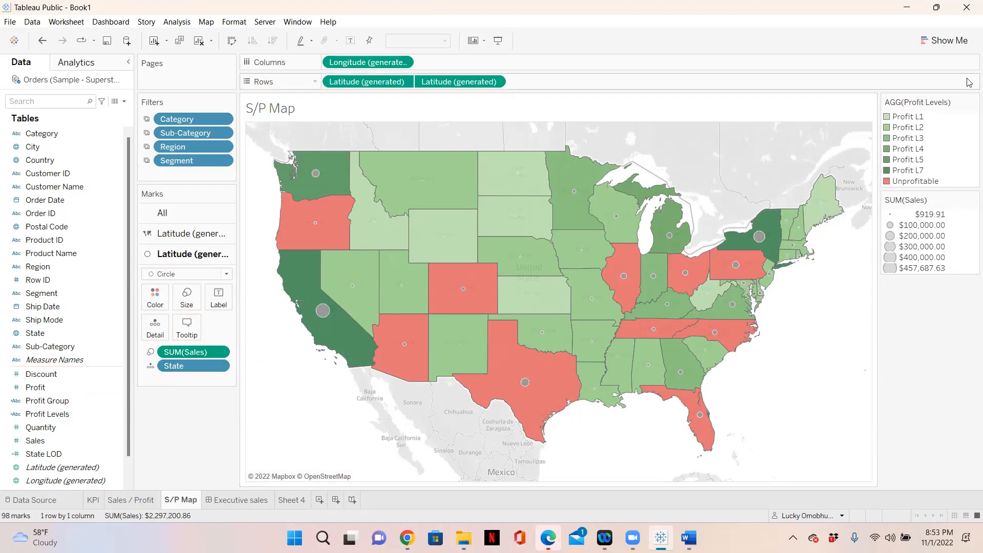
mouse_move(318, 303)
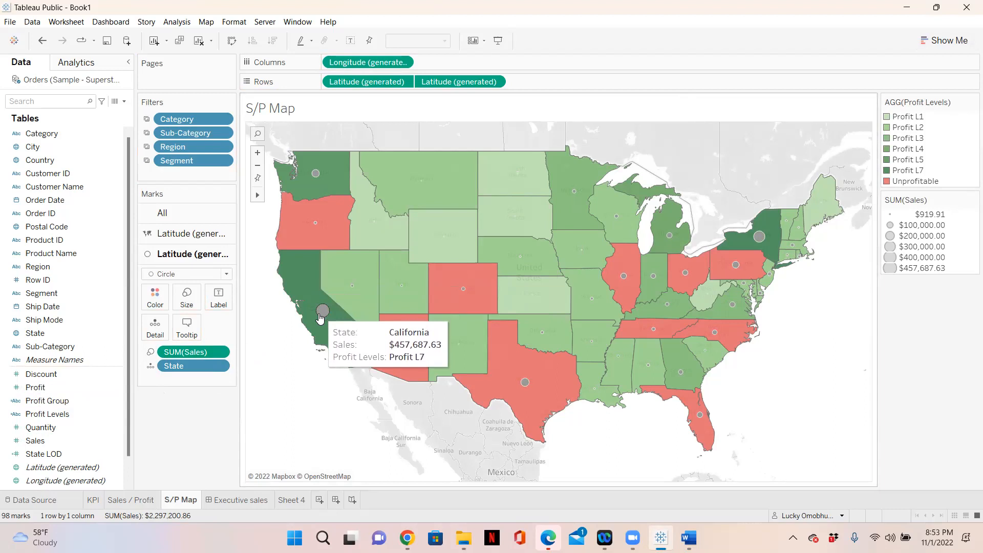
mouse_move(561, 370)
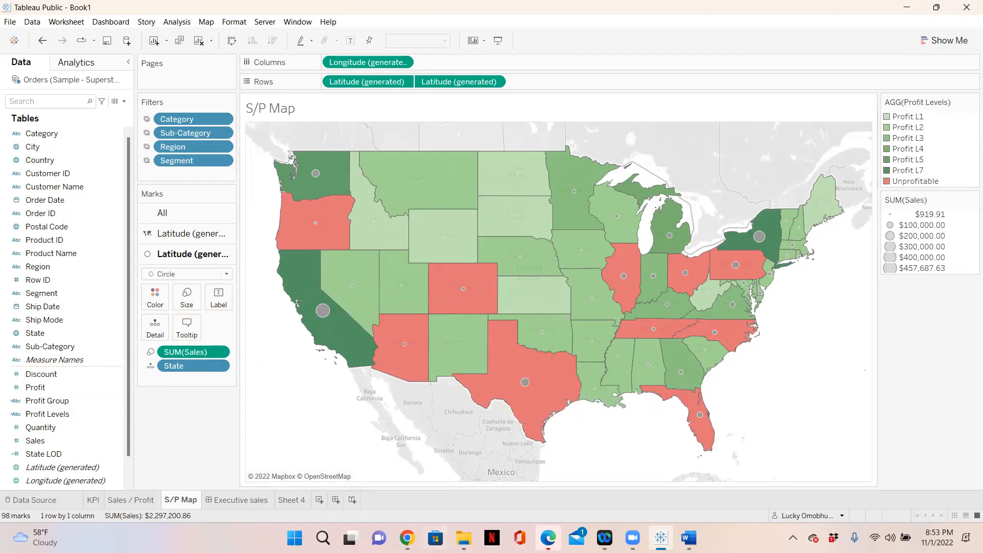
mouse_move(466, 342)
Add a new worksheet and place Region on the Rows of Sheet 4
click(318, 501)
click(295, 502)
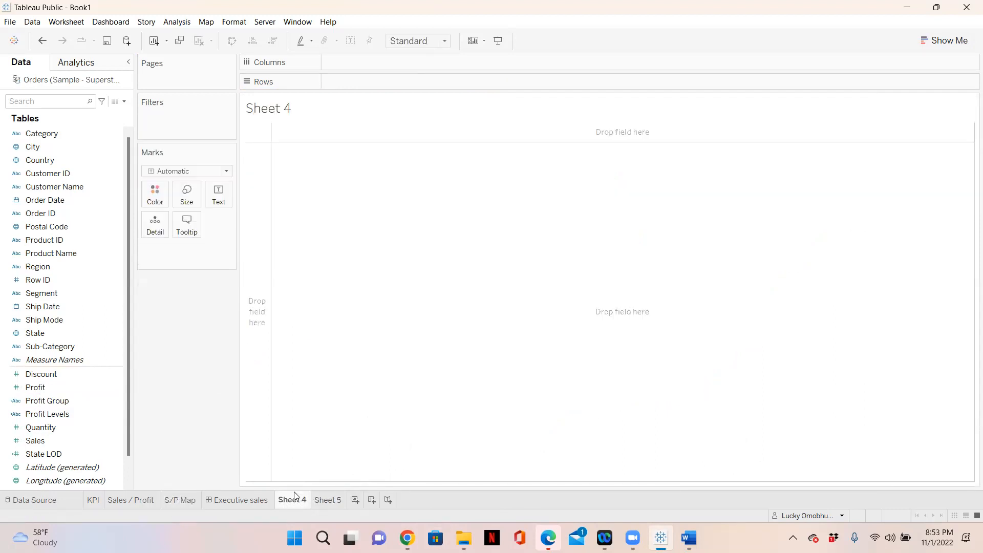
drag(32, 269, 333, 83)
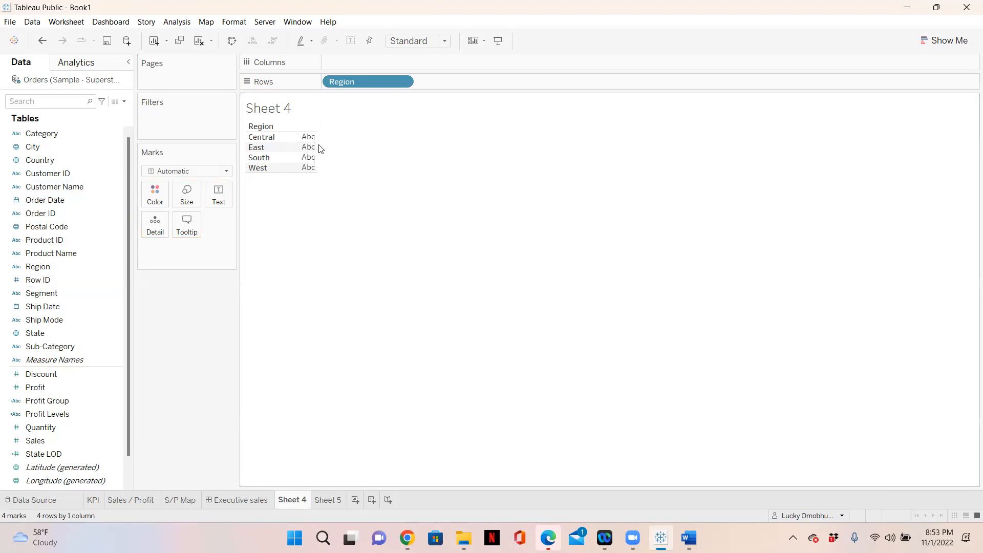
Check the recoloured map on the Executive sales dashboard and return to the S/P Map sheet
click(241, 500)
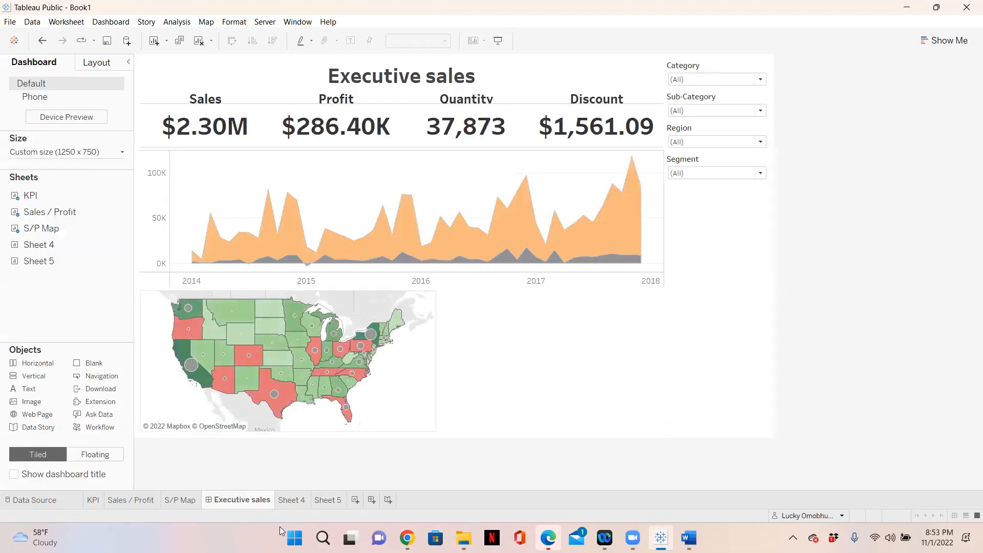
click(176, 500)
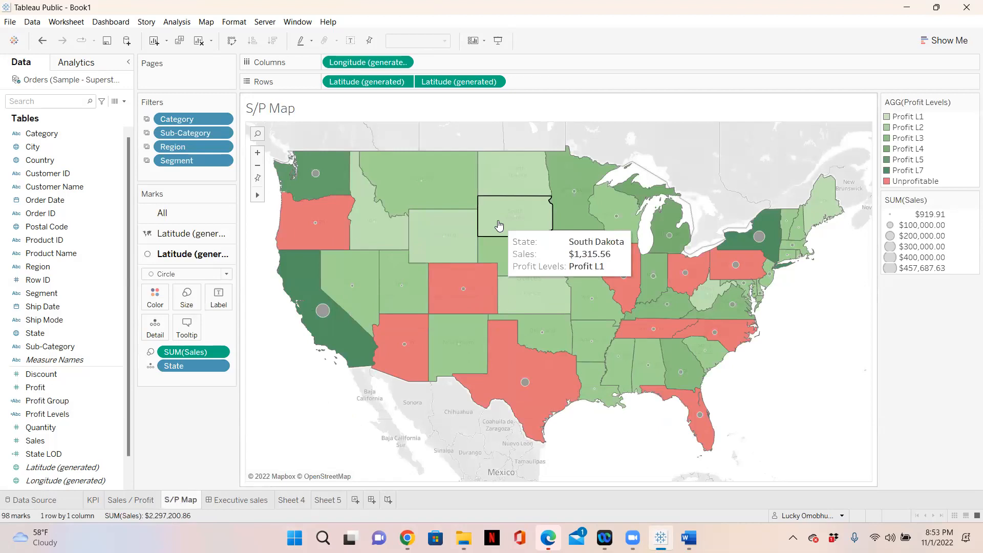
Search the data fields for "man", then clear the search
click(63, 101)
text(man)
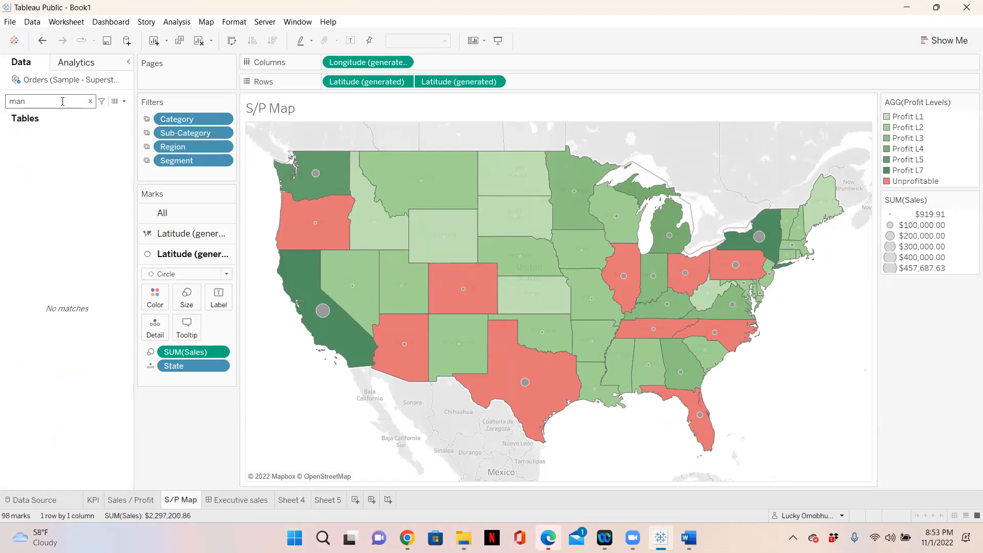
click(90, 102)
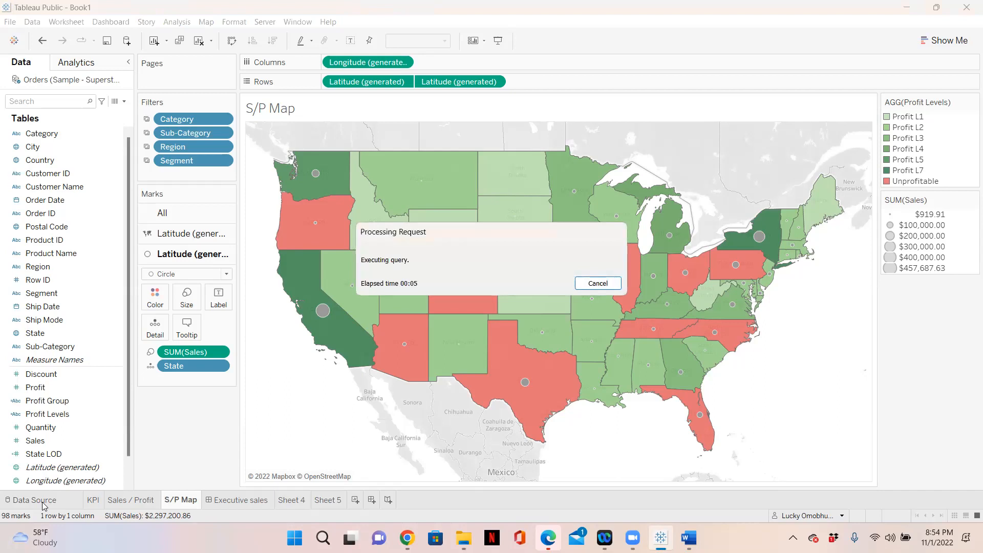
Check the tables available in the Superstore data source and add a new worksheet
click(36, 500)
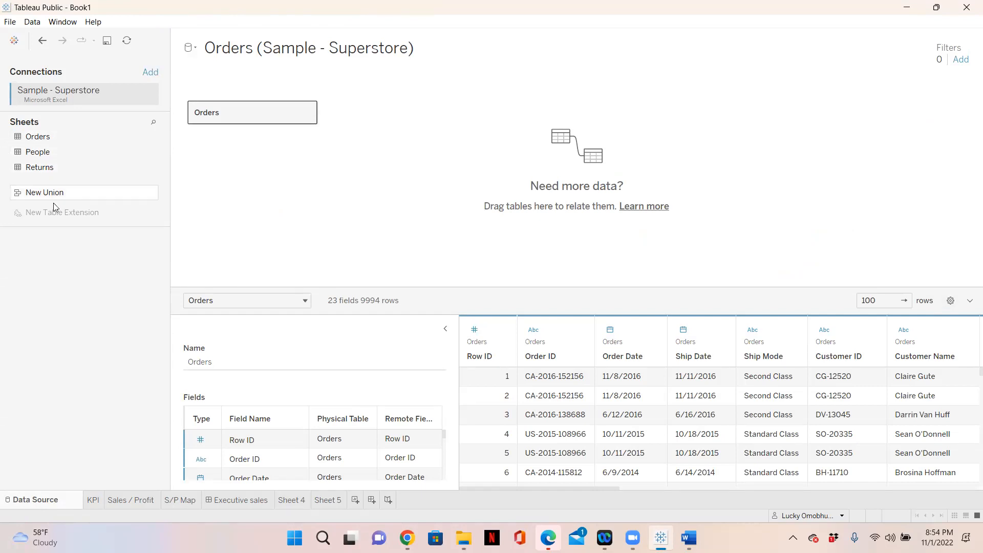
click(355, 501)
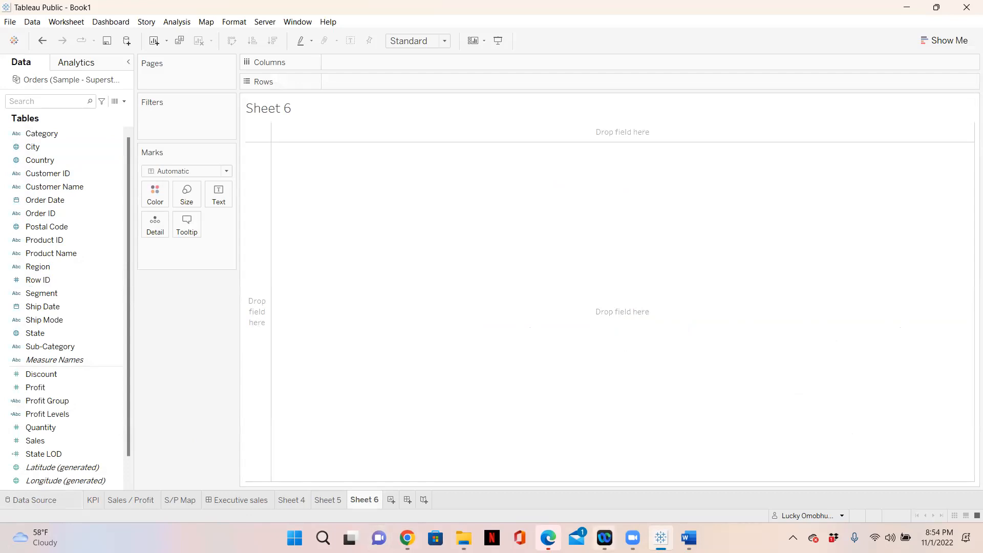
Switch to File Explorer and open the Tableau Training folder inside Files
click(464, 538)
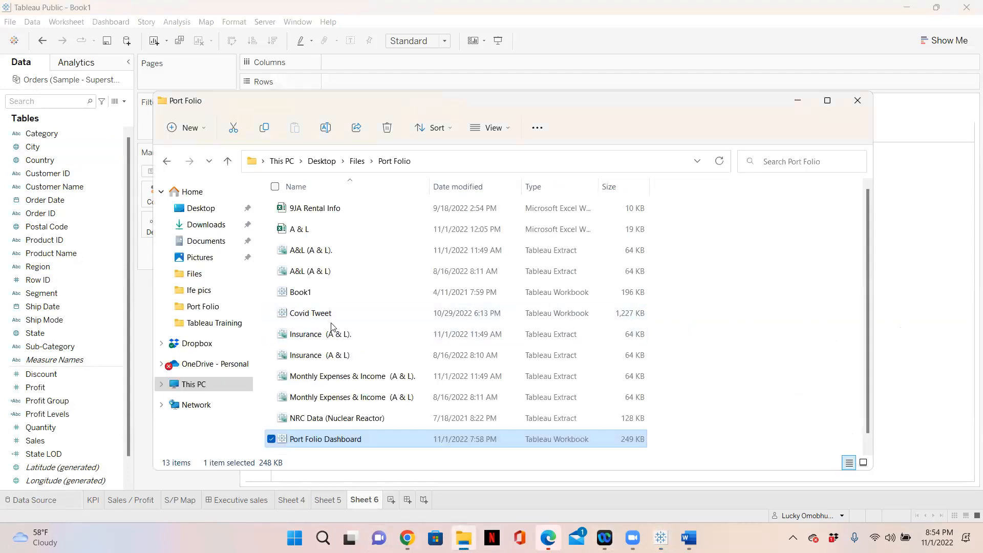
scroll(415, 397, down, 1)
scroll(415, 397, up, 1)
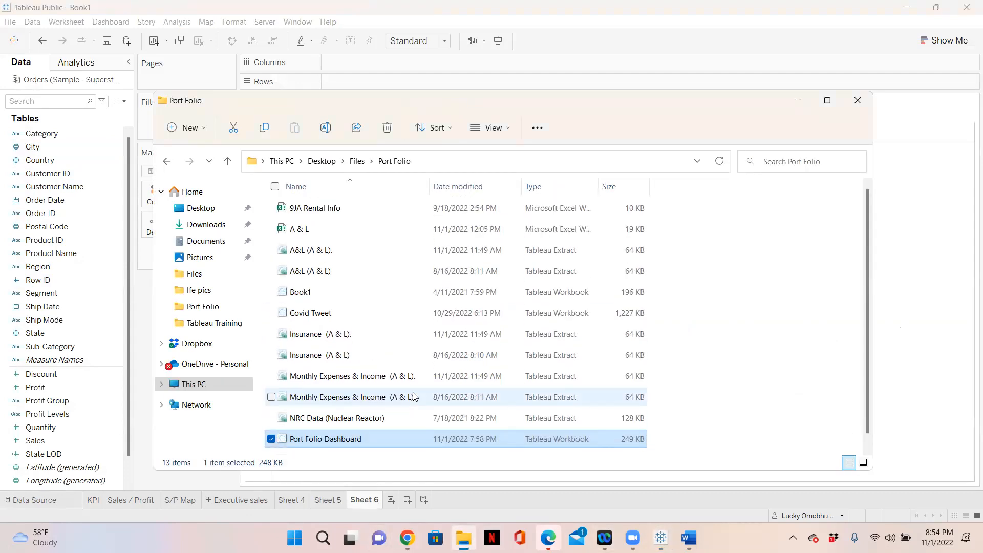
scroll(415, 397, down, 1)
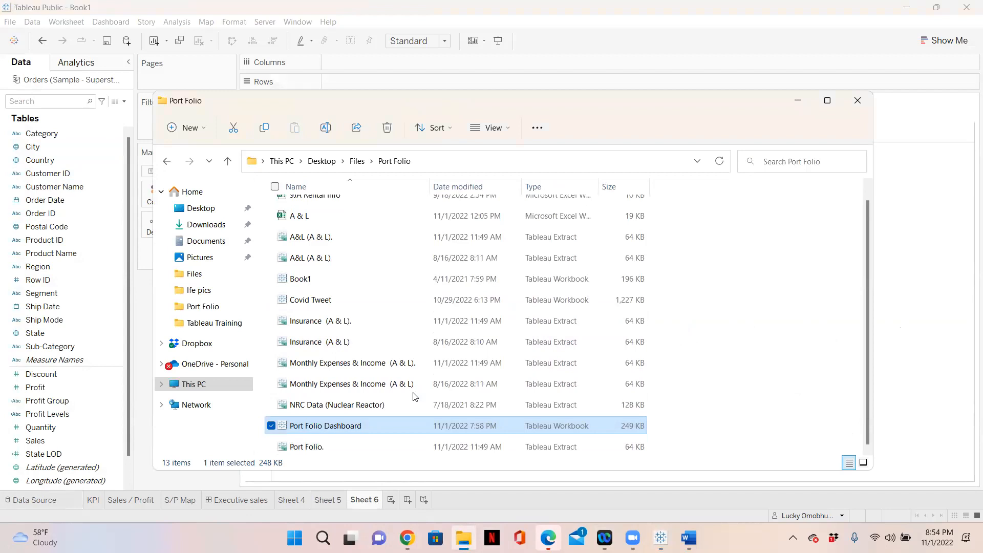
click(356, 162)
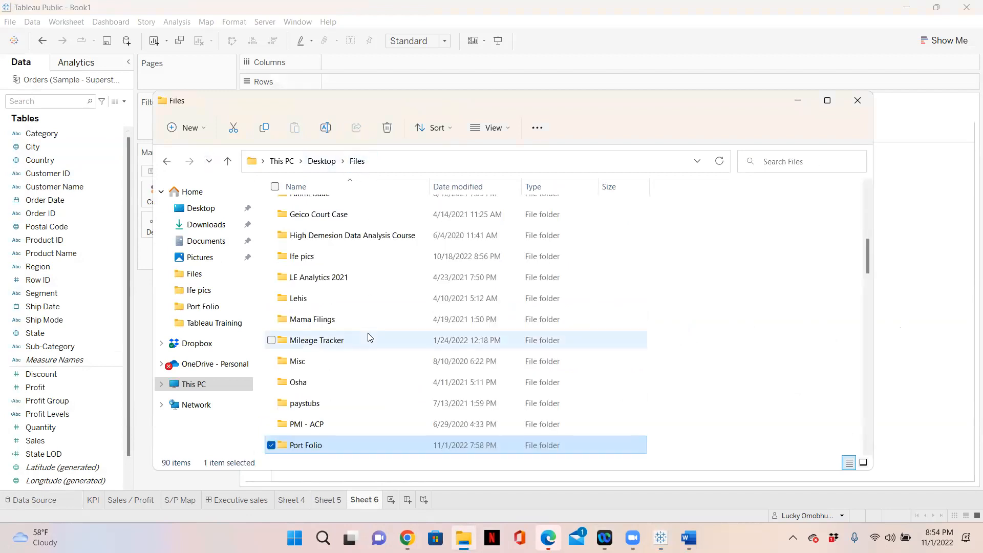
scroll(343, 374, up, 5)
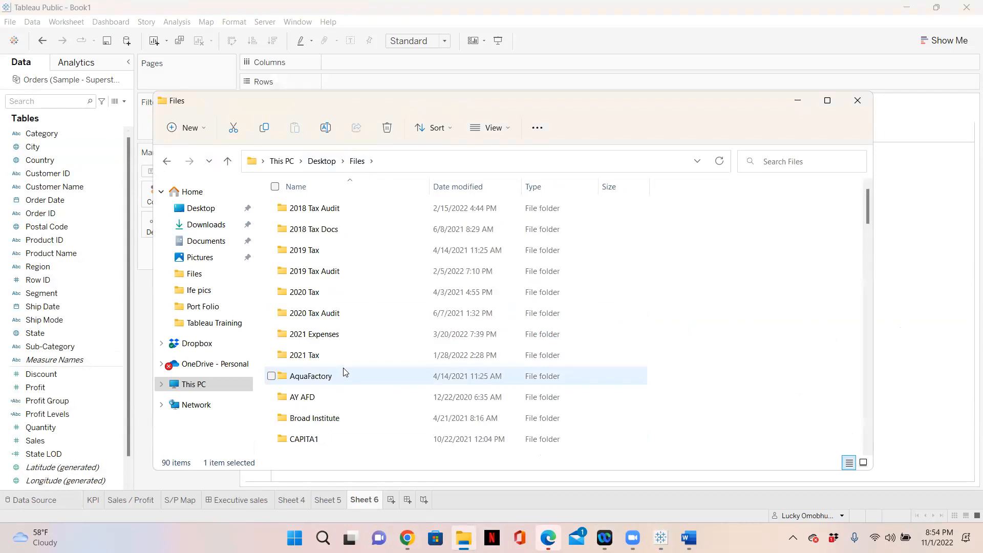
scroll(345, 373, down, 10)
scroll(344, 372, up, 6)
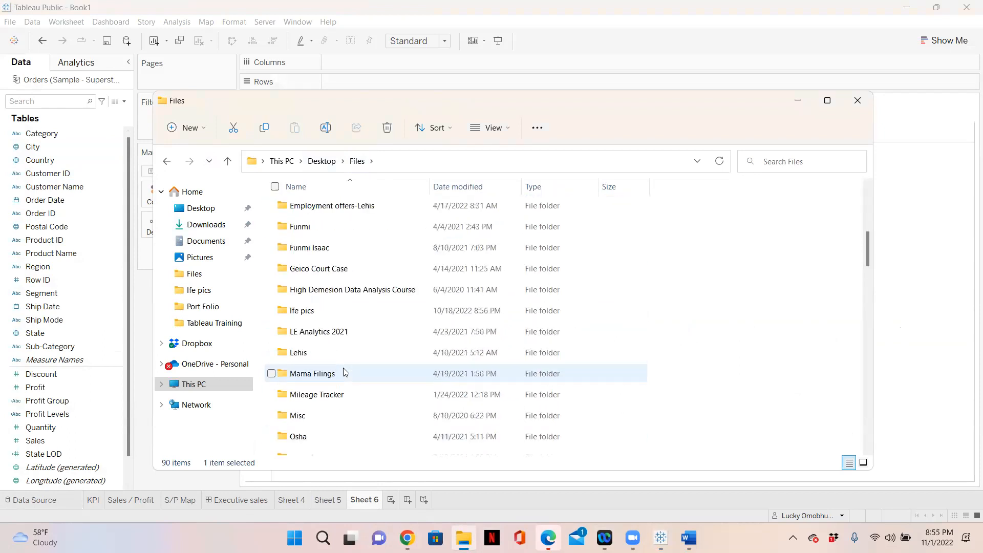
scroll(344, 373, up, 5)
scroll(344, 372, down, 6)
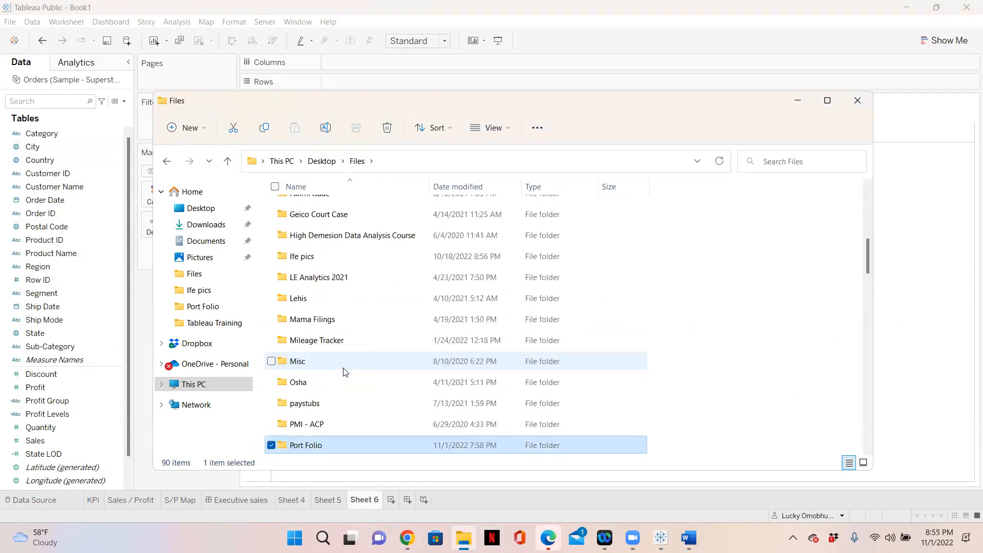
scroll(344, 372, down, 2)
double_click(333, 446)
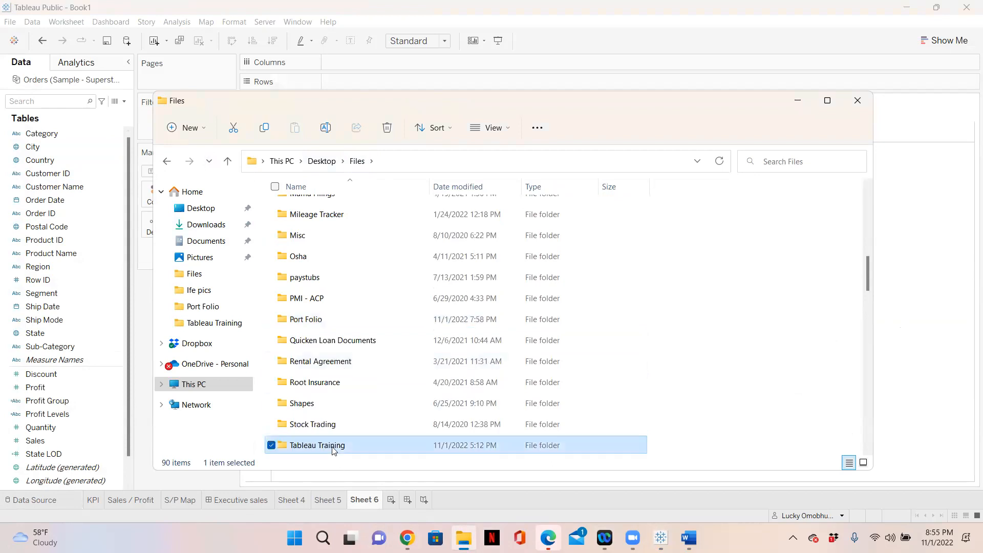
Open the Global Superstore workbook in Excel and view its Returns sheet
scroll(395, 368, down, 6)
scroll(395, 373, down, 5)
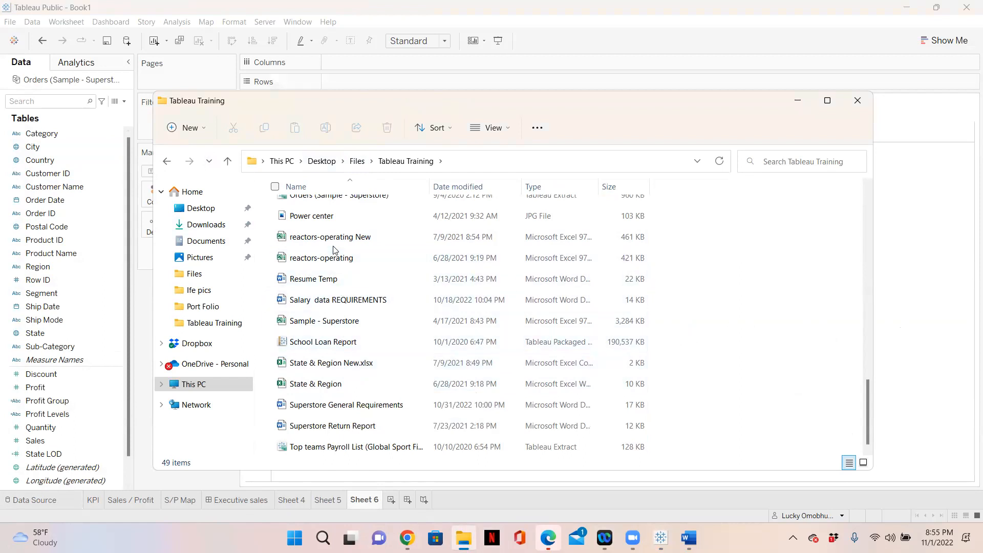
scroll(333, 249, up, 2)
scroll(334, 249, up, 3)
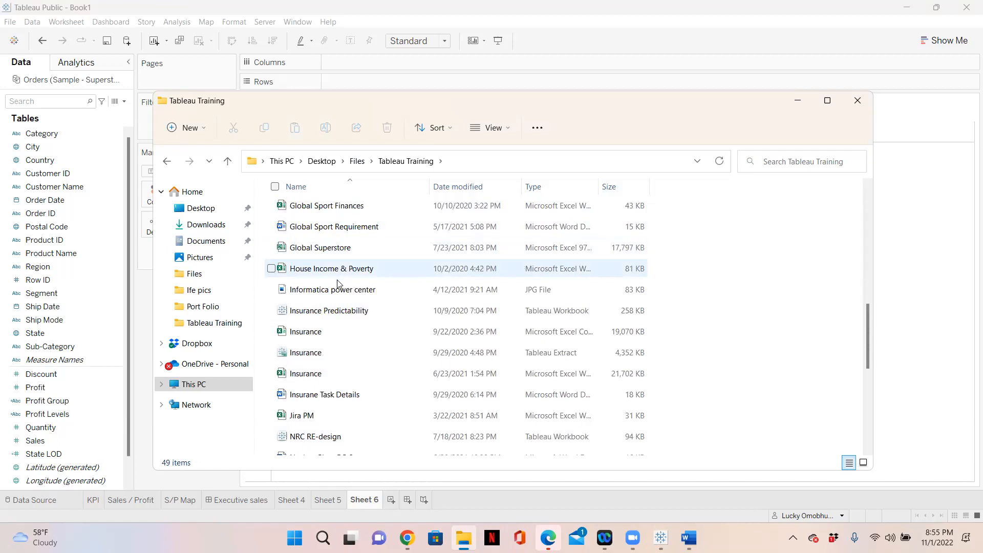
click(332, 250)
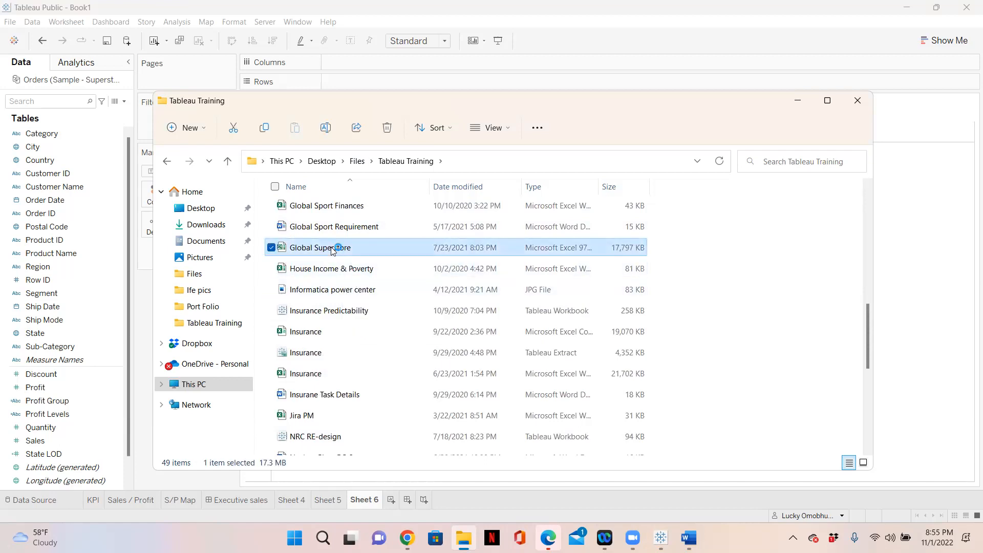
double_click(332, 249)
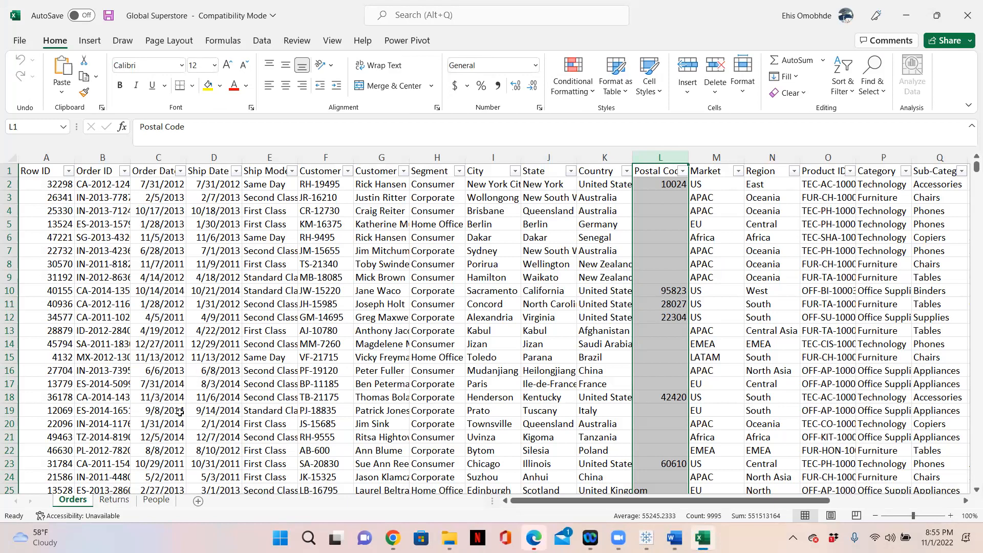
click(124, 501)
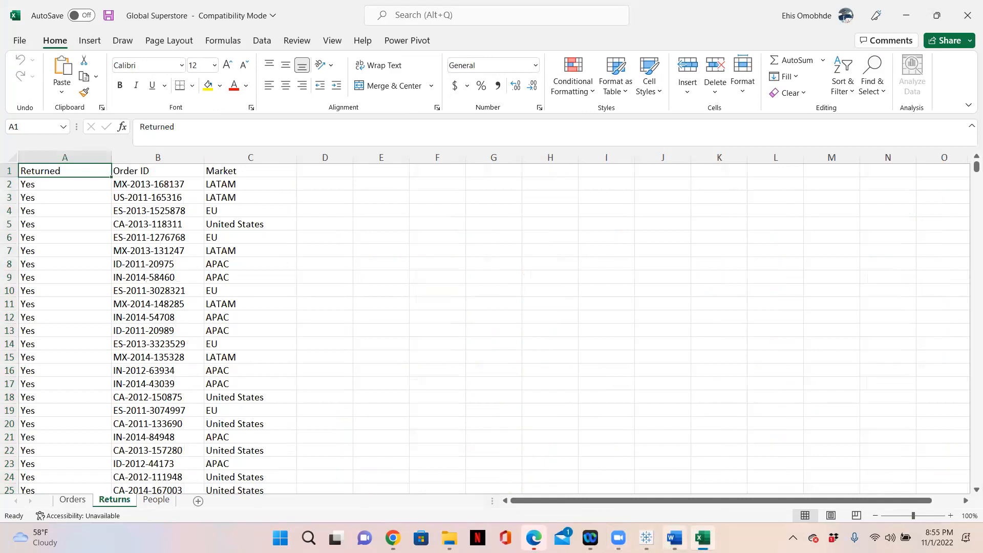
Switch to the Superstore General Requirements document in Word and start a note reading "Joins: Inner" below the last requirement
click(675, 538)
scroll(802, 307, down, 5)
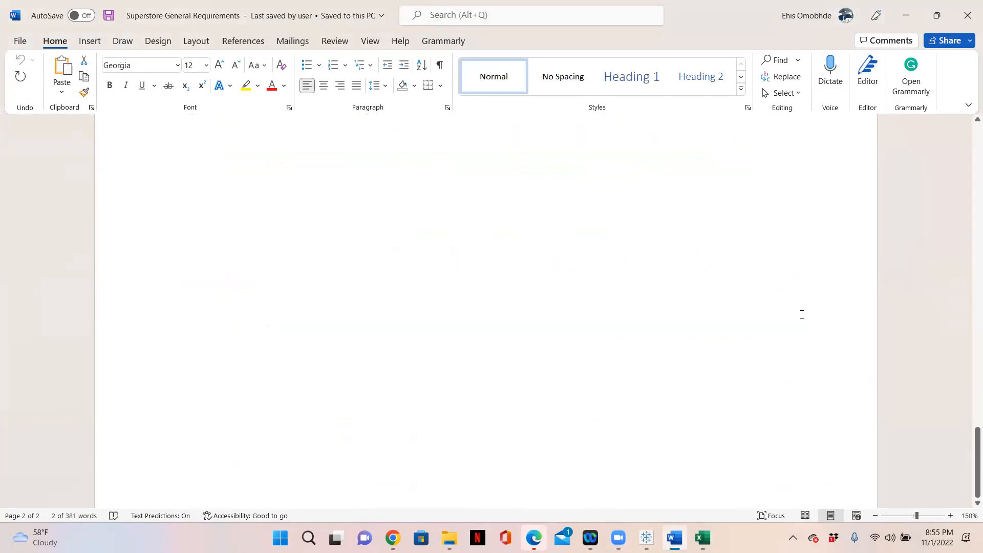
scroll(347, 277, up, 3)
scroll(473, 229, up, 2)
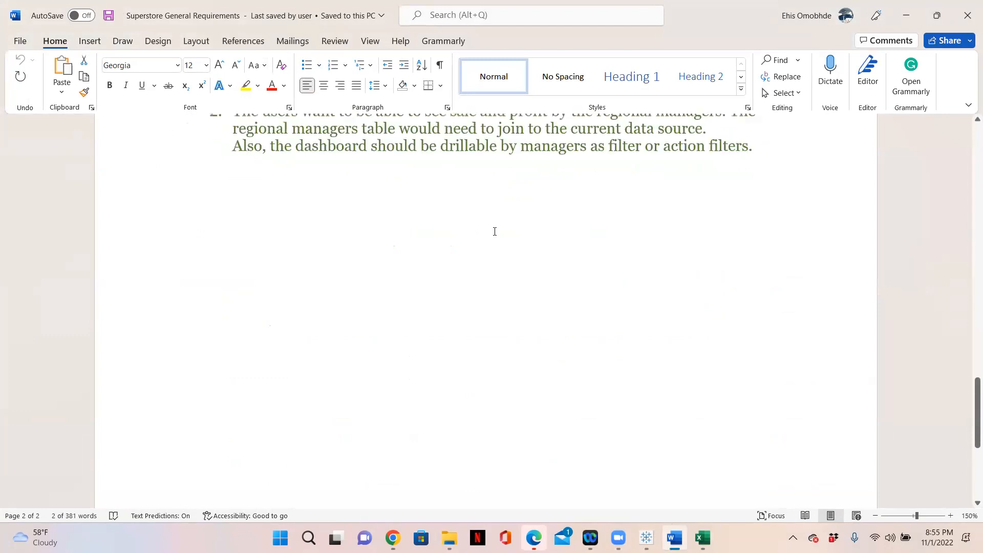
click(784, 154)
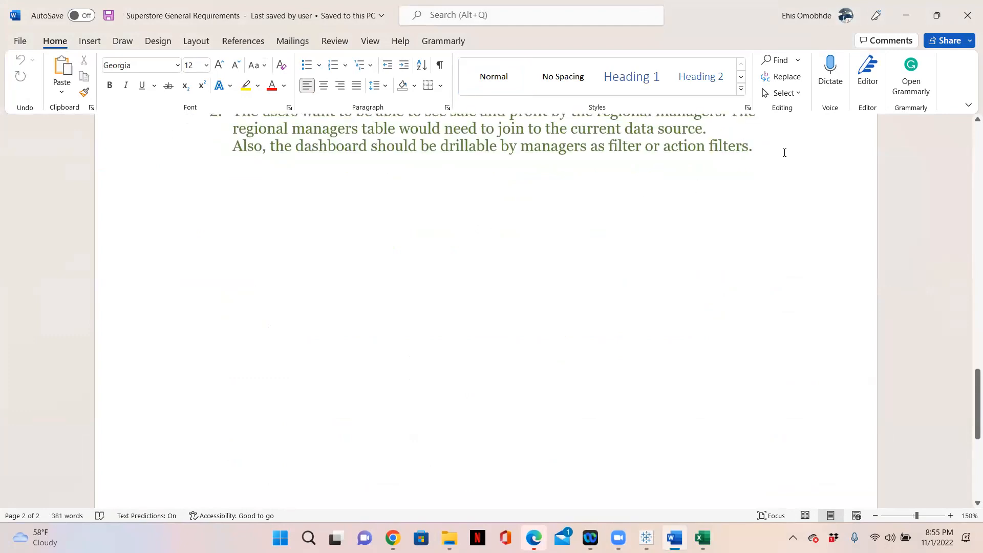
key(Return)
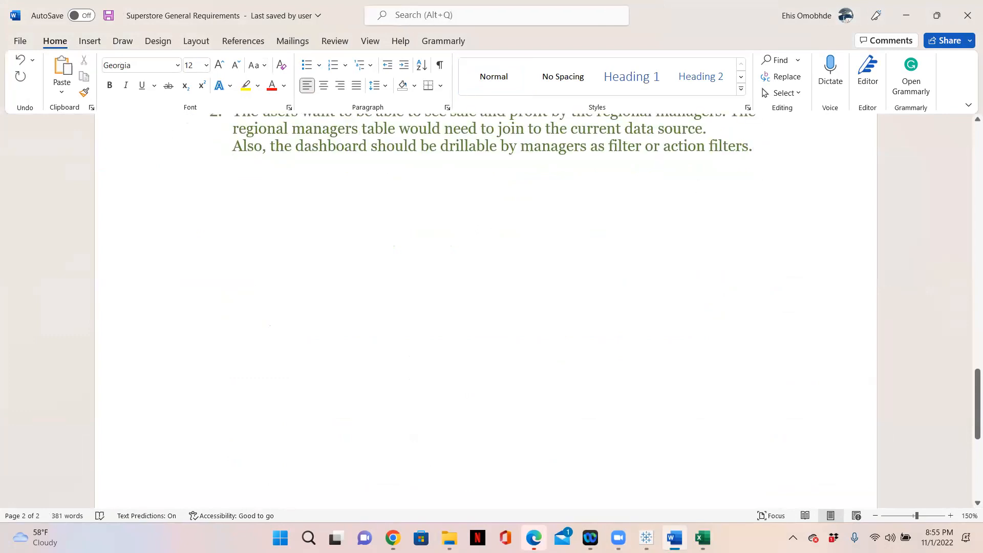
text(Joins:)
text(Inner)
Add "Left" and "Right" on separate lines aligned beneath "Inner" in the Joins list
key(Return)
key(Tab)
text(Lef)
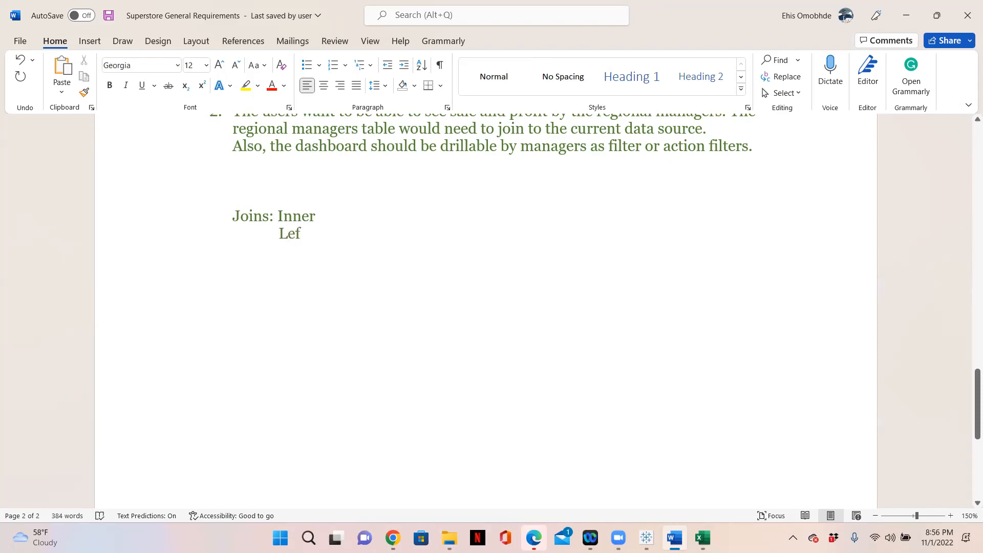
text(t Join)
key(BackSpace)
key(BackSpace)
key(BackSpace)
key(BackSpace)
key(Return)
key(Tab)
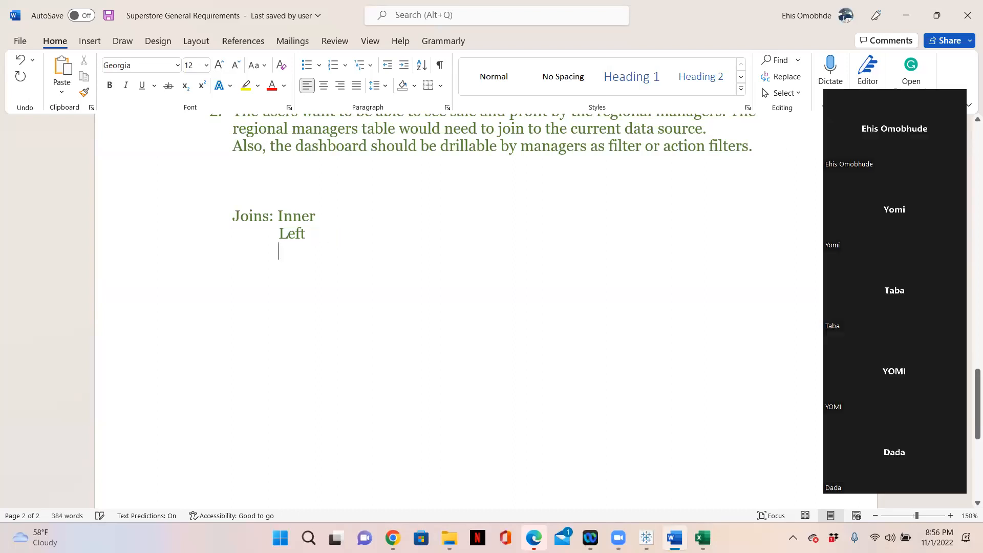
text(Right)
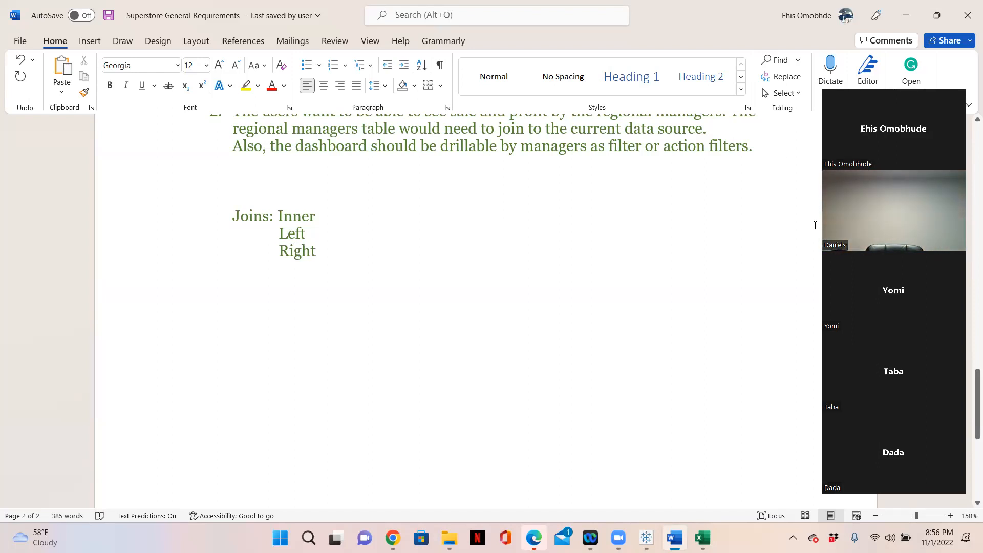
Highlight Inner, Left and Right one after another and as a group to point out the join types
double_click(278, 215)
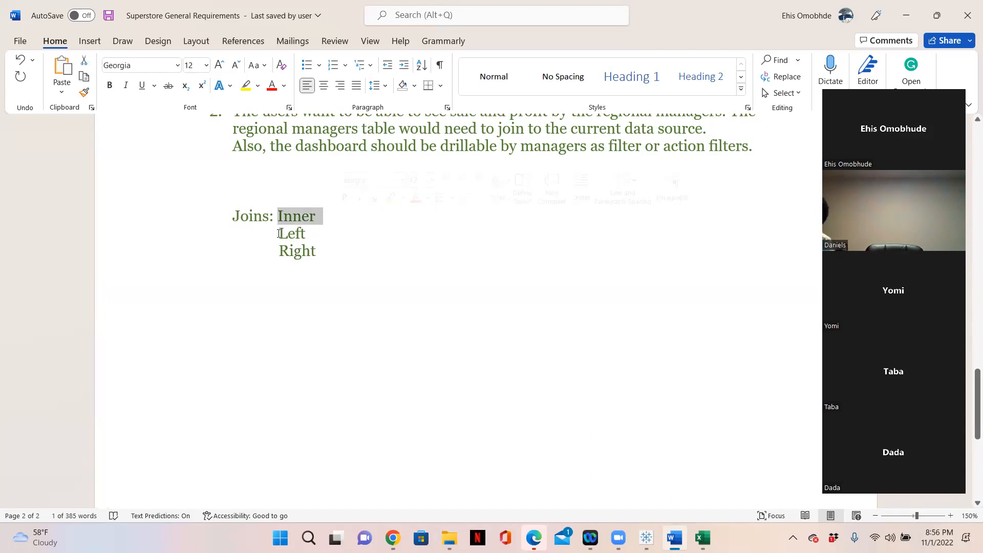
drag(279, 233, 353, 237)
drag(280, 251, 327, 254)
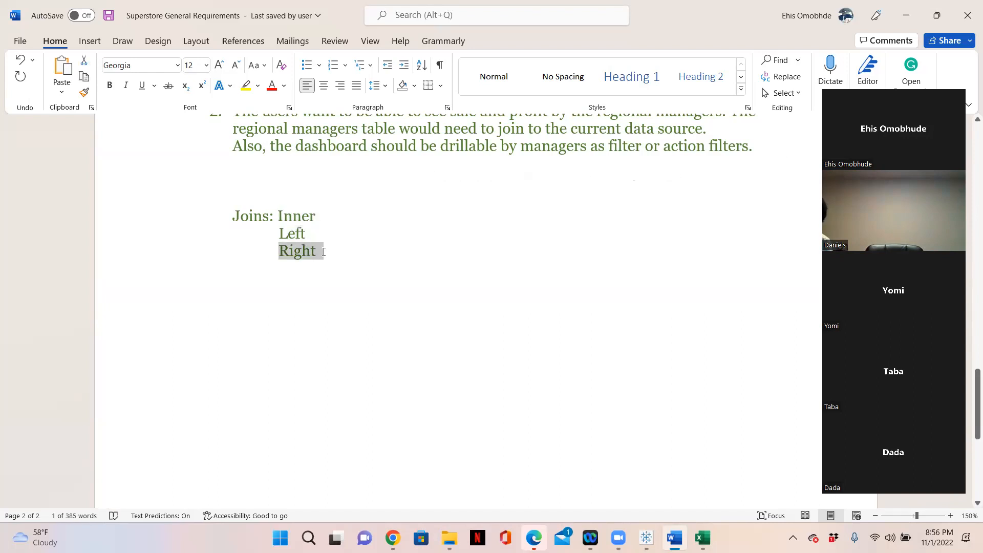
click(369, 263)
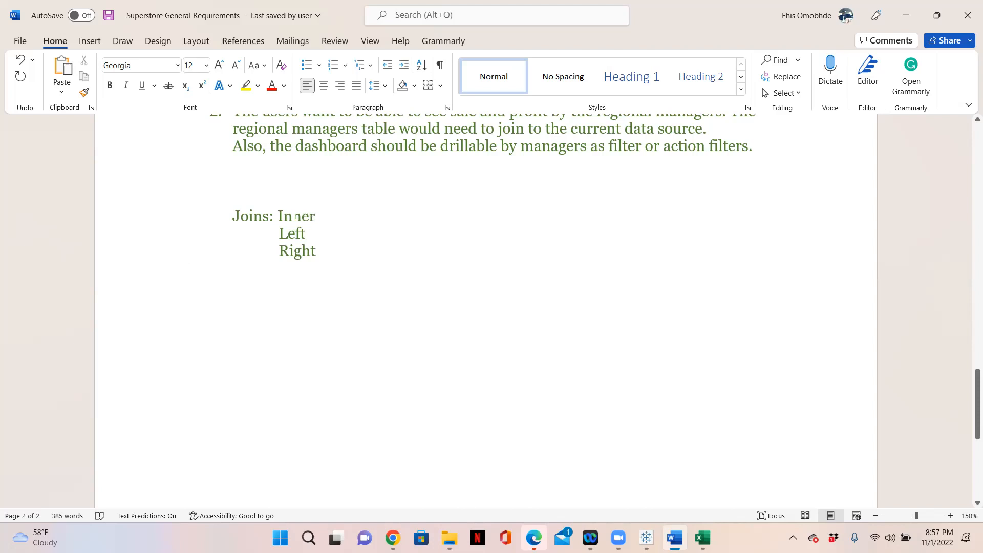
drag(318, 254, 287, 217)
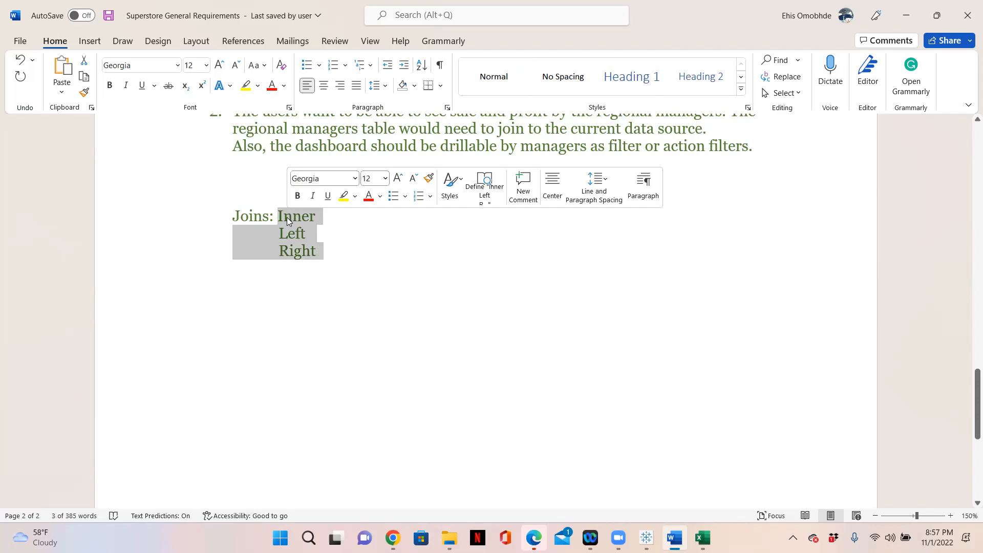
Add "Full" as an aligned line beneath "Right" in the Joins list
click(328, 256)
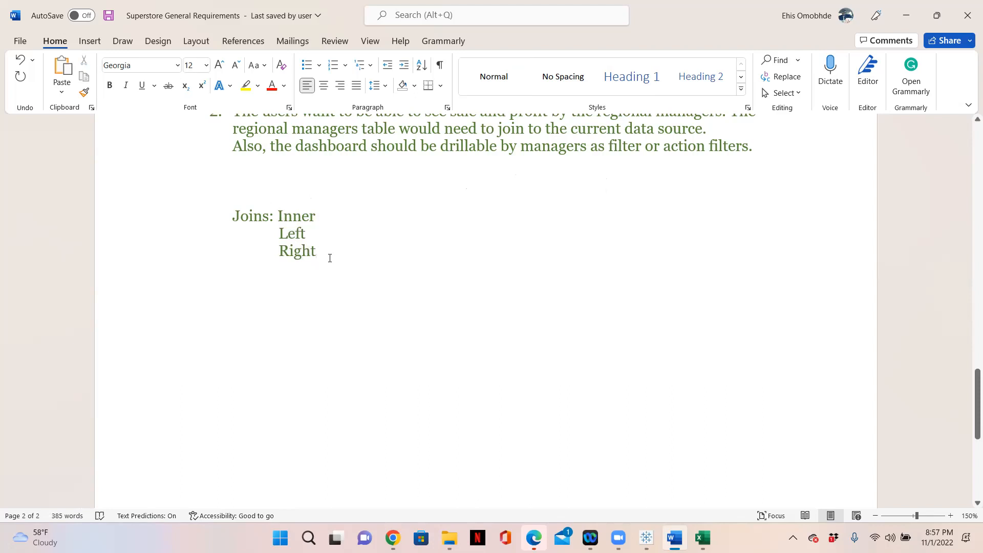
key(Return)
key(Tab)
text(Full)
Highlight Full and the three join types above it to compare them, and clear the selection
drag(312, 268, 275, 268)
click(325, 268)
drag(279, 215, 295, 246)
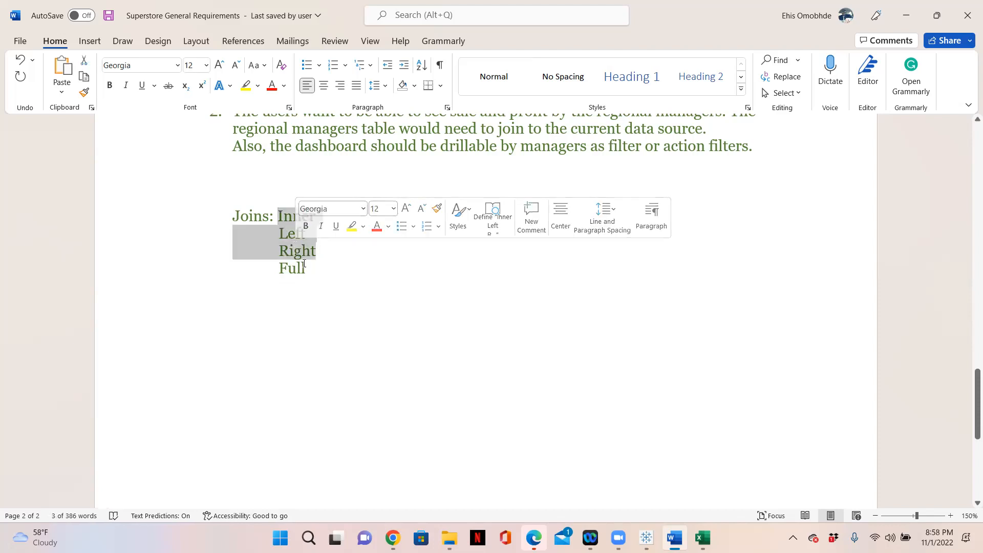
drag(305, 265, 282, 265)
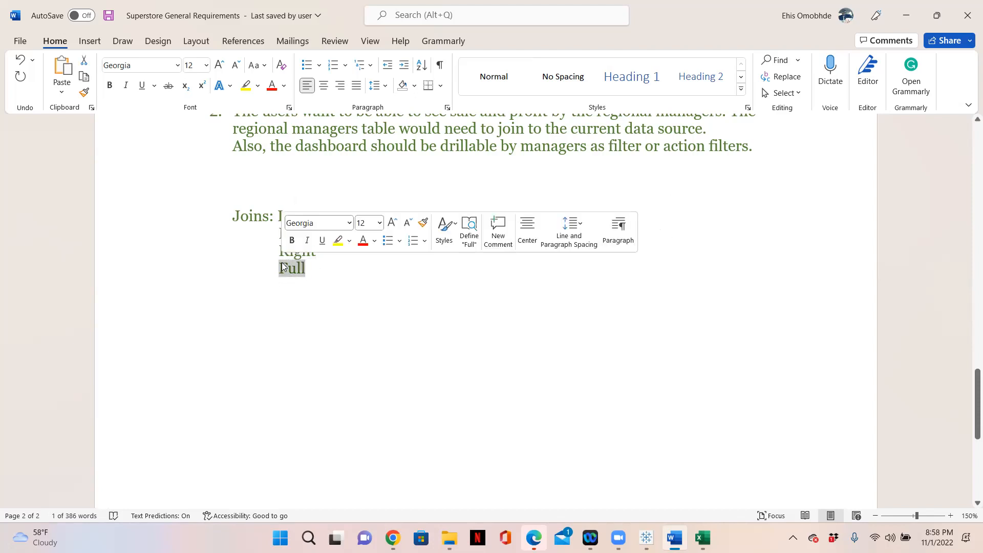
click(321, 283)
drag(309, 268, 276, 264)
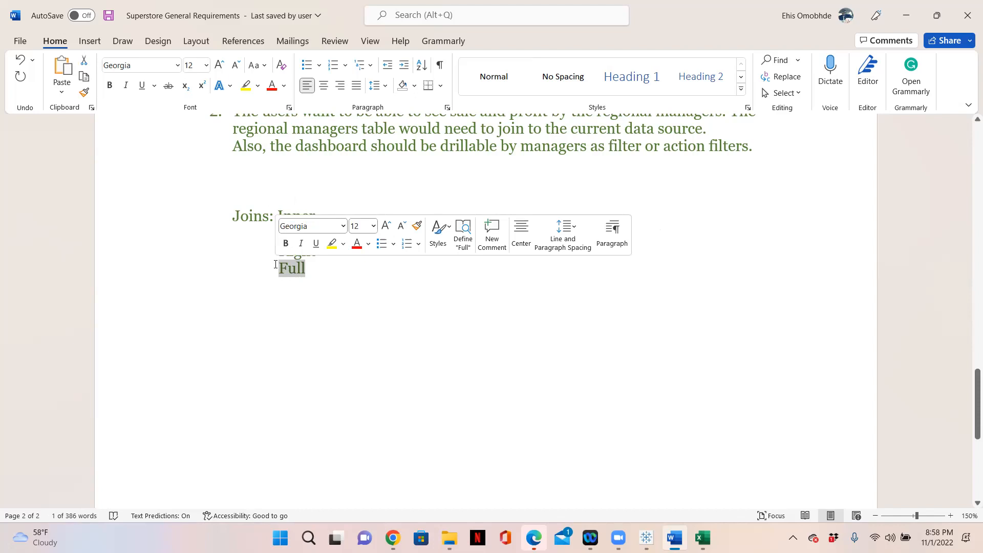
click(324, 284)
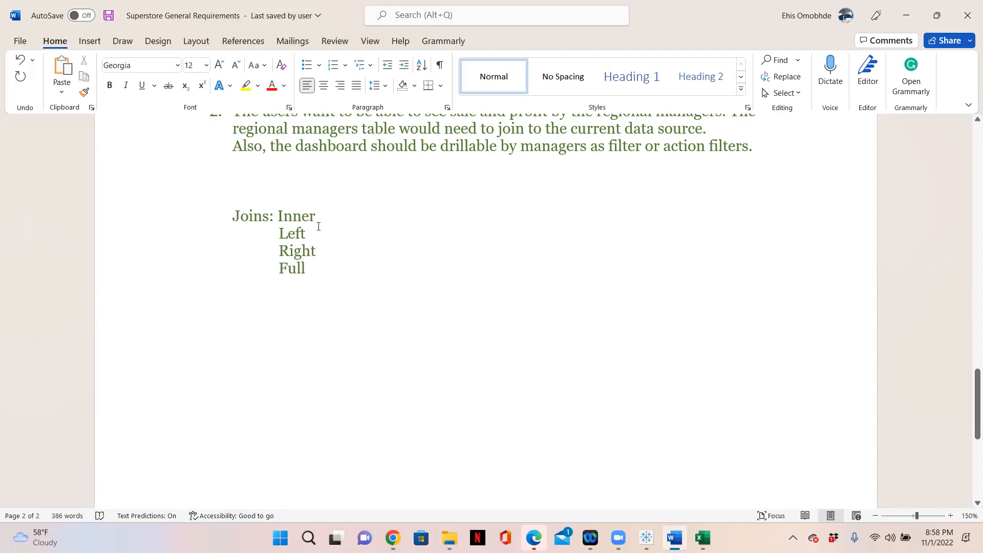
Return to the Global Superstore workbook in Excel and view its Orders sheet
click(966, 14)
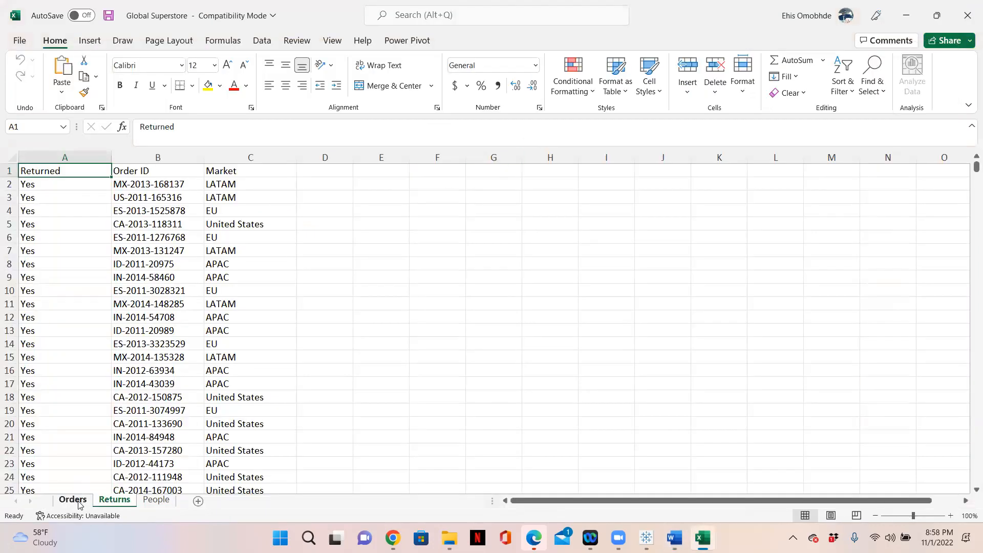
click(79, 501)
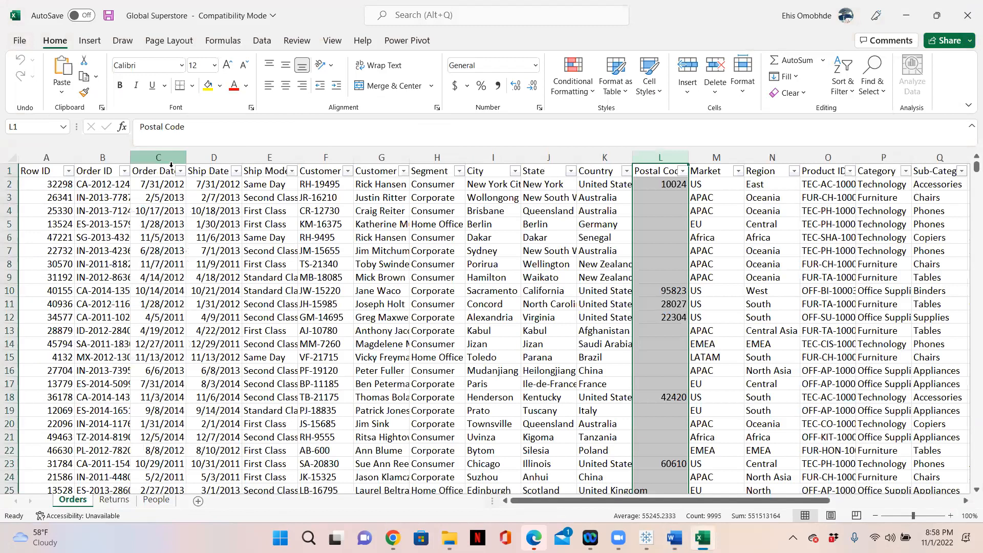
Look over the Returns sheet, and on the People sheet widen the Person column and highlight the region entries in B2:B14
click(121, 502)
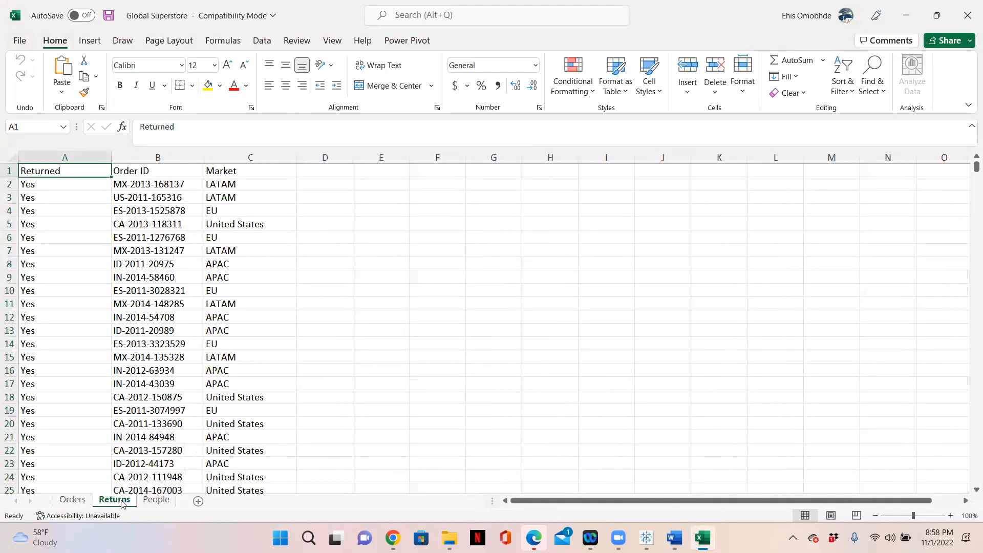
click(158, 502)
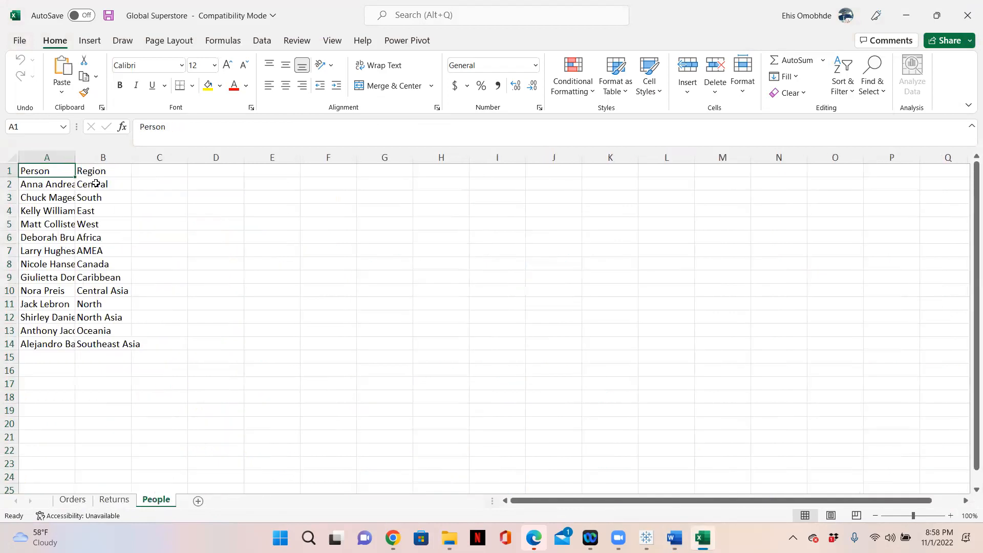
drag(74, 154, 91, 155)
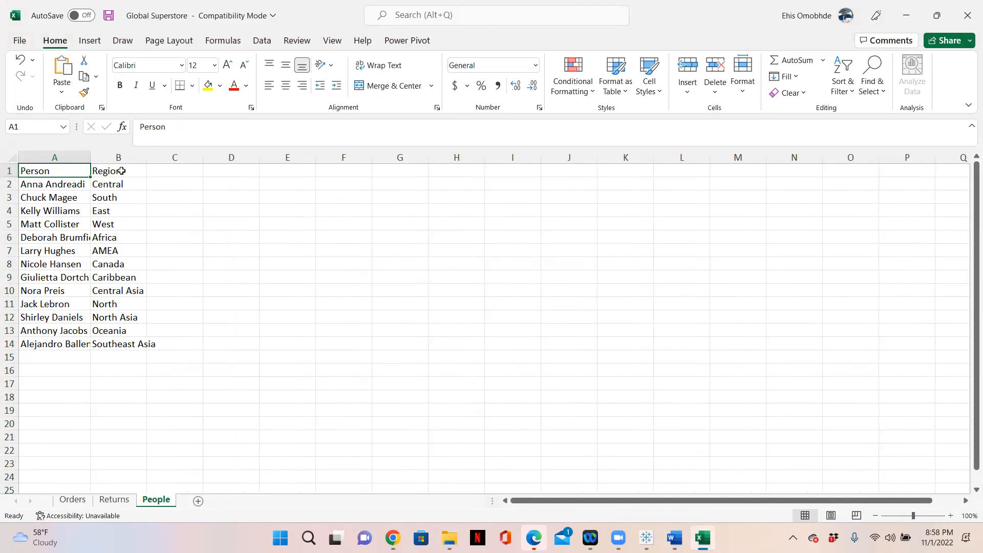
drag(126, 181, 141, 346)
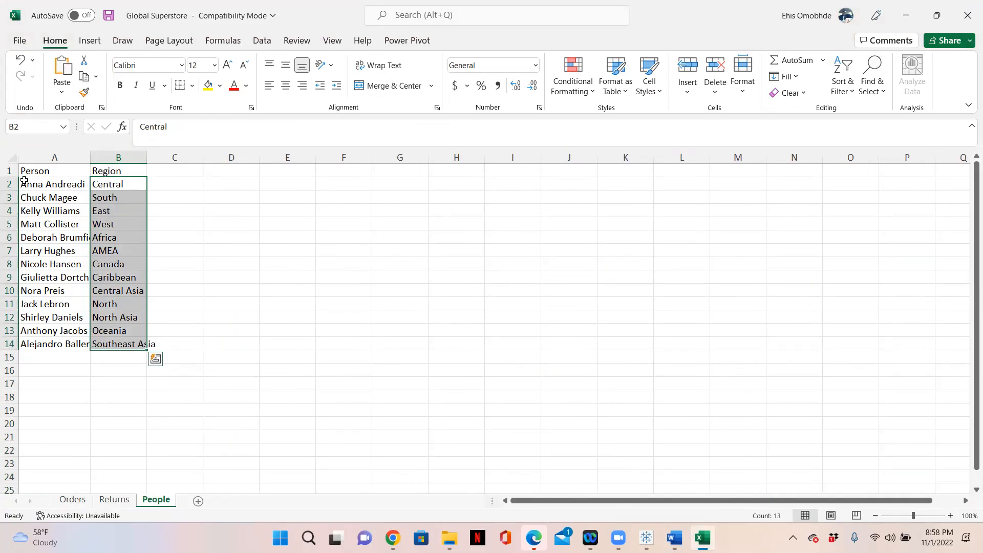
Switch to Tableau to view the Executive sales dashboard with its state map, and return to the Excel workbook
click(646, 537)
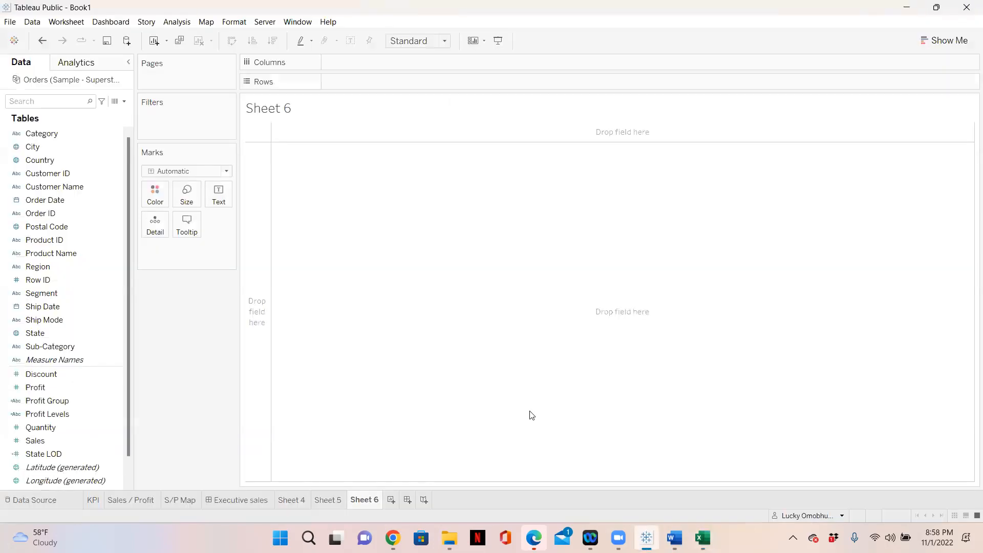
click(264, 499)
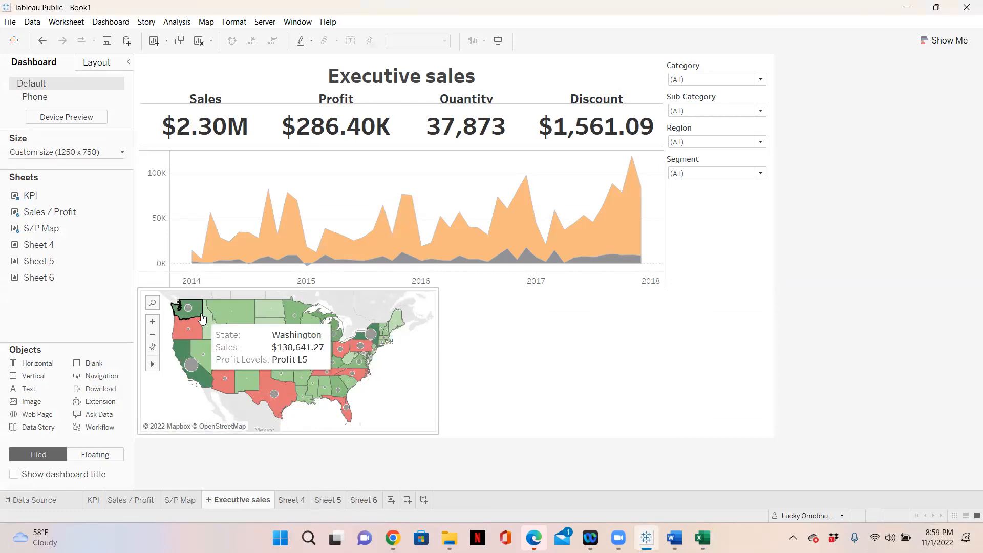
click(702, 538)
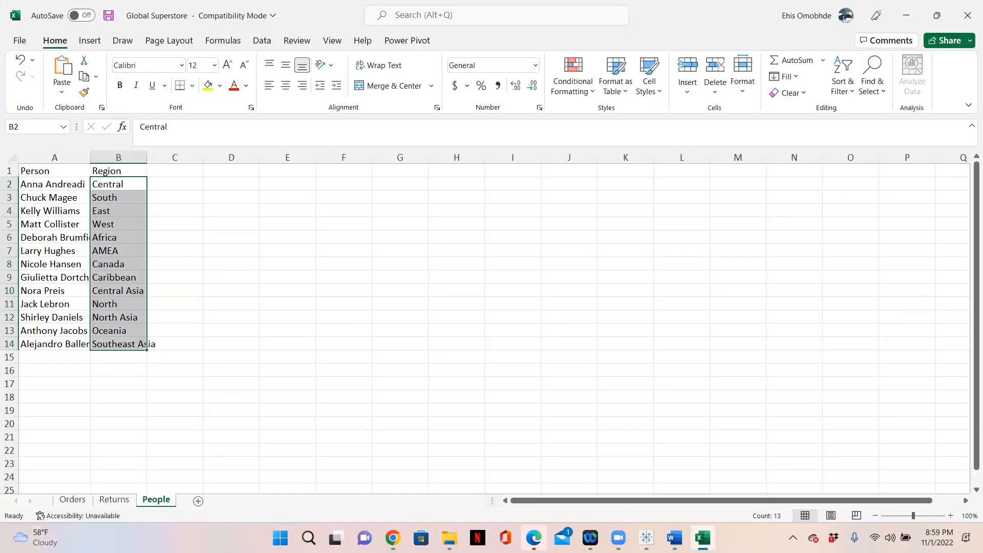
Compare the Orders and People sheets, and highlight the whole Person column on the People sheet
click(73, 500)
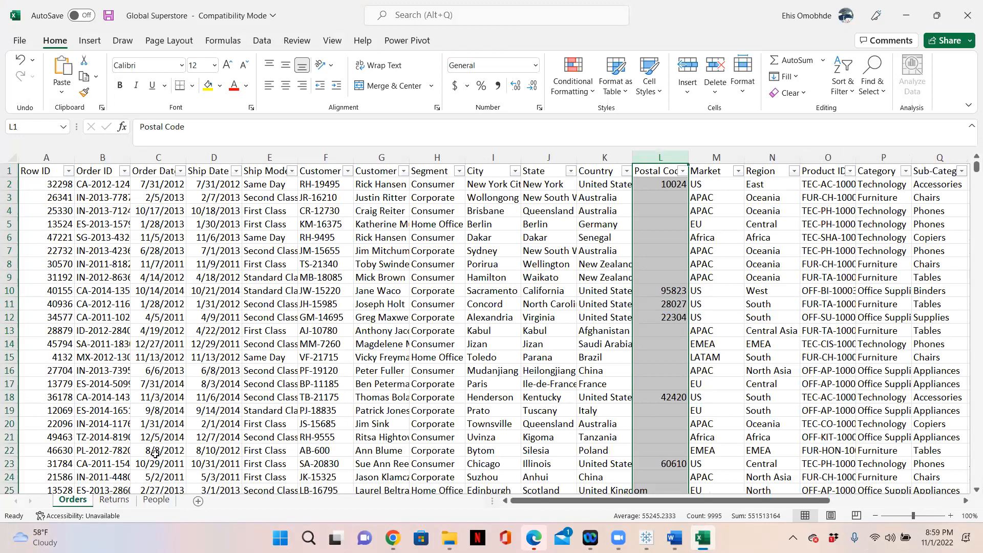
click(161, 503)
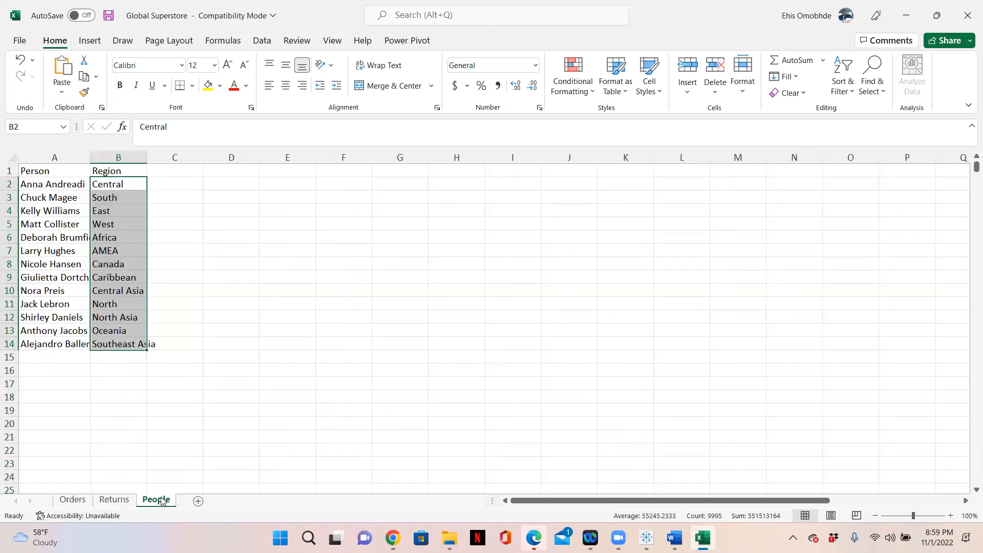
click(78, 502)
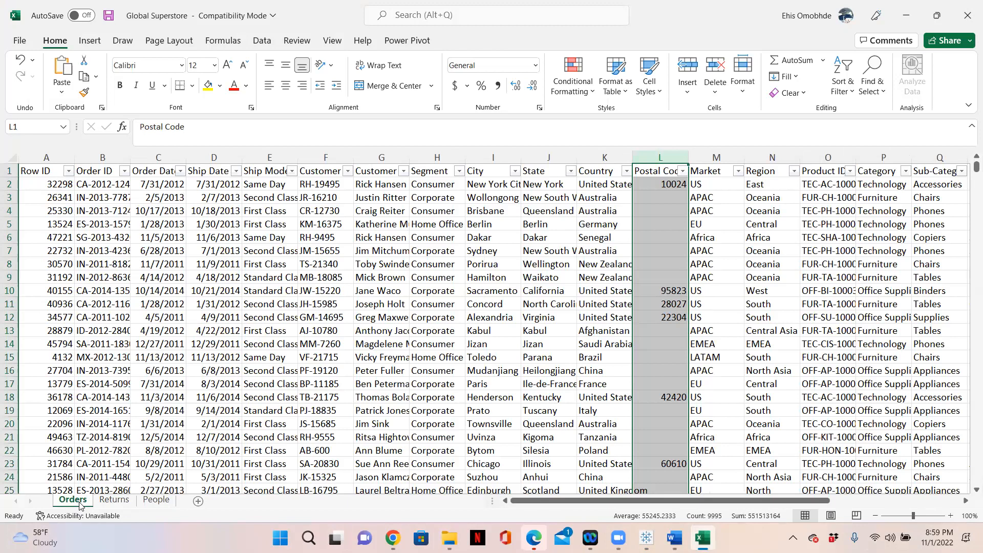
click(159, 502)
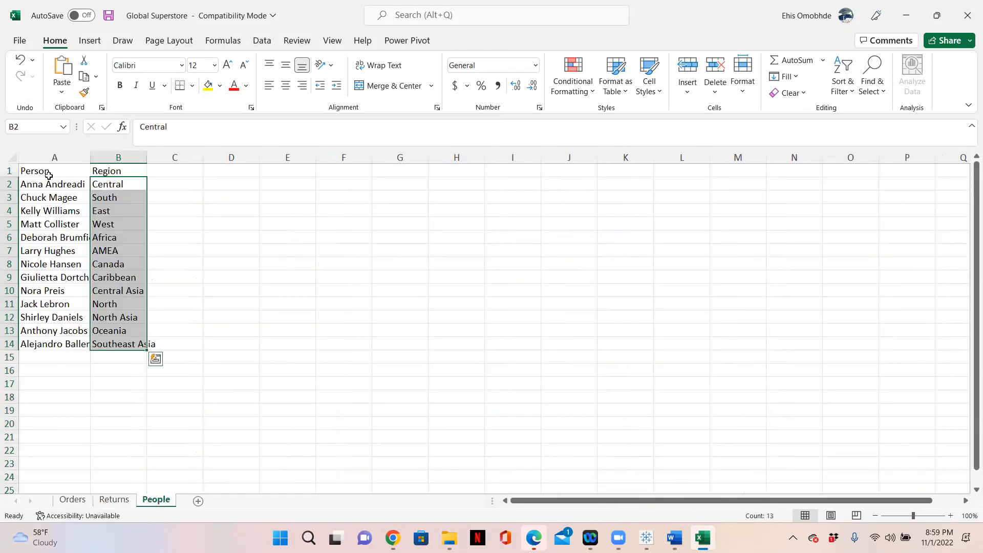
click(34, 171)
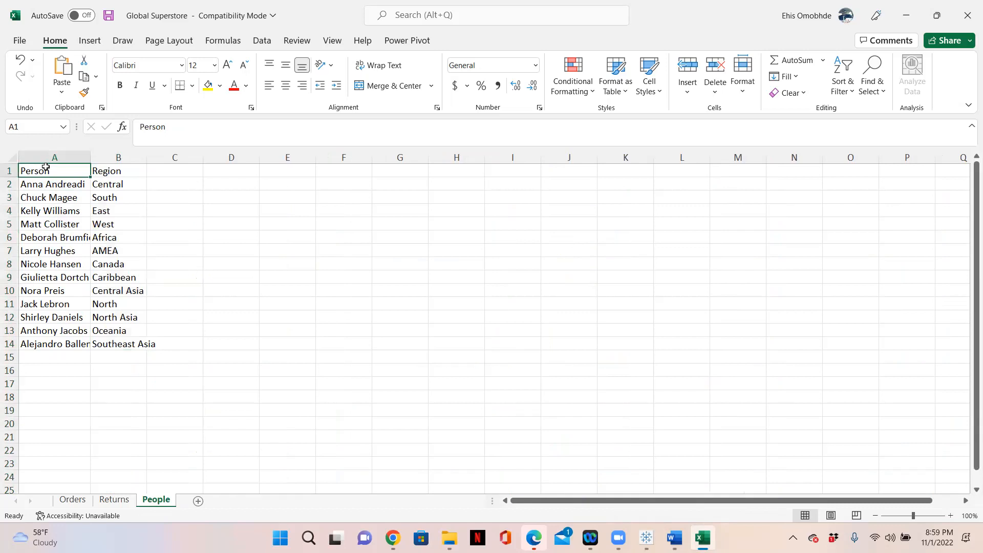
click(45, 162)
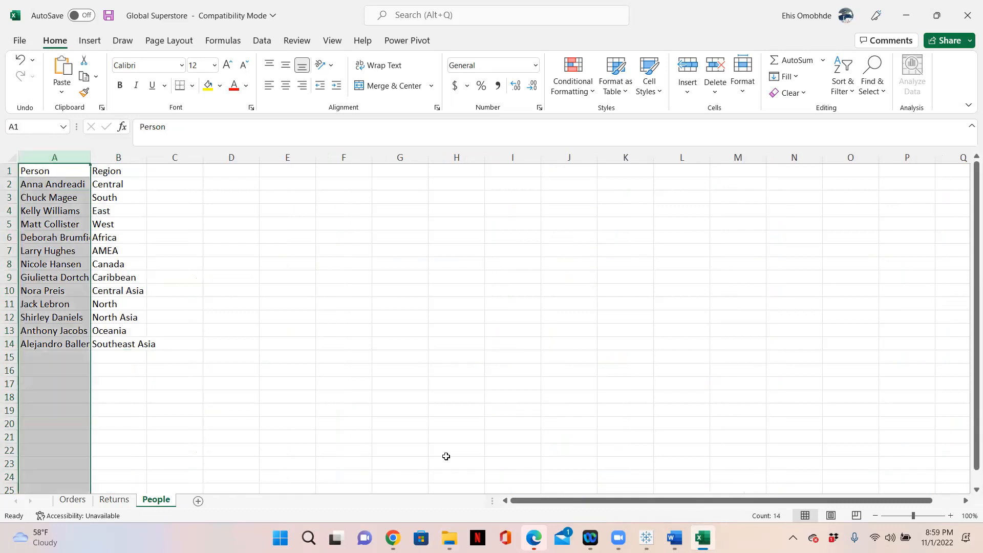
Switch to Tableau and search the data fields on Sheet 4 for "pers"
click(646, 538)
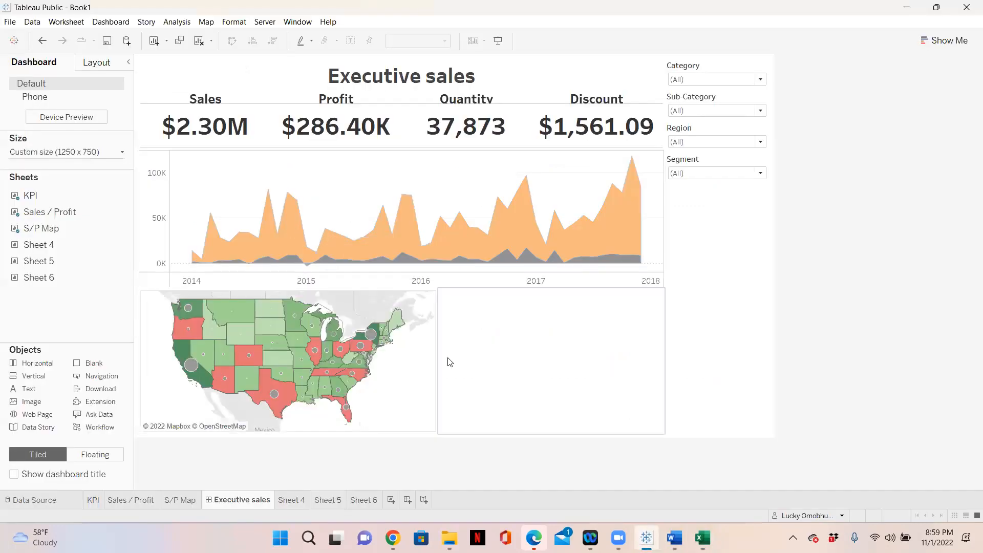
click(294, 501)
click(60, 102)
text(pers)
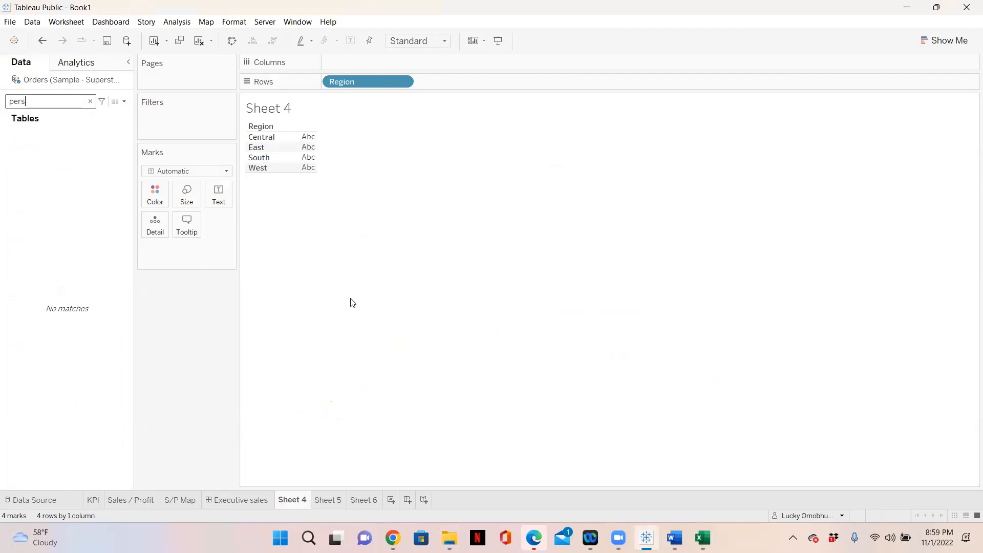
Return to Excel, highlight the Region header on the People sheet, and view the Orders sheet
click(703, 538)
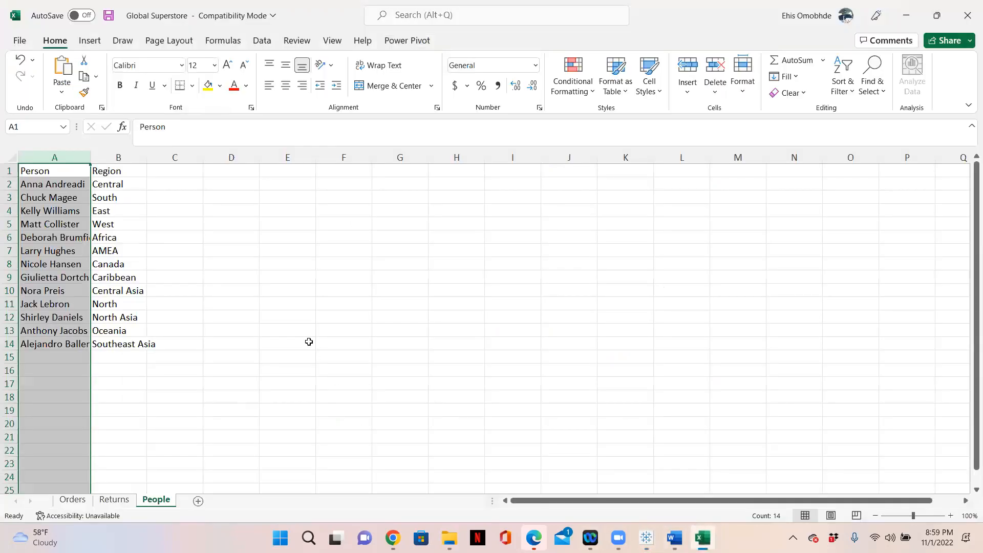
click(110, 171)
click(112, 159)
click(110, 171)
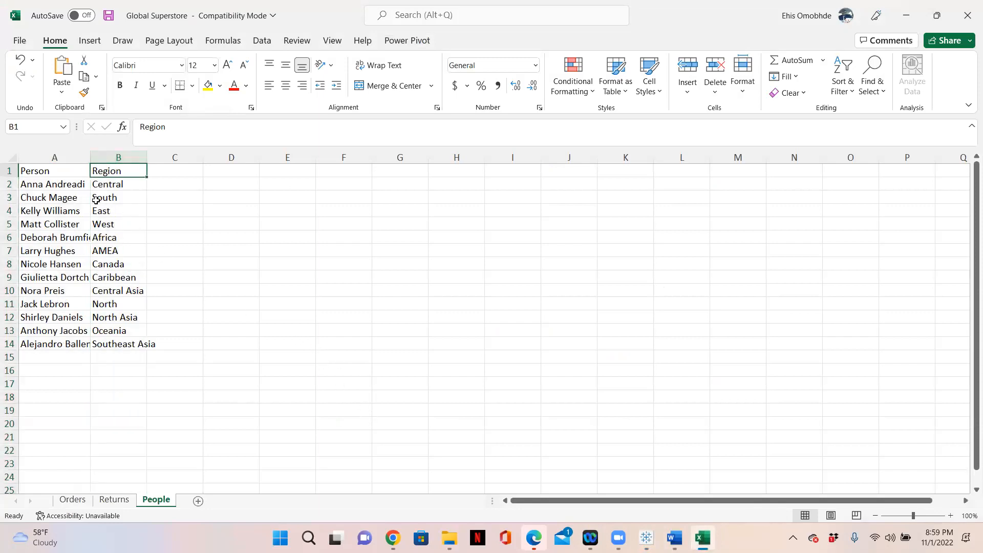
click(72, 499)
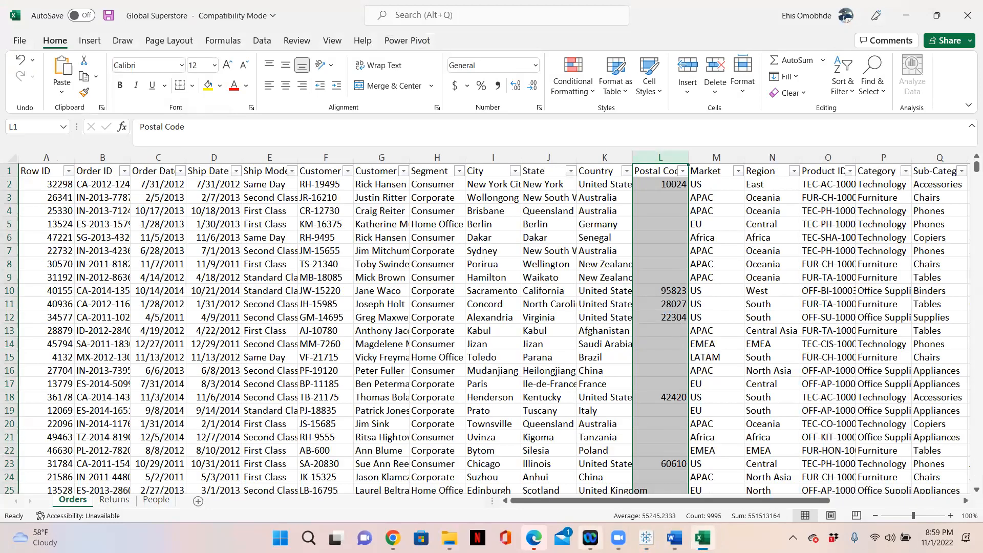
Switch to Tableau and replace the field search text on Sheet 4 with "regi"
click(646, 538)
drag(27, 101, 4, 102)
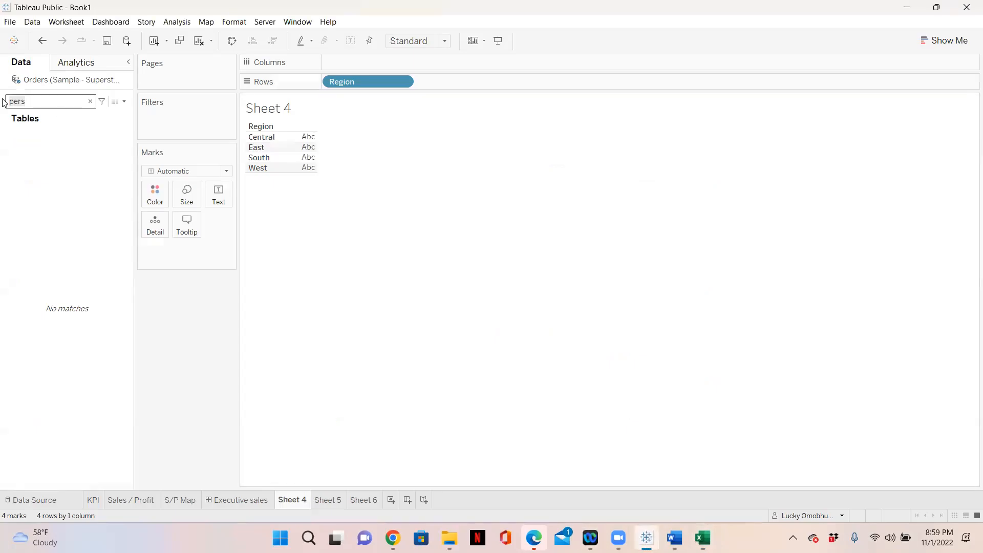
key(BackSpace)
text(reg)
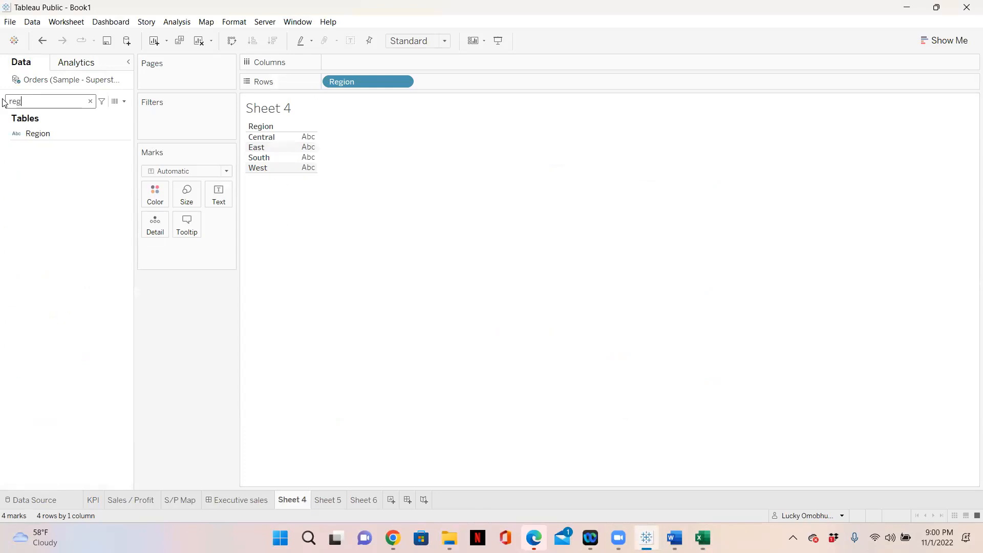
click(65, 135)
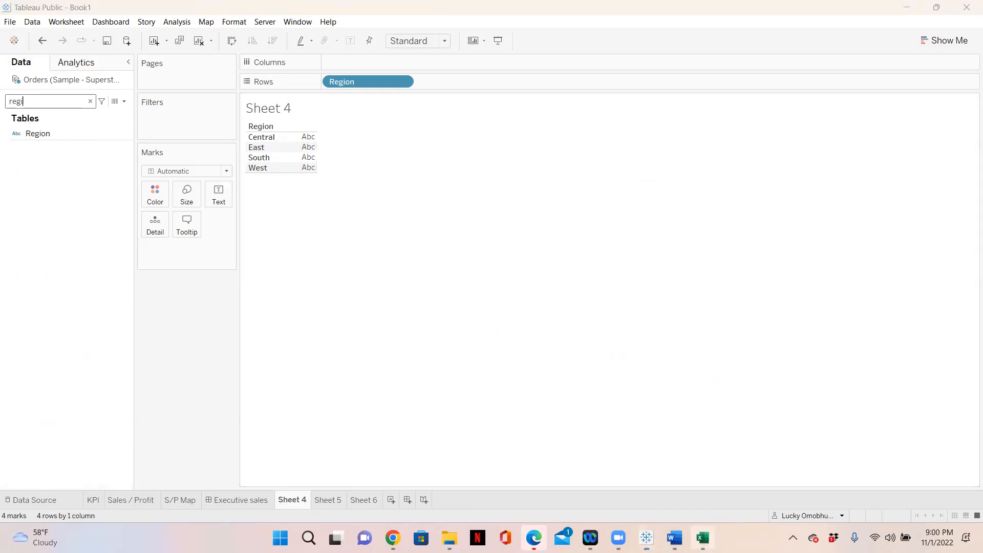
Switch to Excel and alternate between the People and Orders sheets to compare the fields they have in common
key(alt+Tab)
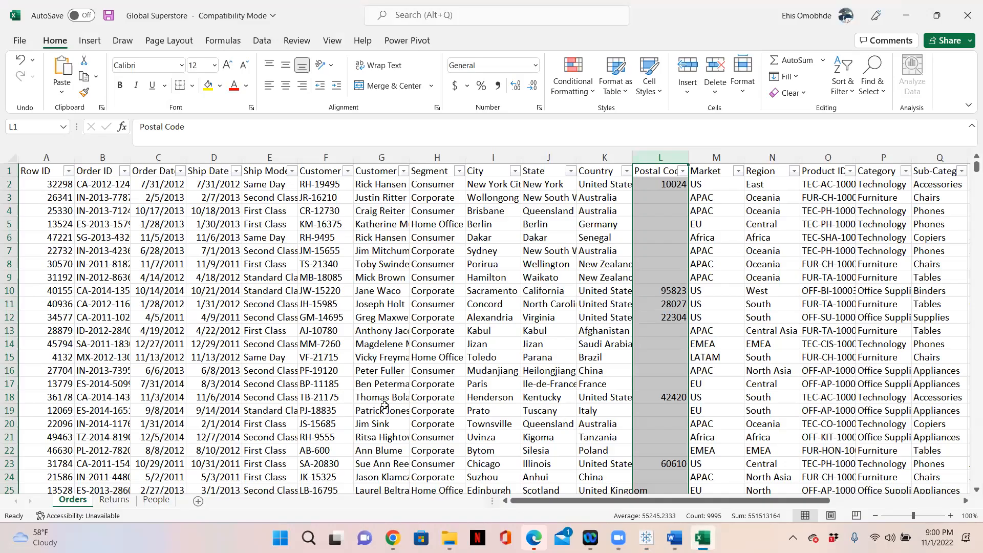
click(157, 500)
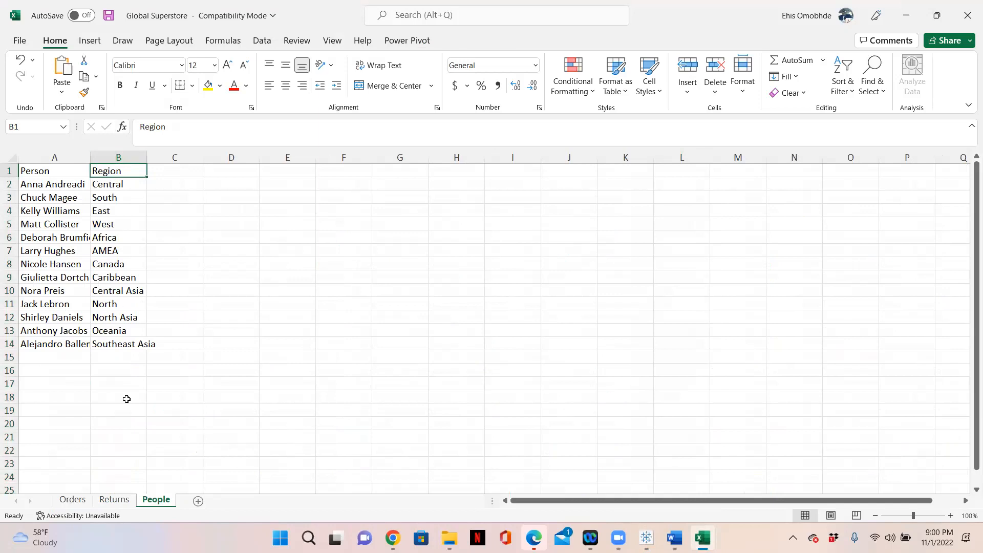
click(76, 501)
click(163, 502)
click(72, 500)
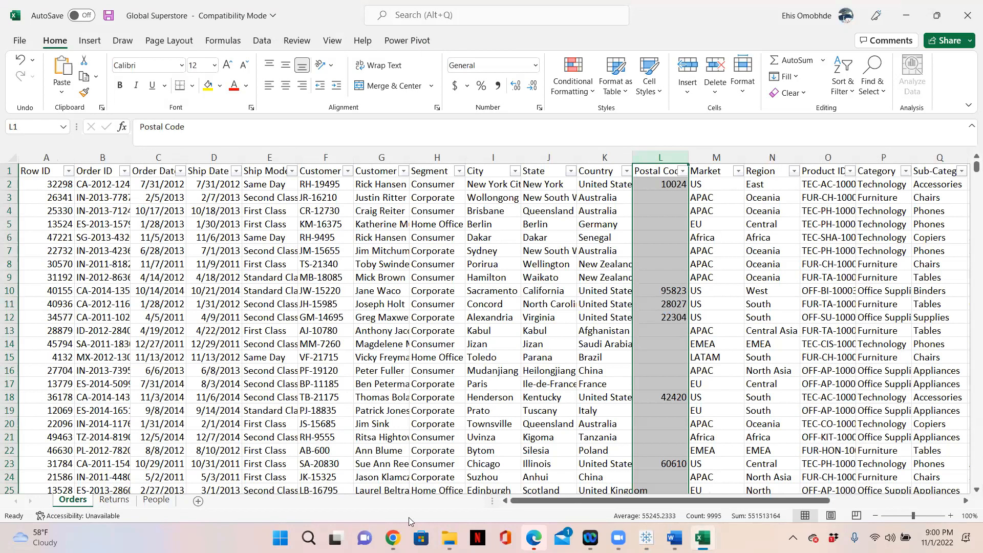
mouse_move(675, 538)
click(160, 505)
click(73, 503)
click(156, 504)
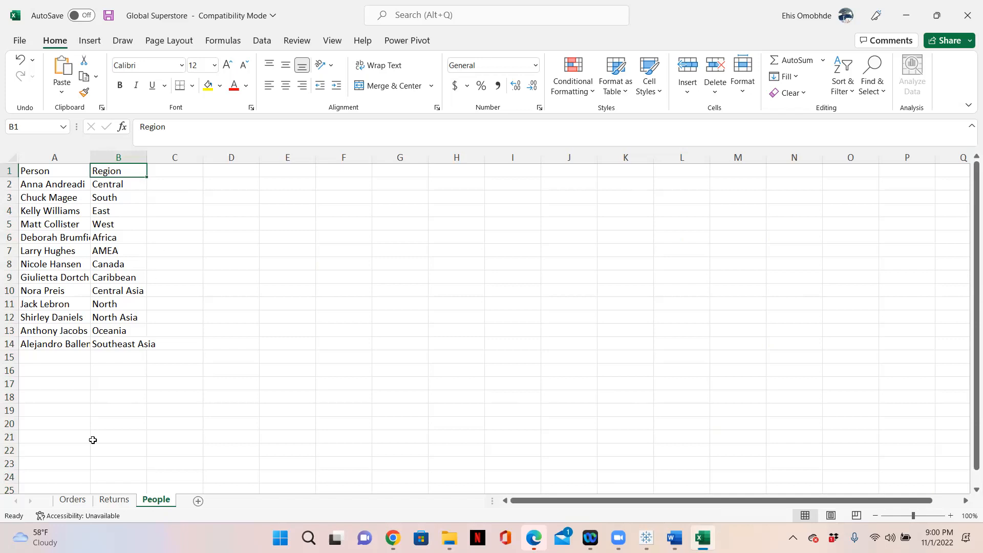
click(72, 501)
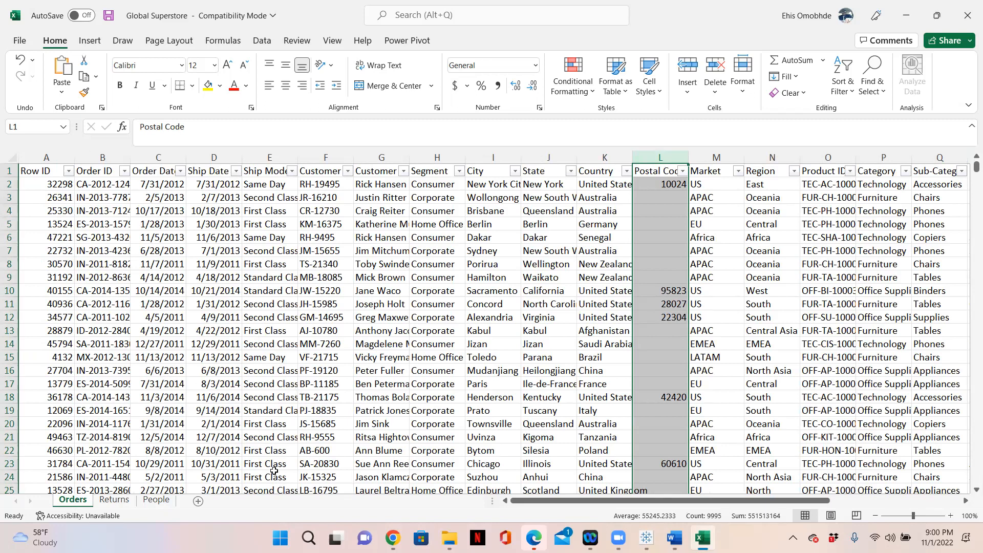
click(156, 501)
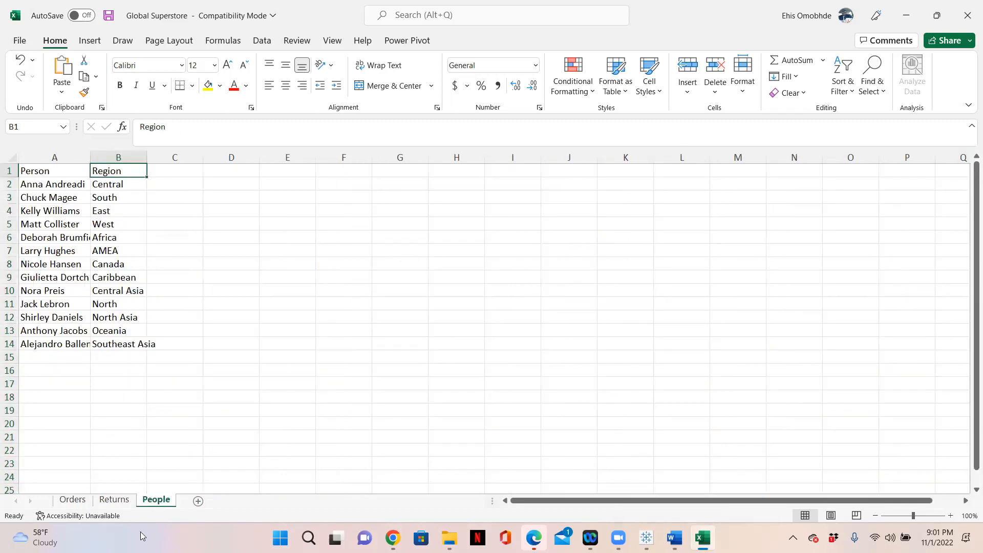
click(71, 500)
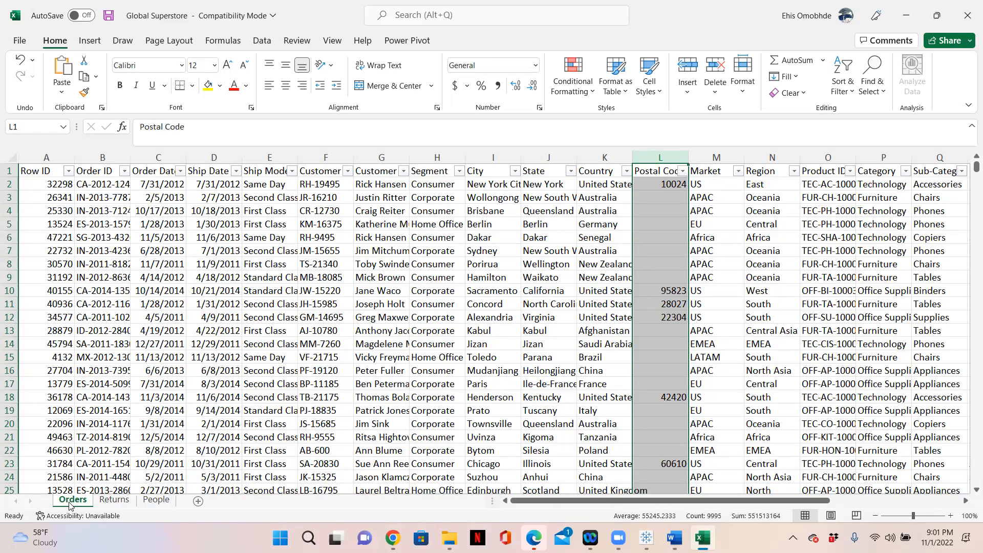
click(156, 500)
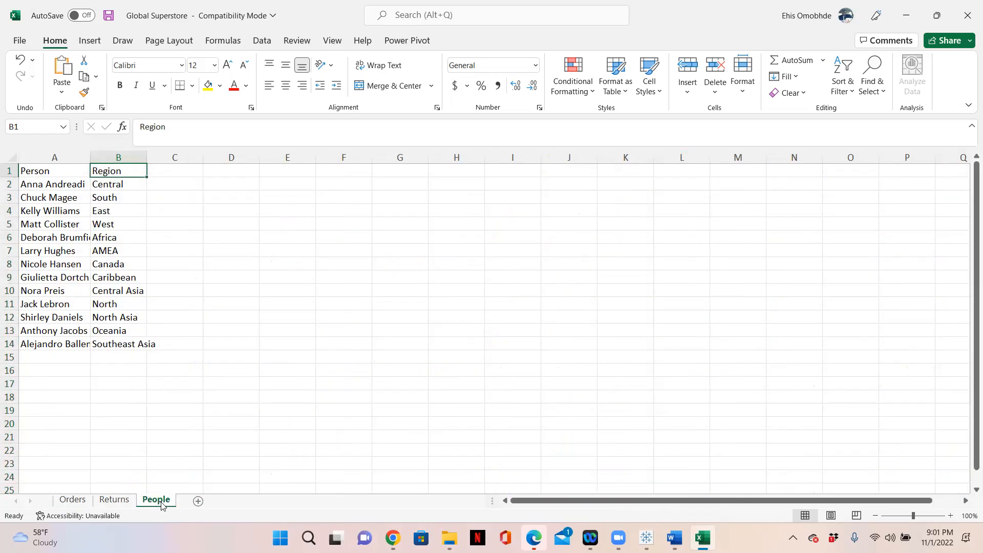
Highlight the Person column on the People sheet and check the Orders sheet for a matching field
click(40, 169)
key(ctrl+space)
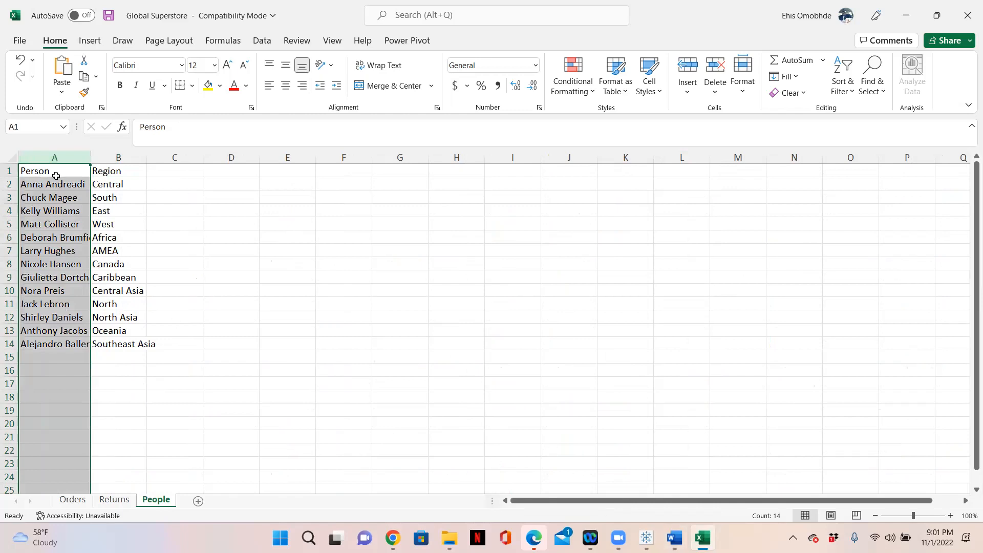
click(58, 175)
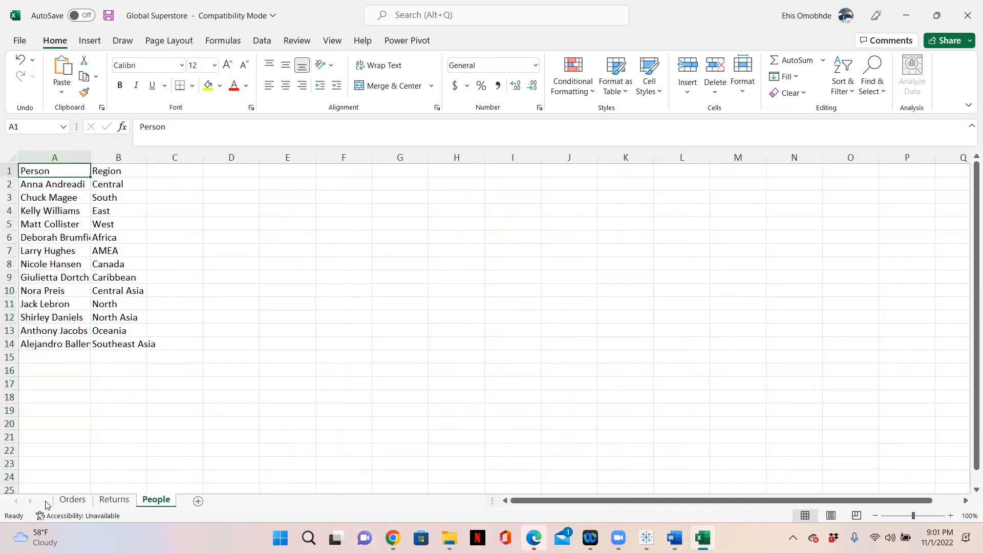
click(73, 500)
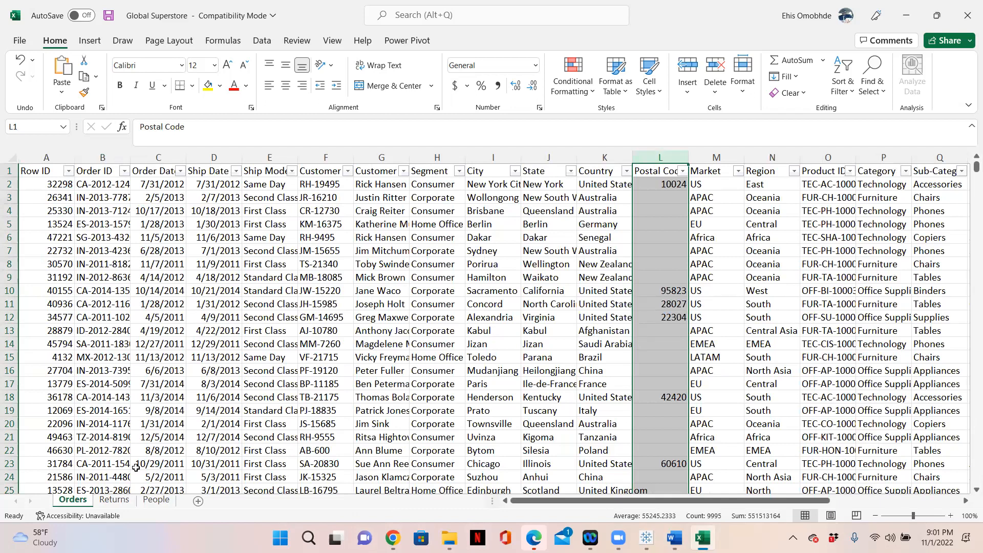
Select the Region header on the People sheet and look for the matching Region column on the Orders sheet
click(156, 500)
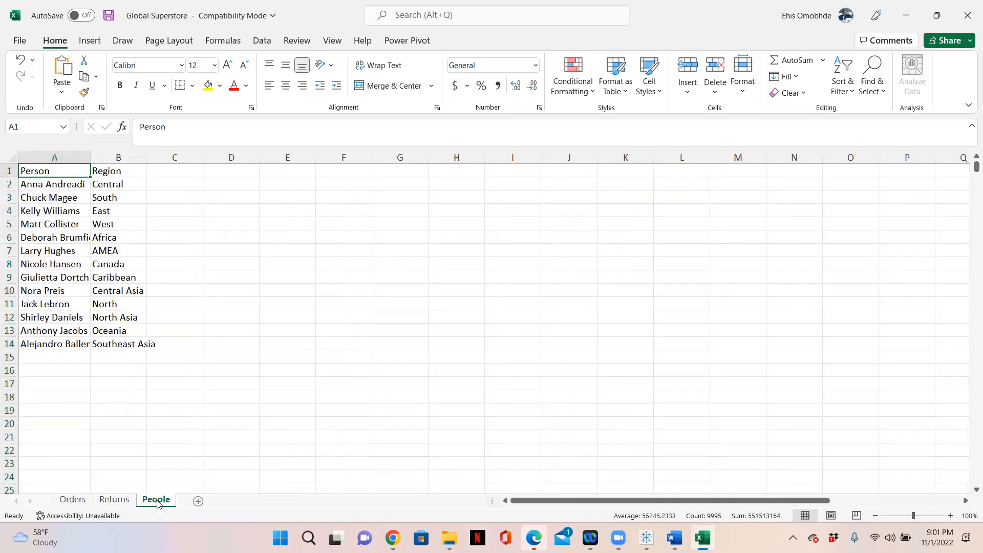
click(112, 171)
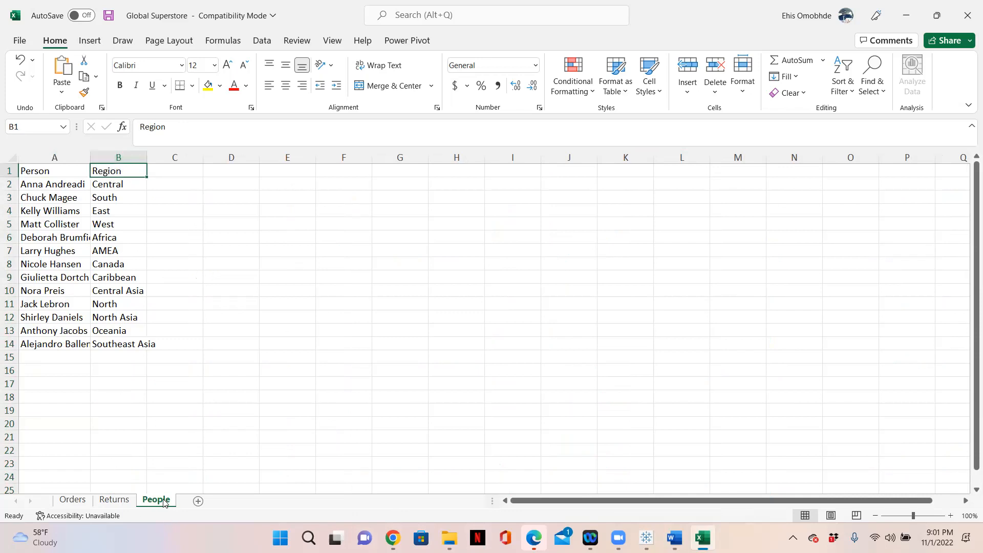
click(72, 500)
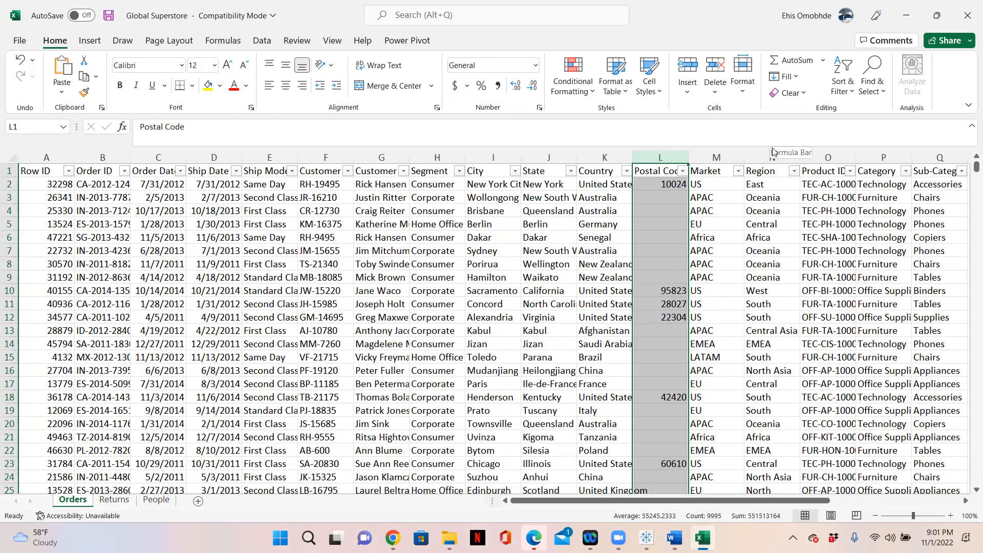
Switch to Tableau and open the data source page of the Orders (Sample - Superstore) connection
mouse_move(618, 537)
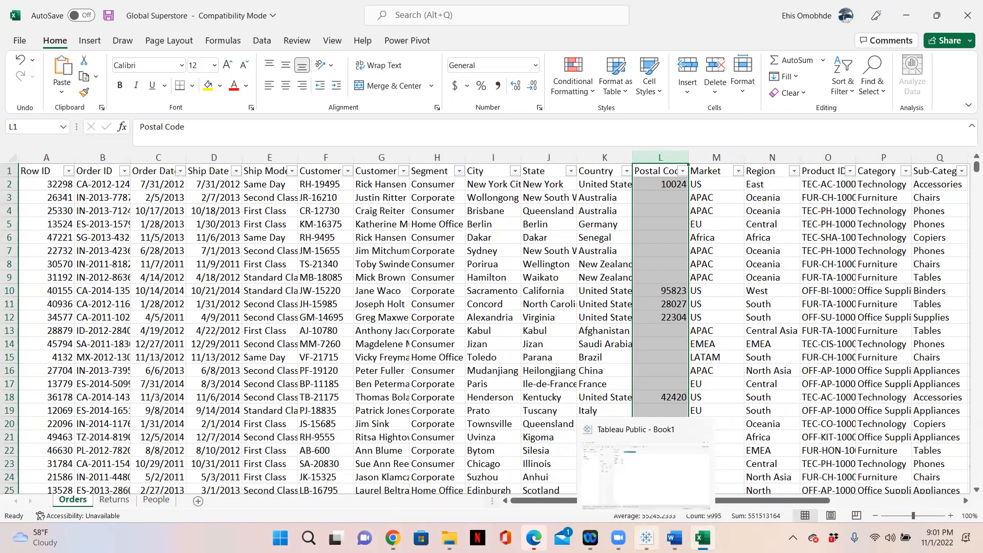
click(647, 537)
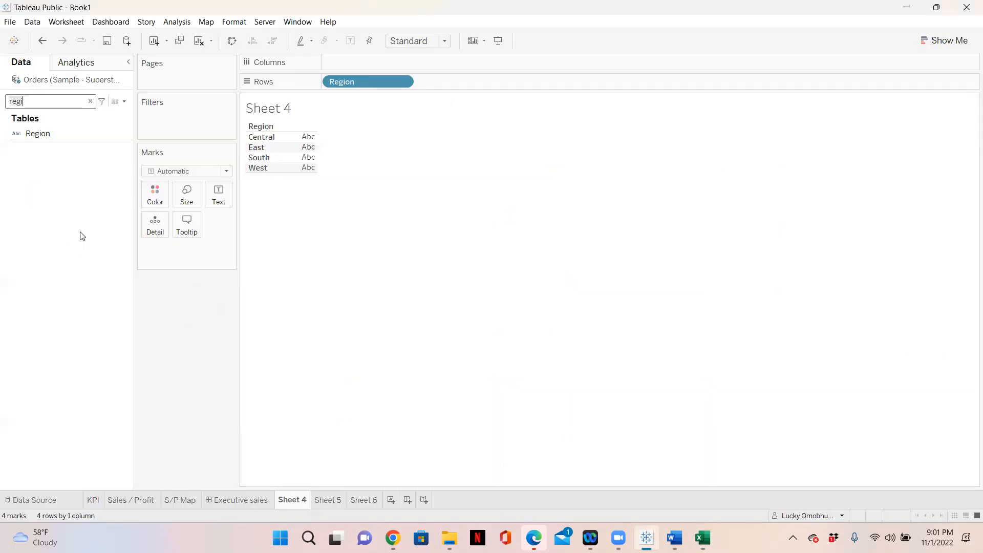
click(34, 500)
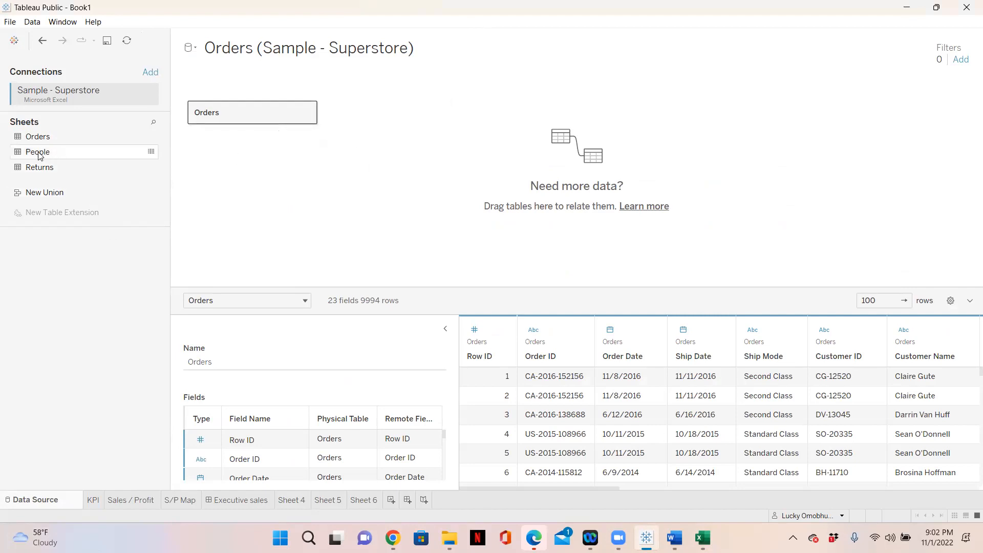
Relate the People table to the Orders table, check the relationship, and remove People from the data model
drag(113, 162, 303, 172)
drag(309, 170, 381, 132)
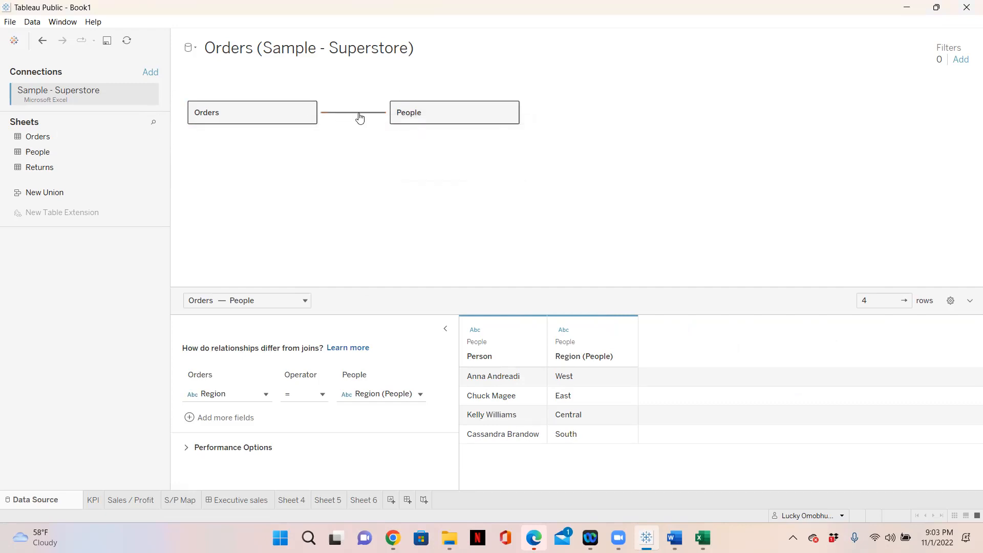
mouse_move(360, 117)
click(511, 113)
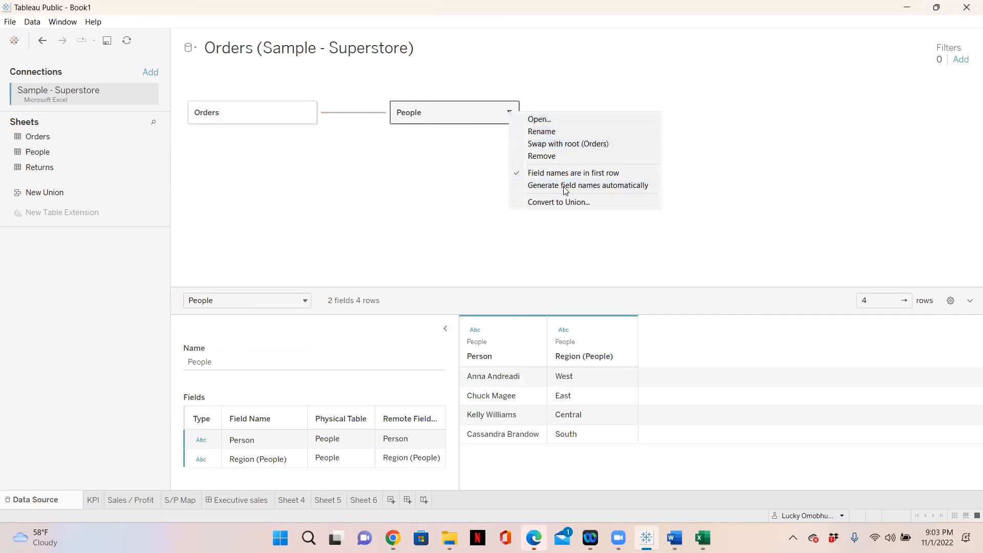
click(551, 157)
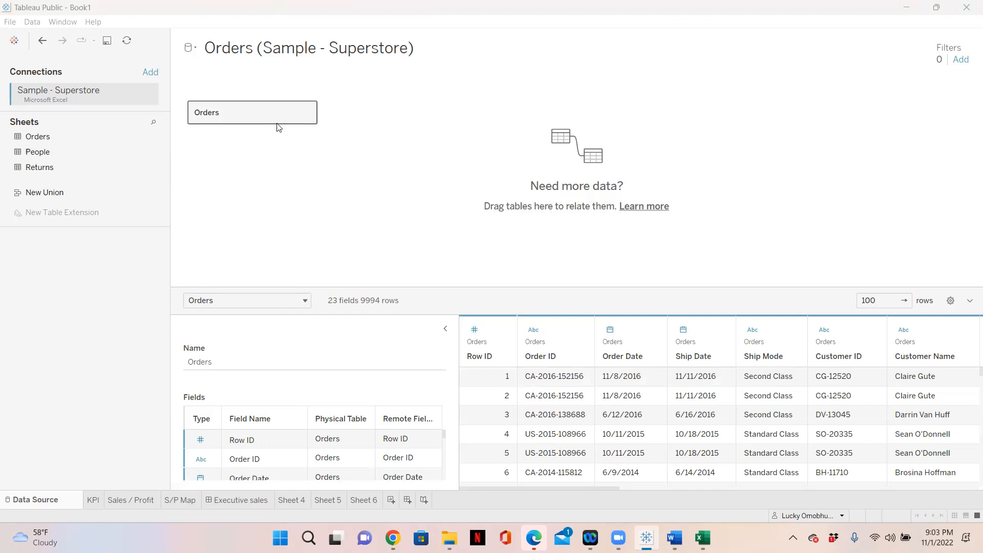
Open the Orders table's join canvas, add People as an inner join, and review the join clause on Region
click(308, 112)
click(339, 120)
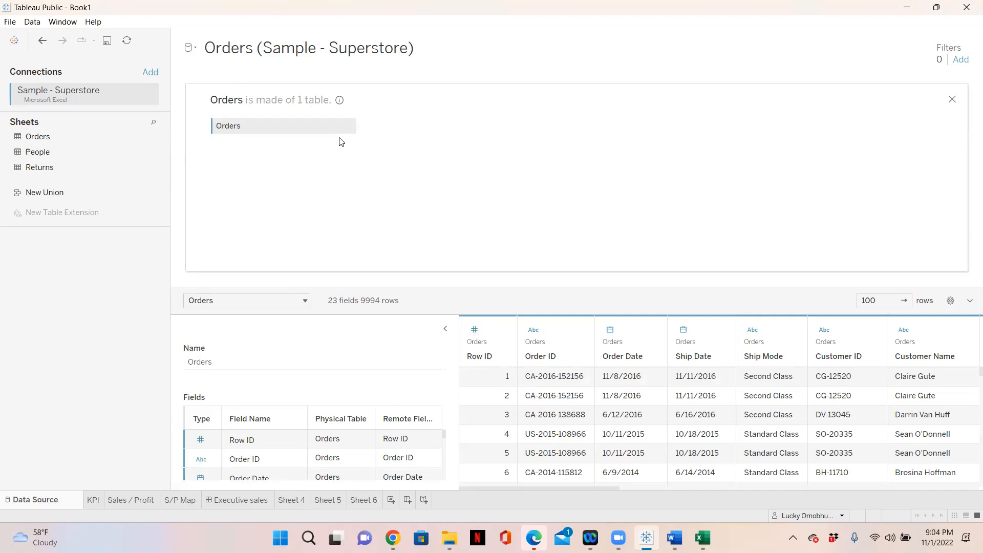
drag(51, 152, 432, 174)
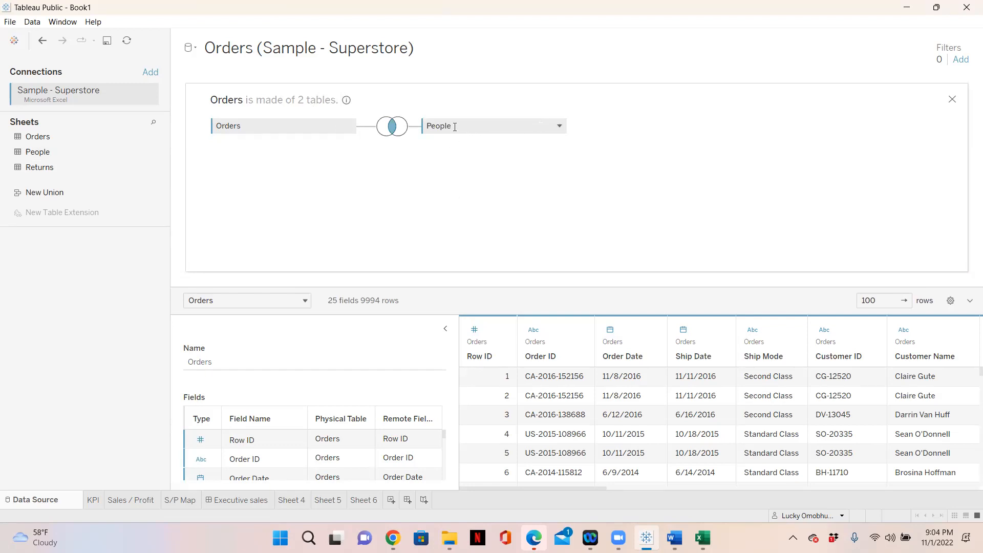
click(393, 128)
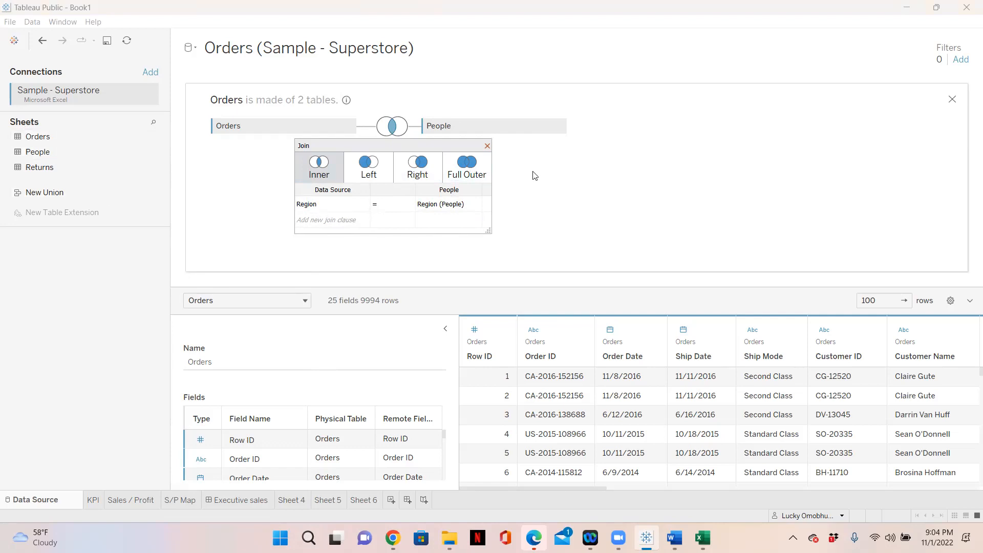
click(488, 146)
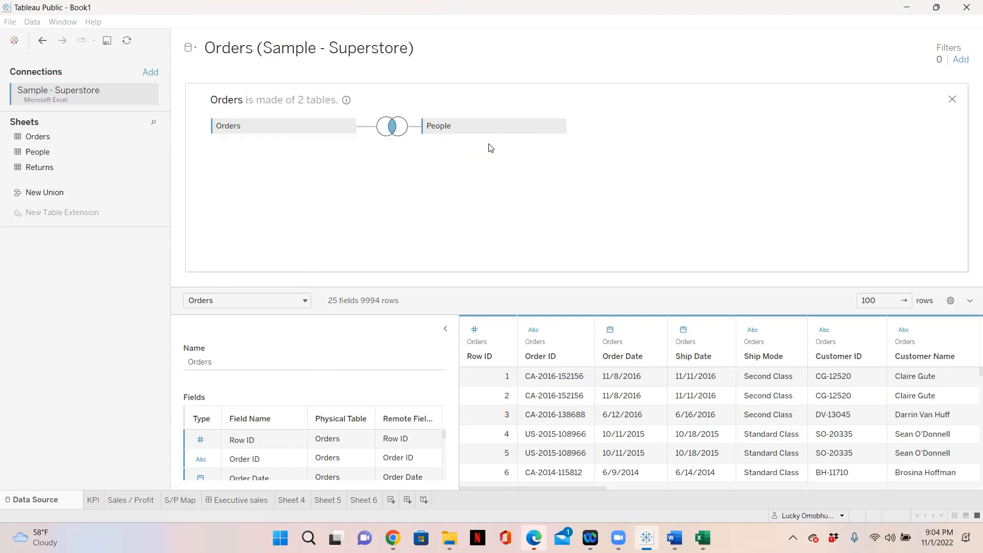
click(393, 128)
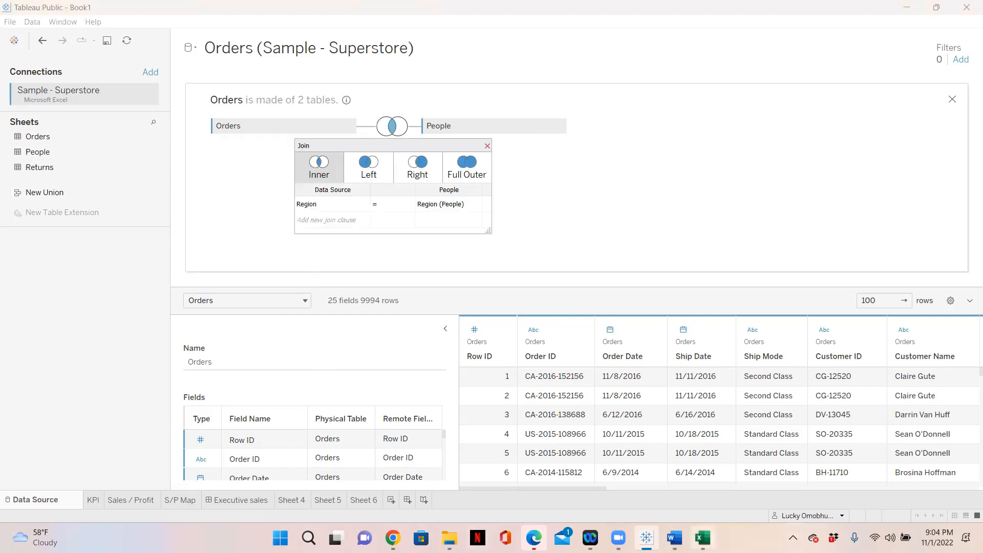
Switch to Excel and compare the Region columns on the Orders and People sheets
click(703, 537)
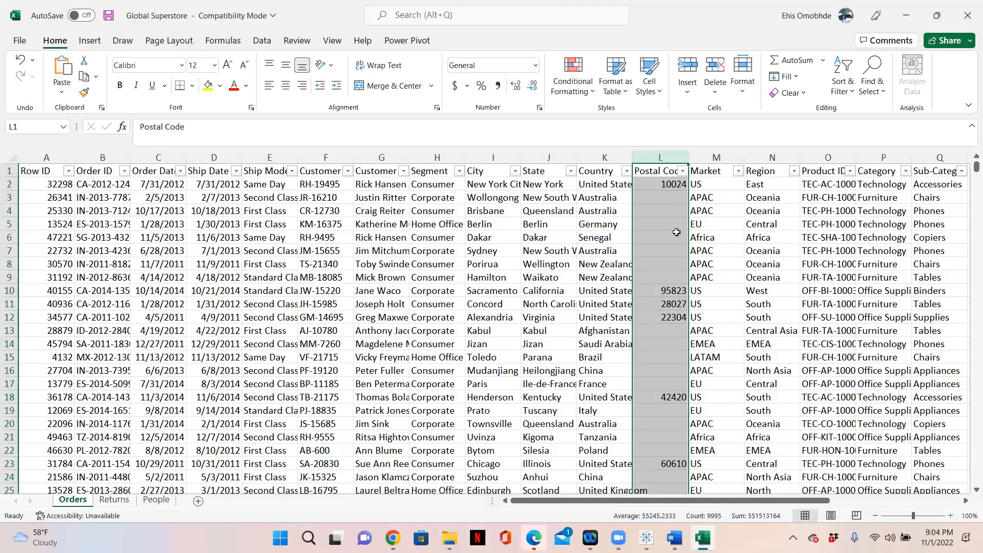
click(770, 159)
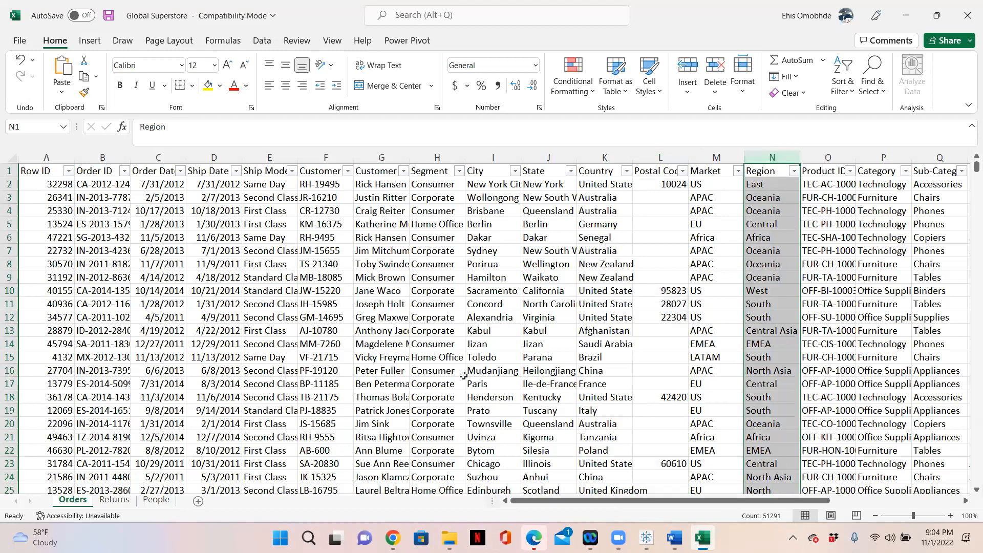
click(156, 500)
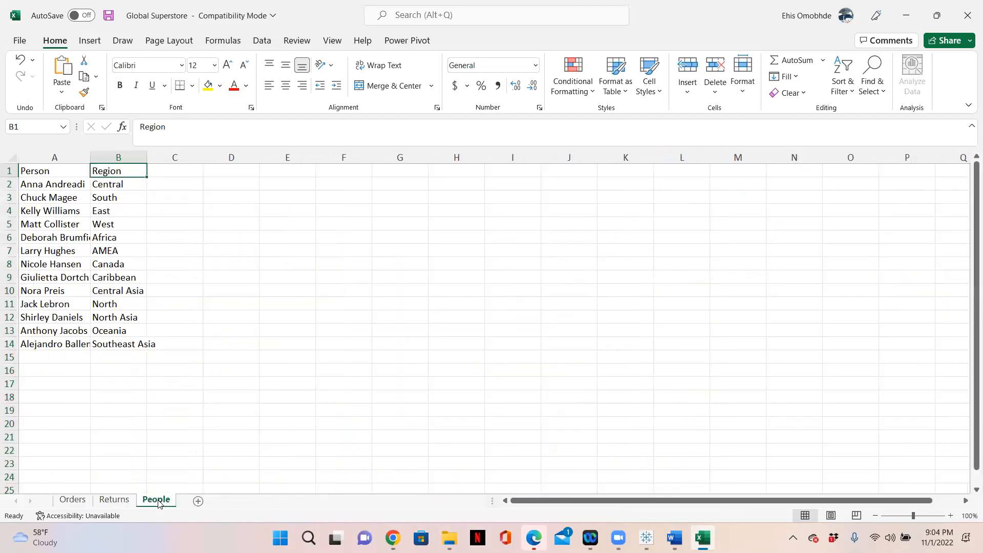
click(119, 157)
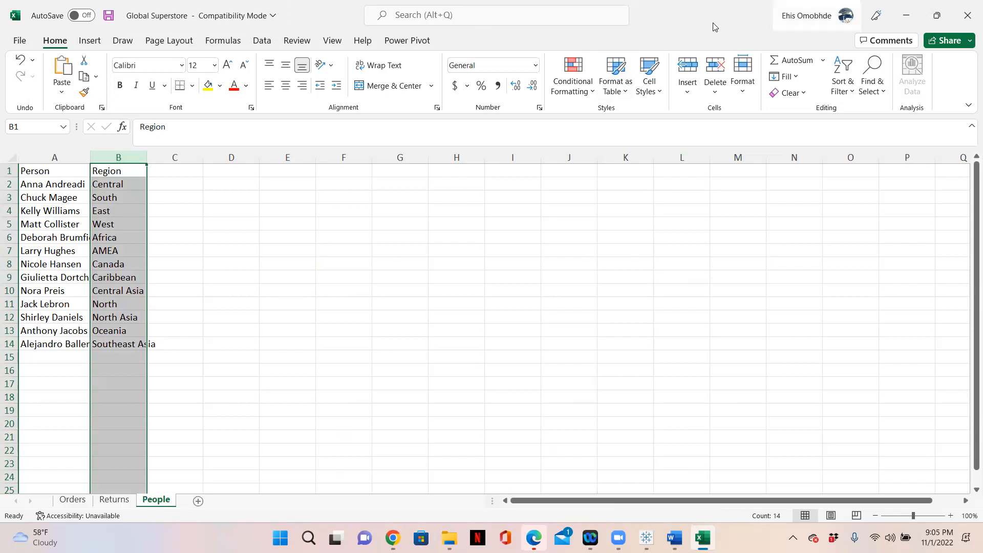
Rename the Region header in cell B1 of the People sheet to "Areas"
click(126, 172)
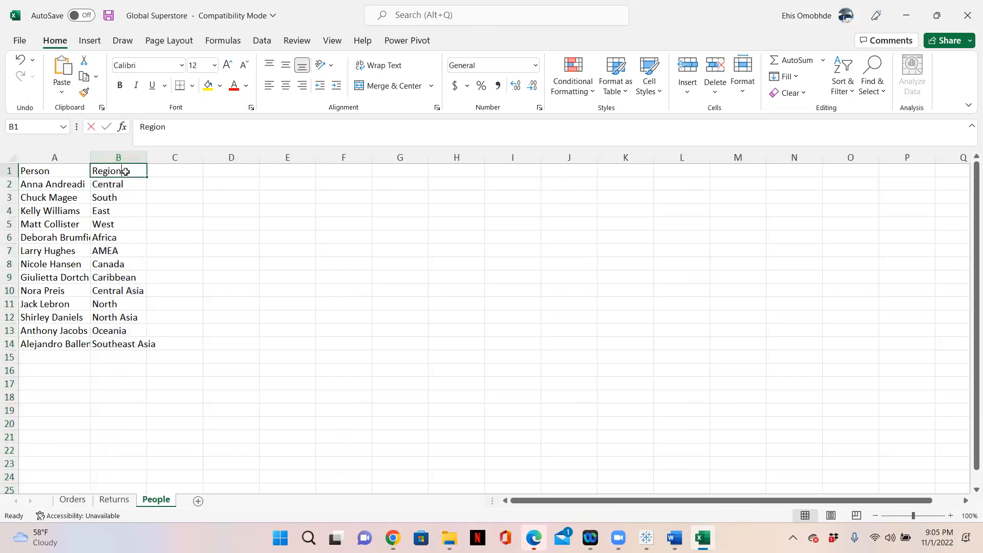
text(Ma)
key(BackSpace)
key(BackSpace)
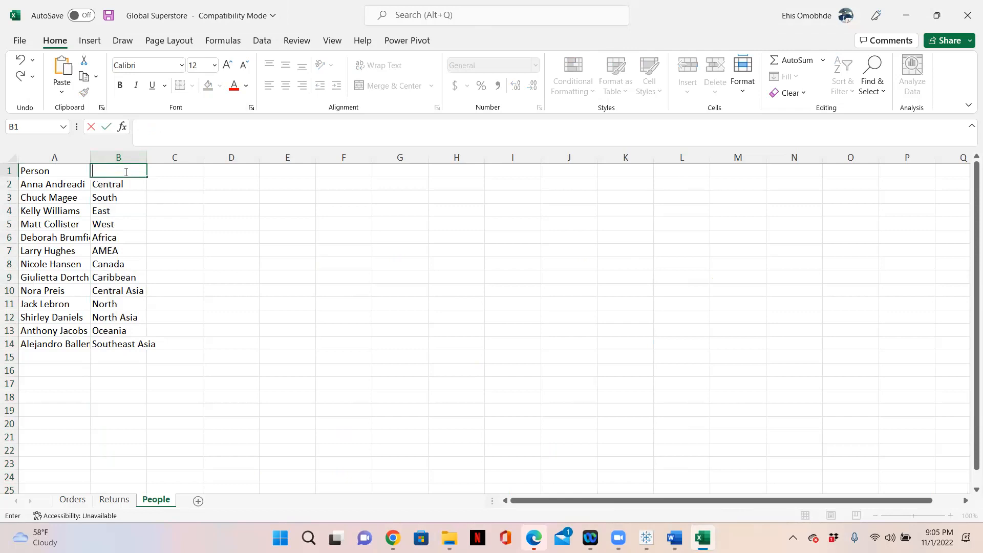
text(Area)
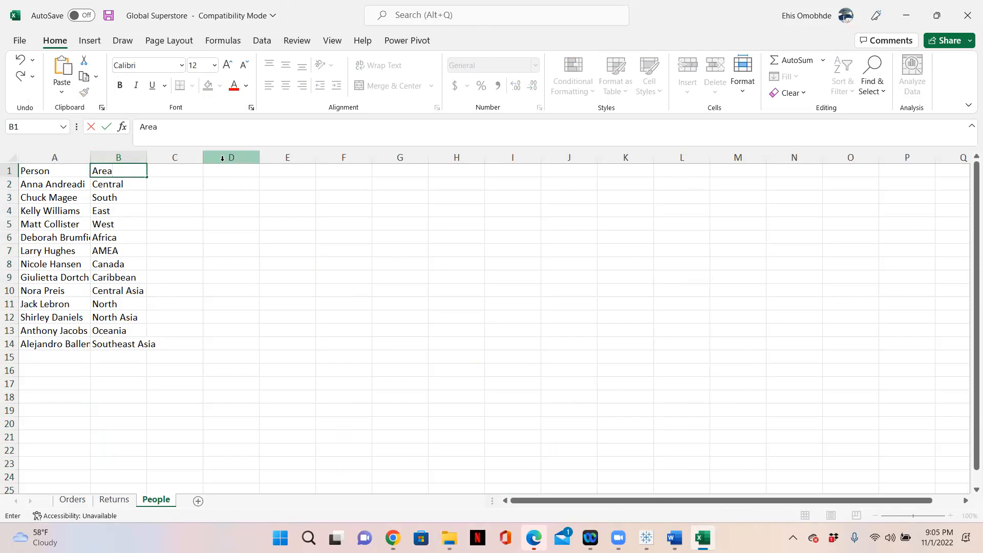
text(s)
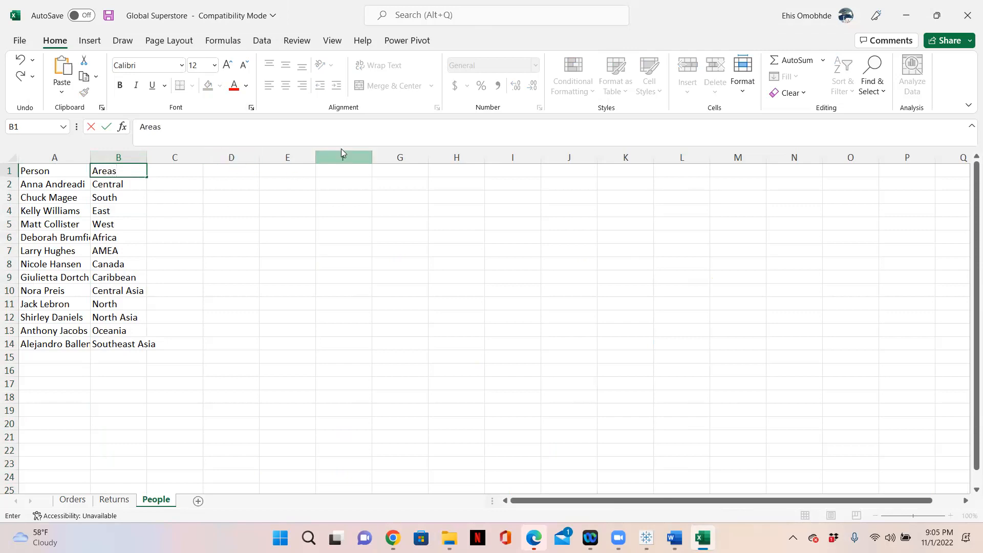
click(399, 131)
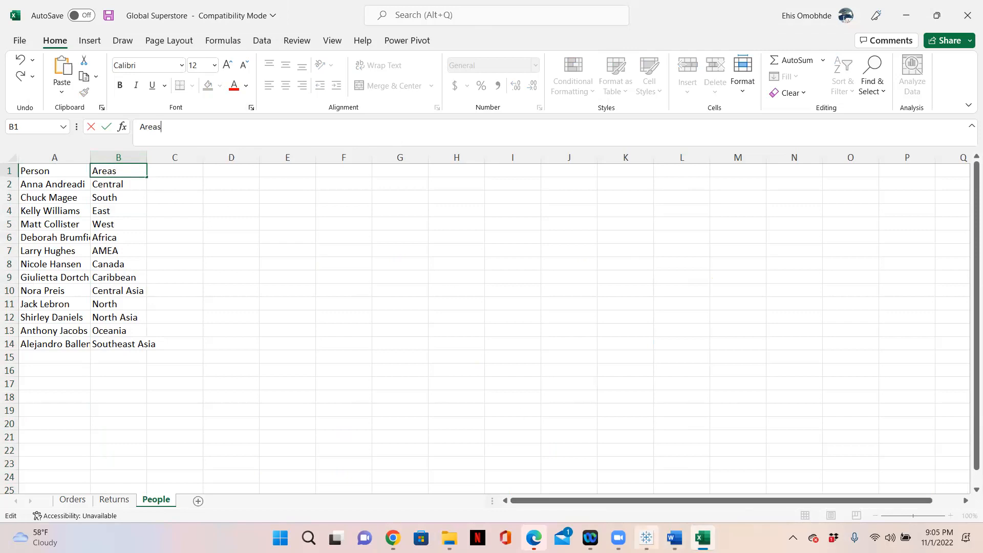
Switch to Tableau and remove the People table from the join with Orders
click(647, 537)
click(498, 151)
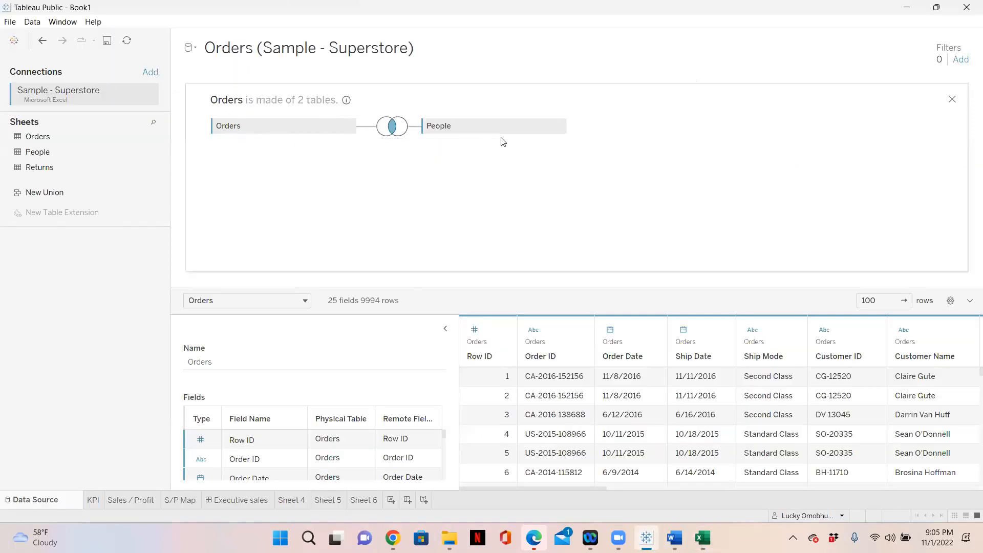
click(559, 126)
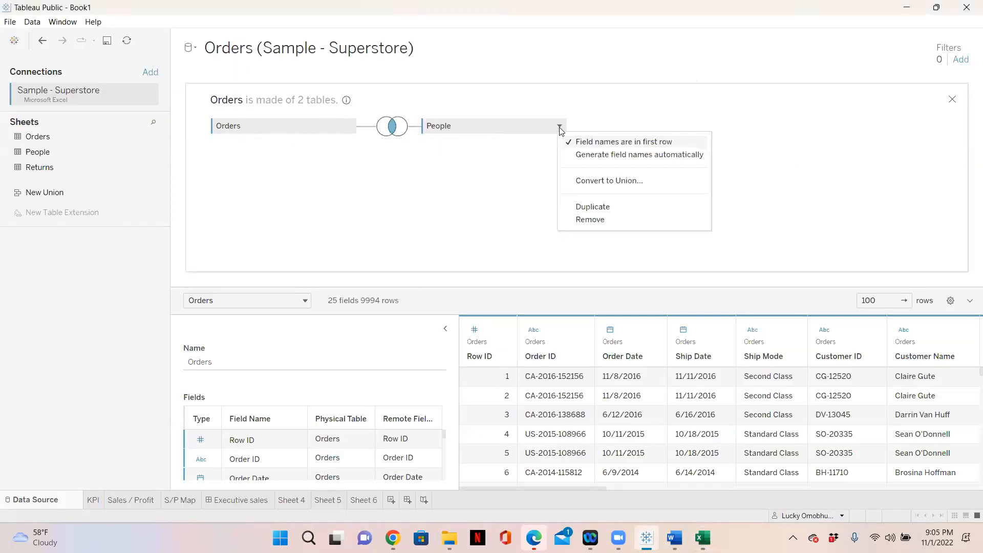
click(615, 220)
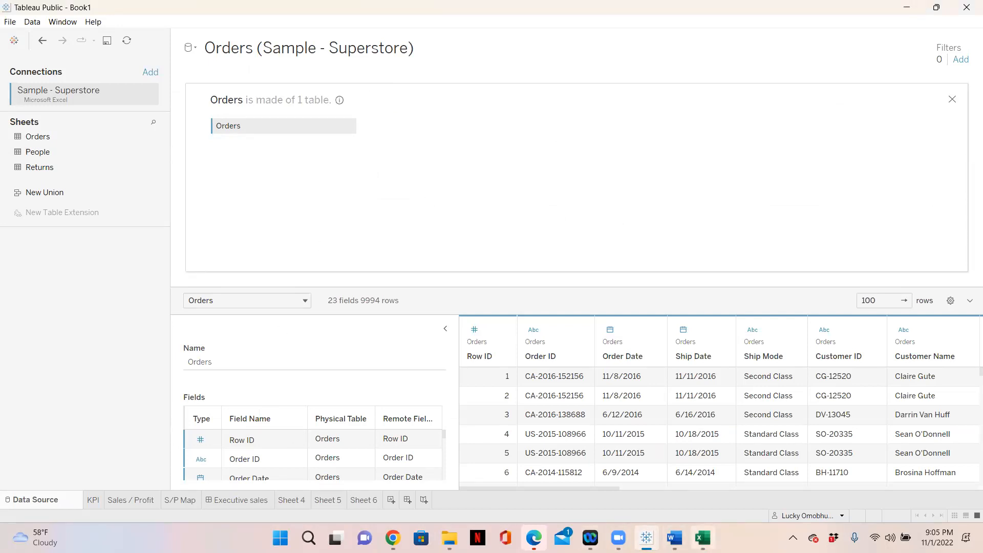
Switch to Excel, save the Global Superstore workbook in its current format, and return to Tableau
click(703, 538)
click(107, 13)
click(543, 350)
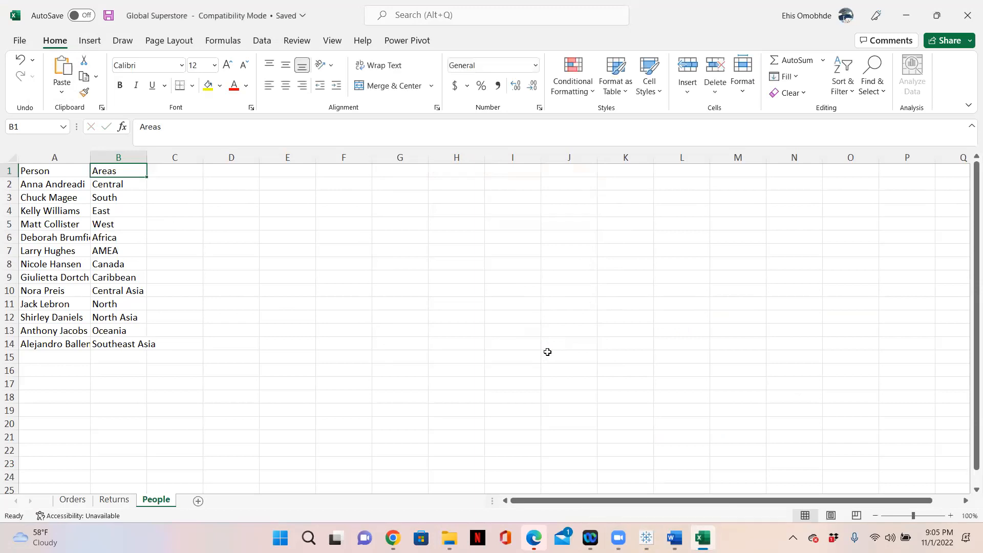
click(906, 21)
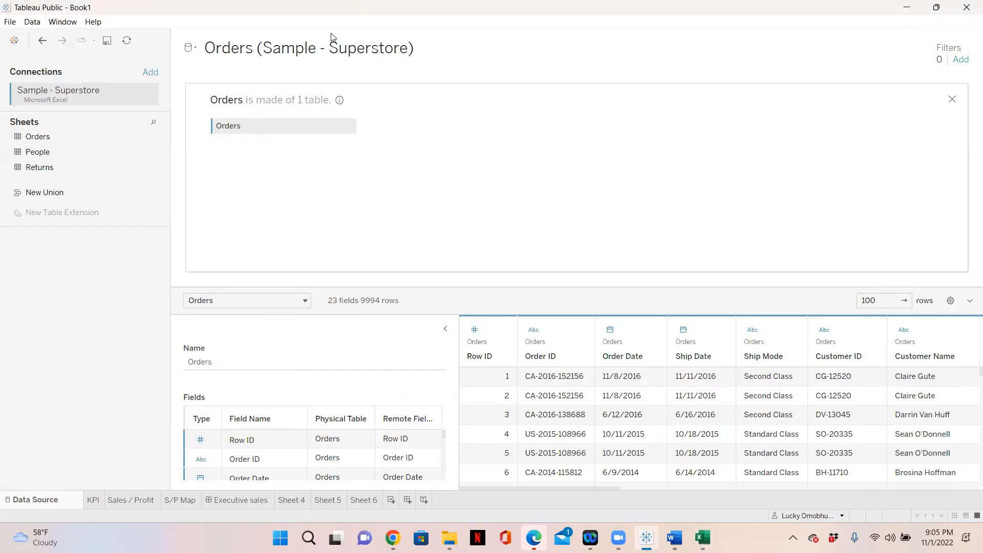
Refresh the data source and view the People table's data to check its column headers
click(127, 43)
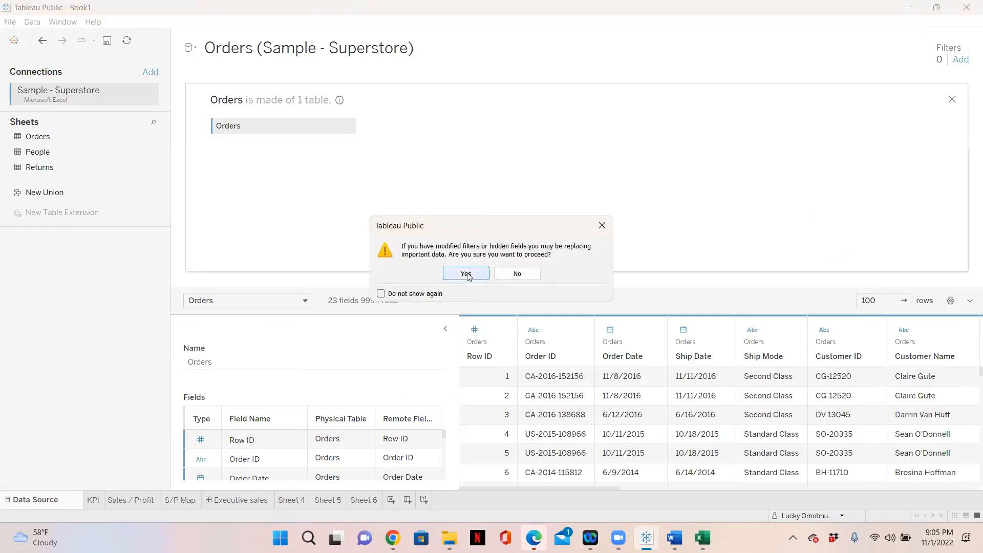
click(467, 275)
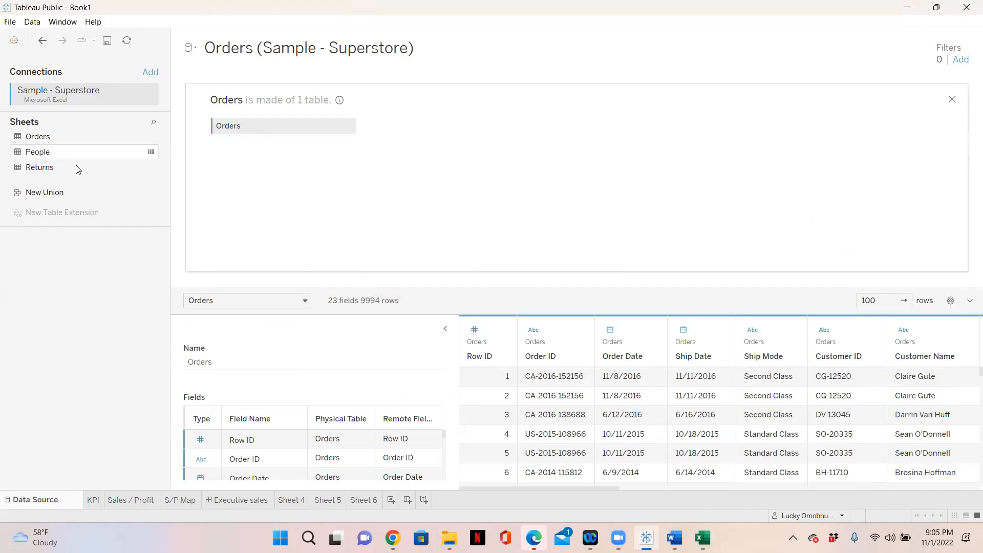
click(152, 152)
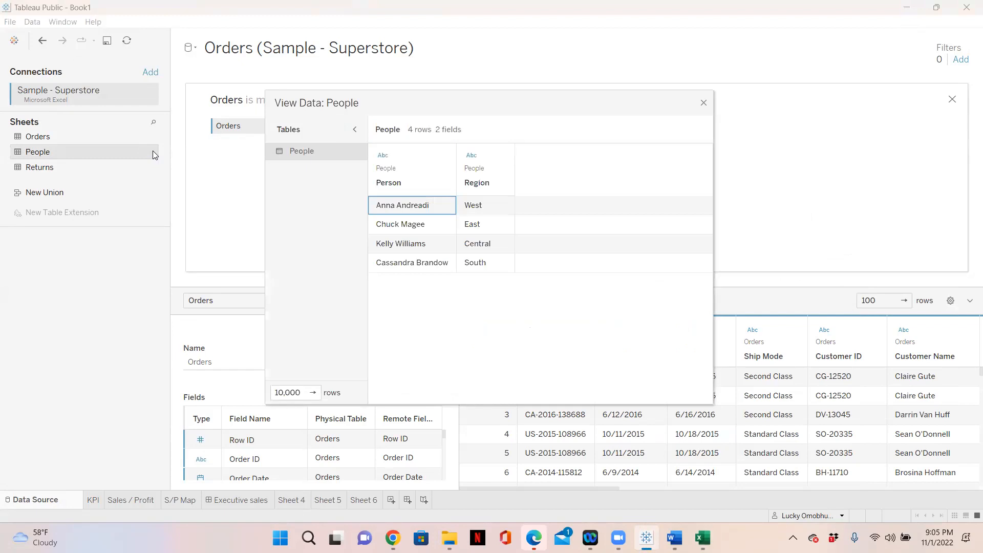
click(704, 103)
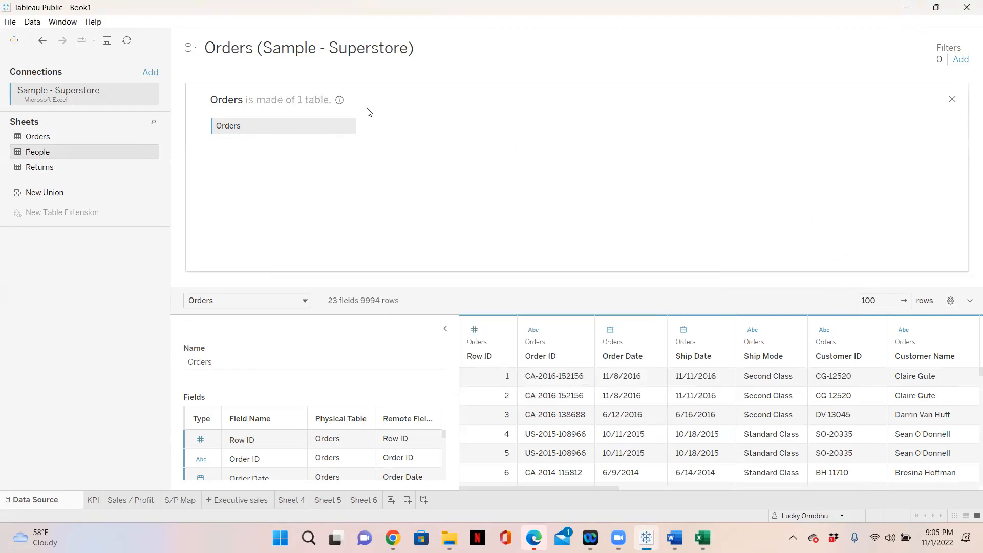
Edit the Sample - Superstore connection and reopen the Excel file already entered as its source
click(151, 94)
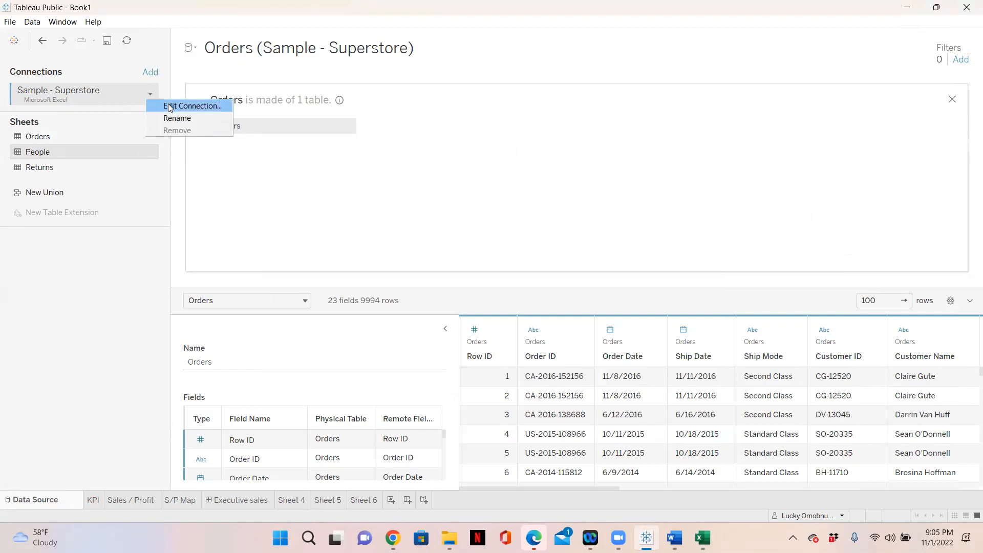
click(169, 106)
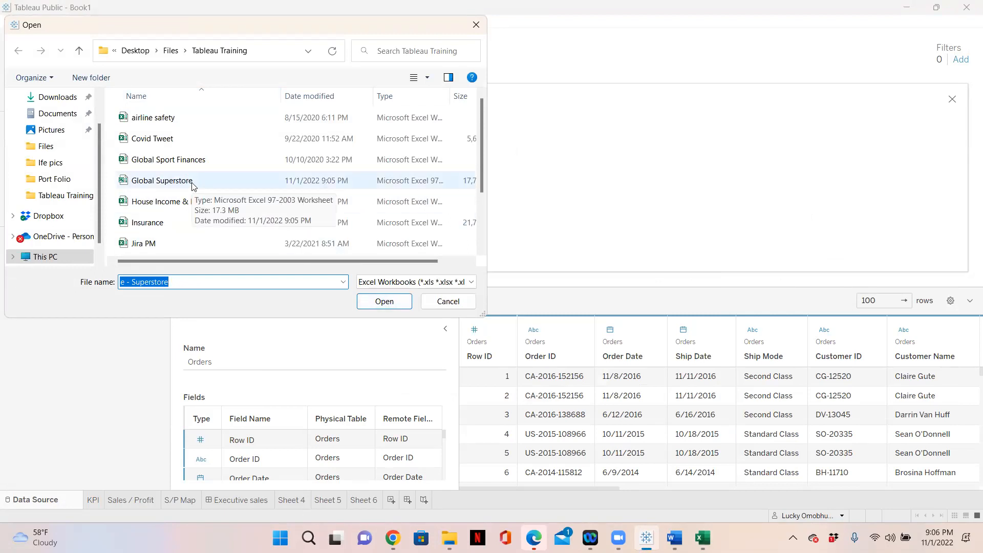
click(343, 284)
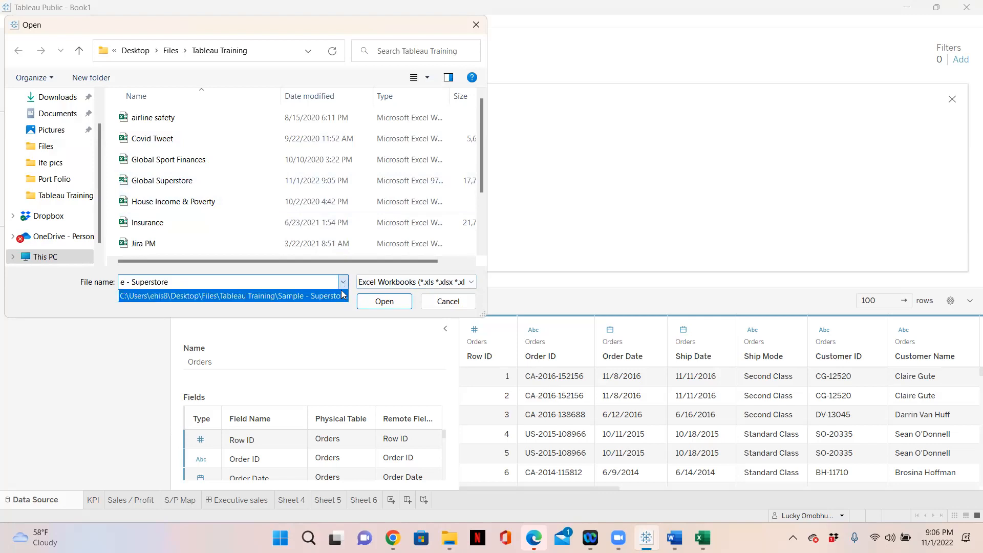
click(482, 191)
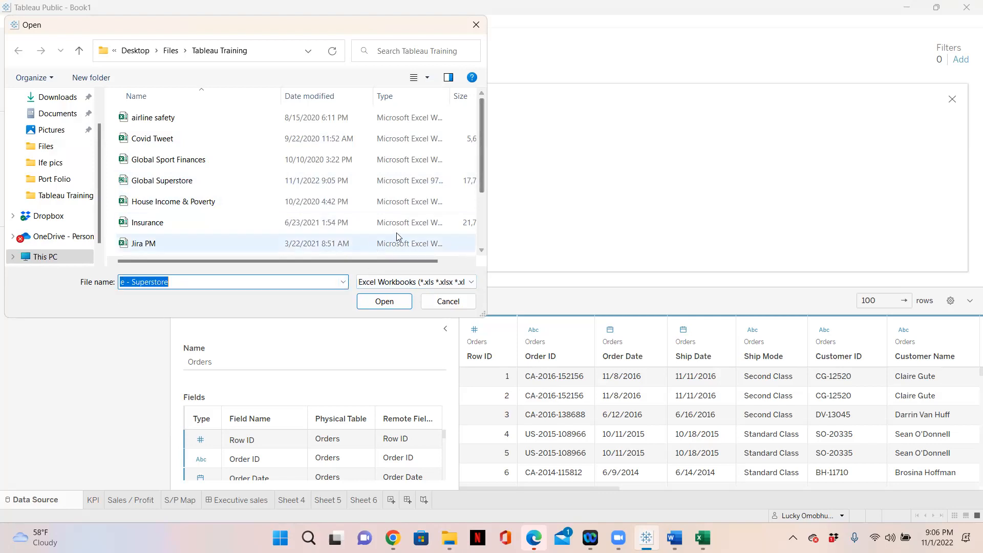
click(384, 301)
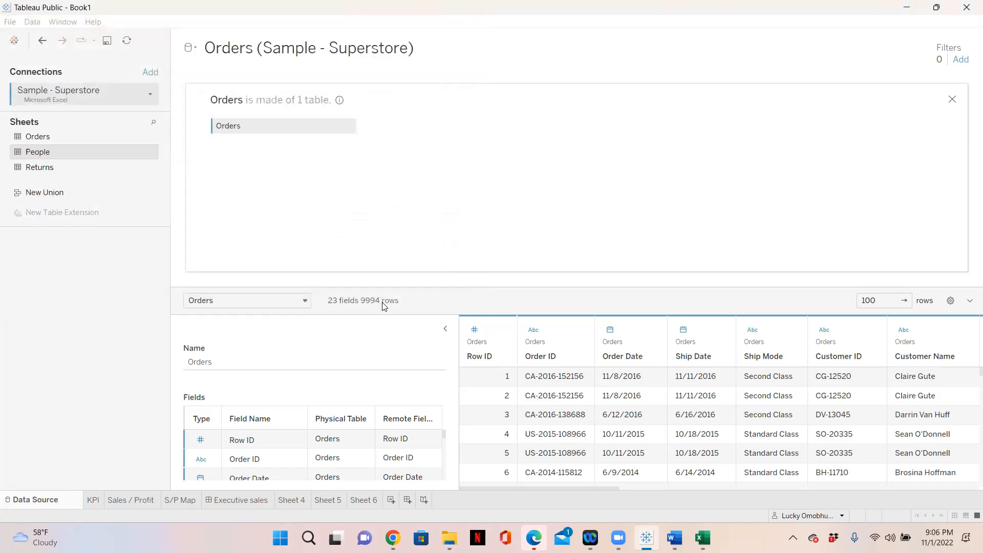
Refresh the data source and view the People table's data to check its region column header
click(127, 41)
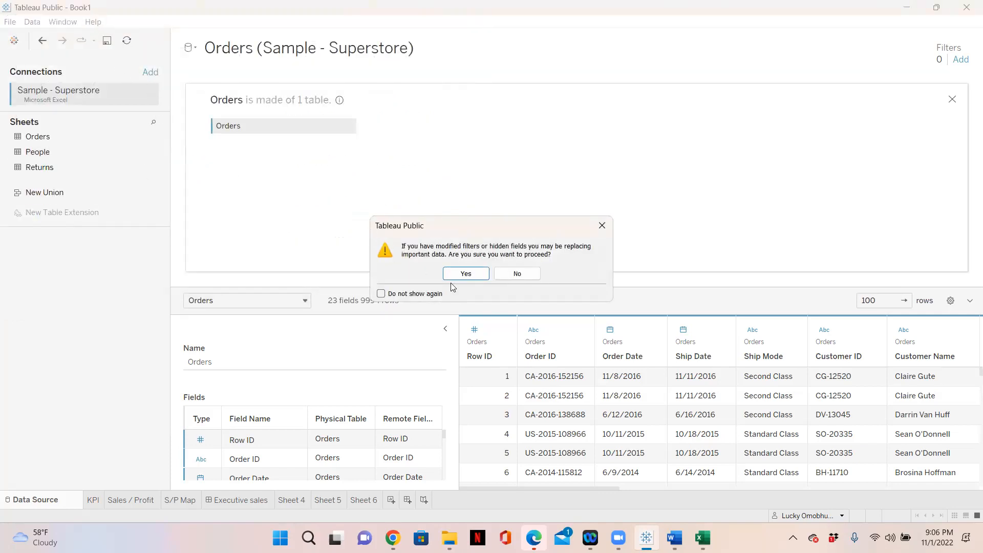
click(466, 274)
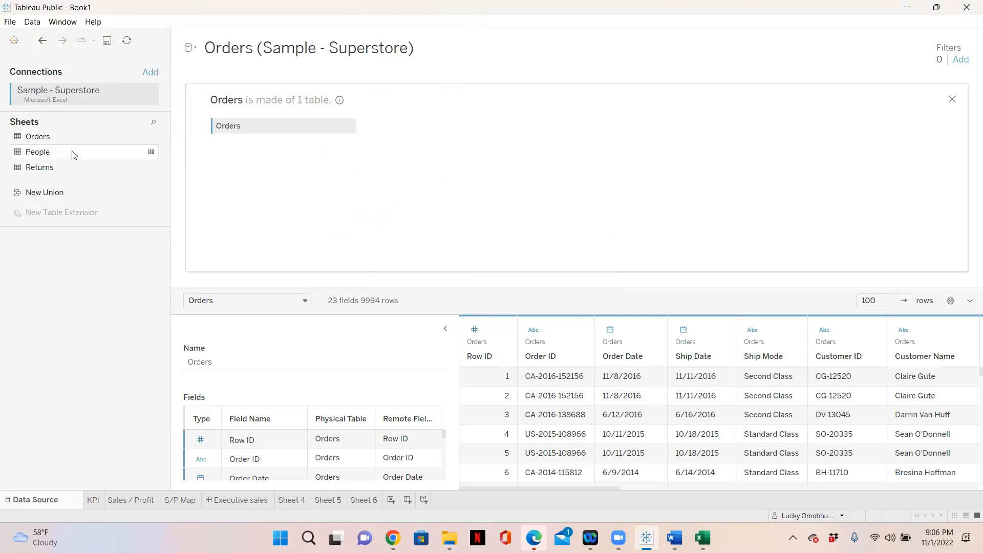
click(152, 152)
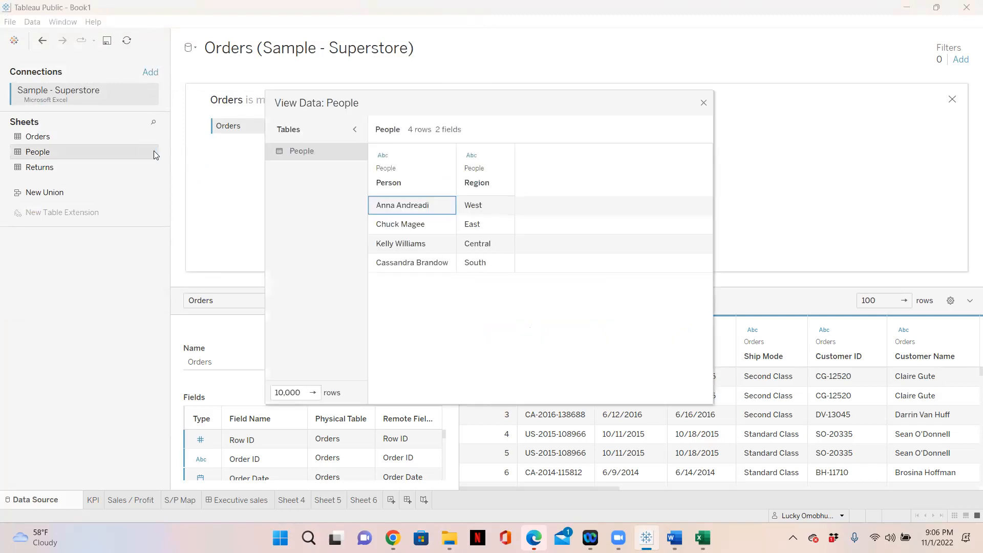
click(703, 103)
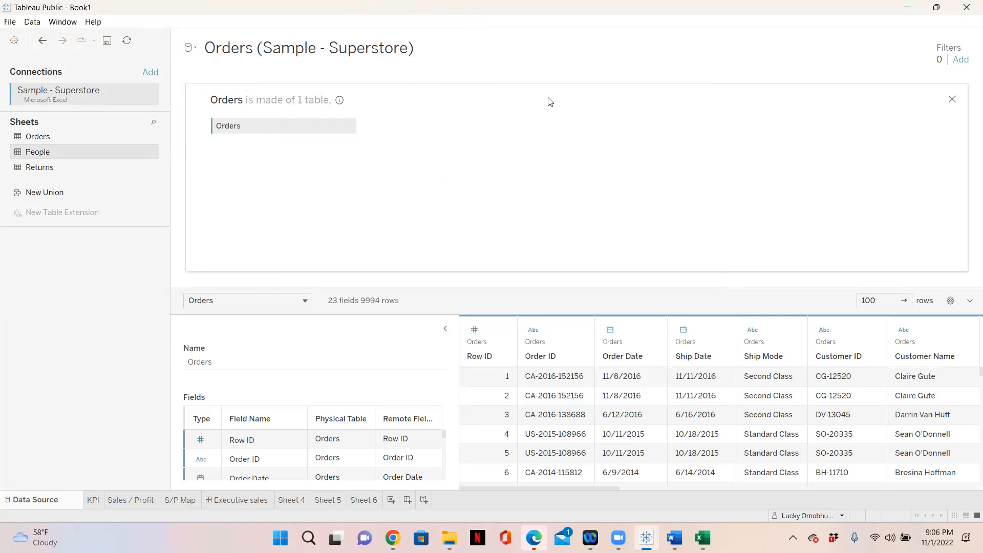
Edit the connection to use the Sample - Superstore workbook from the Tableau Training folder, and view the People table's data
click(150, 97)
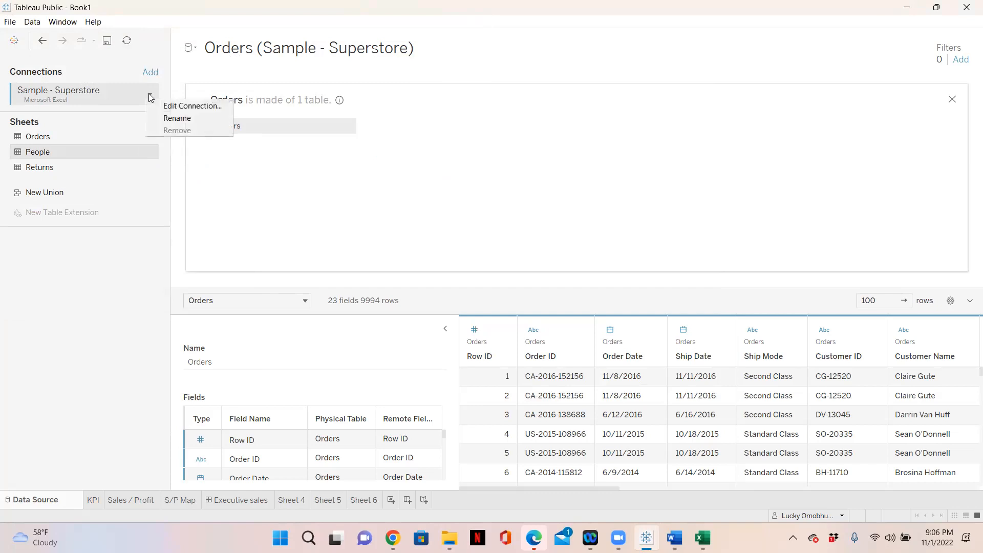
click(193, 106)
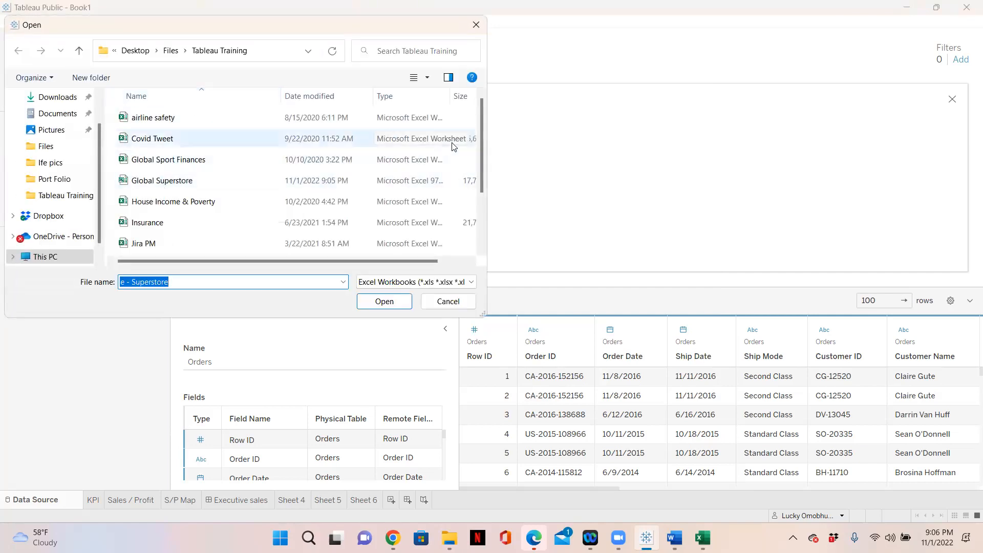
drag(482, 138, 476, 206)
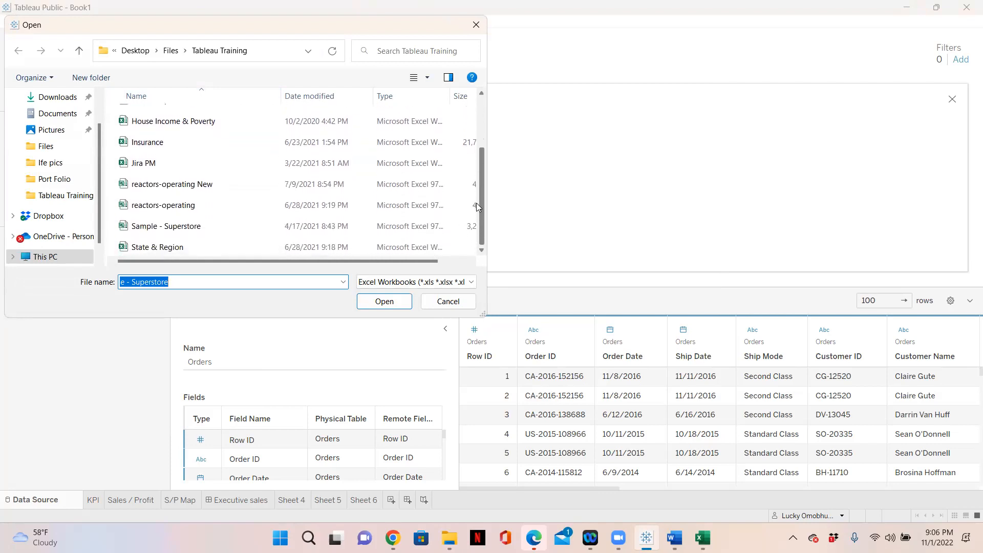
click(186, 228)
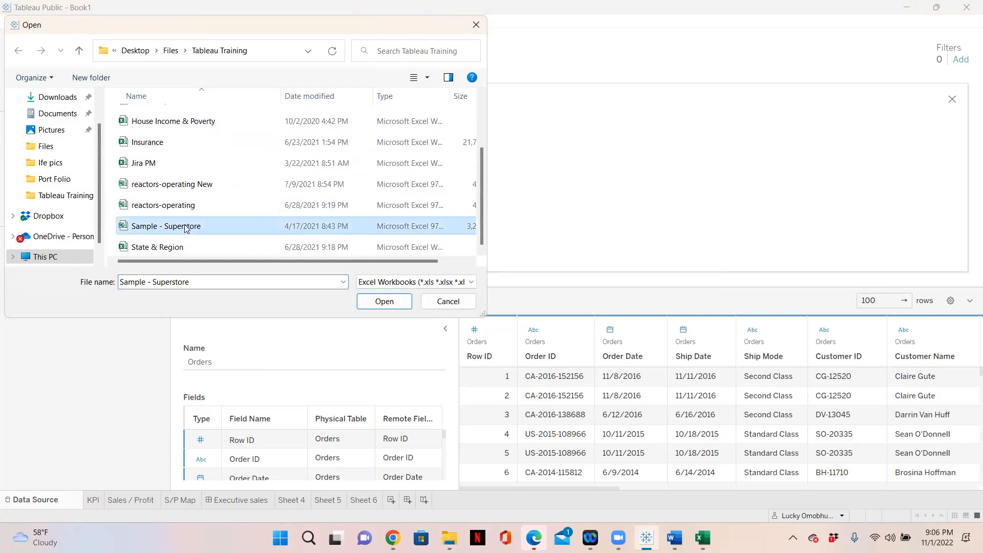
click(386, 301)
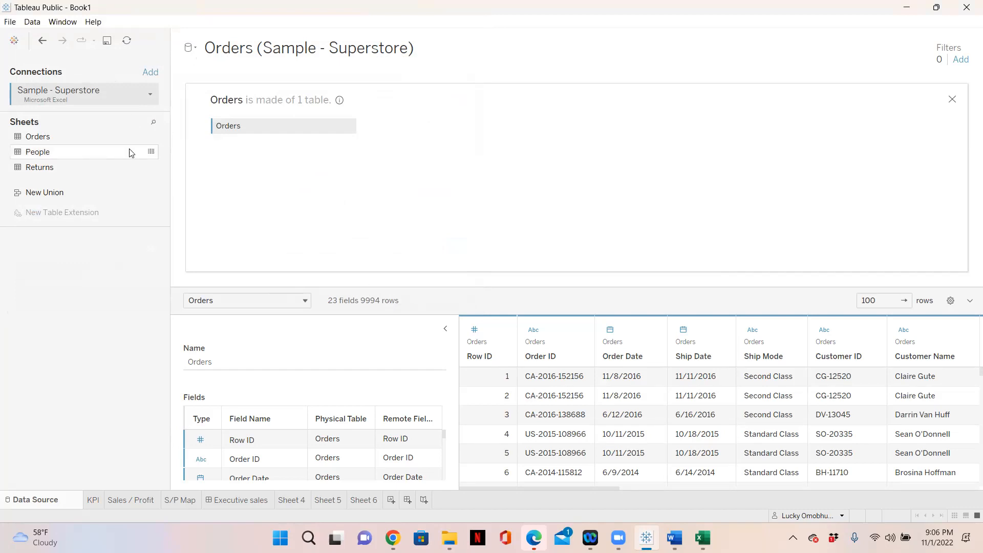
click(152, 152)
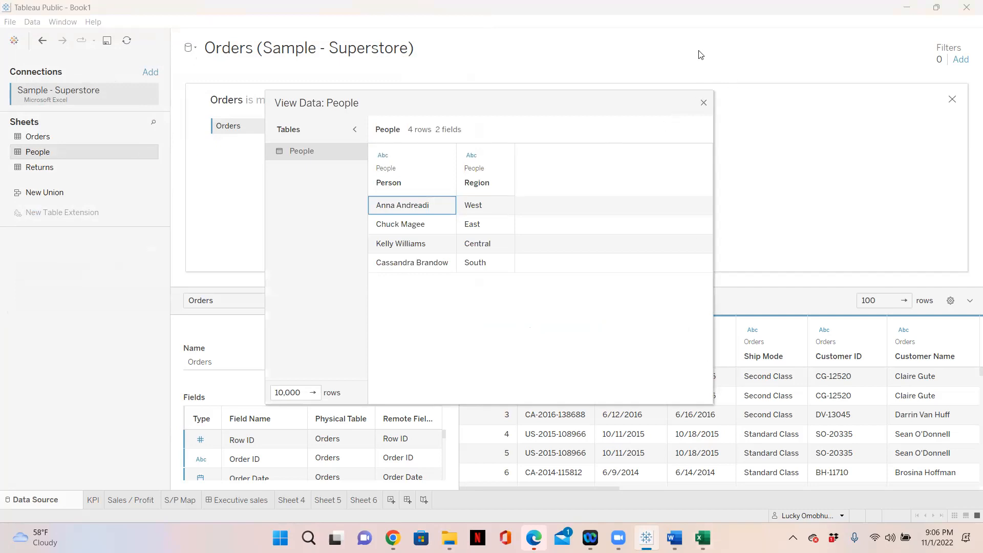
click(703, 103)
Switch to Excel, close the Global Superstore workbook, and bring up the Tableau Training folder in File Explorer
click(703, 538)
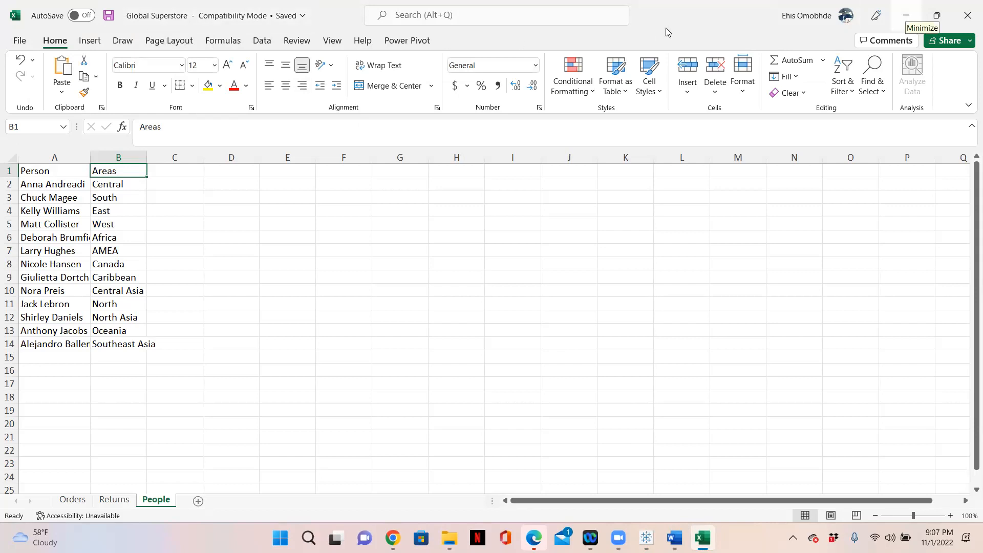
click(968, 15)
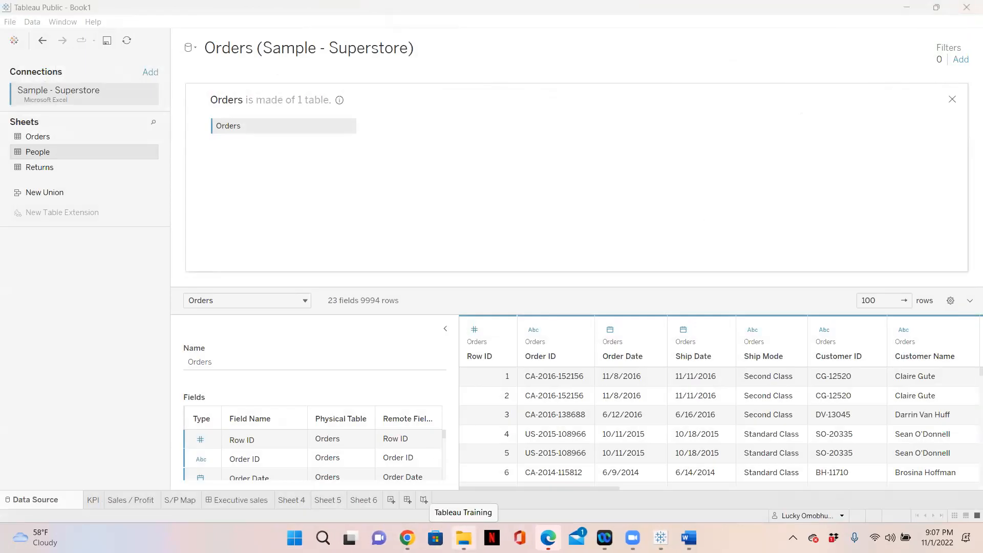
click(463, 538)
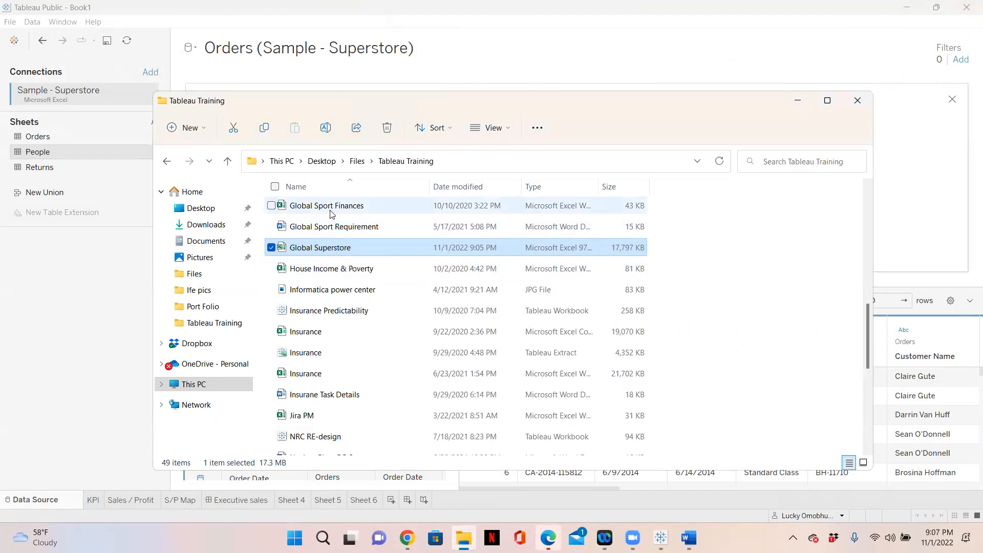
Open the Sample - Superstore Excel workbook from the Tableau Training folder and enable its content
scroll(350, 250, down, 2)
scroll(350, 250, down, 3)
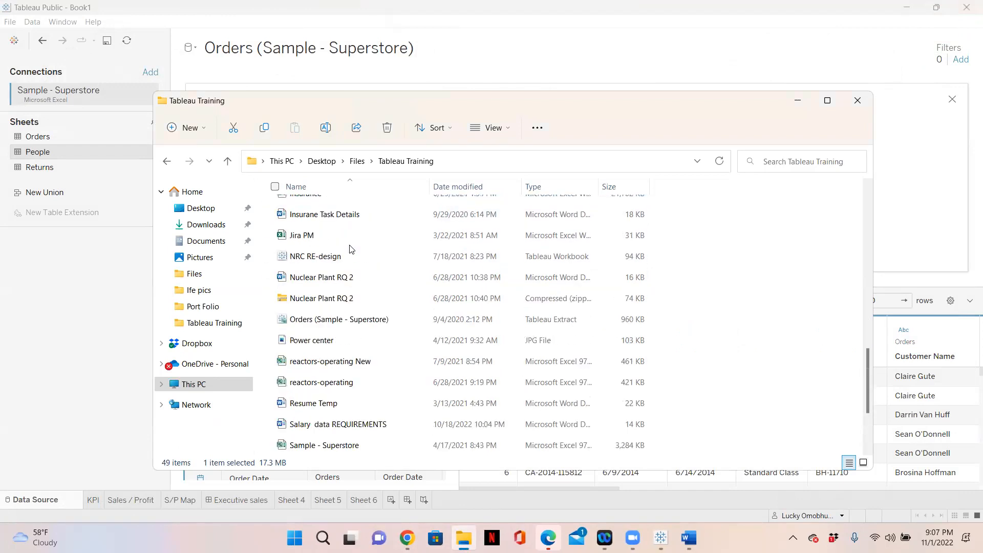
scroll(351, 249, up, 3)
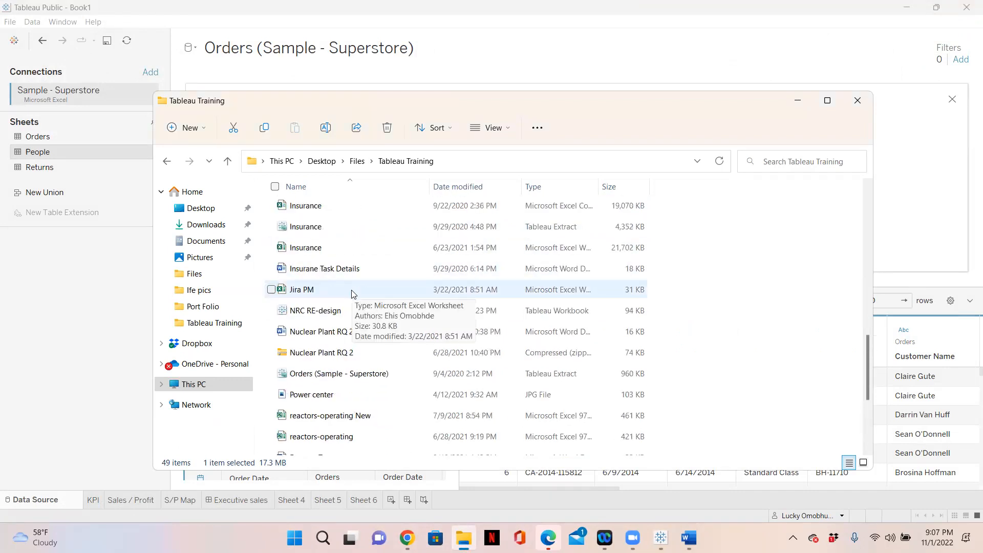
scroll(351, 293, down, 3)
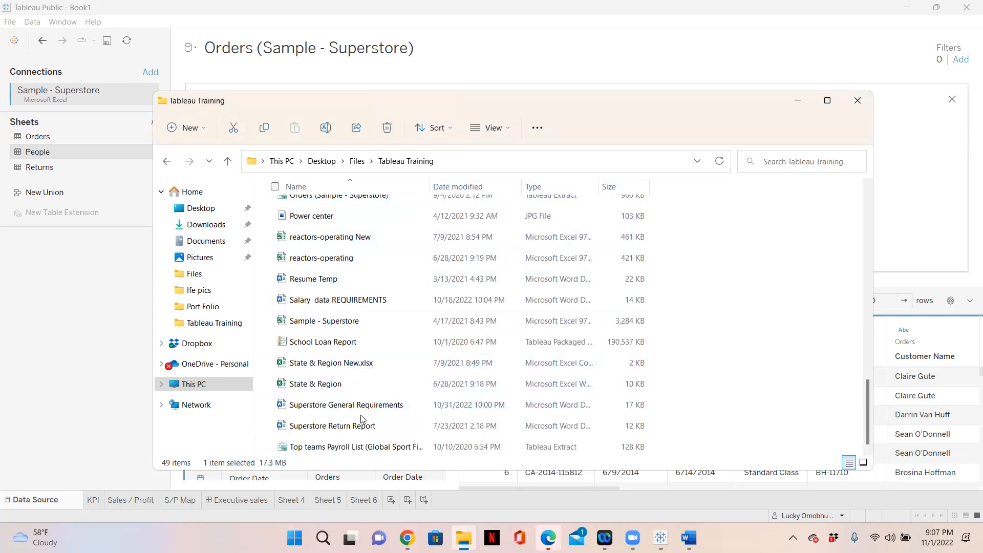
scroll(354, 284, up, 1)
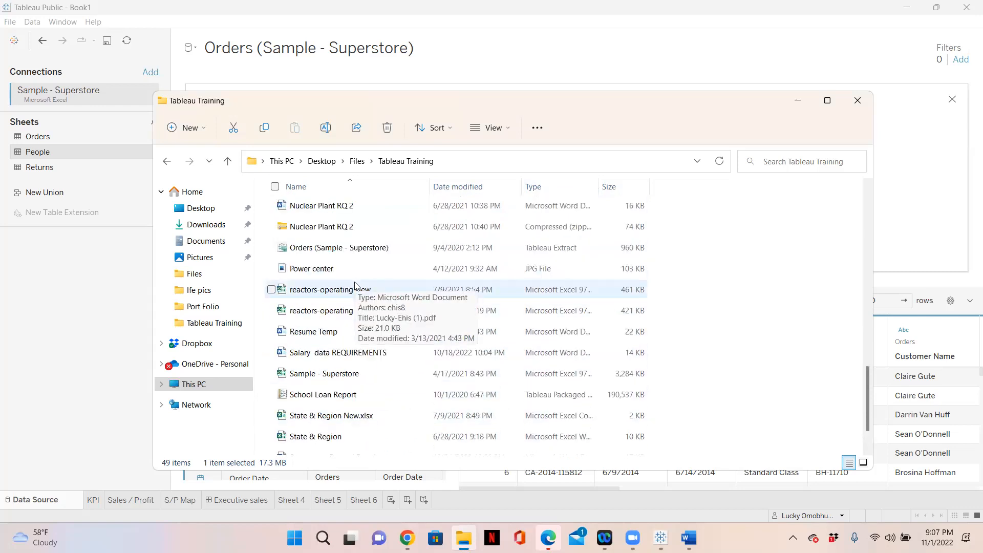
scroll(357, 291, up, 5)
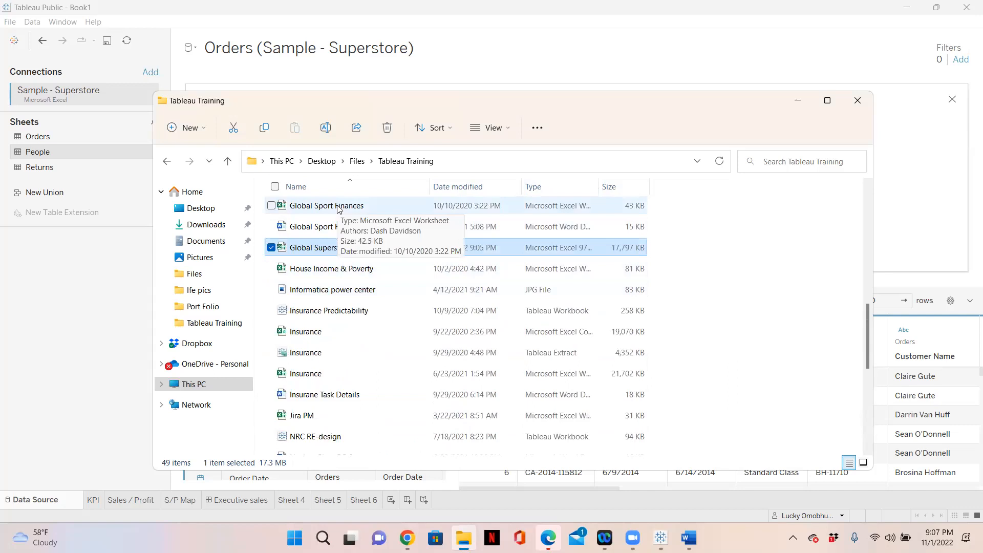
scroll(339, 209, up, 1)
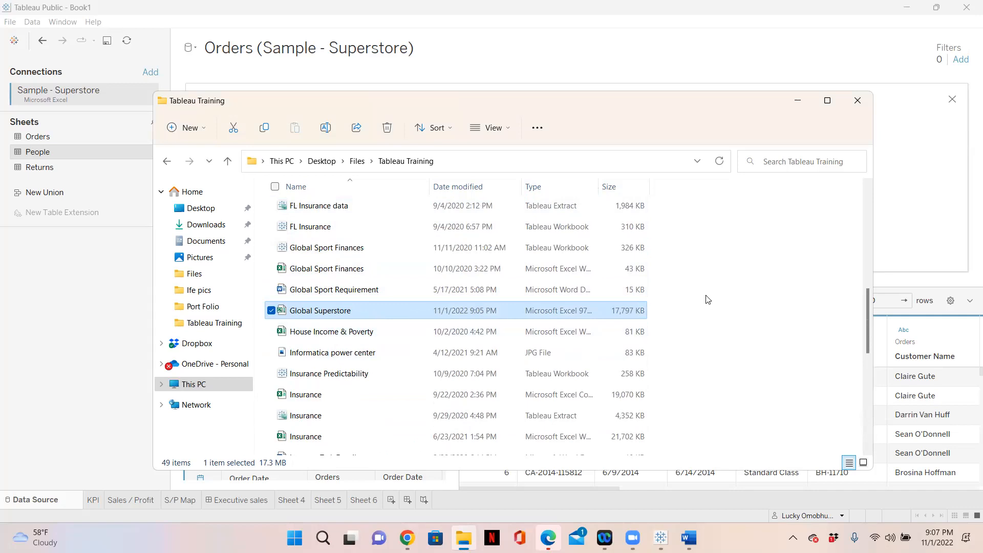
scroll(707, 300, down, 2)
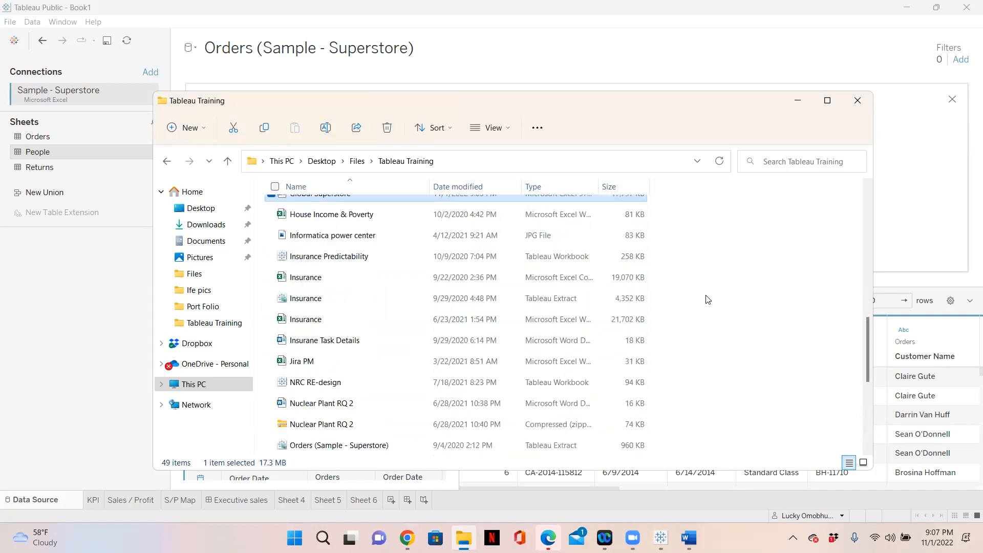
scroll(708, 300, down, 2)
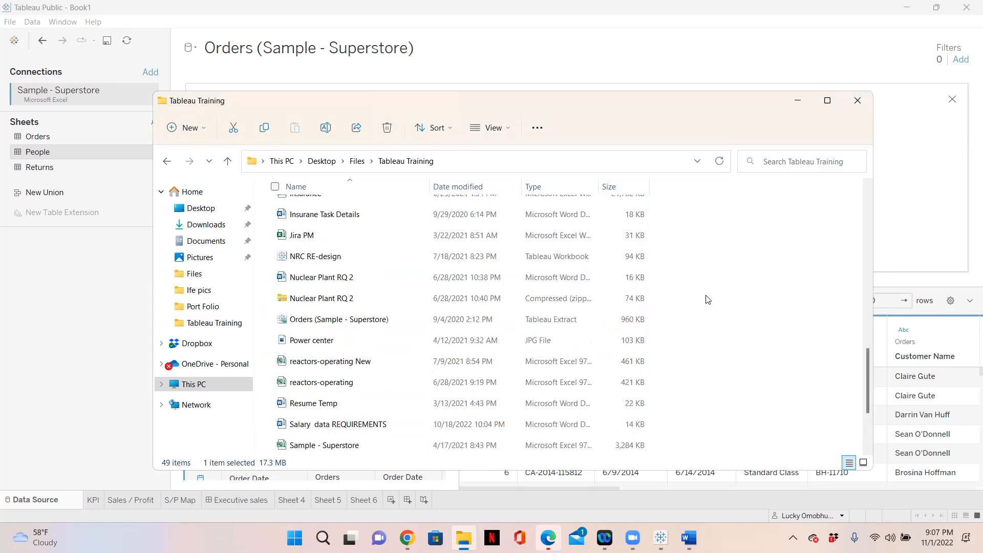
scroll(668, 319, down, 1)
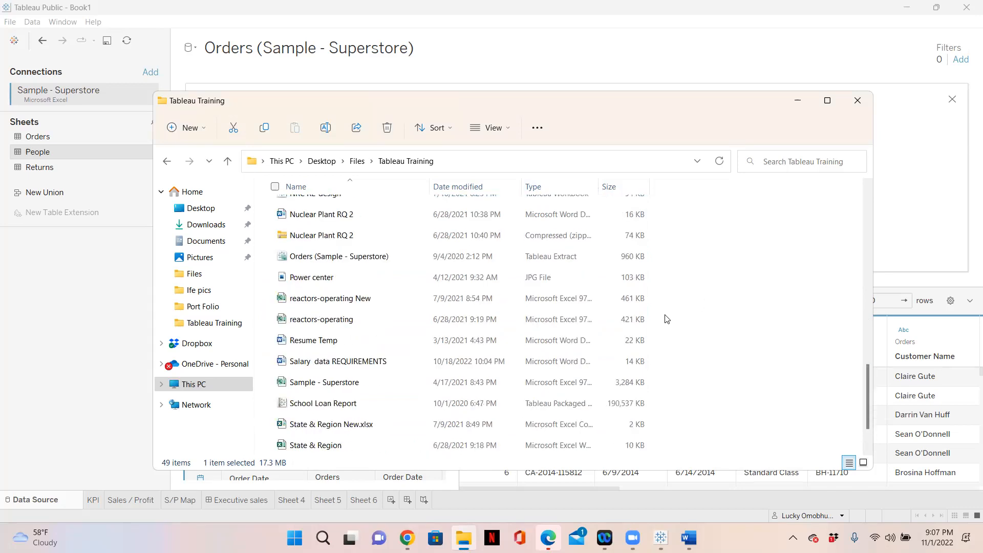
double_click(348, 387)
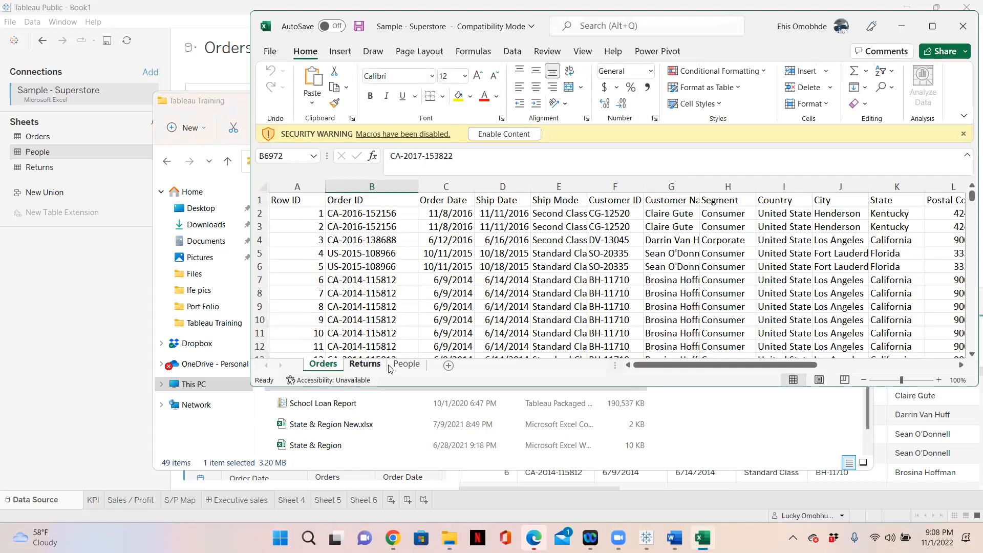
click(506, 134)
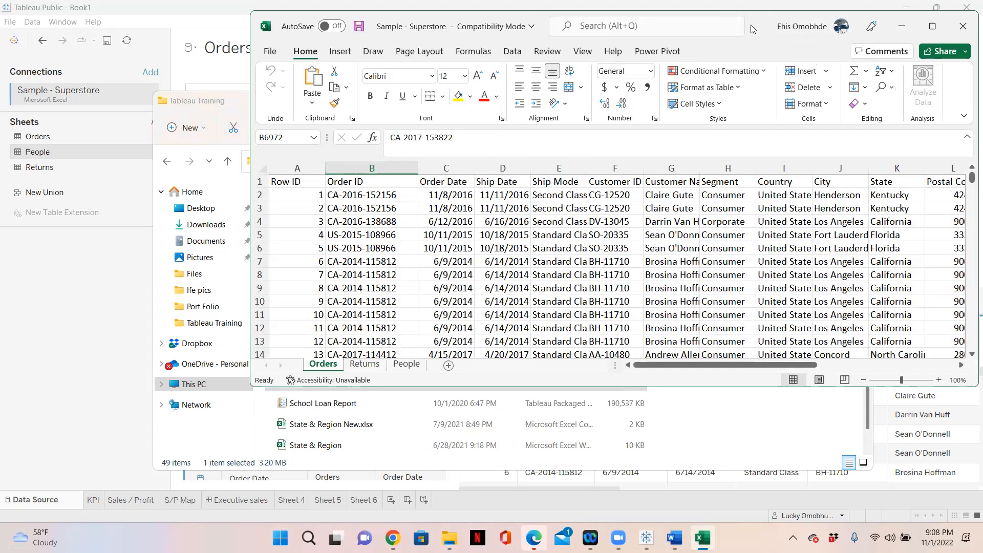
Show the workbook's People sheet and fit the width of column A to its contents
drag(751, 28, 530, 71)
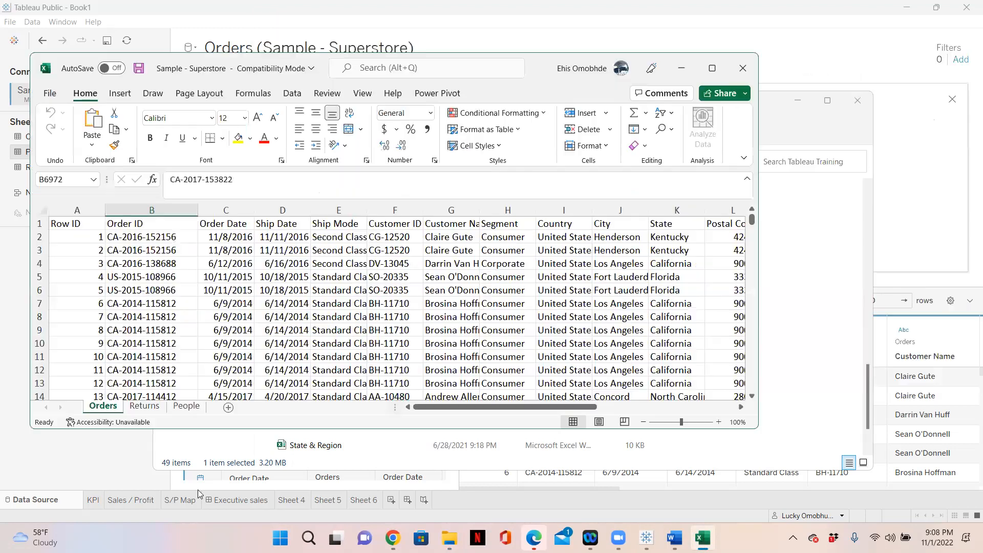
click(186, 407)
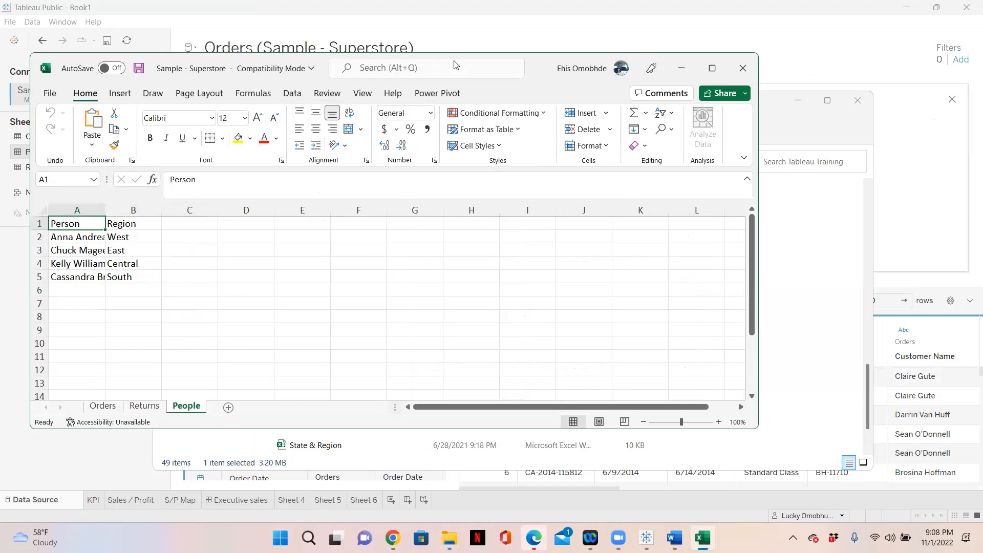
double_click(105, 210)
Rename the header in cell B1 of the People sheet to "Area", save the workbook, and minimize it
click(171, 224)
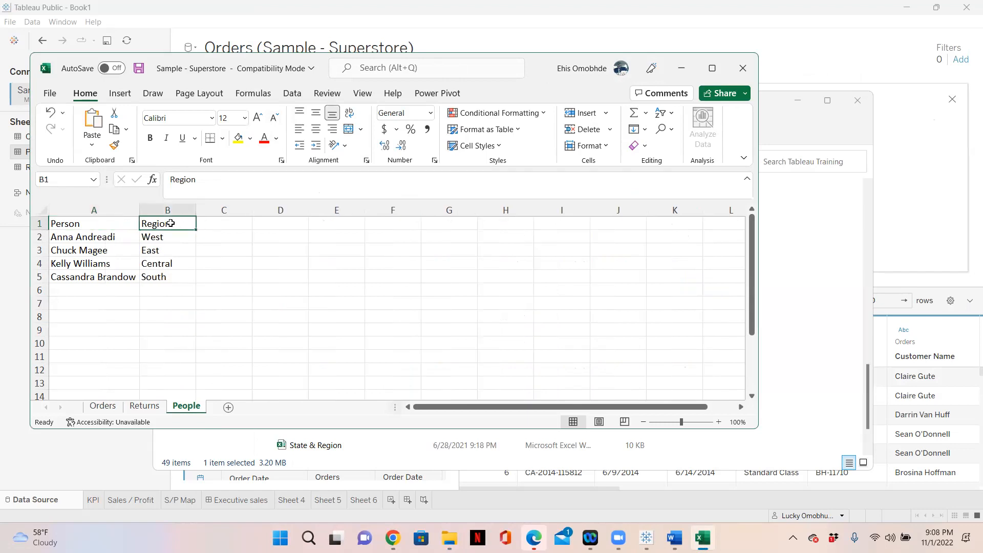
text(Area)
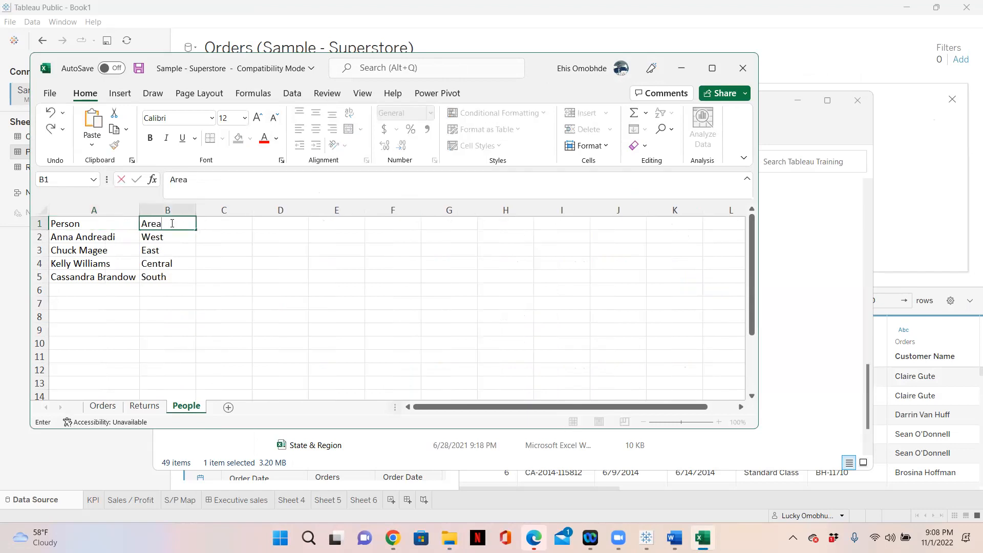
click(138, 70)
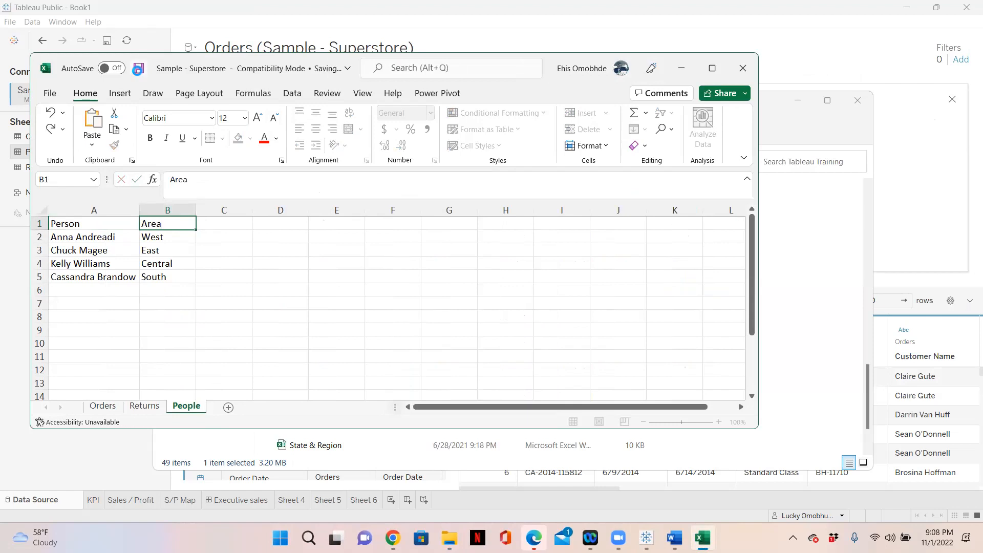
click(681, 68)
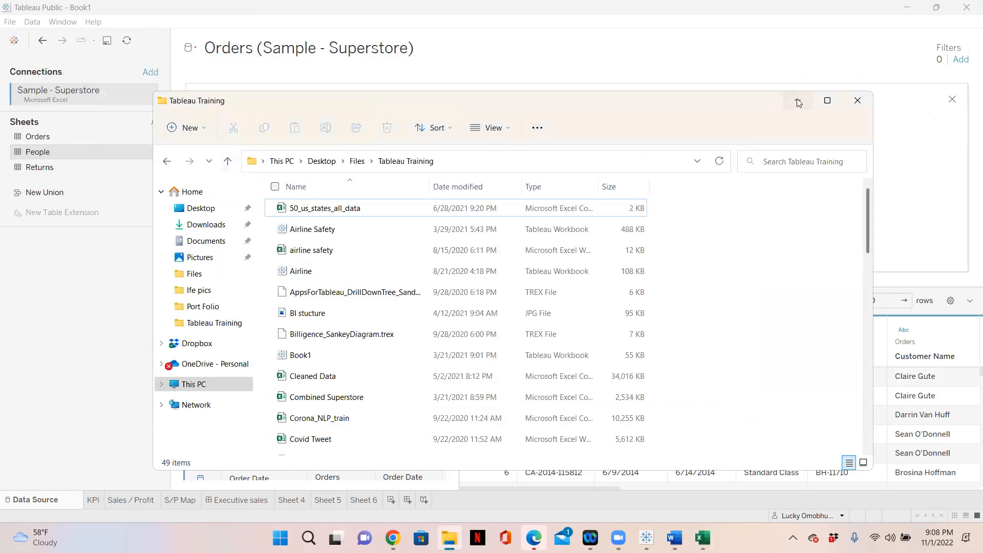
Return to Tableau, refresh the Sample - Superstore data source, and view the People table's data
click(797, 101)
click(127, 40)
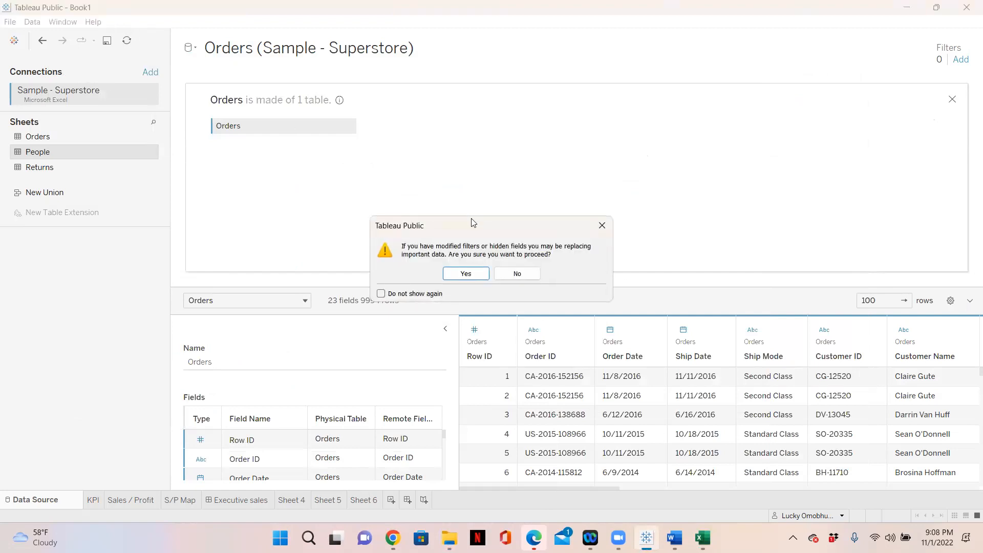
click(466, 274)
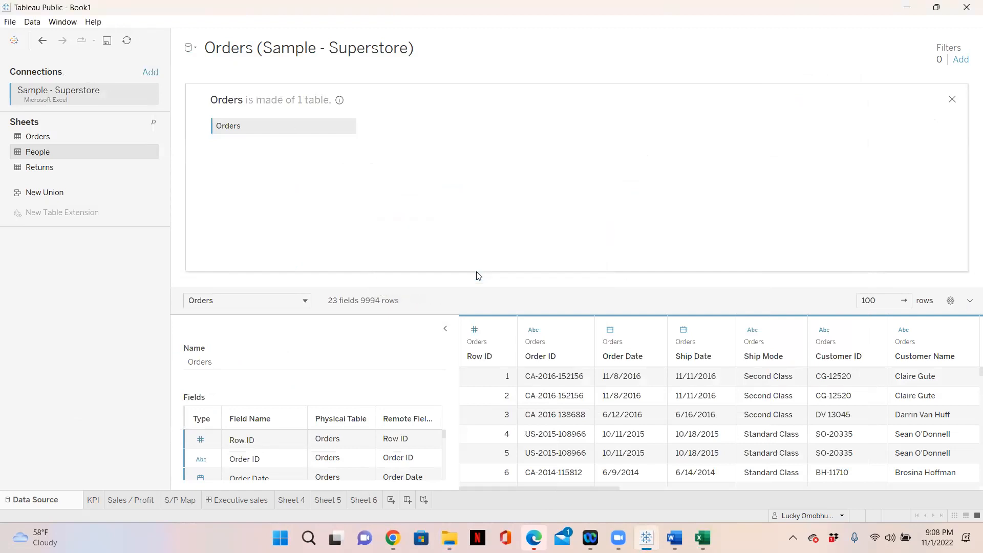
click(151, 152)
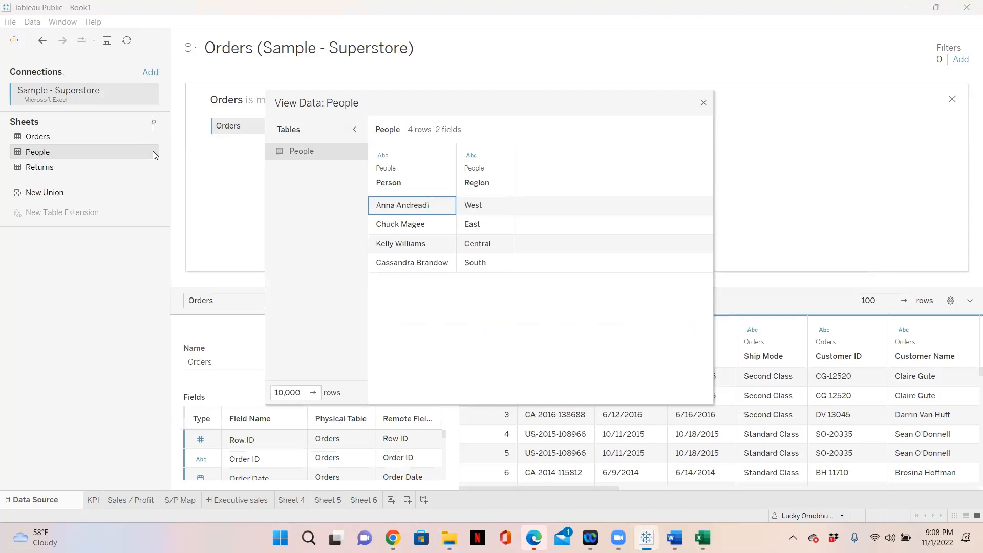
drag(714, 106, 710, 106)
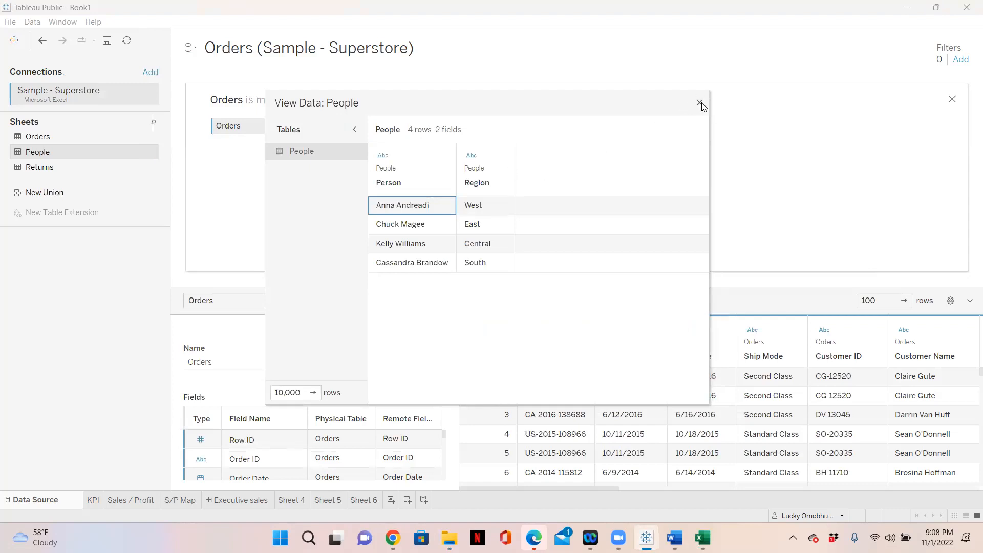
click(700, 103)
Edit the data connection to point again to the Sample - Superstore workbook in the Tableau Training folder
click(153, 97)
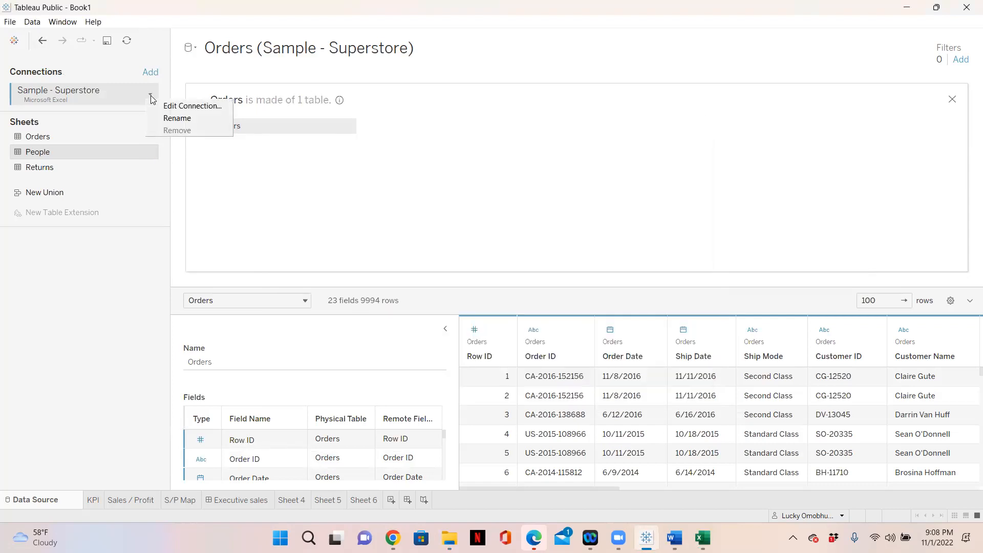
click(165, 106)
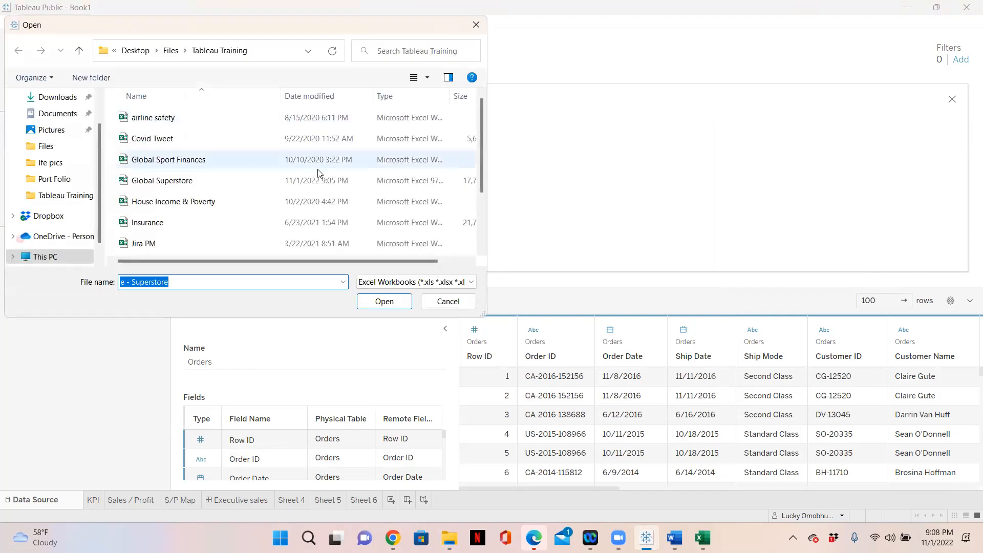
drag(483, 176, 477, 231)
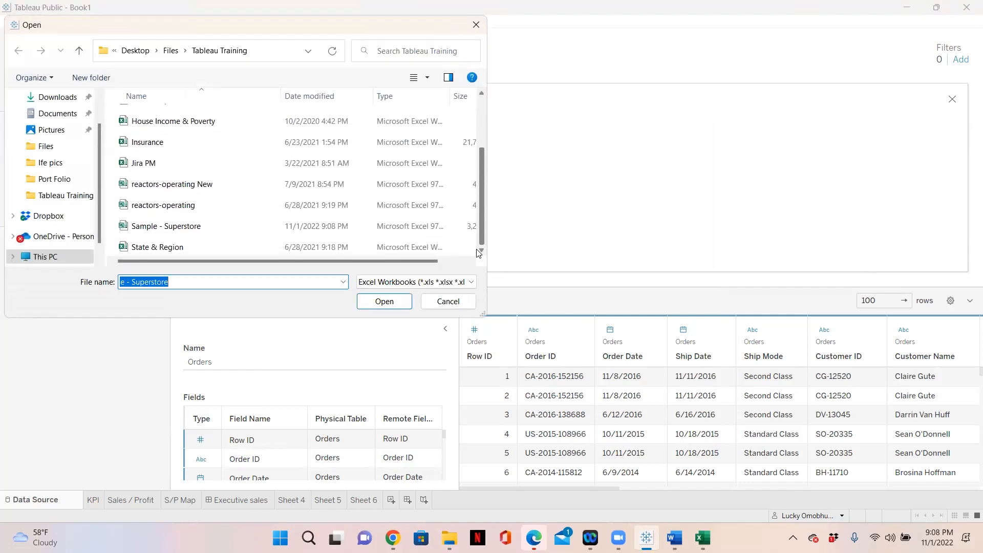
click(213, 227)
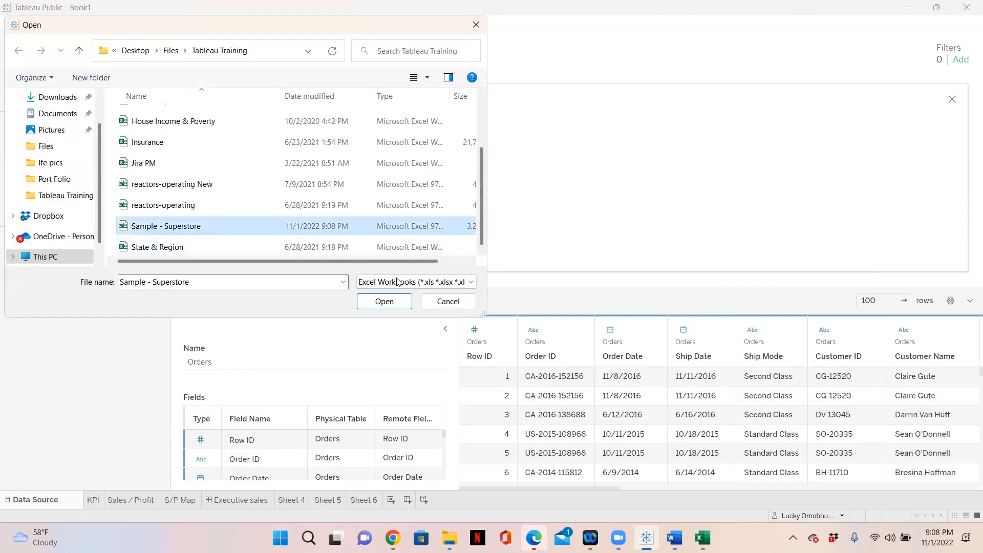
click(385, 302)
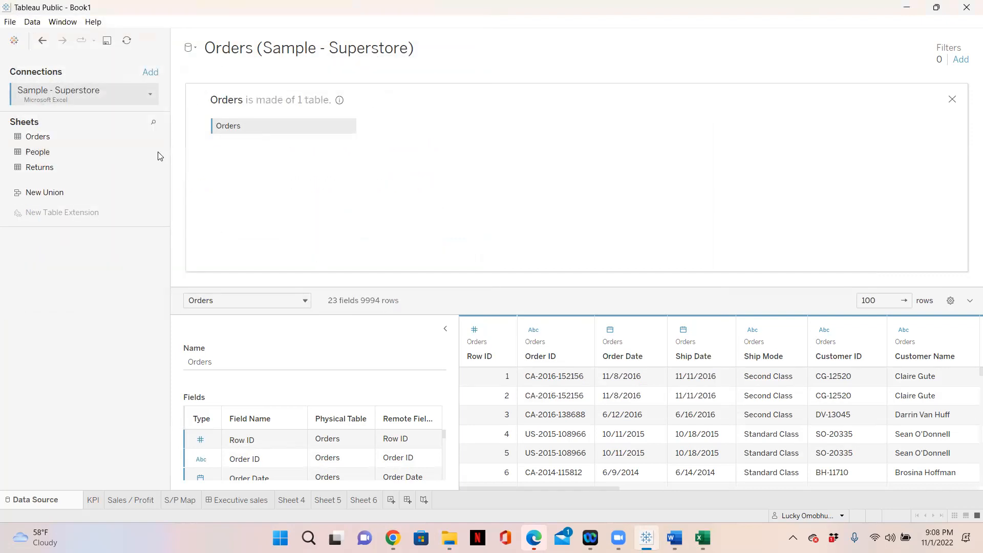
Check the People table's field names in Tableau against the People sheet in Excel
click(152, 153)
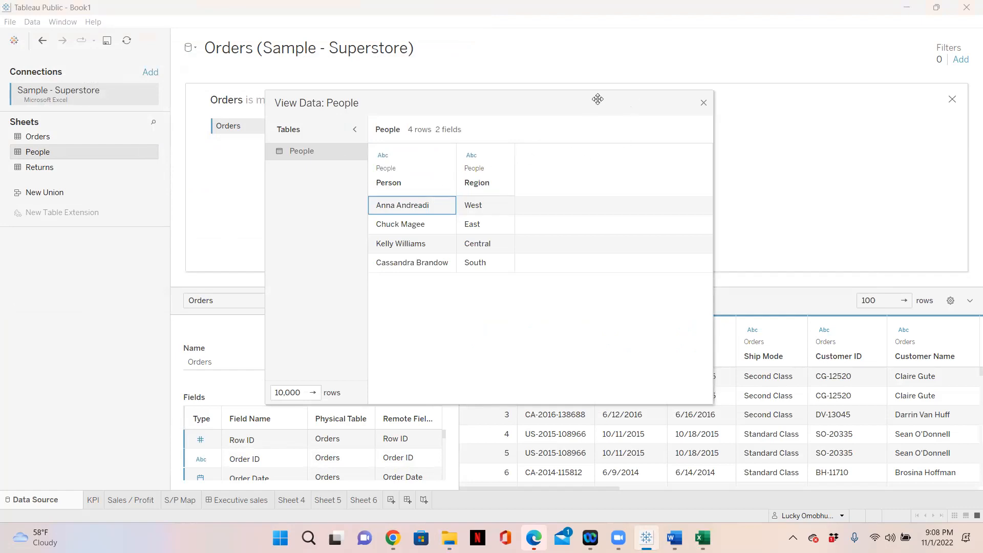
click(704, 103)
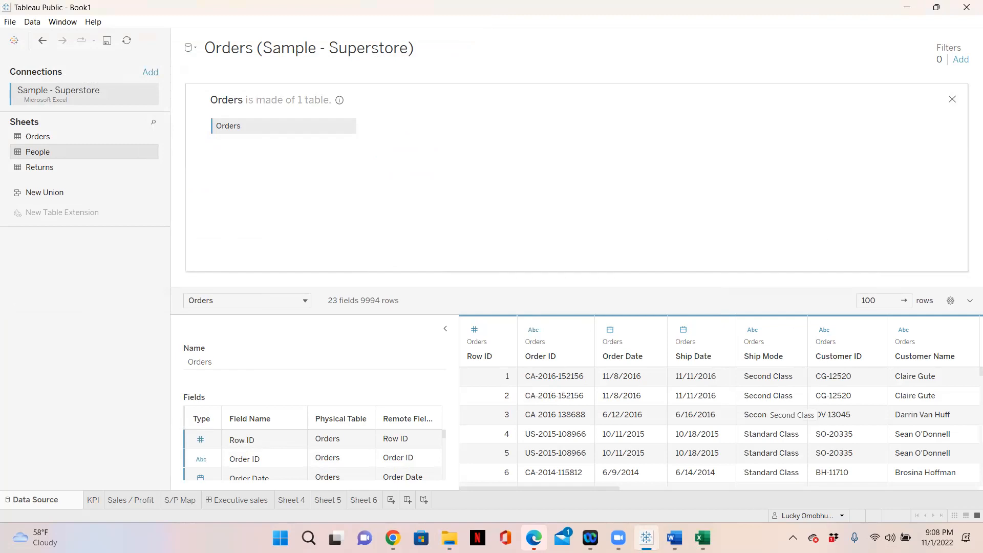
click(703, 537)
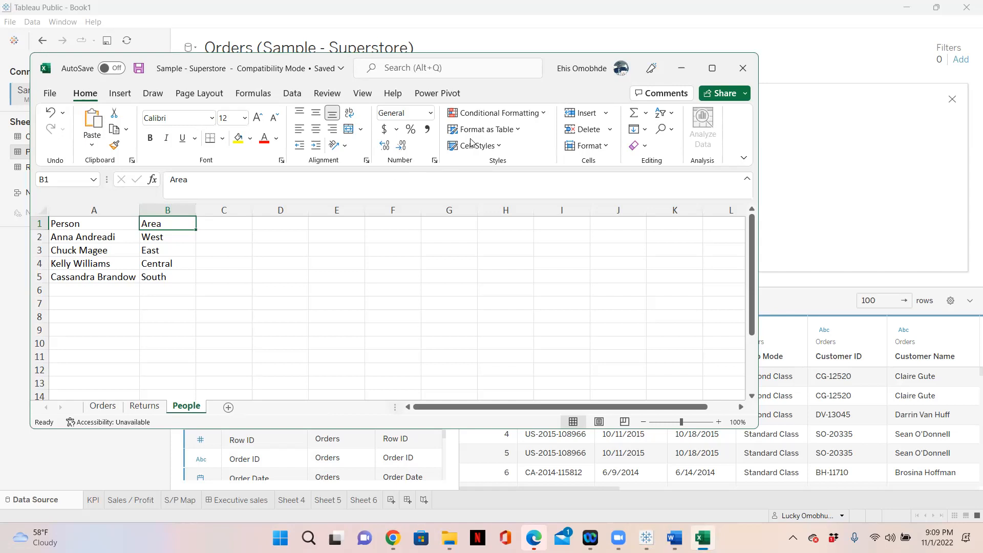
click(682, 68)
Add the People table to Orders as an inner join and review the fields available on both sides of the join clause
drag(53, 153, 401, 128)
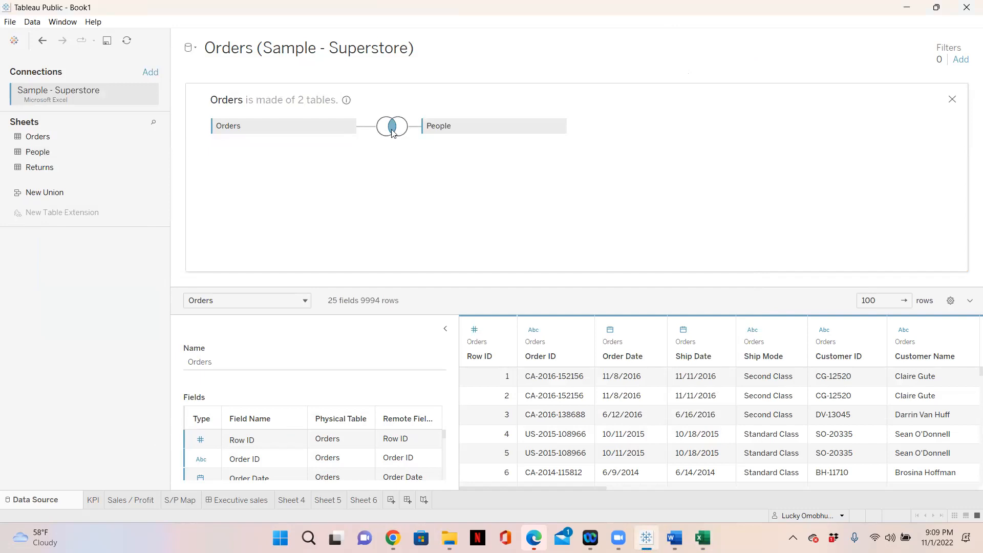
click(392, 131)
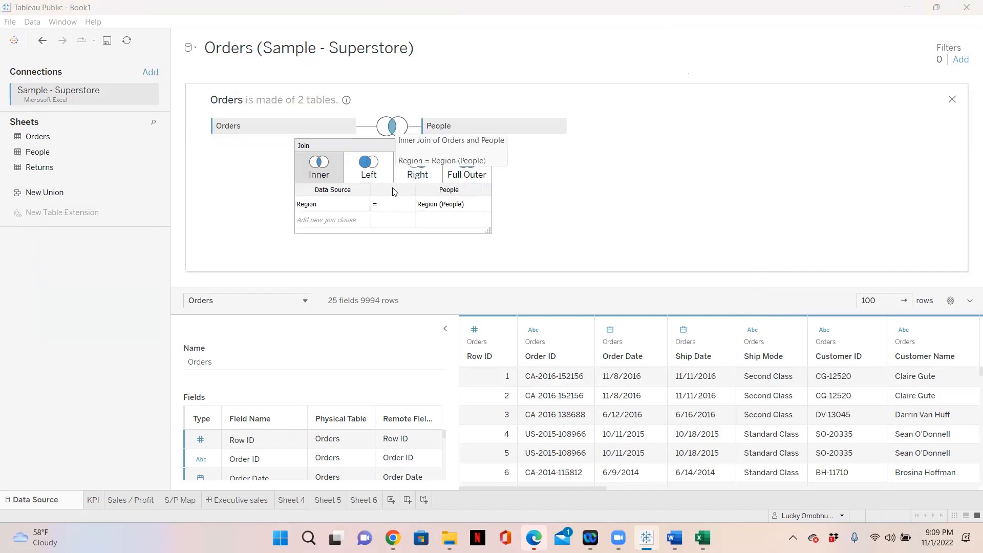
click(346, 203)
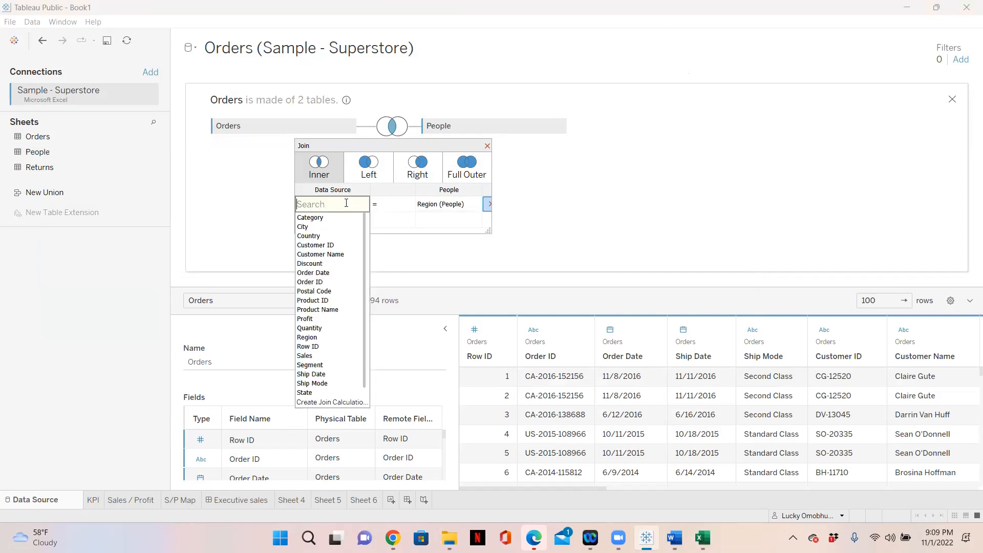
click(421, 231)
click(451, 204)
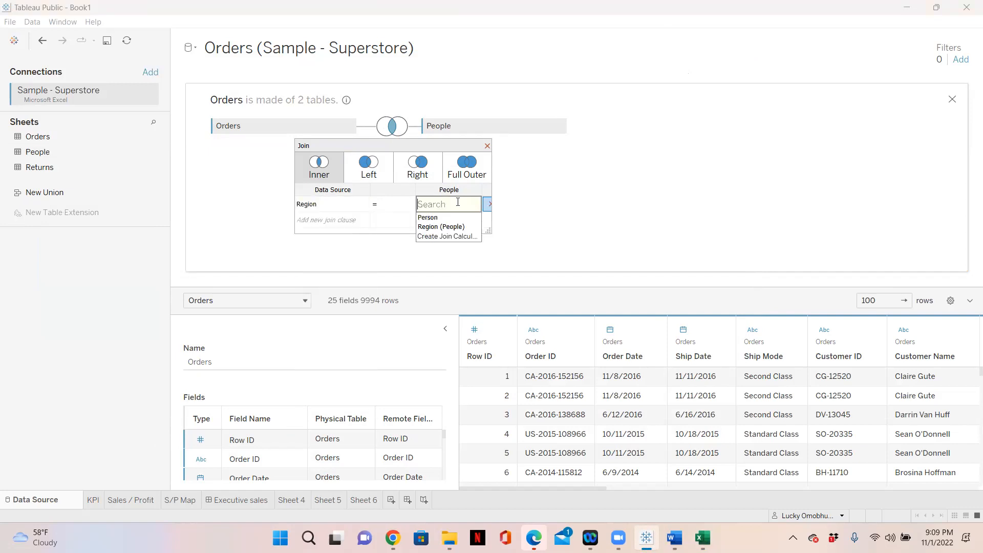
click(534, 221)
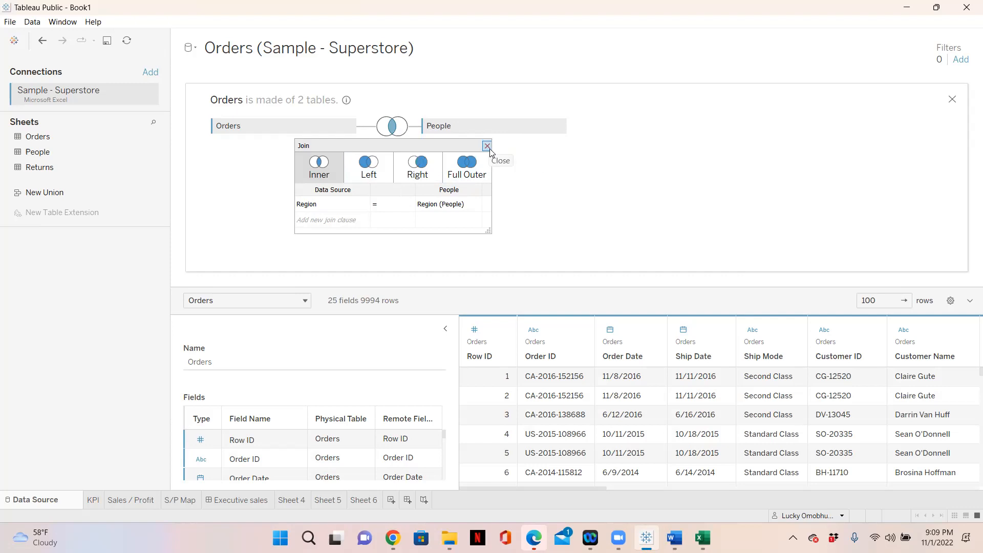
click(487, 147)
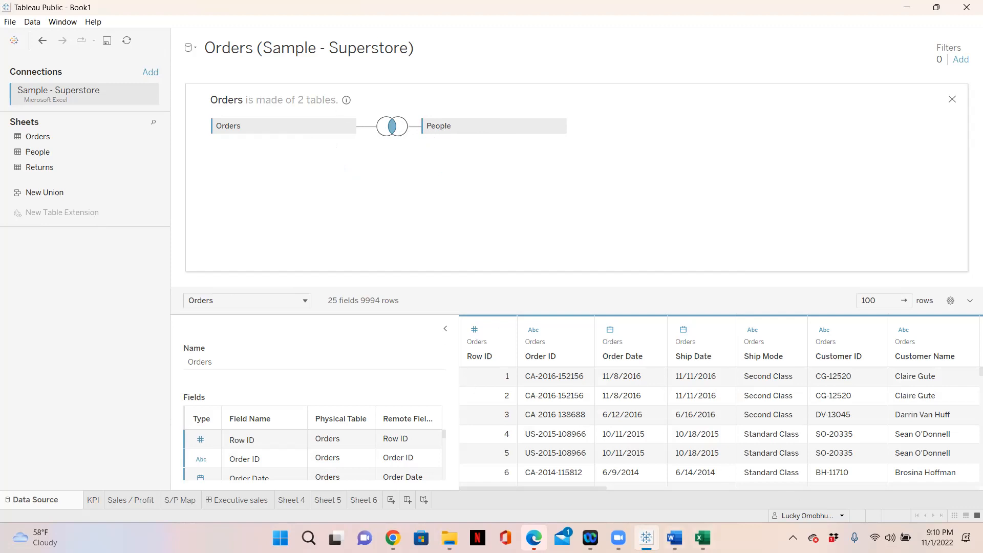
Switch to Excel, maximize it, create a blank workbook, and rename its sheet to "Table"
click(702, 538)
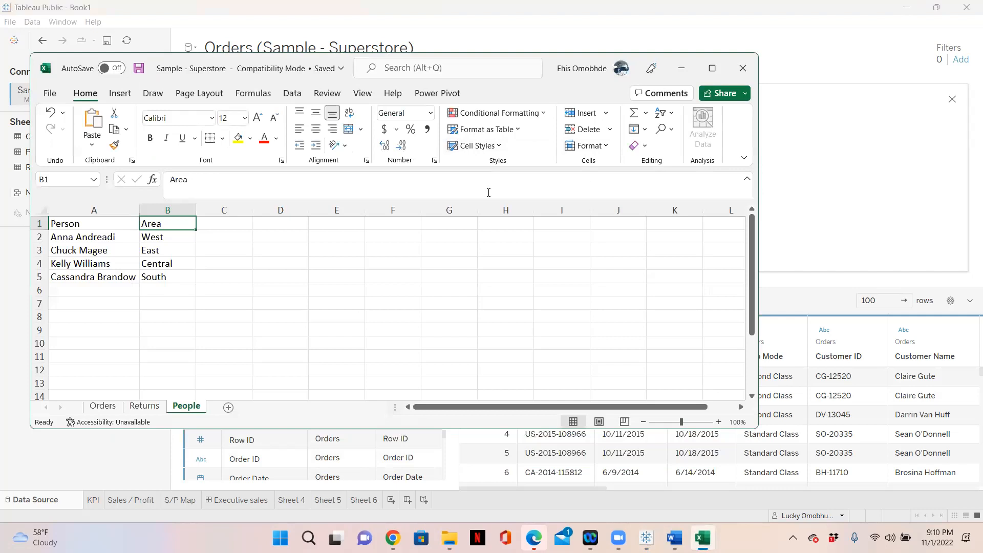
mouse_move(697, 63)
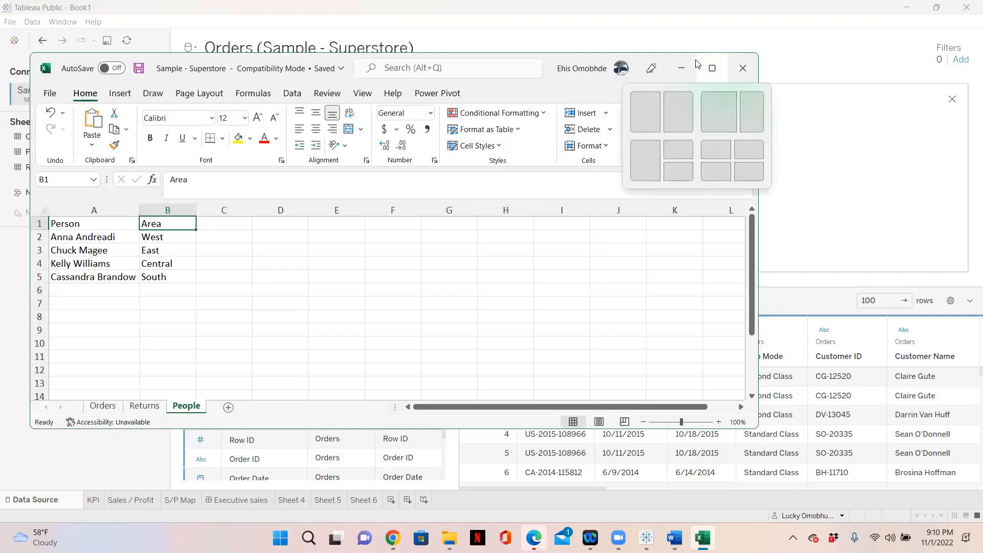
click(659, 49)
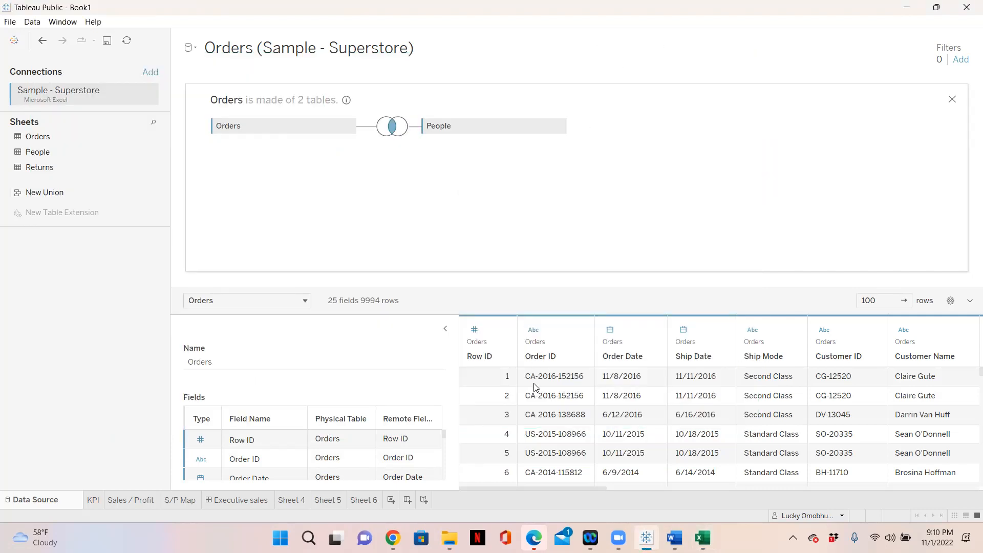
click(702, 538)
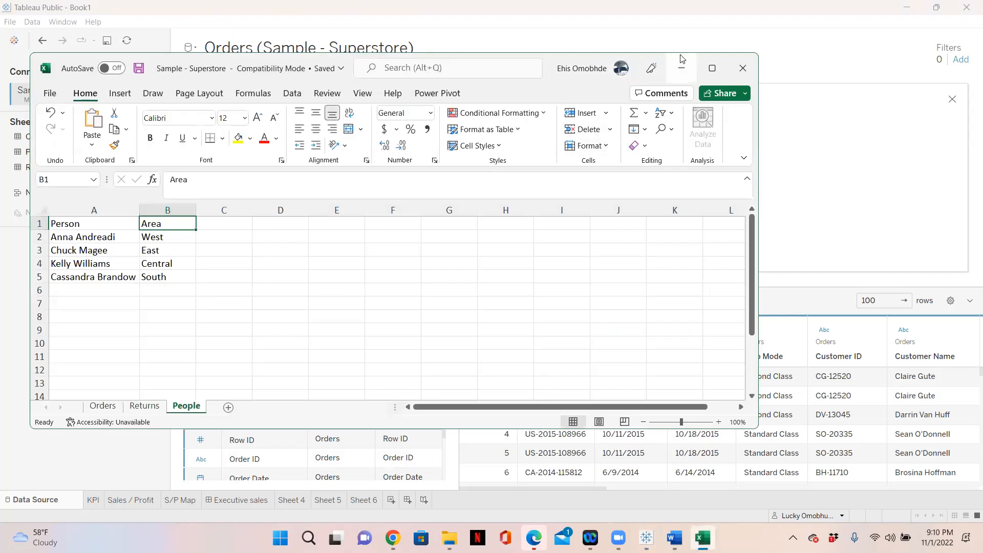
click(712, 69)
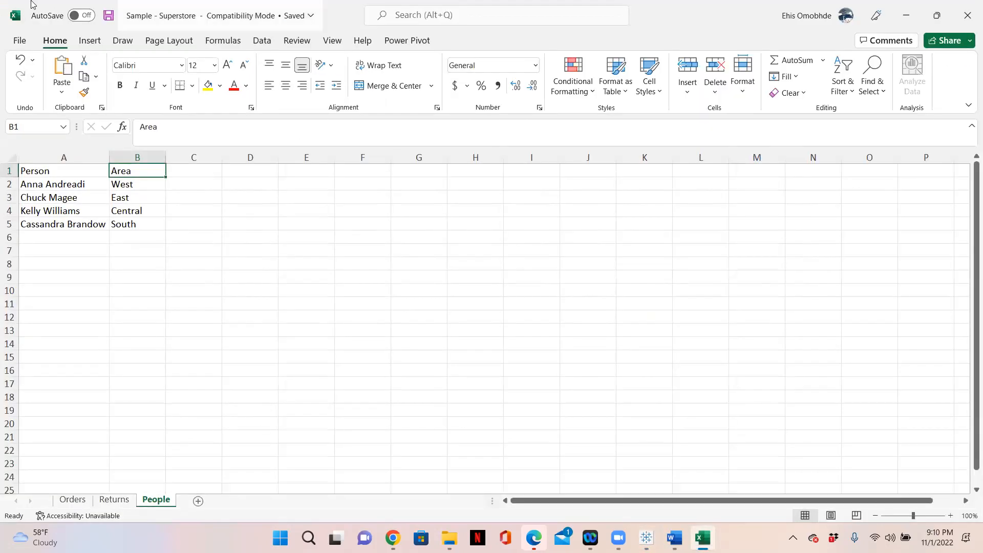
click(18, 41)
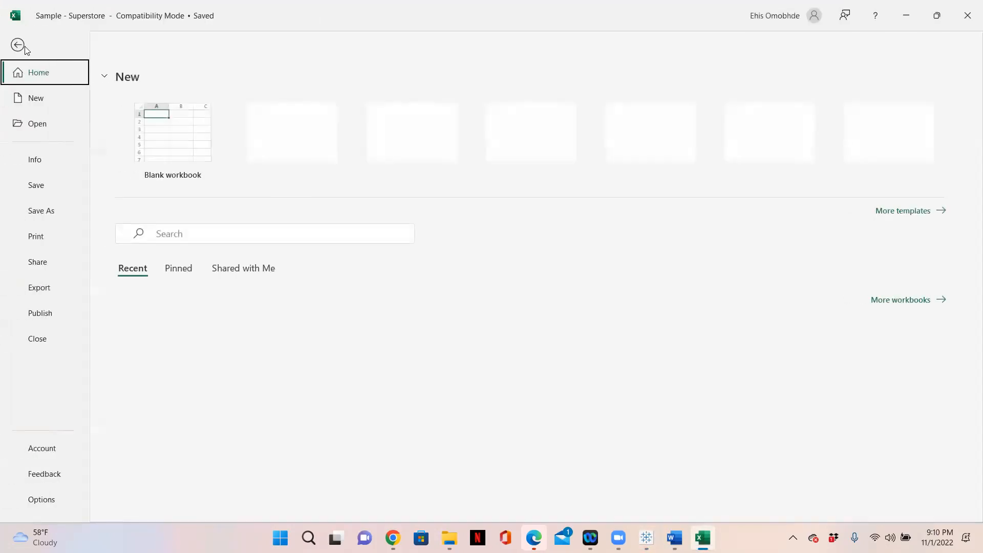
click(148, 130)
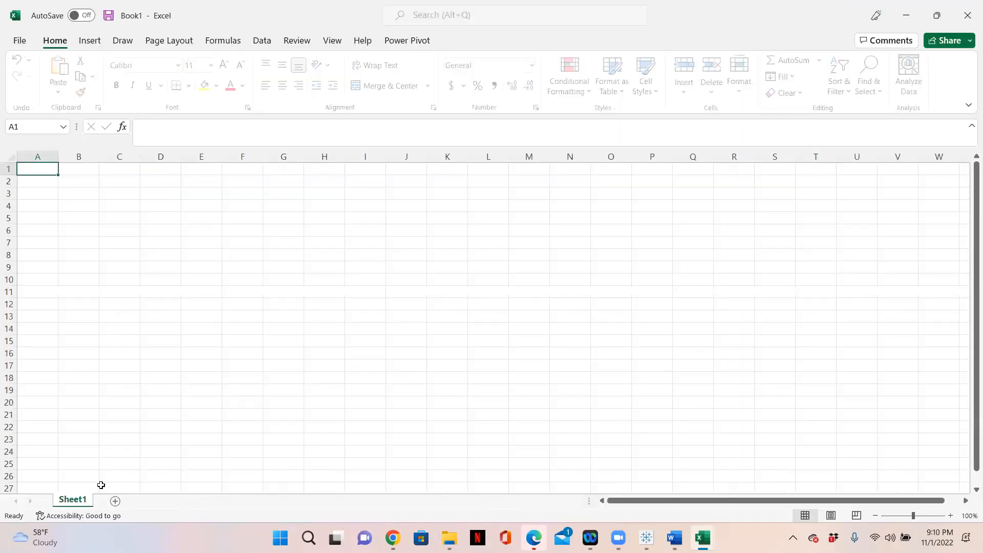
double_click(81, 500)
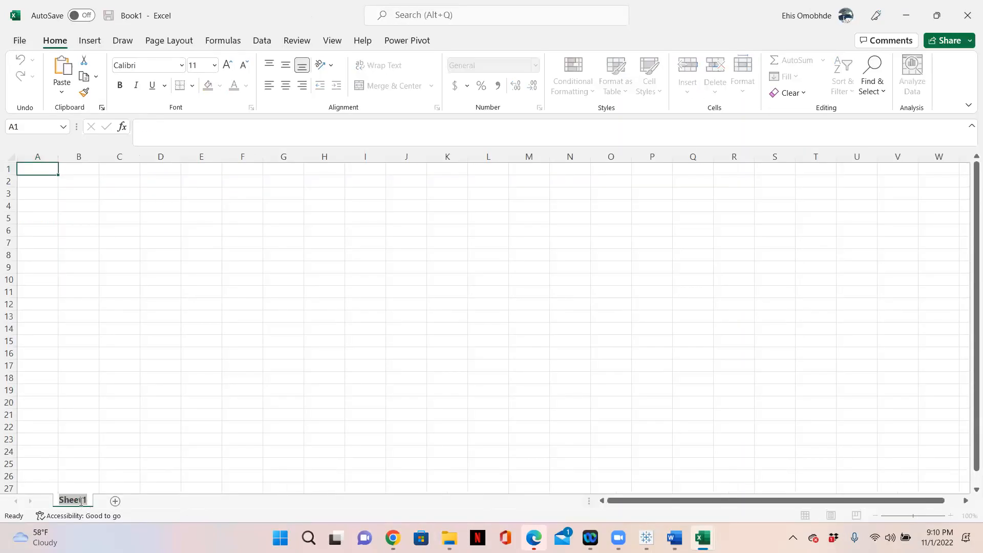
text(Tabv)
key(BackSpace)
text(le)
Enter the header "State" in cell A1 and the values a, b, c and d in A2 to A5
click(43, 171)
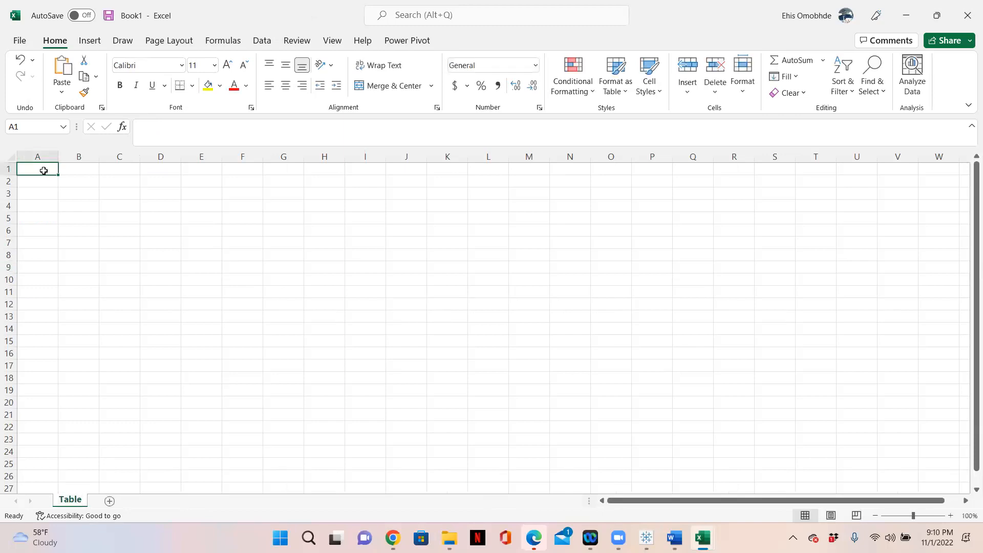
text(State)
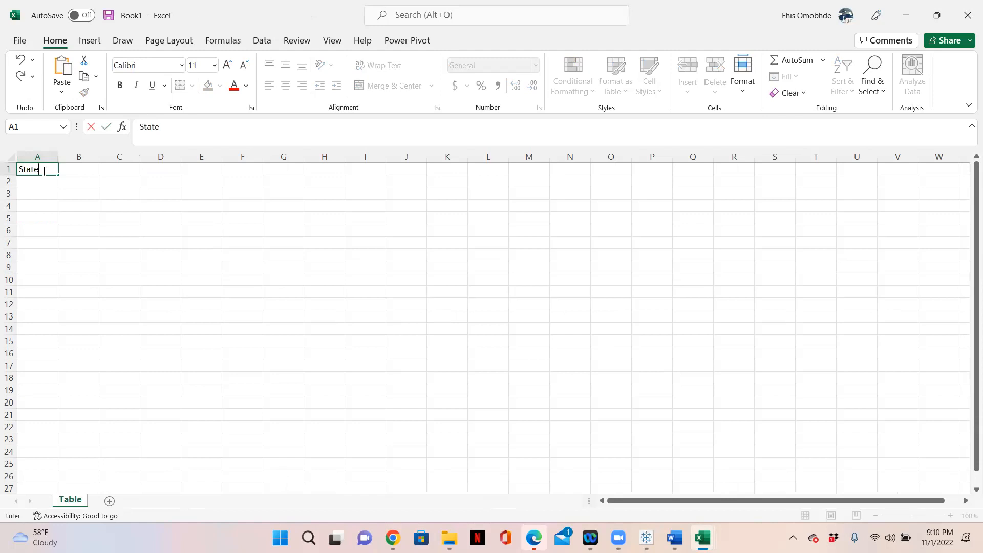
click(38, 185)
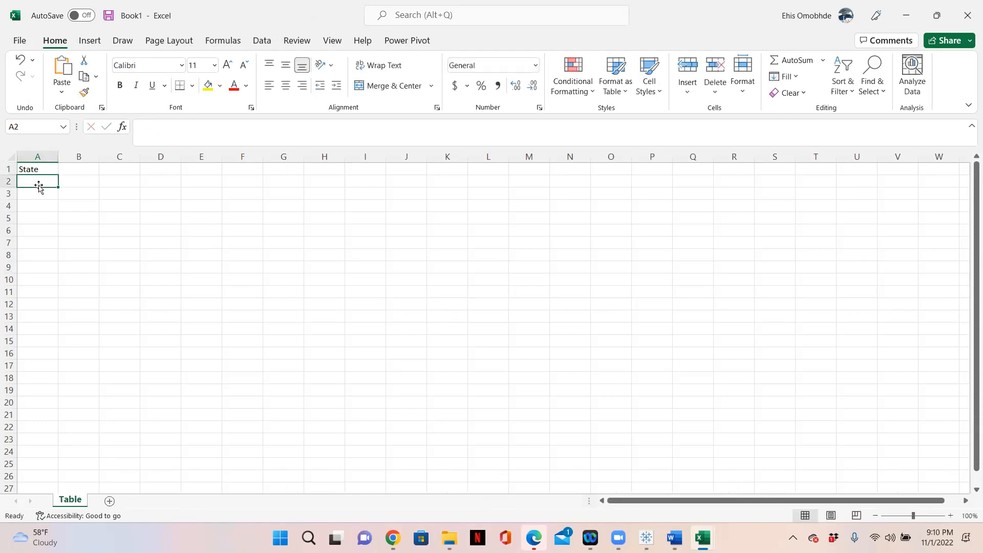
text(a)
click(40, 199)
text(b)
click(36, 207)
text(c)
click(35, 219)
text(d)
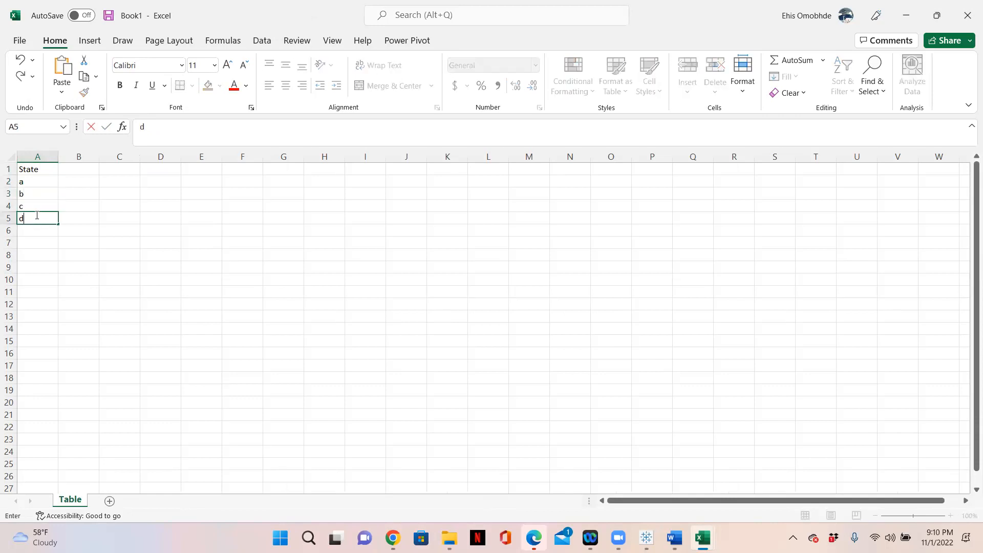
Enter the header "Region" in cell B1 and the values w, e, g and b in B2 to B5
click(76, 171)
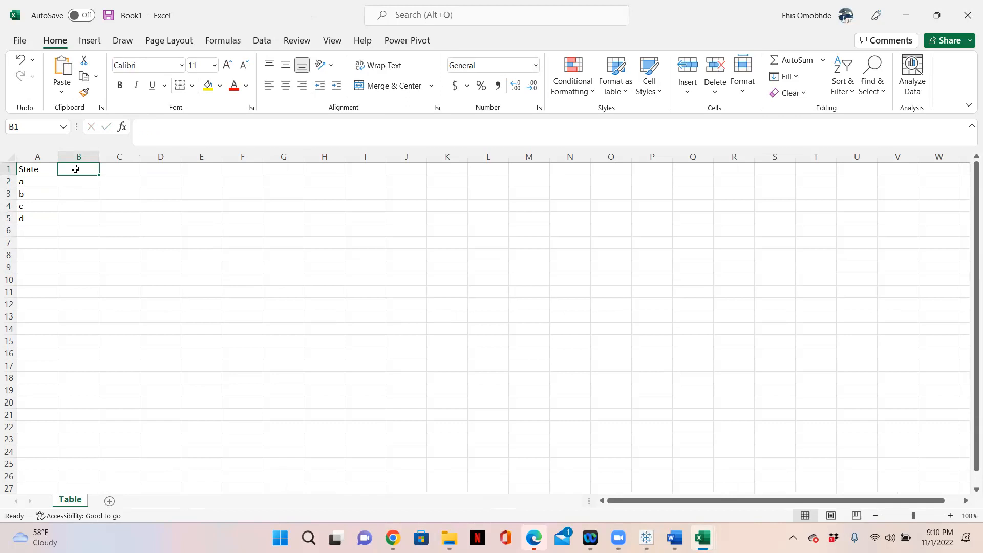
text(r)
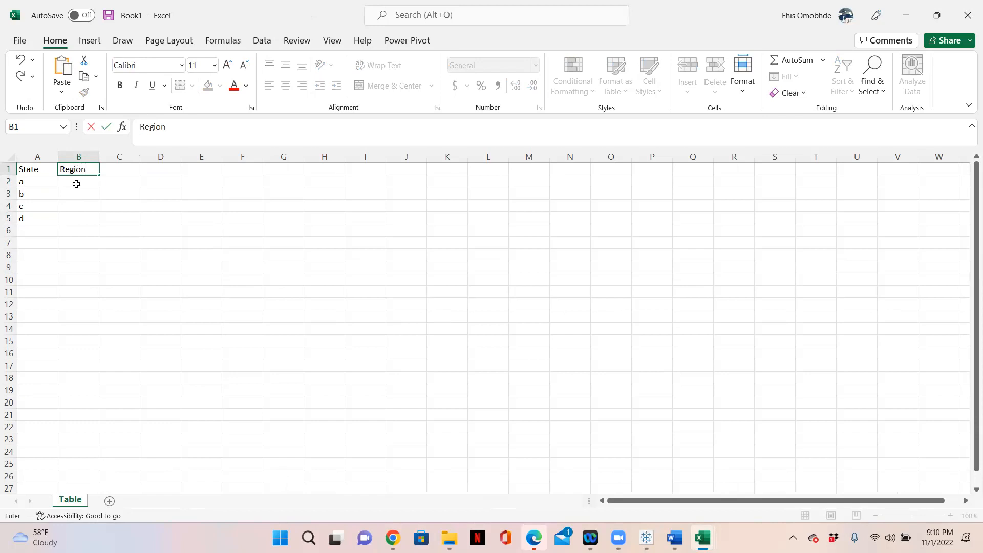
click(78, 184)
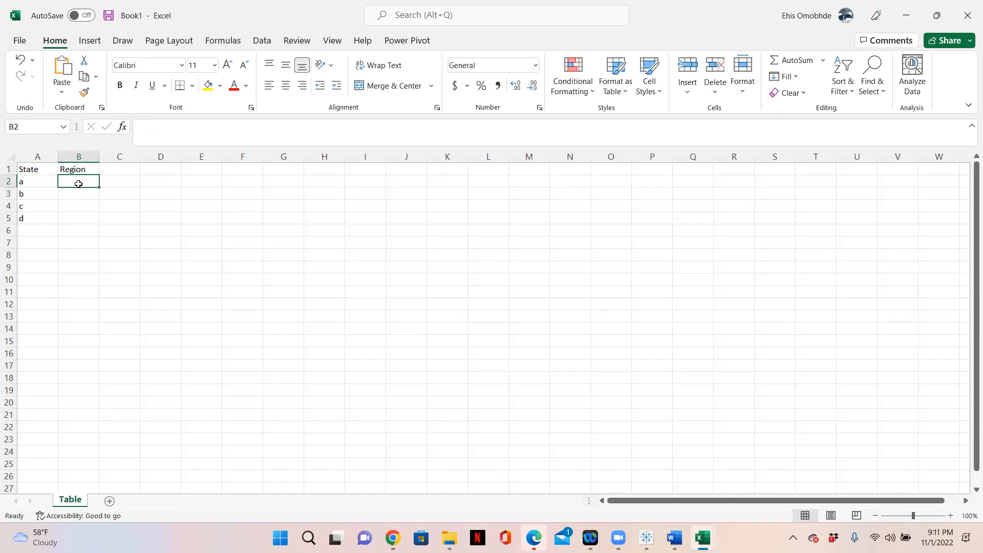
text(w)
key(Return)
text(e)
click(81, 211)
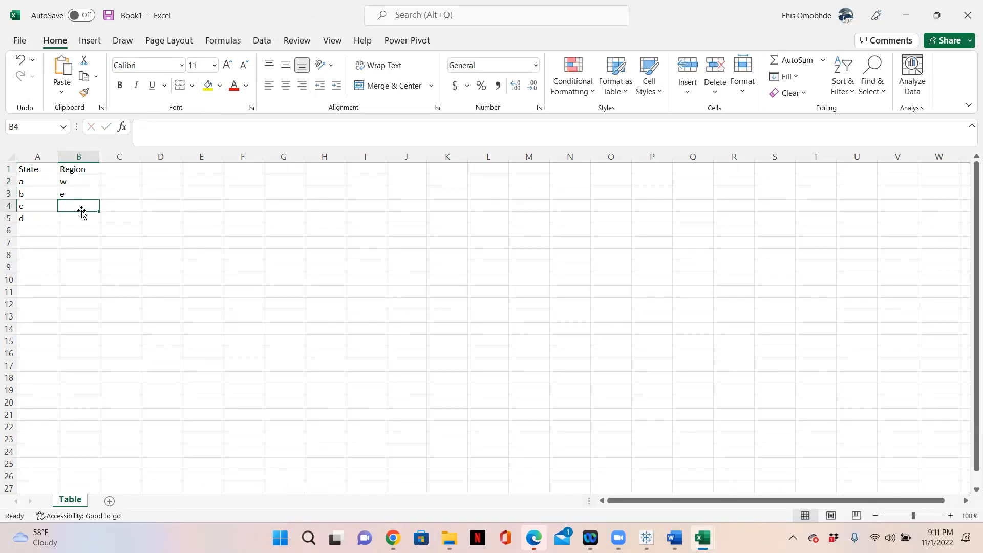
text(g)
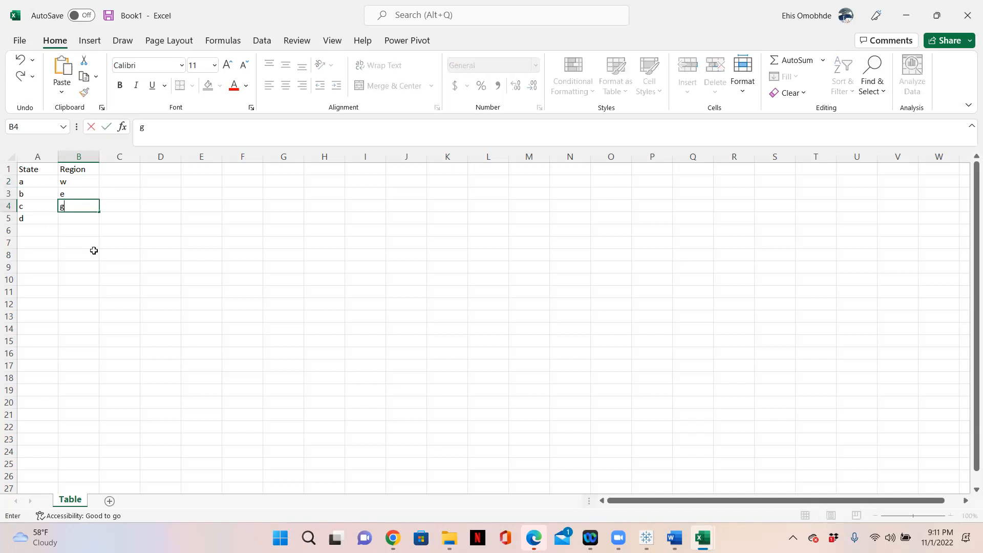
click(81, 221)
text(b)
click(138, 227)
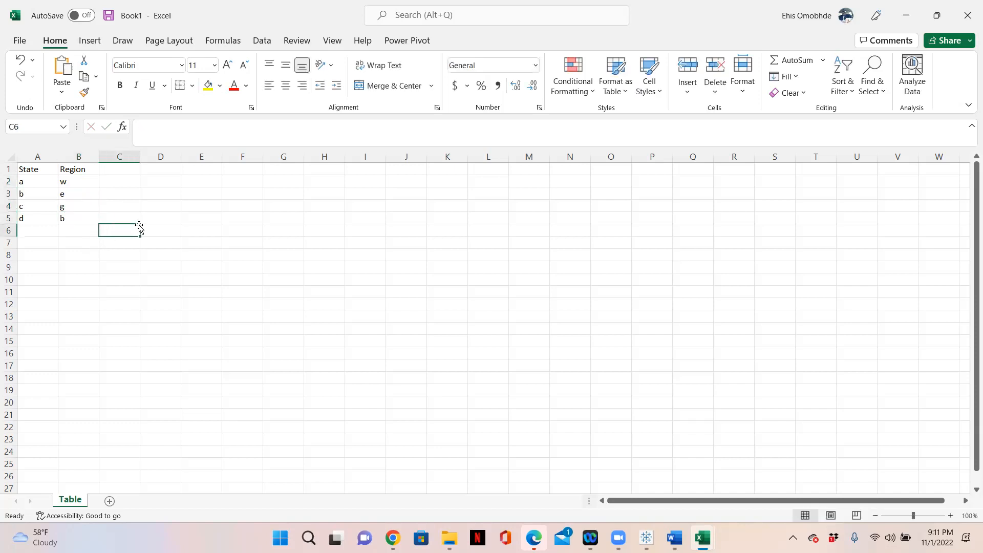
Add a new worksheet to the workbook and rename it "Table 2"
click(110, 502)
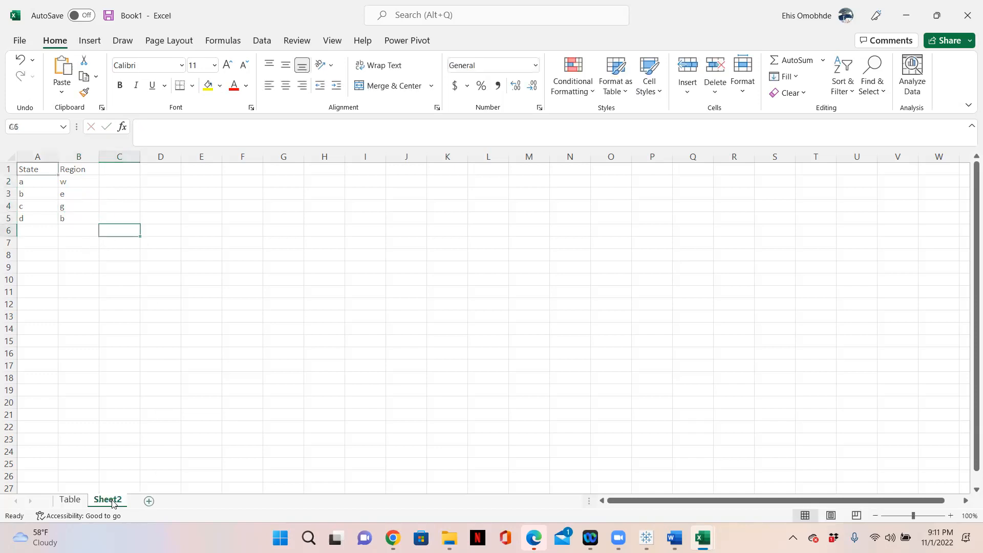
double_click(113, 501)
text(T)
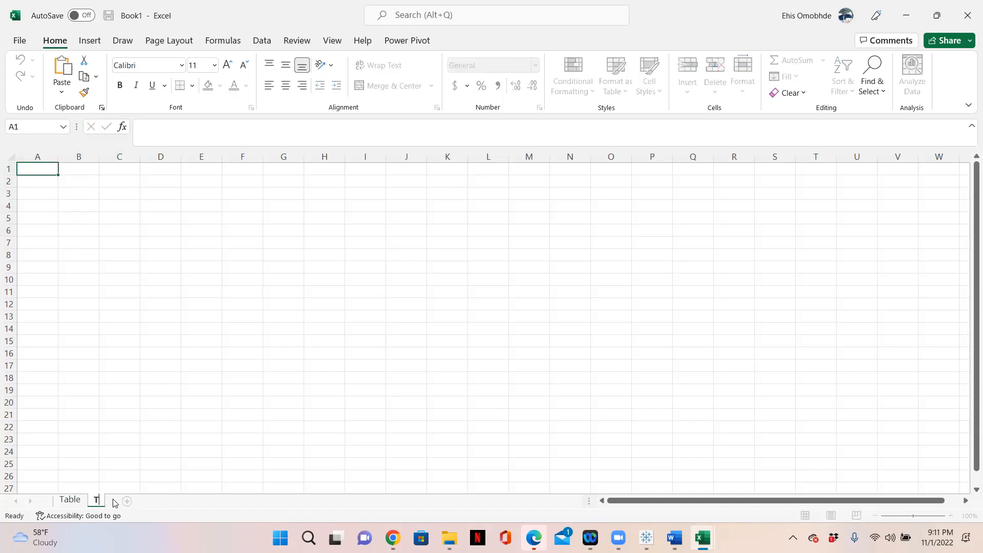
text(able 2)
key(Return)
Using the Table sheet as reference, enter the header "State" in A1 of Table 2 and a, b, c and f in A2 to A5
click(74, 500)
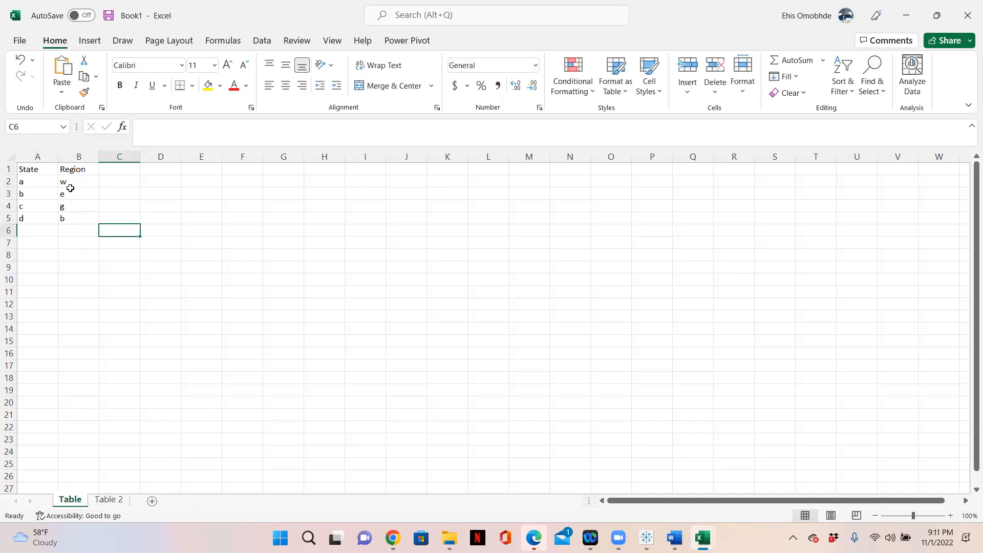
click(98, 500)
text(State)
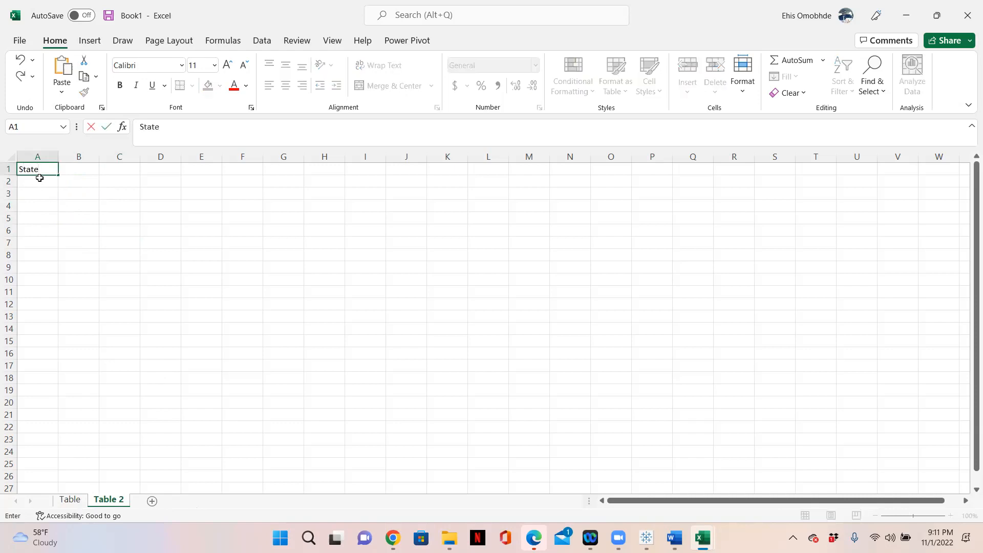
key(Return)
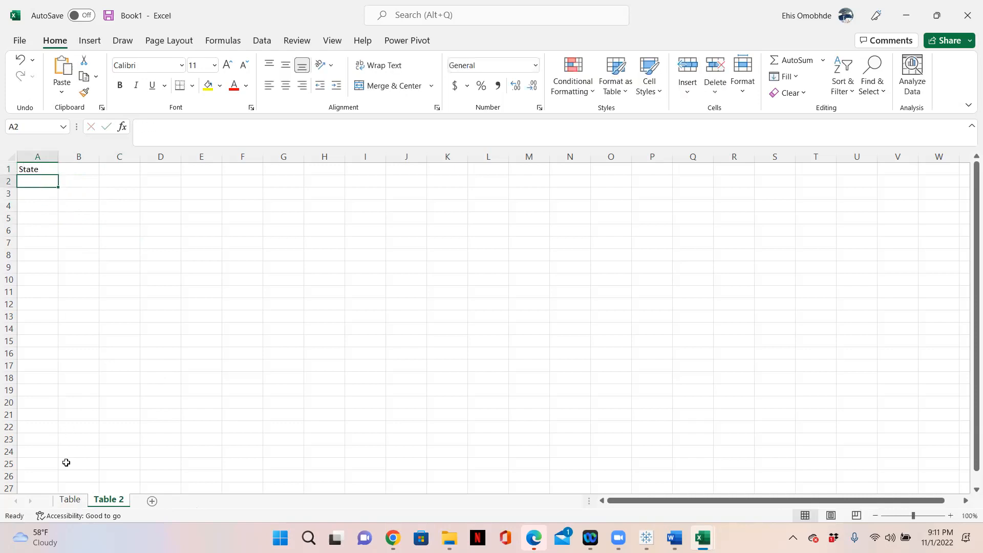
click(70, 500)
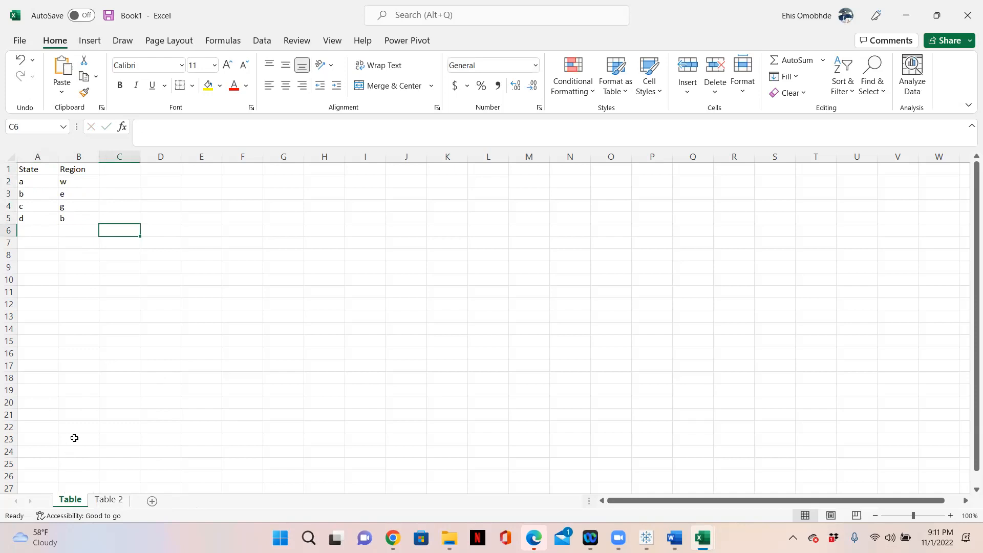
click(98, 500)
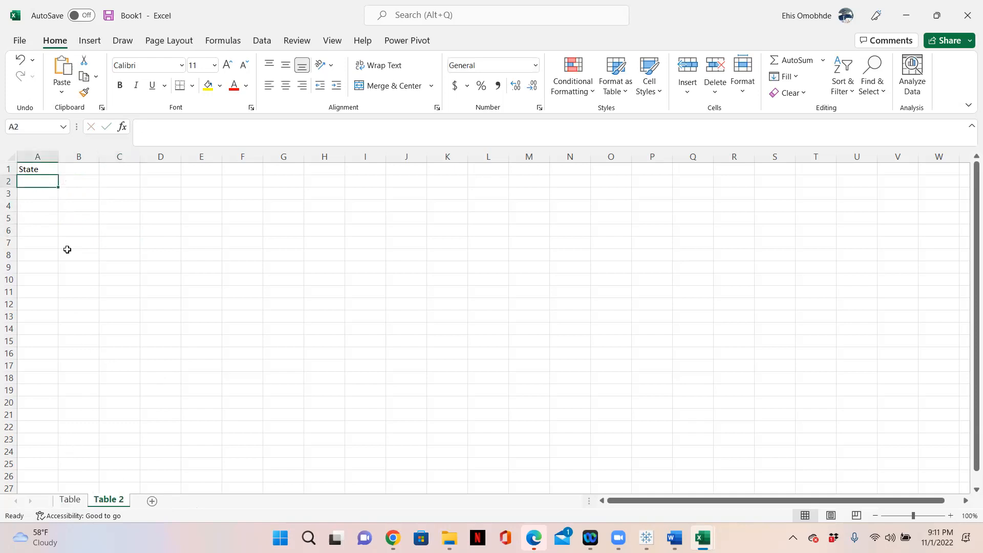
text(a)
click(36, 192)
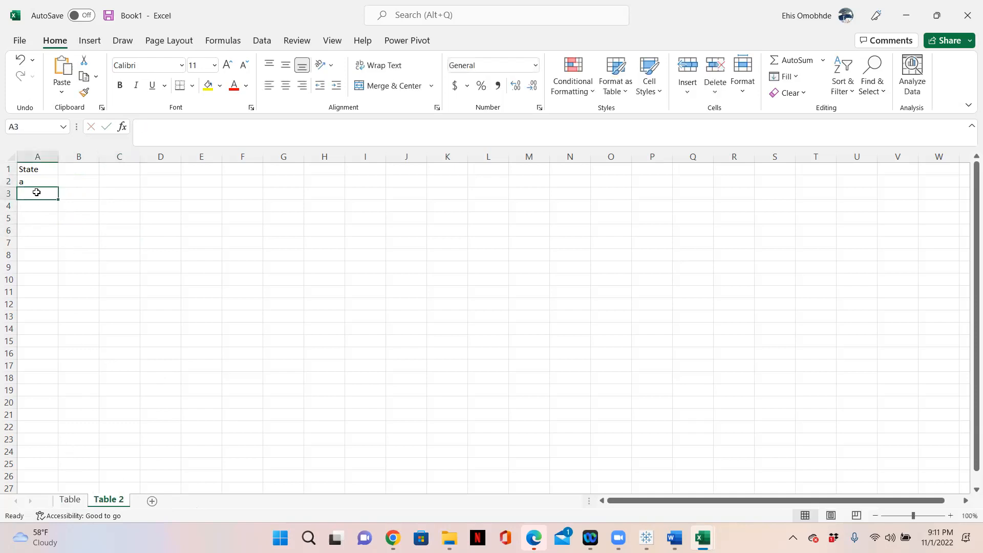
text(b)
click(40, 205)
text(c)
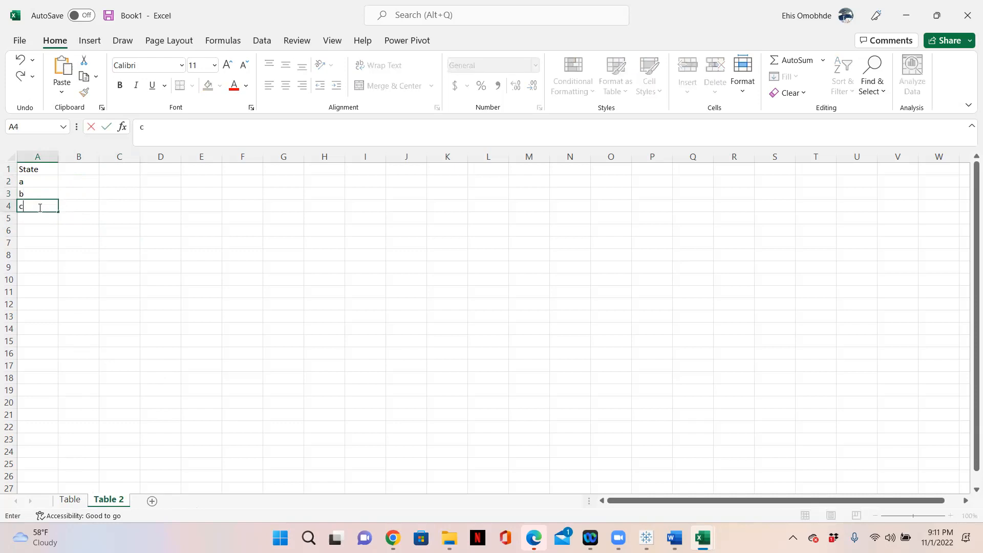
click(39, 222)
text(f)
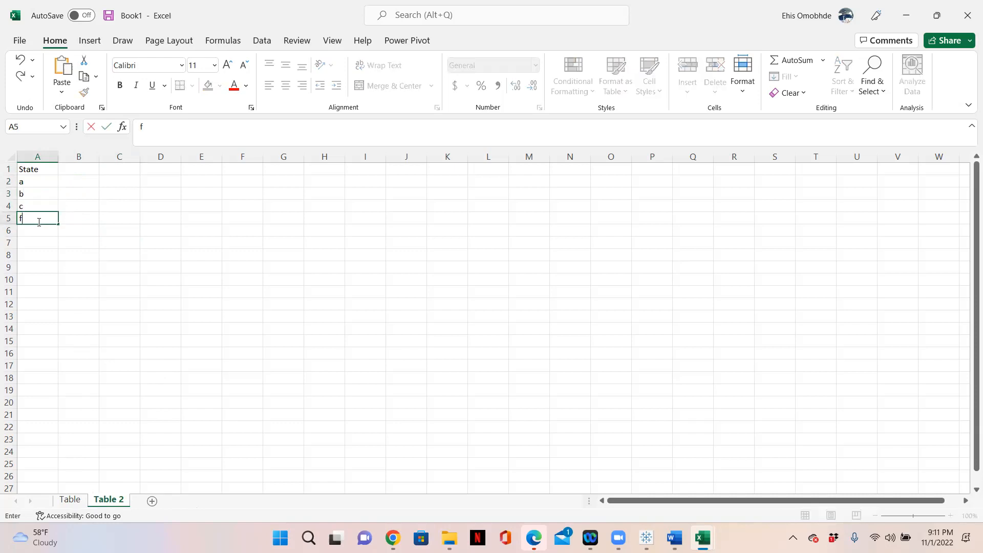
Enter the header "Sale" in cell B1 of Table 2 and the values 12, 14, 15 and 12 in B2 to B5
click(78, 171)
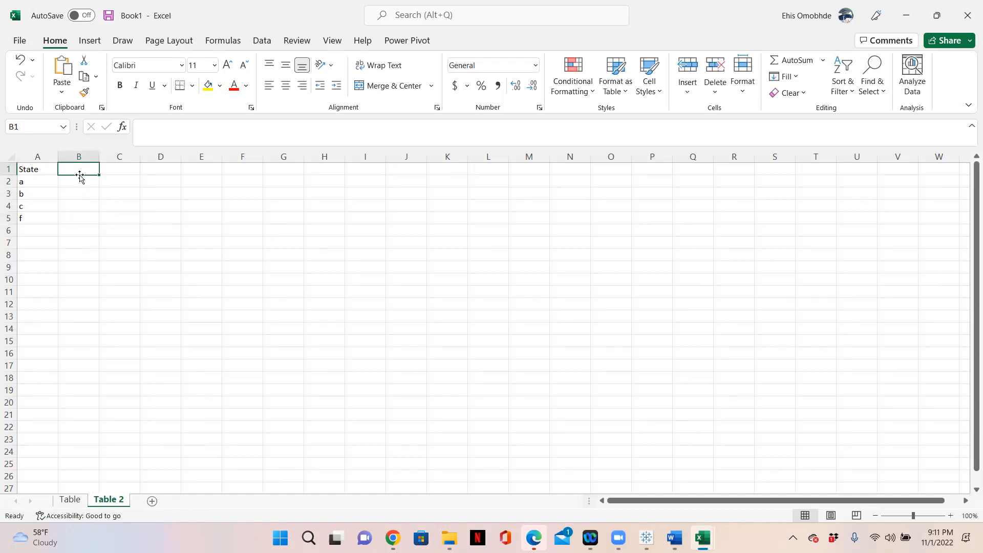
text(Sale)
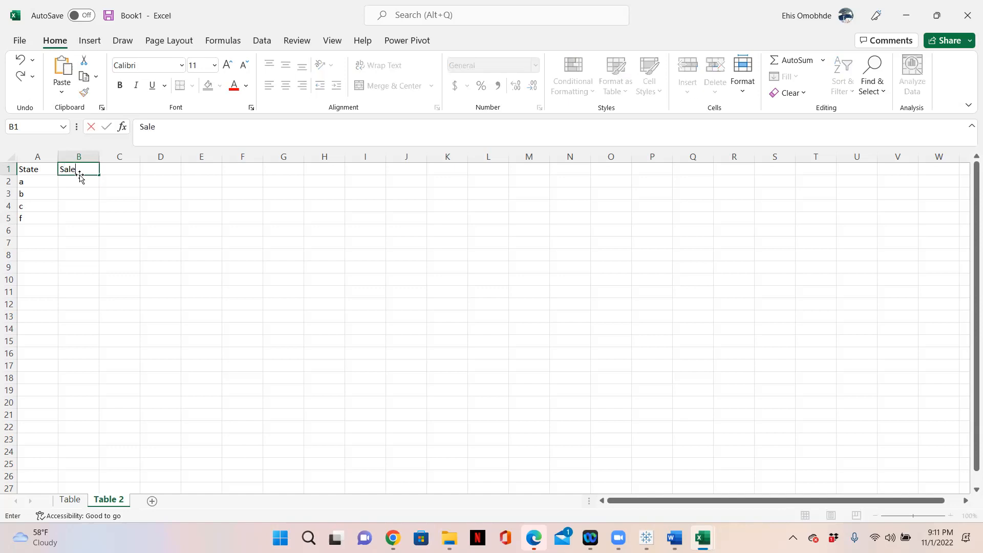
click(81, 183)
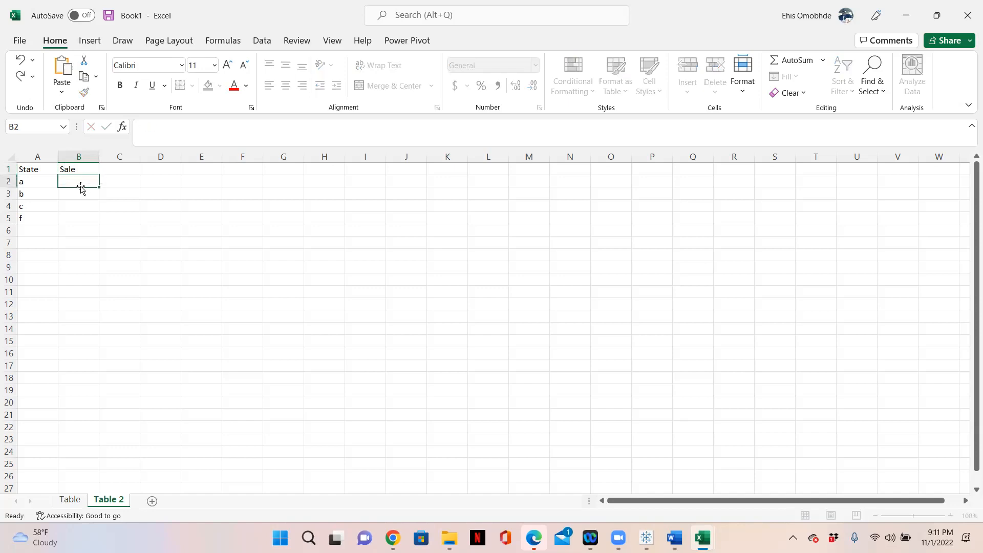
text(12)
click(78, 196)
text(14)
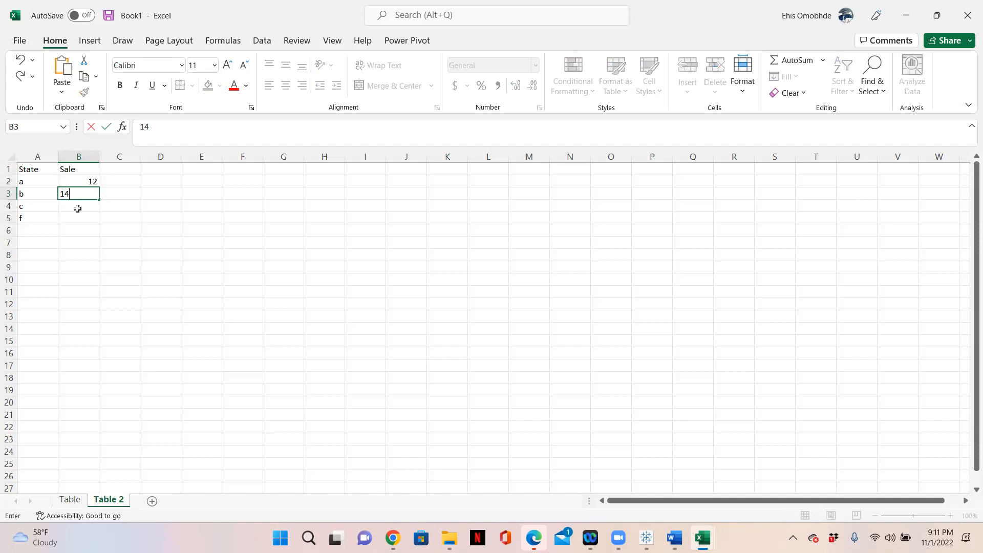
click(77, 206)
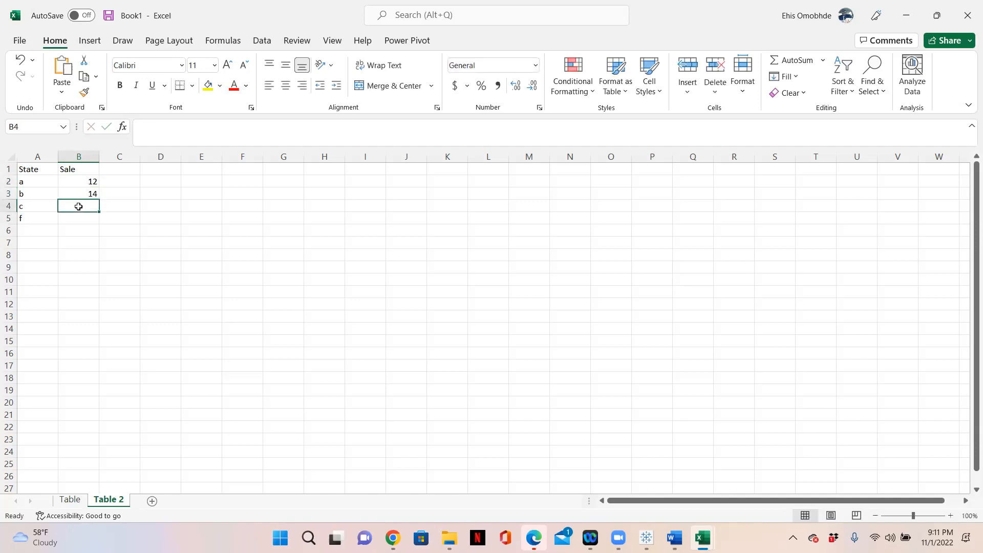
text(15)
click(80, 218)
text(12)
click(188, 219)
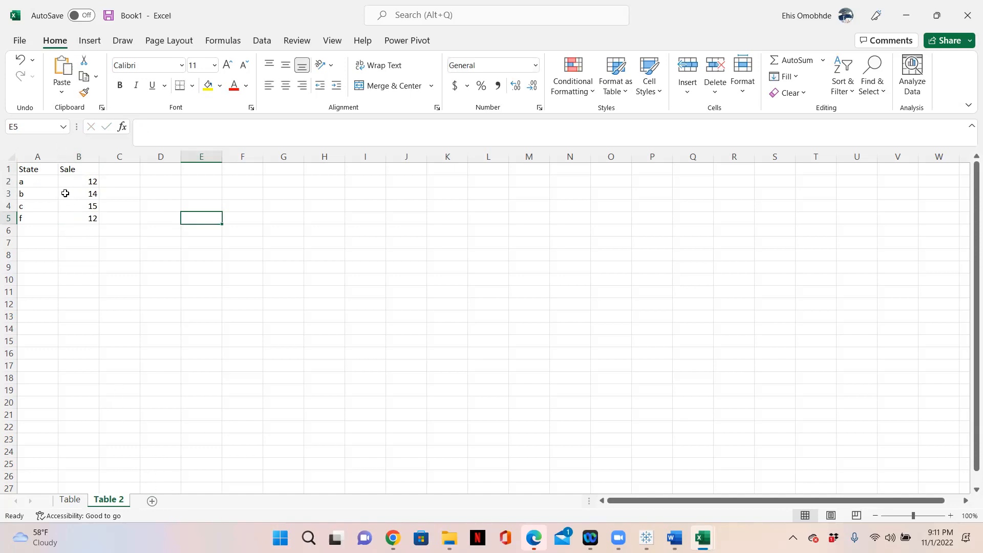
Compare the State columns and remaining fields of the Table and Table 2 sheets to see which values match
click(73, 501)
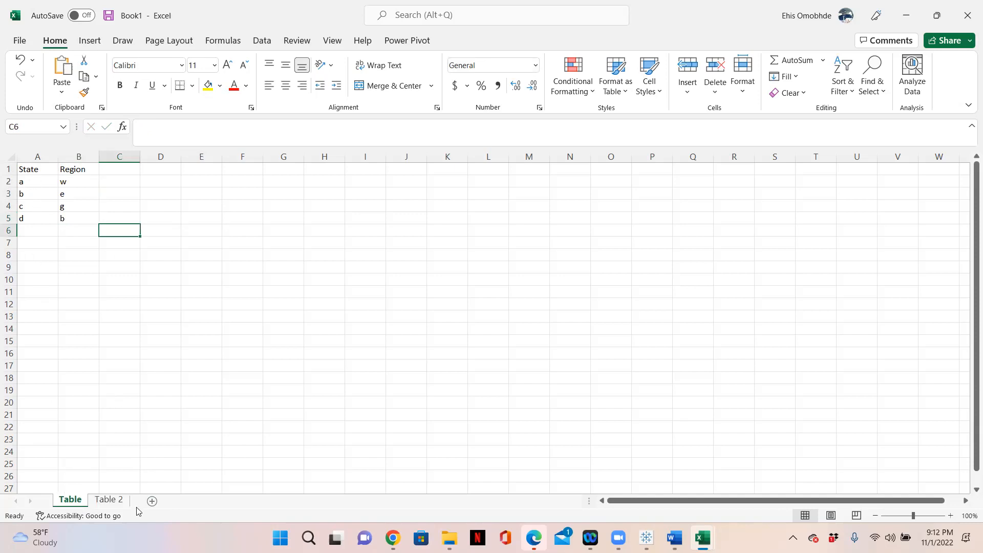
click(108, 503)
click(78, 502)
click(106, 502)
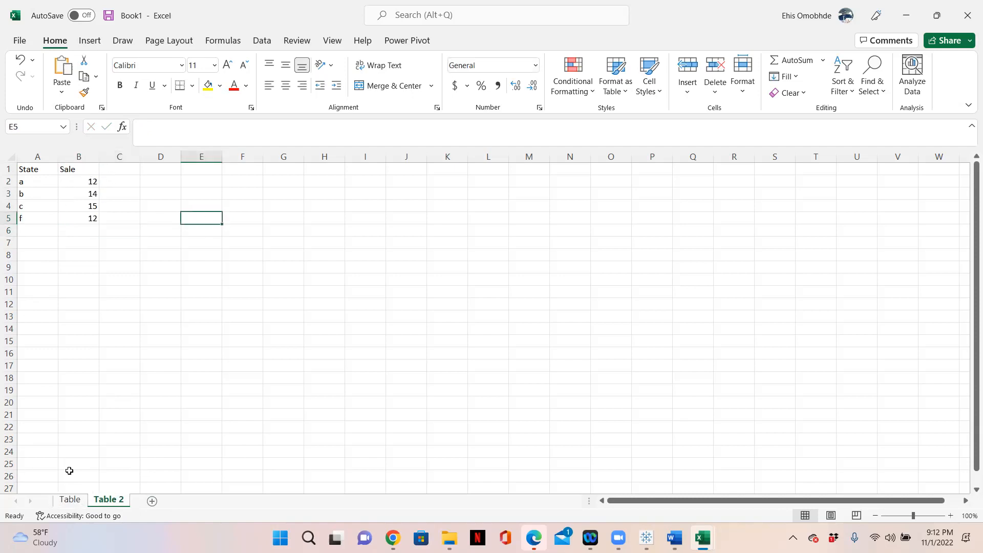
click(70, 504)
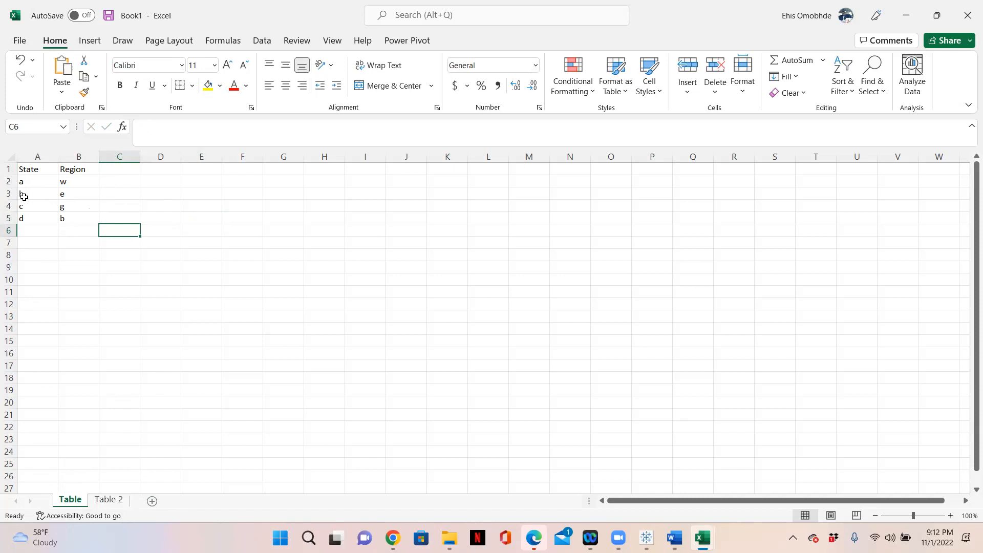
click(109, 500)
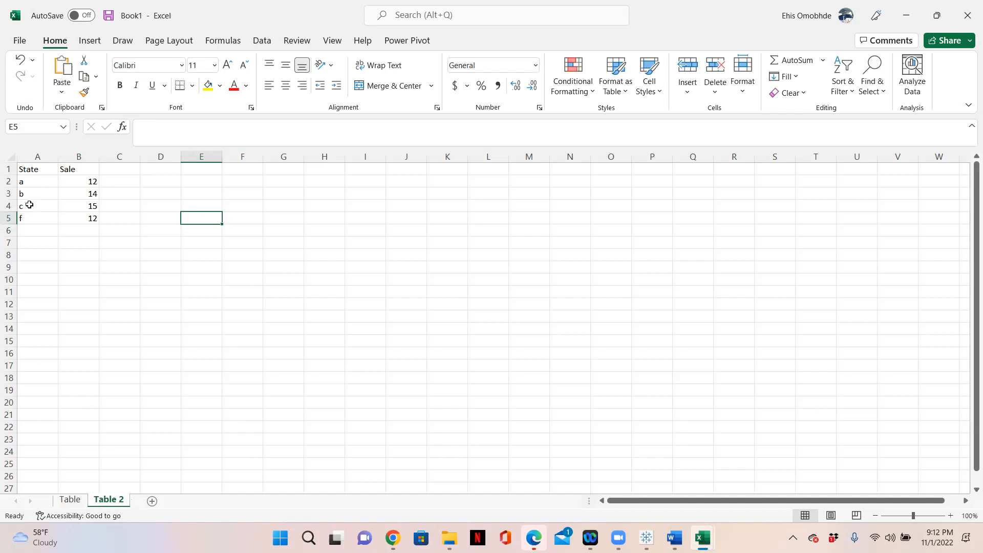
click(70, 500)
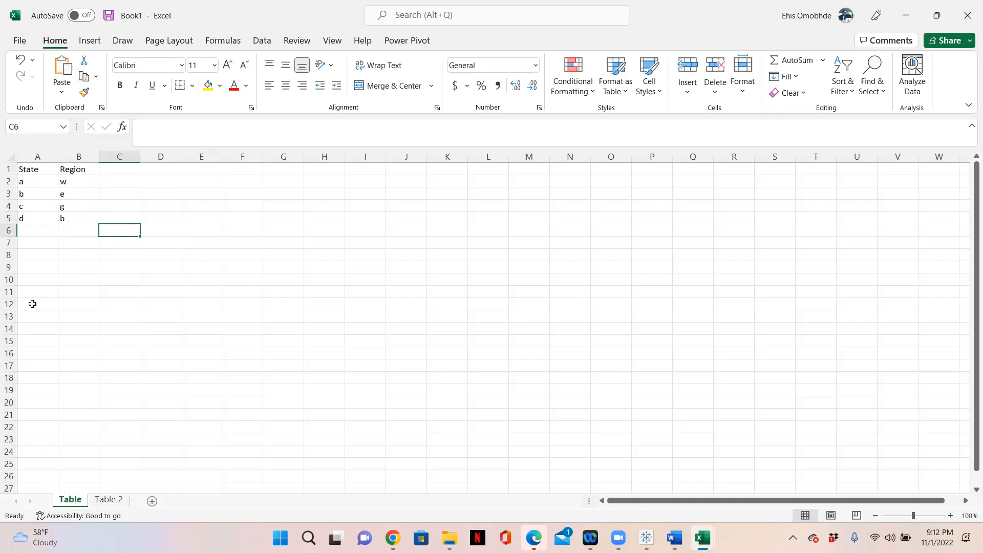
click(112, 502)
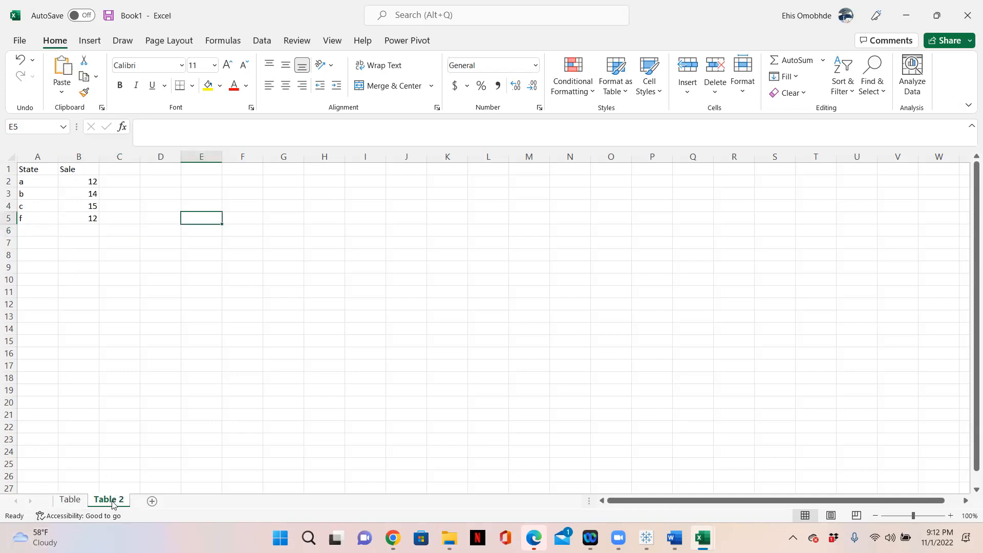
click(71, 500)
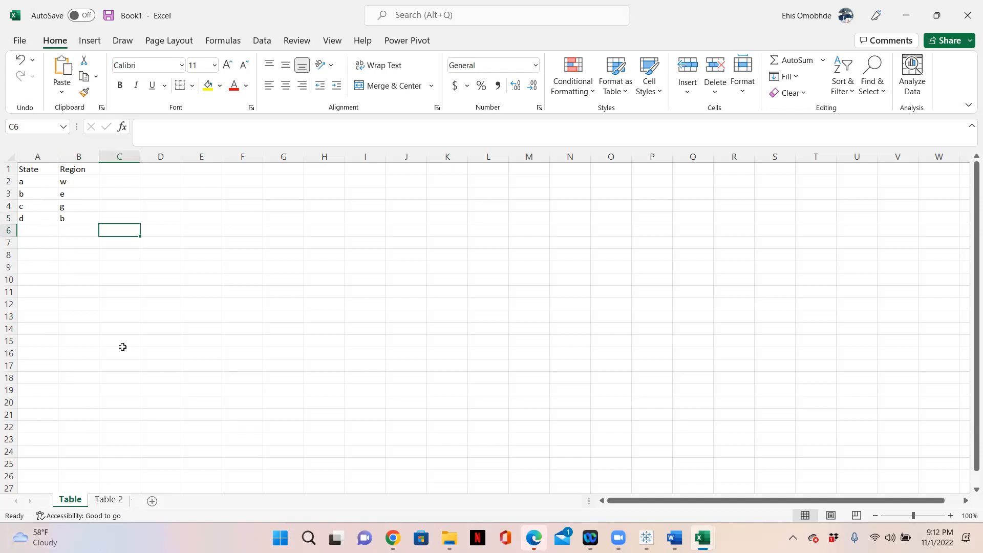
Save the two-sheet workbook to the Desktop under the file name Testfile as an Excel Workbook
click(20, 41)
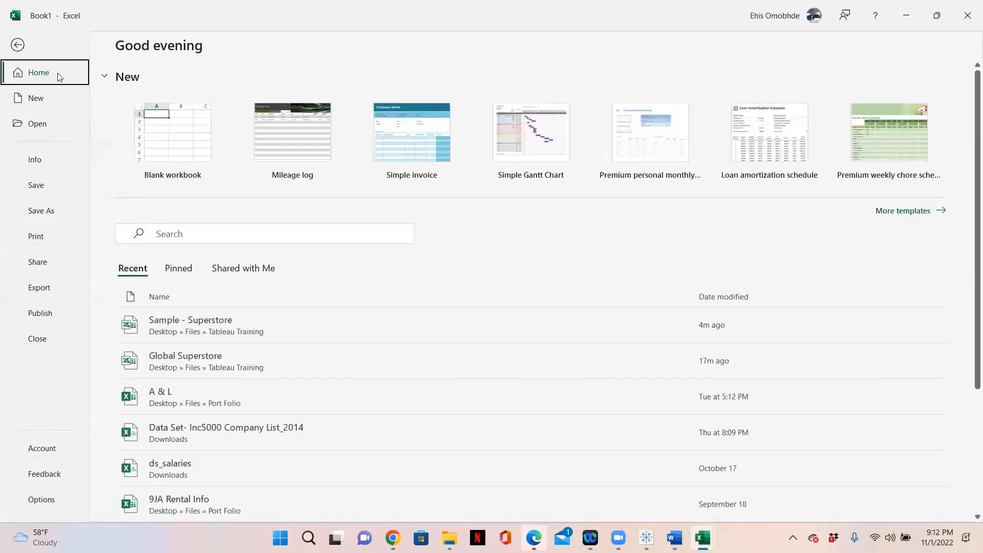
click(40, 211)
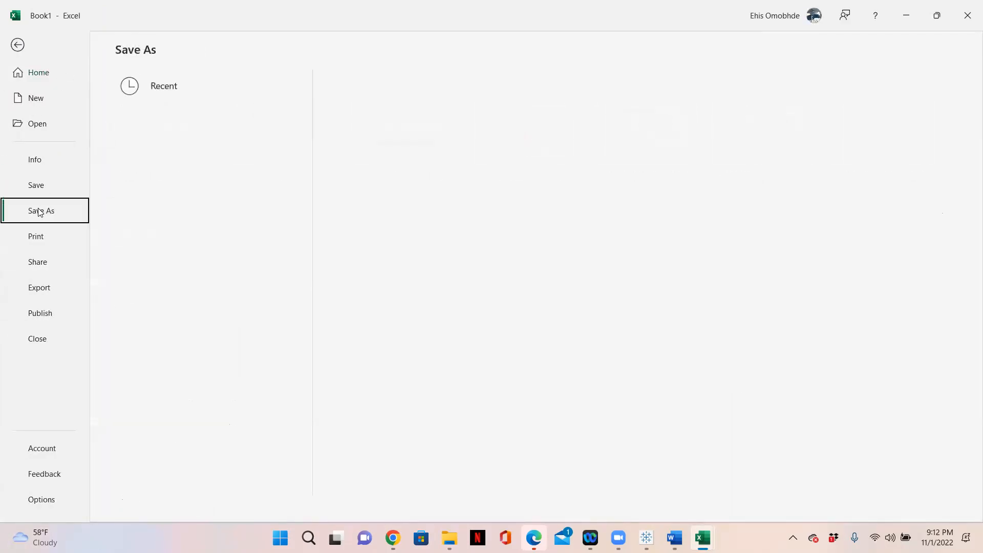
click(165, 264)
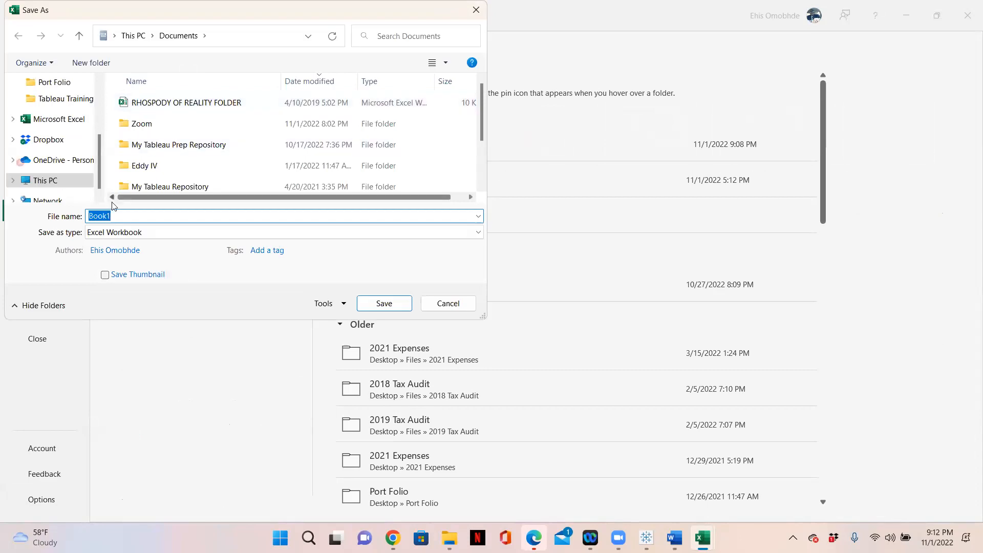
text(Testfile)
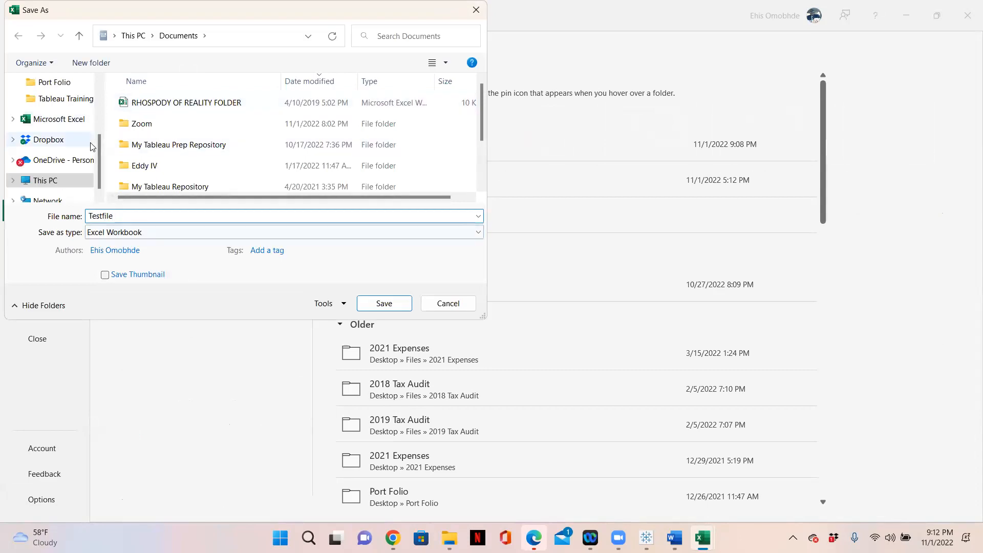
scroll(51, 138, up, 3)
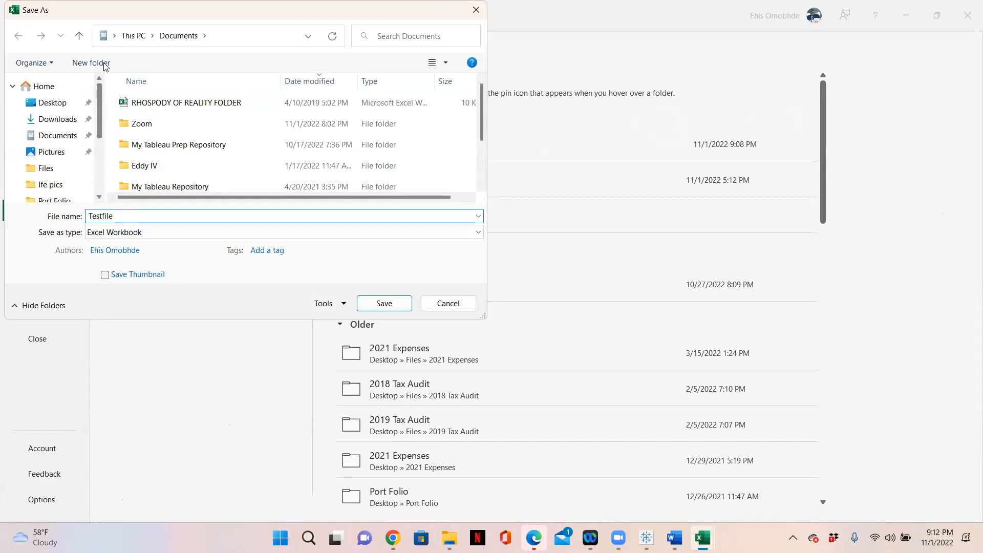
click(71, 107)
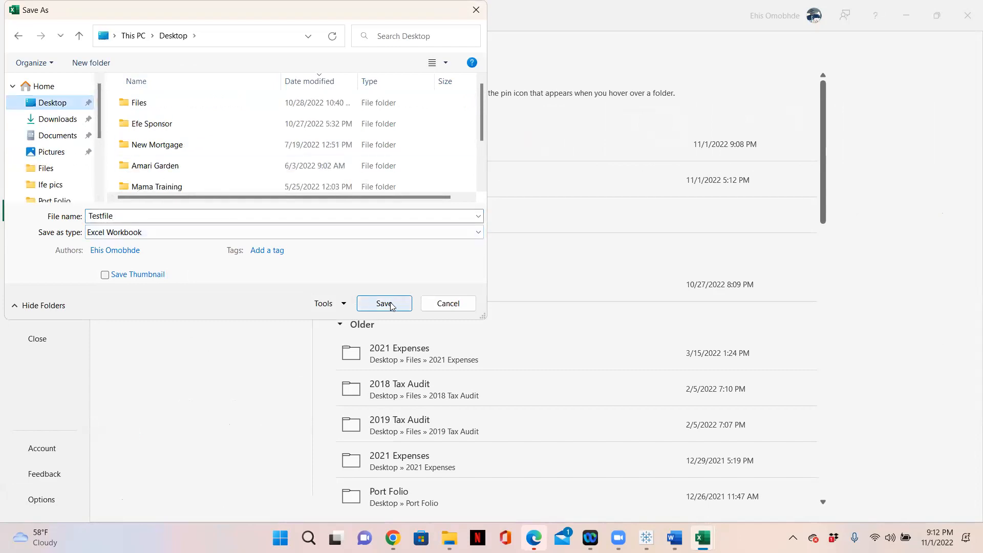
click(384, 304)
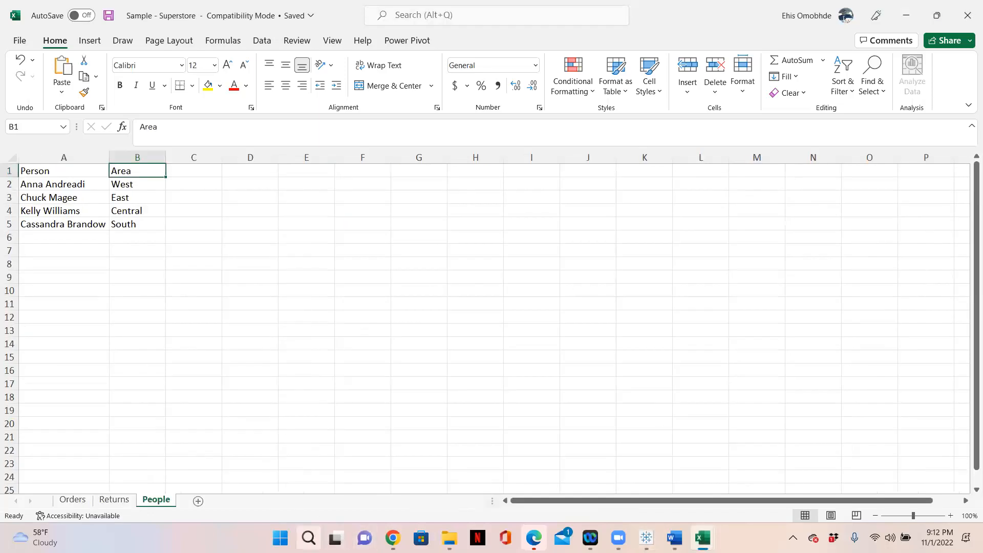
Find Tableau Public 2022.3 through the system search and launch a new instance of it
key(super+s)
text(tabel)
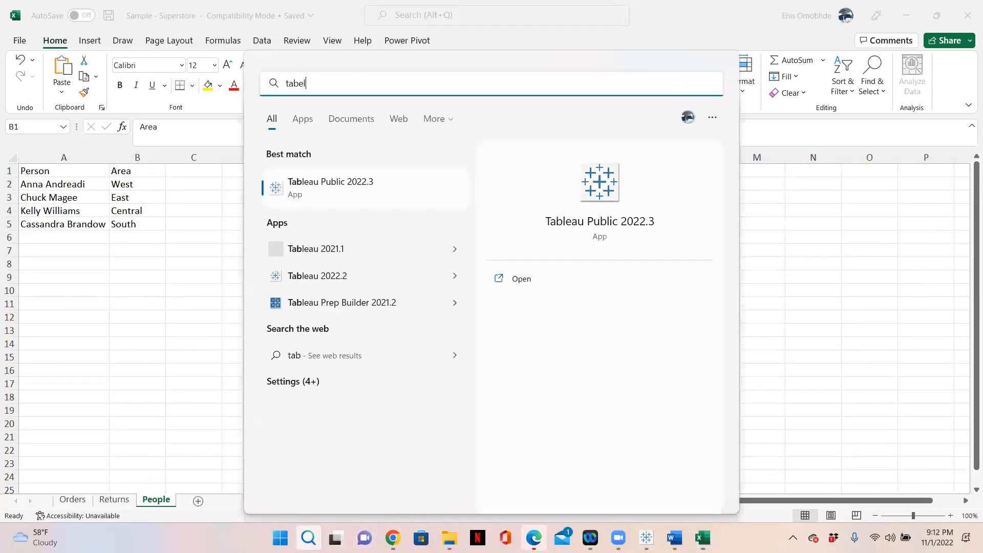
key(BackSpace)
key(BackSpace)
click(320, 196)
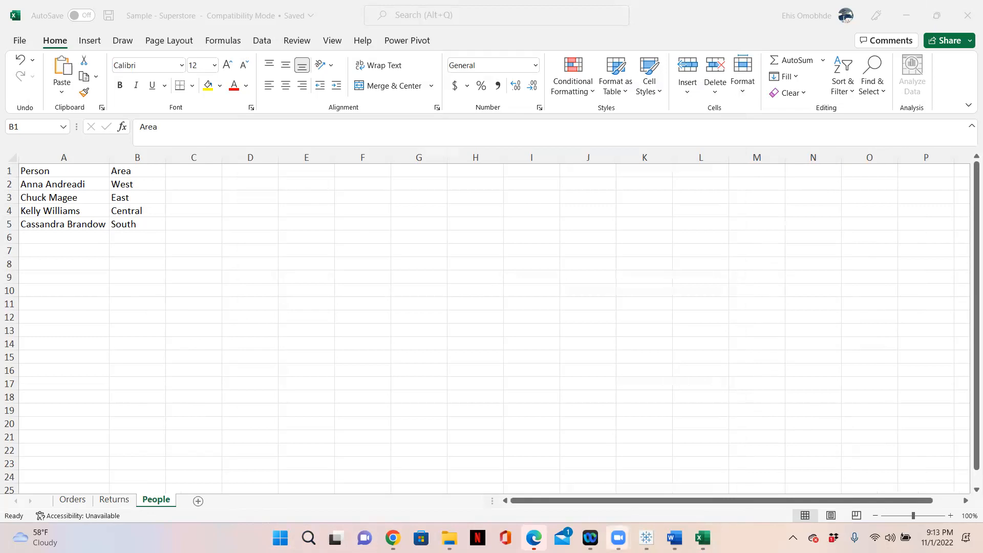
mouse_move(647, 538)
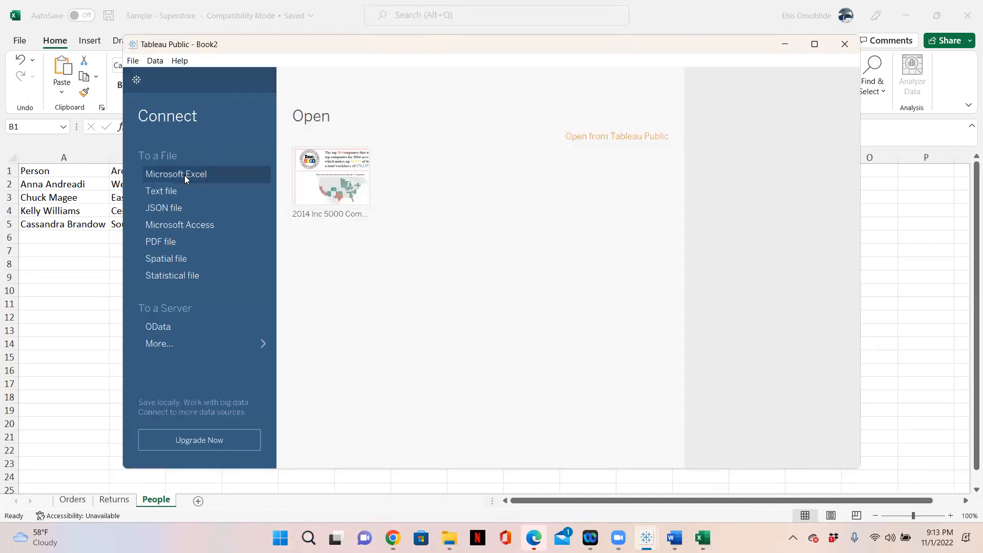
Connect to the Microsoft Excel file Testfile on the Desktop and maximize the Tableau window
click(183, 175)
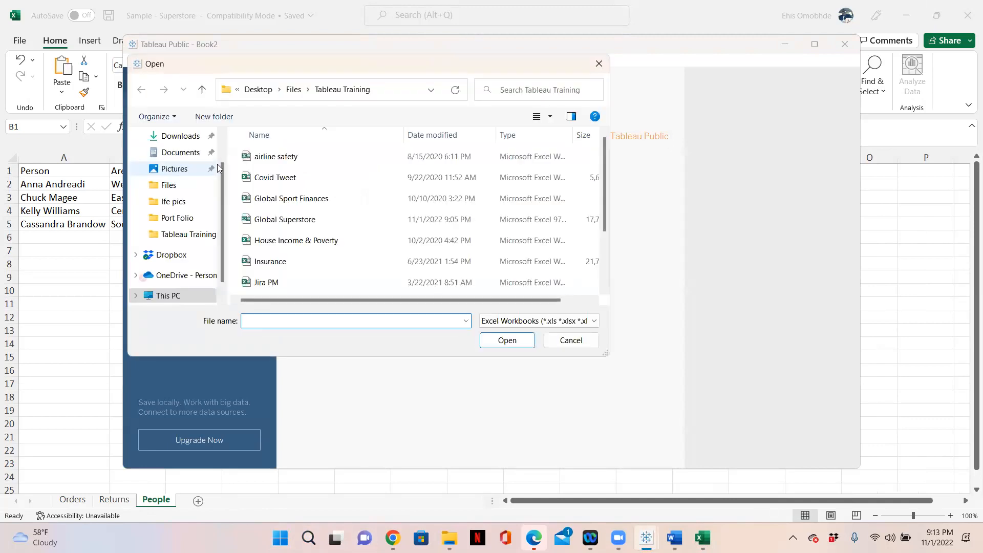
drag(222, 177, 220, 134)
click(175, 156)
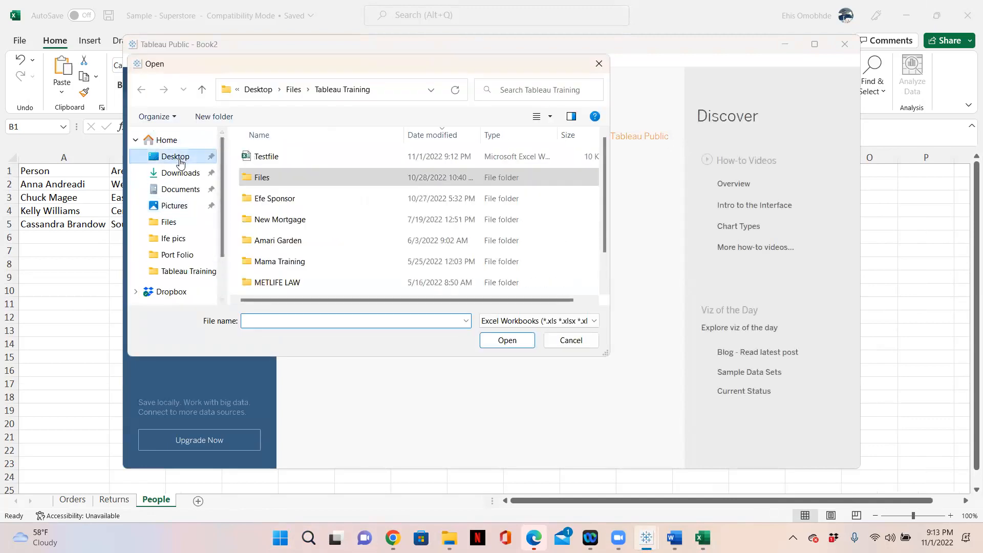
click(287, 158)
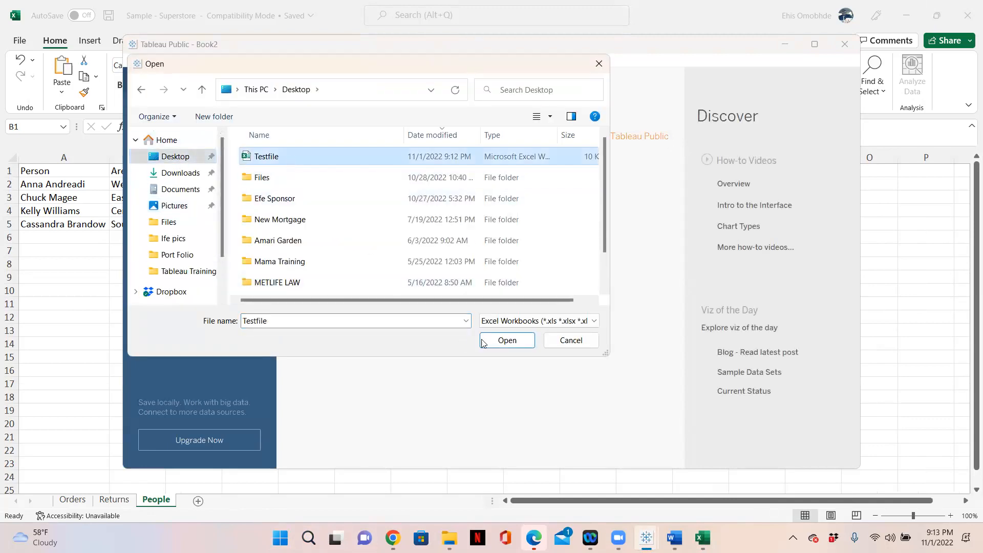
click(504, 348)
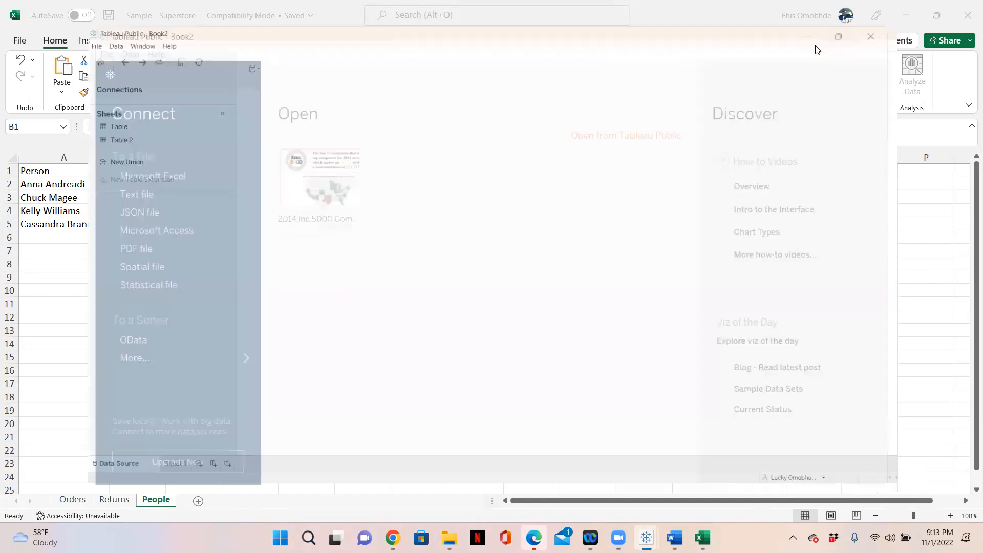
click(815, 45)
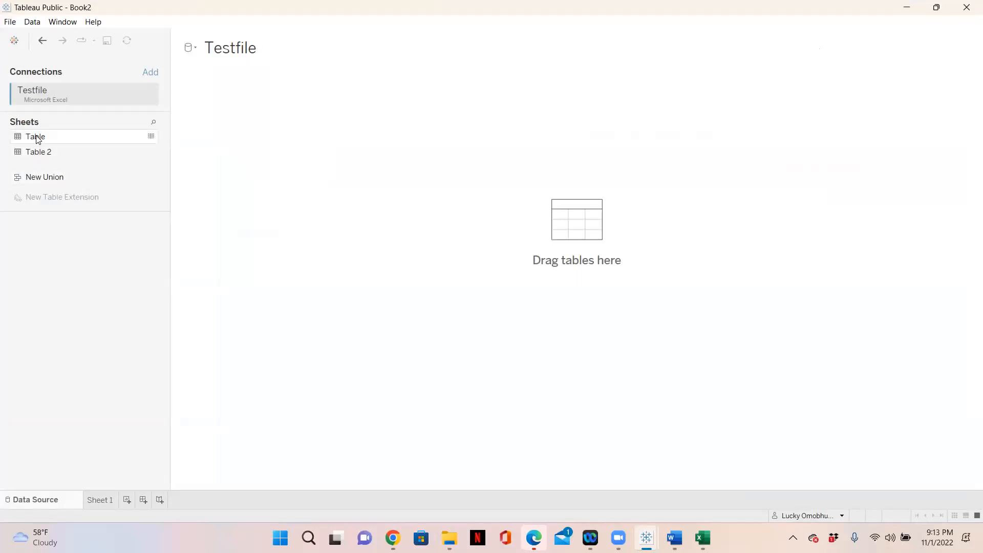
Add the Table sheet to the data source and place State and Region on the rows of Sheet 1
drag(33, 138, 219, 115)
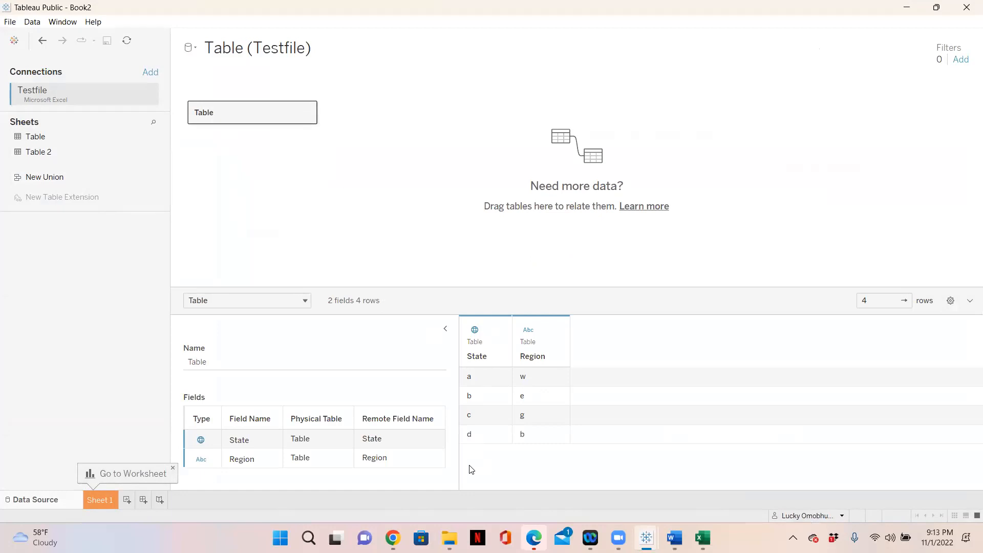
click(106, 500)
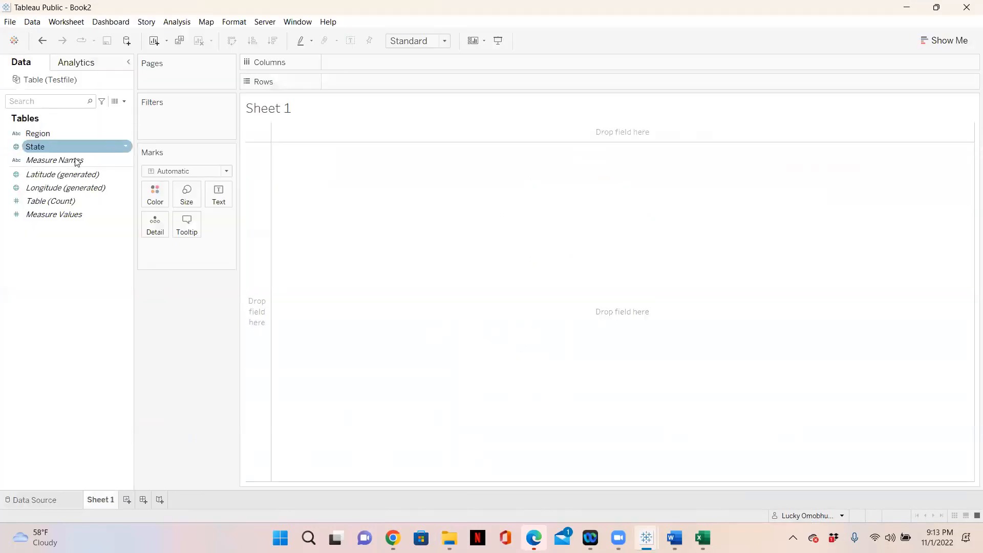
drag(35, 136, 329, 81)
drag(53, 133, 453, 82)
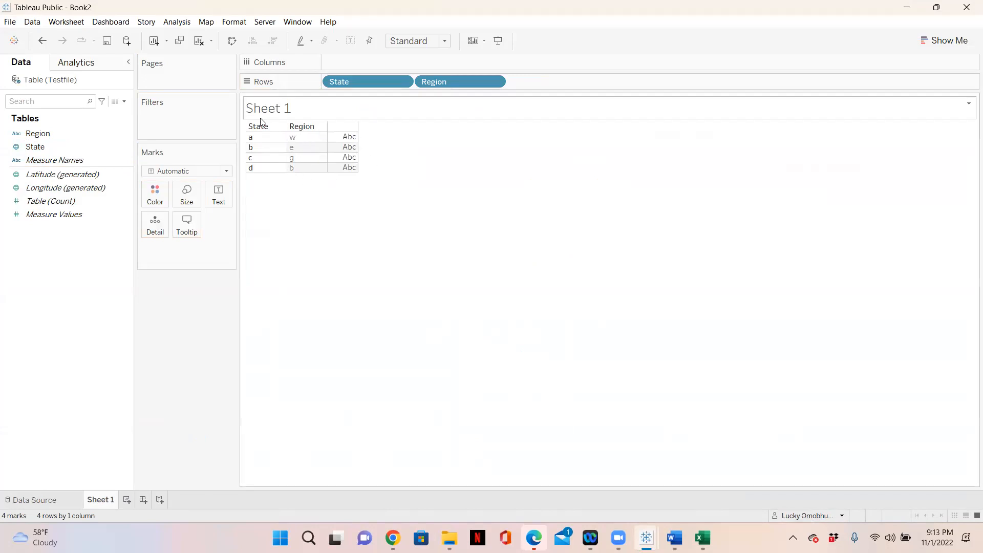
In the data source, open Table's join canvas, add Table 2 as an inner join and review the join clause on State
click(49, 500)
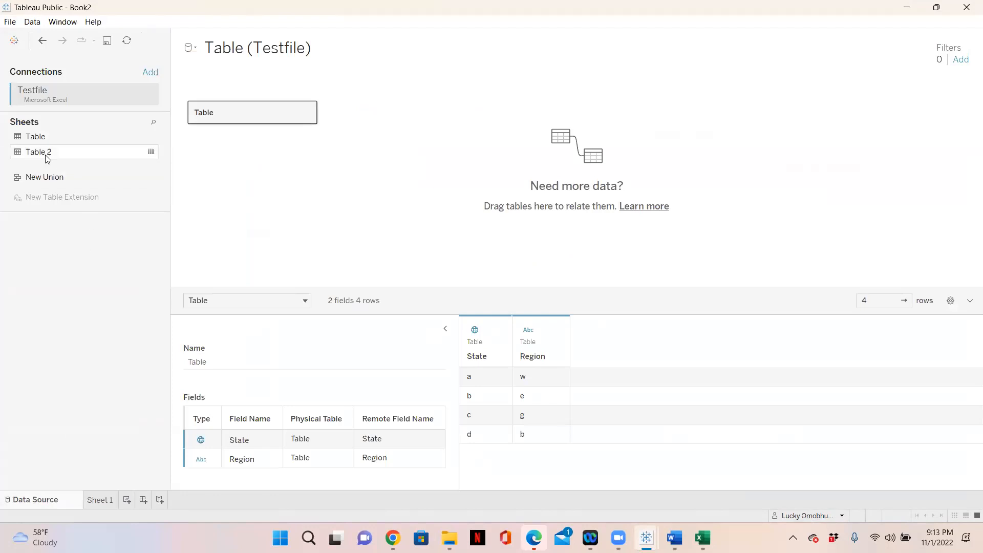
click(309, 113)
click(343, 119)
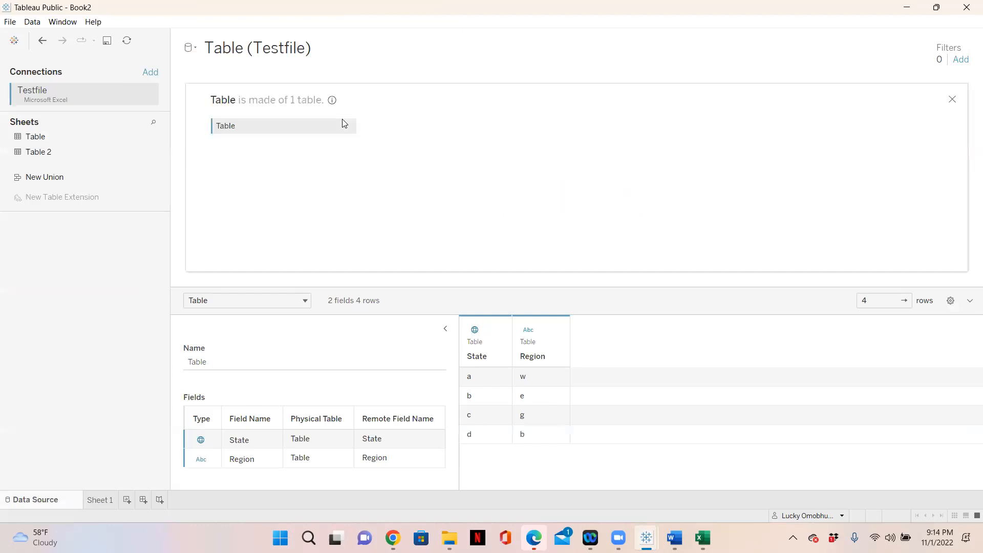
drag(41, 154, 405, 136)
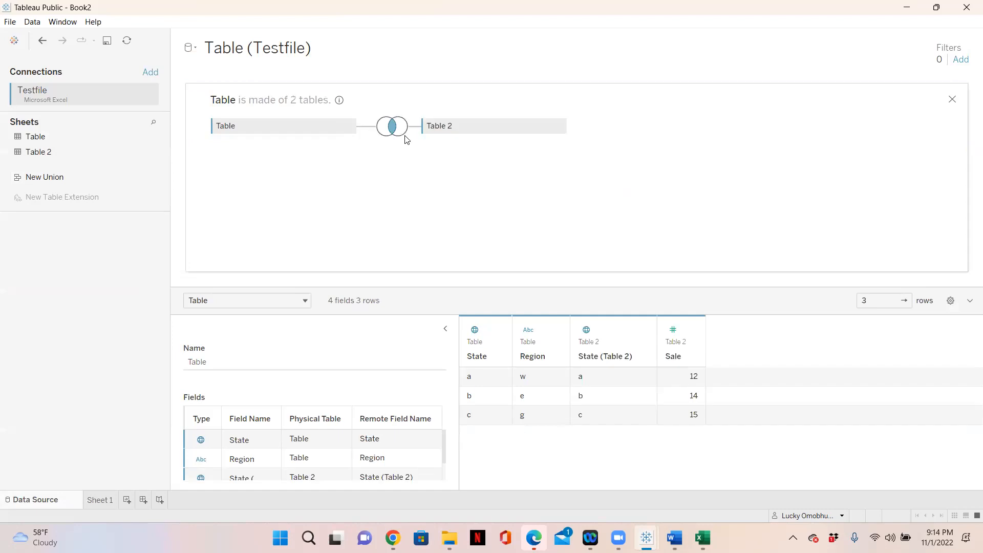
click(392, 126)
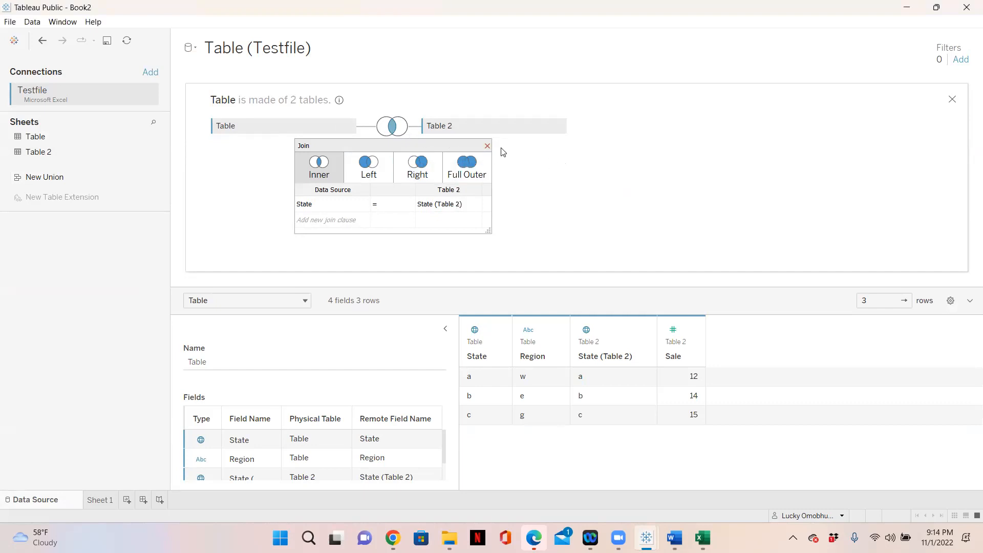
click(488, 146)
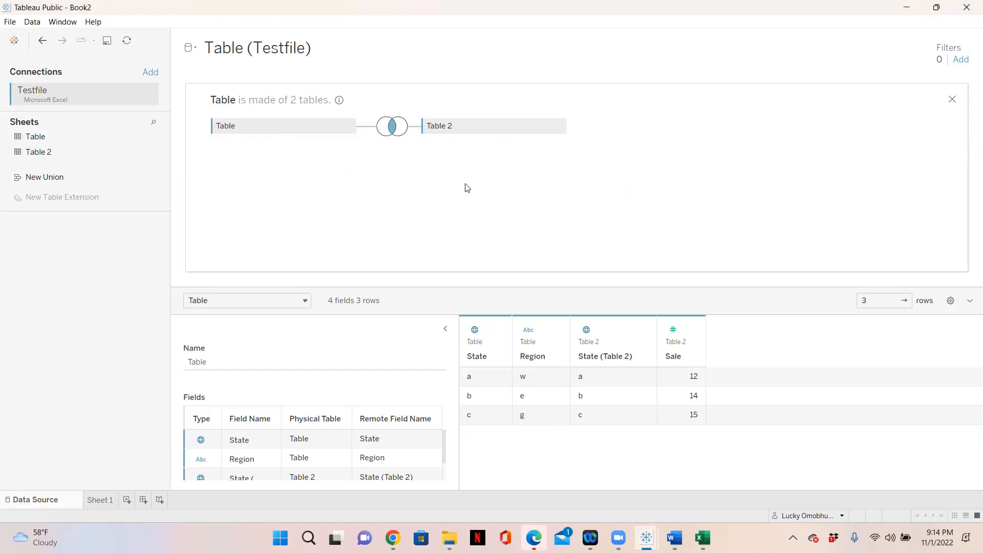
Compare the State and Region rows in Tableau's Sheet 1 with the Table sheet of Testfile in Excel
click(101, 501)
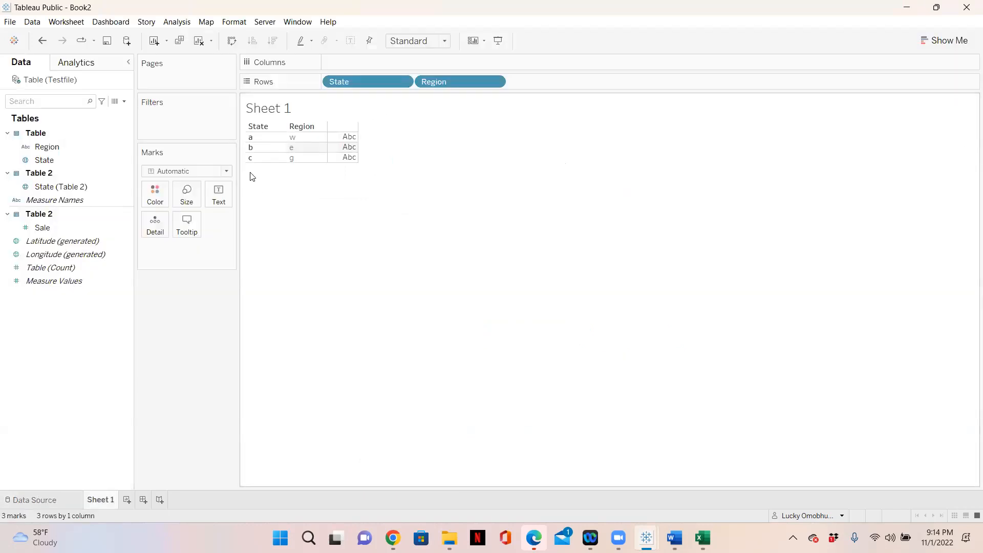
click(702, 538)
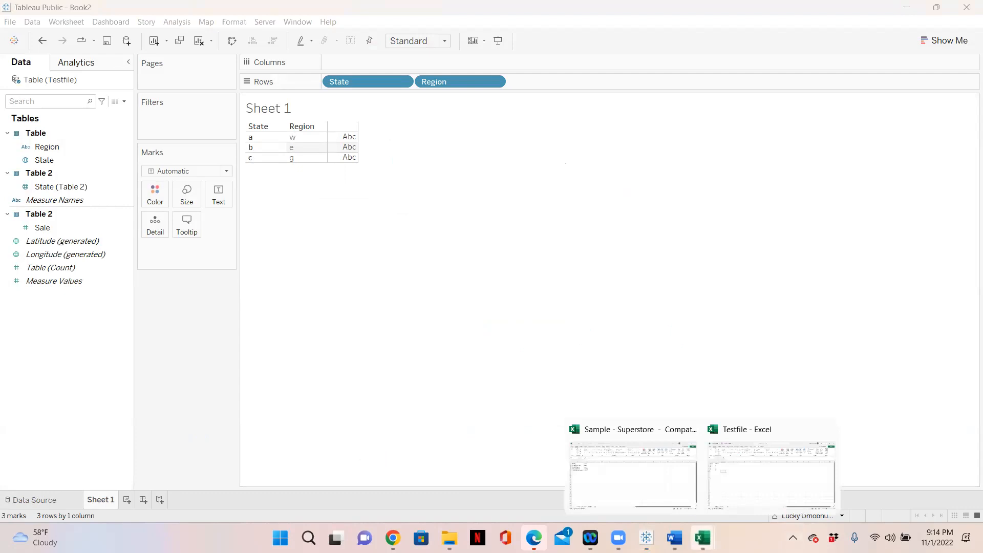
click(635, 481)
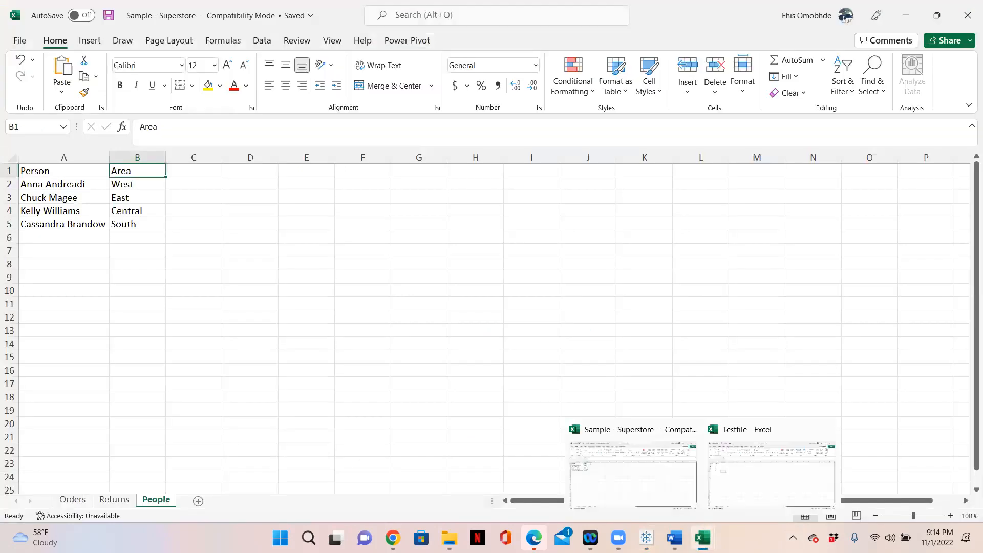
click(761, 483)
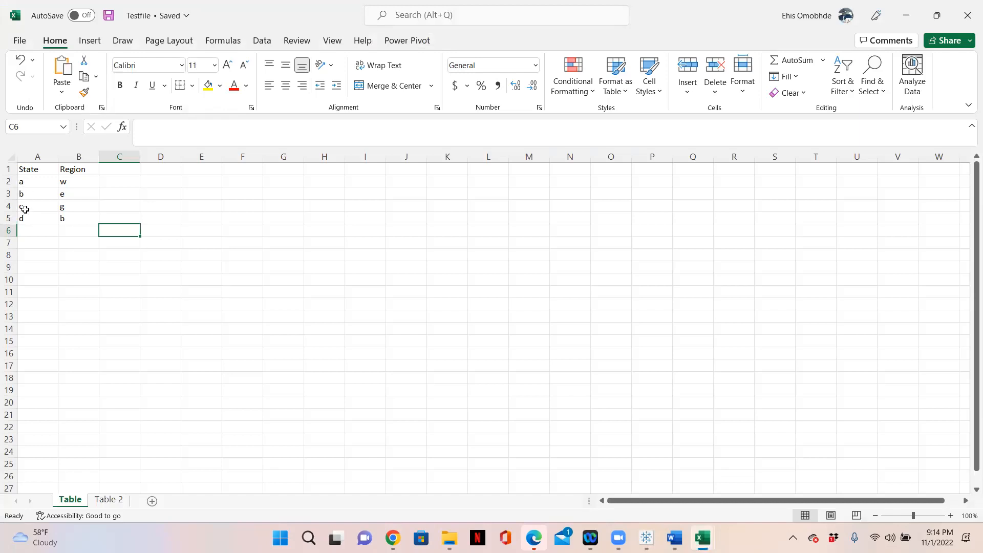
click(647, 538)
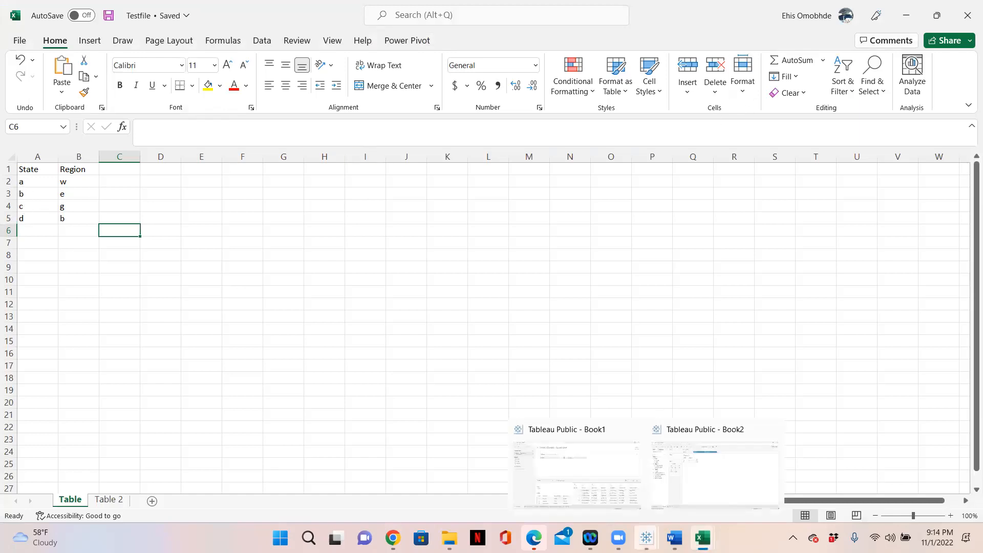
click(701, 496)
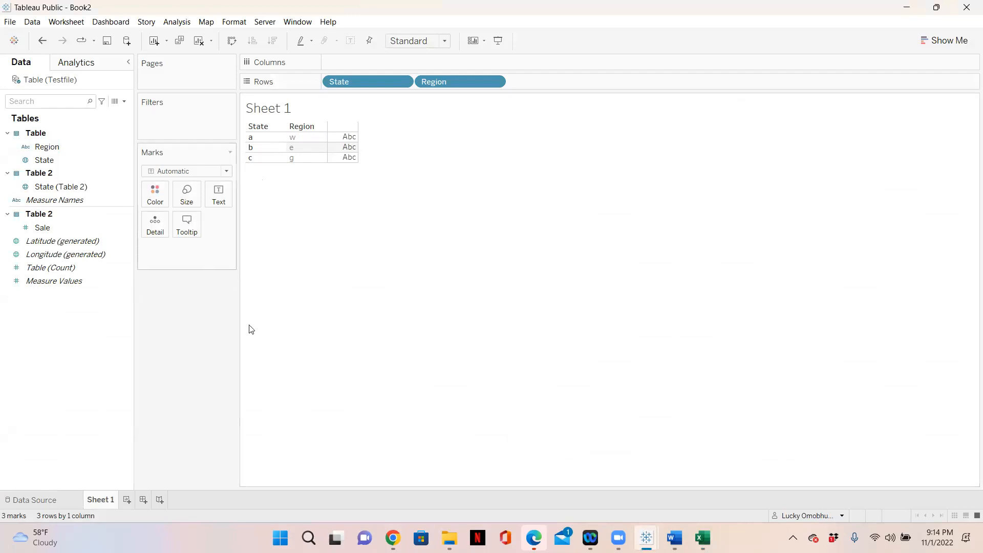
Switch to Testfile in Excel and compare the rows for states a, b and c across the Table and Table 2 sheets
mouse_move(675, 538)
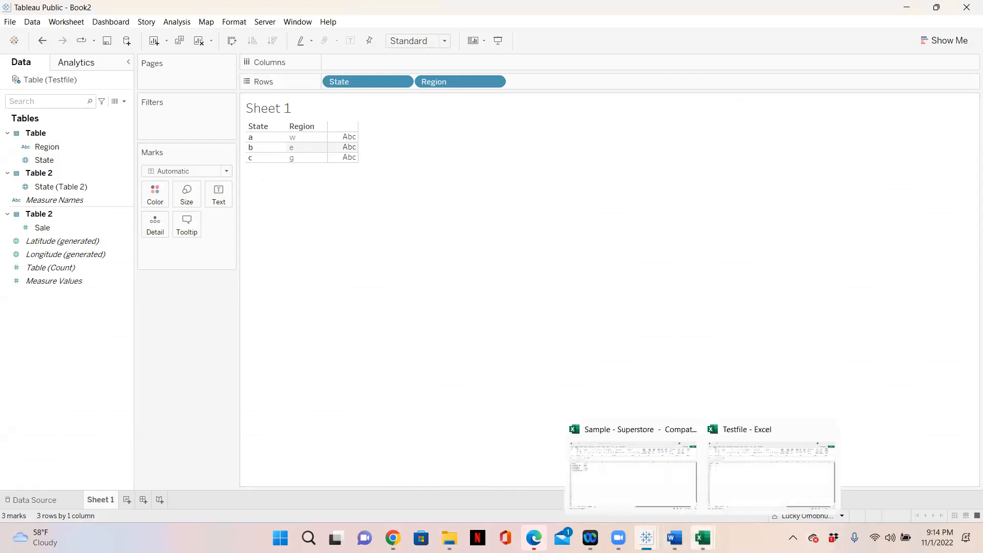
click(739, 487)
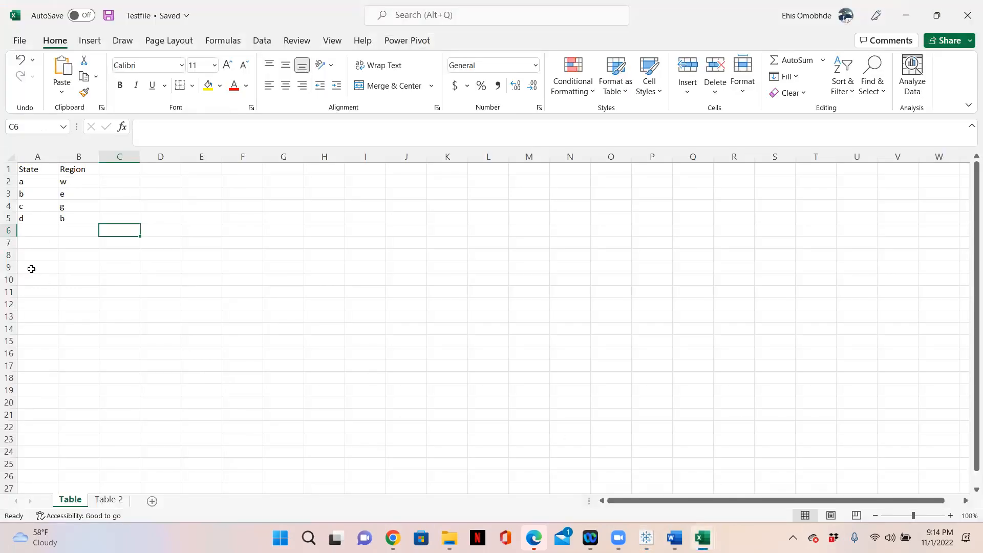
click(9, 182)
click(9, 194)
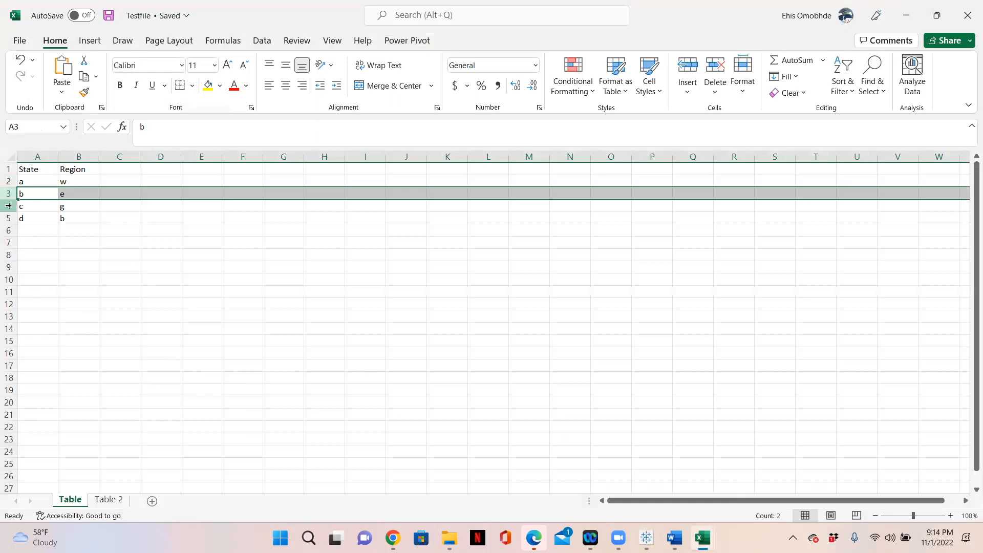
click(9, 206)
click(104, 500)
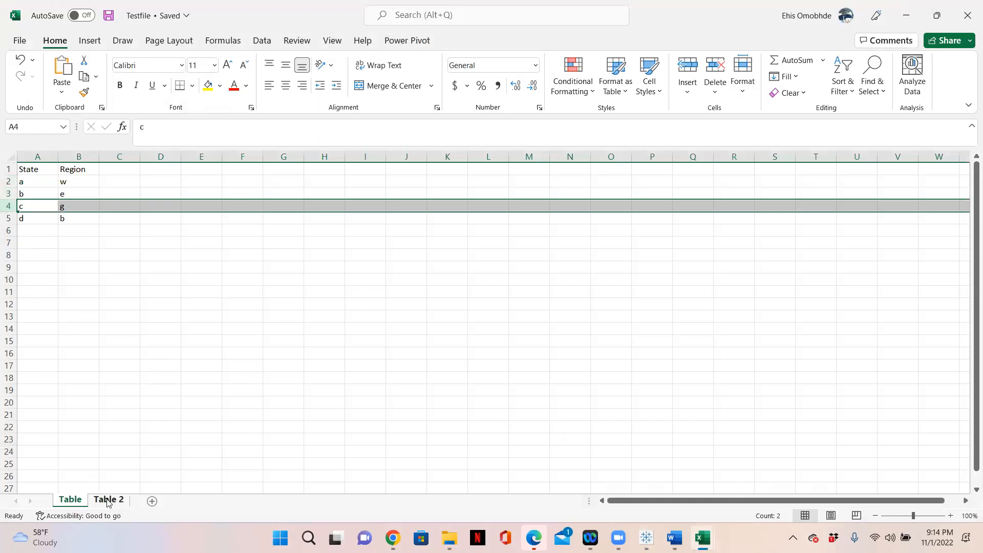
click(8, 184)
click(8, 193)
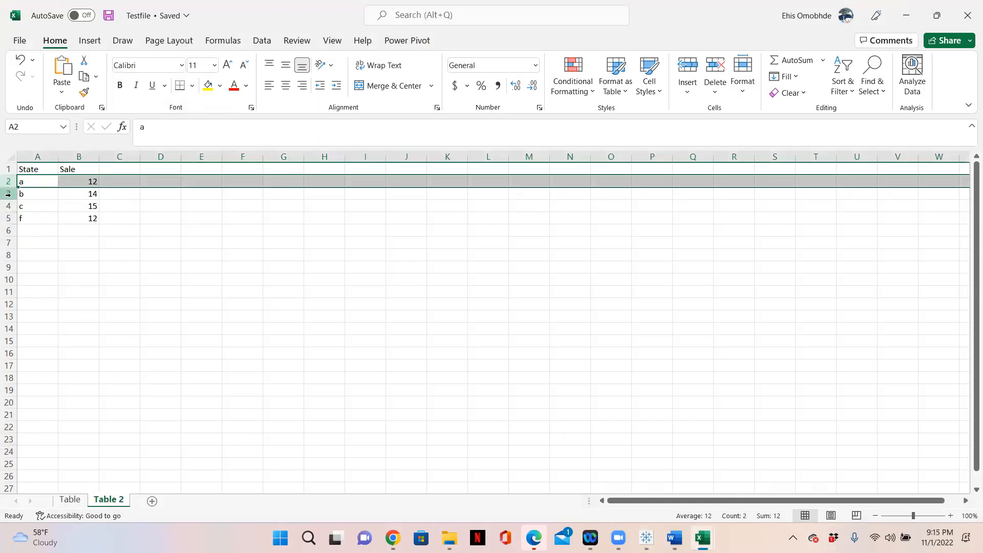
click(8, 206)
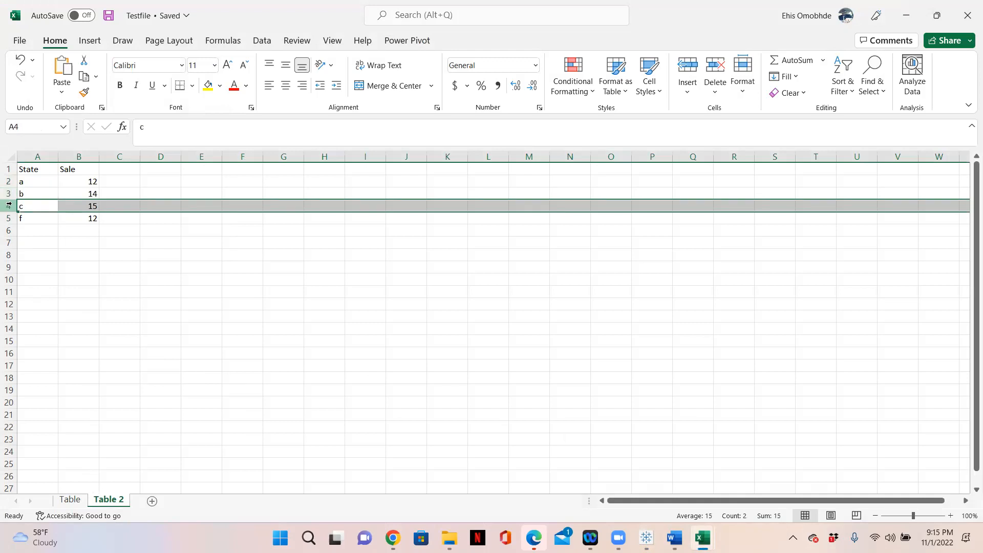
click(75, 503)
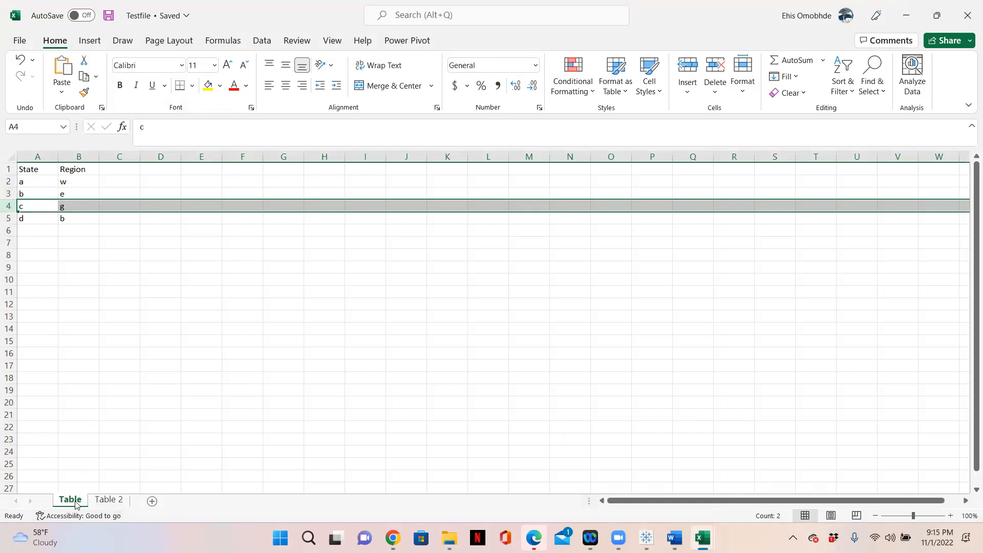
click(108, 500)
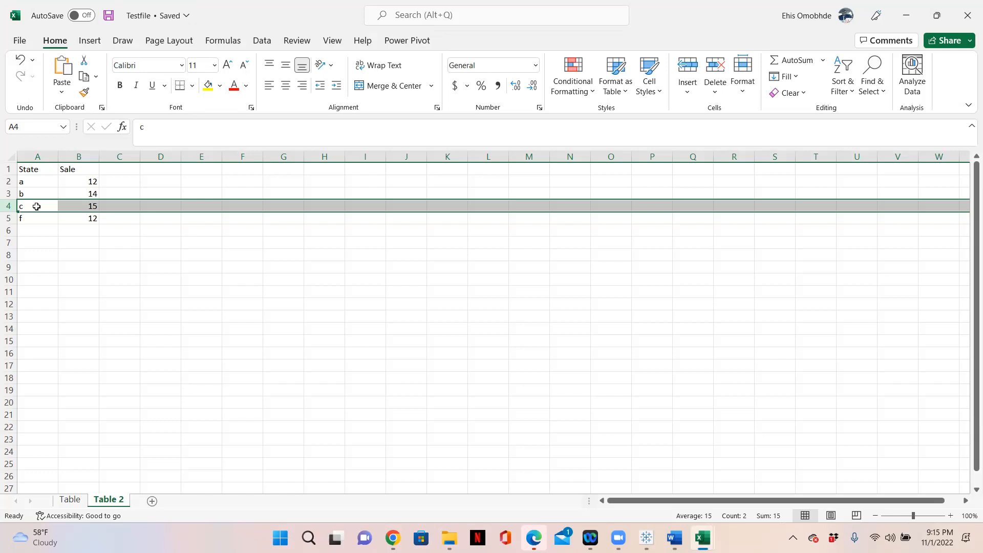
Compare the state rows on the Table and Table 2 sheets of the Testfile workbook
click(70, 500)
click(108, 499)
click(70, 500)
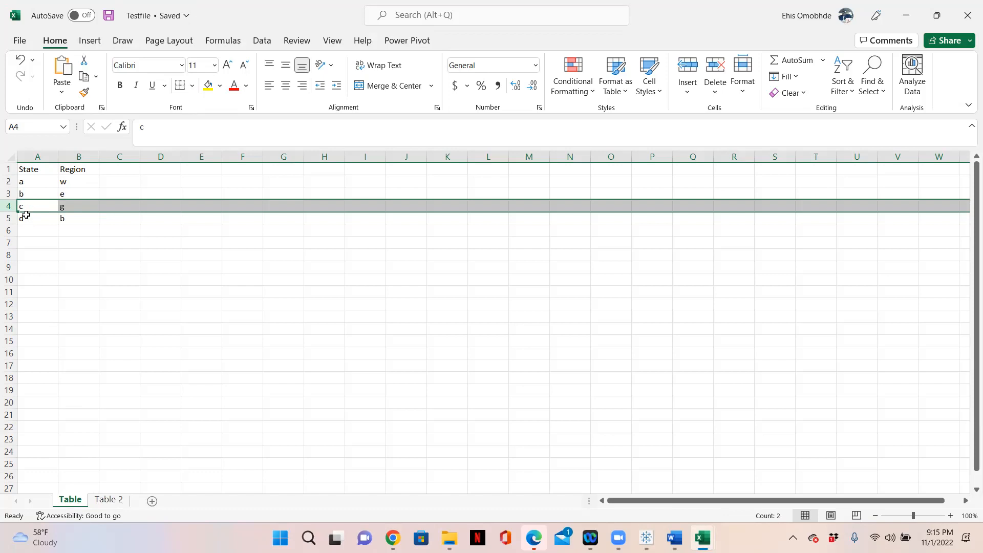
click(109, 500)
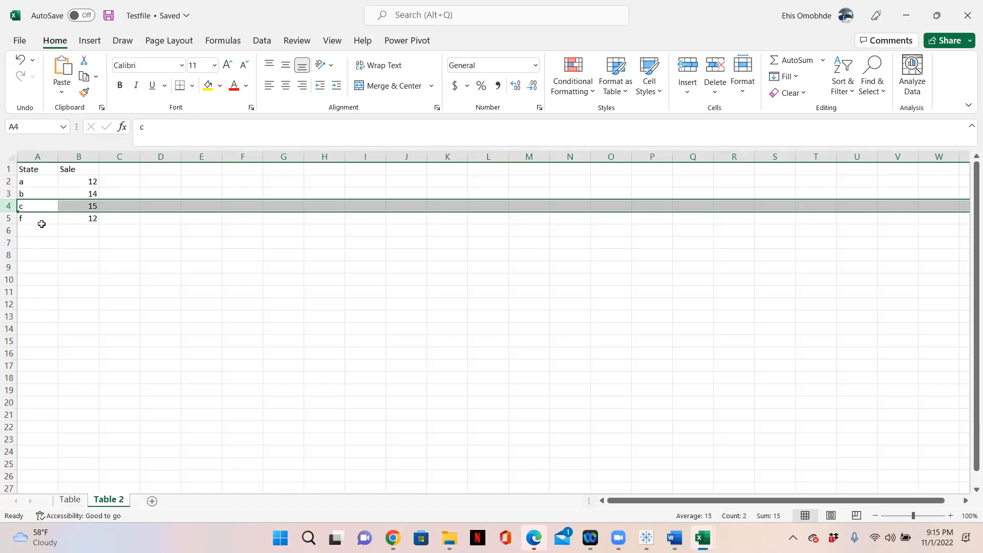
click(75, 503)
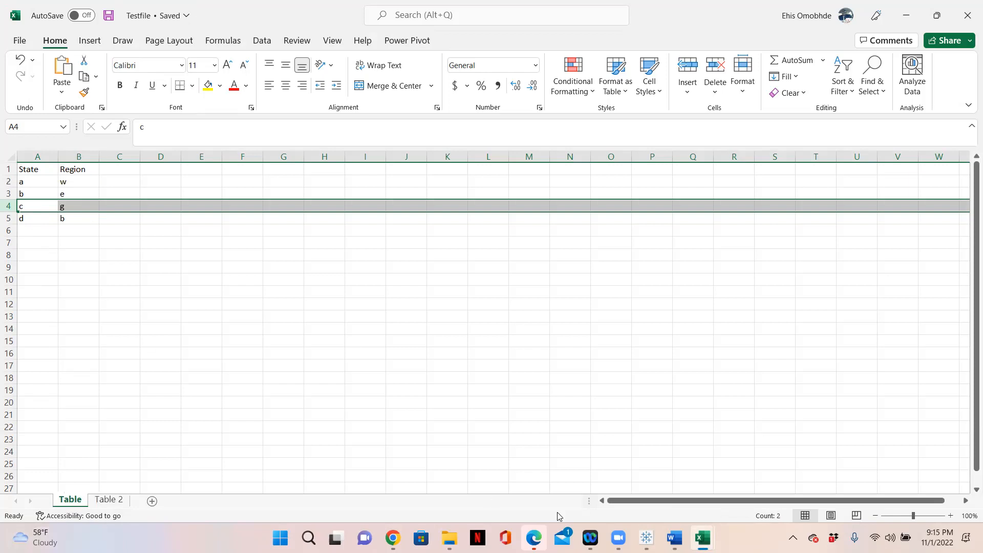
Switch to Book2 in Tableau Public and open the join settings between Table and Table 2 in the data source
click(646, 538)
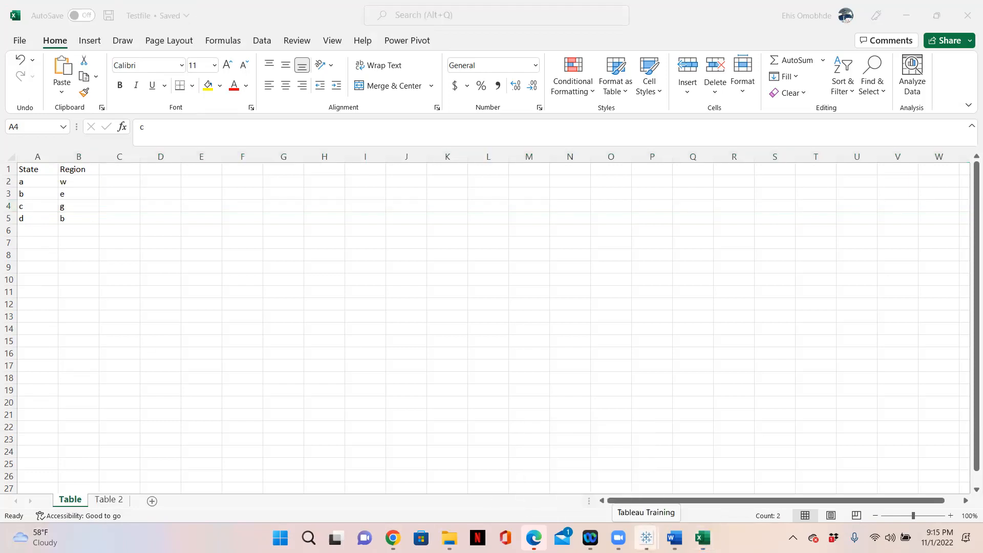
click(704, 479)
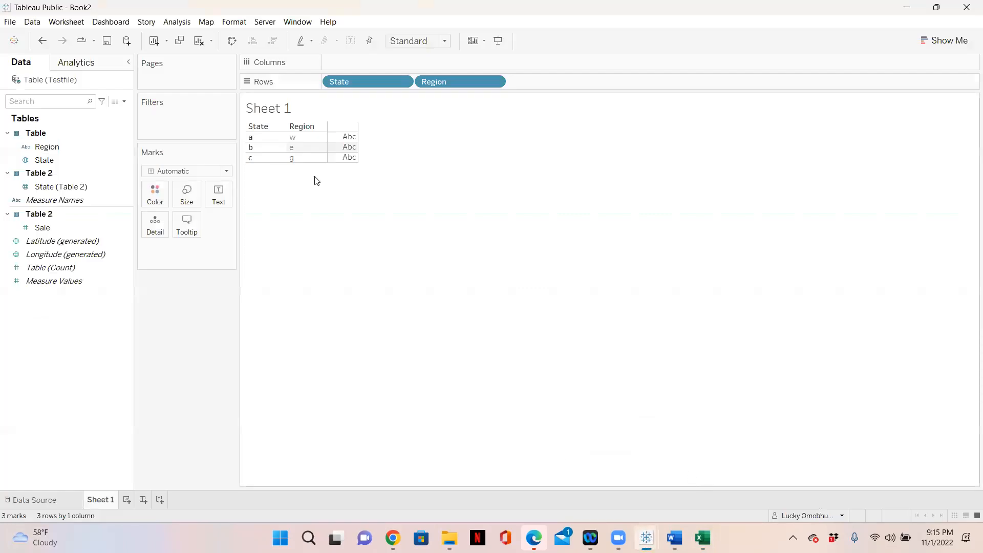
click(35, 501)
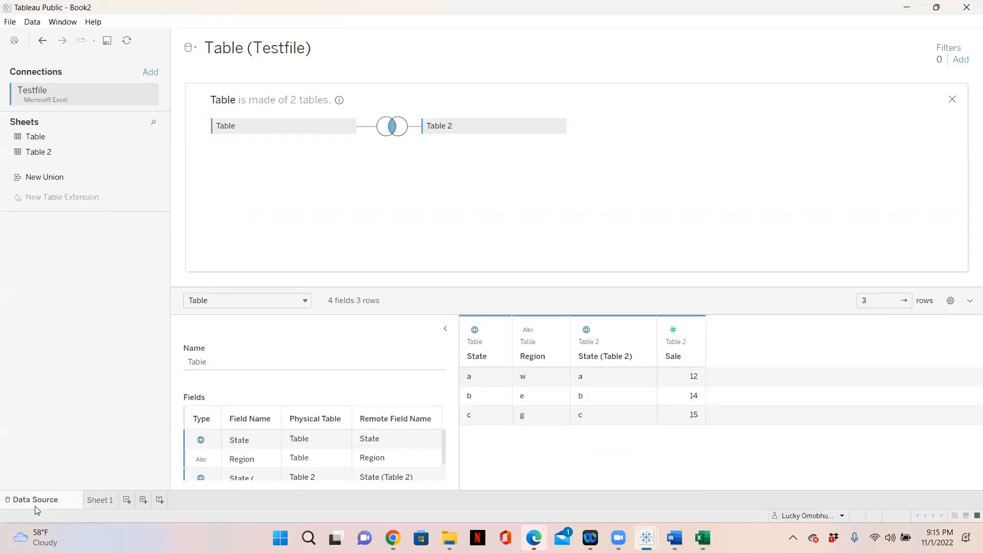
click(394, 133)
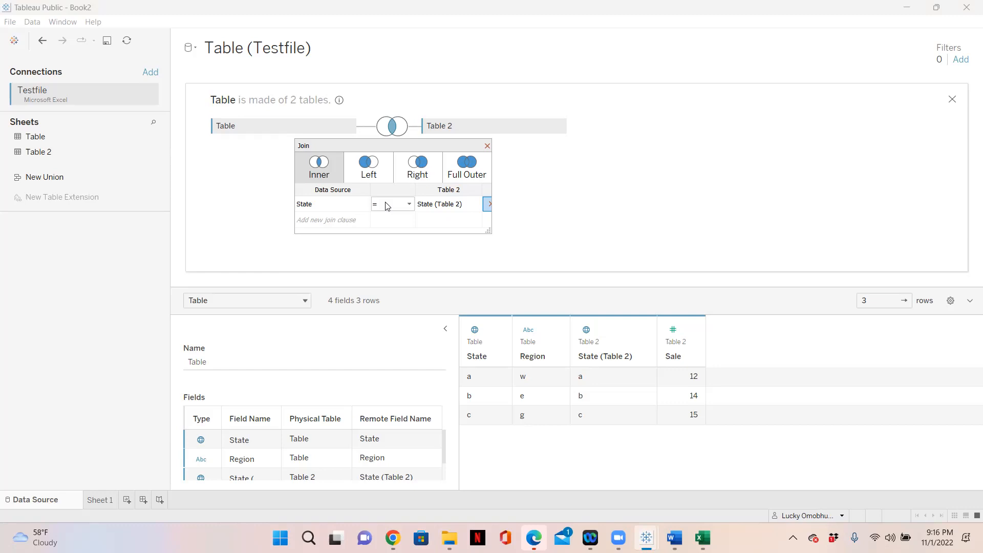
Switch to the Testfile workbook in Excel and examine the rows for states a, b and c on the Table sheet
mouse_move(702, 538)
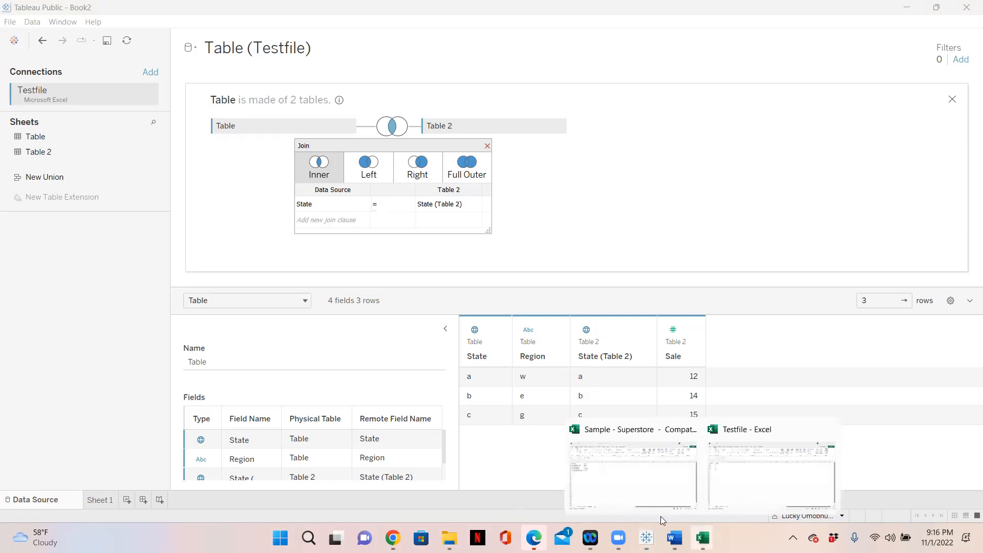
click(761, 486)
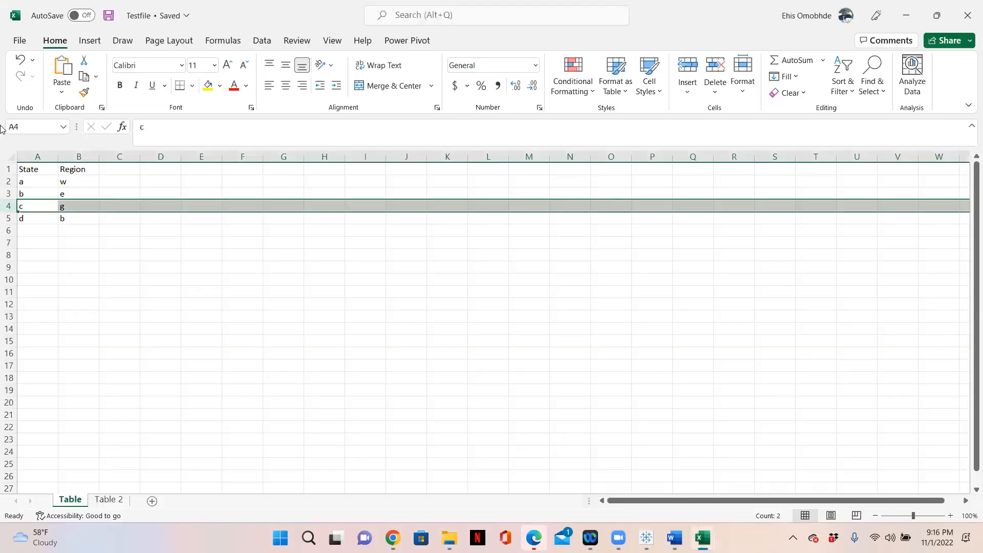
click(10, 194)
click(8, 182)
click(8, 194)
click(8, 206)
click(8, 181)
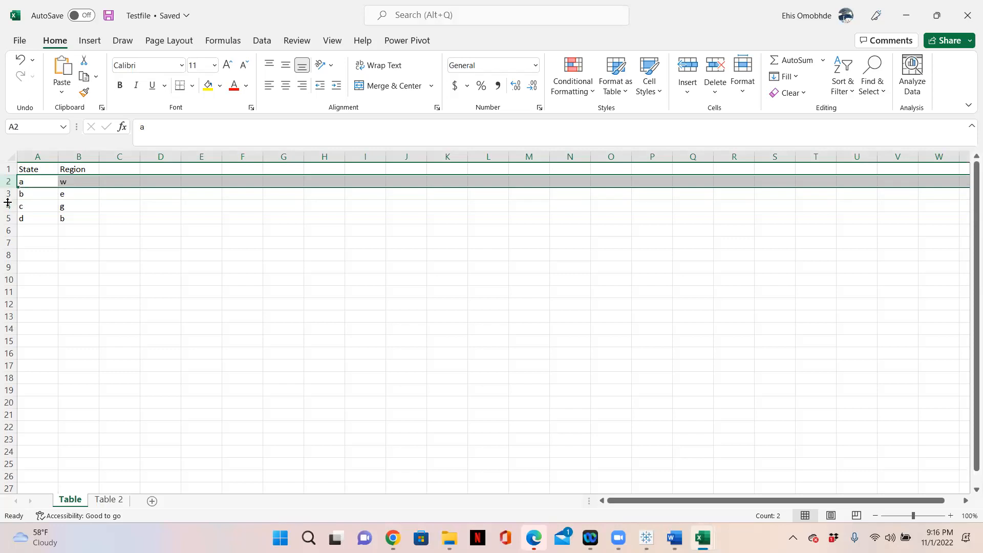
click(8, 182)
click(9, 193)
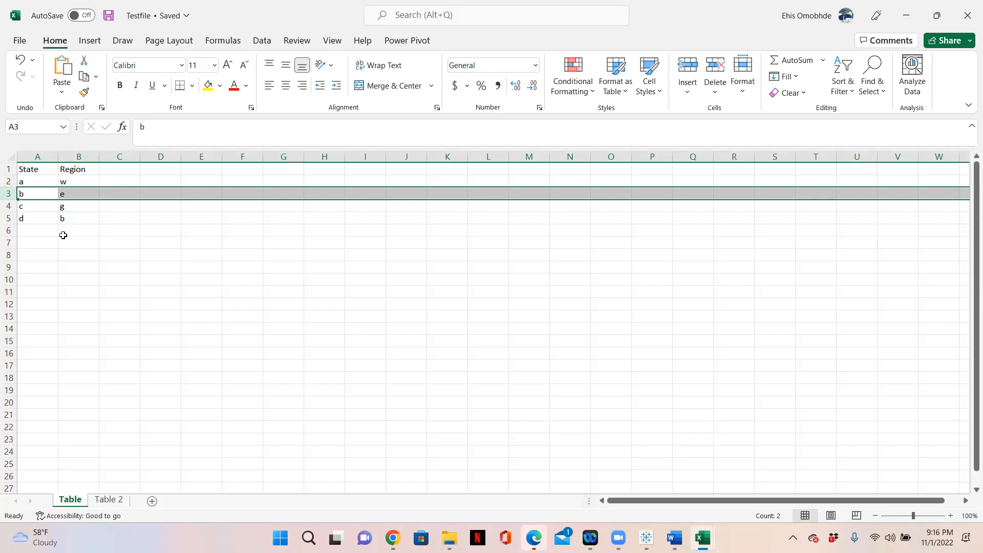
Switch back to Book2 in Tableau Public and change the join between Table and Table 2 to a left join
mouse_move(646, 538)
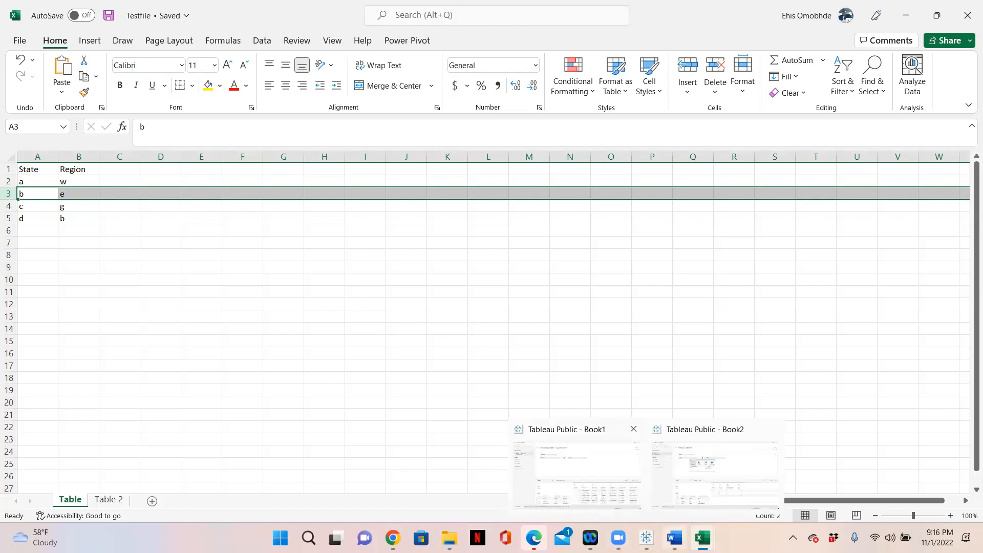
click(686, 466)
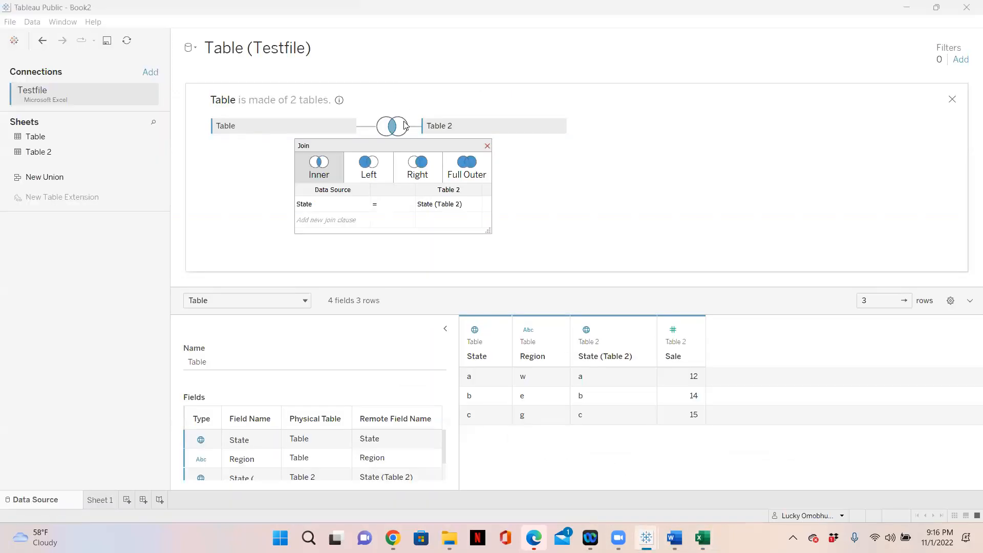
click(368, 164)
click(487, 146)
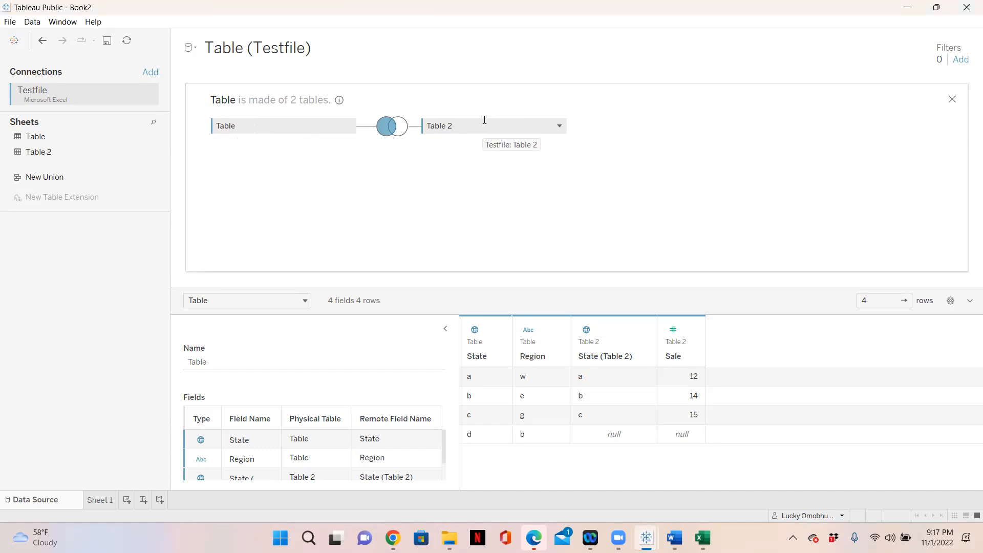
Add the Sale measure from Table 2 as text values to the State and Region table on Sheet 1
mouse_move(102, 501)
click(102, 501)
drag(248, 133, 257, 171)
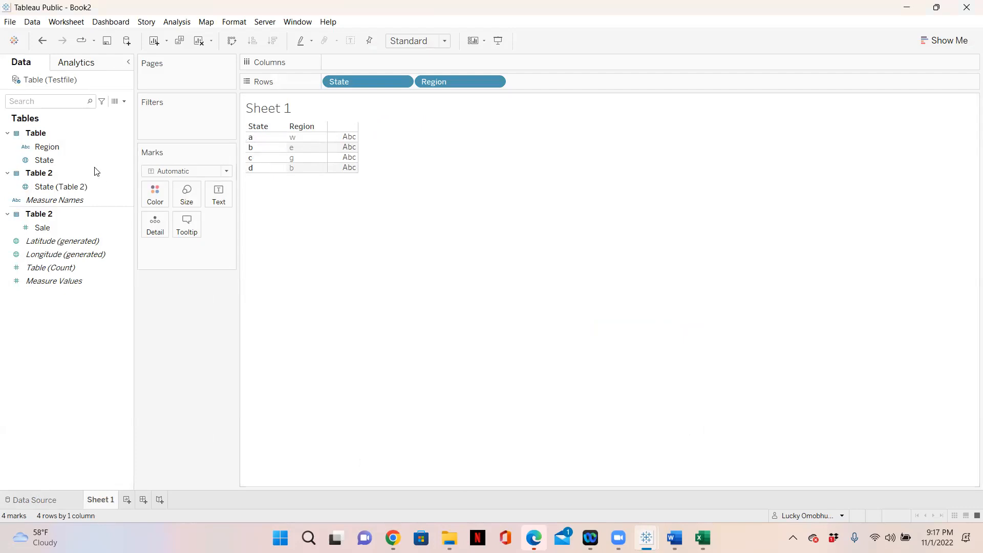
click(49, 189)
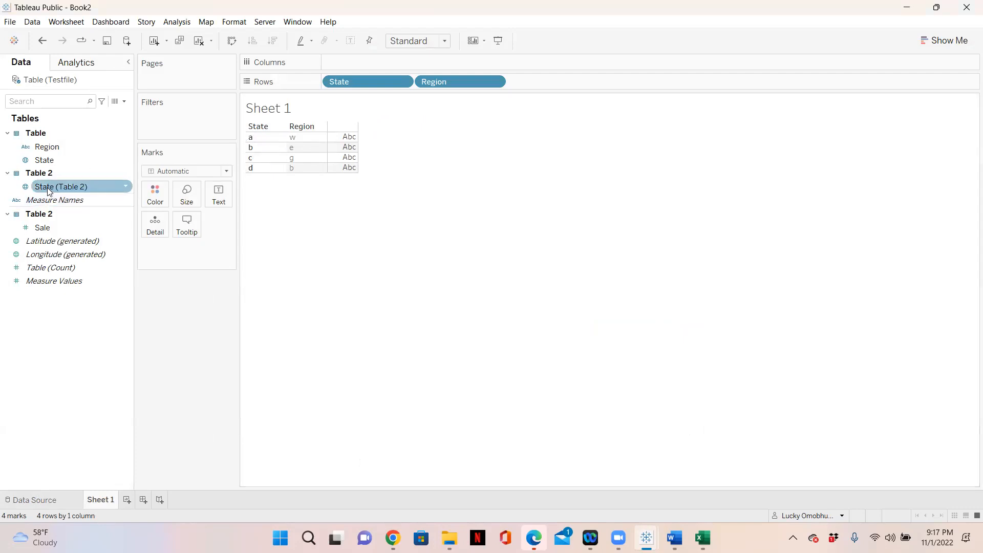
click(45, 228)
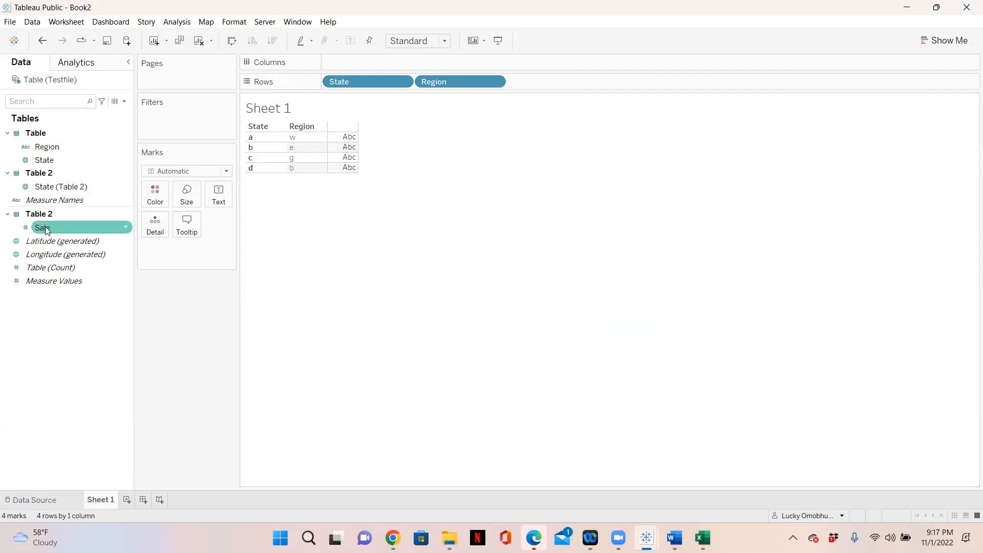
drag(45, 229, 347, 148)
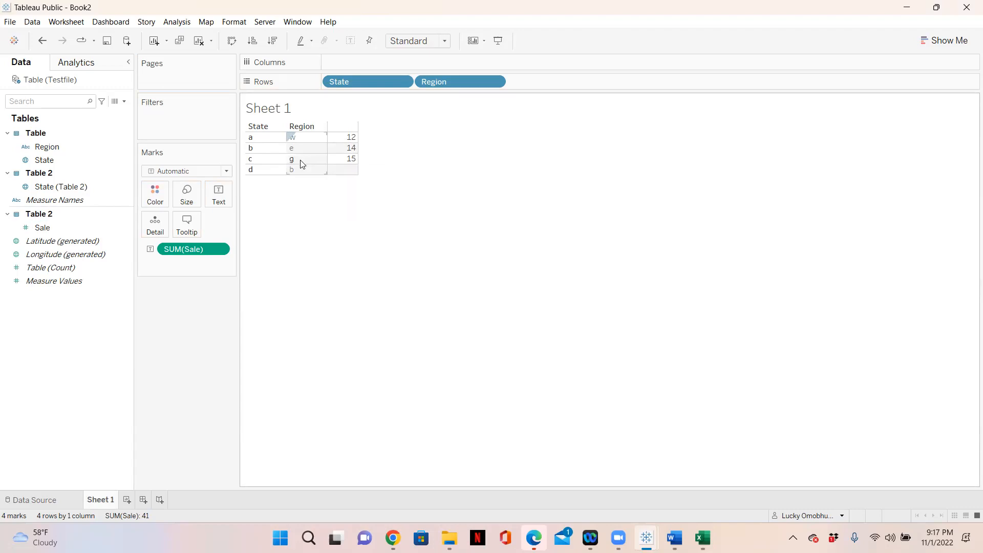
click(252, 137)
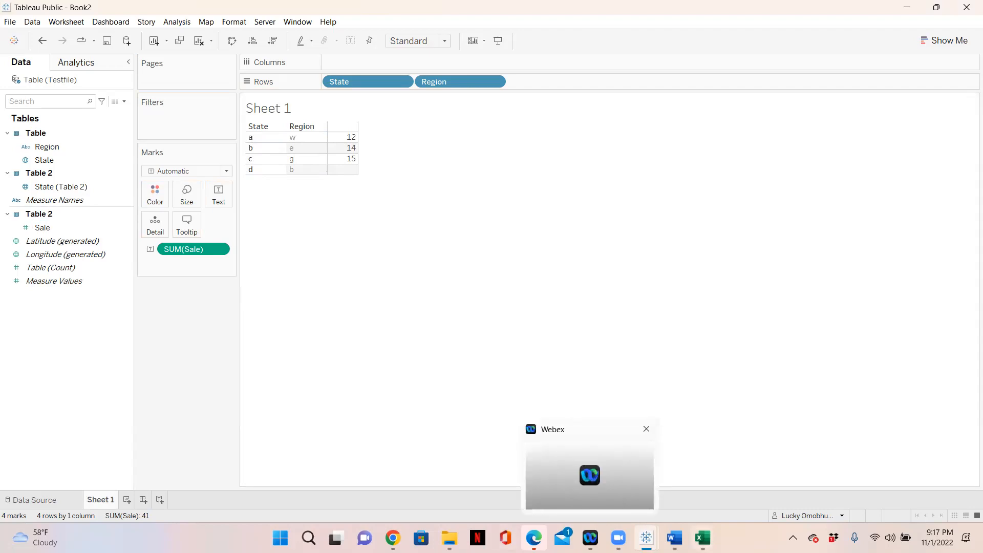
Switch to the Testfile workbook in Excel and compare the State entries on Table with those on Table 2
mouse_move(703, 538)
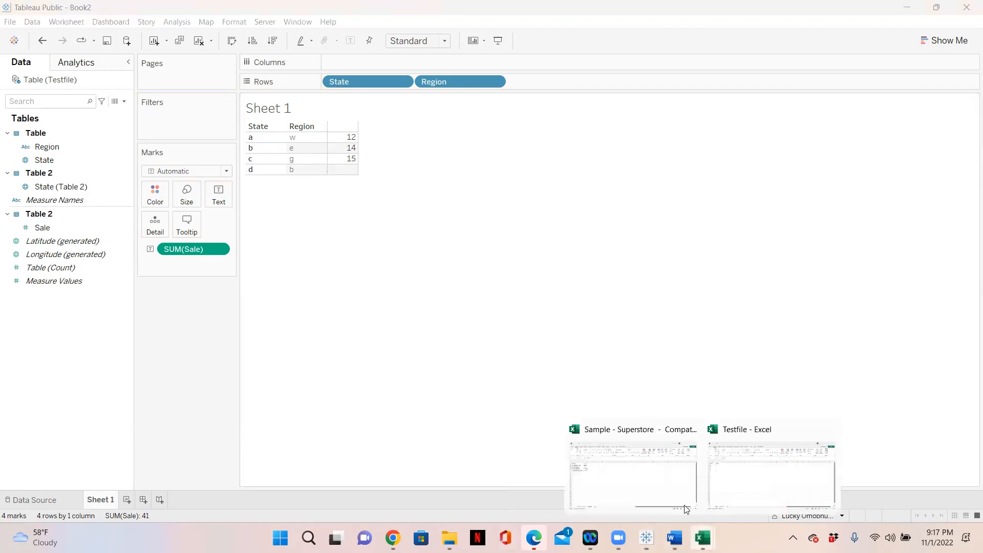
click(751, 479)
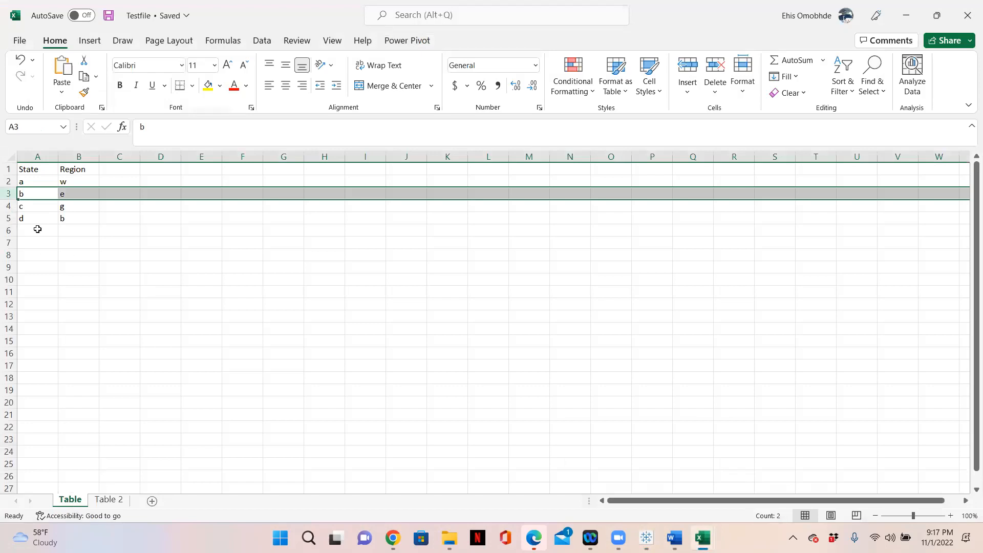
click(111, 501)
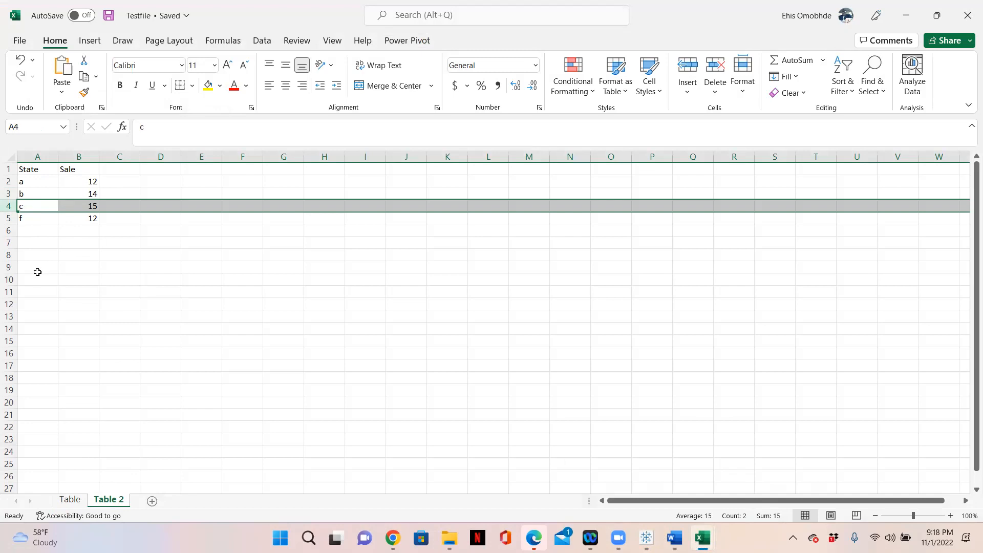
click(72, 500)
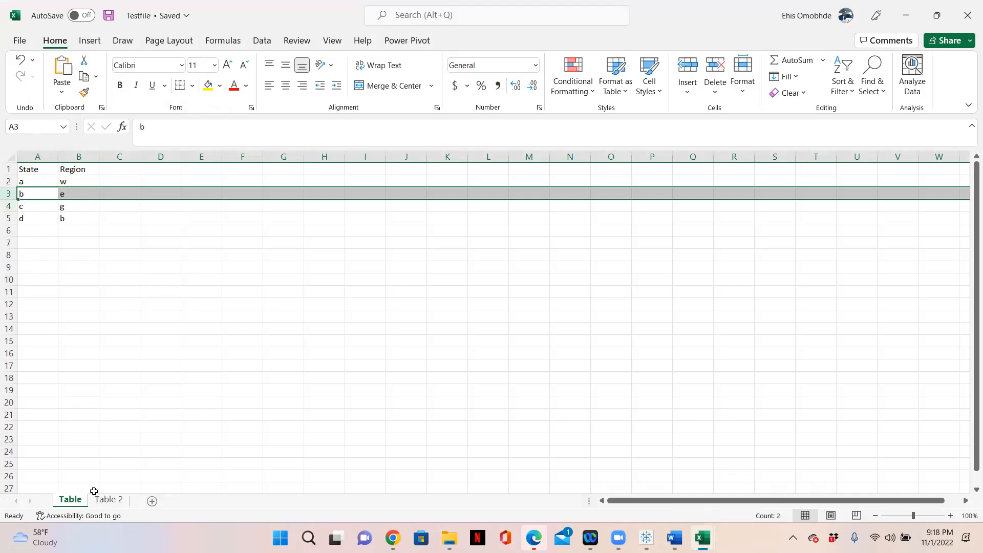
click(108, 501)
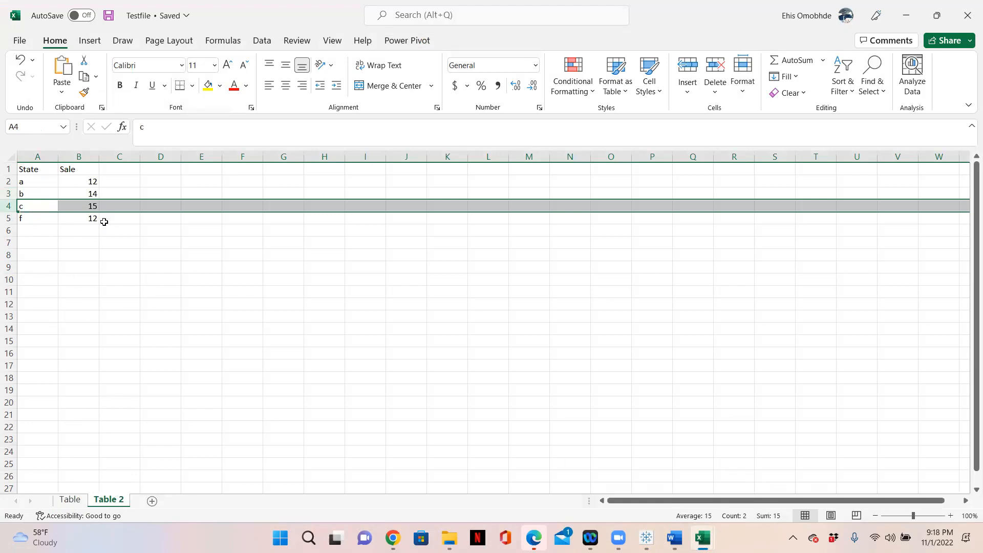
Switch to Book2 in Tableau Public and inspect the Sale value for state d on Sheet 1
click(647, 538)
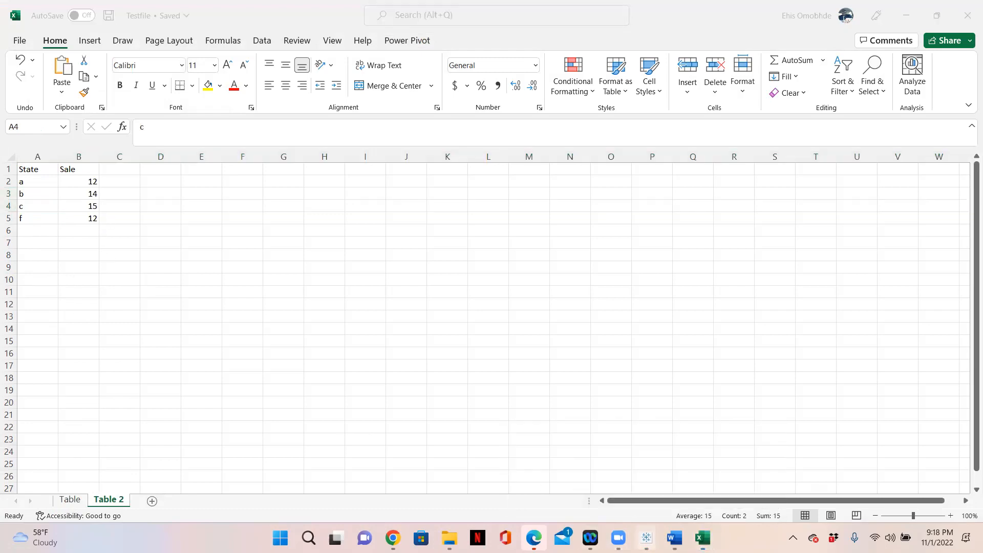
click(743, 475)
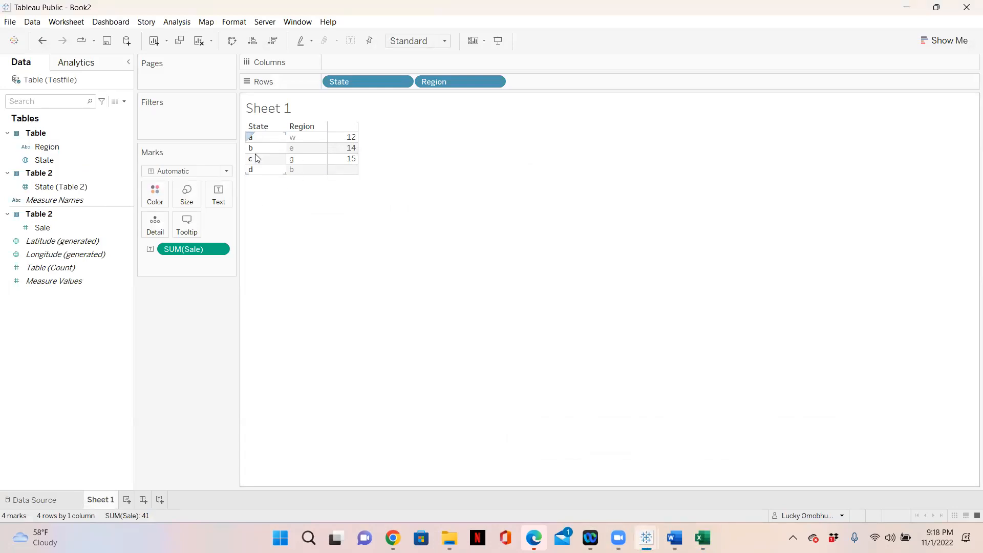
click(259, 174)
mouse_move(350, 175)
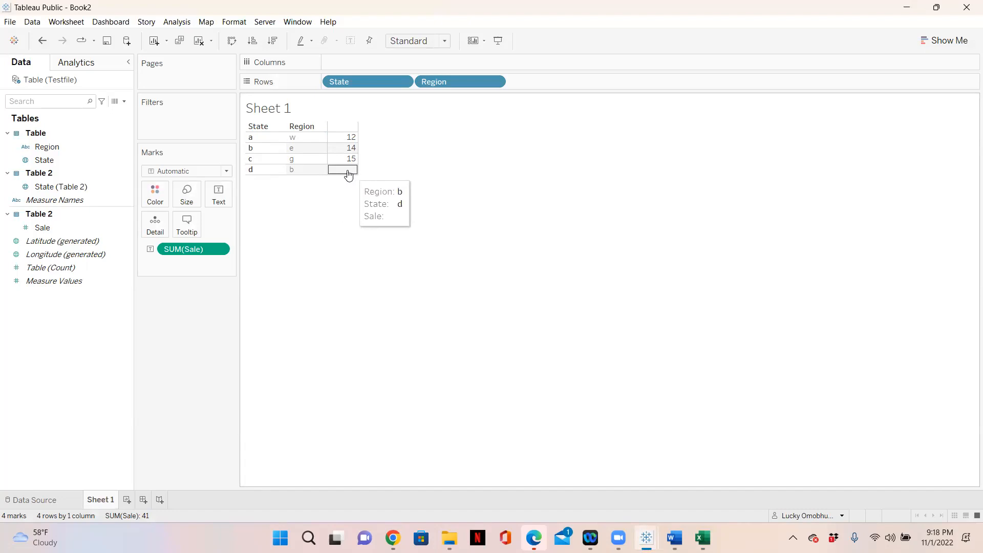
Return to the Testfile workbook in Excel and check both sheets for the state d and state f rows
click(703, 539)
click(737, 475)
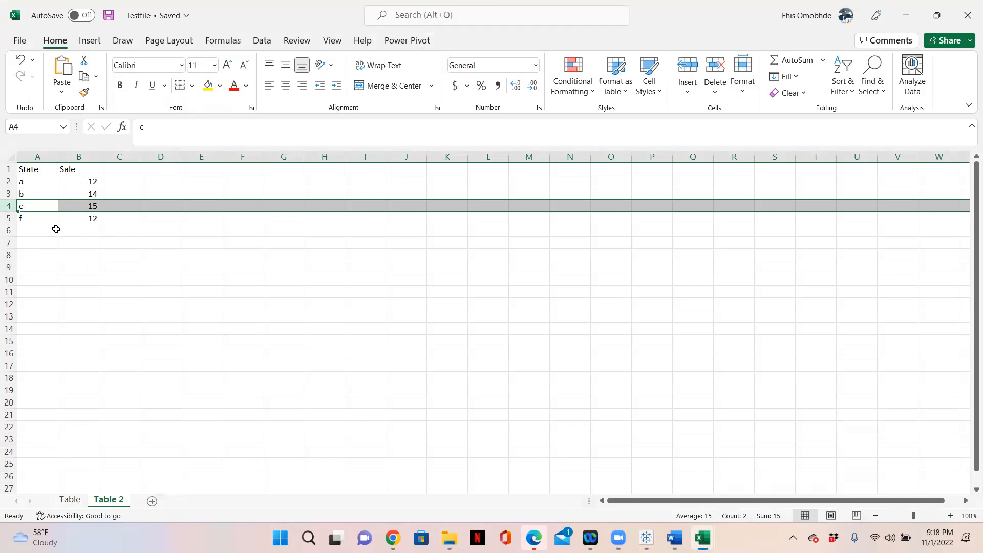
click(30, 231)
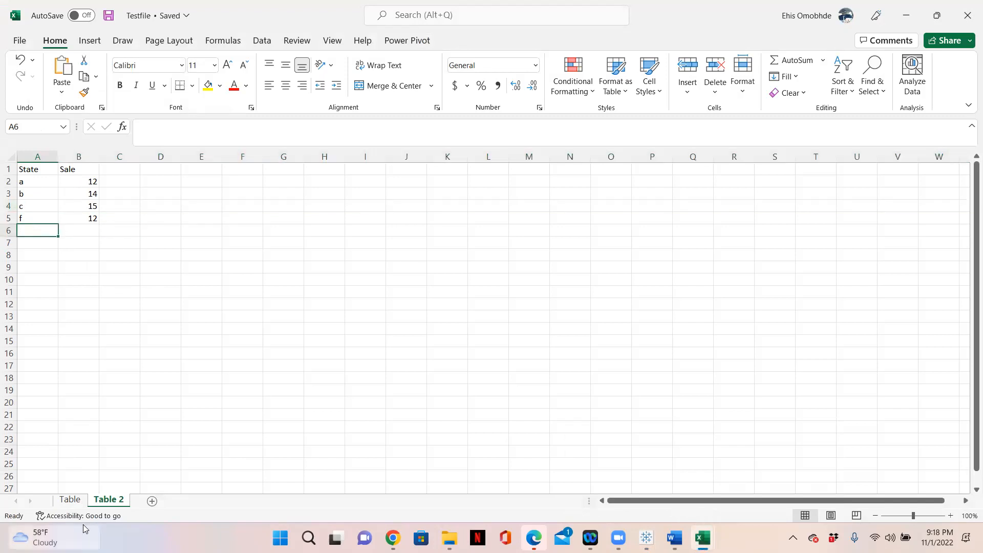
click(70, 500)
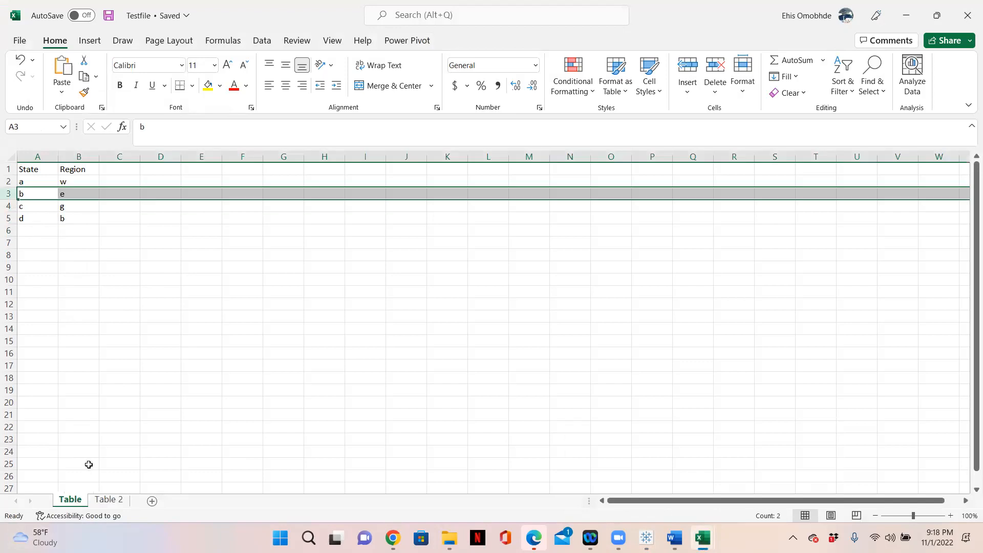
click(108, 500)
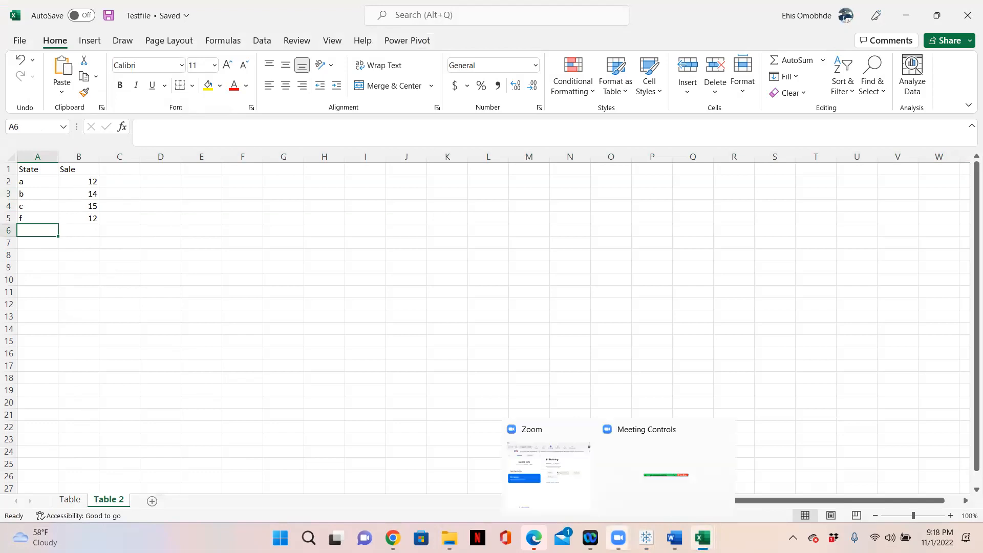
Switch to Book2 in Tableau Public and change the join between Table and Table 2 to a right join
mouse_move(647, 537)
click(696, 486)
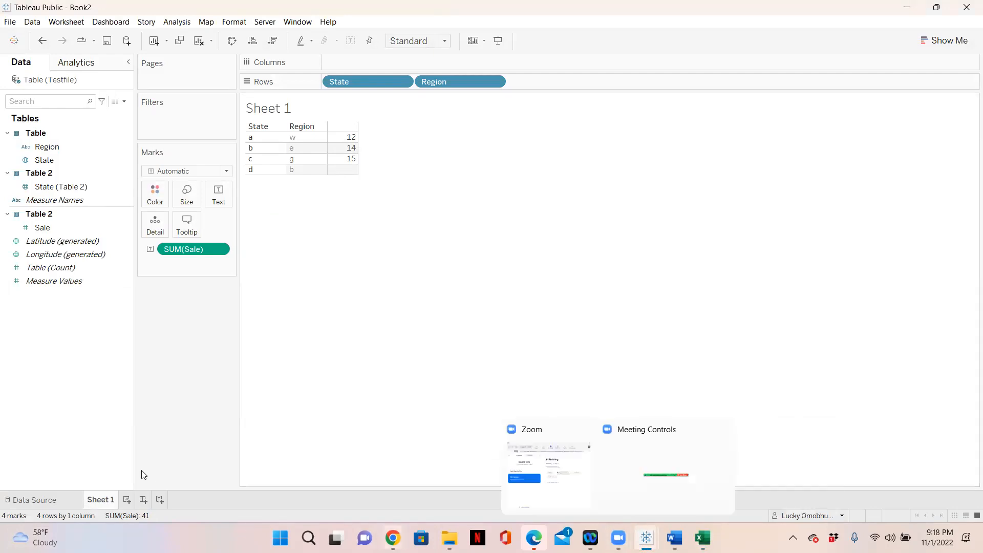
click(32, 502)
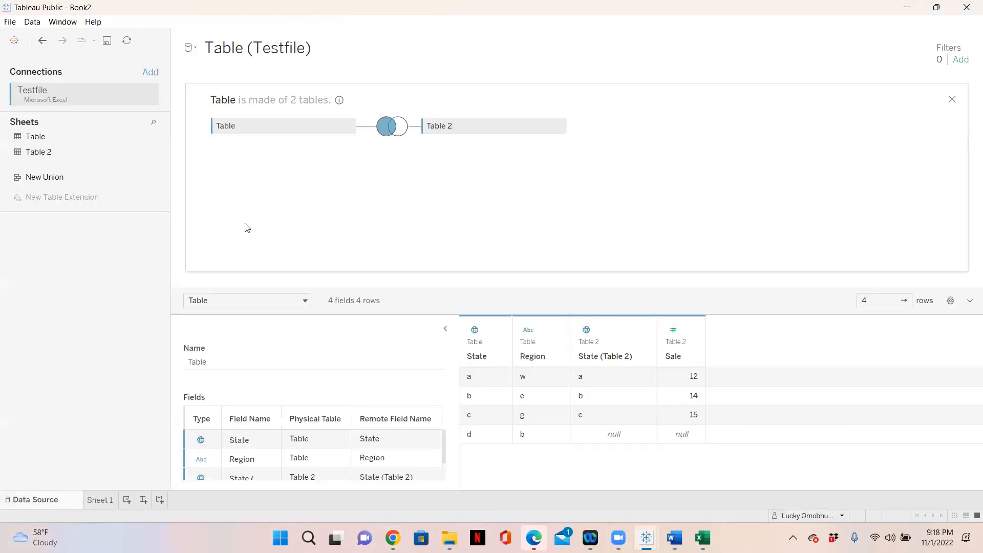
click(392, 131)
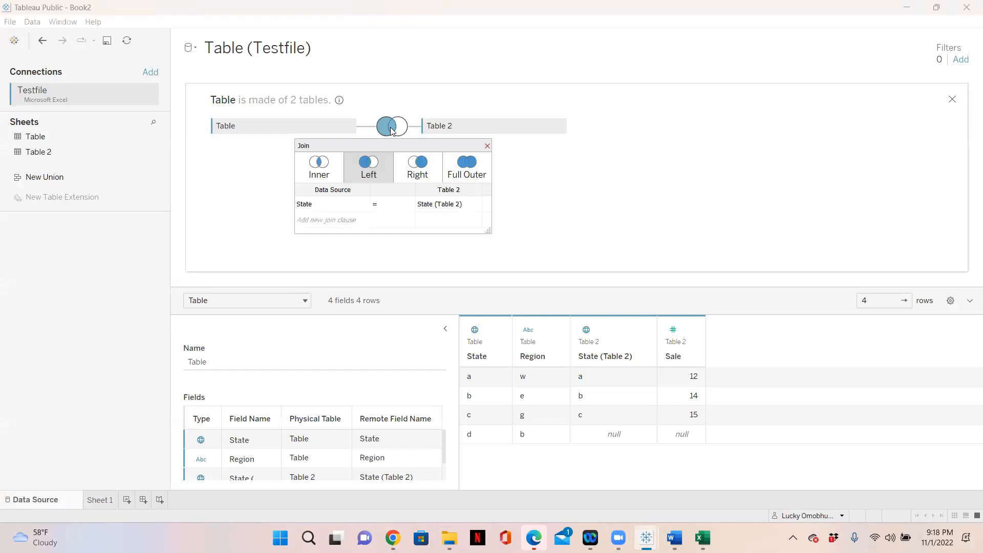
click(423, 171)
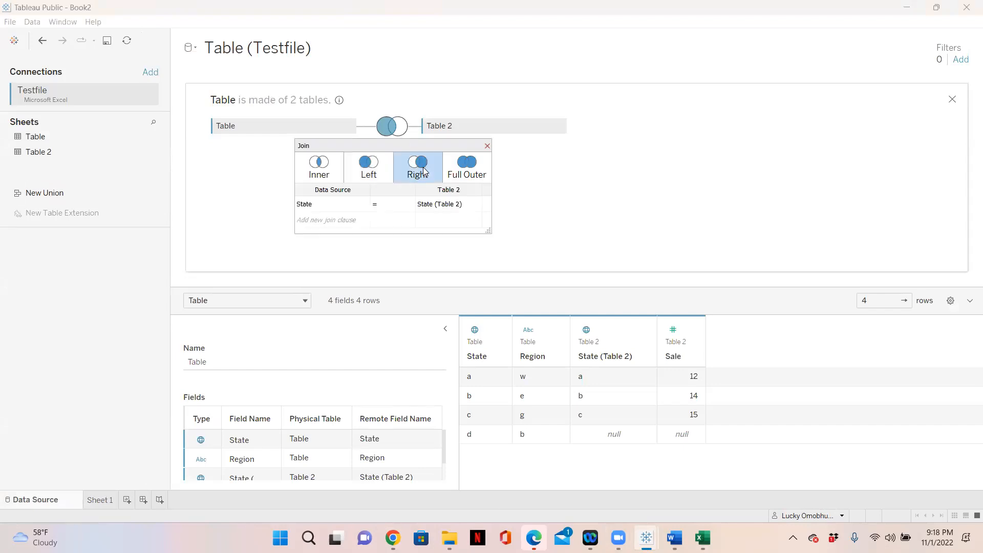
Close the join settings and examine the Null state row and its Sale value on Sheet 1
click(487, 146)
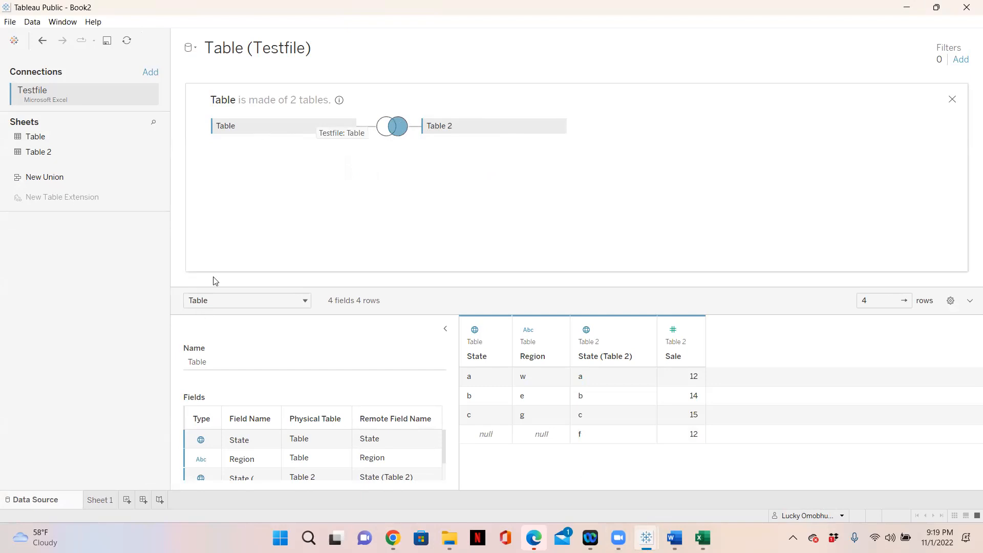
click(104, 500)
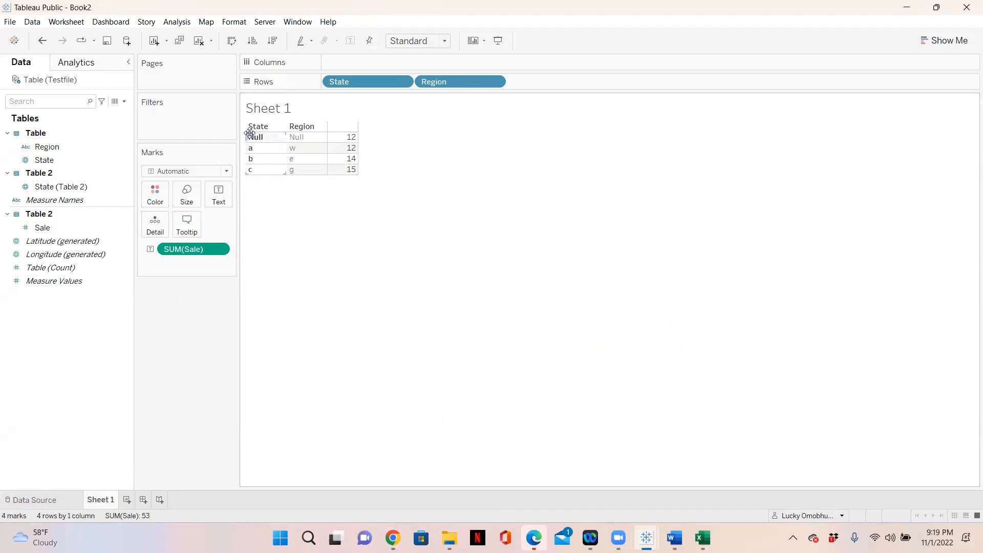
mouse_move(353, 139)
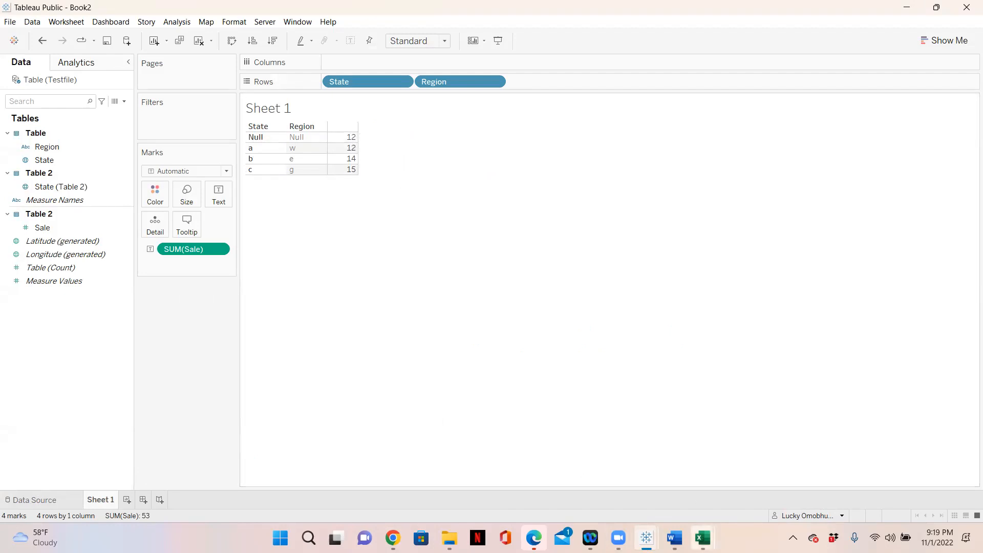
Switch to the Testfile workbook in Excel and check whether state f from Table 2 also exists on Table
mouse_move(703, 538)
click(749, 481)
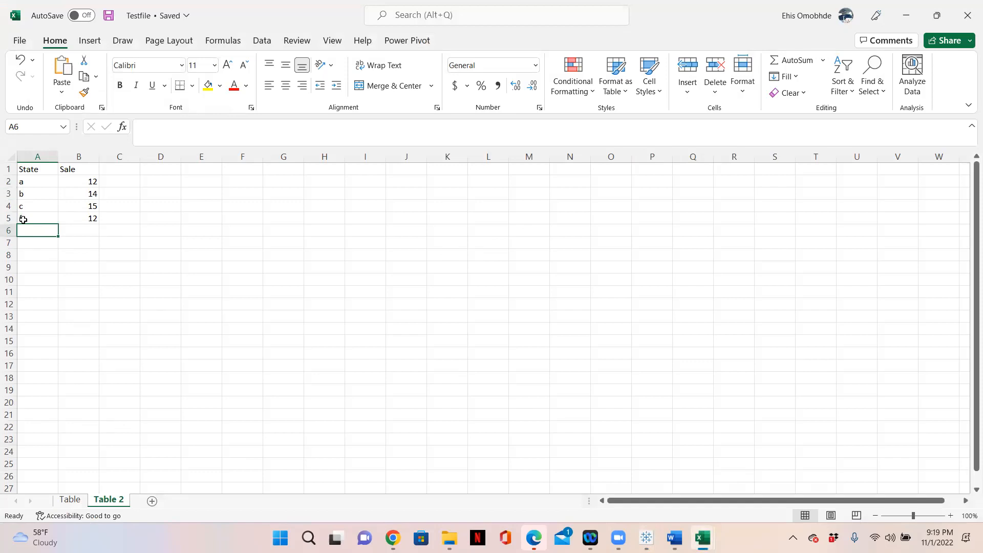
click(71, 501)
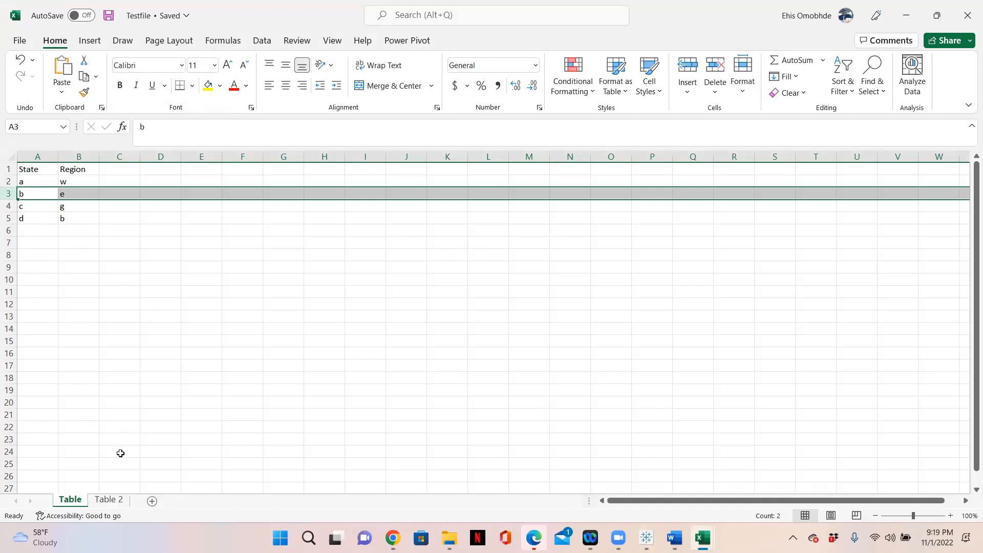
click(118, 500)
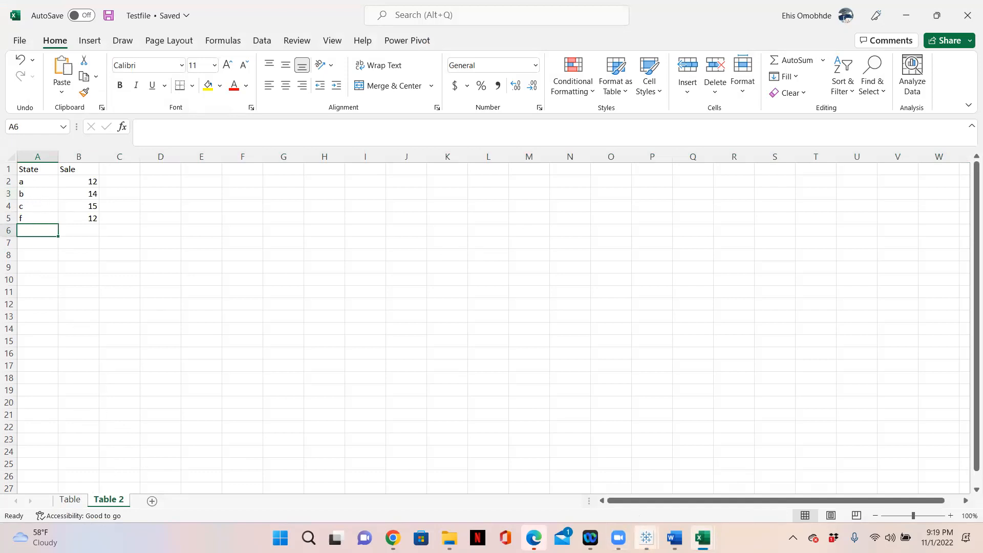
Look at Sheet 1 of Book2 in Tableau Public and return to Testfile in Excel to compare the State columns of both sheets
mouse_move(647, 538)
click(716, 467)
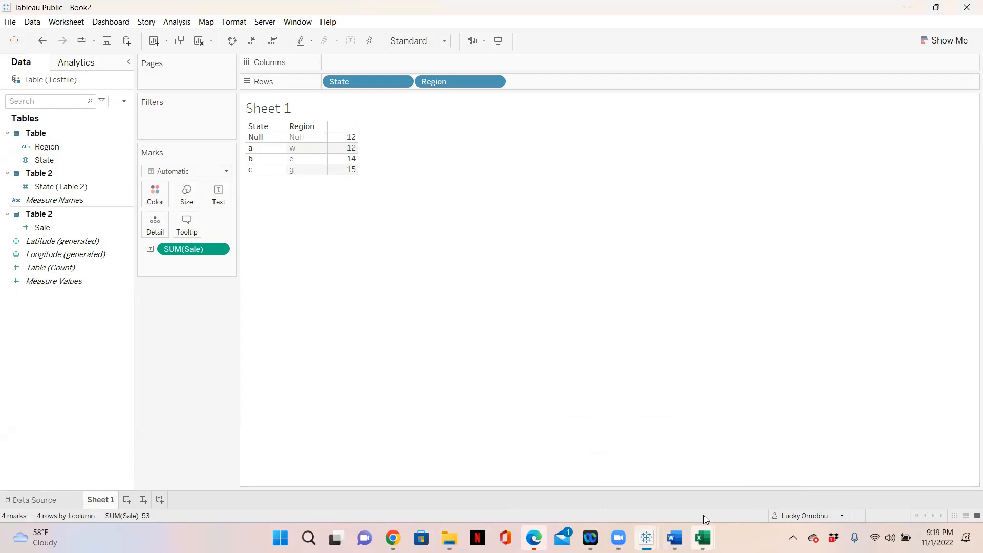
mouse_move(702, 536)
click(722, 488)
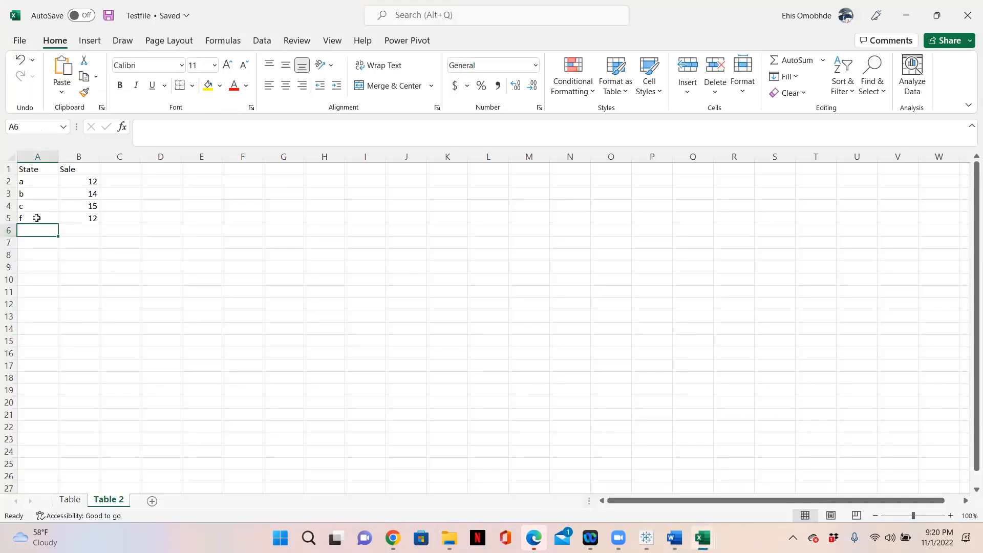
click(70, 500)
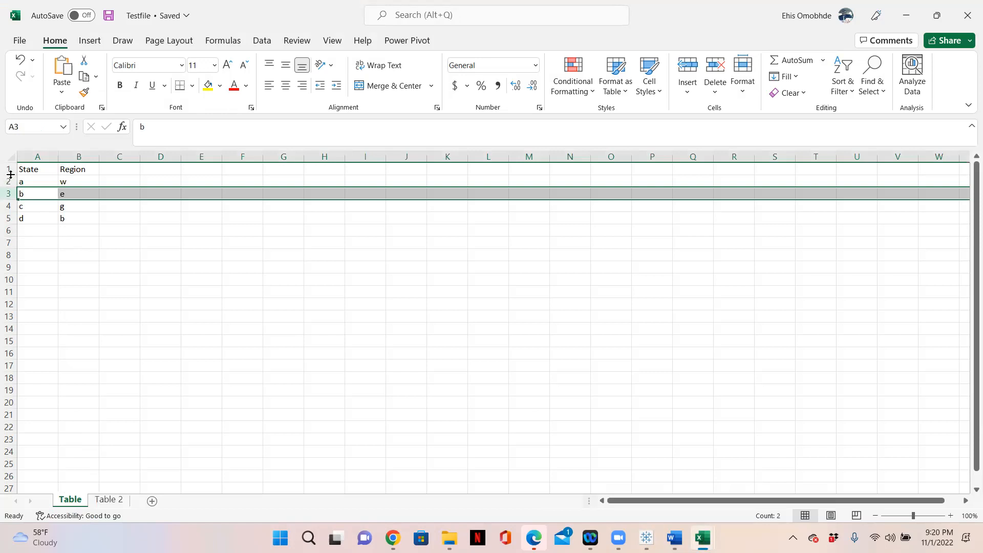
click(112, 501)
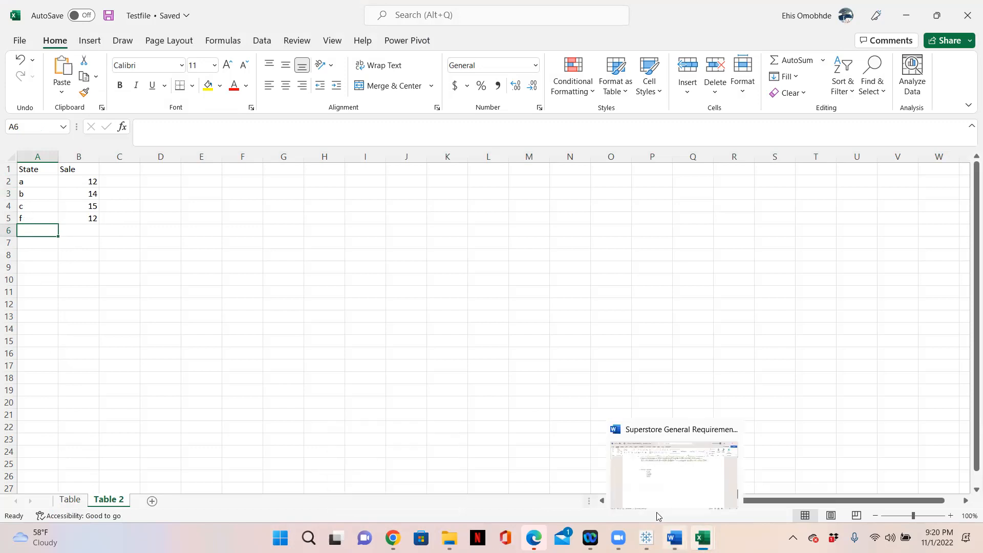
Switch to Book2 in Tableau Public and compare the right join's data source preview with the result on Sheet 1
click(646, 538)
click(614, 468)
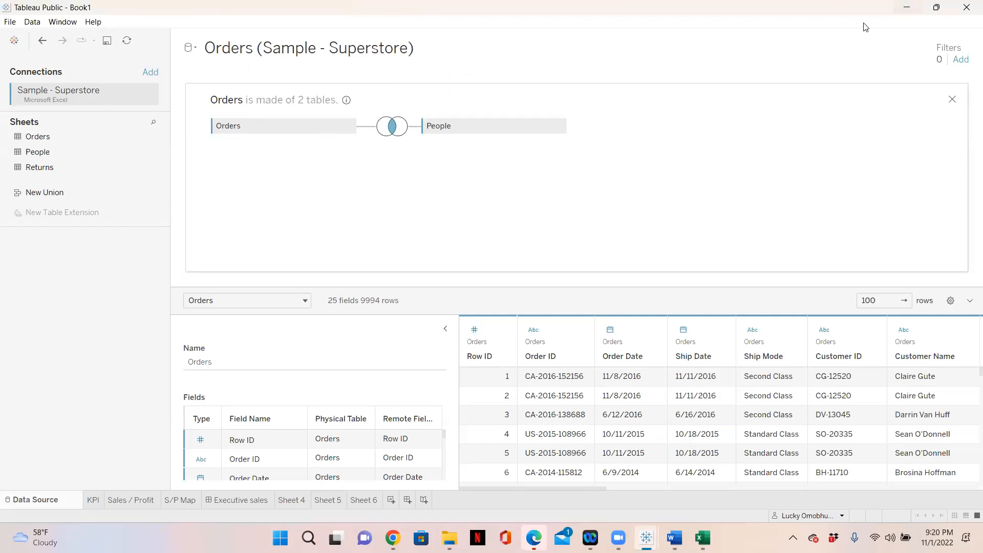
click(907, 7)
mouse_move(647, 538)
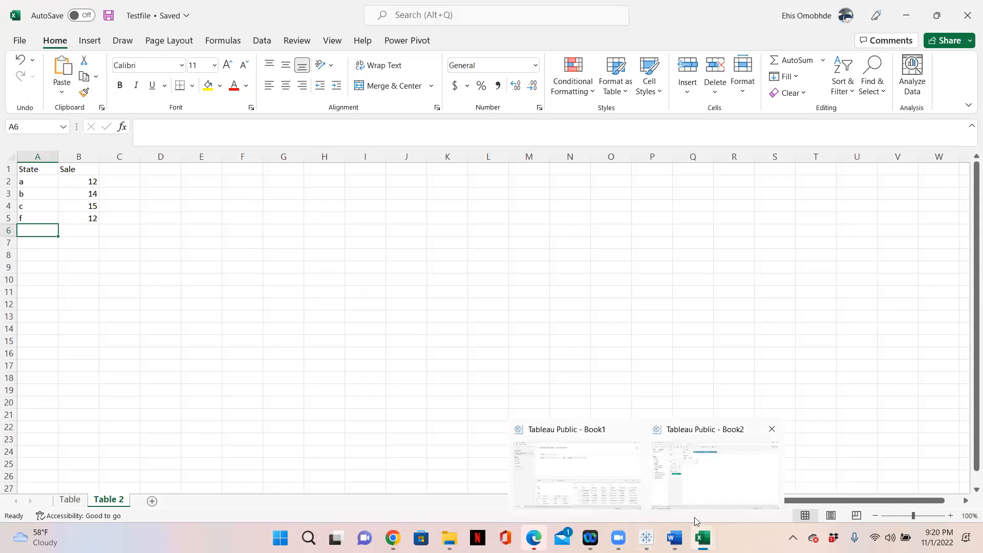
click(709, 487)
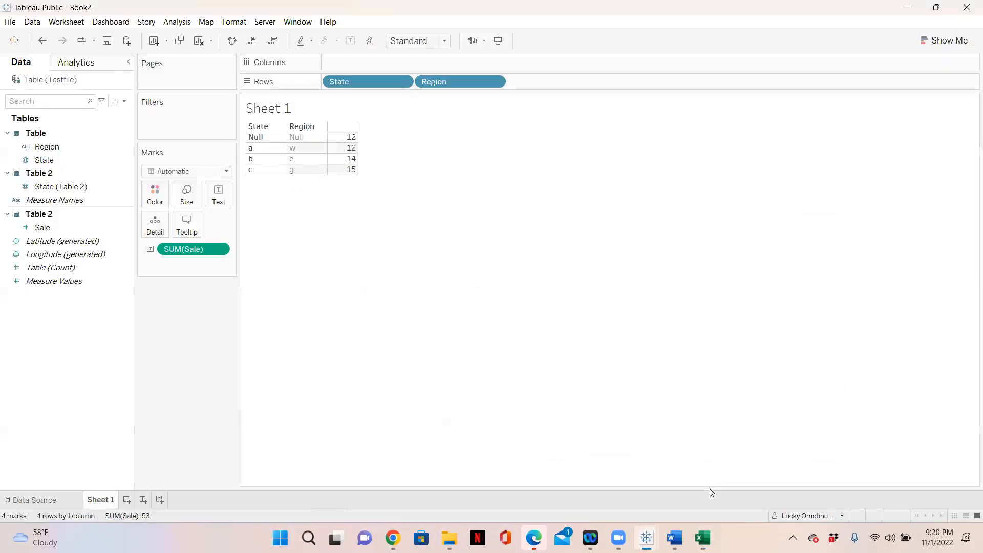
click(37, 501)
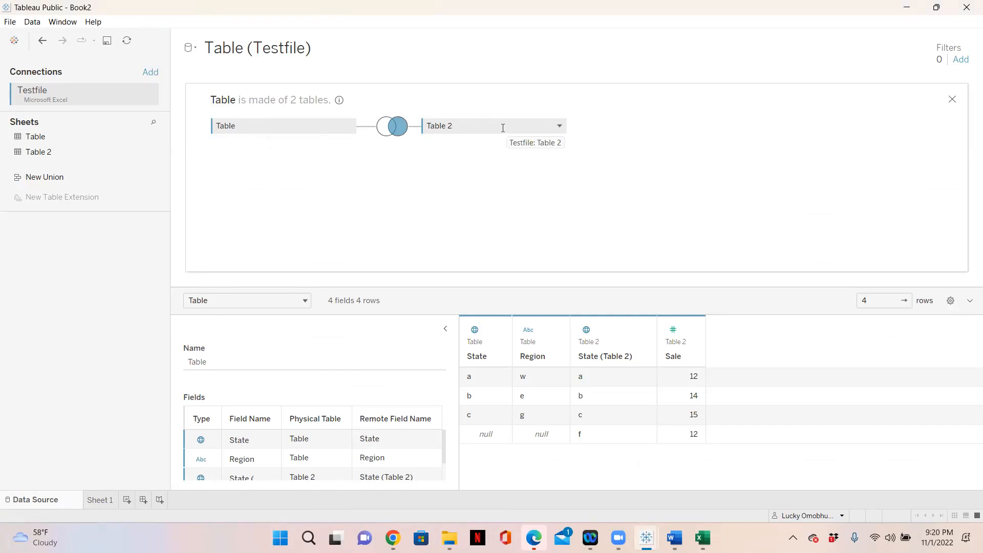
click(102, 502)
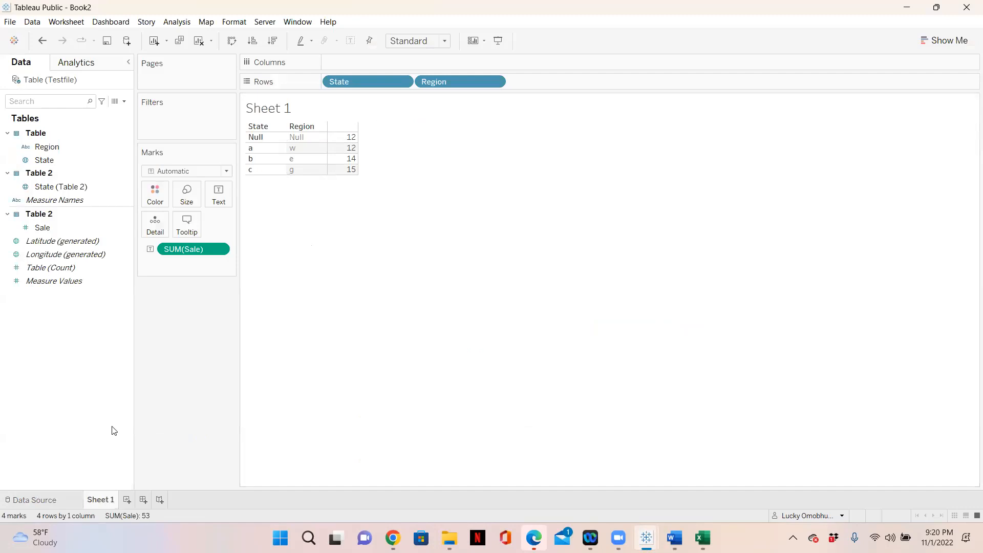
click(63, 500)
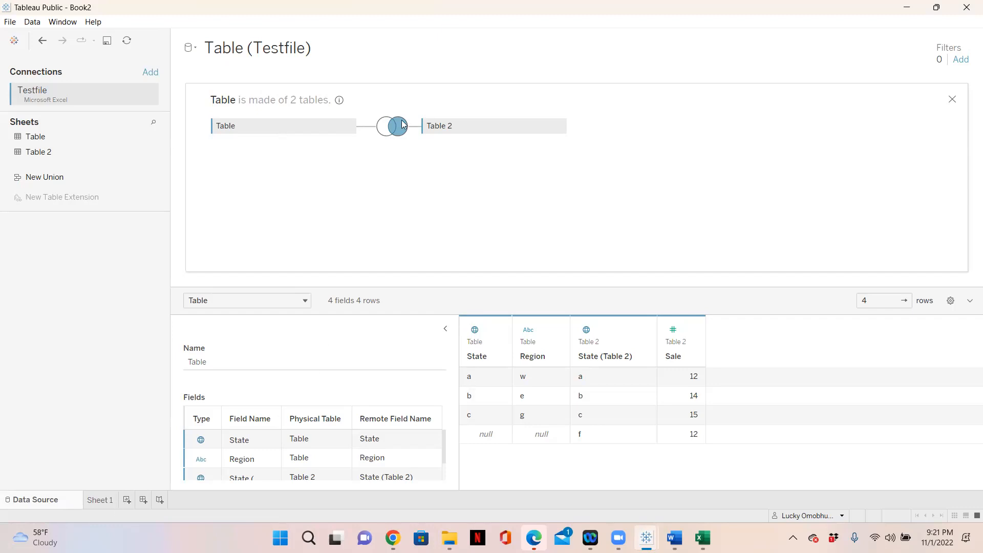
Replace State with State (Table 2) ahead of Region on the Rows of Sheet 1
click(100, 500)
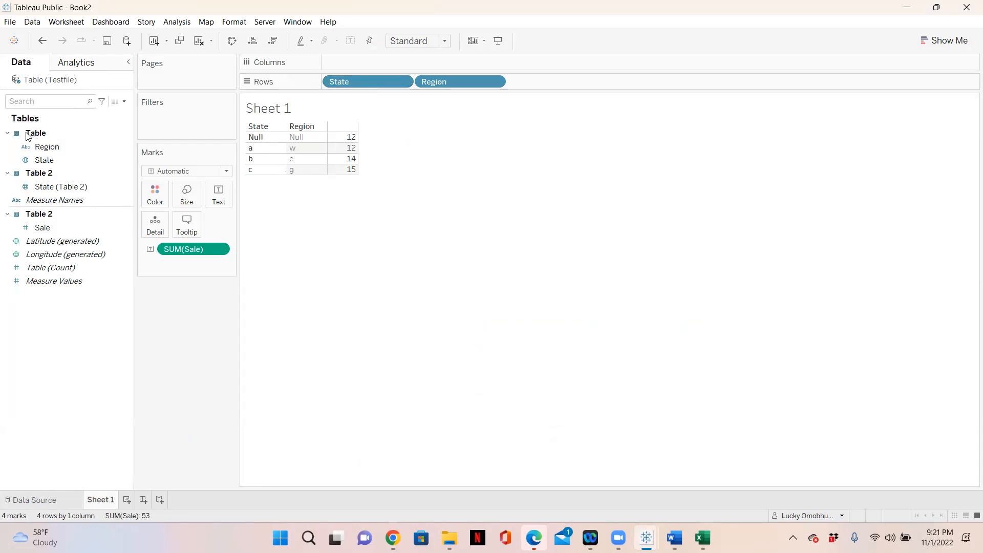
drag(349, 80, 225, 341)
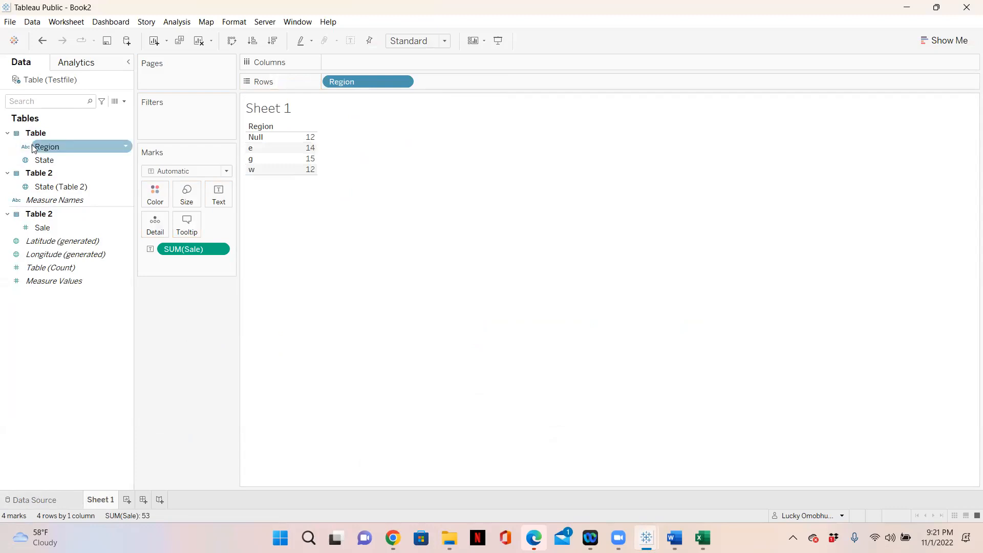
drag(40, 187, 322, 82)
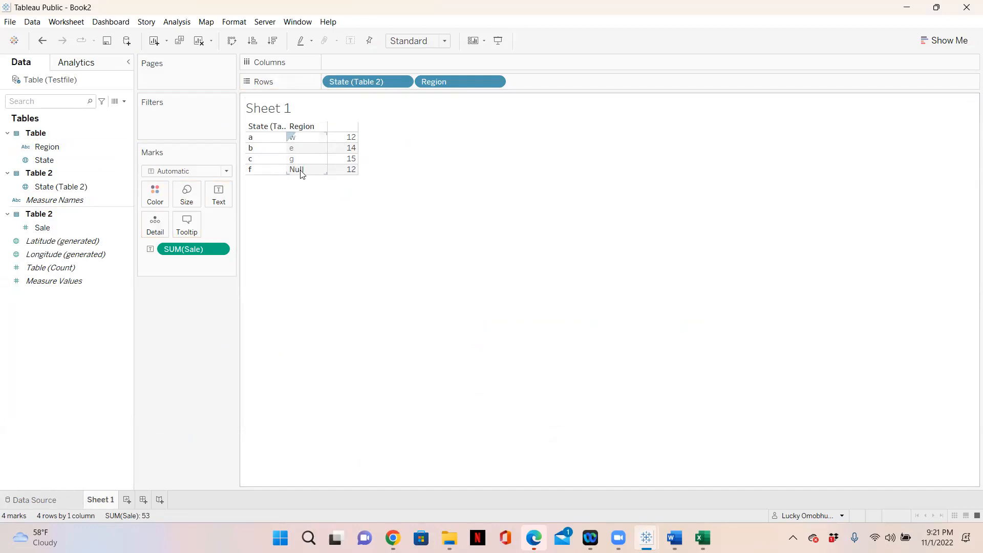
mouse_move(350, 176)
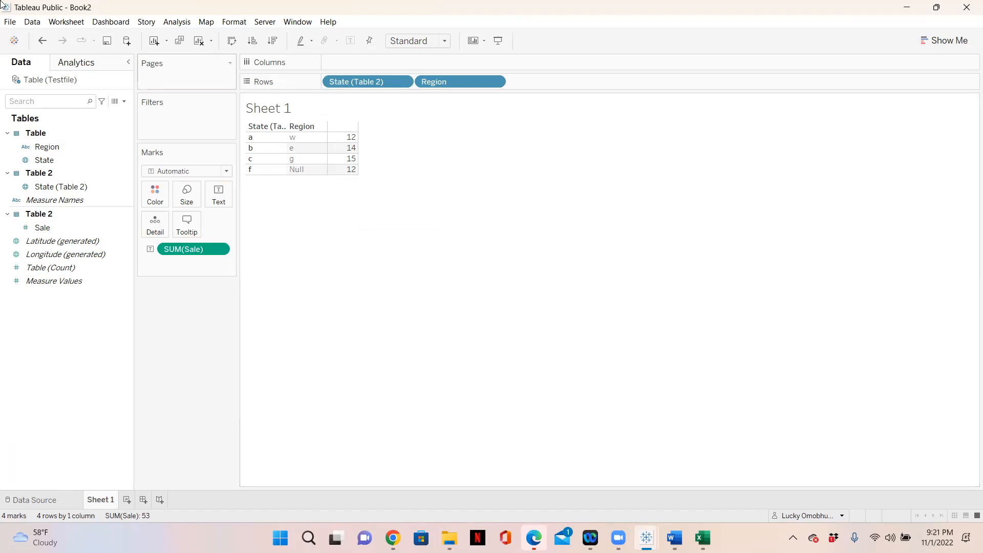
Undo the replacement of State with State (Table 2) on Rows
click(43, 41)
click(43, 41)
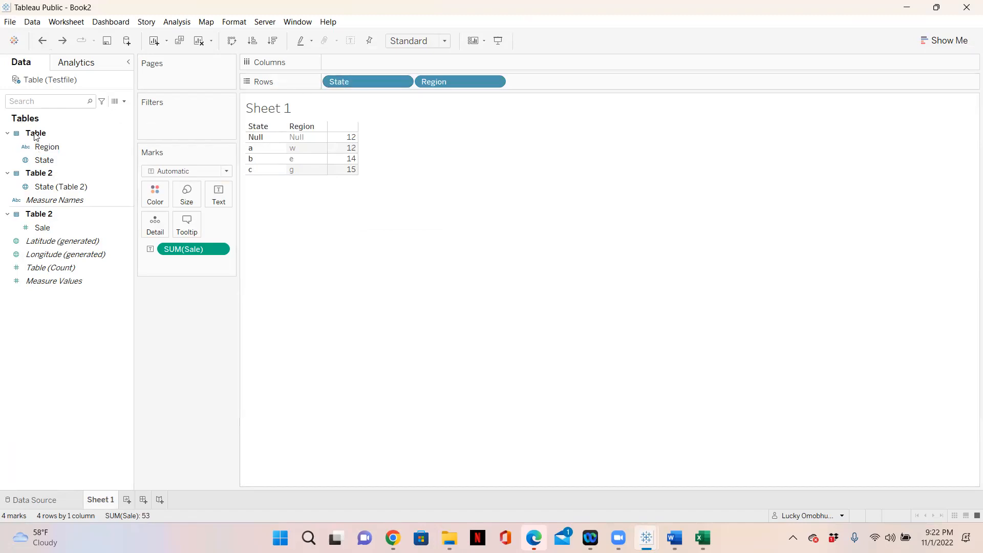
Switch to the Testfile workbook in Excel and view the State entries on Table 2 and Table
mouse_move(702, 537)
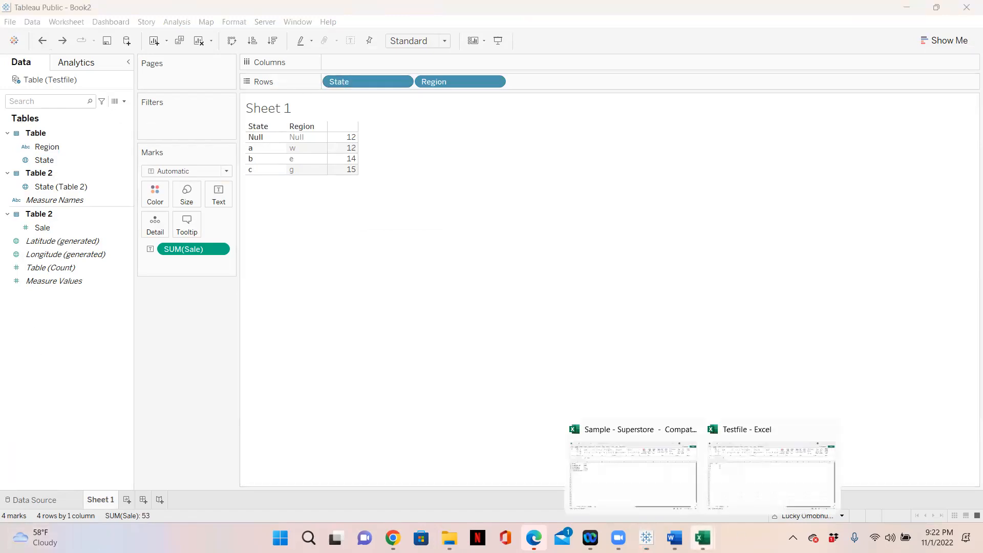
click(648, 481)
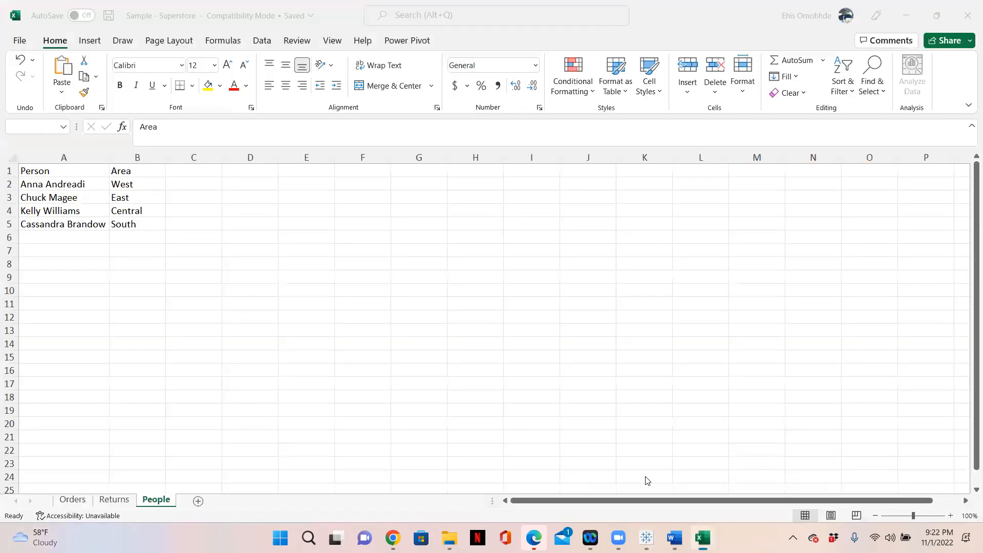
click(965, 14)
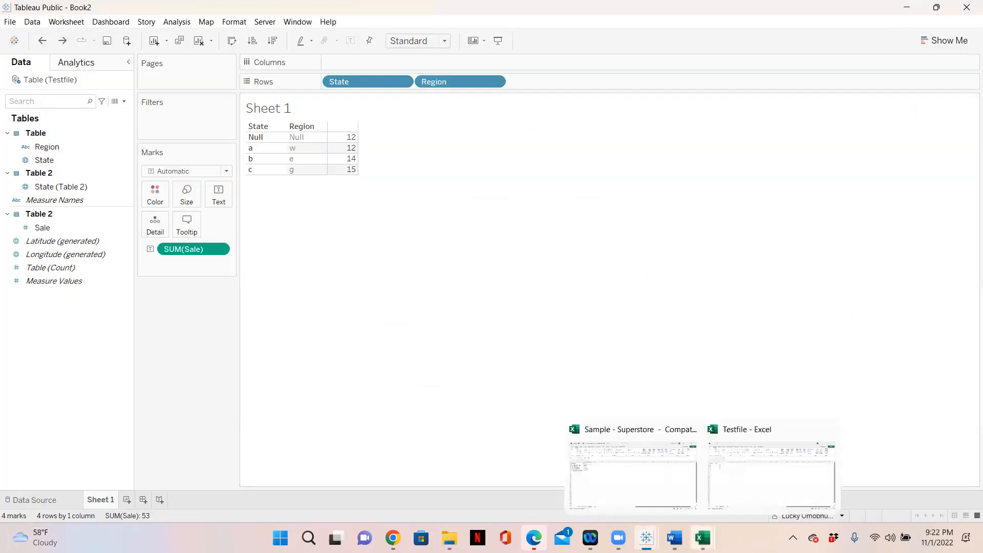
mouse_move(703, 538)
click(737, 469)
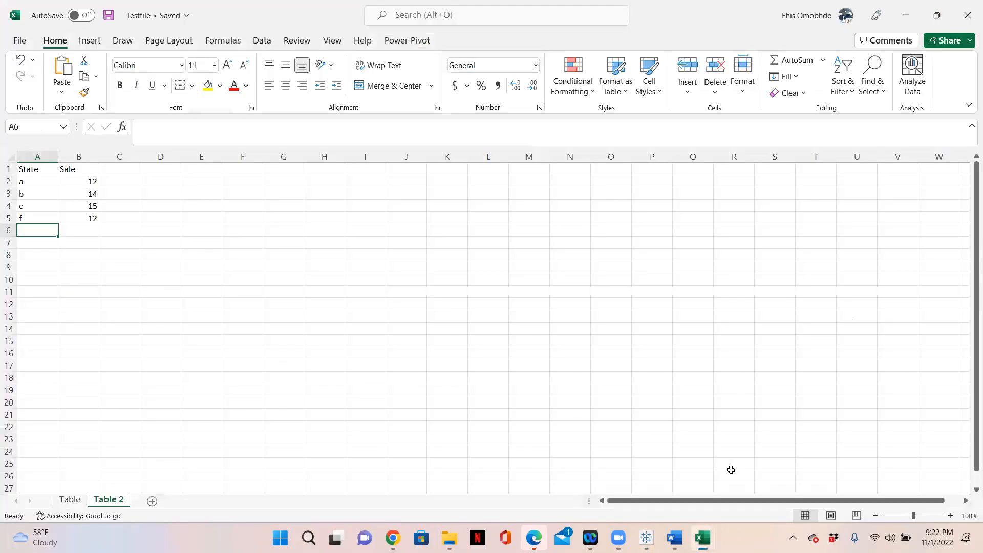
click(69, 500)
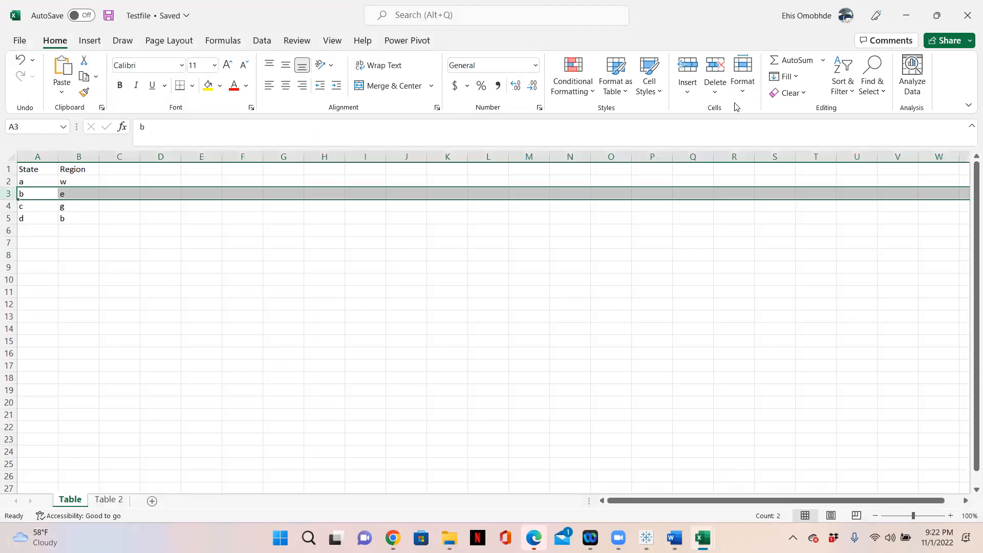
Return to Book2 in Tableau Public and check the right join's data preview against the State rows on Sheet 1
double_click(897, 28)
click(899, 29)
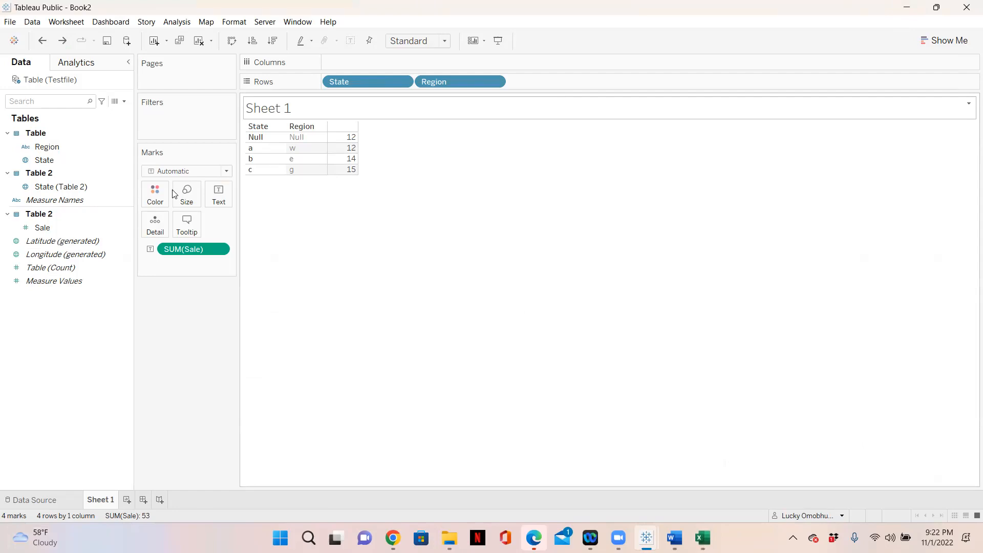
click(36, 501)
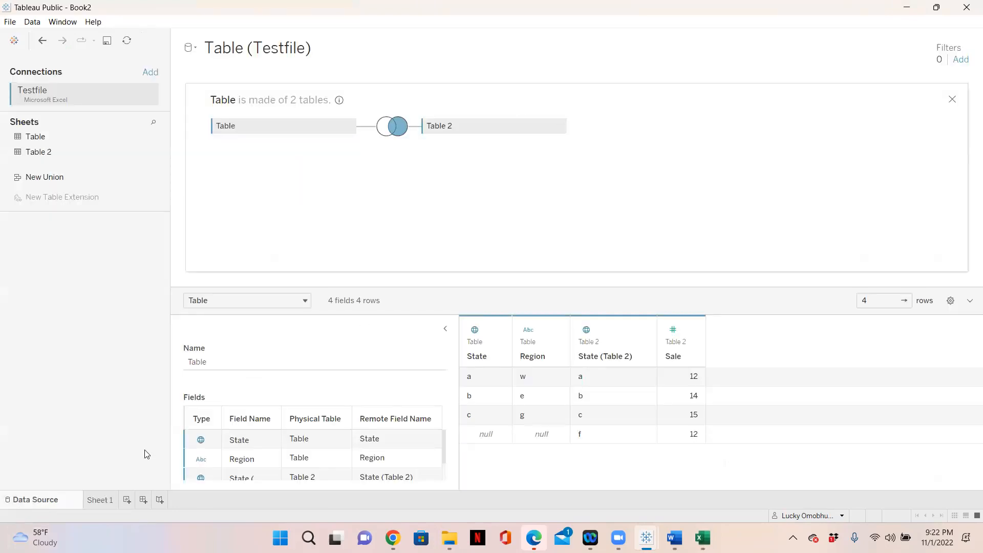
click(100, 501)
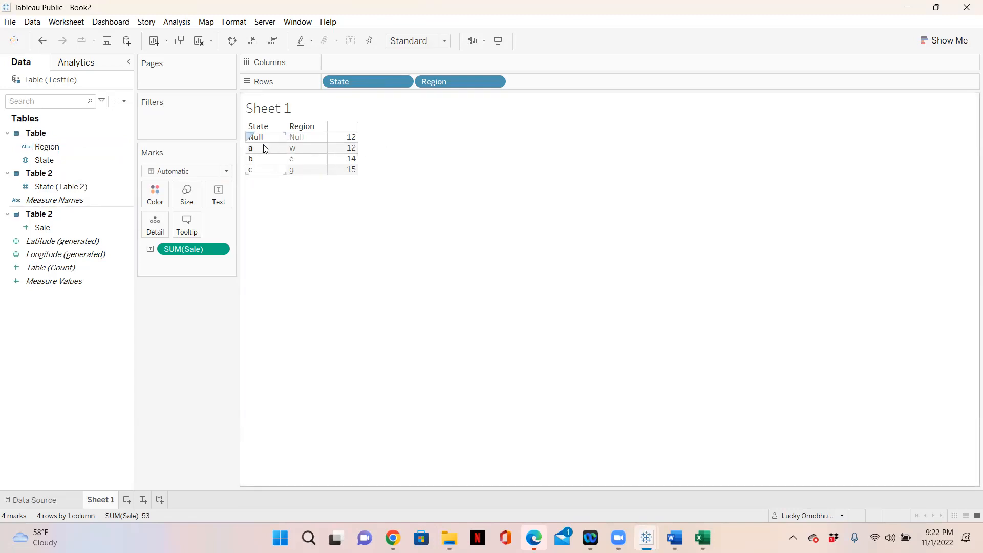
click(50, 185)
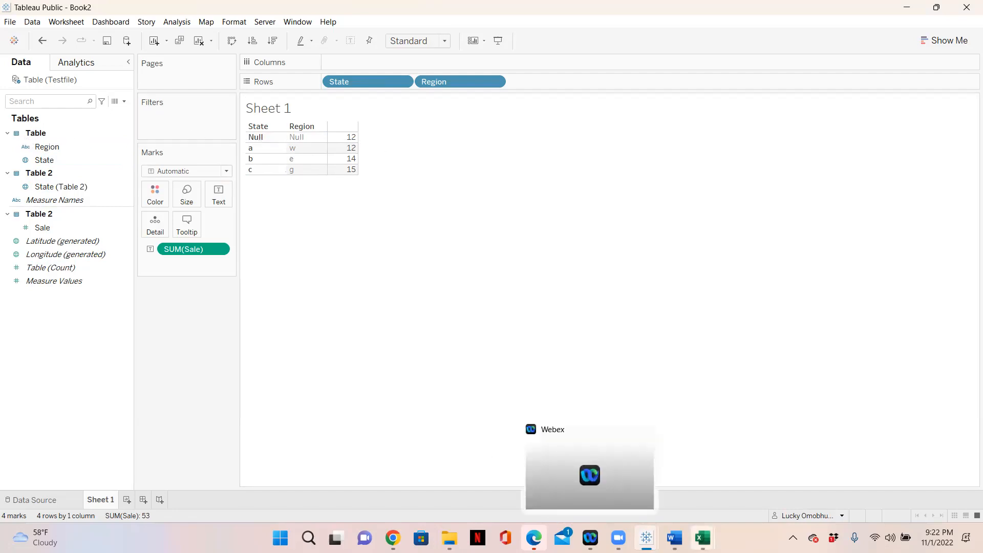
Switch to Testfile in Excel and highlight the State entries on Table and the Sale column on Table 2 for comparison
mouse_move(703, 538)
click(740, 485)
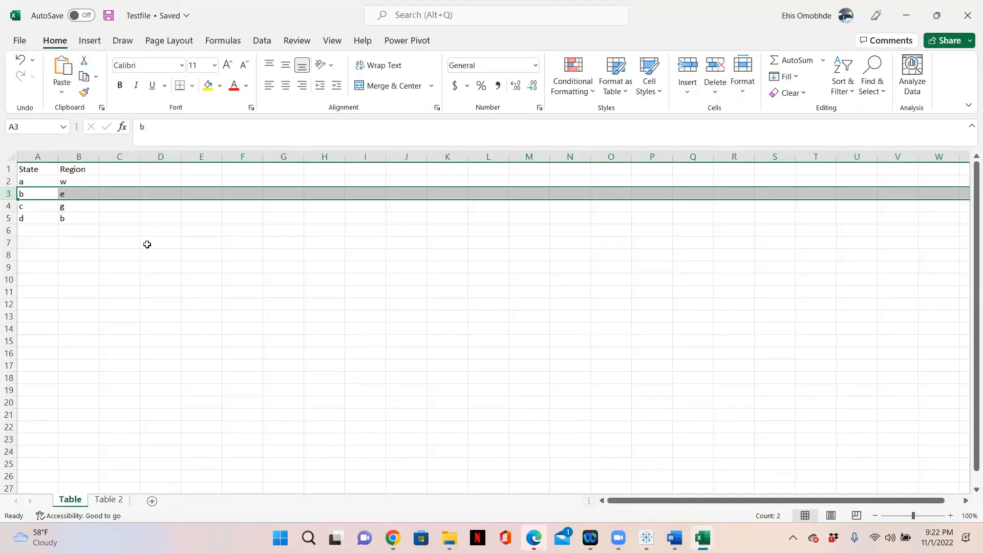
click(115, 502)
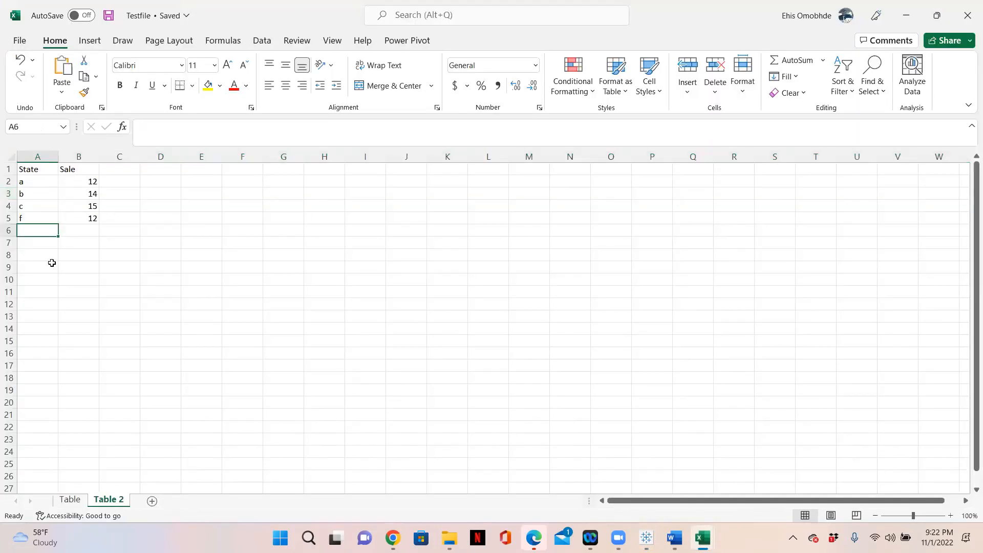
click(69, 500)
drag(28, 169, 24, 219)
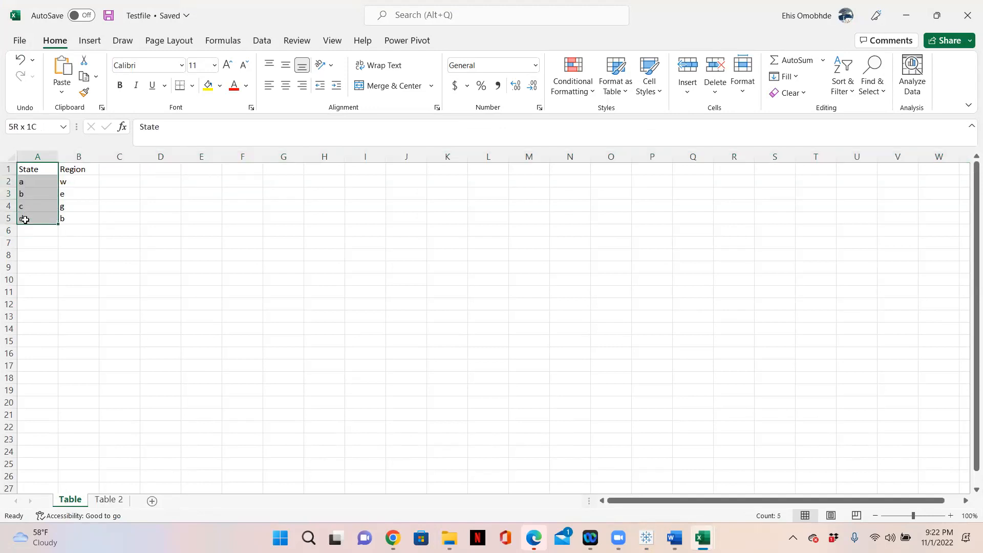
click(110, 500)
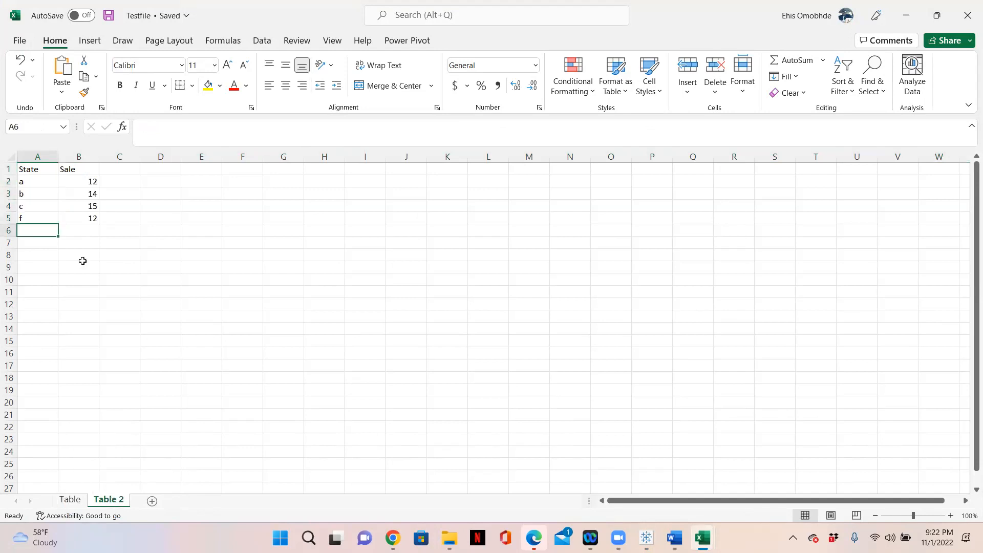
click(80, 156)
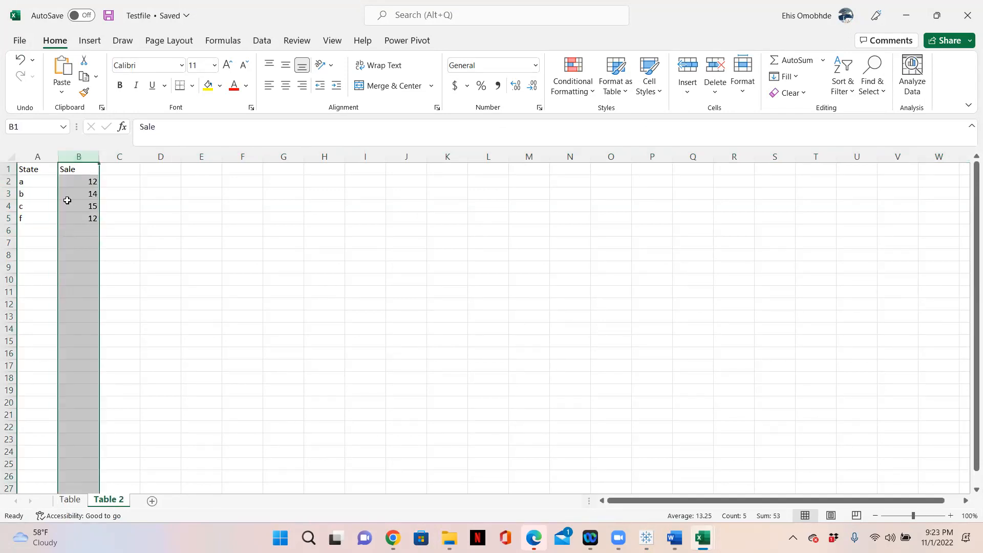
Return to Book2 in Tableau Public and check the right join's data preview against Sheet 1
click(91, 220)
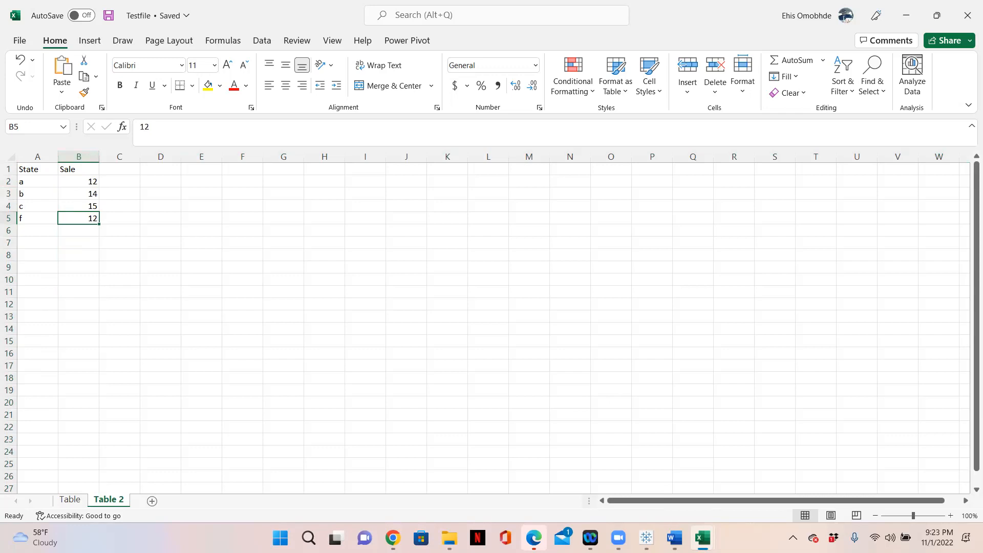
mouse_move(646, 537)
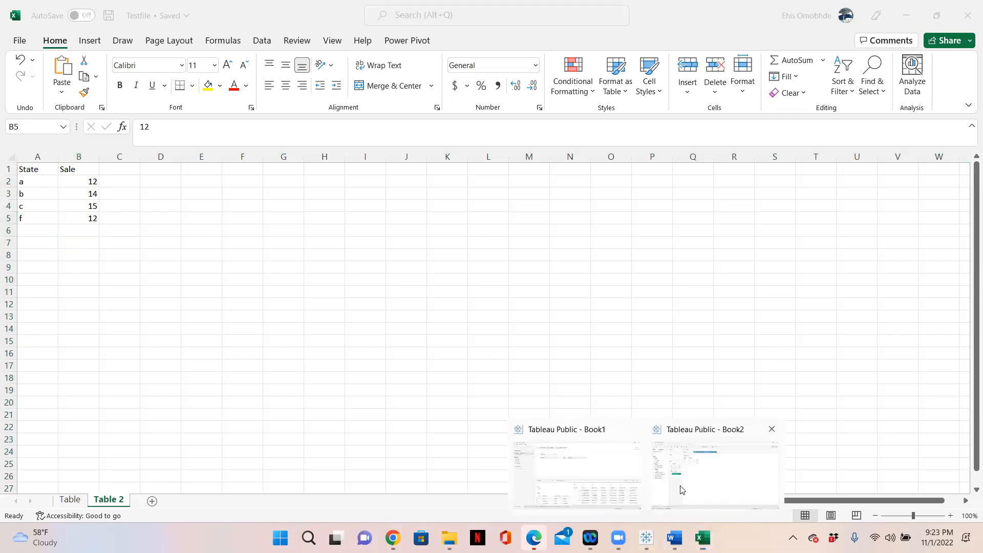
click(670, 485)
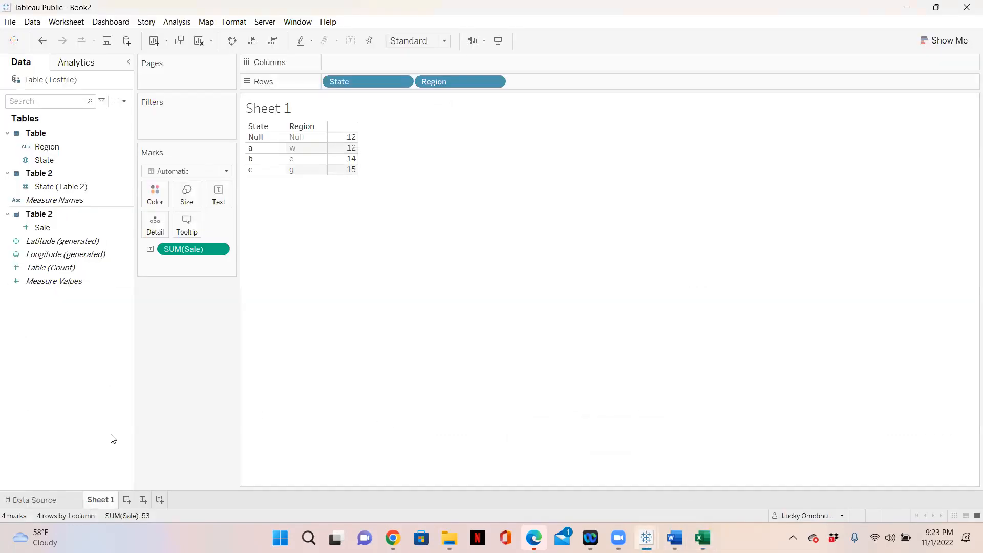
click(47, 498)
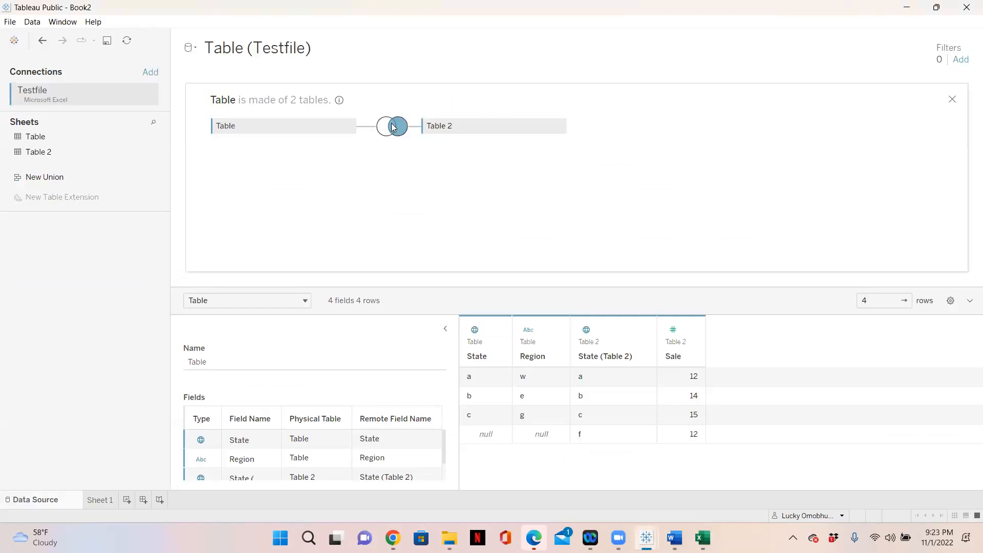
click(101, 500)
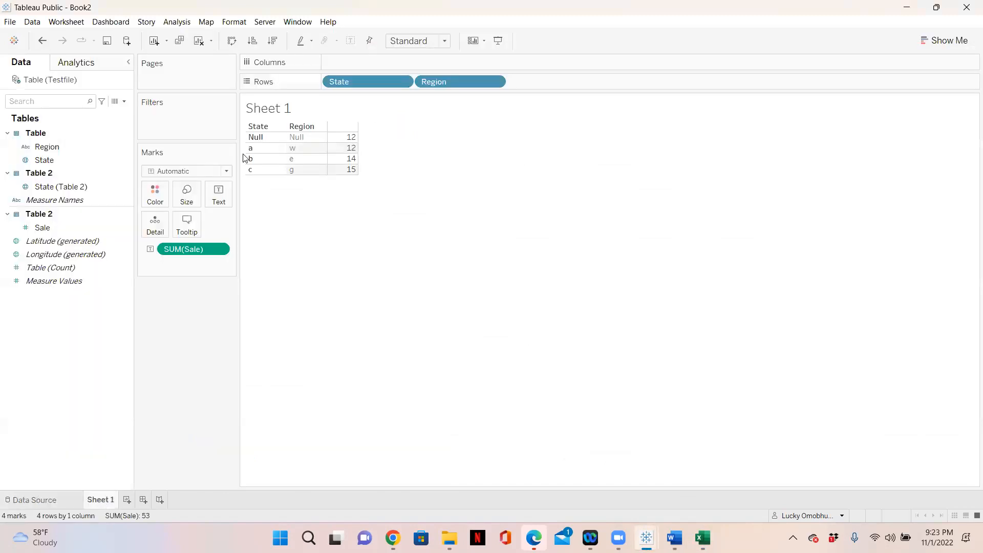
Replace State with State (Table 2) ahead of Region on Sheet 1's Rows
drag(358, 81, 195, 415)
drag(26, 186, 319, 81)
drag(61, 187, 328, 85)
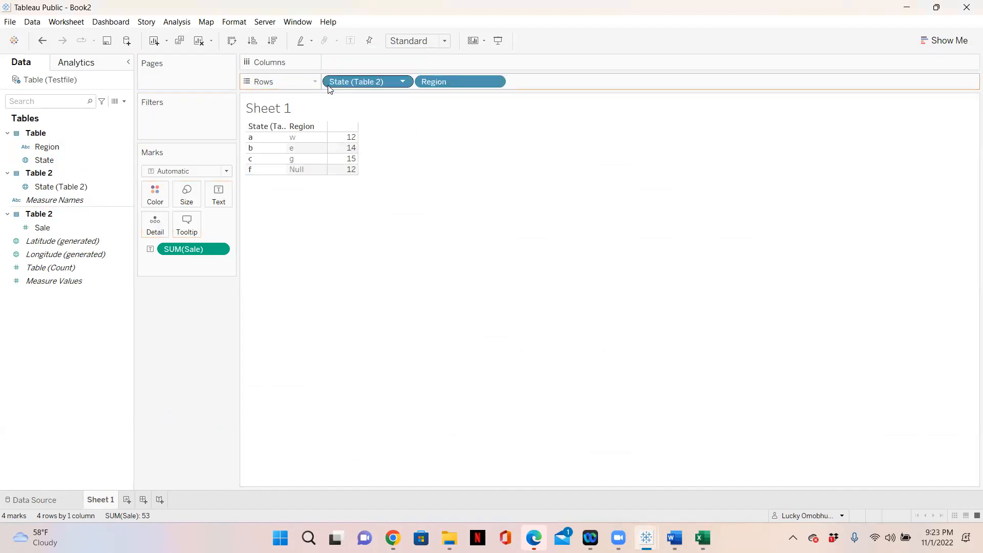
mouse_move(348, 173)
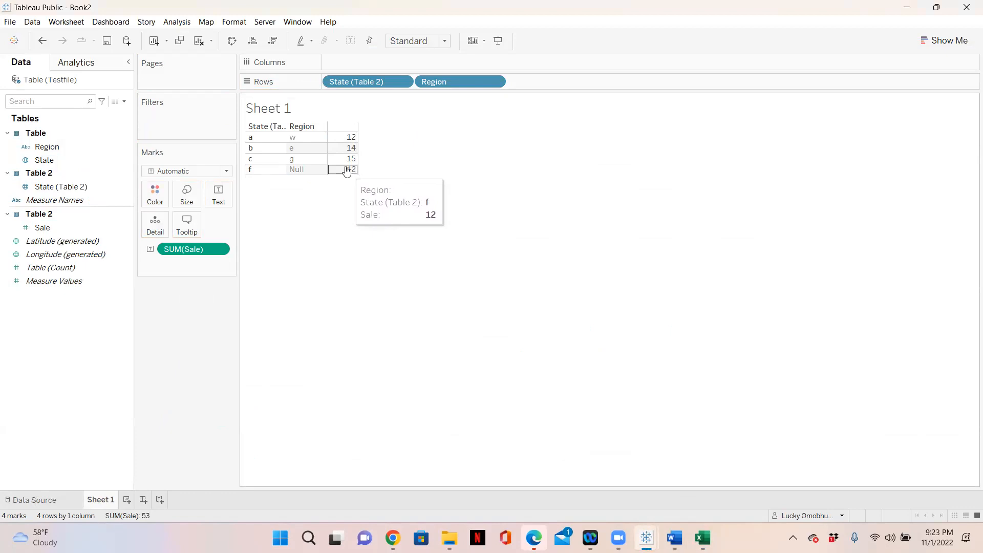
Change the join between Table and Table 2 to Full Outer and add State before State (Table 2) on Sheet 1's Rows
click(60, 501)
click(398, 127)
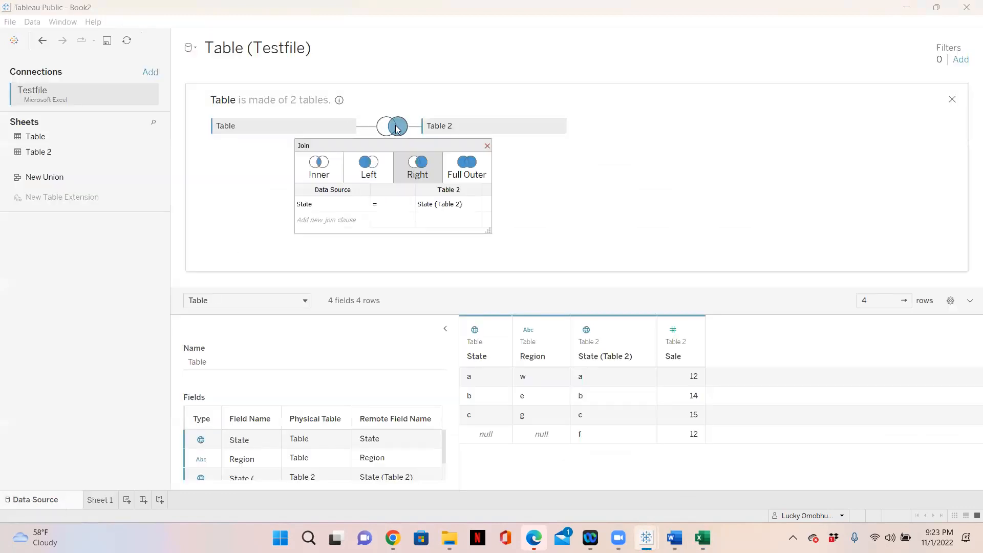
click(475, 165)
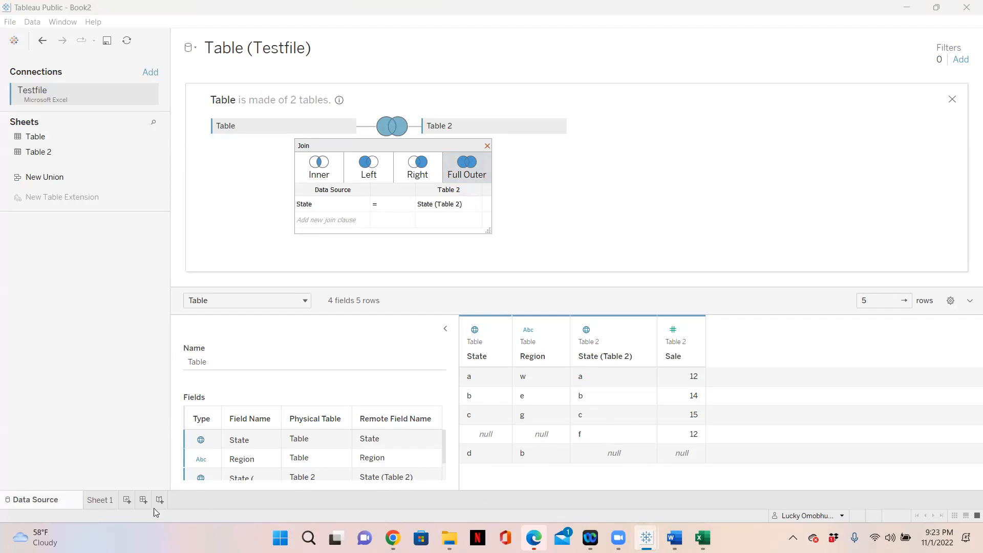
click(100, 501)
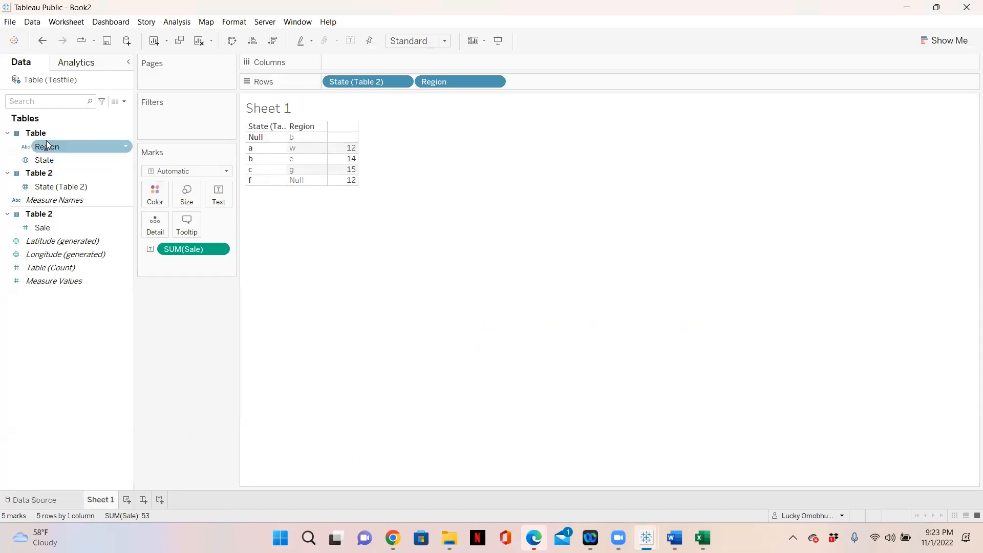
drag(44, 160, 325, 85)
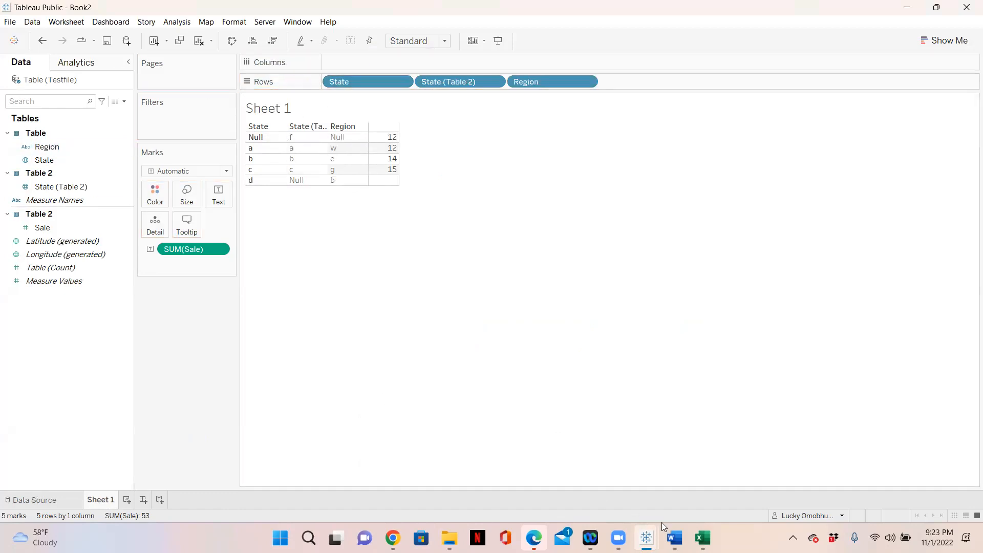
Switch to the Testfile workbook in Excel and view the data on Table 2 and Table
mouse_move(703, 538)
click(722, 487)
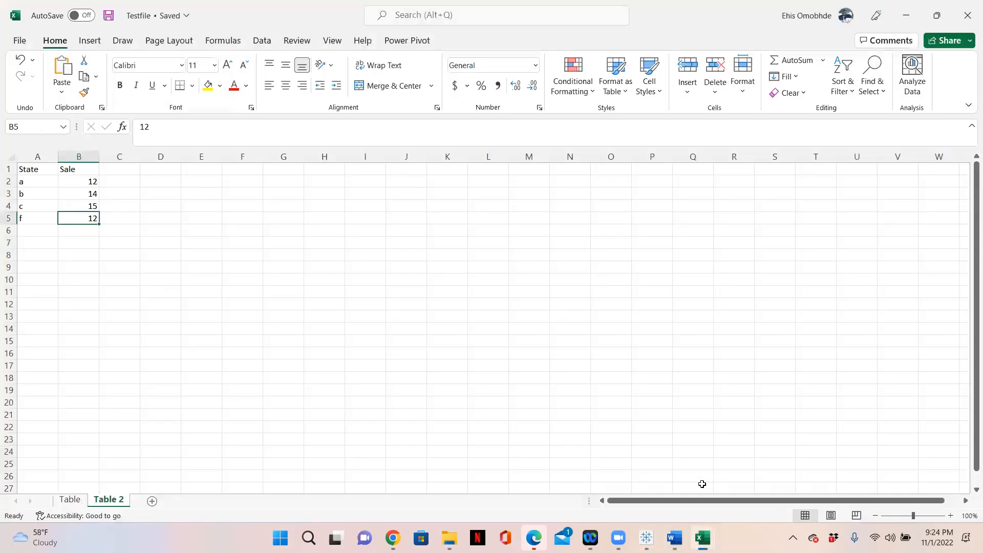
click(77, 490)
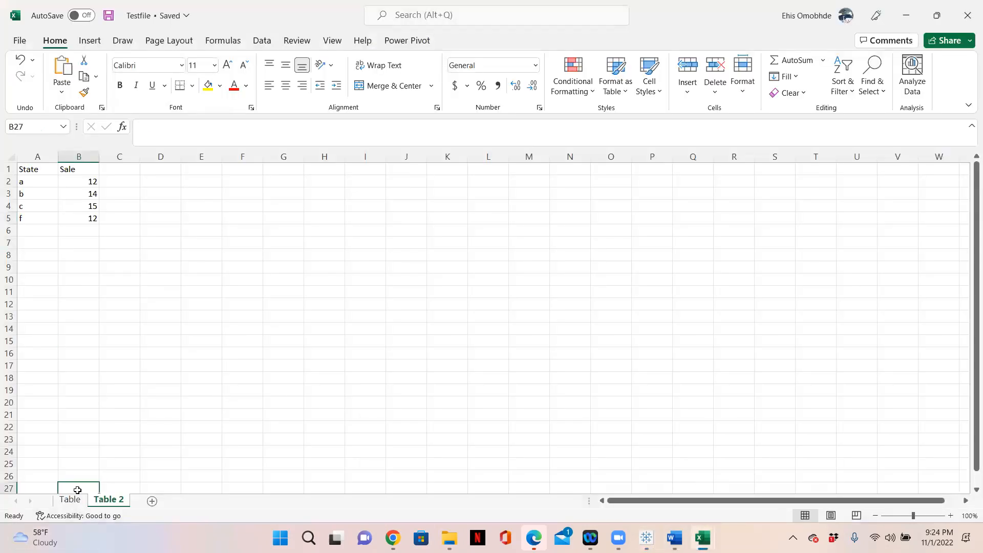
click(70, 500)
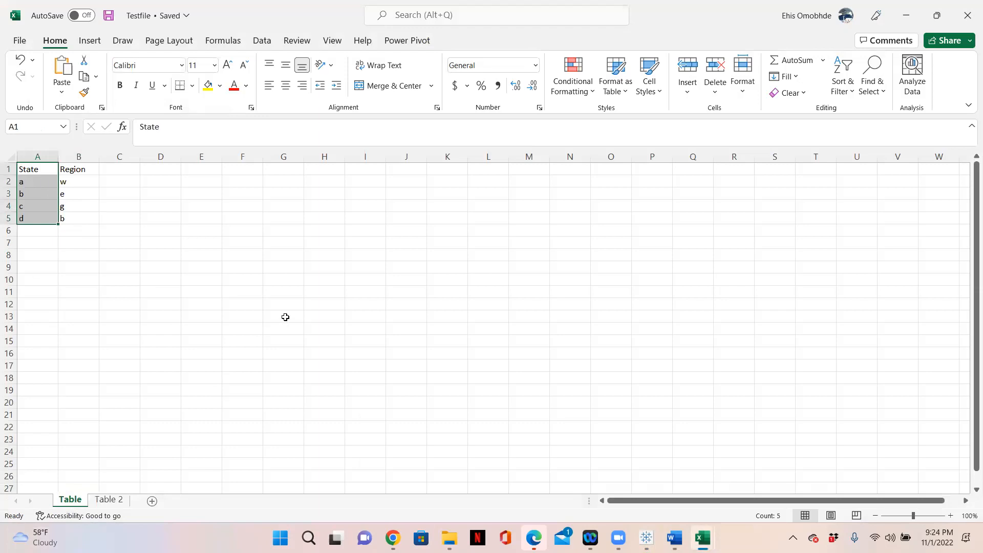
Return to Book2 in Tableau Public and inspect the unmatched State rows and the Sale value of state d
mouse_move(647, 538)
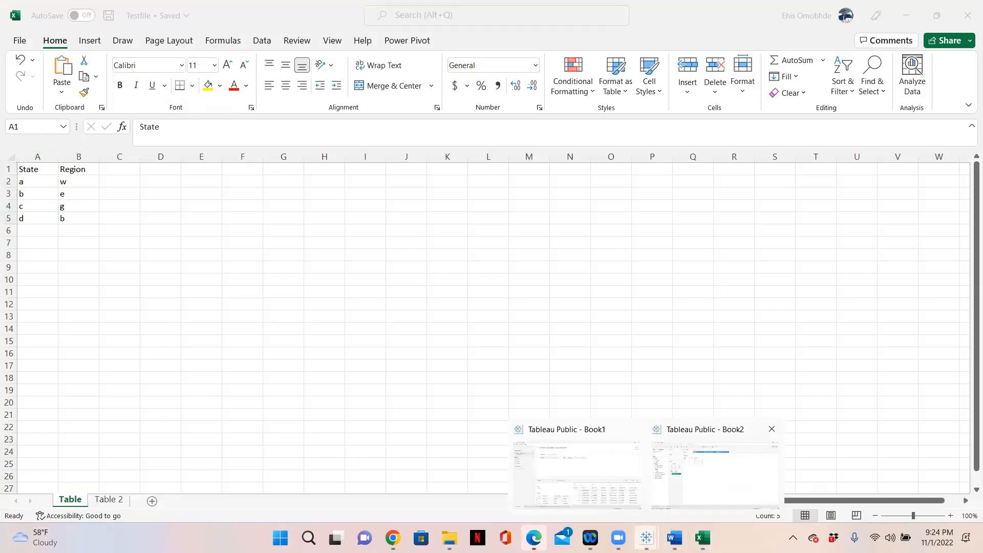
click(720, 469)
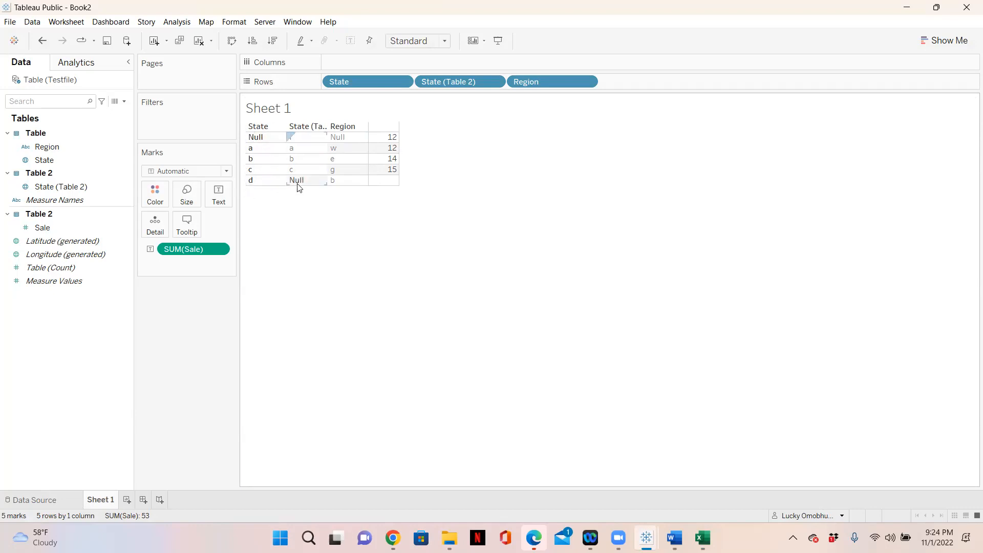
mouse_move(390, 190)
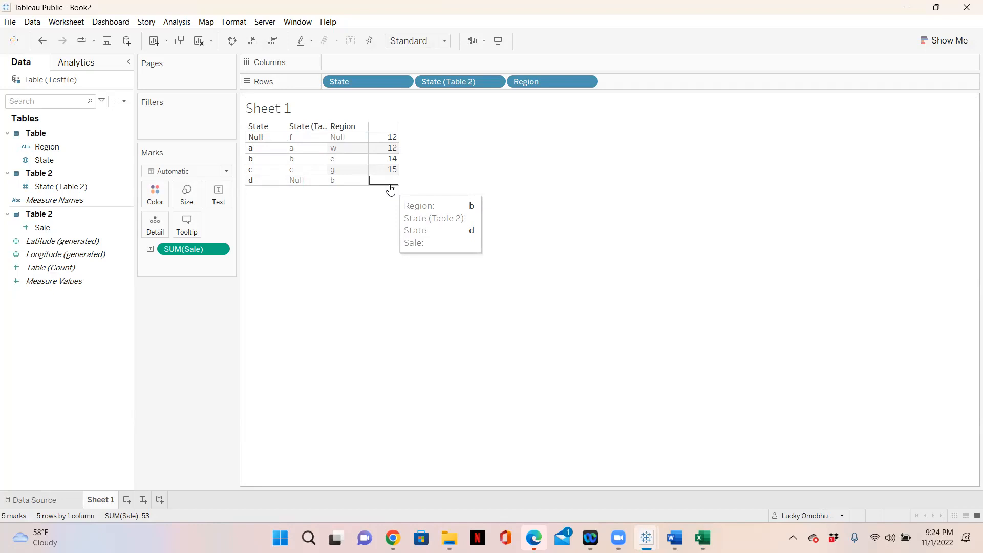
Change the join between Table and Table 2 in the data source to Inner
click(46, 497)
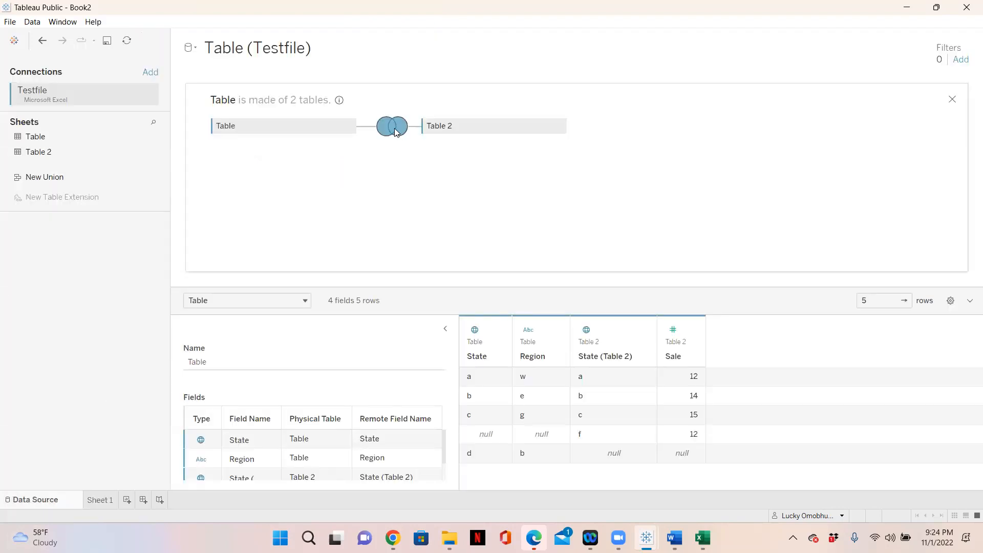
mouse_move(380, 134)
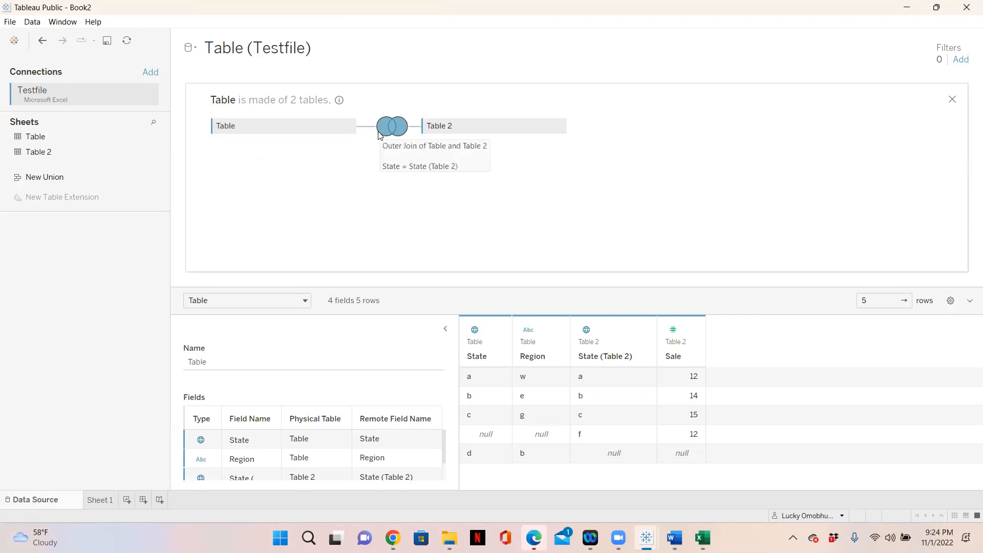
click(398, 130)
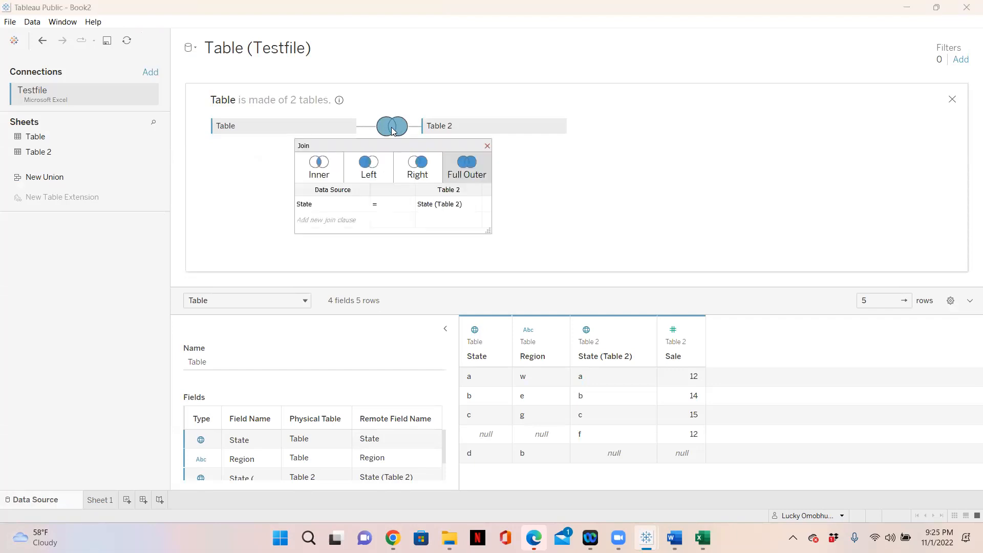
click(319, 162)
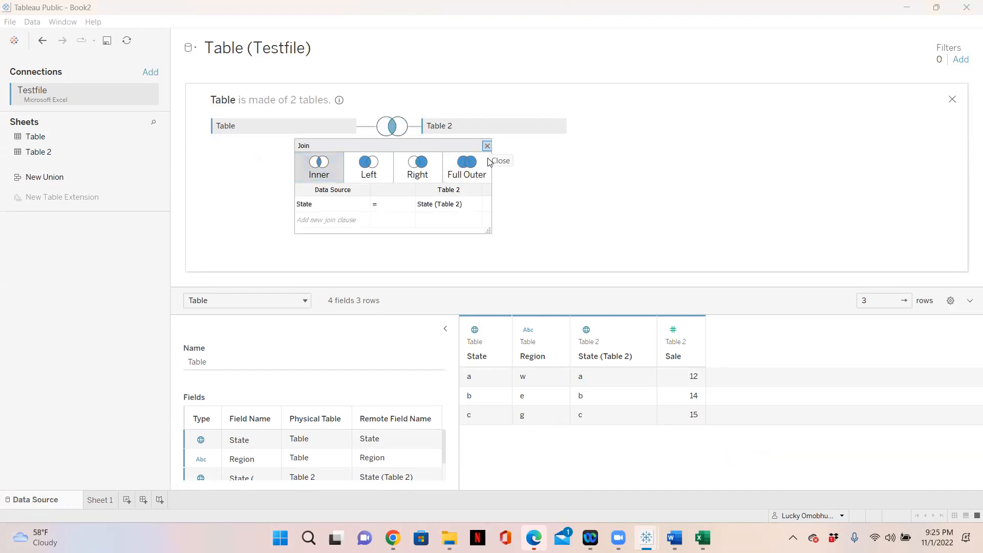
Switch to Book1 in Tableau Public and examine the Orders sheet of the Sample - Superstore workbook in Excel
mouse_move(644, 535)
click(567, 475)
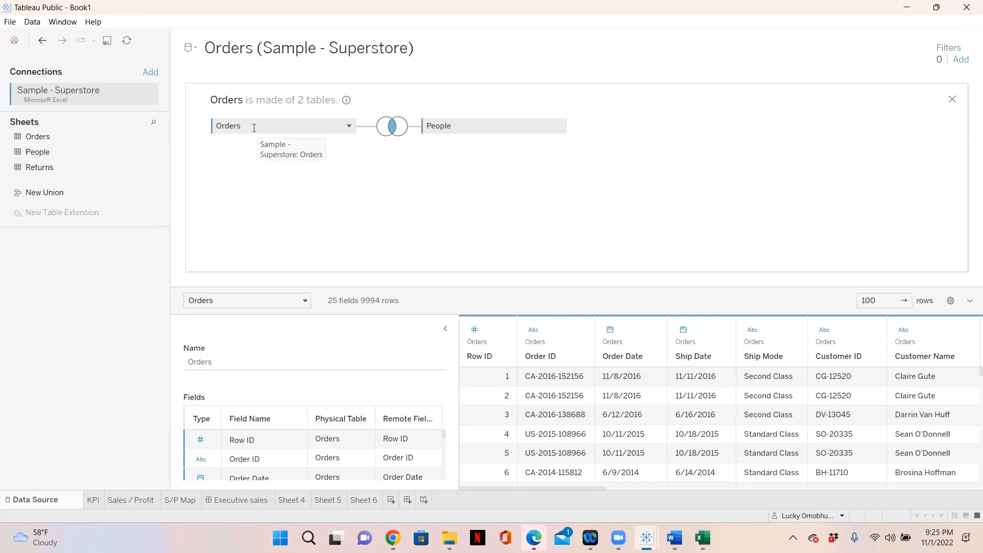
click(703, 538)
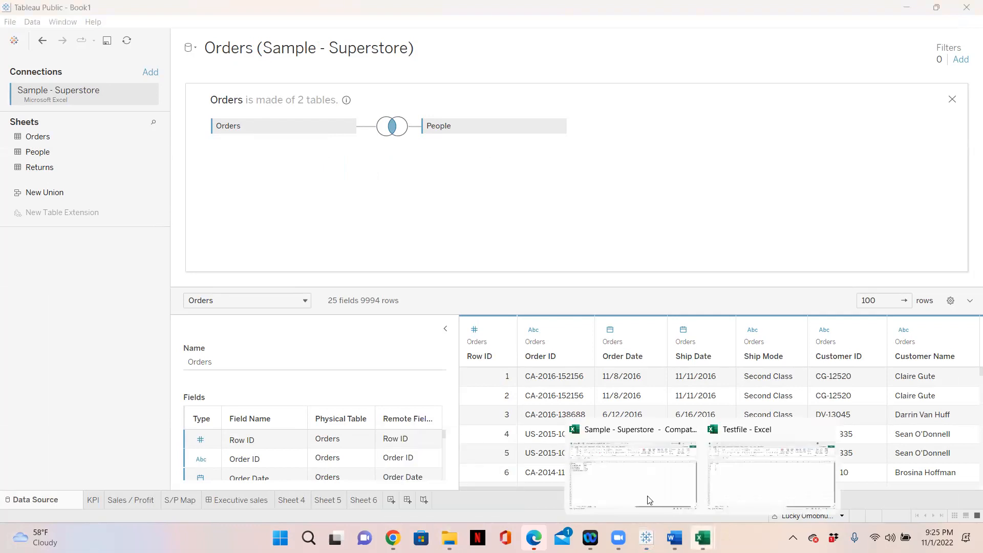
click(649, 492)
click(75, 501)
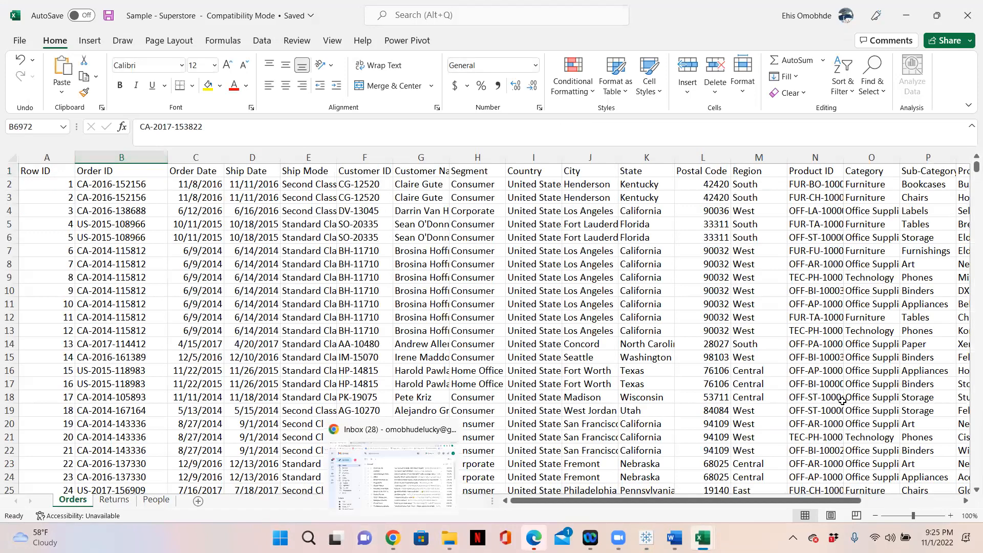
drag(972, 167, 941, 137)
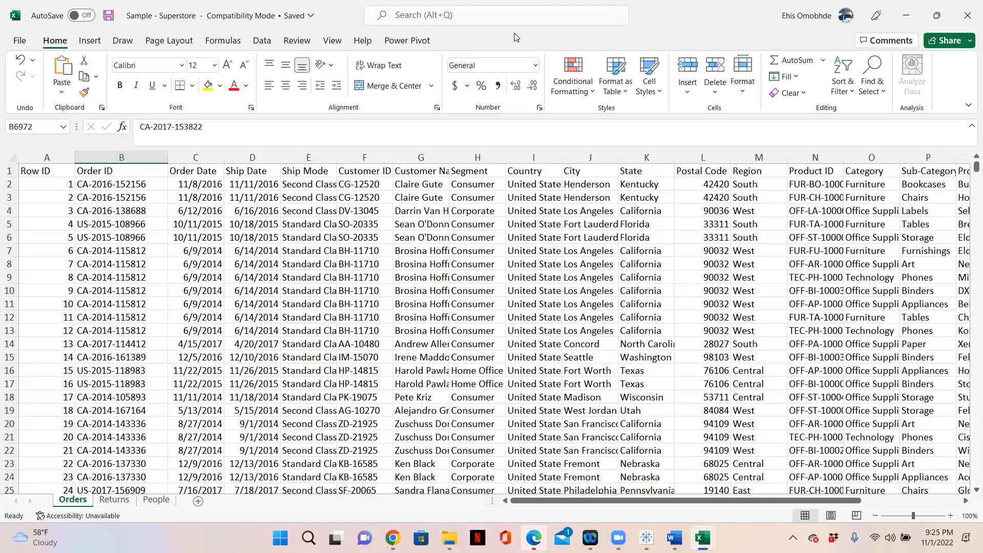
click(905, 20)
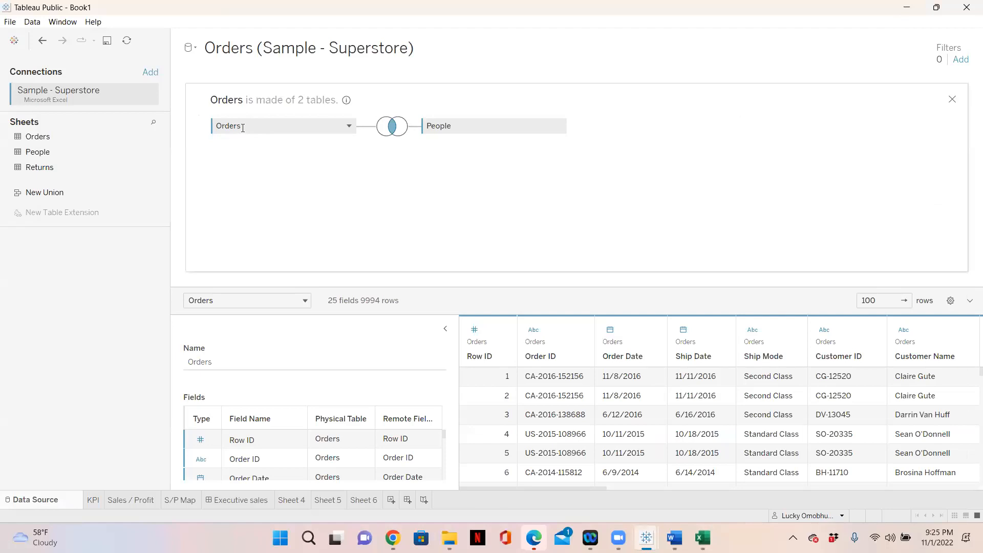
Change the join between Orders and People in Book1 to Left
click(392, 126)
click(366, 164)
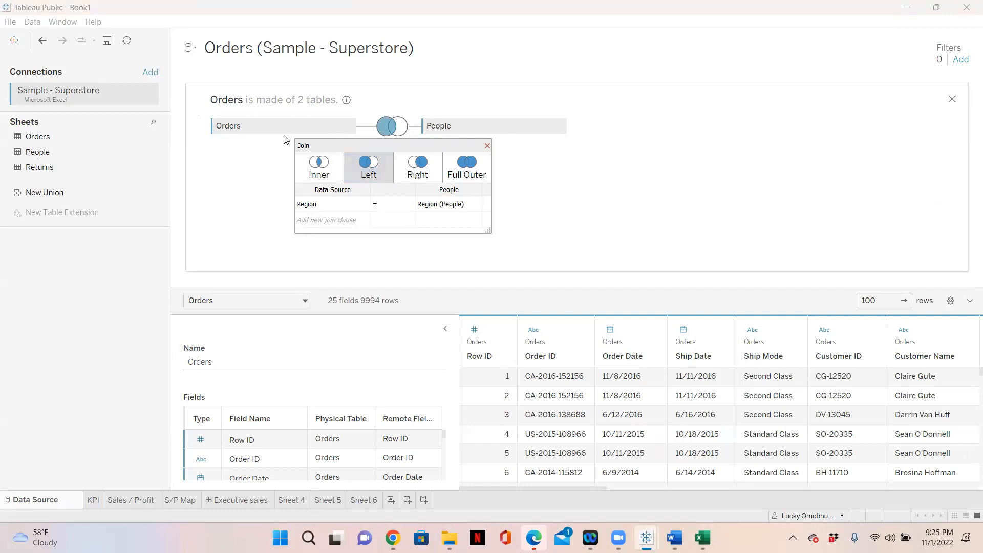
click(487, 147)
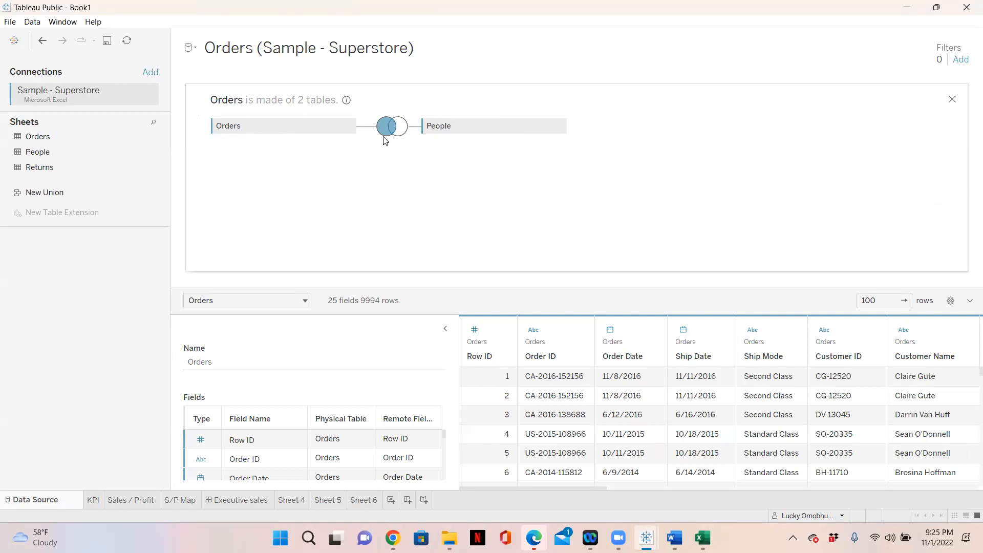
Review the Inner and Left join options and the Region join clause between Orders and People
mouse_move(388, 139)
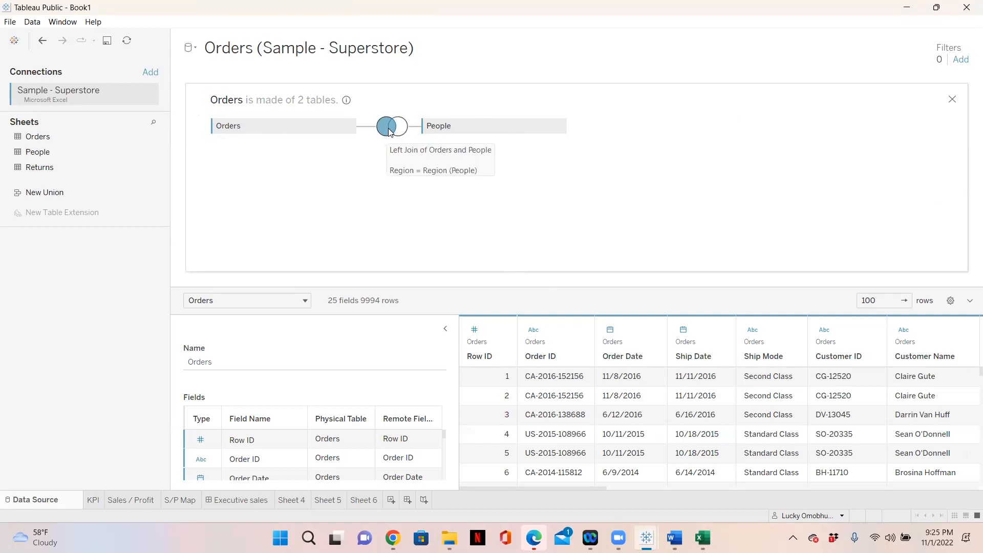
click(390, 132)
click(320, 165)
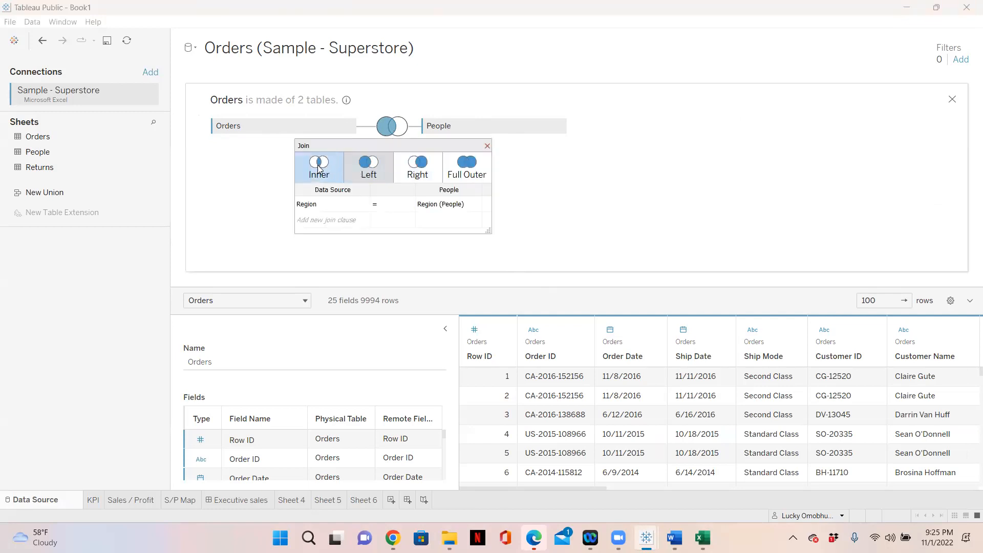
click(363, 163)
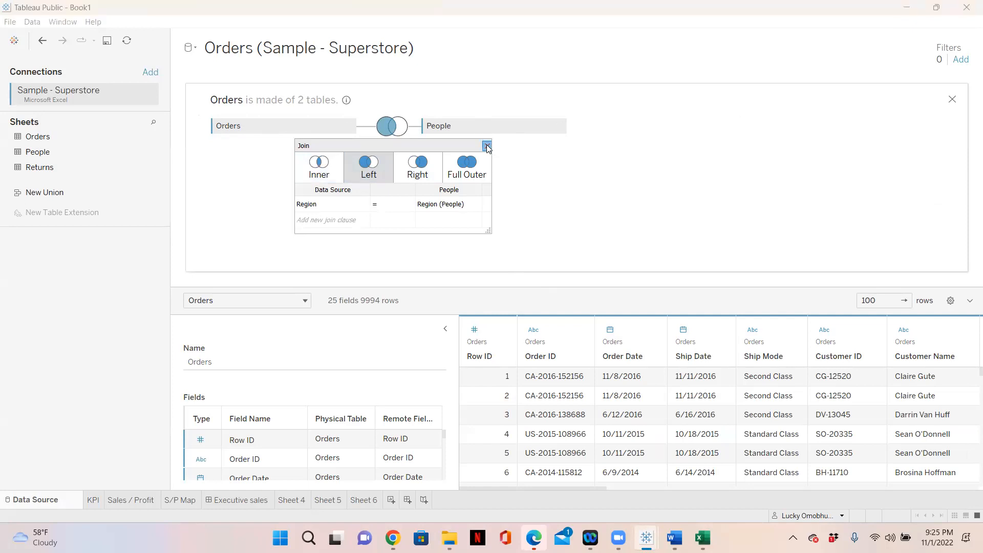
click(487, 146)
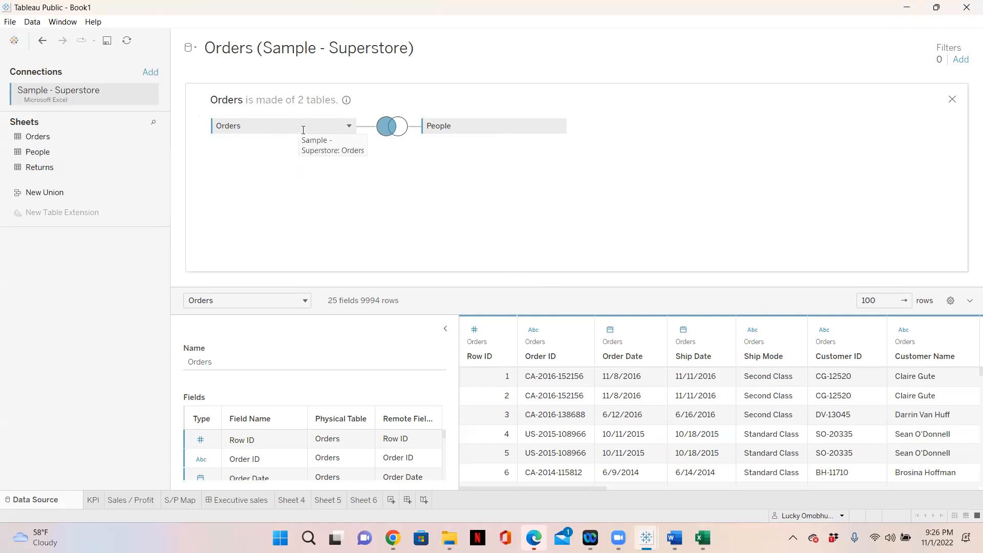
mouse_move(388, 130)
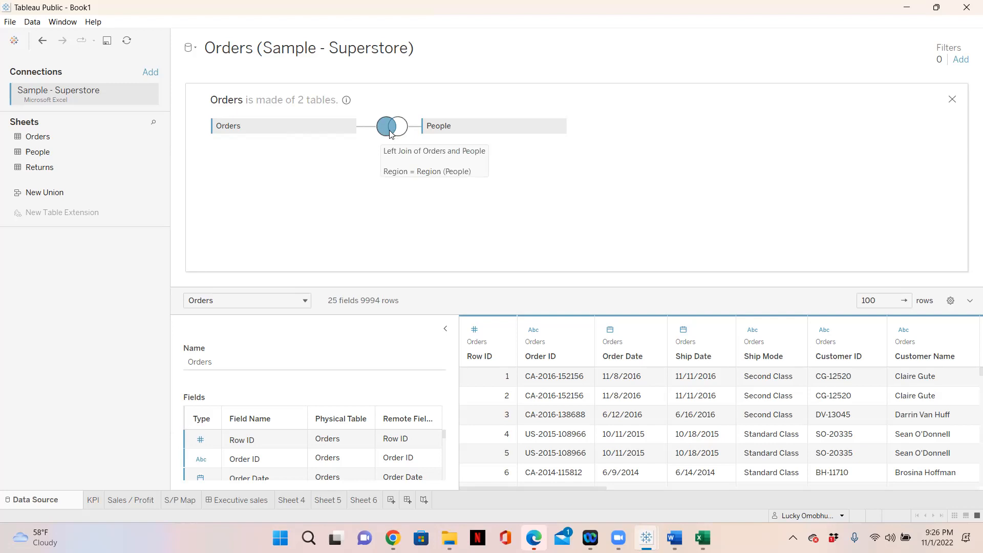
click(388, 131)
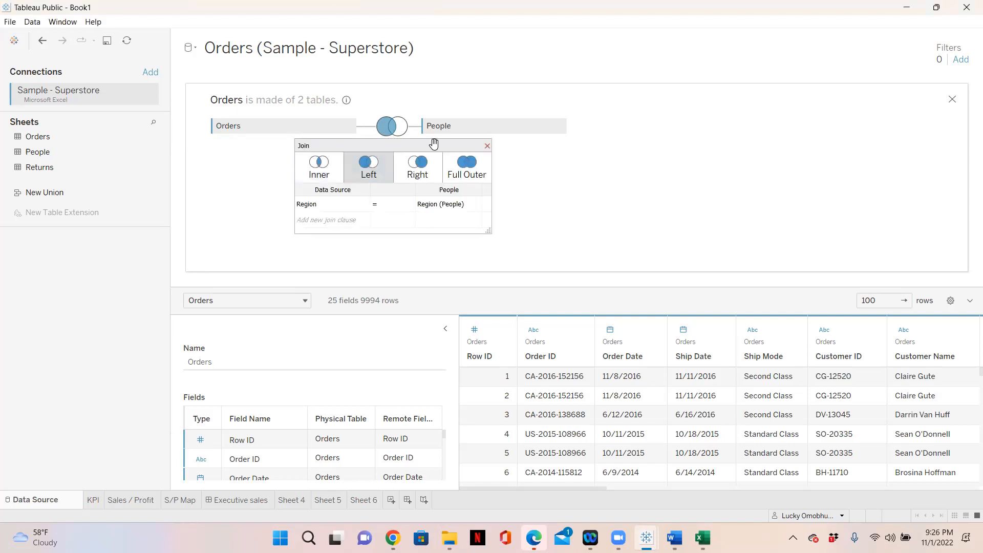
click(488, 147)
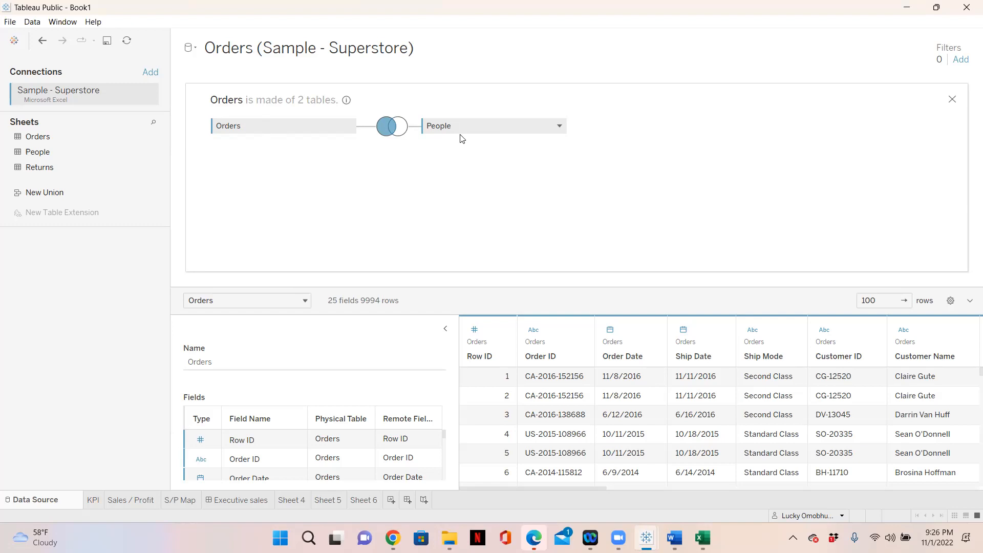
Switch to the Sample - Superstore workbook in Excel and compare the People sheet's Person and Area columns with the Orders sheet
click(702, 538)
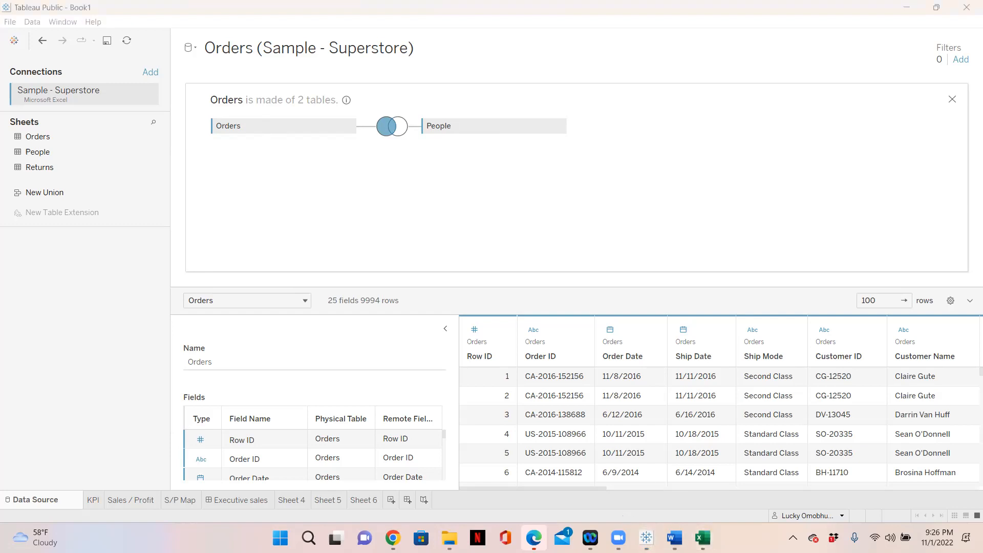
click(702, 538)
click(659, 493)
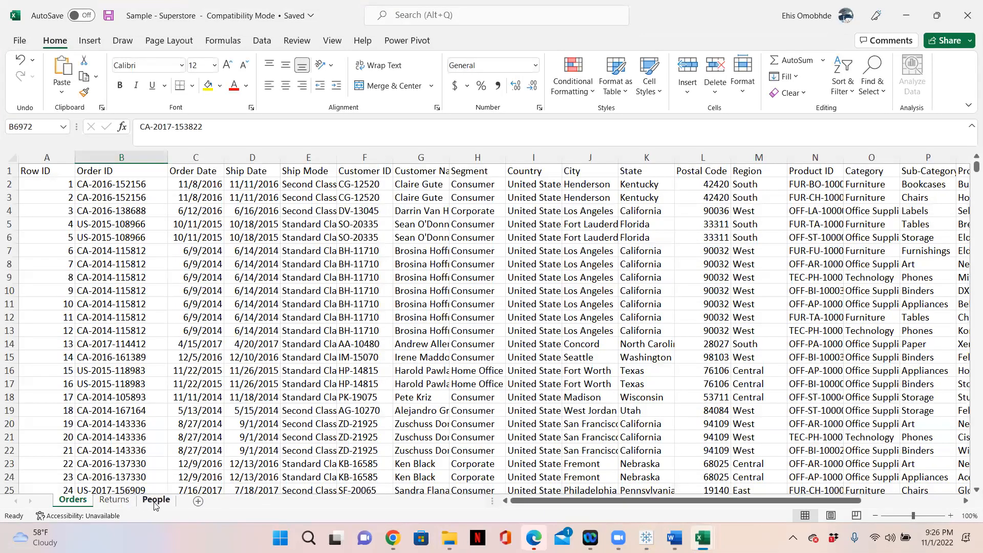
click(156, 500)
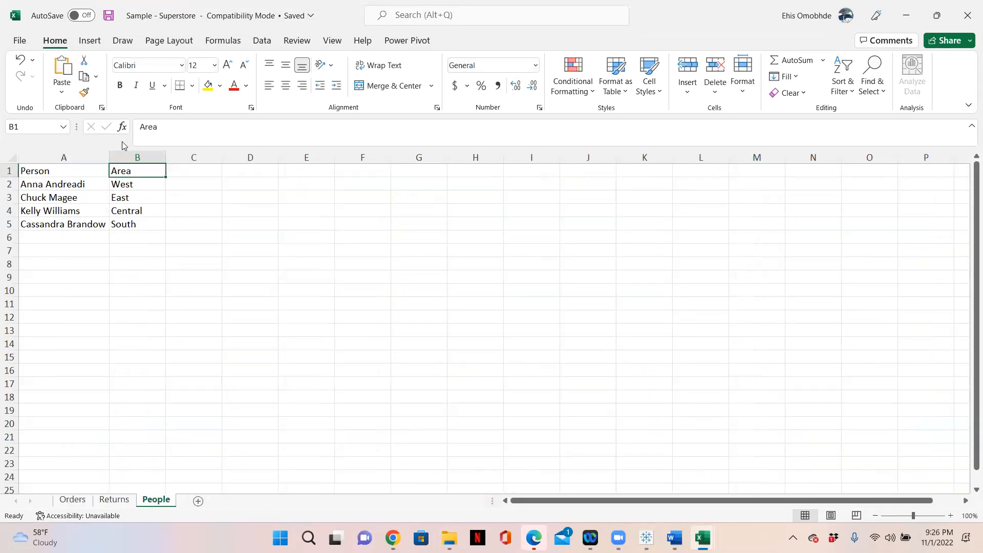
drag(47, 169, 41, 225)
drag(36, 170, 123, 238)
click(73, 500)
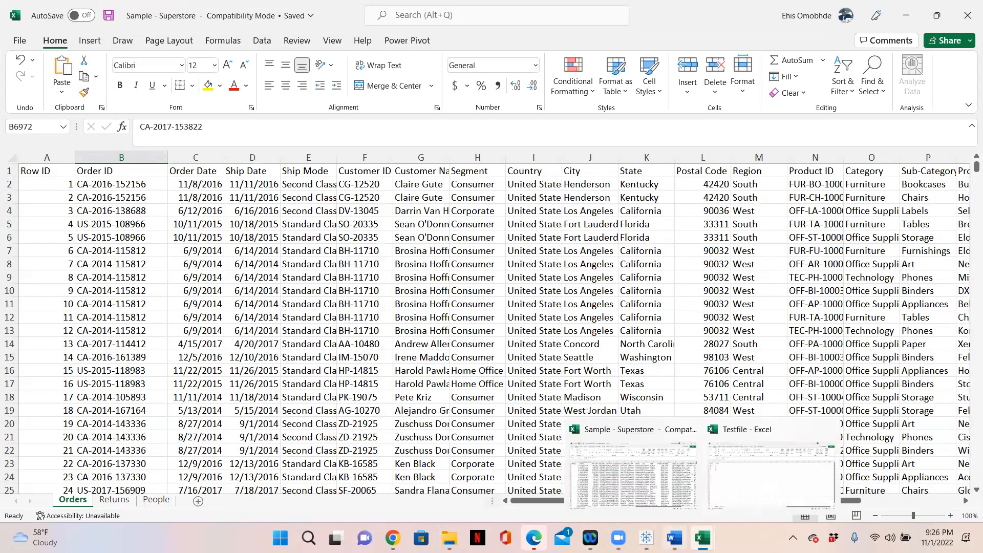
click(584, 474)
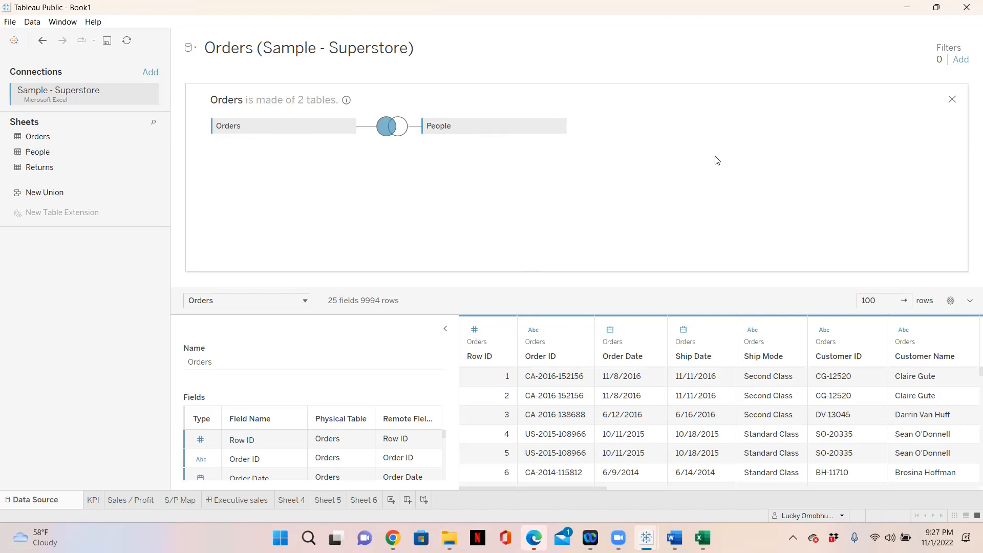
Return to Book1 in Tableau Public and close the join view of the Orders and People tables
mouse_move(647, 537)
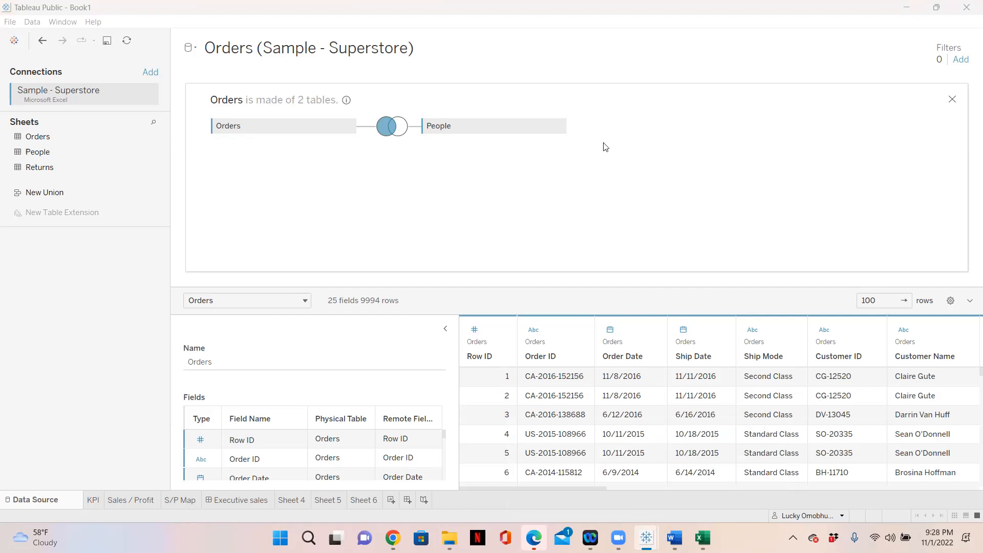
click(316, 128)
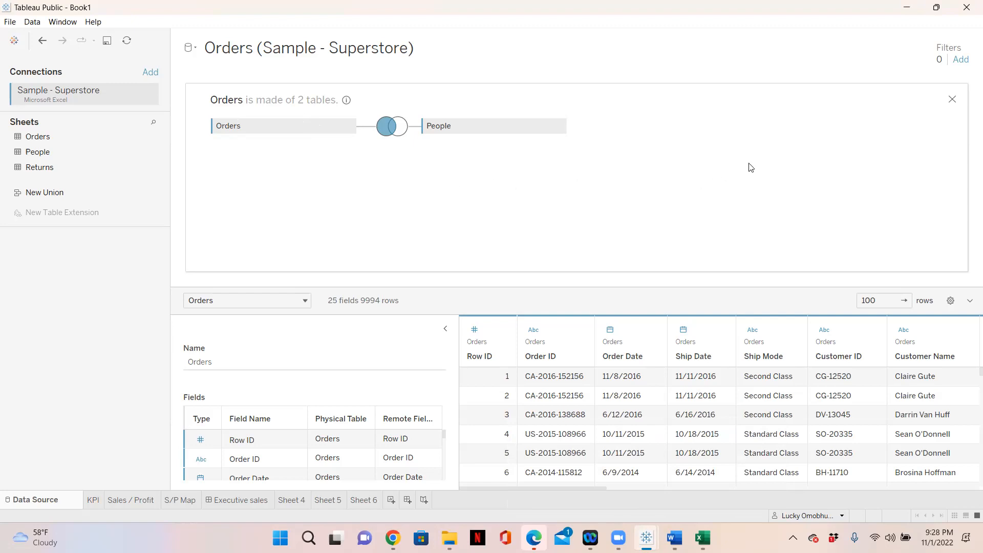
click(953, 100)
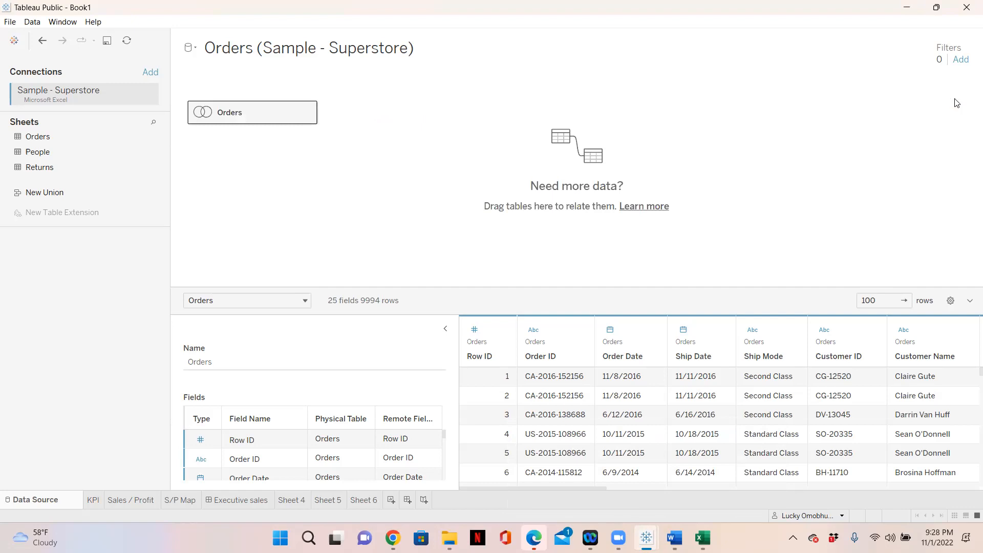
click(308, 113)
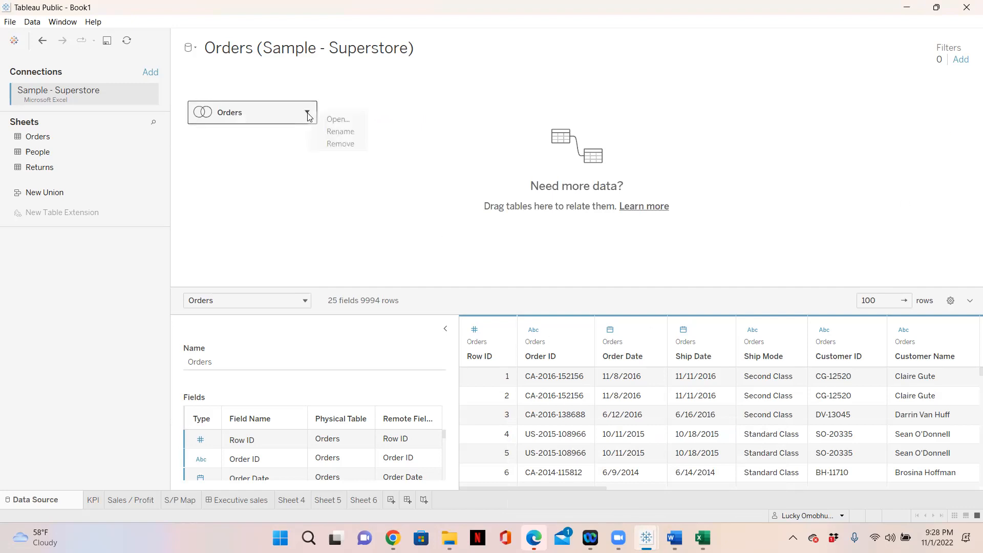
click(503, 156)
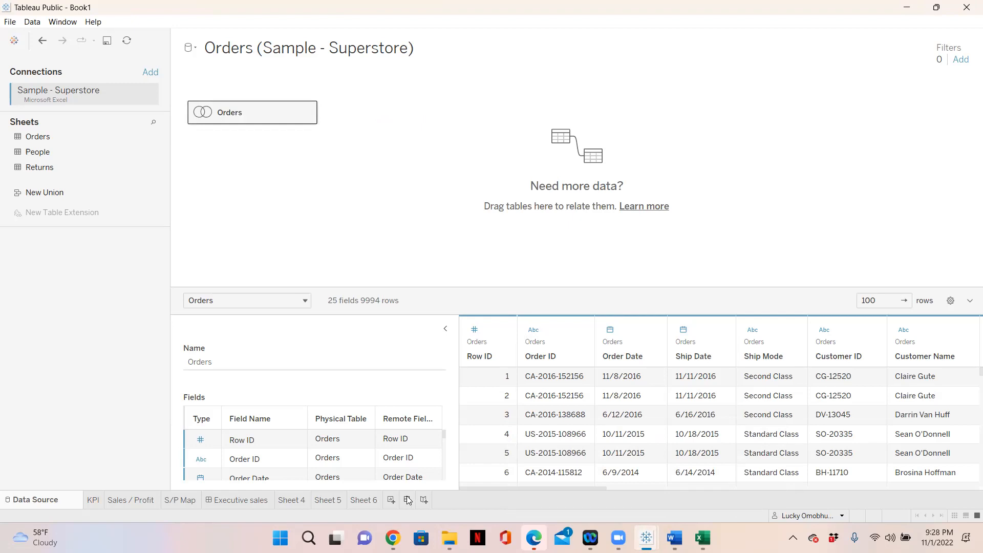
Open Sheet 6 and collapse both Orders field groups, keeping the People fields expanded
click(369, 501)
drag(49, 147, 57, 122)
click(90, 101)
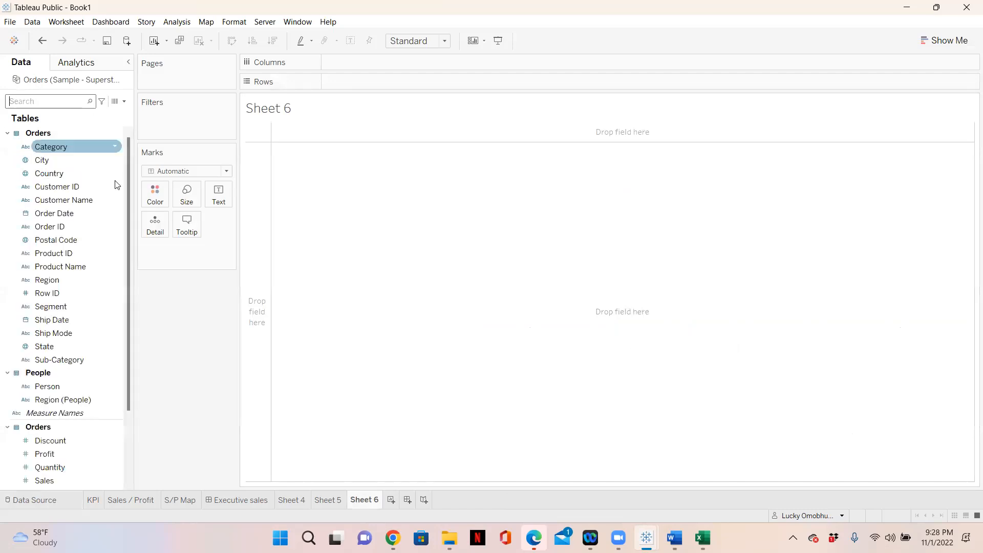
click(7, 133)
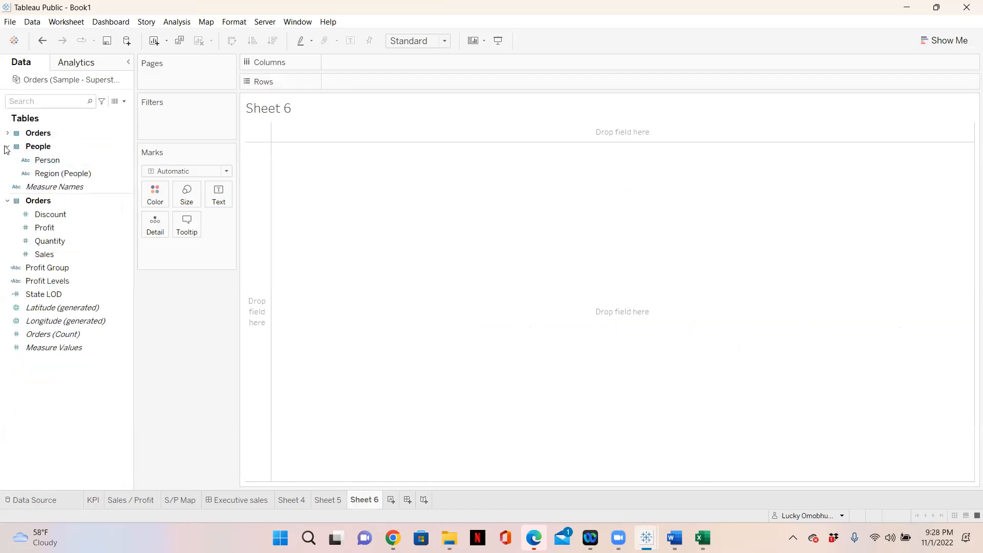
click(7, 147)
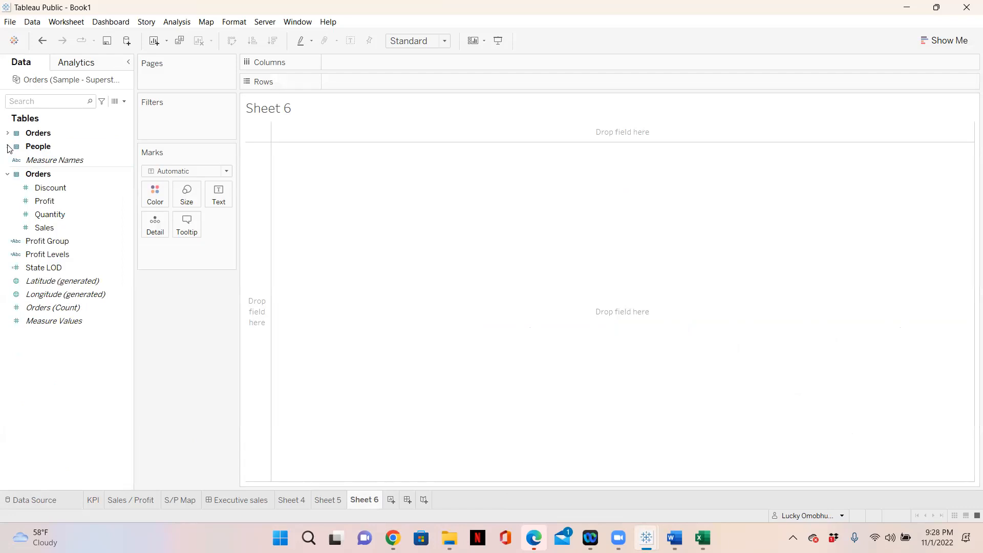
click(7, 147)
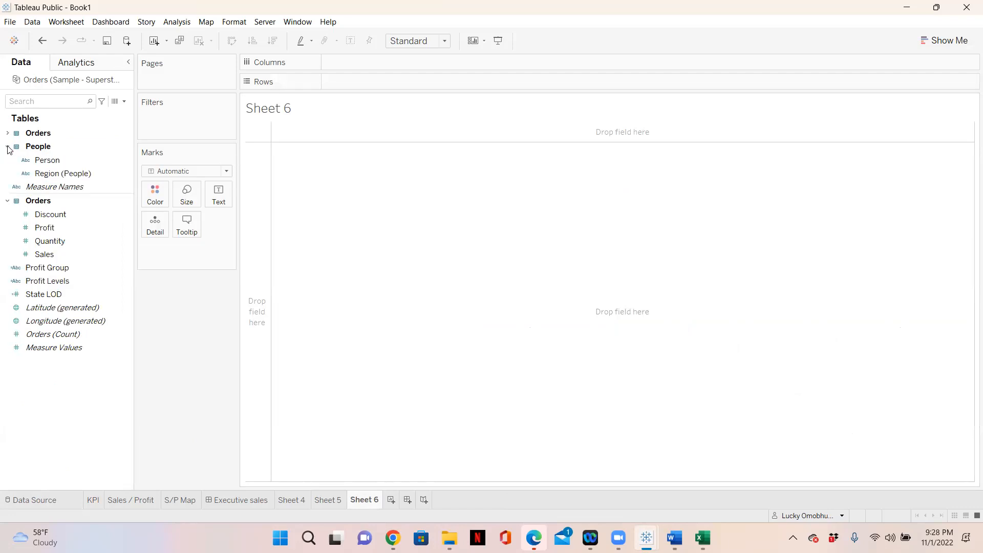
click(7, 201)
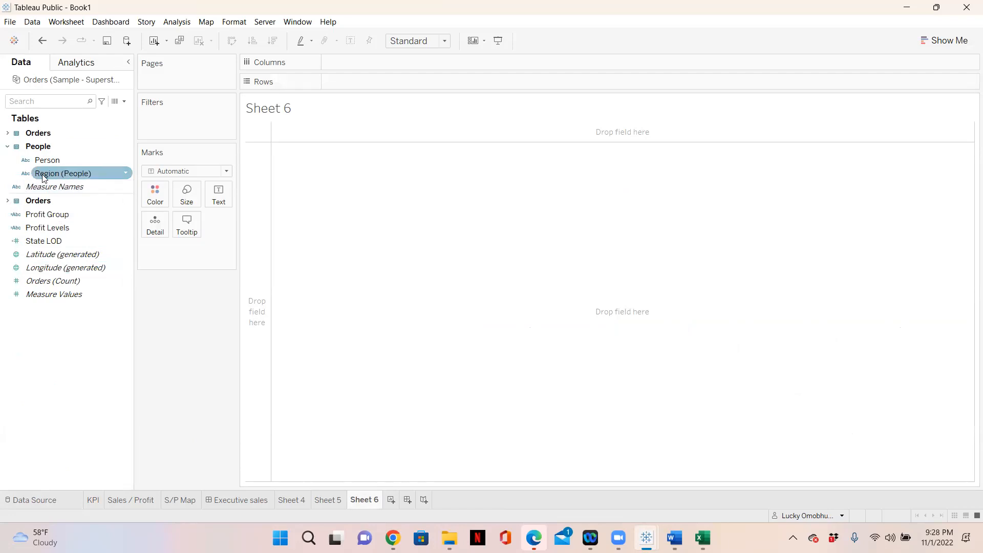
Add Region (People), Region from Orders and Person to the rows of Sheet 6, and widen the Person column slightly
drag(45, 177, 337, 84)
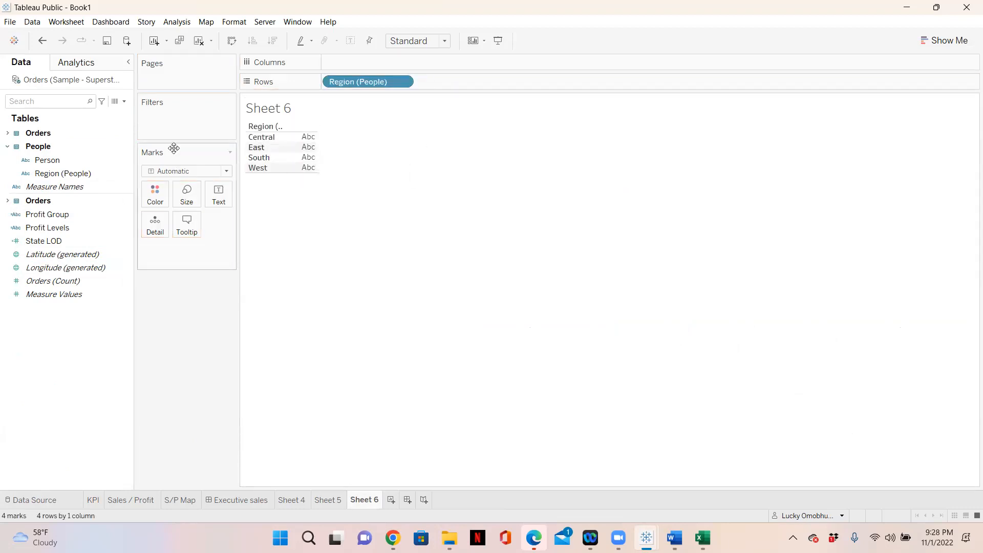
click(38, 134)
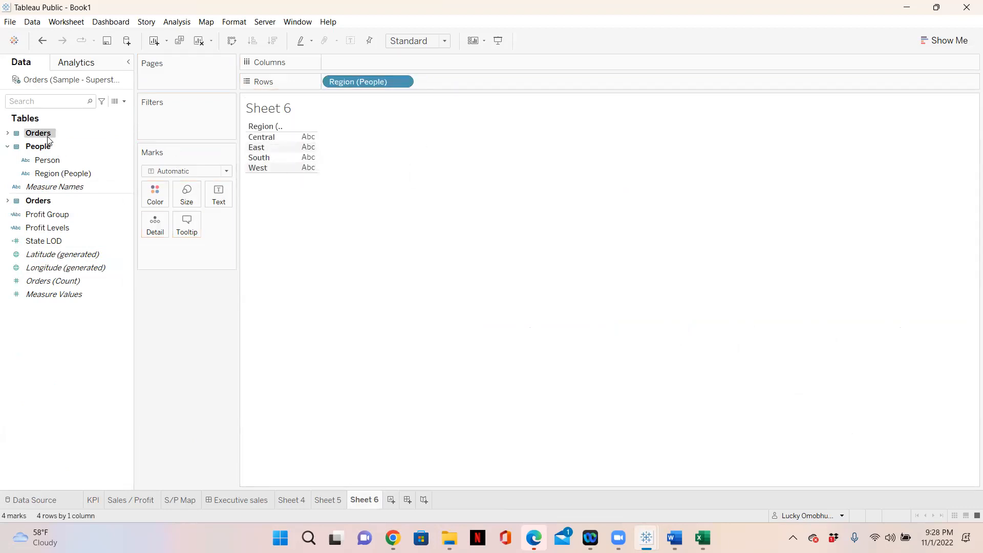
click(7, 133)
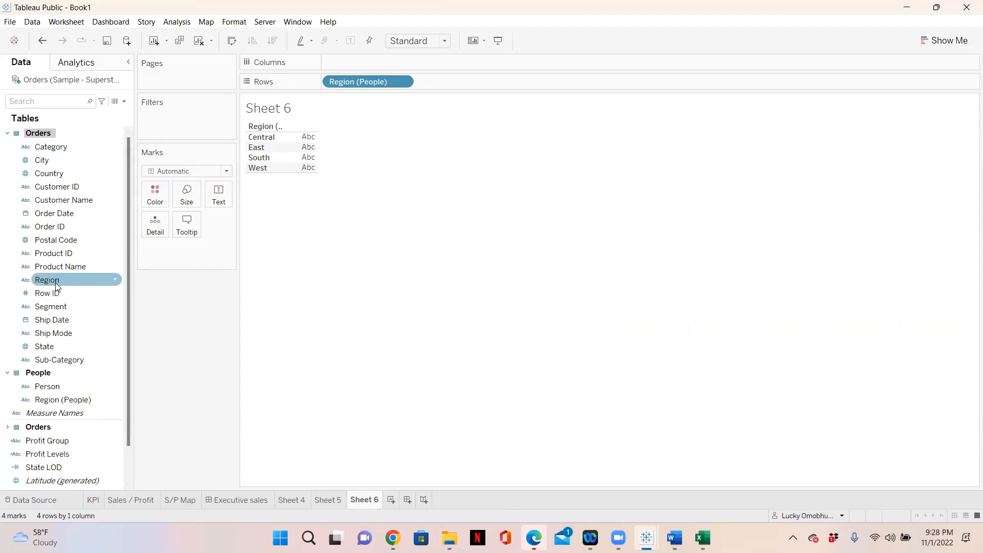
drag(56, 285, 456, 83)
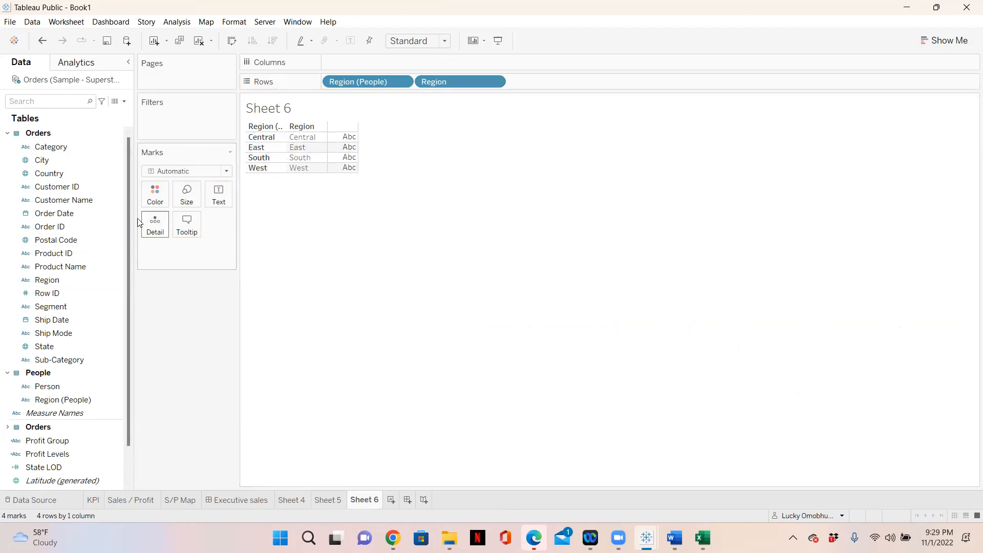
scroll(125, 218, down, 1)
mouse_move(57, 340)
mouse_down()
mouse_move(144, 315)
mouse_move(499, 122)
mouse_move(533, 93)
mouse_up()
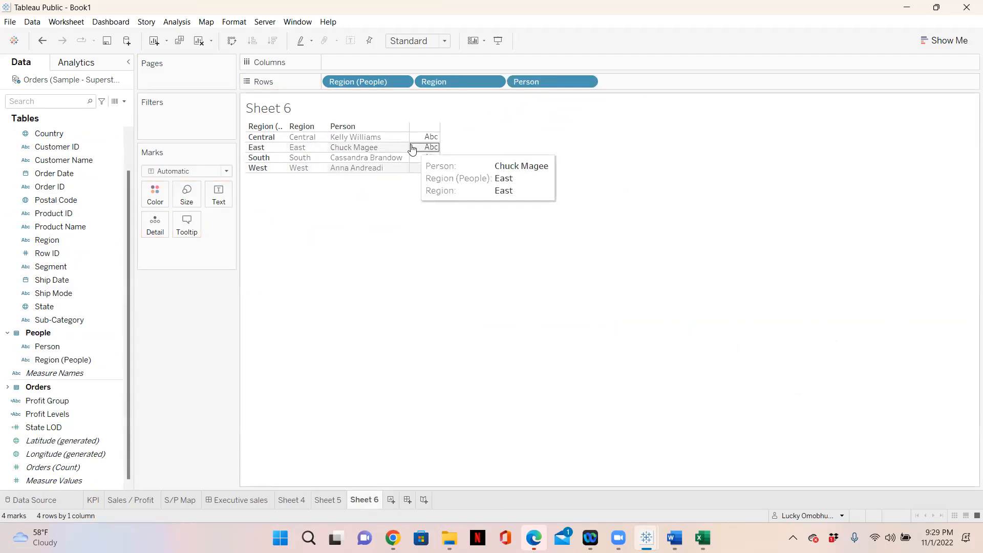
drag(409, 149, 421, 150)
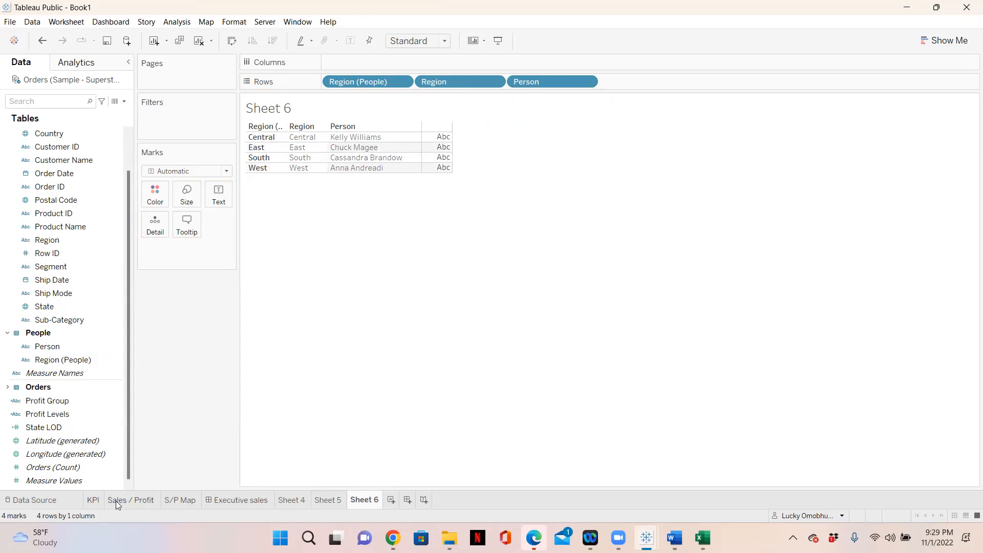
On the KPI sheet, rename the Person field of the People table as Managers
click(94, 500)
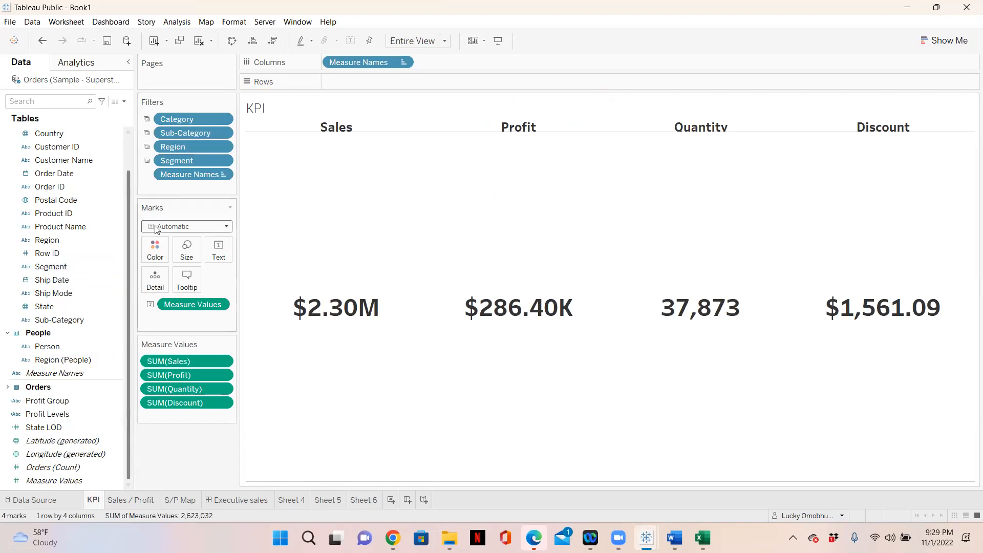
click(54, 346)
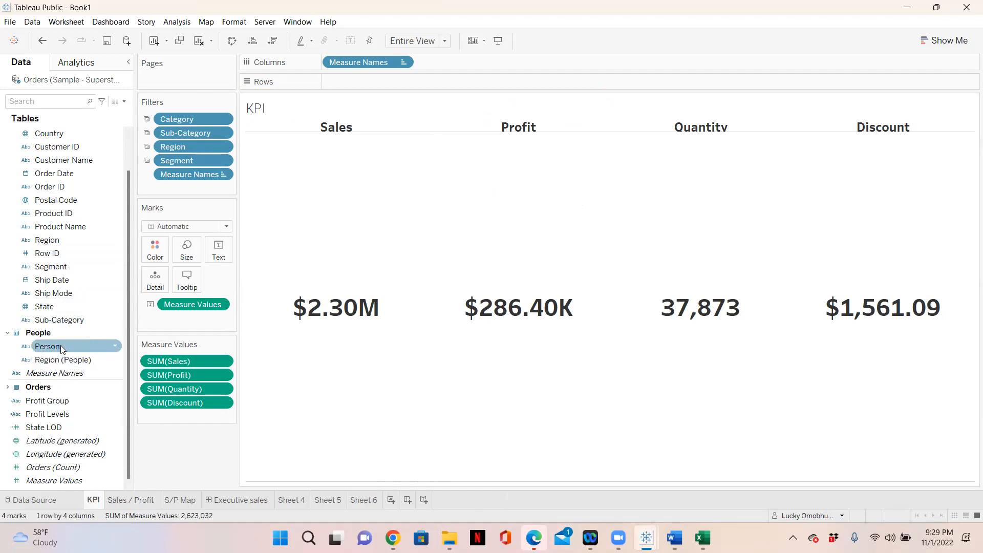
click(116, 346)
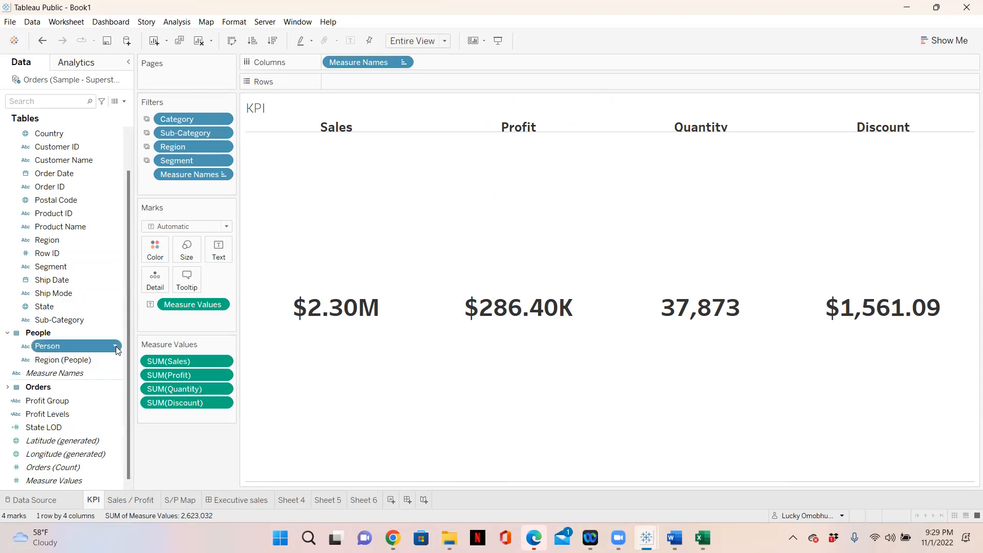
click(115, 347)
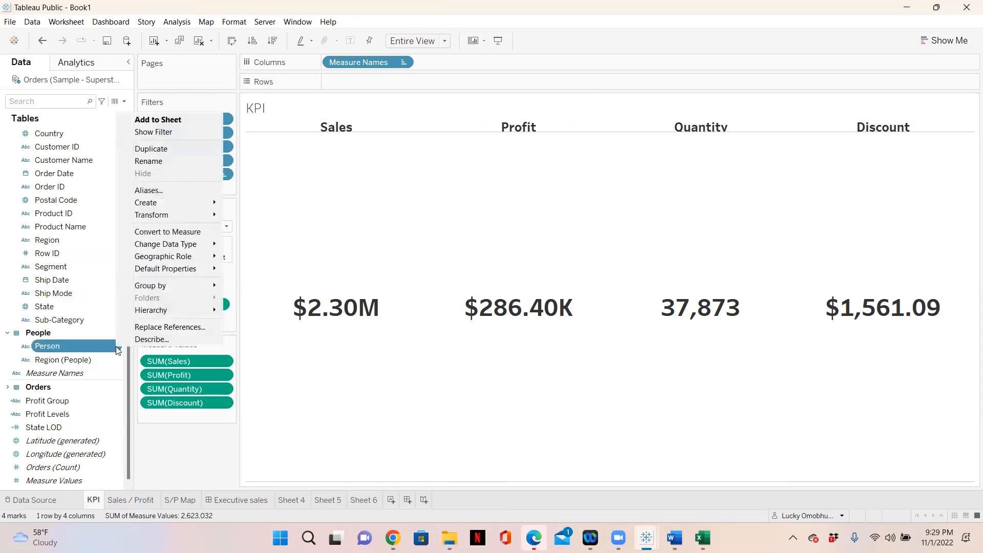
click(146, 161)
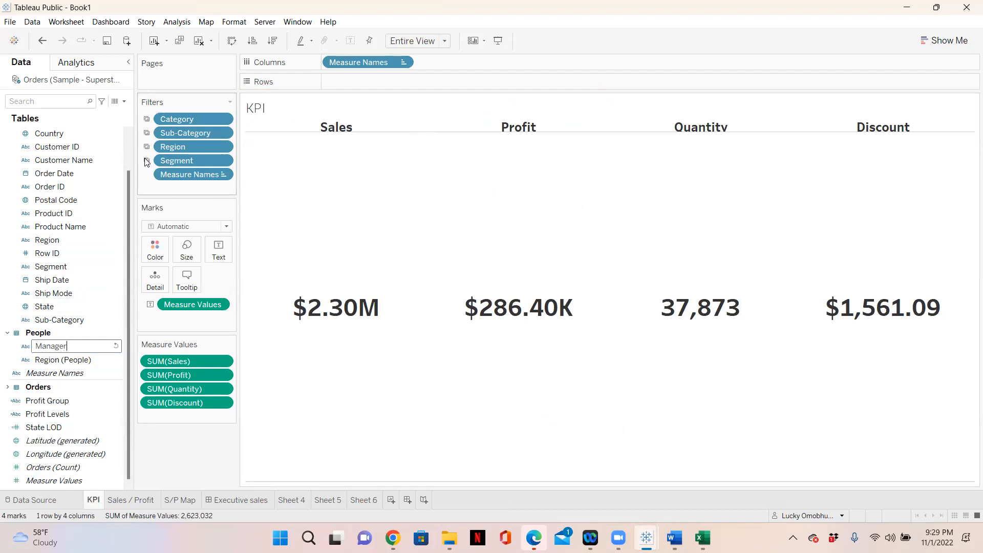
text(Managers)
key(Return)
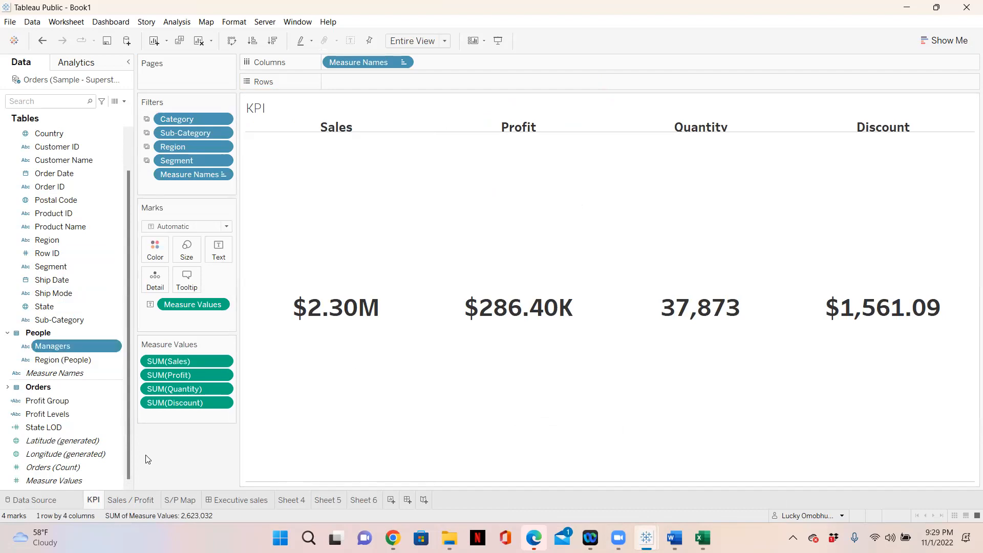
Add the Managers field as a filter on the KPI sheet with all values selected
drag(52, 348, 161, 189)
click(410, 313)
click(485, 423)
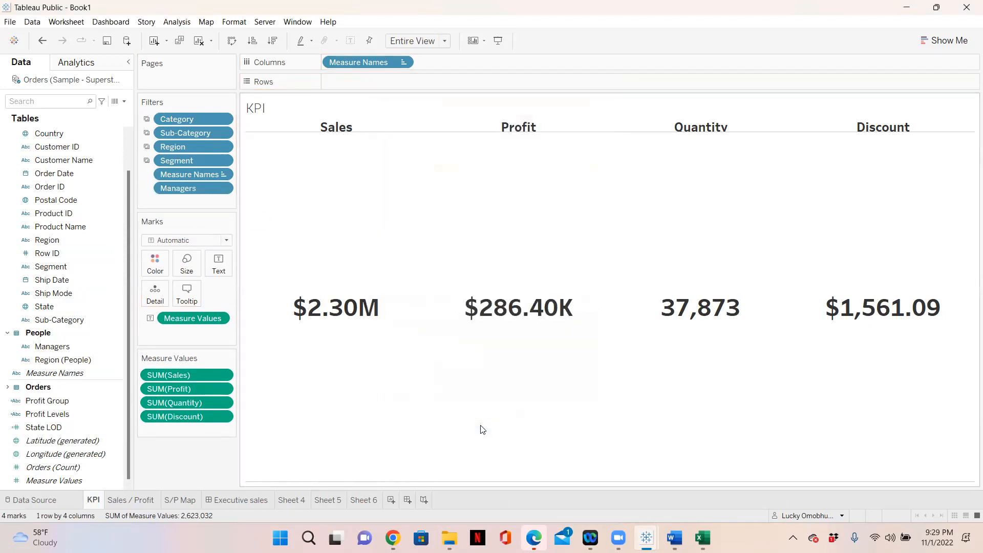
On the Executive sales dashboard, show the Managers filter of the KPI view
click(240, 501)
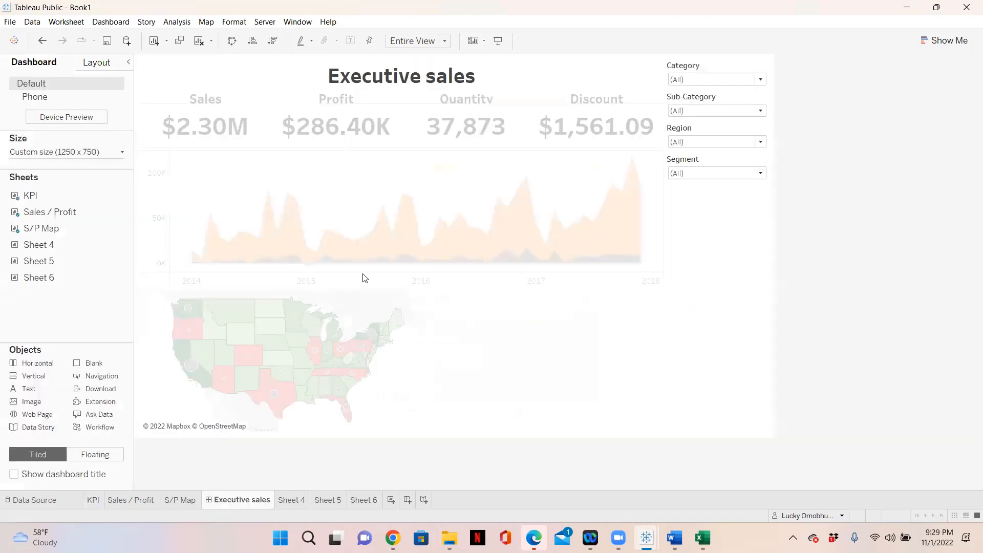
click(651, 98)
click(652, 99)
click(671, 140)
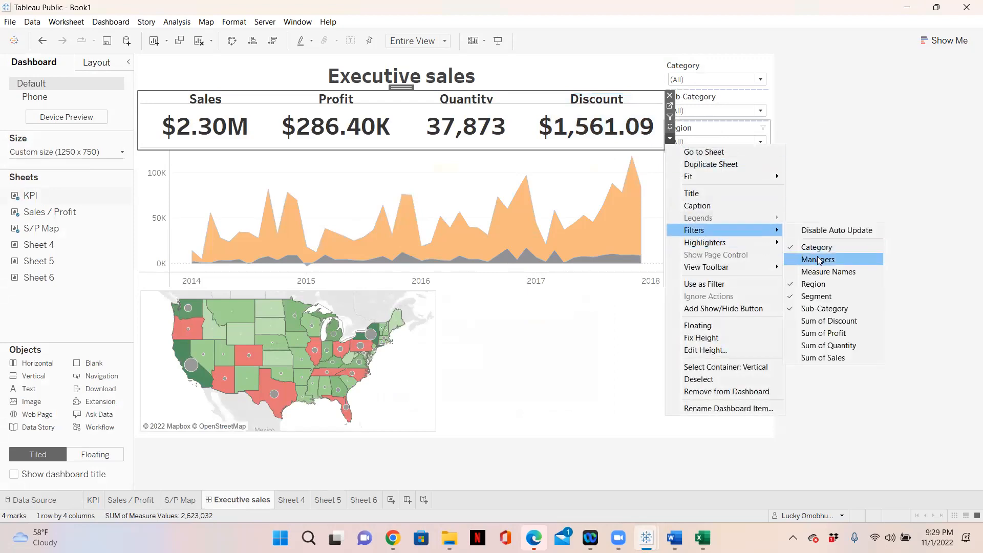
click(820, 261)
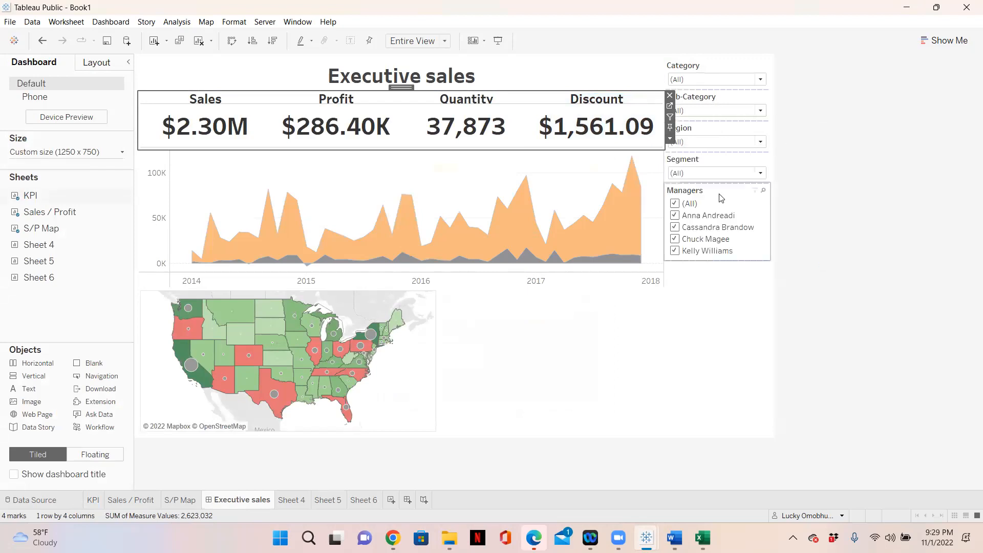
Apply the Managers filter to all worksheets on the dashboard, including Sales / Profit and S/P Map
click(776, 209)
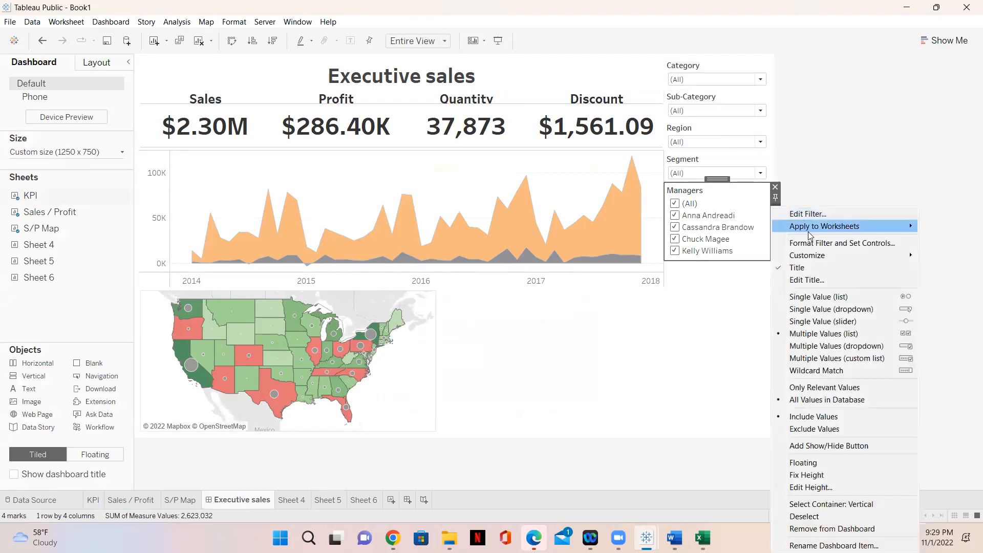
mouse_move(811, 230)
click(686, 251)
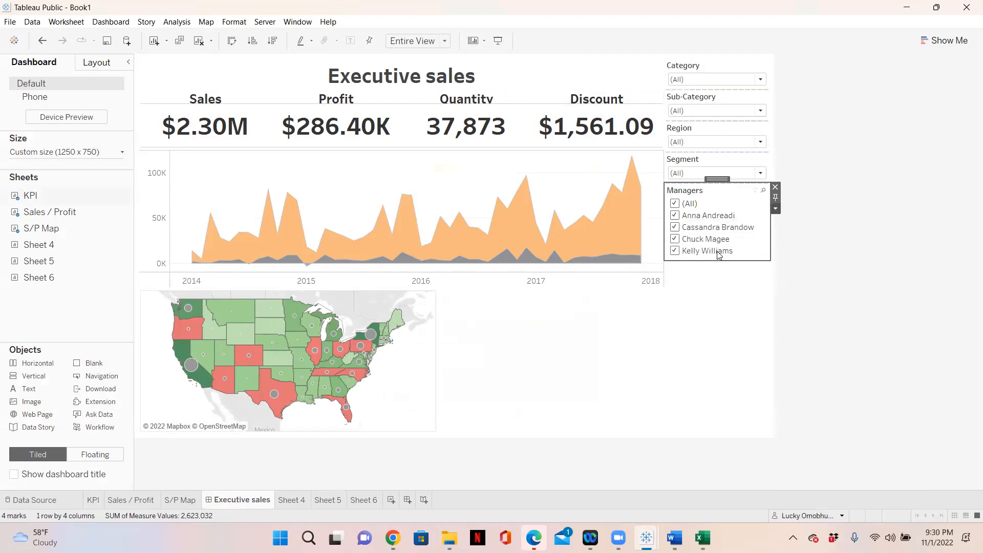
click(326, 318)
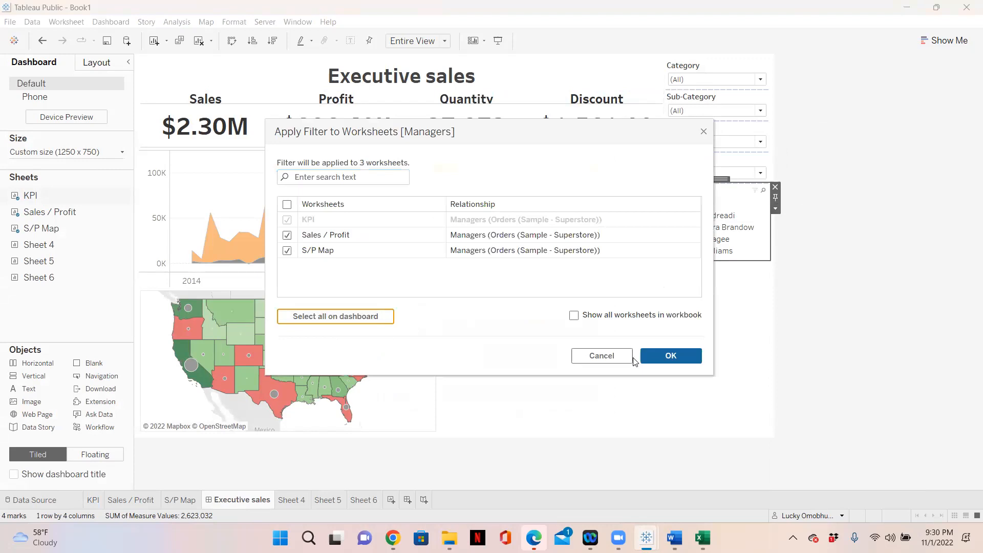
click(665, 357)
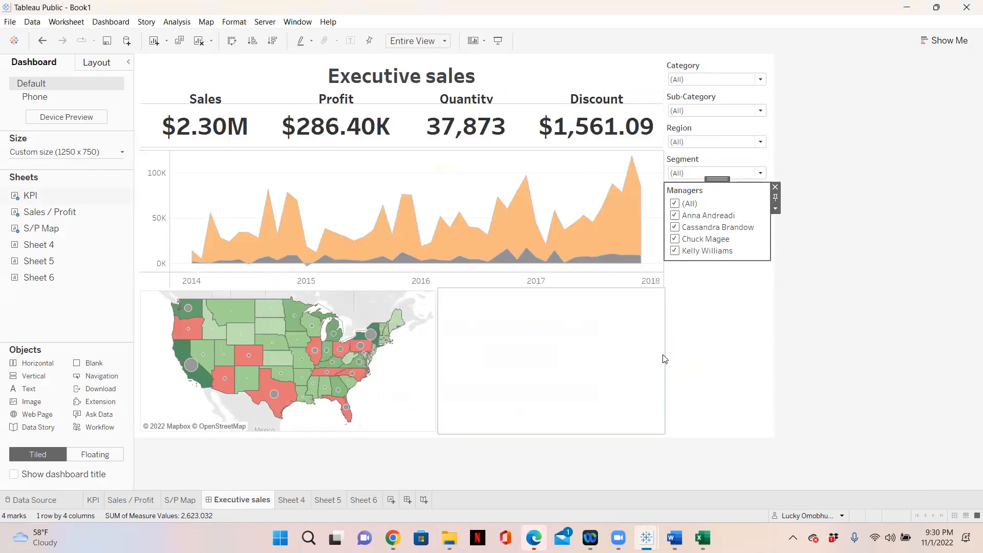
Set the Managers filter to only relevant values, shown as a multiple-values dropdown with an Apply button
click(776, 208)
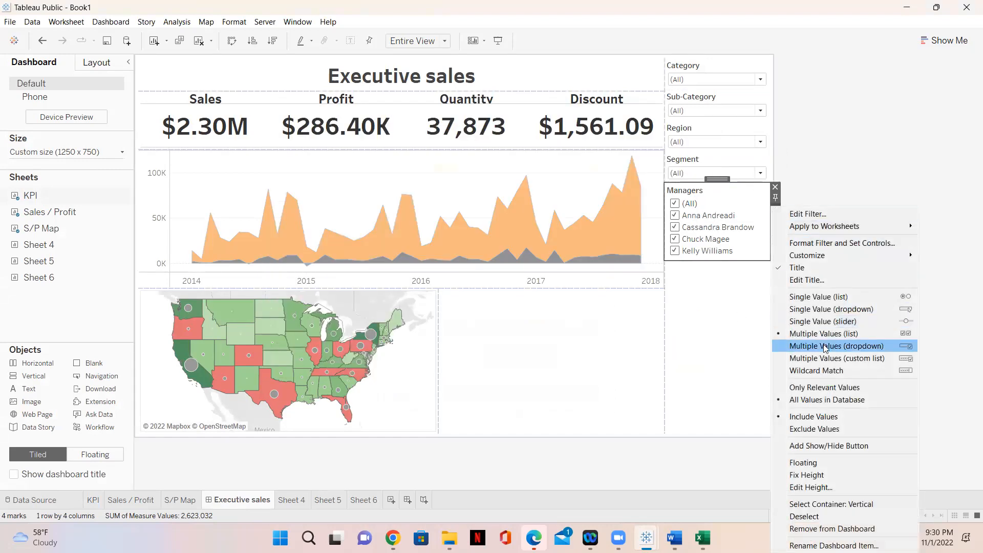
click(817, 388)
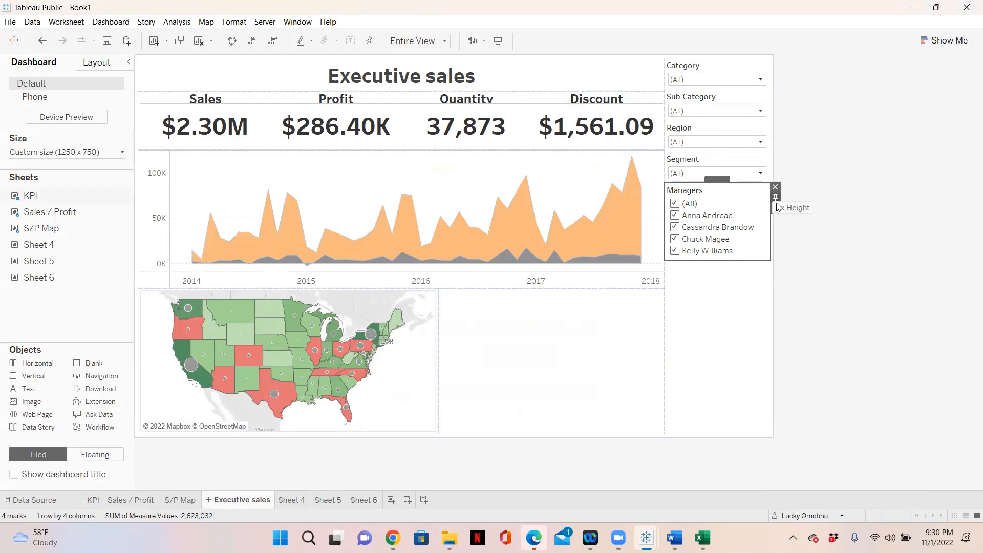
click(776, 208)
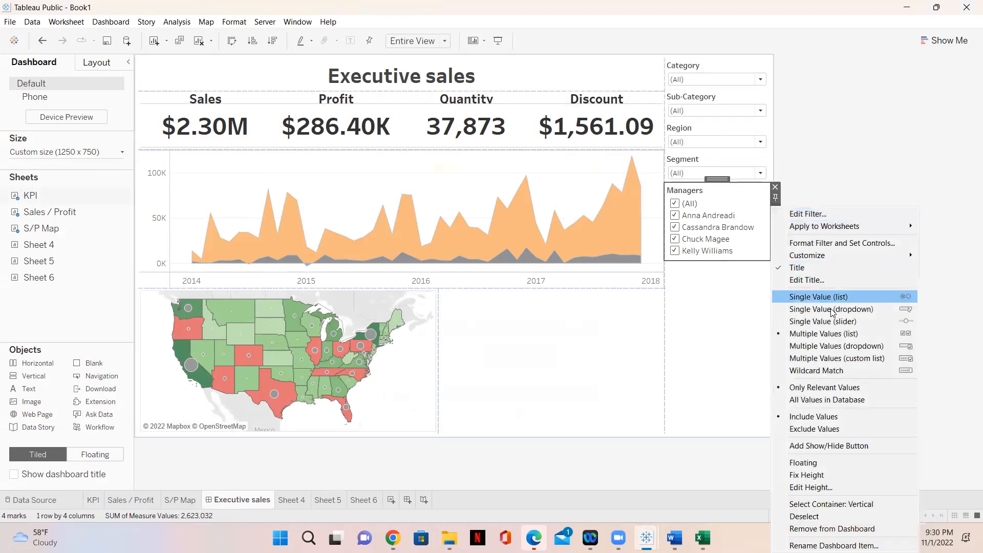
click(832, 349)
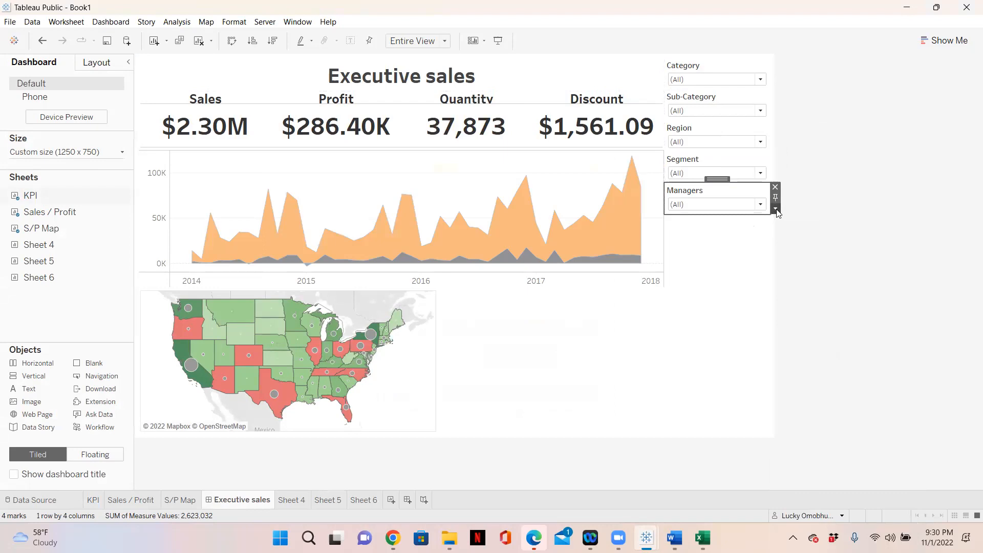
click(776, 208)
mouse_move(788, 260)
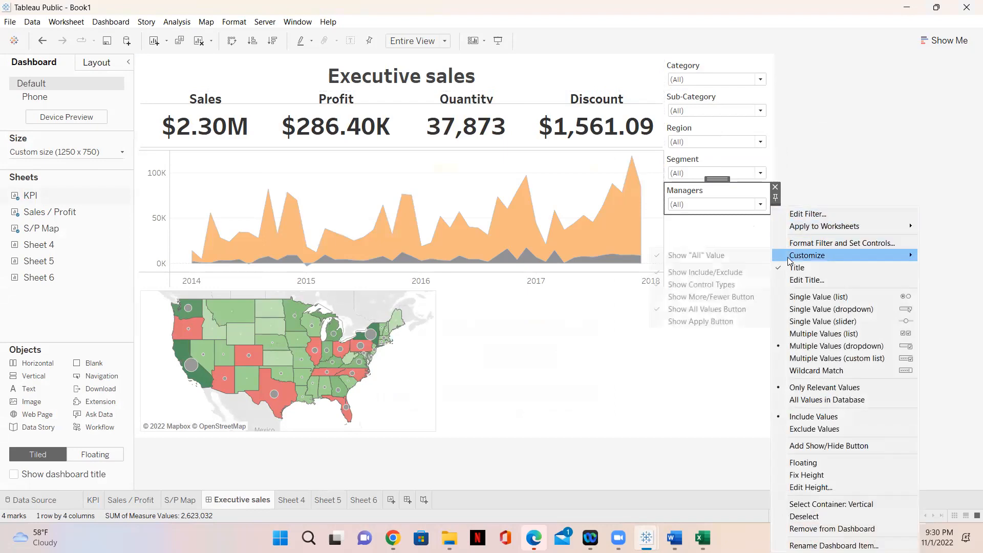
click(715, 323)
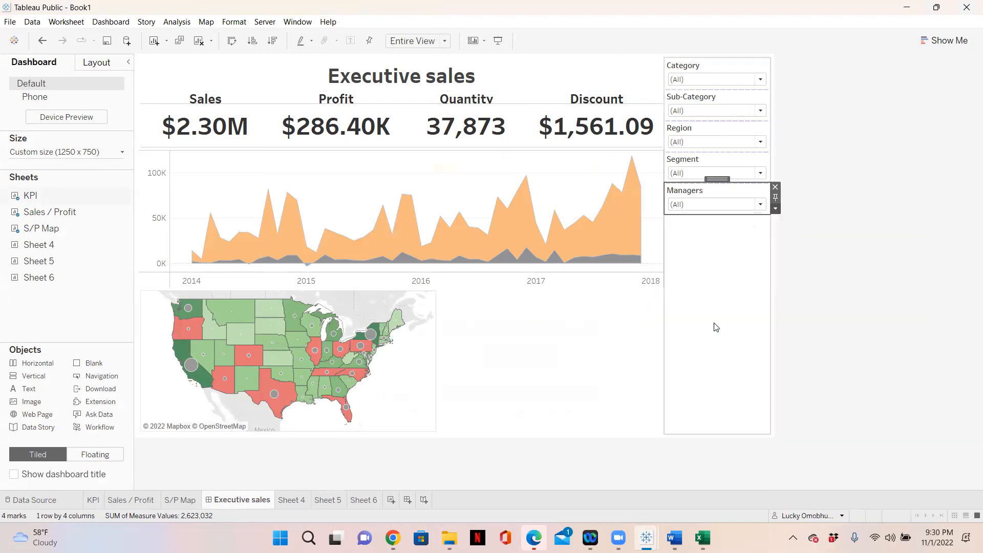
Filter the dashboard to only the first listed manager and check which values the Region filter offers
click(761, 206)
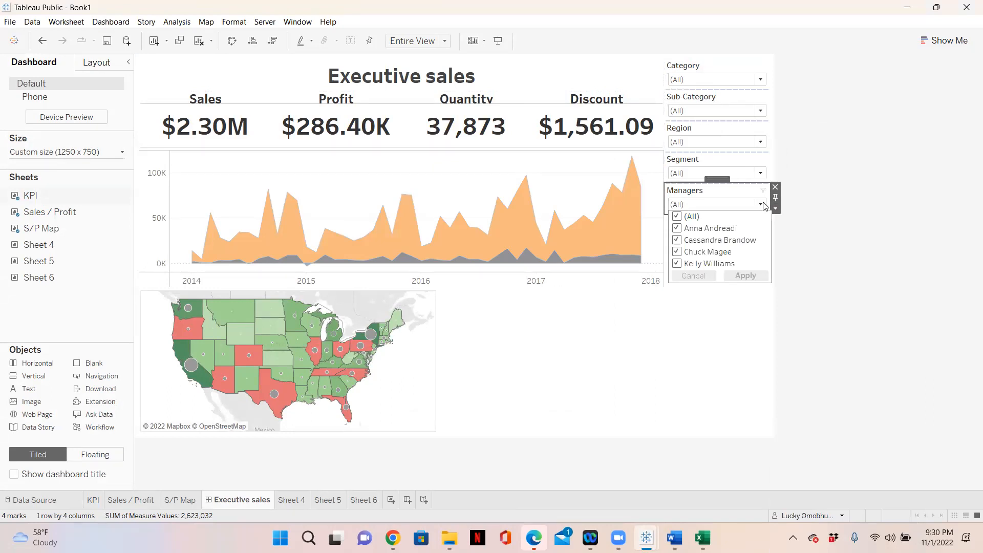
click(677, 217)
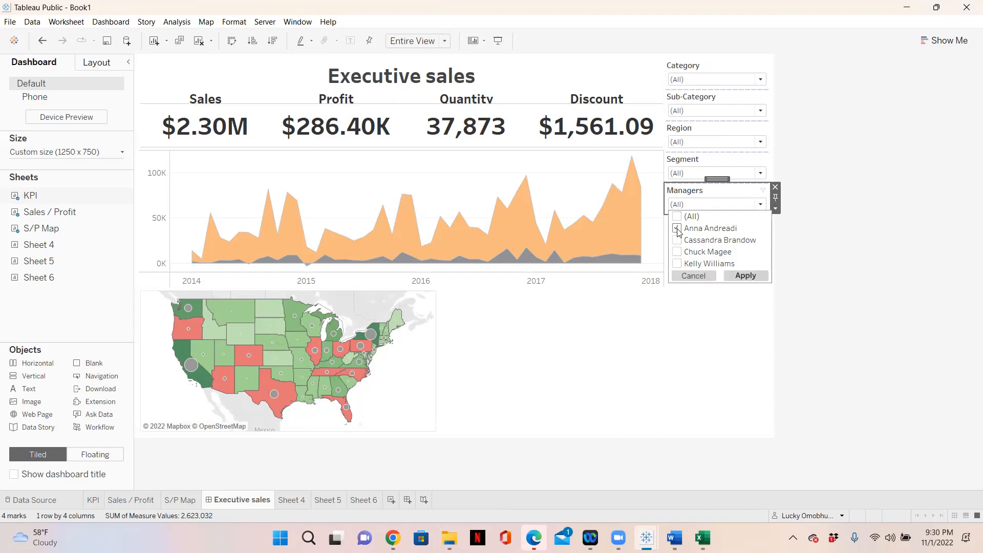
click(746, 276)
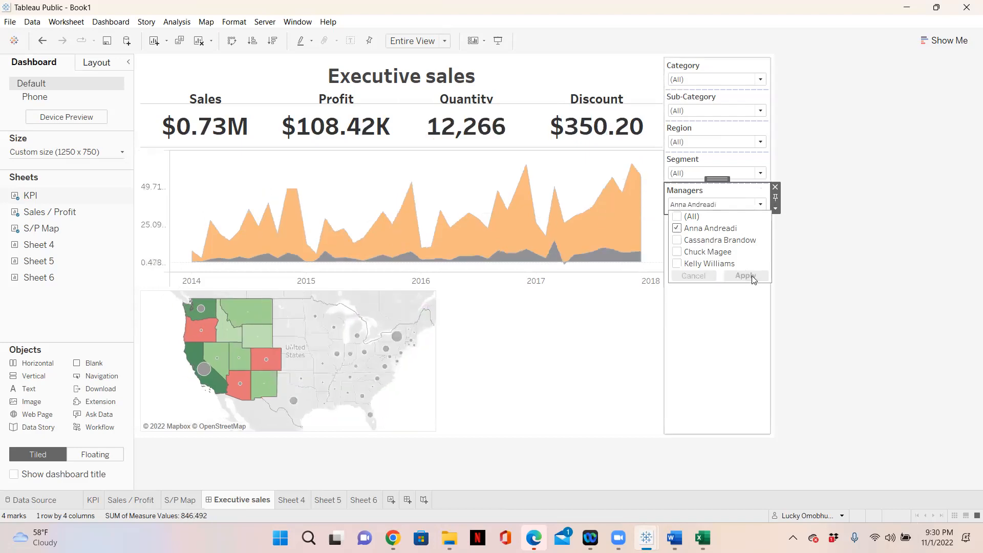
click(872, 214)
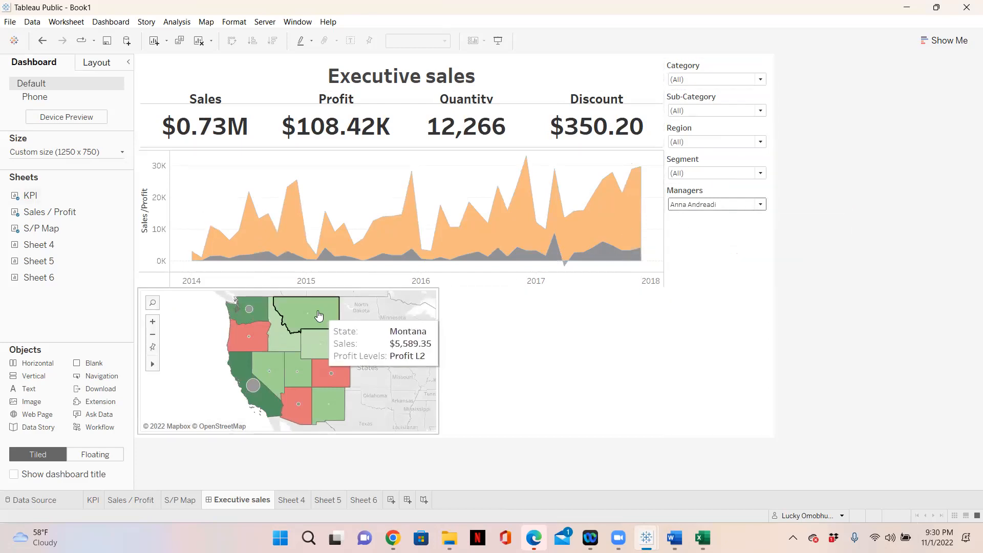
click(760, 142)
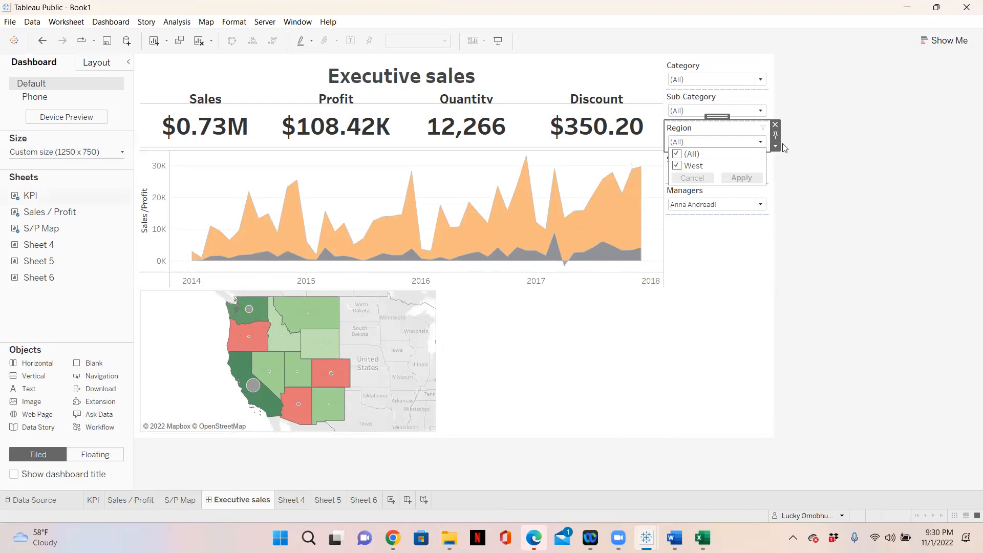
click(823, 171)
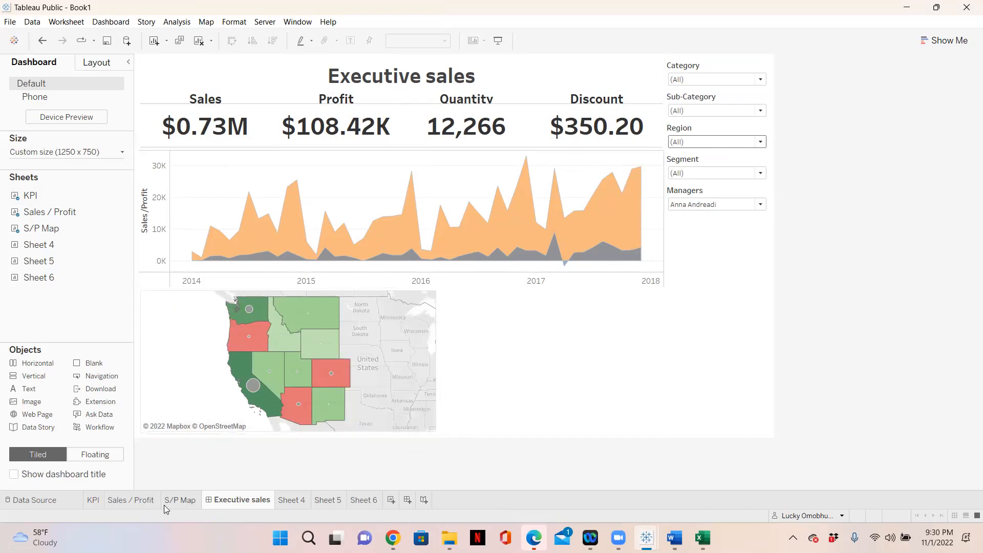
On the S/P Map sheet, add Profit from the Orders table to the tooltip of the circle marks
click(180, 504)
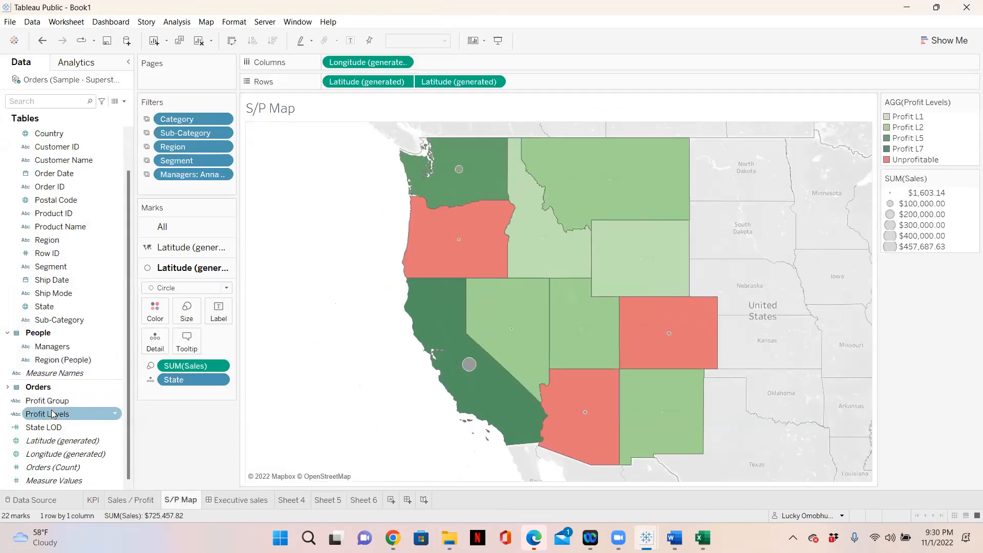
click(7, 387)
drag(44, 414, 185, 347)
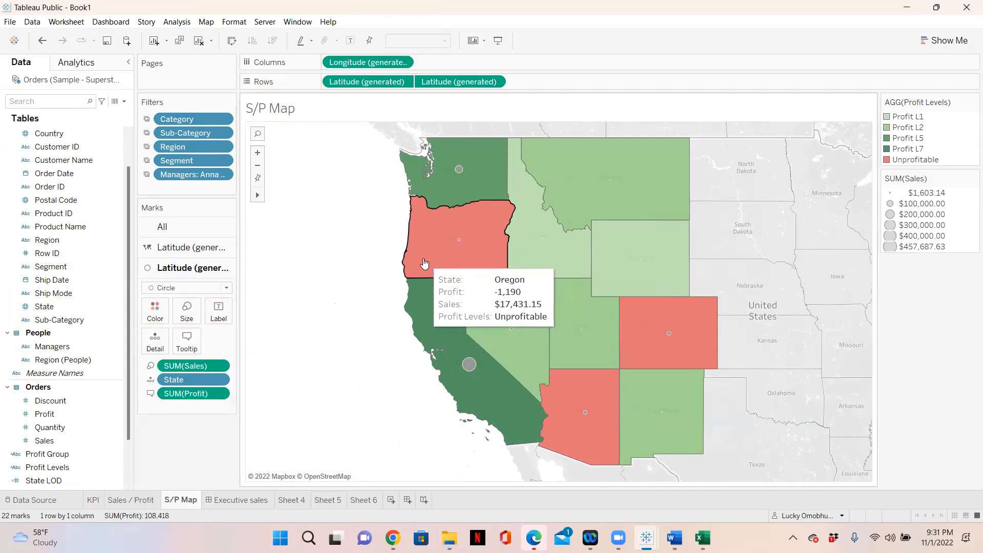
Format the tooltip's SUM(Profit) numbers as Currency (Custom) with 2 decimal places and a $ prefix
click(219, 394)
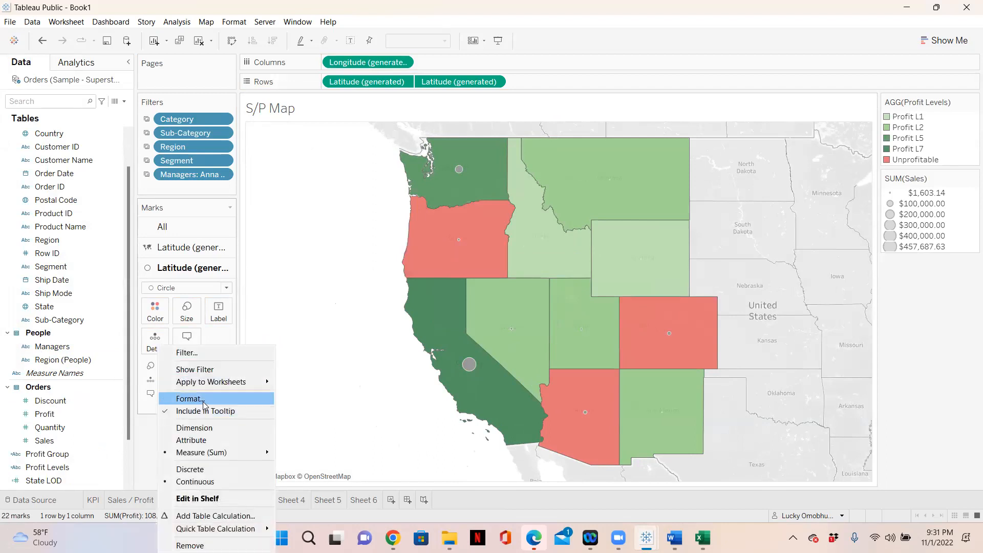
click(203, 399)
click(102, 175)
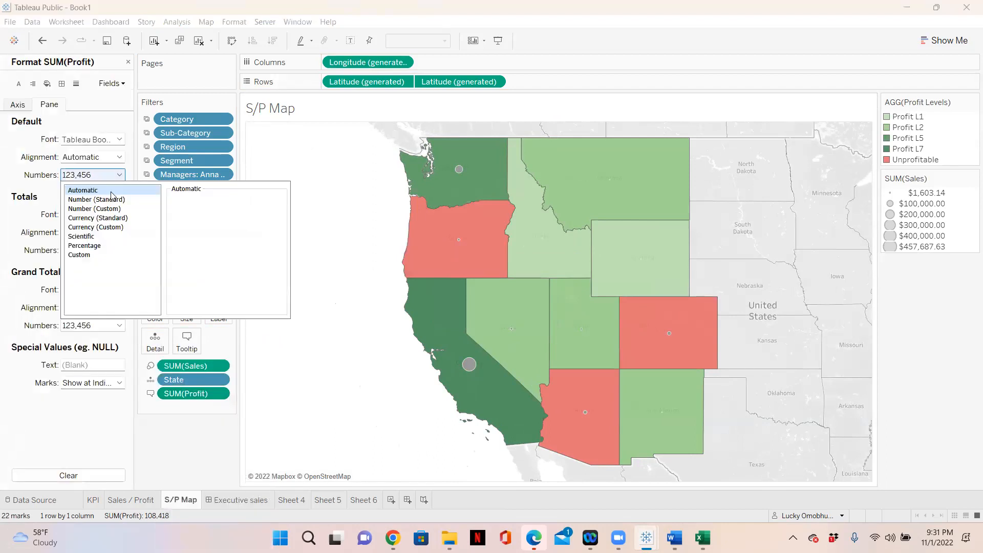
click(102, 227)
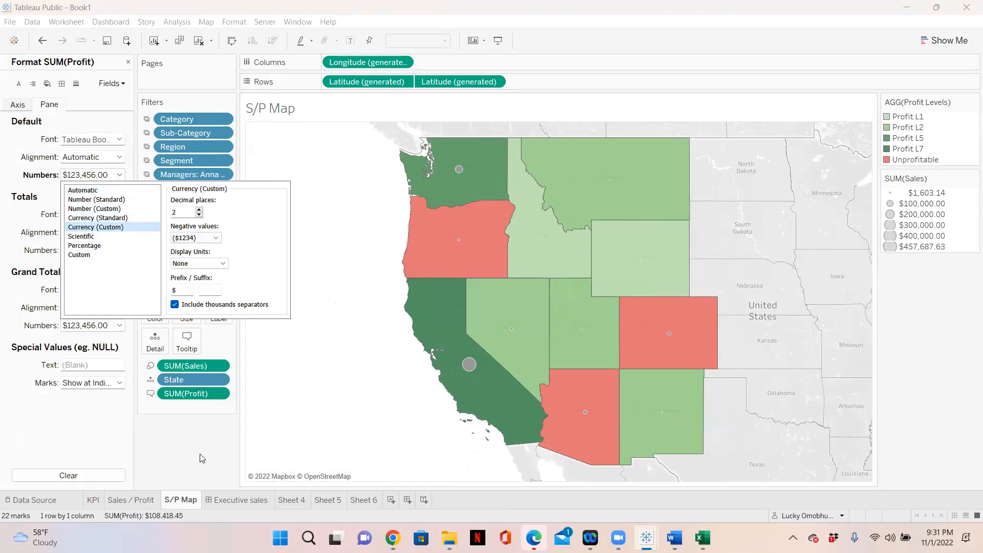
Return to the Executive sales dashboard and reset the Managers filter to all values
click(222, 505)
click(224, 502)
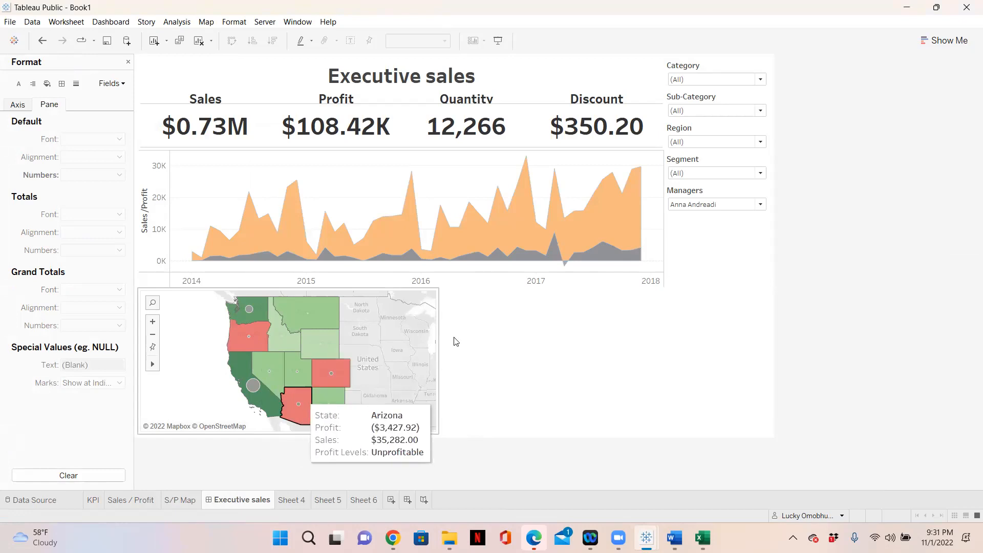
click(765, 194)
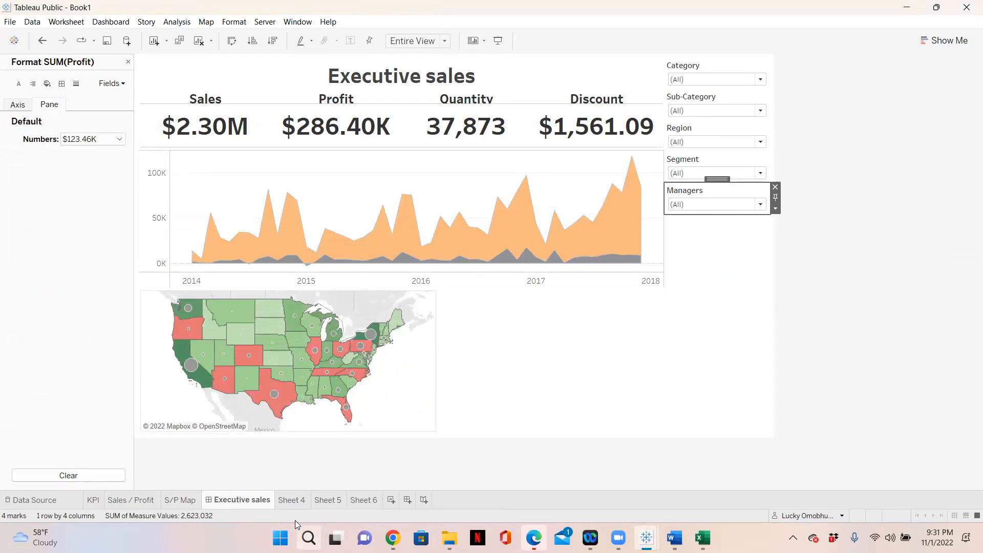
Clear Sheet 4 completely and close its formatting pane to get back to the data fields
click(291, 501)
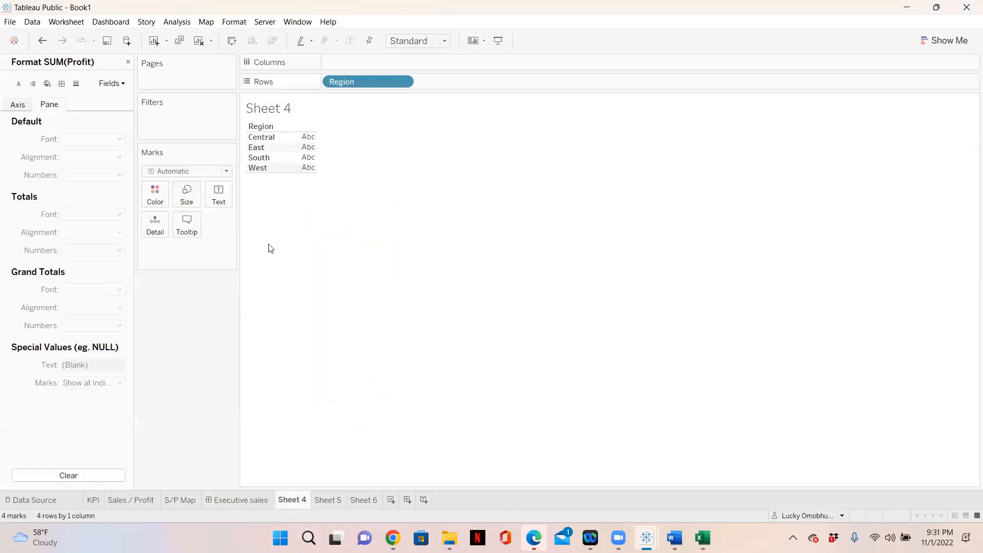
click(199, 41)
click(128, 63)
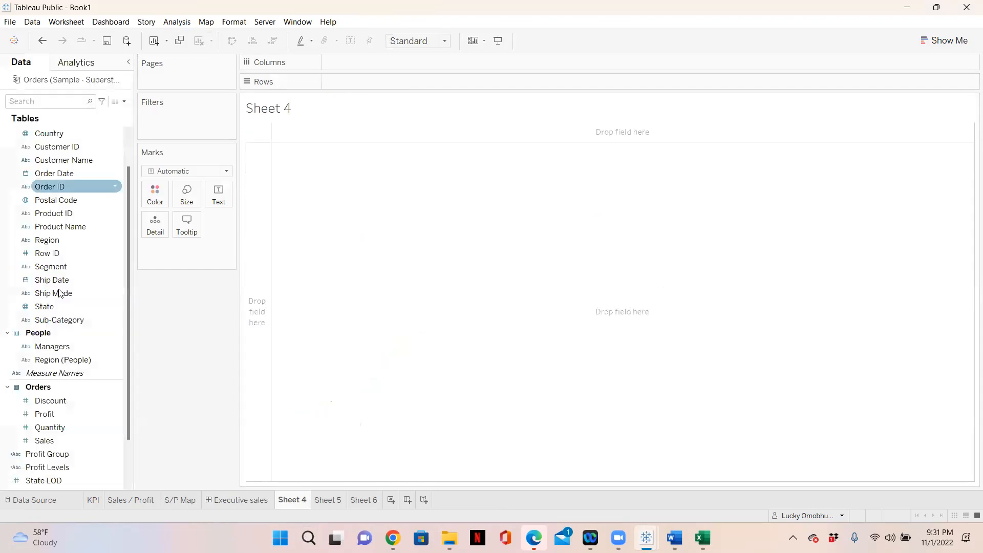
Chart Sales and Profit as rows against Managers as columns on Sheet 4, fitted to the entire view
drag(54, 358, 336, 65)
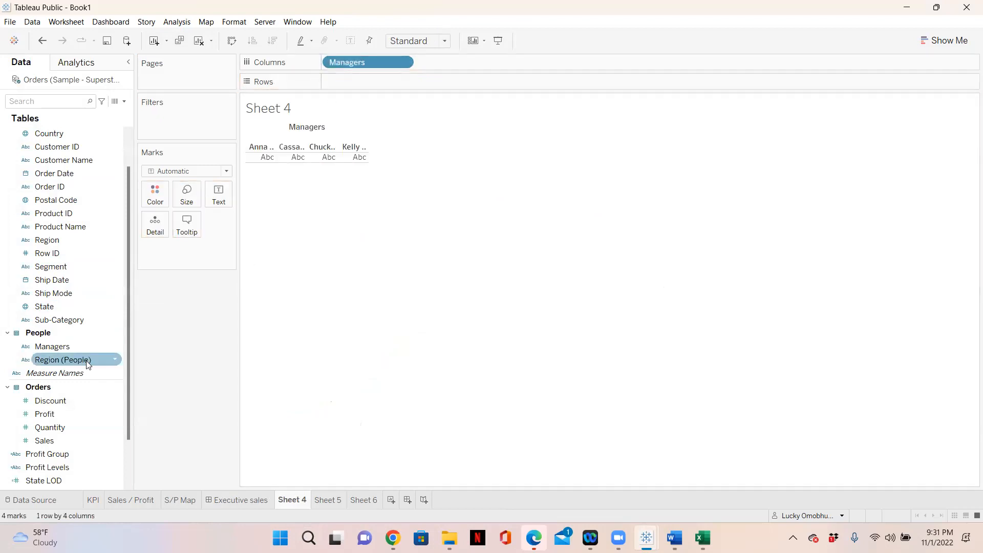
drag(45, 441, 337, 81)
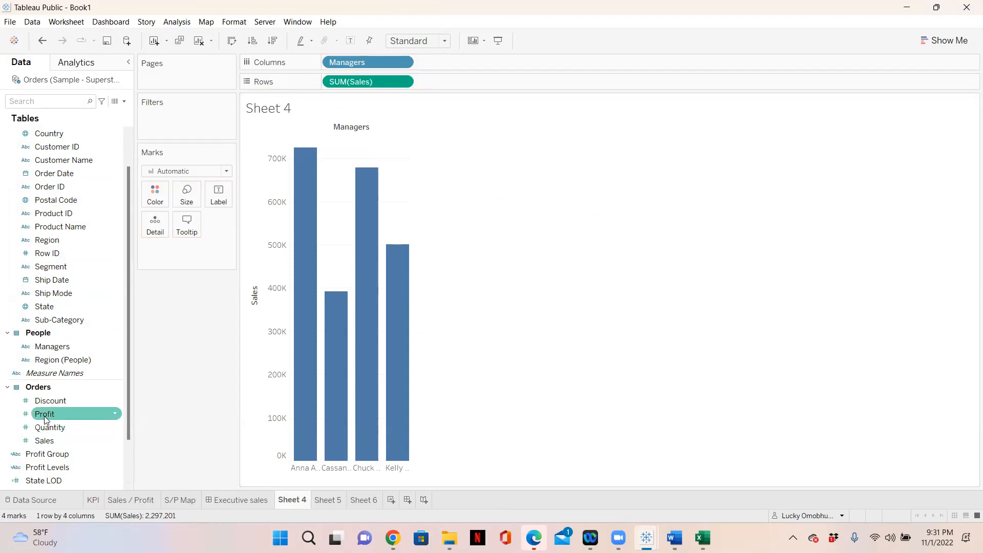
drag(55, 411, 430, 84)
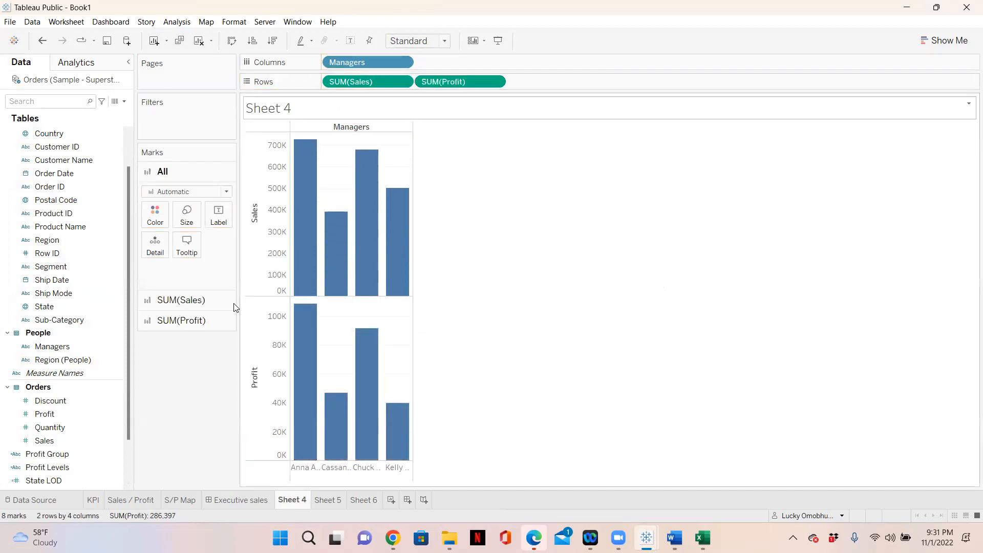
click(220, 323)
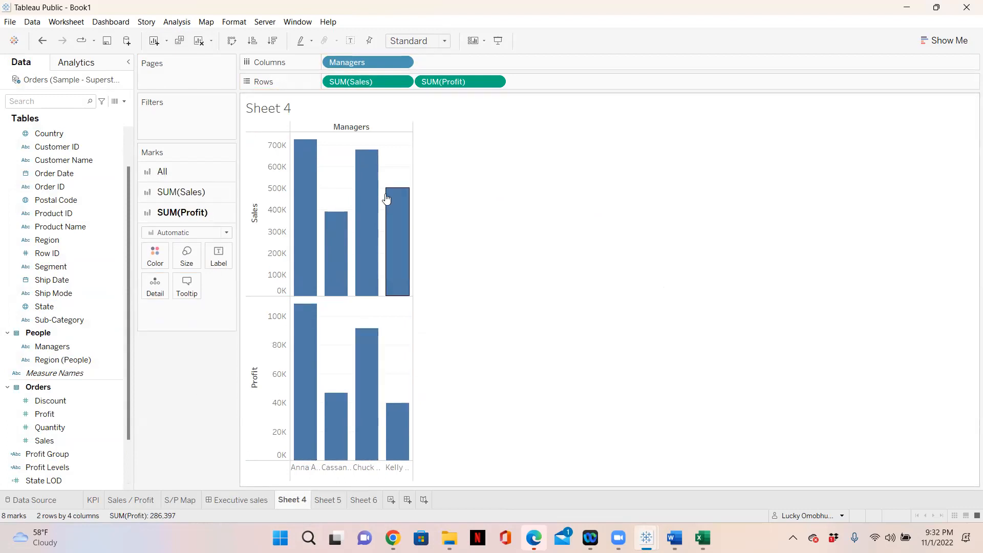
click(445, 42)
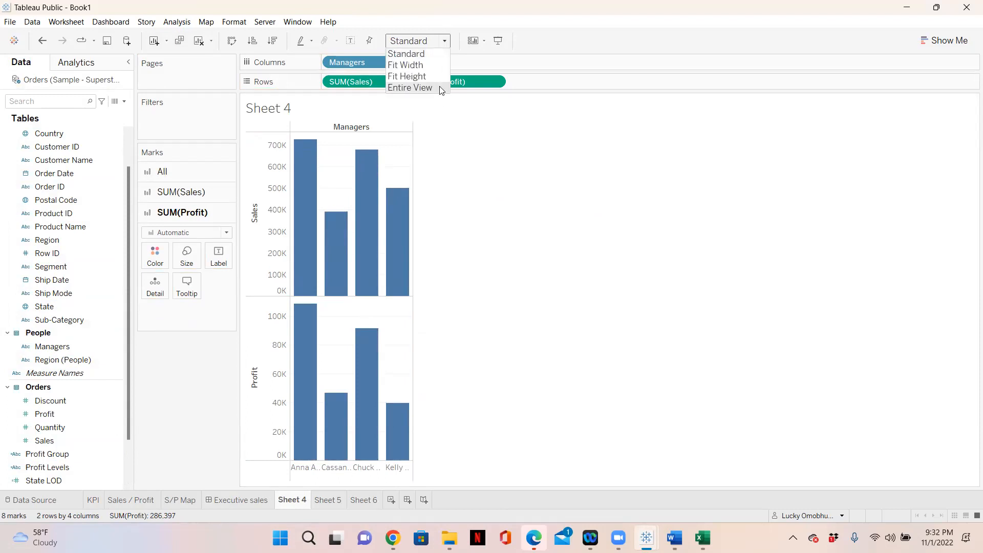
click(410, 88)
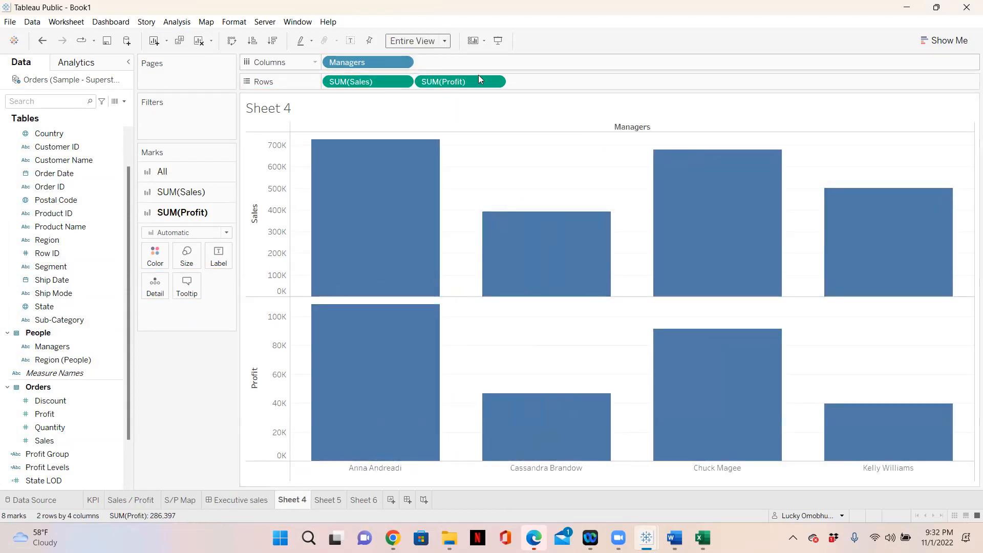
Combine Sales and Profit on a dual axis and set the mark type of all marks to Bar
click(495, 82)
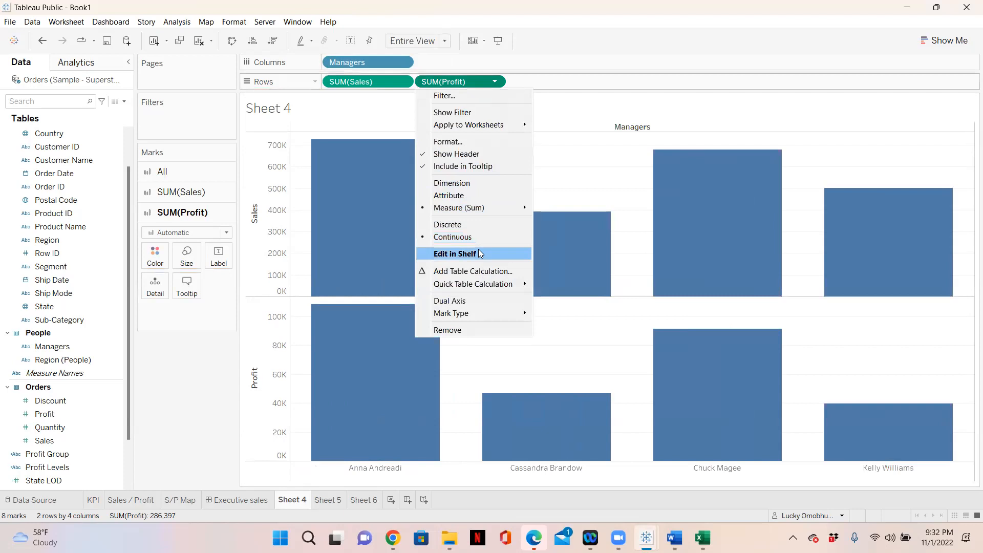
click(474, 301)
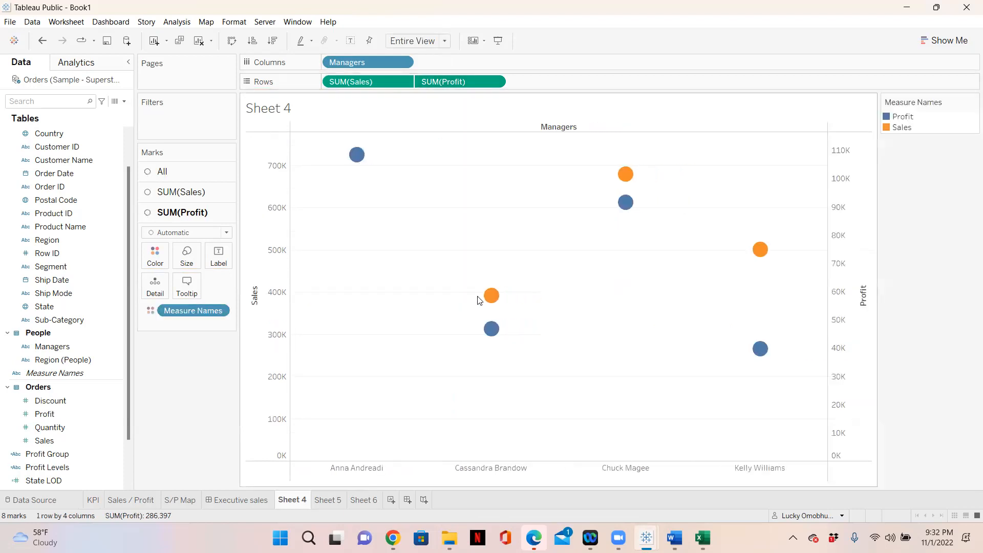
click(188, 173)
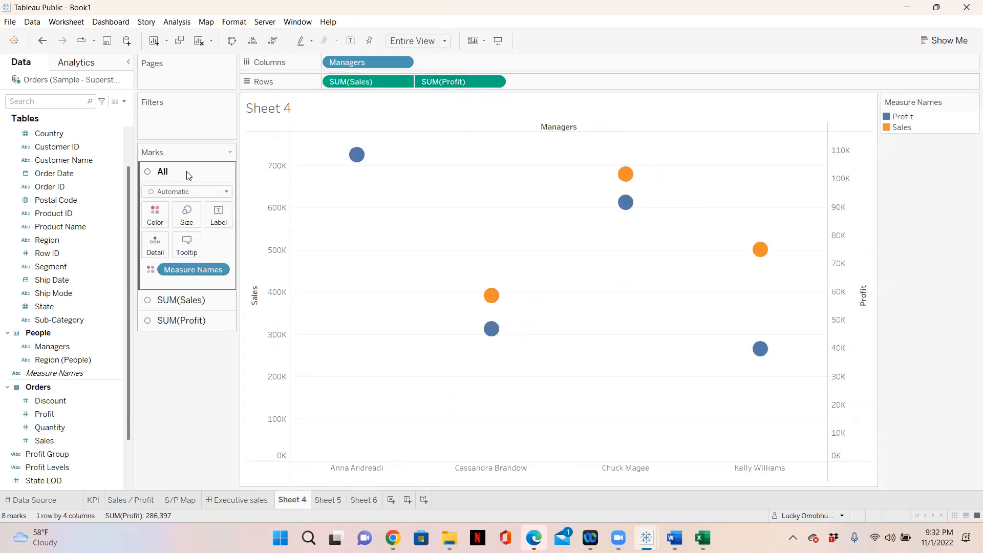
click(225, 192)
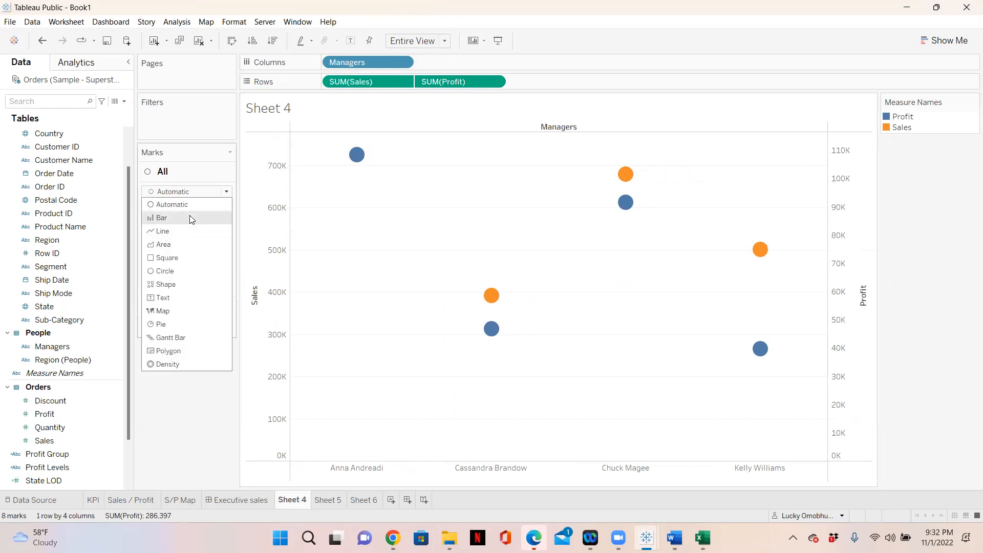
click(189, 215)
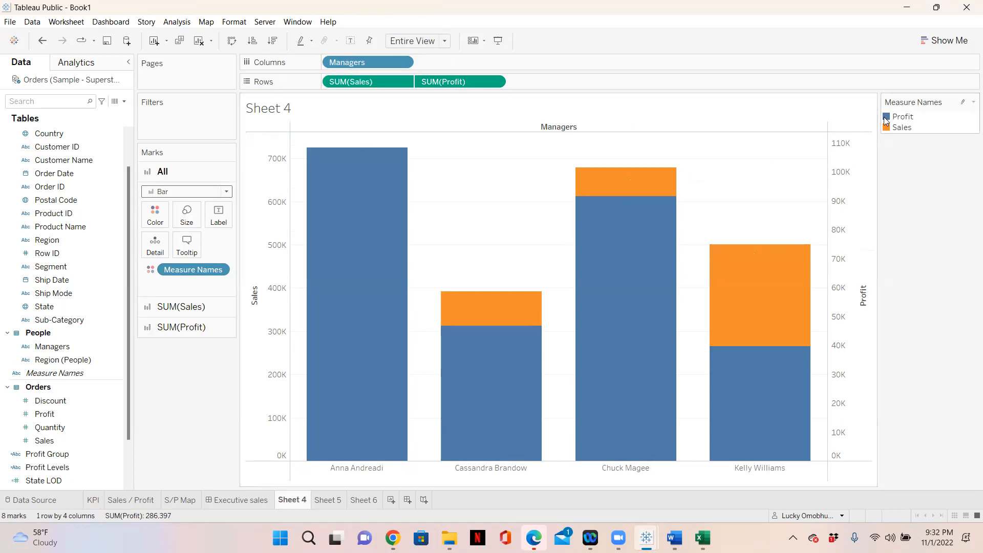
Recolor the Measure Names bars with green for Profit and light grey for Sales
click(511, 288)
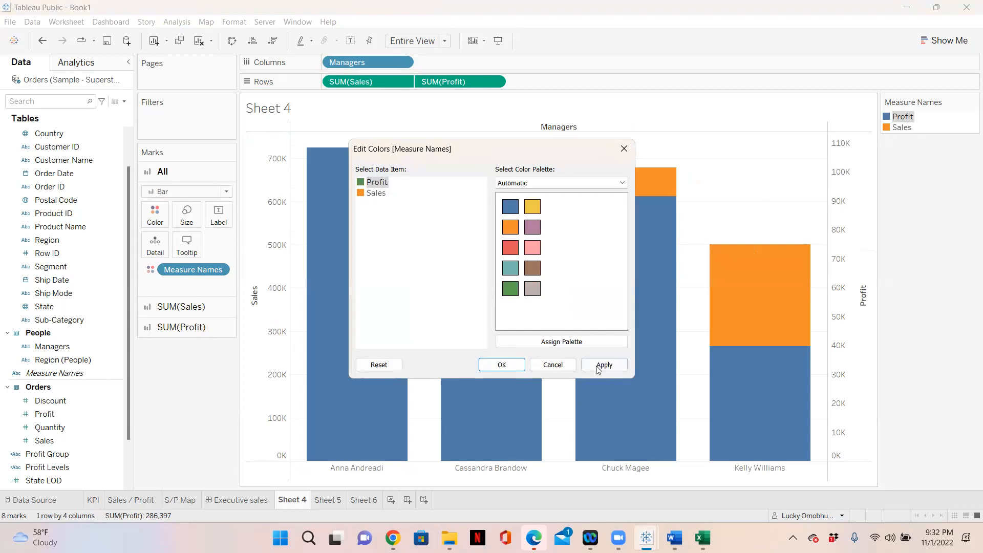
click(362, 197)
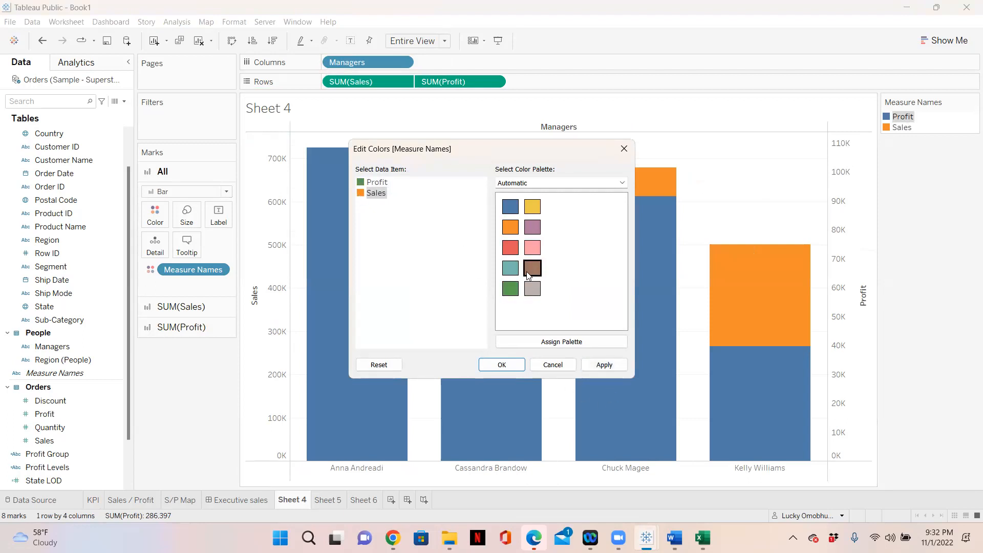
click(531, 288)
click(605, 365)
click(502, 365)
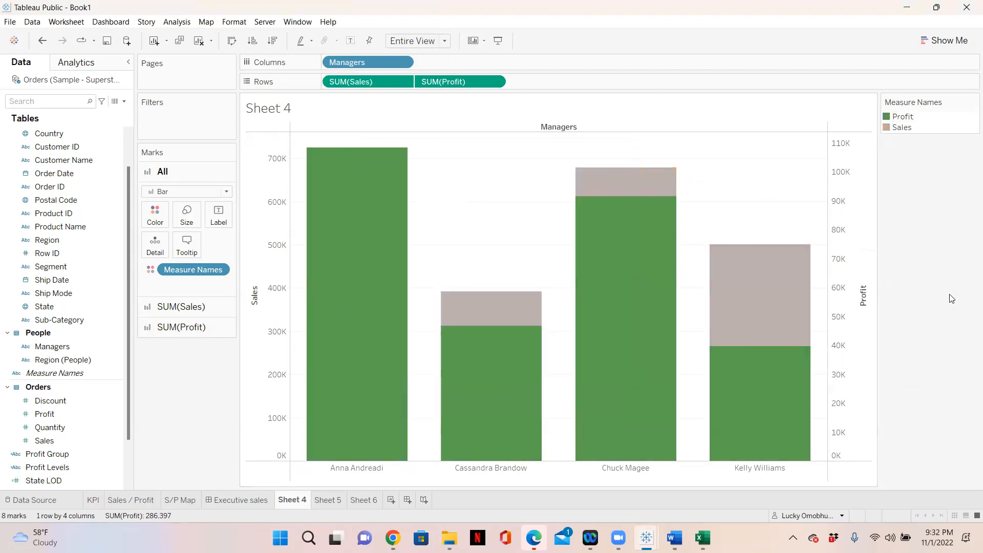
Synchronize the Profit axis with the Sales axis on Sheet 4
click(841, 277)
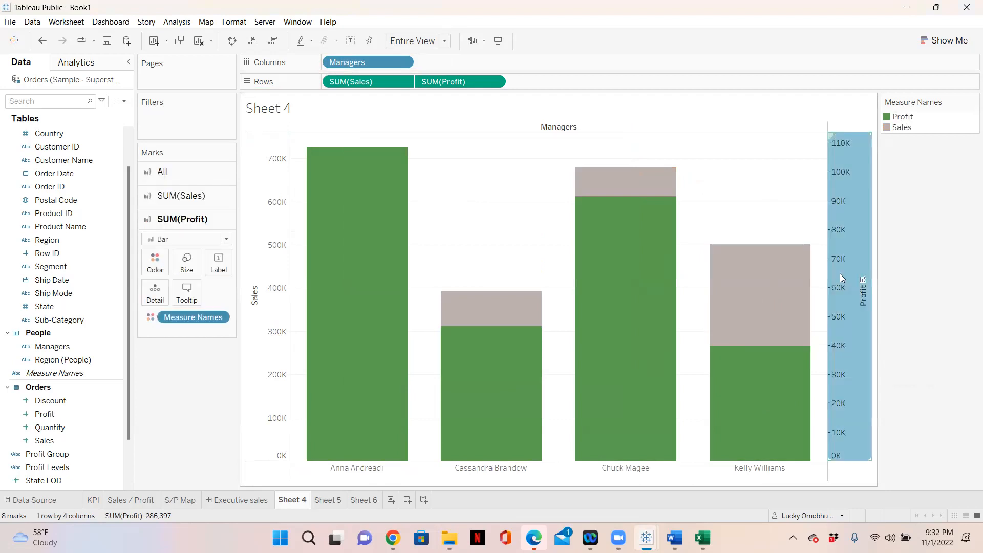
right_click(841, 278)
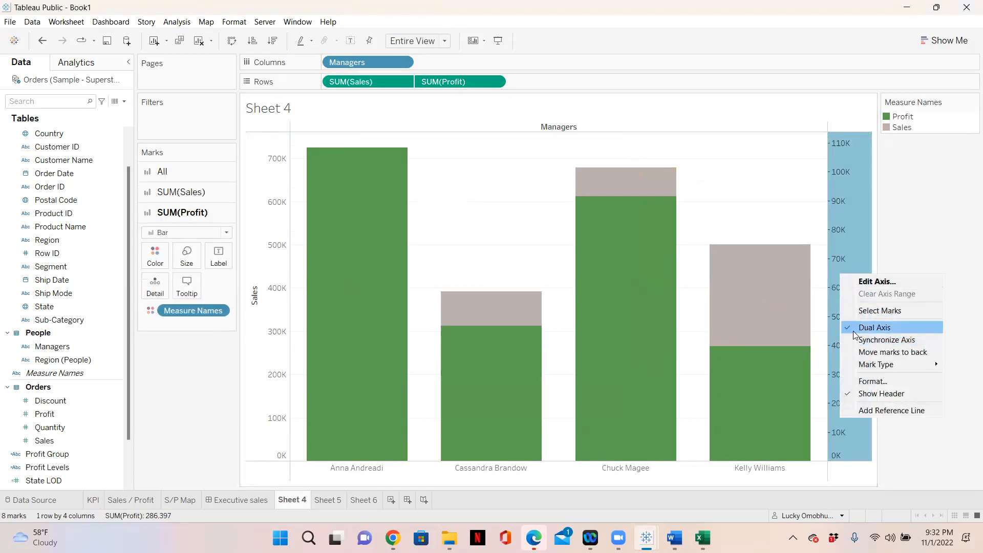
click(853, 342)
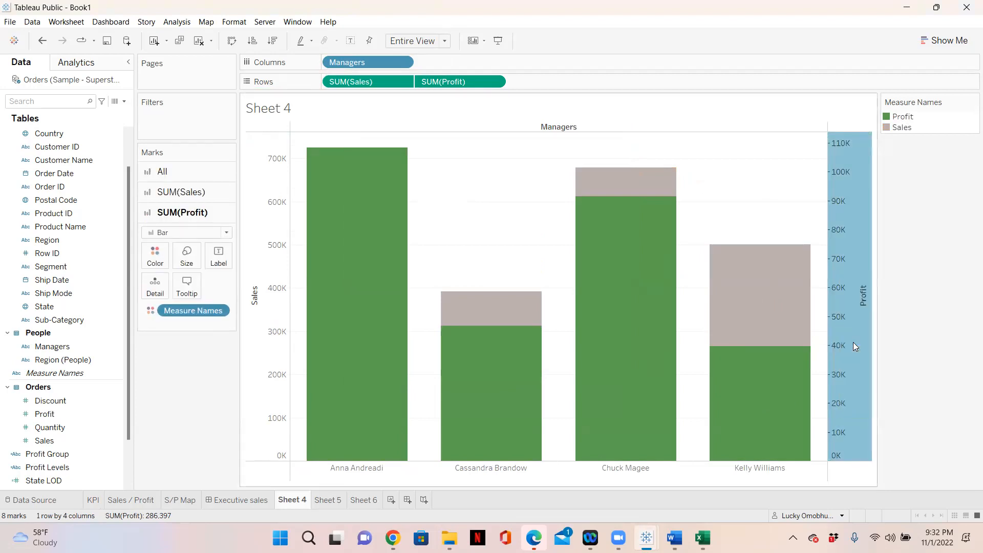
click(941, 327)
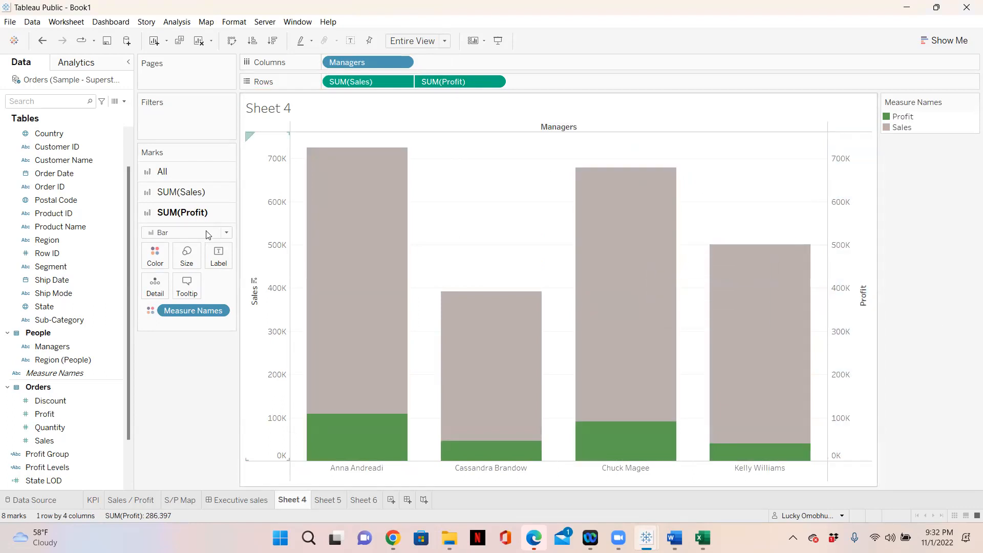
Reduce the size of the SUM(Profit) bars so they are narrower than the Sales bars behind them
click(159, 195)
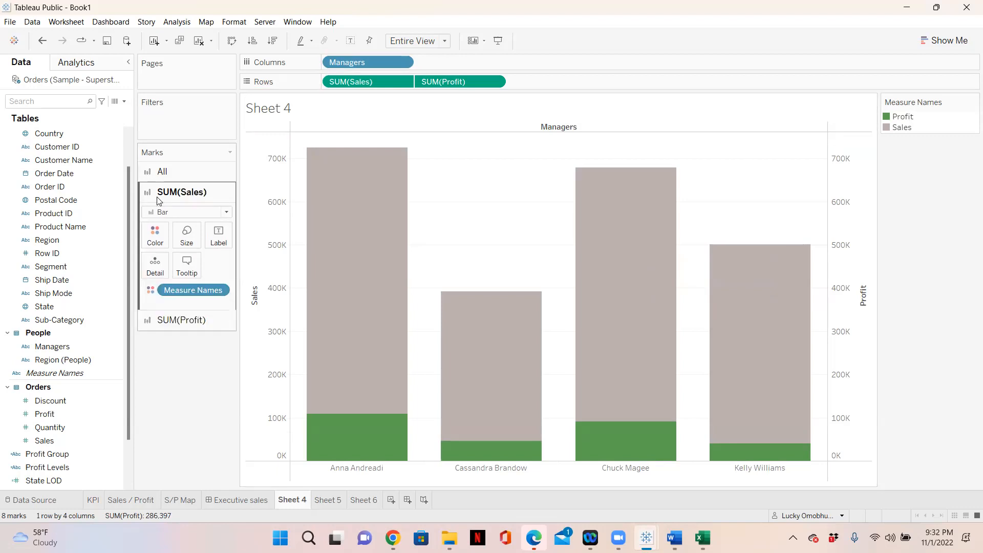
click(159, 326)
click(159, 326)
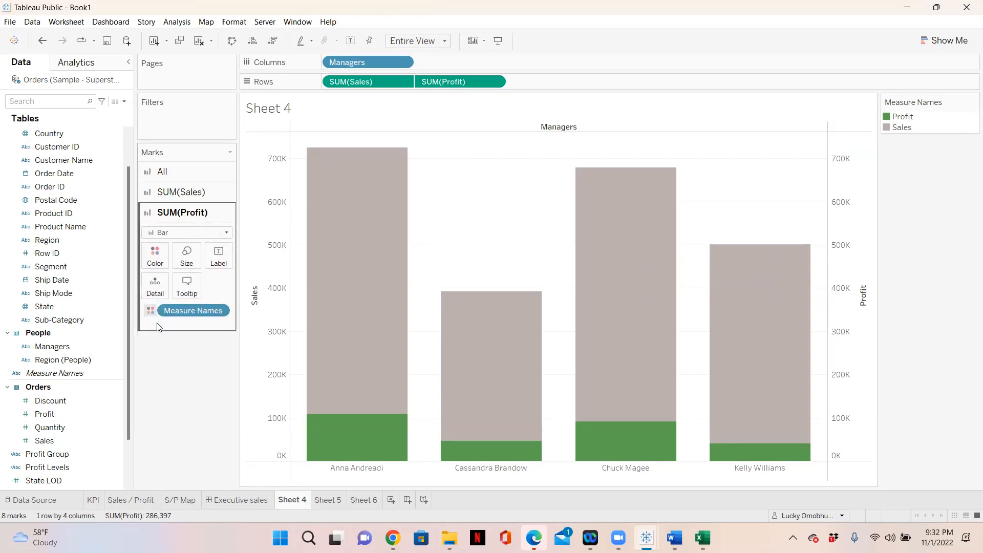
click(185, 262)
drag(228, 288, 224, 287)
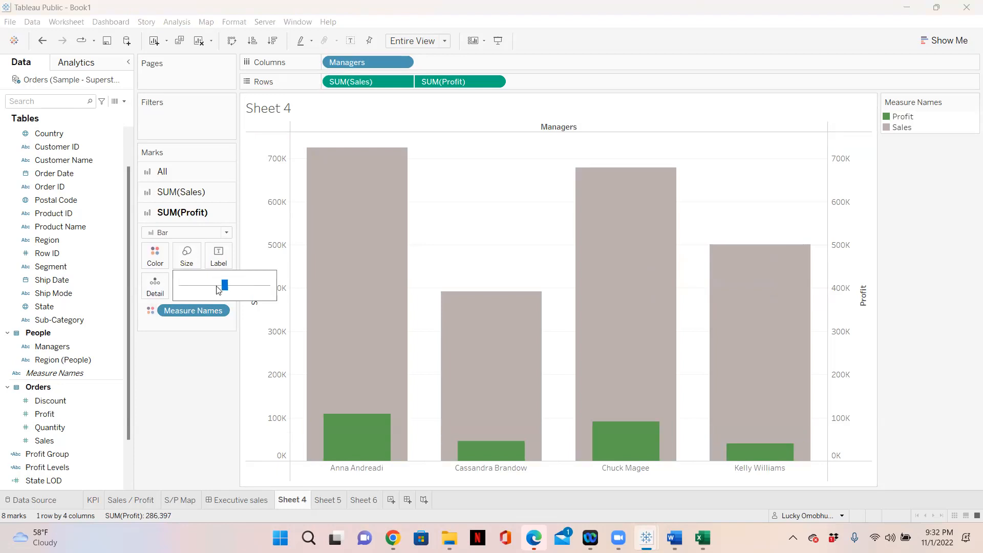
Give the SUM(Profit) bars a near-black border
click(155, 254)
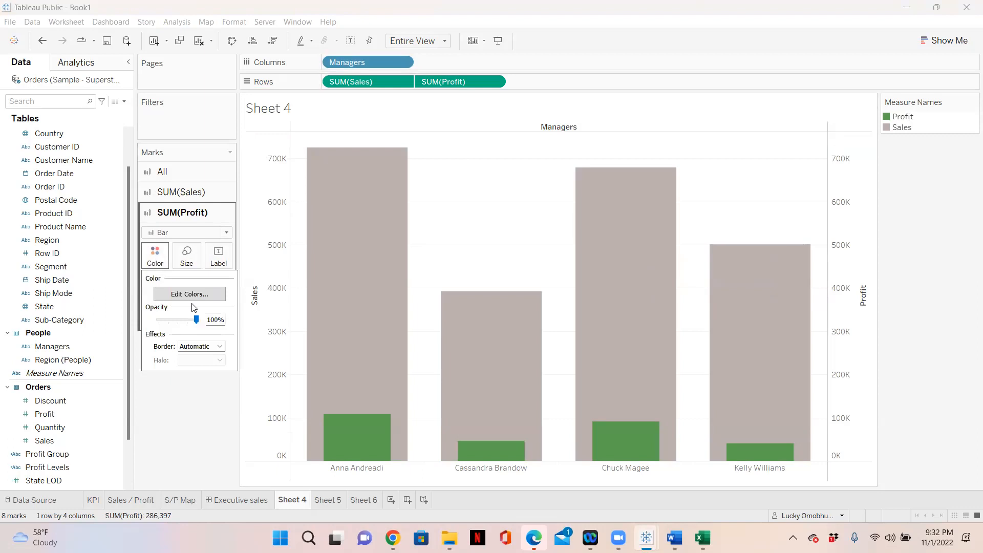
click(216, 348)
click(187, 405)
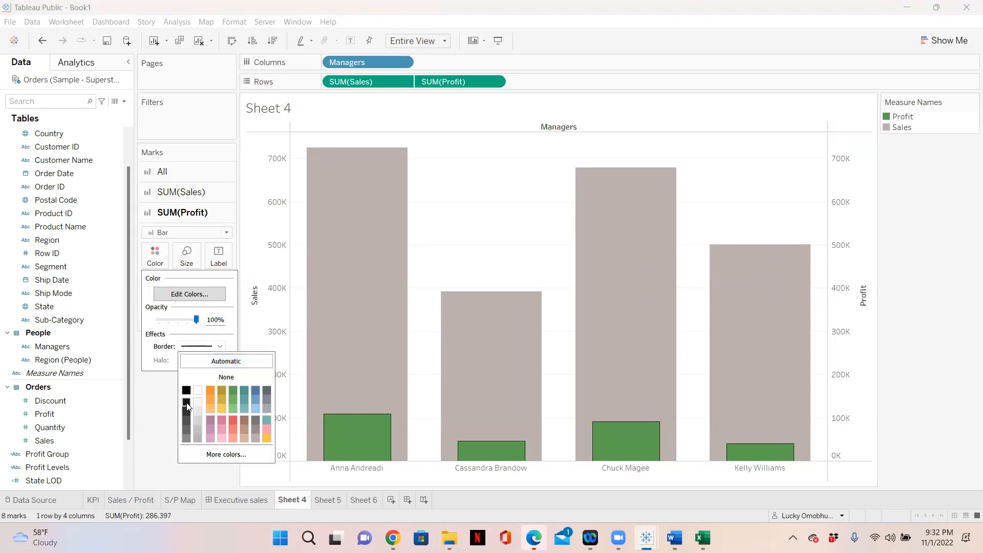
click(147, 426)
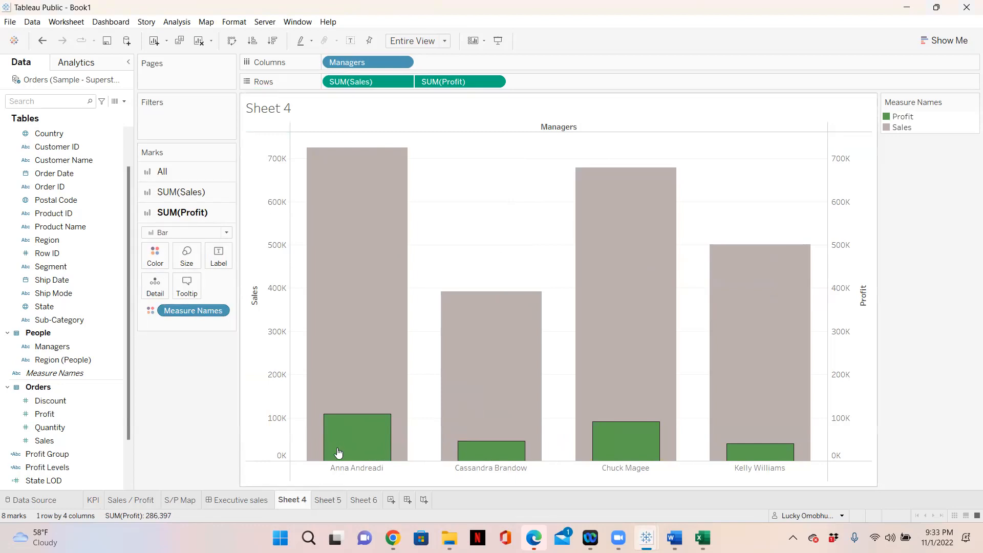
Rename Sheet 4 as Manager
double_click(301, 501)
text(Man)
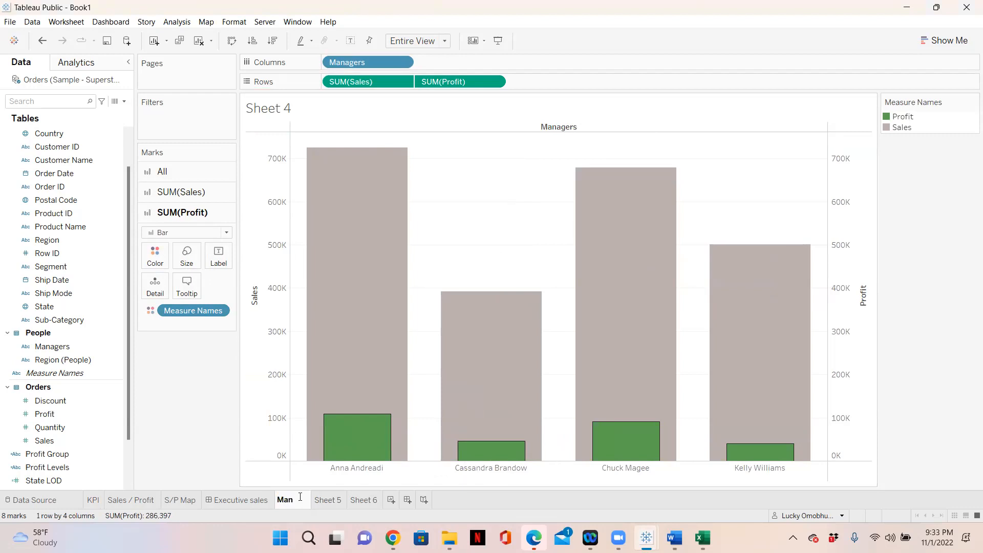
text(ager)
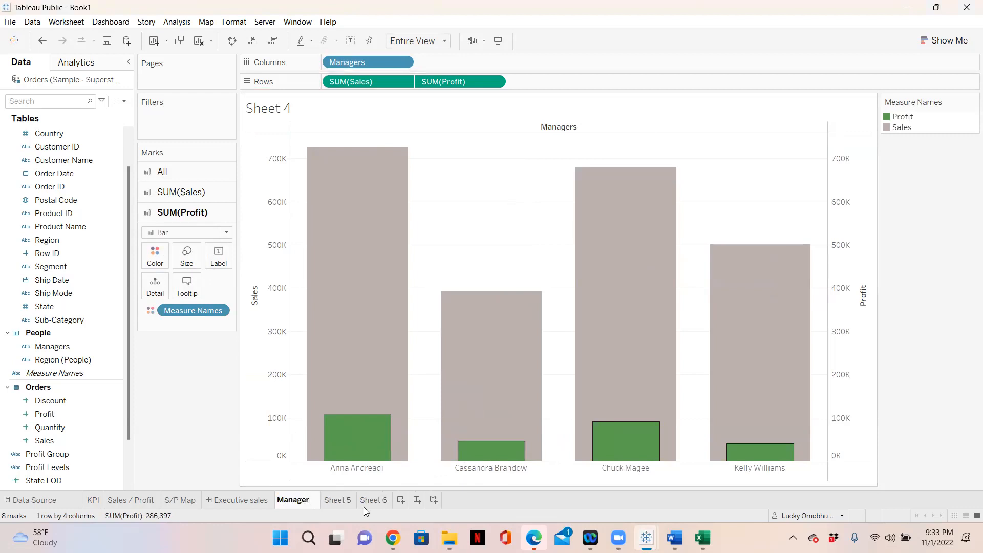
key(Return)
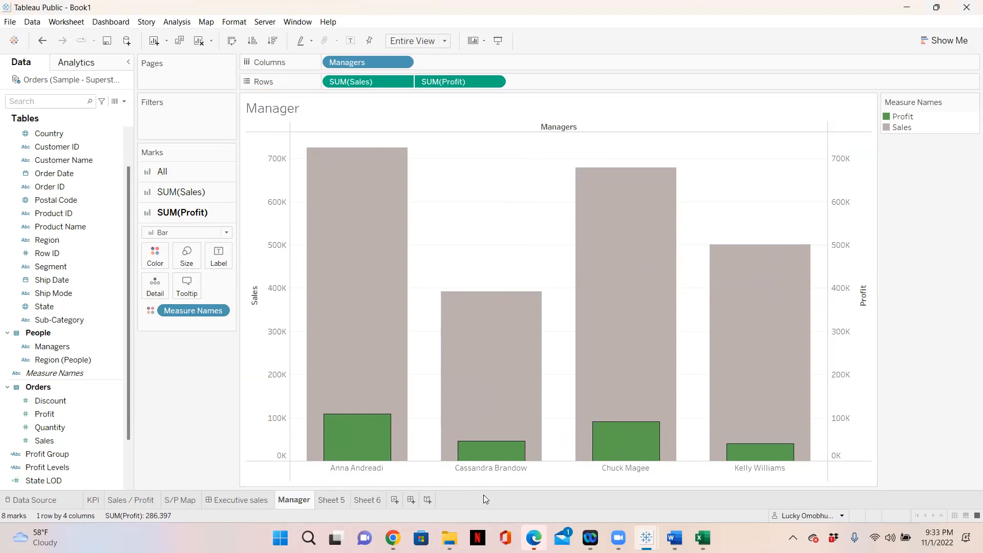
Place the Manager sheet on the Executive sales dashboard in the empty space beside the map
click(246, 499)
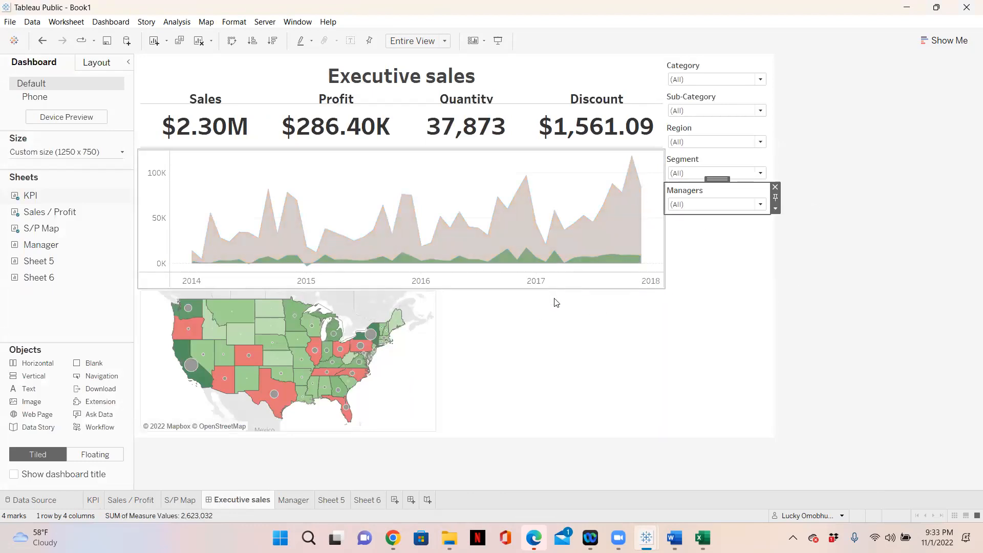
mouse_move(40, 244)
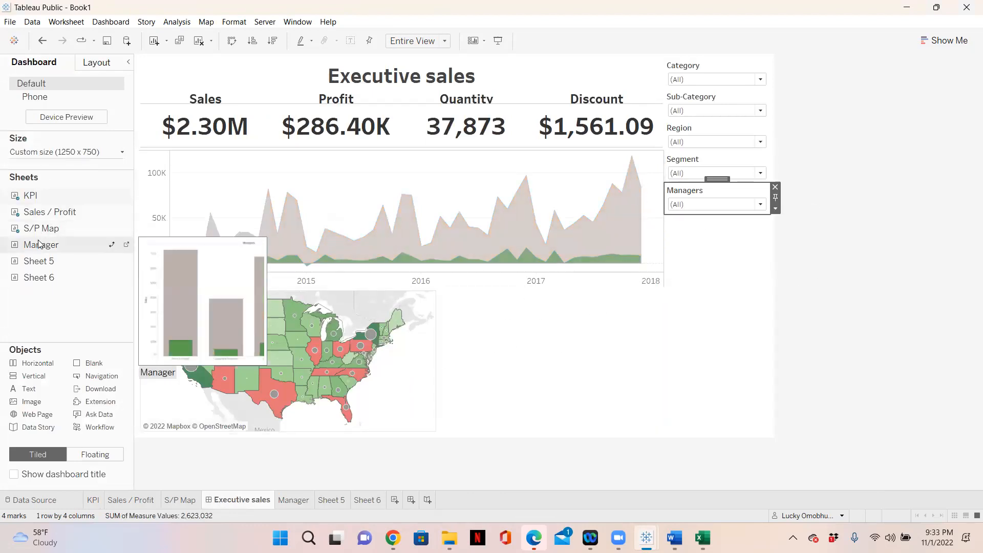
drag(39, 245, 557, 335)
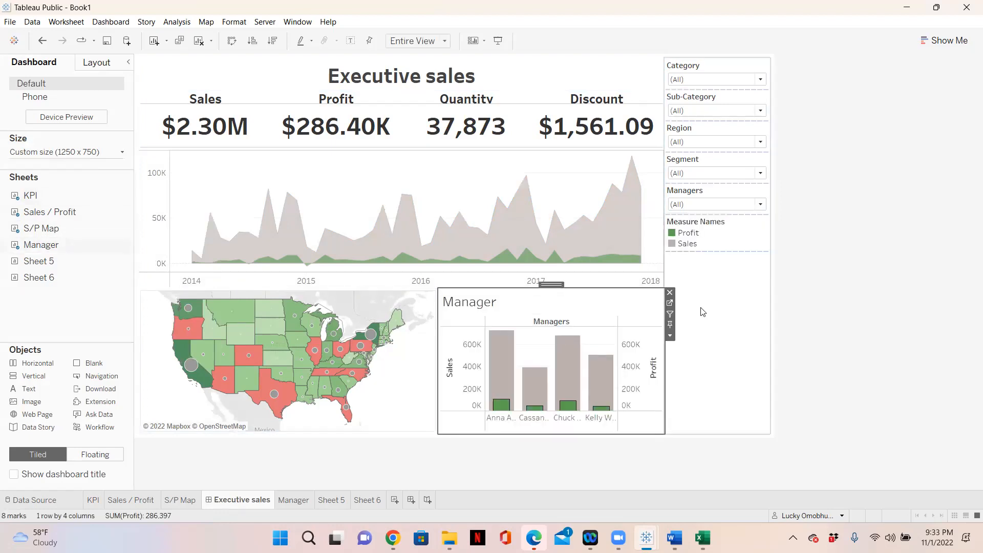
Hide the Profit and Sales axis headers and the Managers field label on the dashboard's Manager chart
right_click(633, 337)
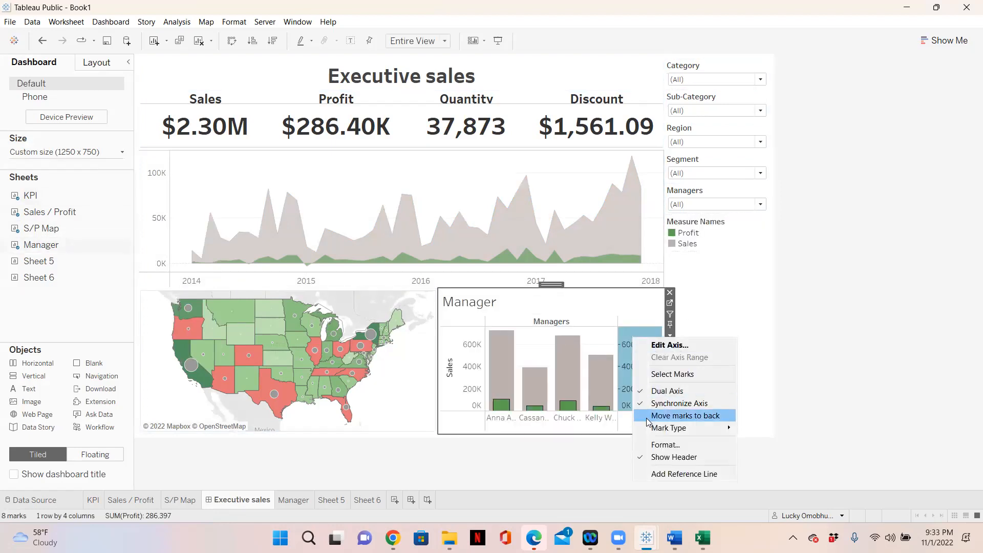
click(645, 457)
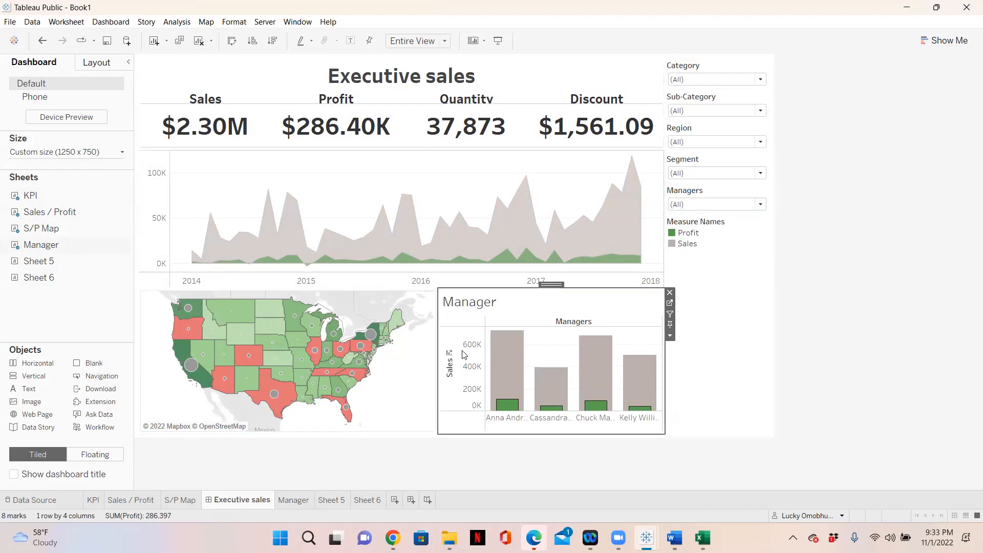
click(460, 374)
right_click(460, 374)
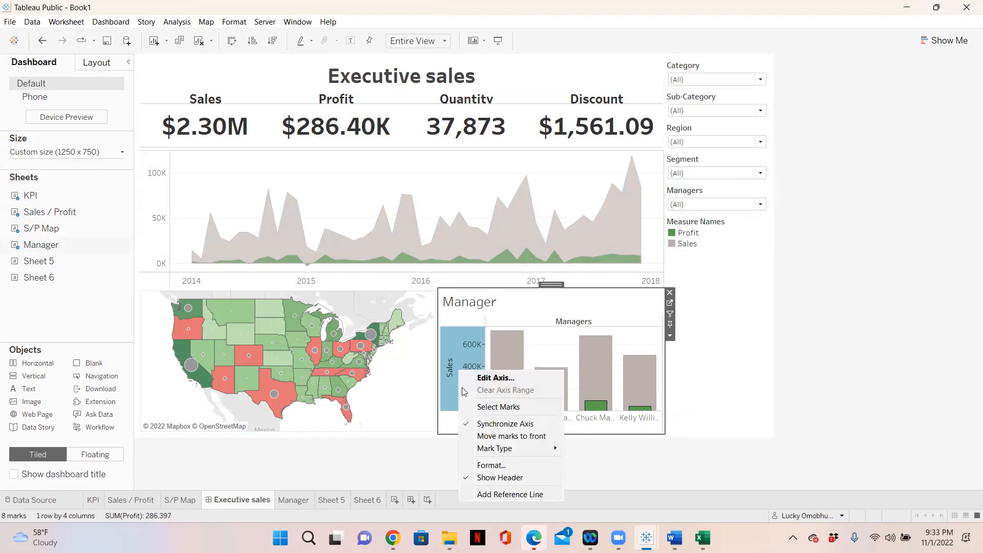
click(465, 477)
right_click(551, 325)
click(567, 374)
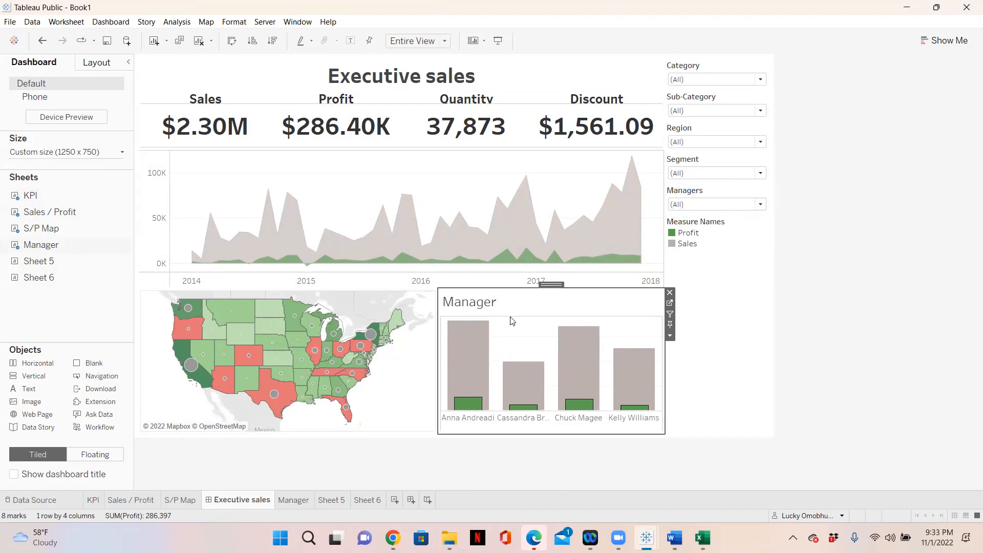
Format the Manager chart's title with font size 8 and center alignment
double_click(493, 305)
drag(453, 215, 344, 216)
click(457, 202)
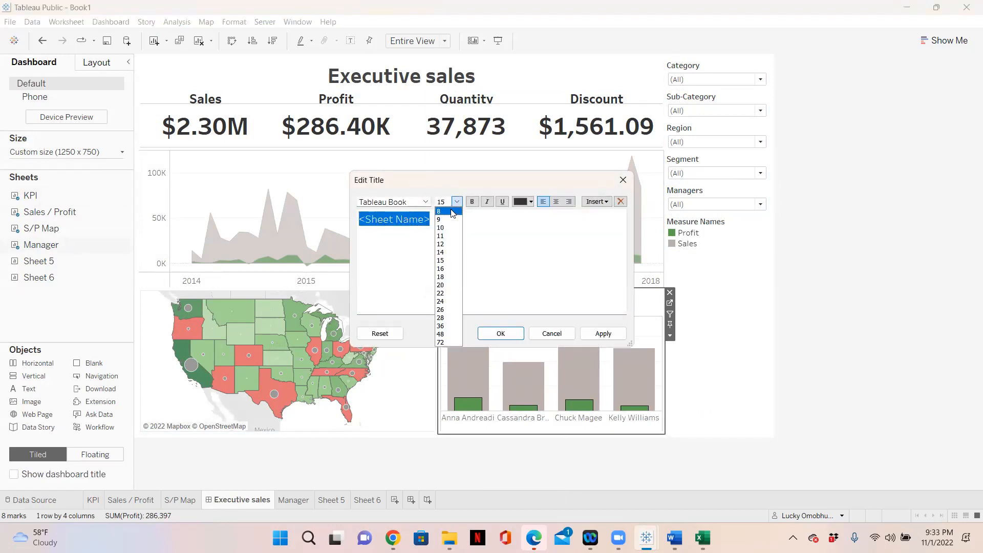
click(453, 212)
click(556, 201)
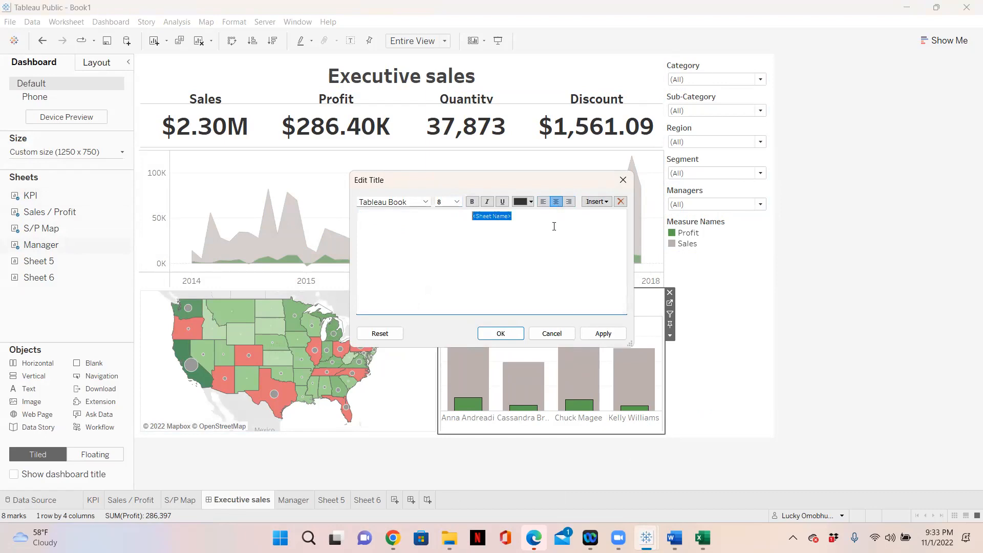
click(500, 333)
Use the Manager chart as a dashboard filter and test it by selecting individual managers, clearing the selection at the end
mouse_move(598, 393)
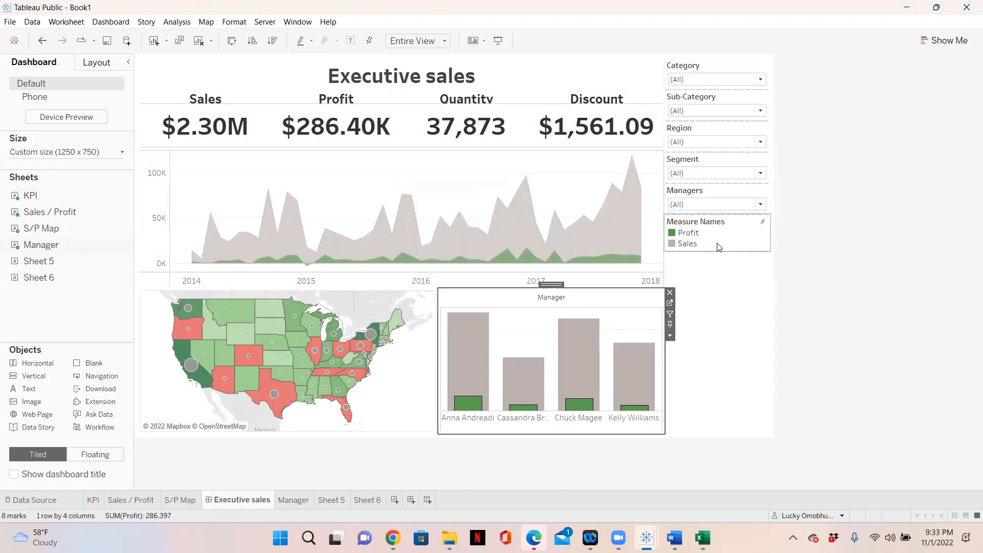
click(671, 314)
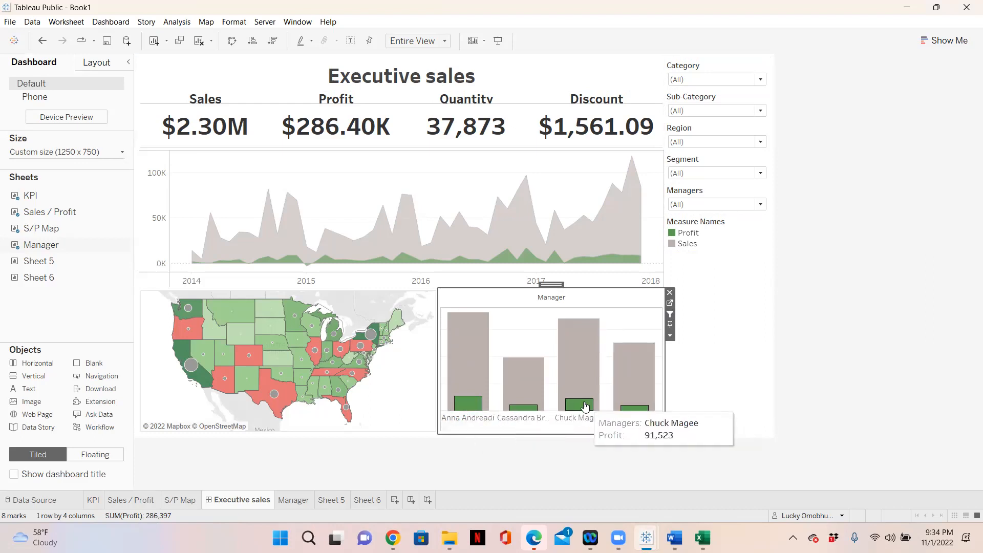
click(471, 421)
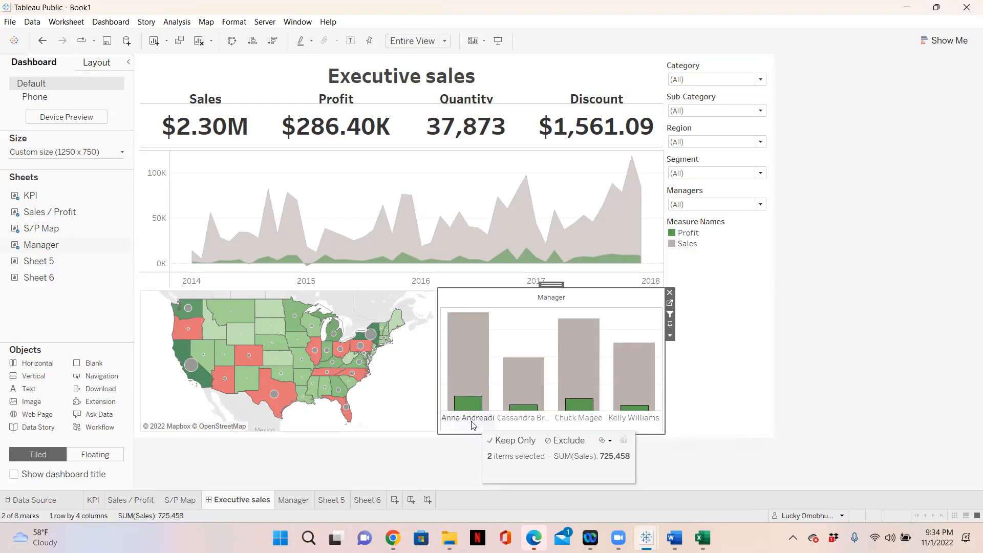
click(519, 421)
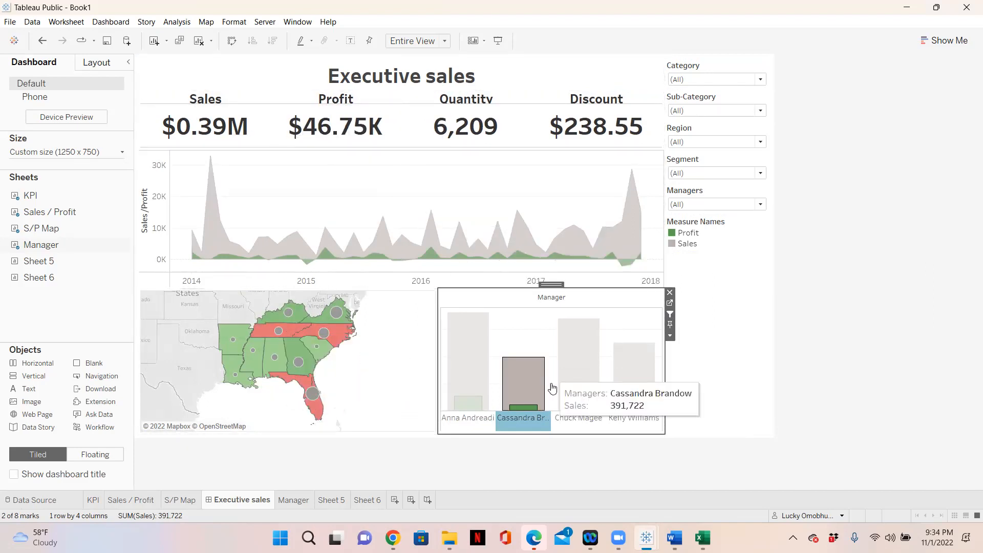
click(587, 423)
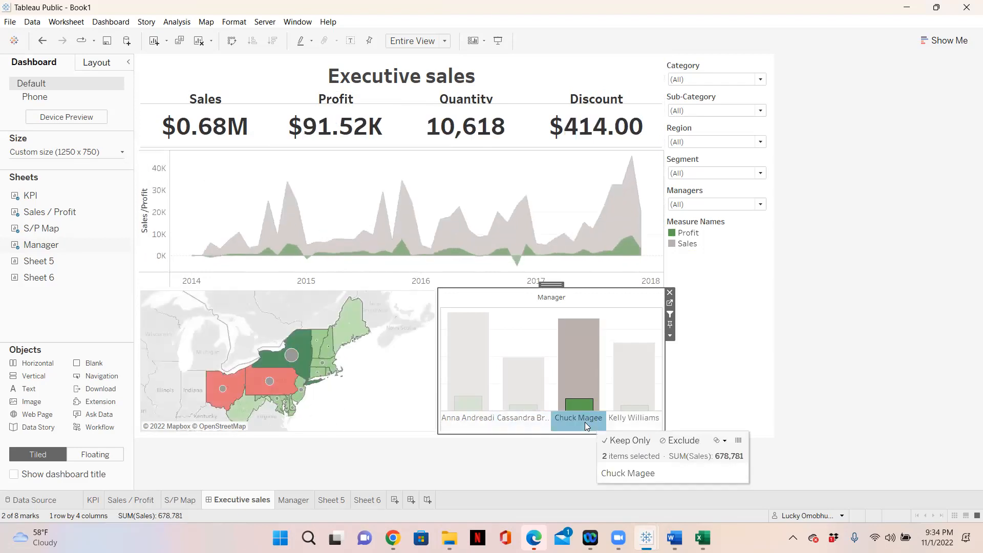
click(585, 421)
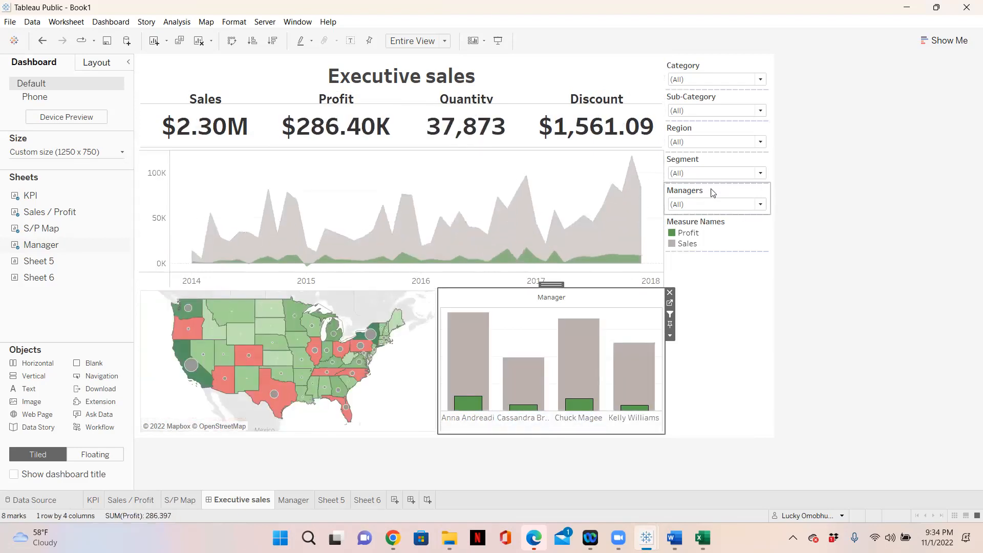
Open the Managers filter's options, and switch to Word to review requirement 2 on manager sales, profit and filtering
click(761, 204)
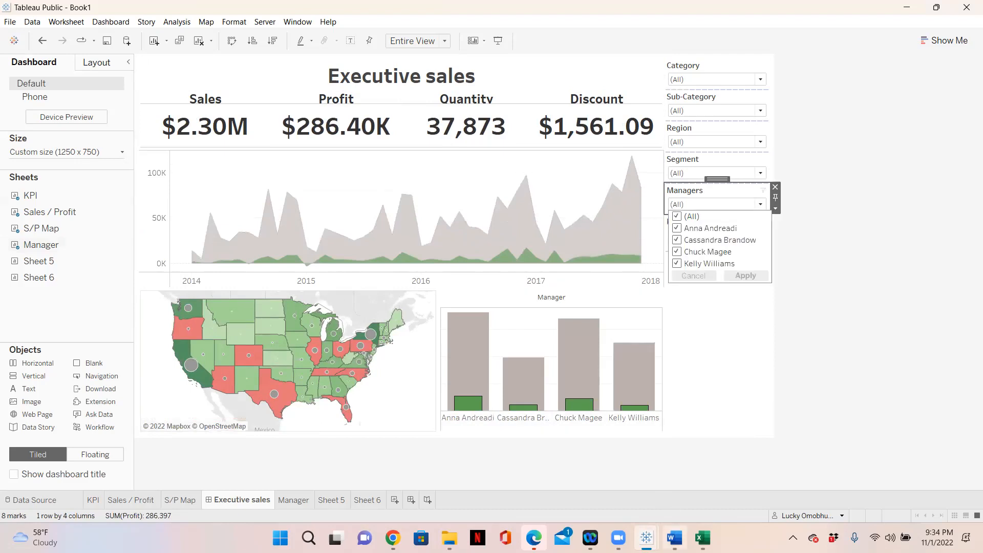
click(675, 538)
scroll(528, 295, up, 3)
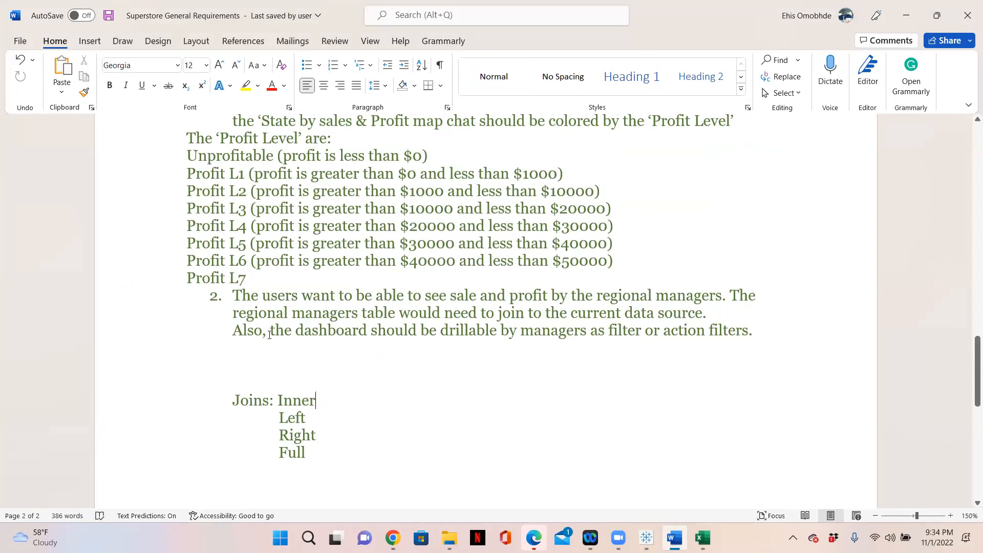
drag(233, 296, 543, 319)
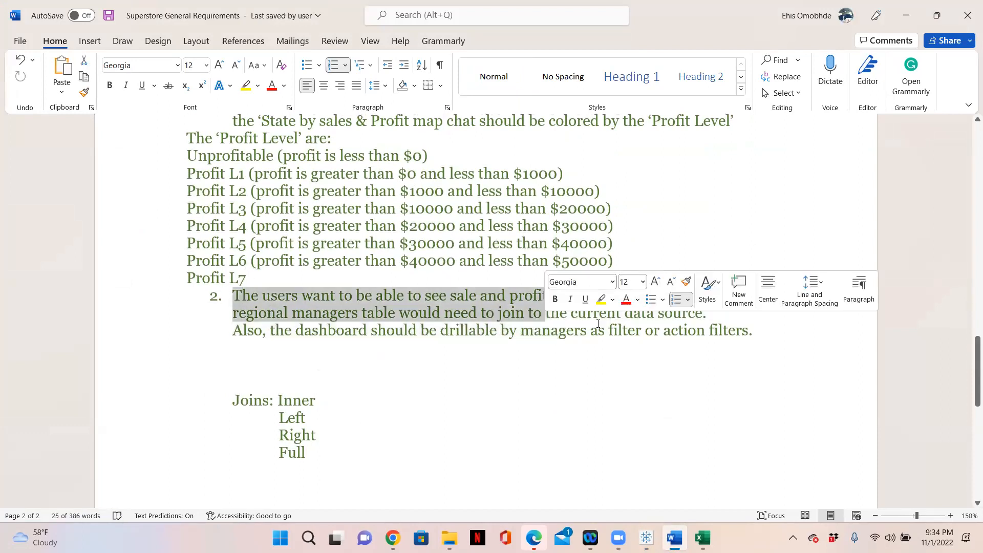
click(292, 365)
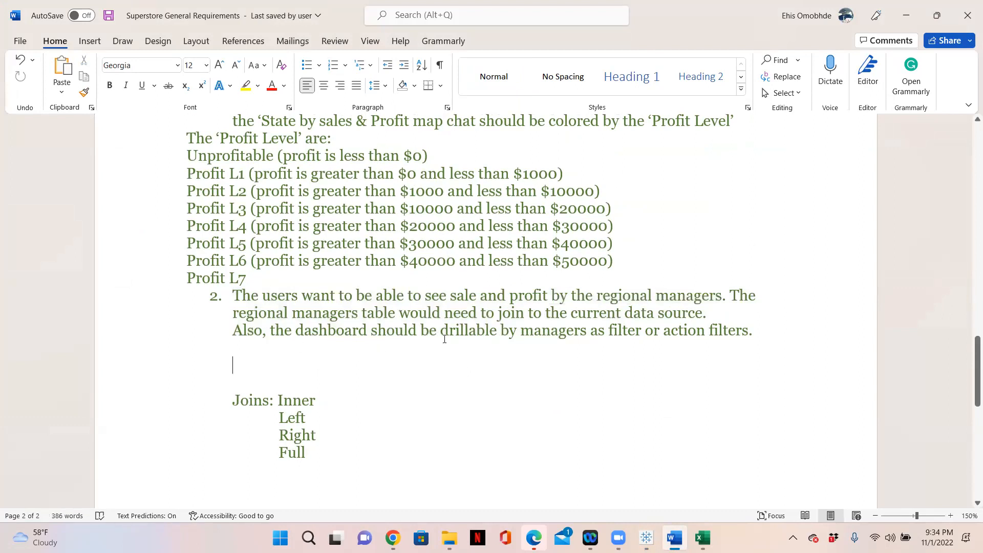
double_click(623, 333)
click(770, 334)
Switch back to Tableau and test the action filter by selecting the third manager in the Manager chart
click(647, 538)
click(607, 484)
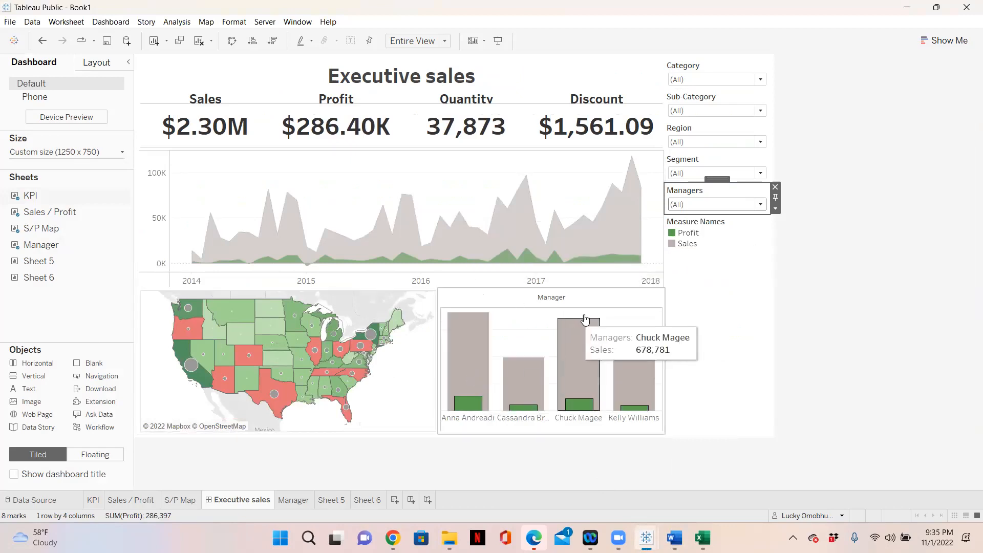
click(586, 423)
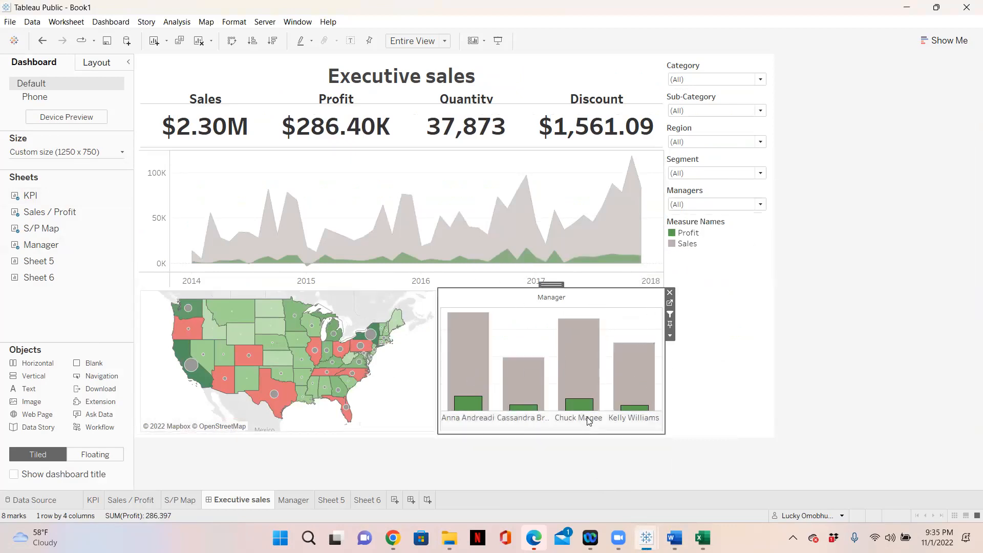
click(589, 419)
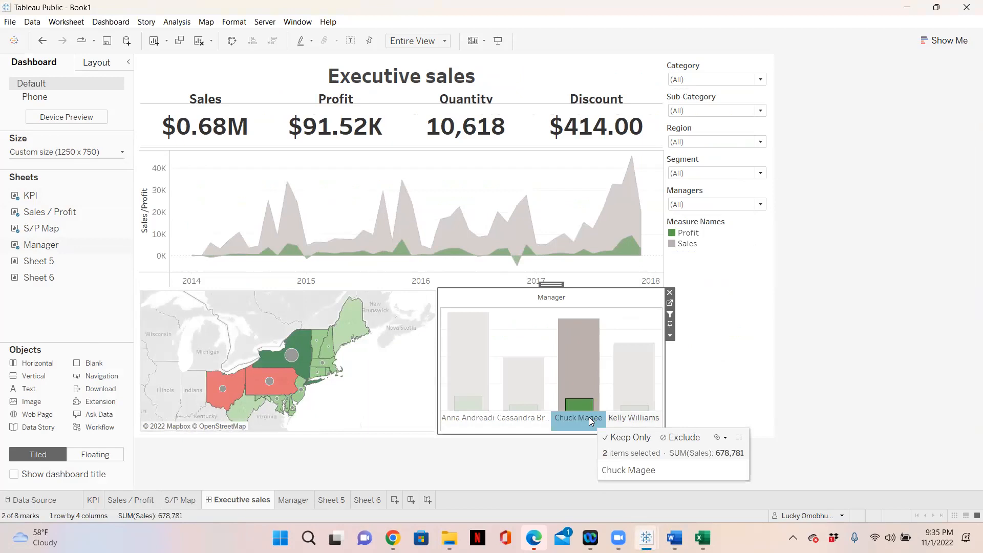
Test the action filter by selecting the fourth and then the third manager in the Manager chart, clearing the selection at the end
click(633, 419)
click(588, 419)
click(588, 419)
click(734, 199)
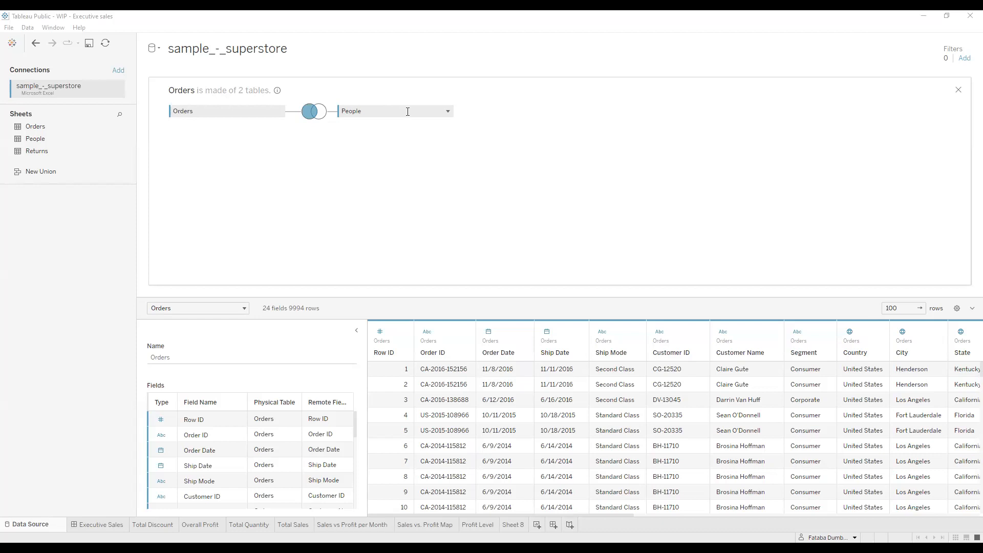
Close the Orders join canvas, try to relate the People sheet to the Orders table, and undo the relationship
click(427, 114)
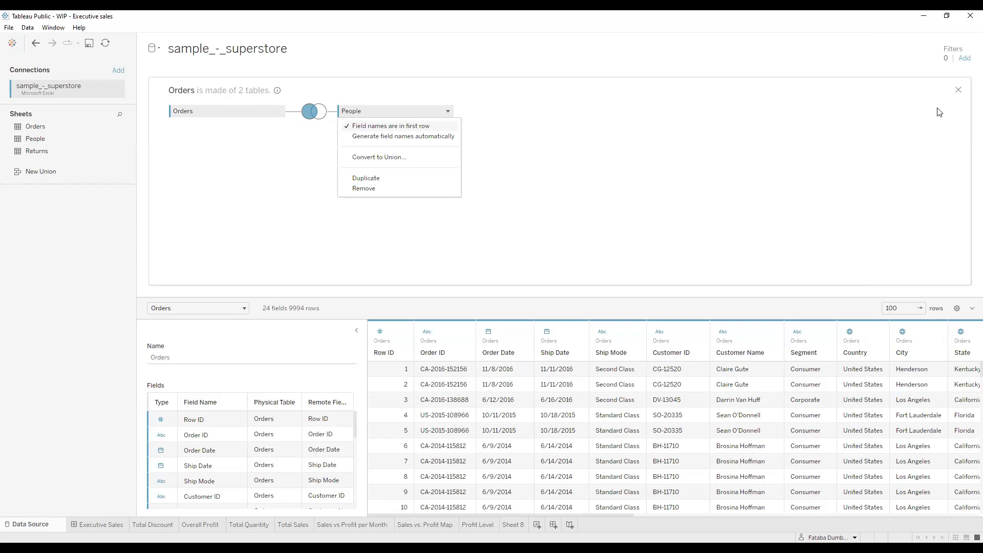
click(958, 95)
click(958, 91)
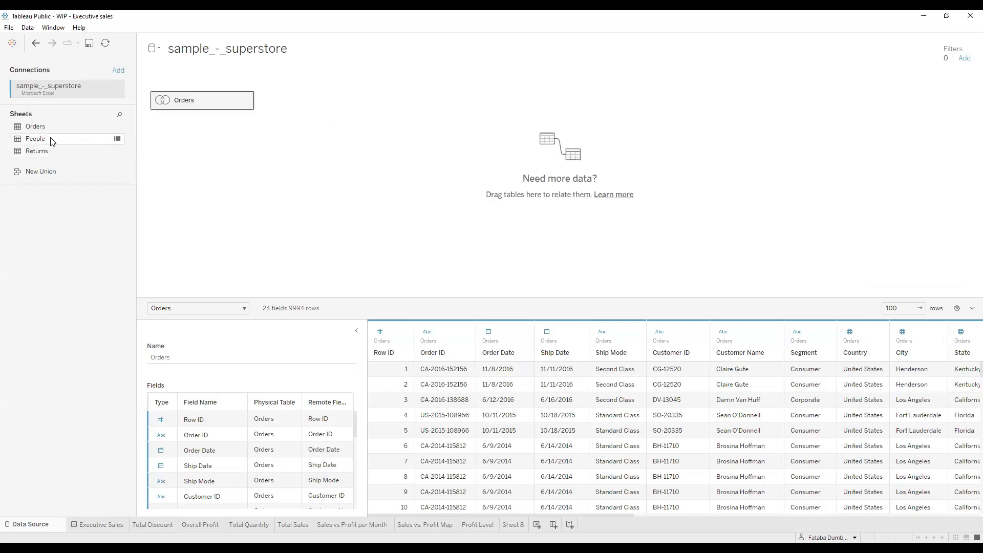
drag(51, 141, 166, 130)
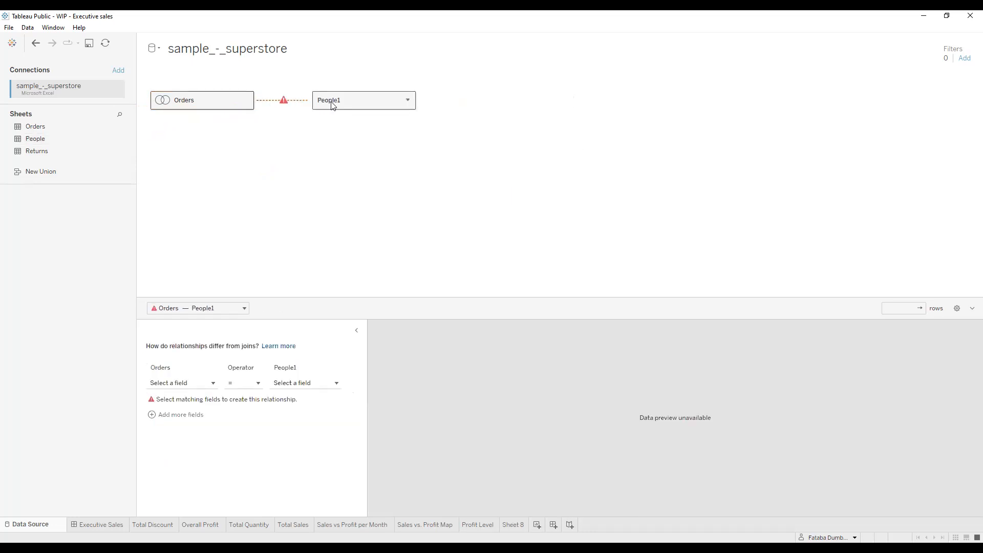
key(ctrl+z)
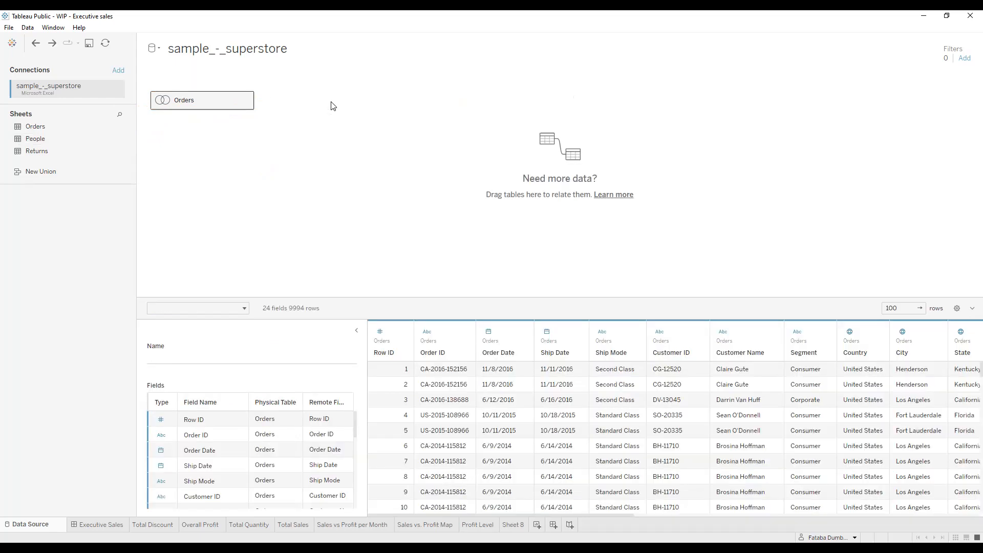
Open the Orders logical table's join canvas and remove the People table from it
click(45, 145)
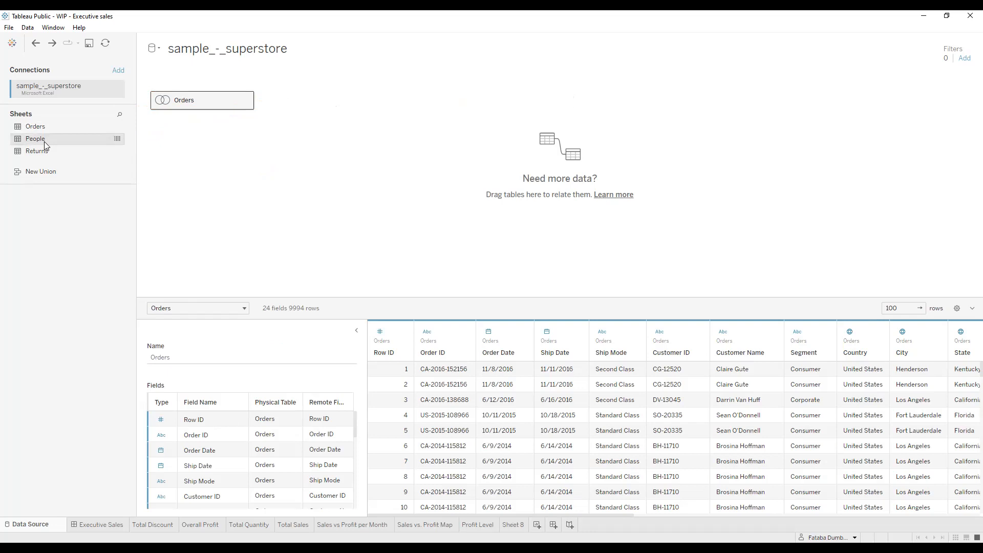
right_click(217, 105)
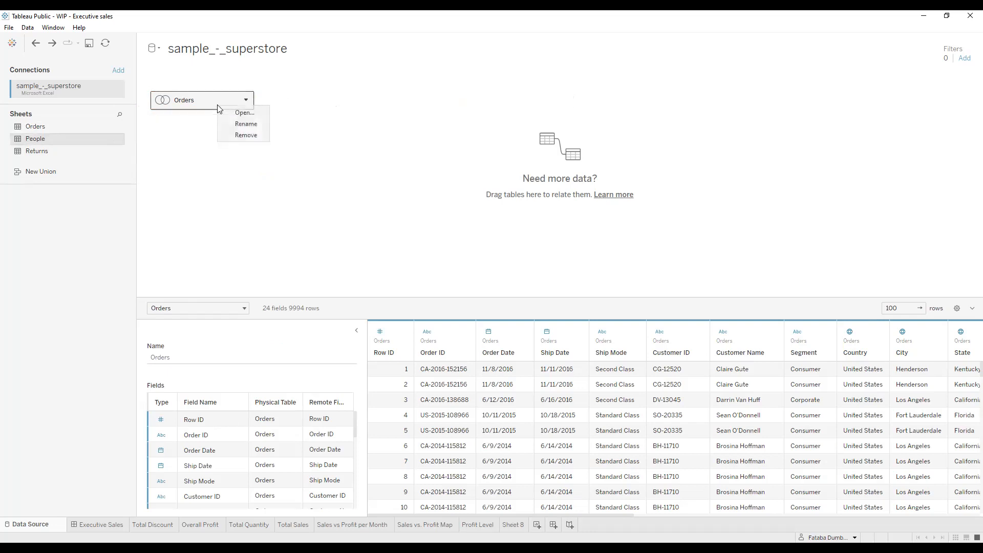
click(246, 101)
click(246, 102)
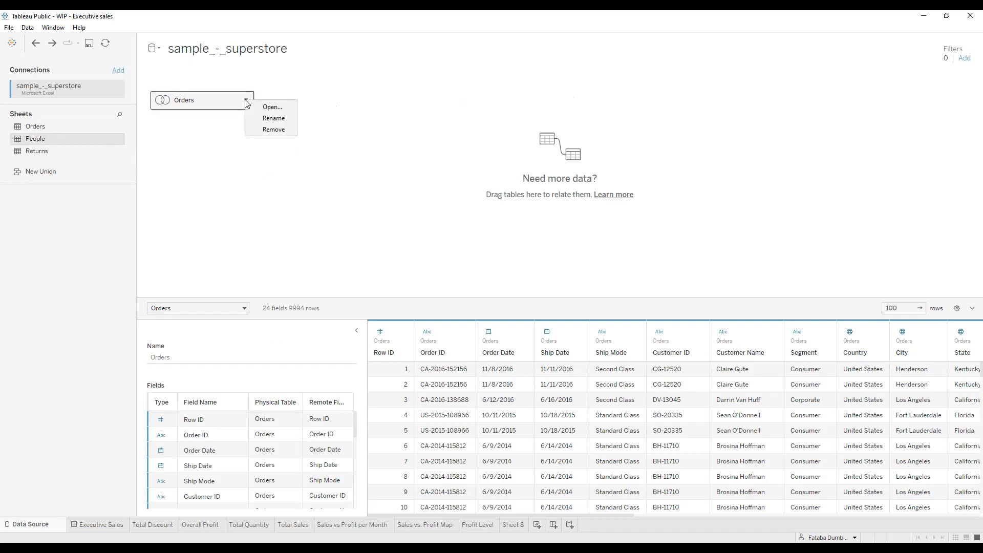
click(276, 108)
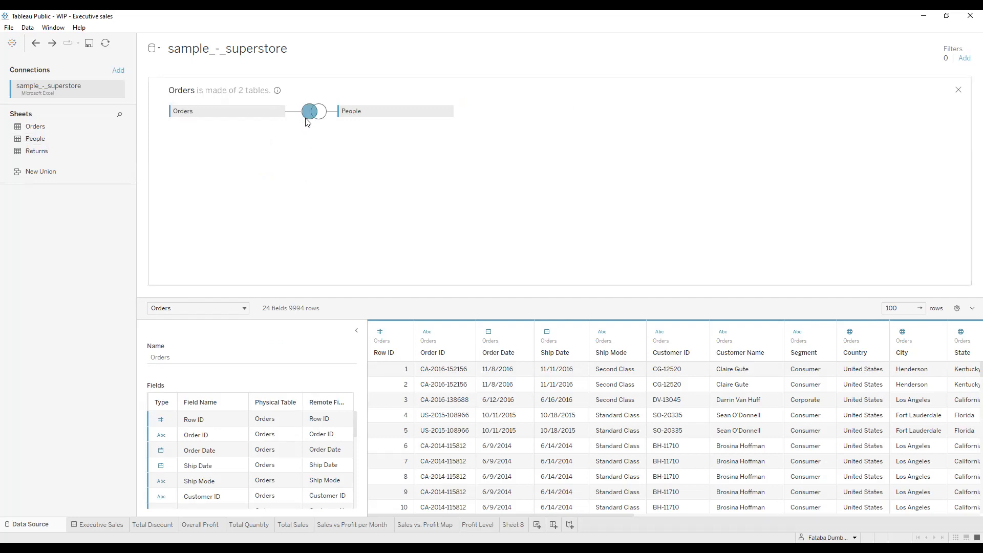
click(421, 114)
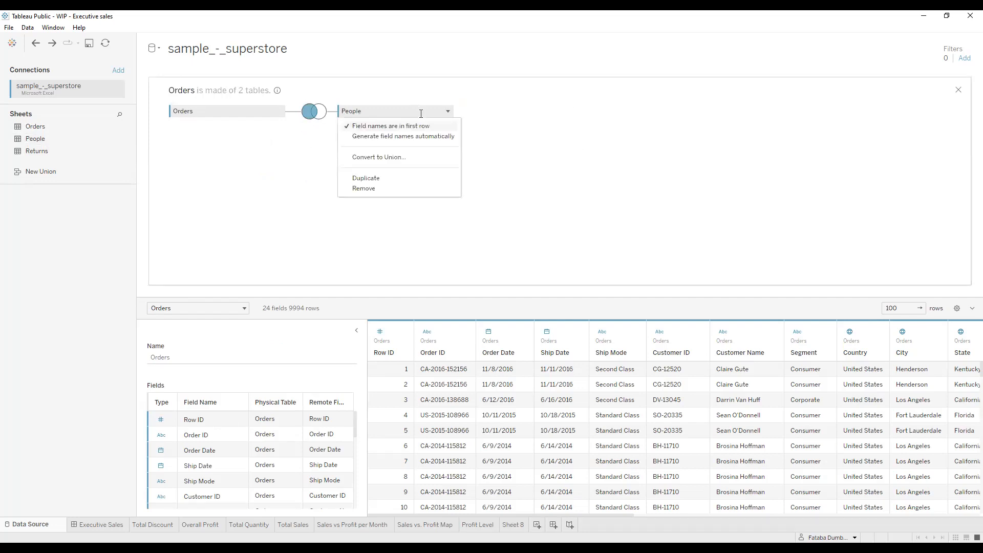
click(387, 194)
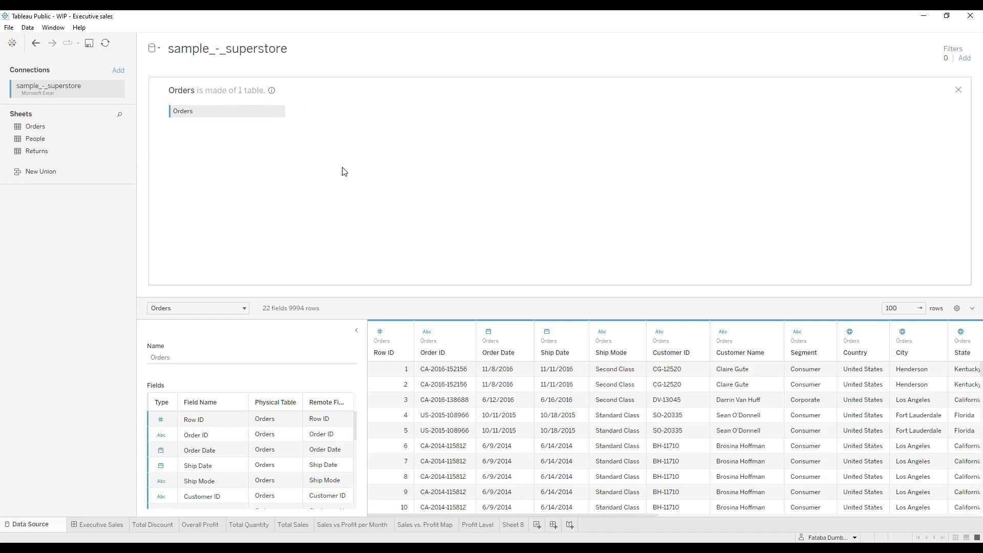
Try to add the People sheet by placing it on the Orders table inside the join canvas, and undo the change
click(279, 111)
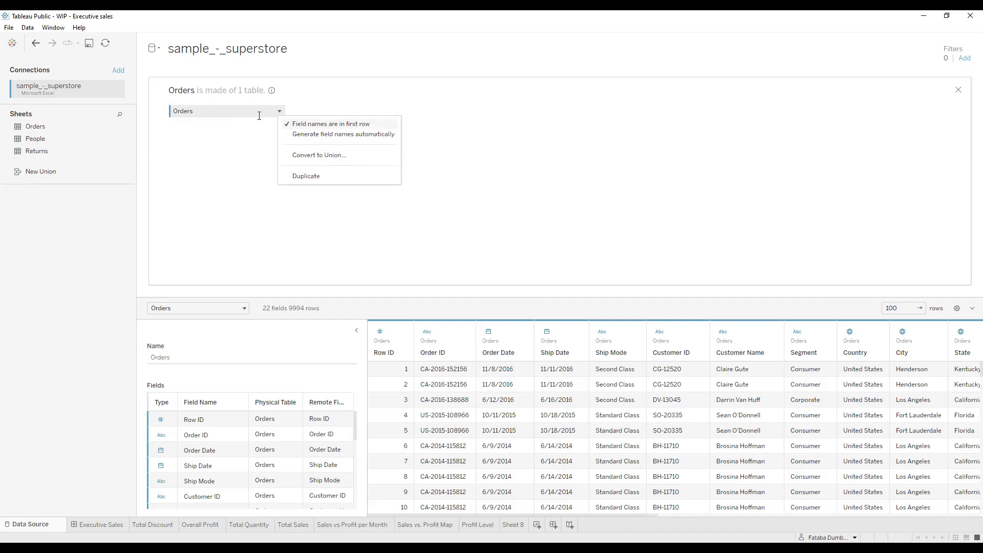
click(229, 172)
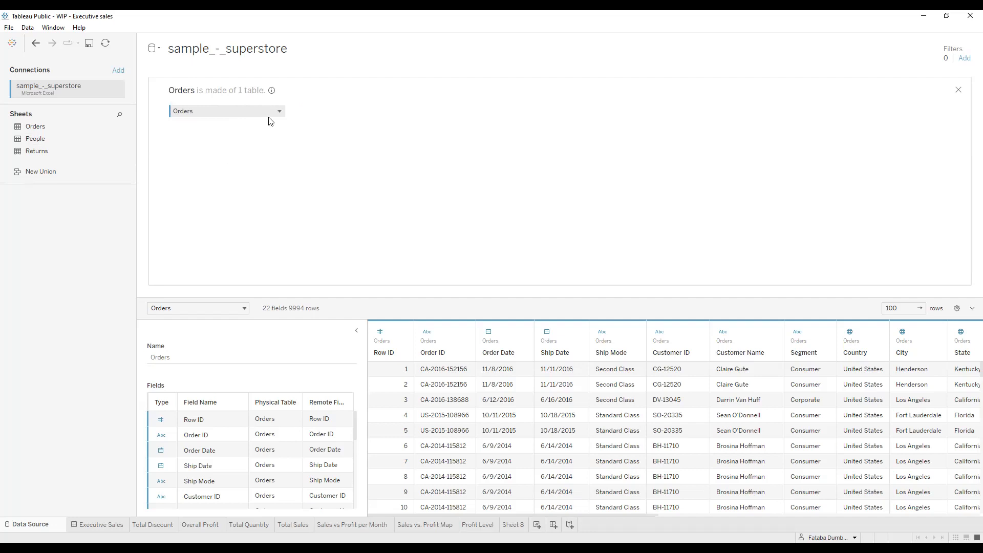
click(279, 112)
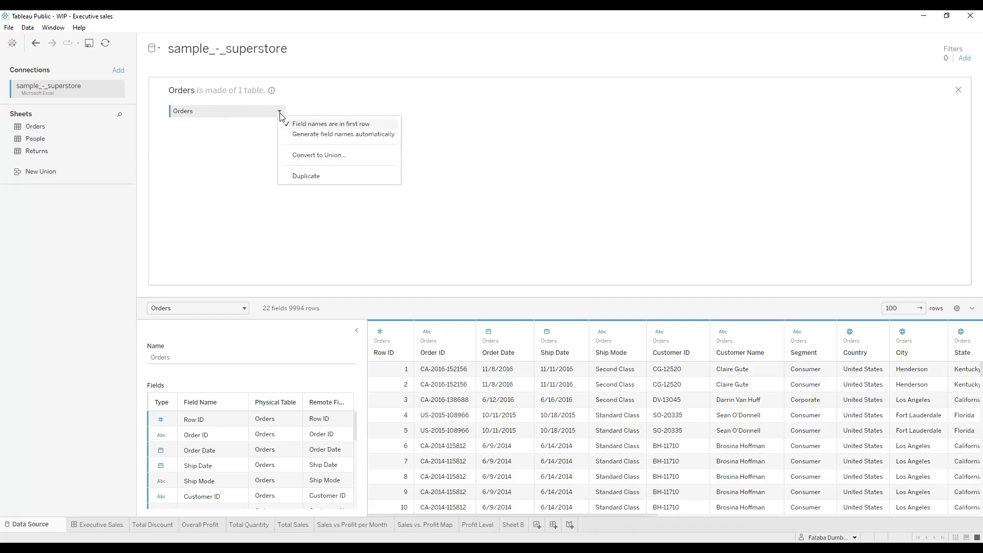
click(208, 141)
drag(47, 142, 232, 122)
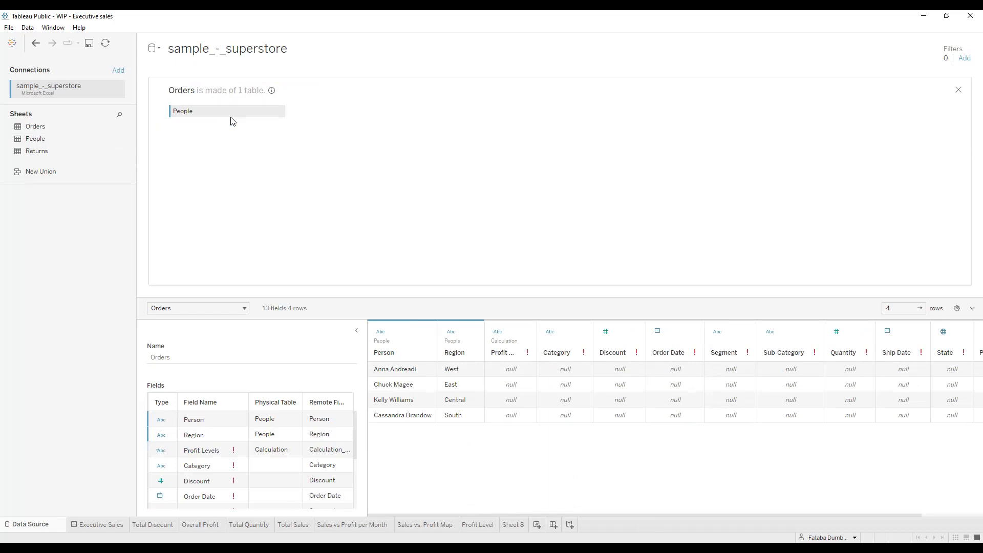
key(ctrl+z)
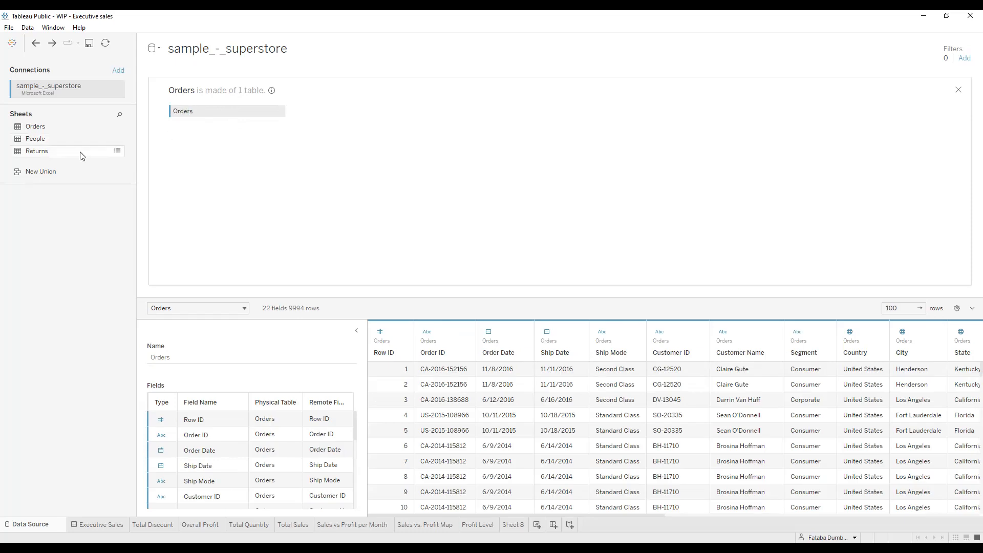
Join the People sheet to Orders and set the join type to Left
double_click(57, 140)
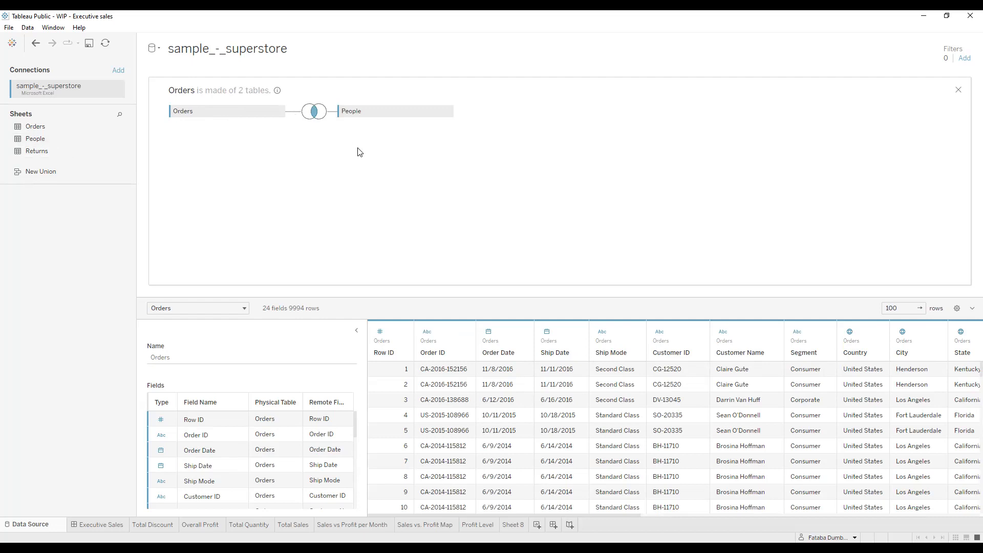
click(310, 122)
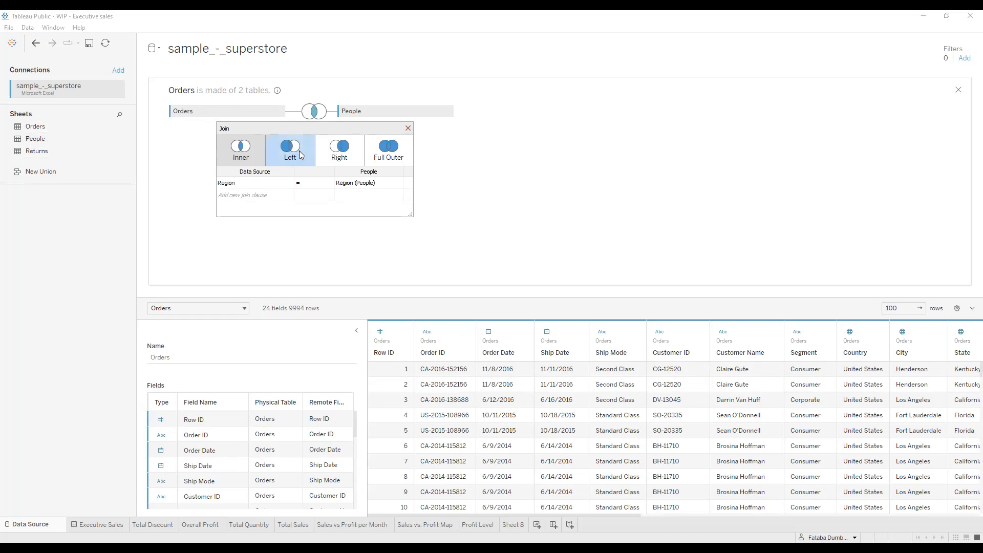
click(301, 154)
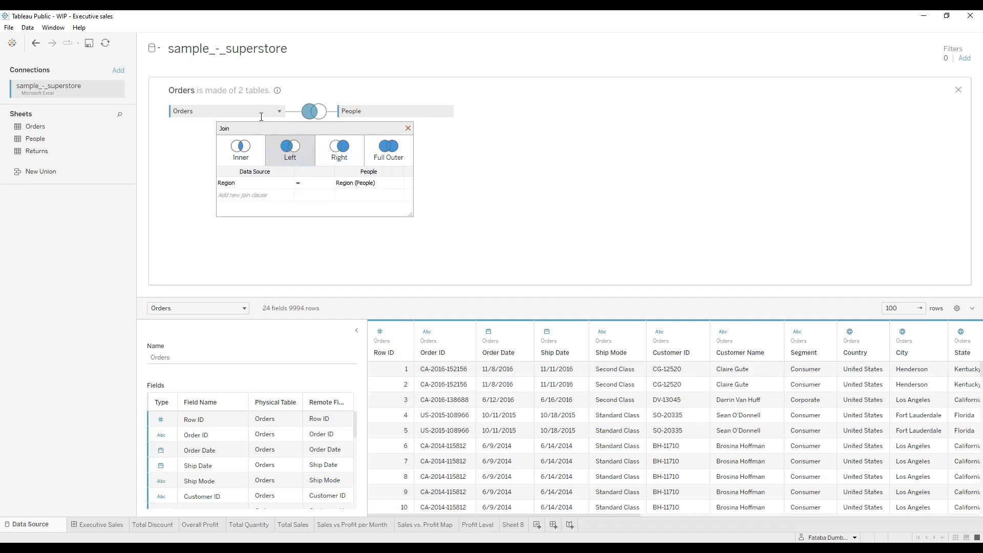
click(408, 129)
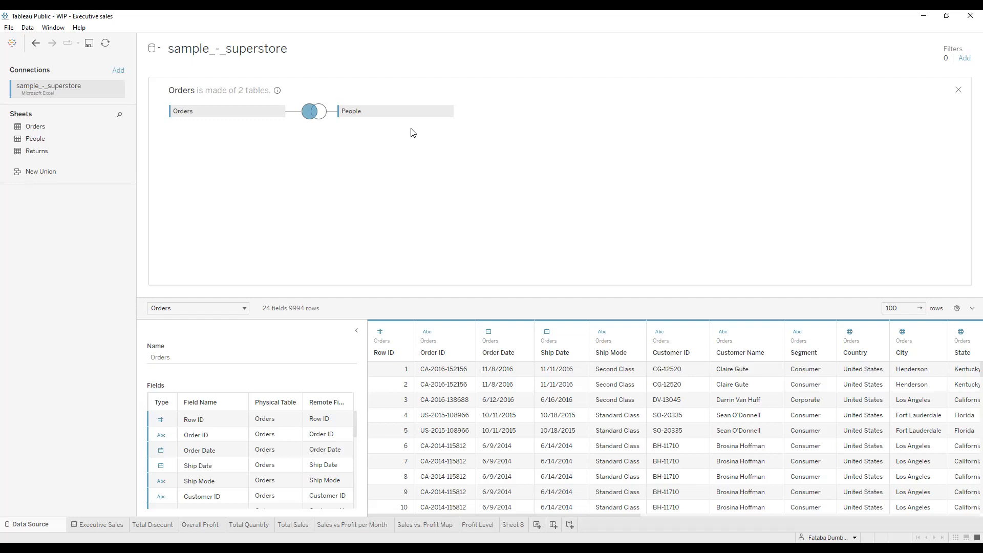
Delete the Profit Level worksheet
click(477, 525)
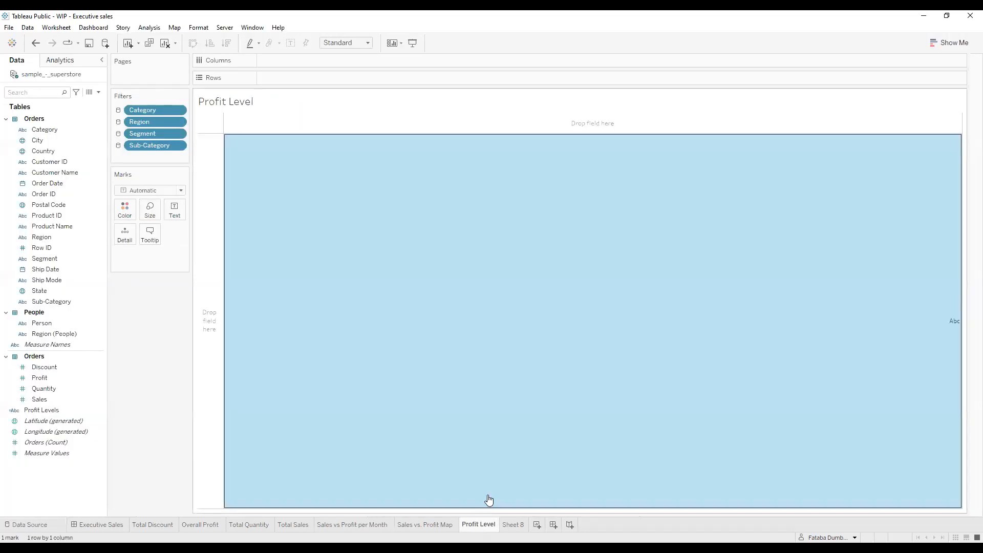
right_click(480, 525)
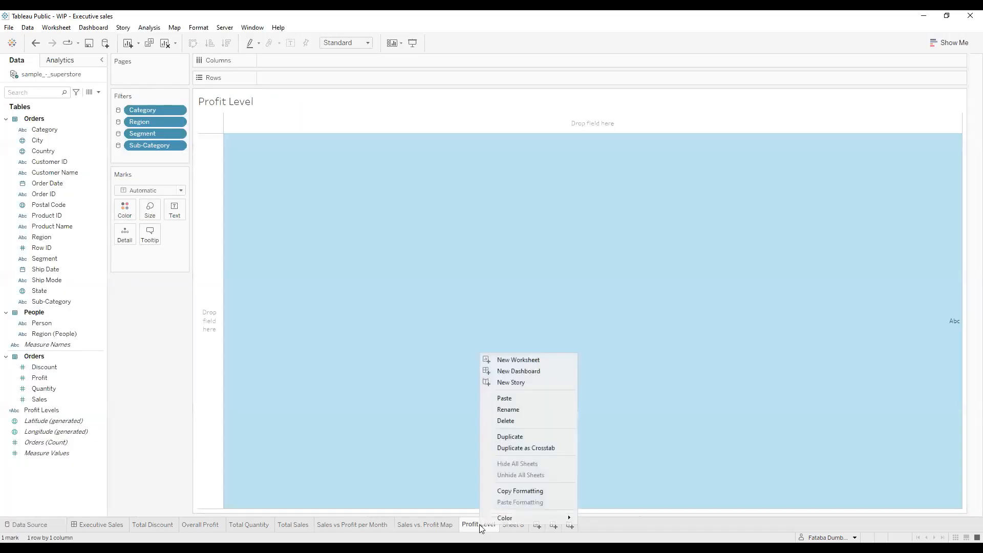
click(506, 421)
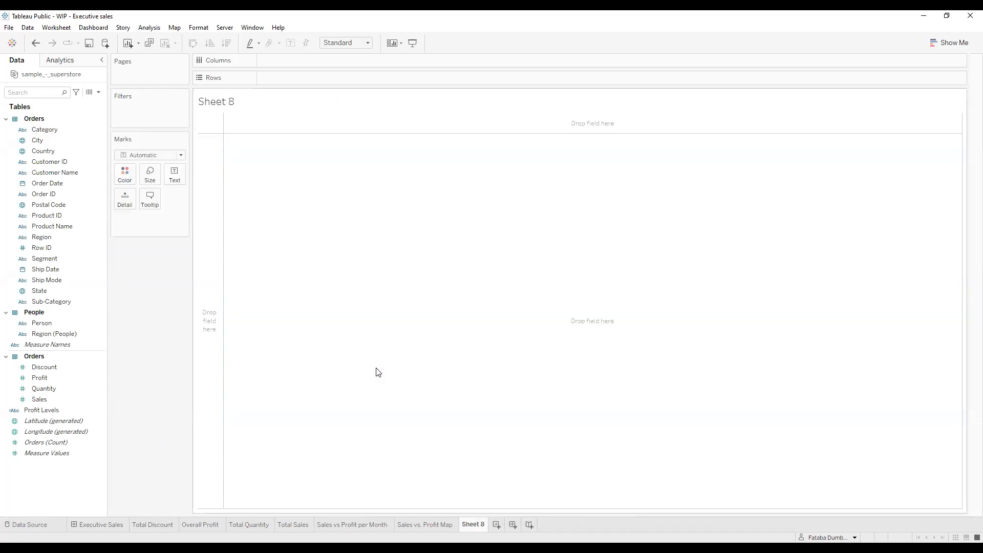
mouse_move(477, 525)
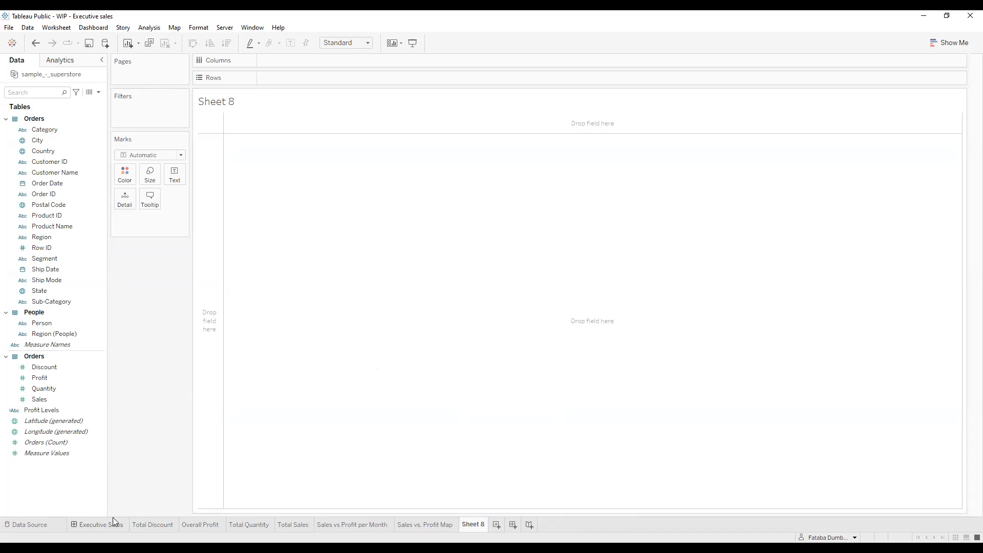
Return to the data source to review the left join between Orders and People
click(44, 528)
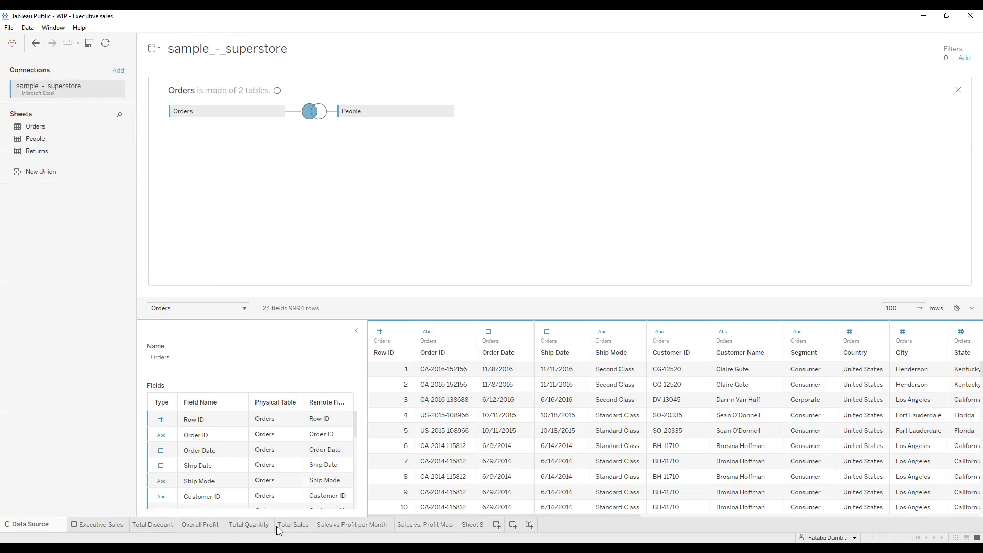
mouse_move(277, 526)
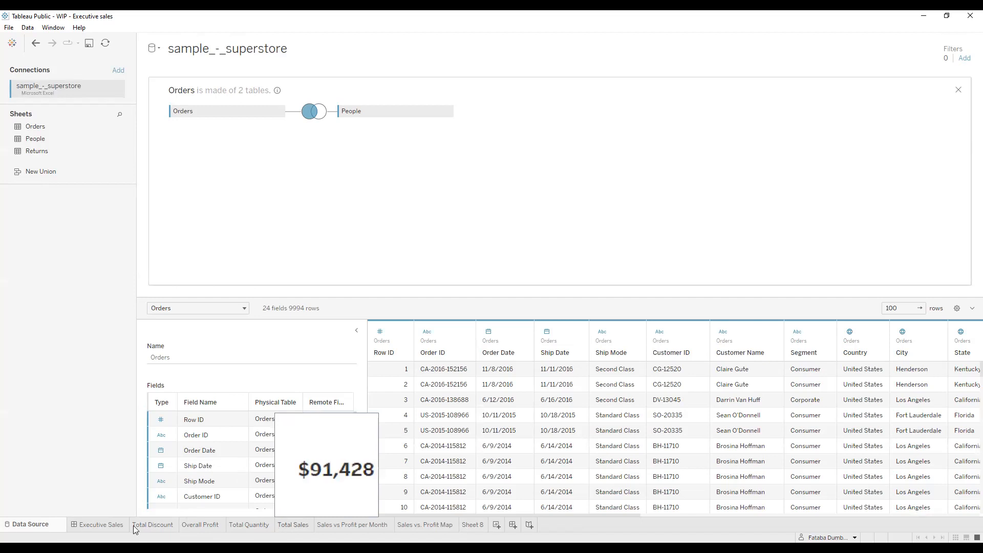
mouse_move(157, 522)
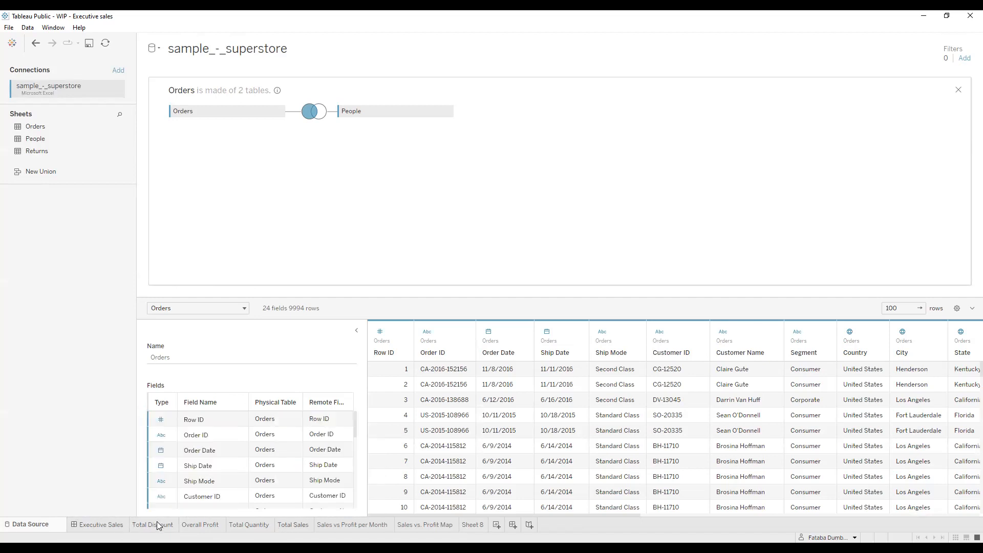
From the Total Discount worksheet, rename the Person field in the People table to Managers
click(157, 523)
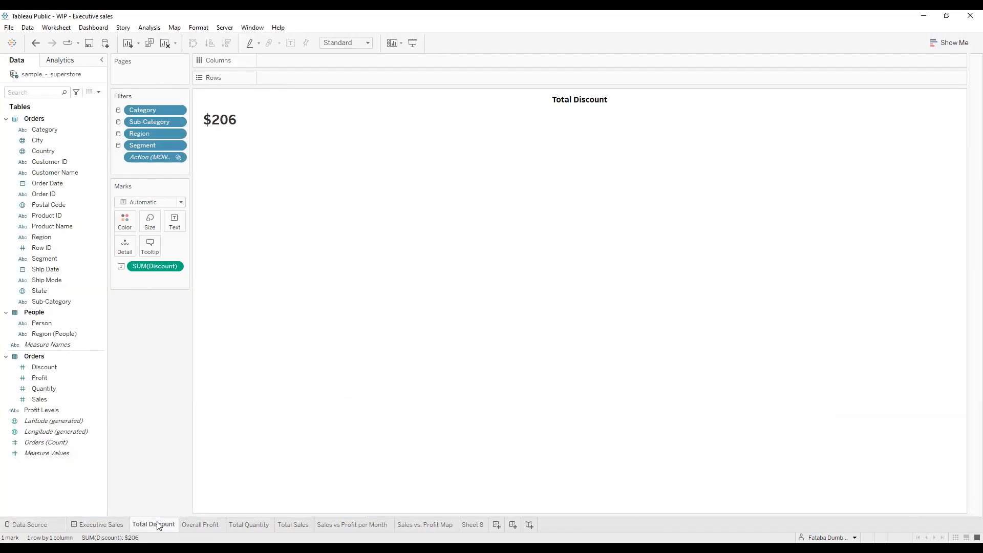
click(60, 324)
right_click(61, 323)
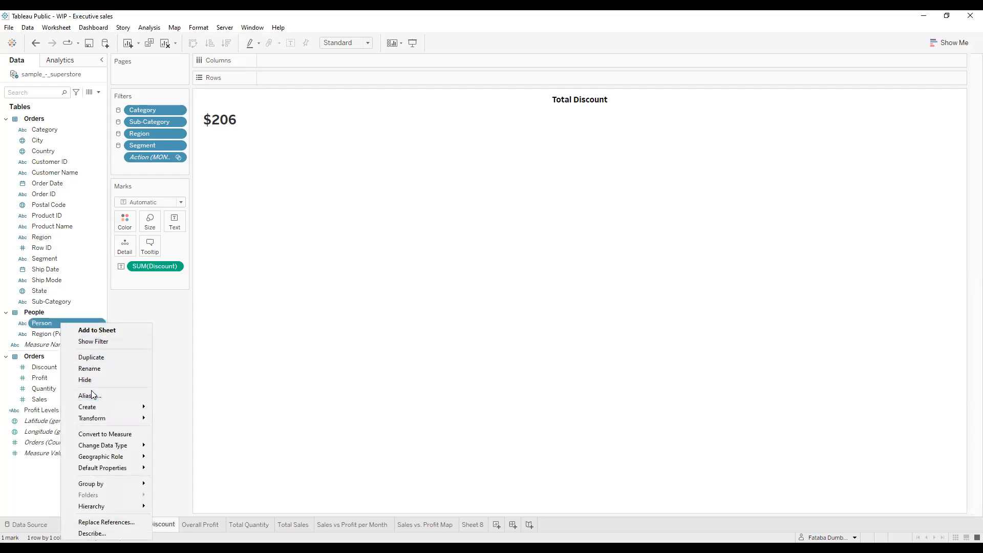
click(92, 369)
key(BackSpace)
text(M)
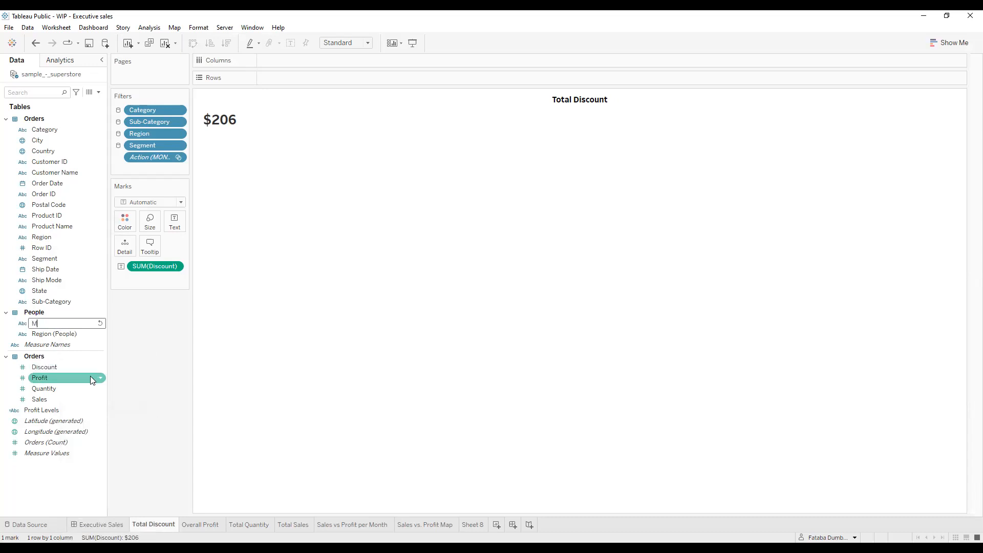
text(anagers)
key(Return)
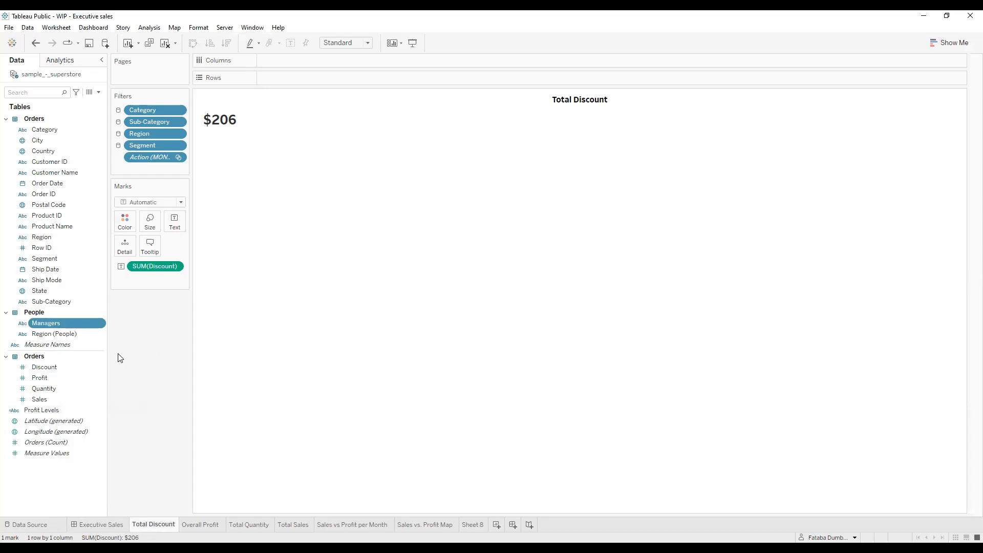
mouse_move(474, 527)
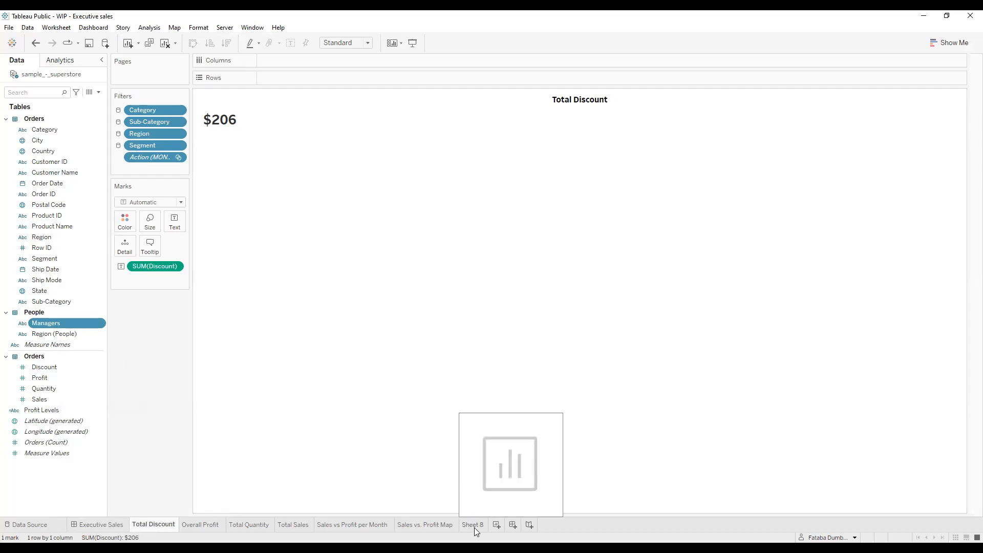
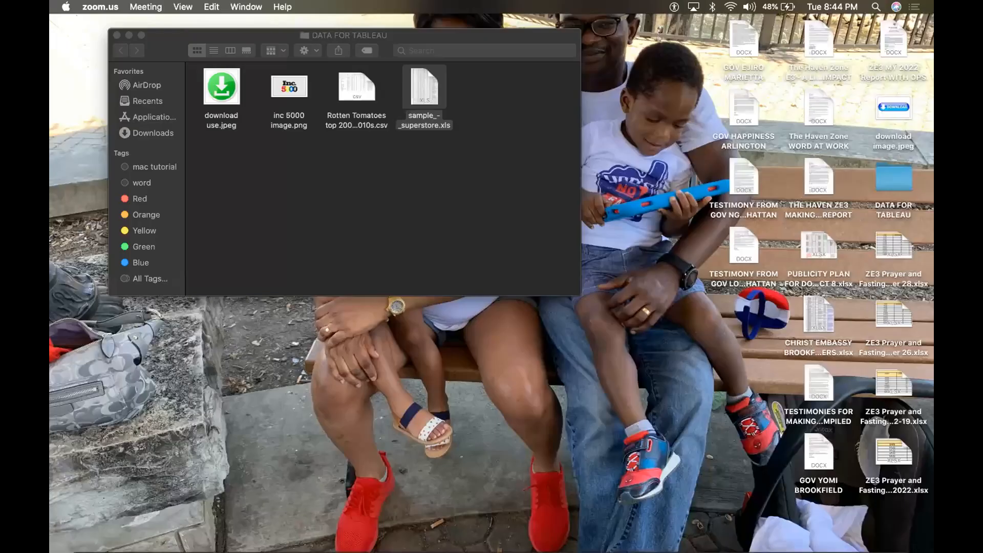
Switch to Tableau and view the Sales vs Profit by State map worksheet
click(737, 535)
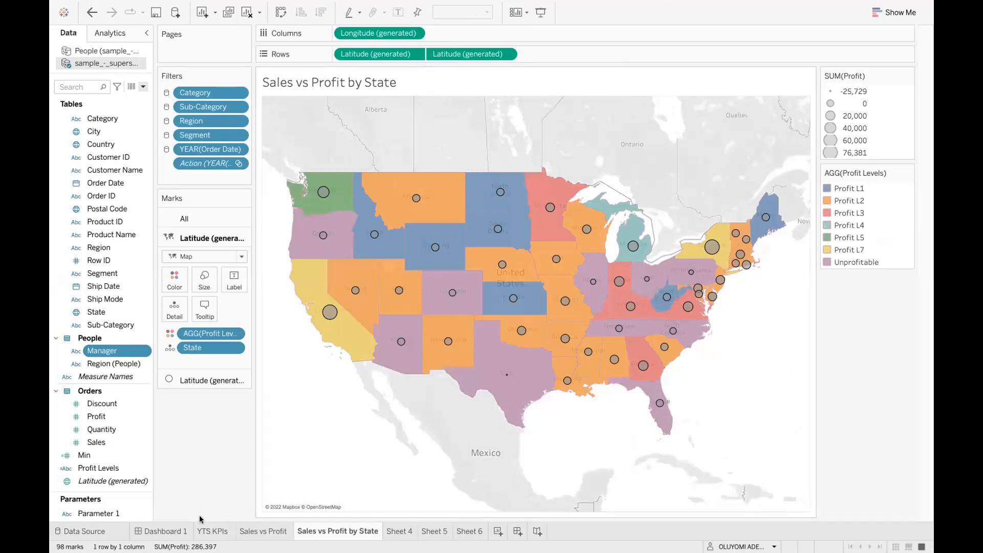
mouse_move(171, 530)
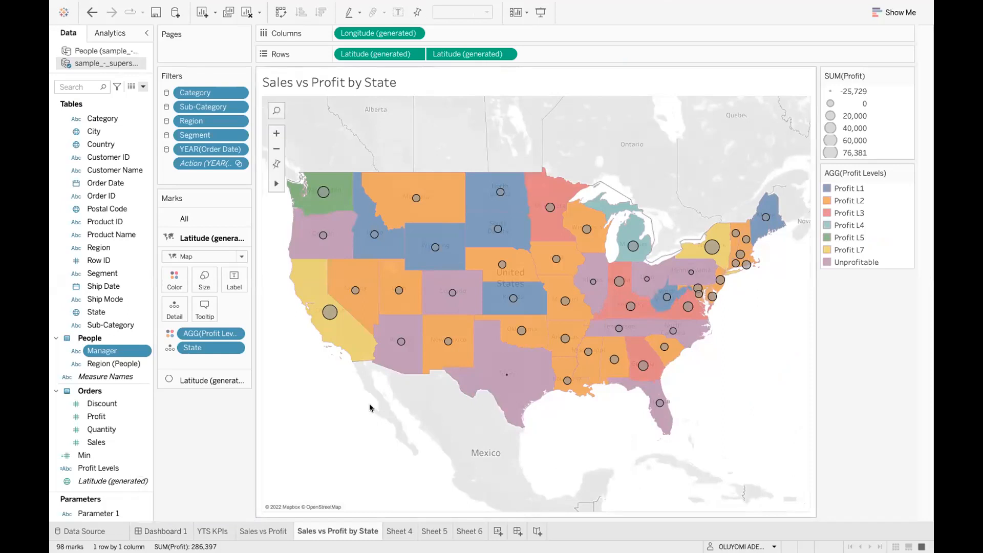
Change the map color of the Profit L7 level to green
click(173, 280)
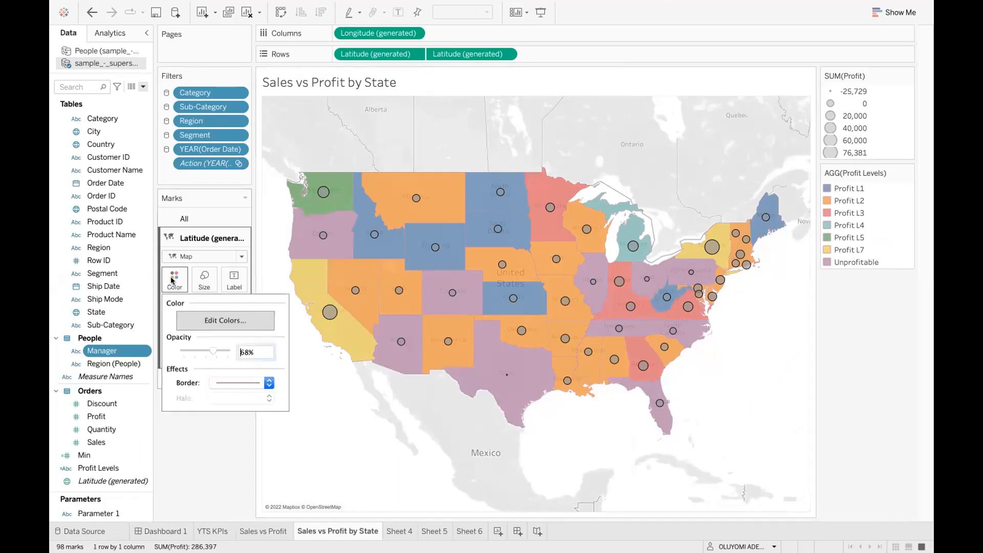
click(225, 320)
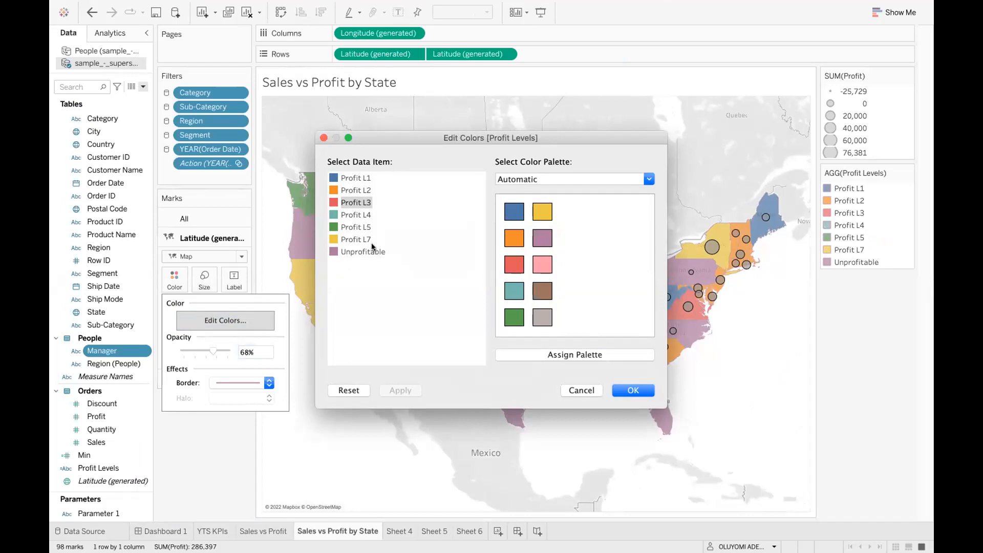
click(343, 240)
click(509, 311)
click(634, 390)
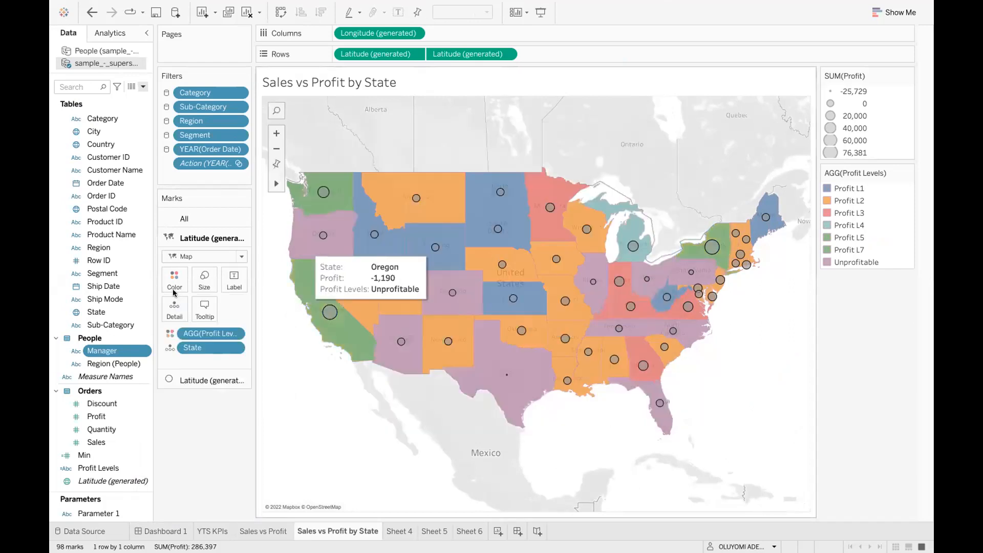
Assign the Green color palette to all the Profit Levels on the map
click(175, 281)
click(221, 321)
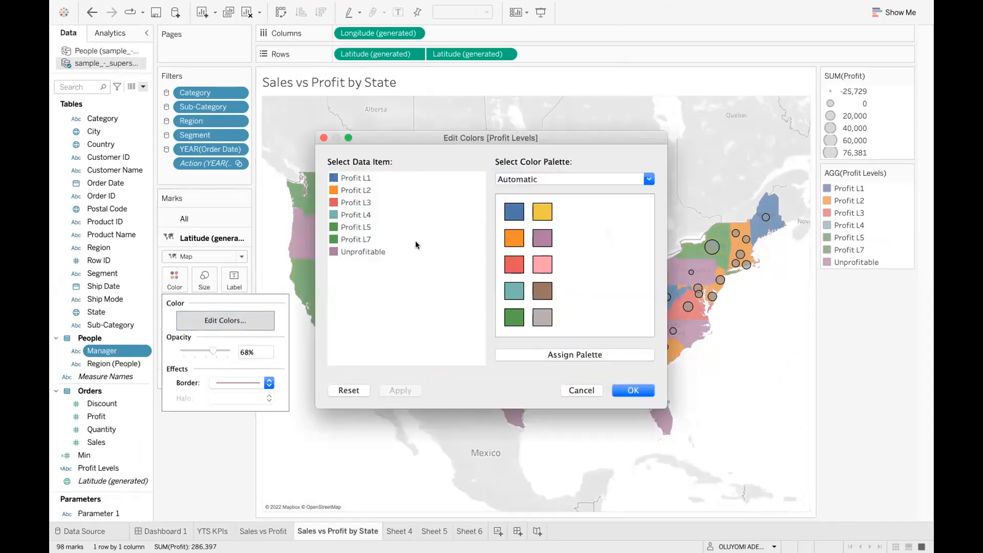
click(648, 179)
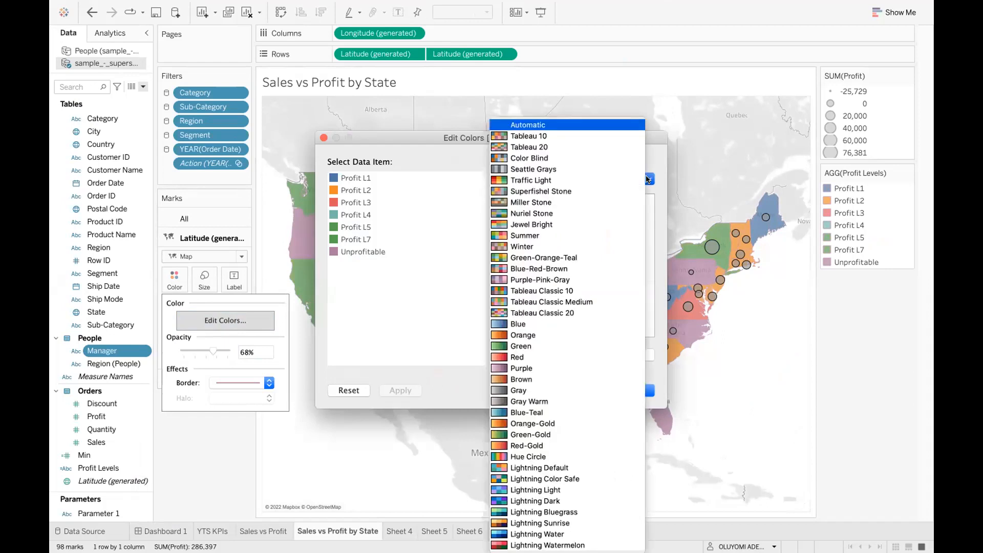
click(519, 342)
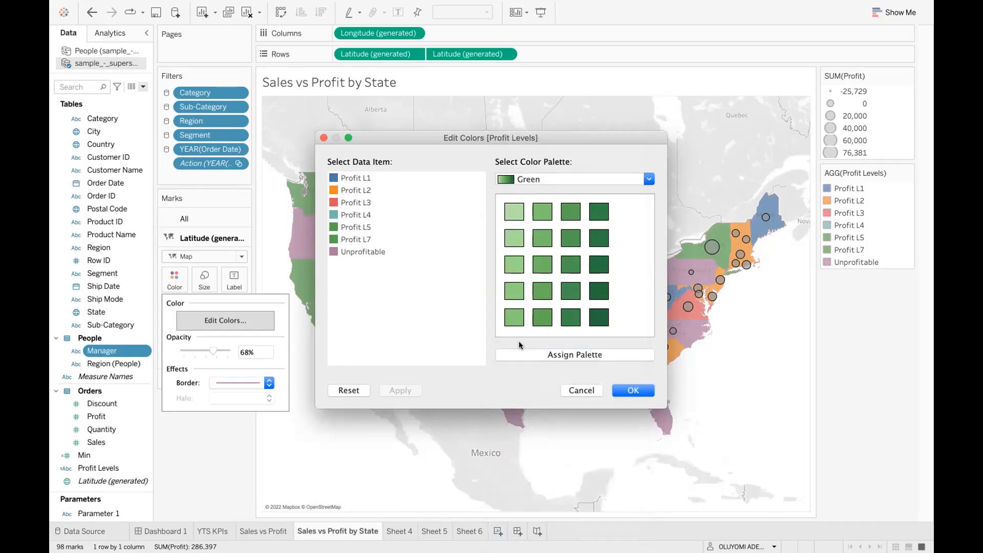
click(541, 353)
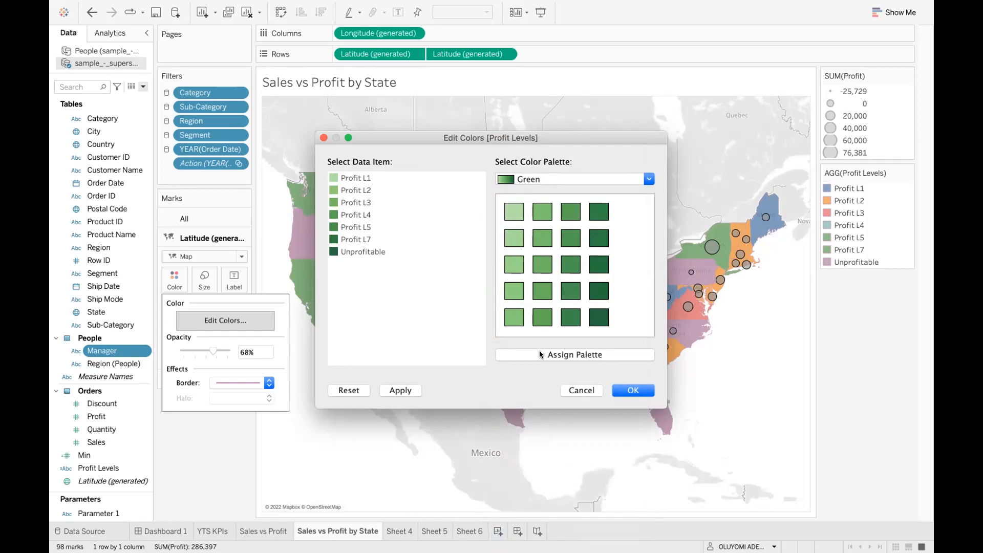
Color the Unprofitable level red from the Tableau Classic 10 palette and apply the new map colors
click(536, 291)
click(650, 178)
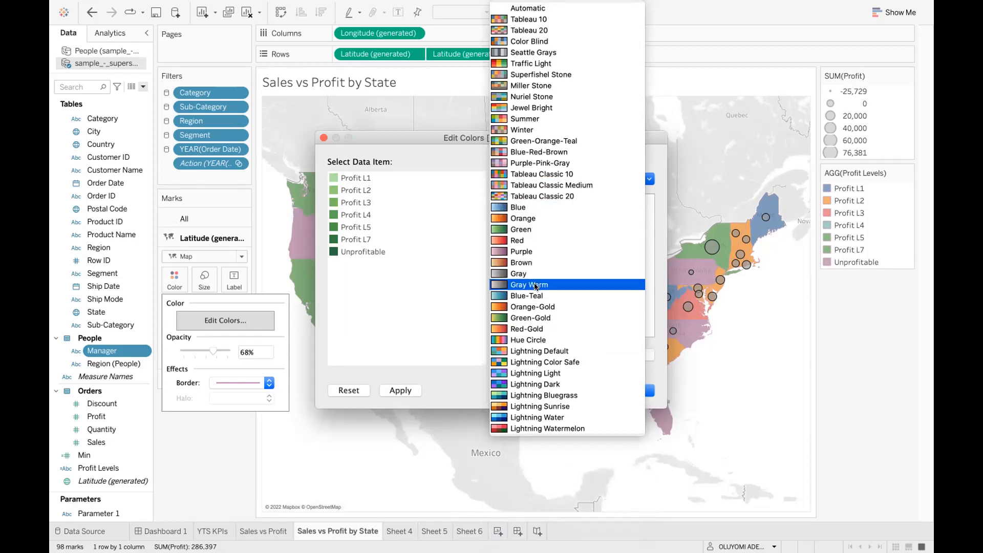
click(536, 175)
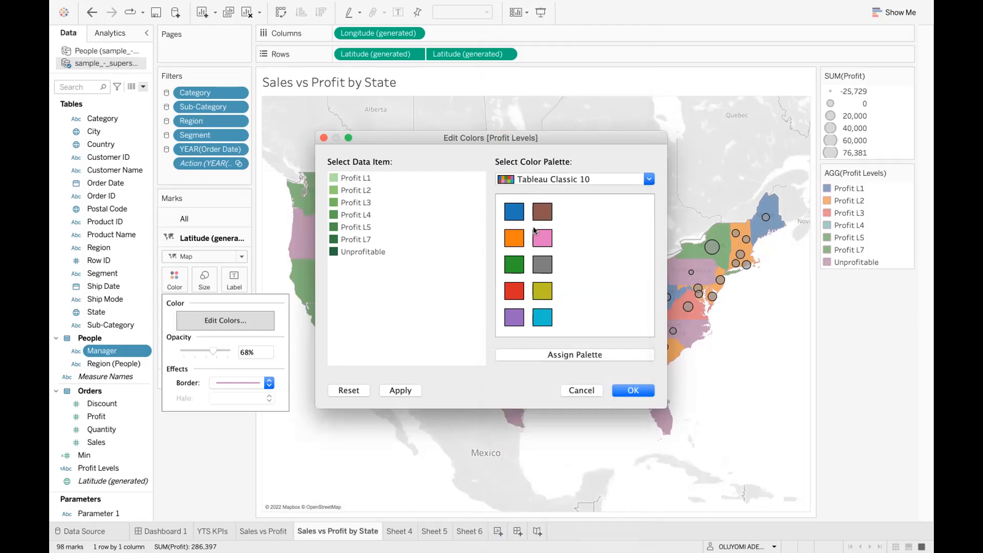
click(336, 253)
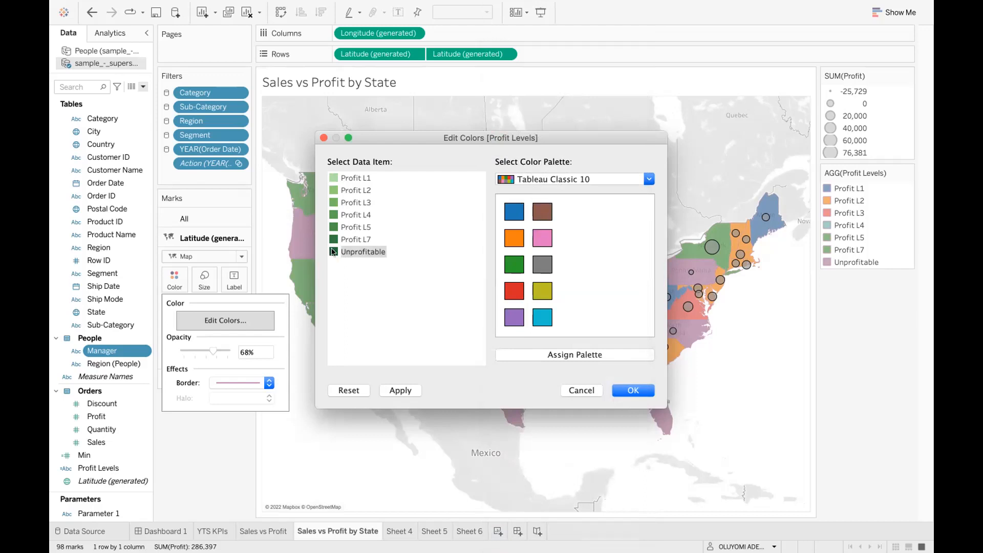
click(514, 290)
click(637, 392)
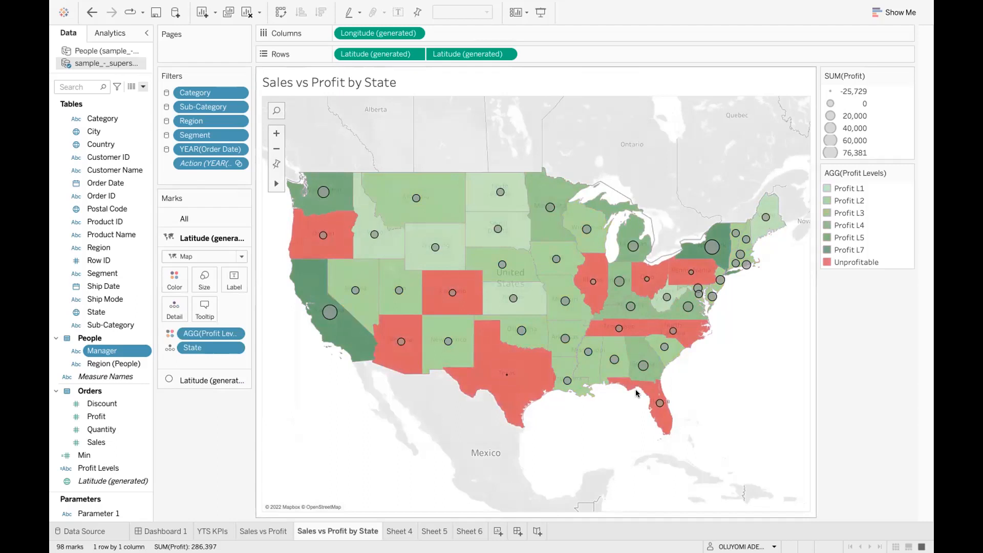
In the Sheet 5 table, replace State on the rows with the Region field from the People table
mouse_move(519, 333)
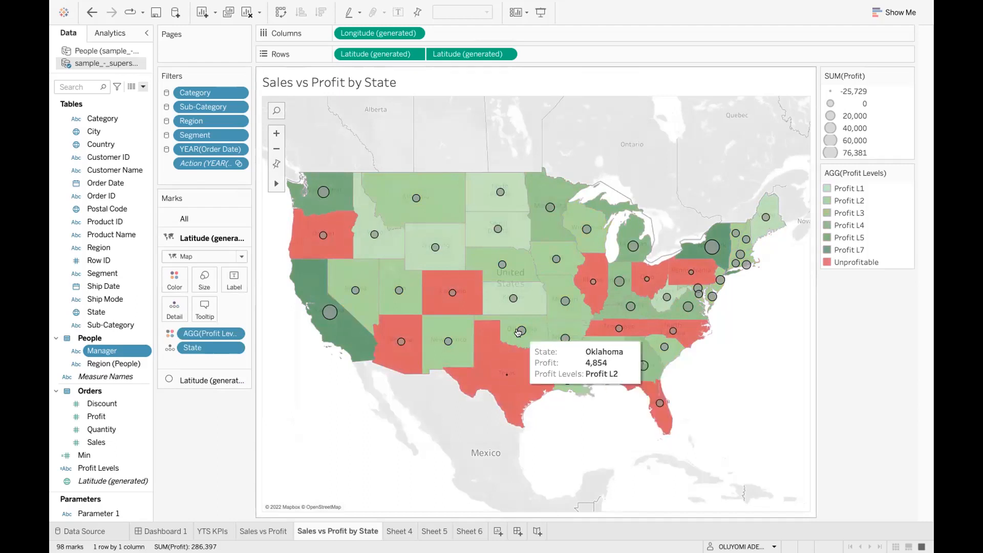
click(396, 532)
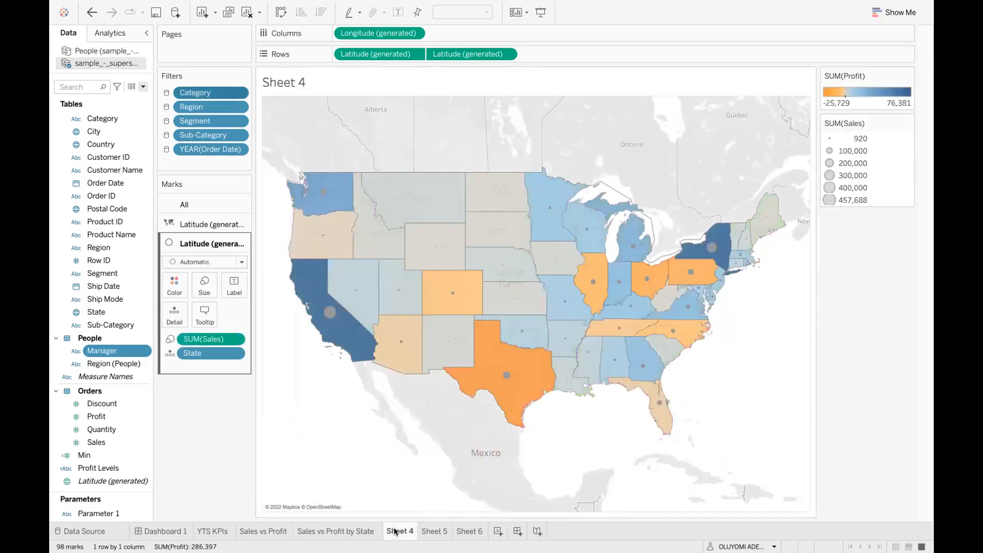
click(436, 532)
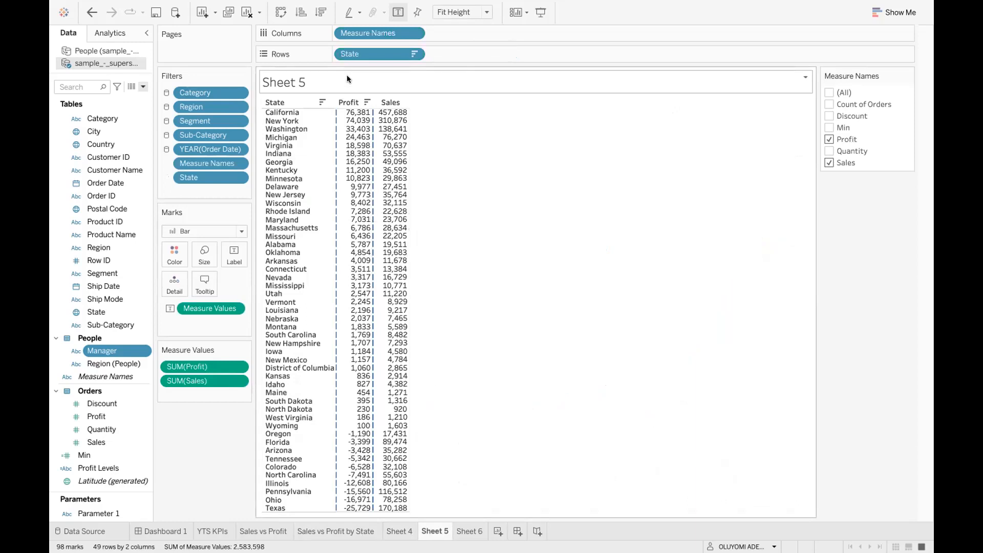
drag(353, 59, 199, 433)
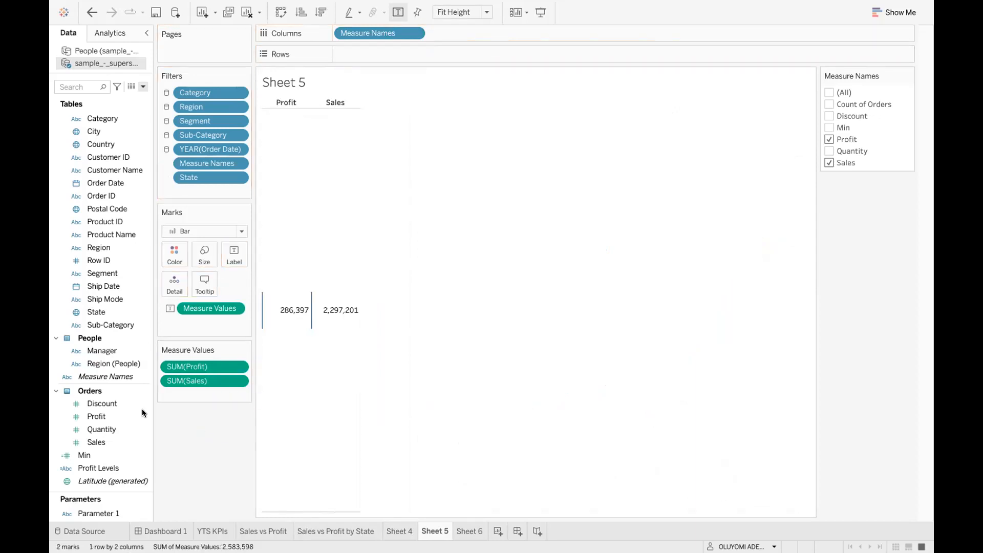
click(106, 364)
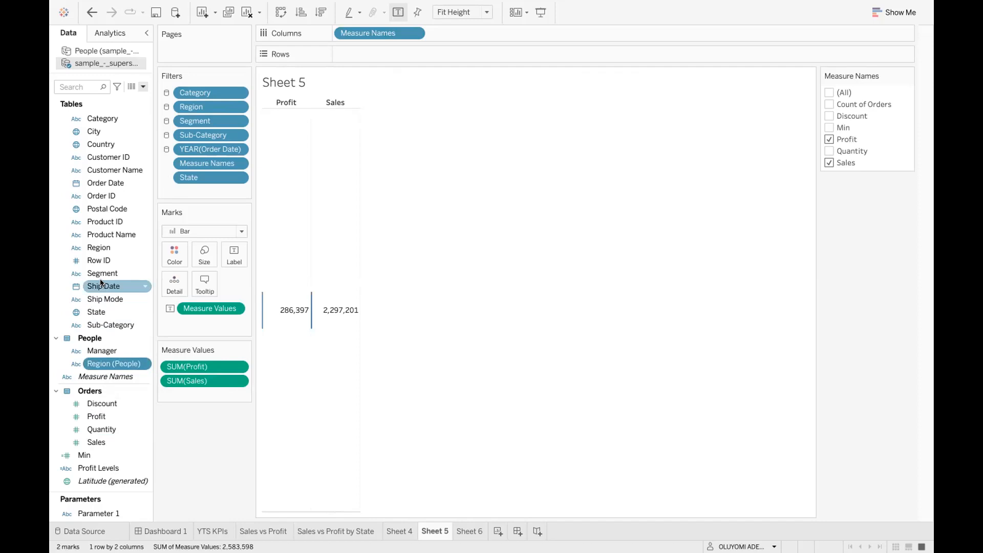
drag(103, 364, 348, 57)
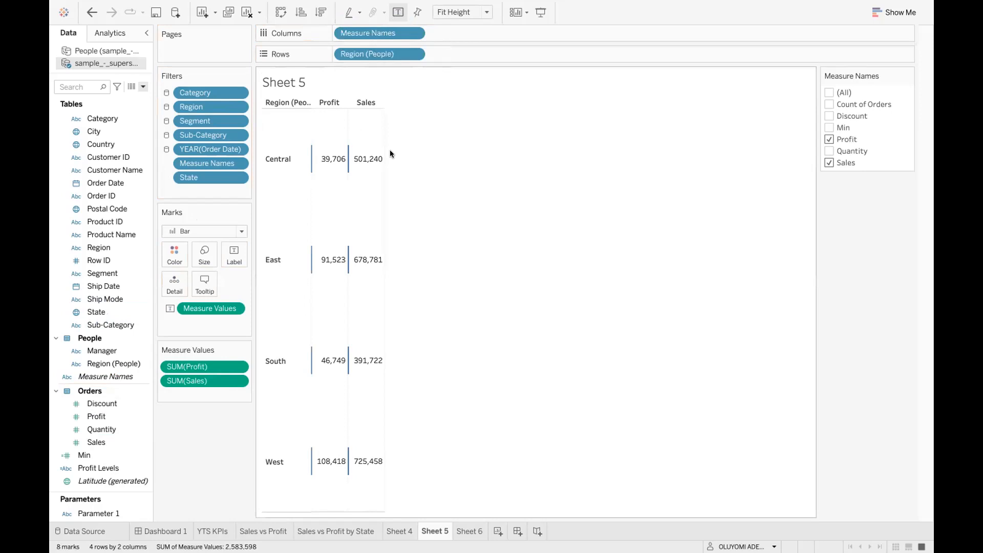
Review the Sales vs Profit by State and Sales vs Profit worksheets, then return to Sheet 5
click(362, 531)
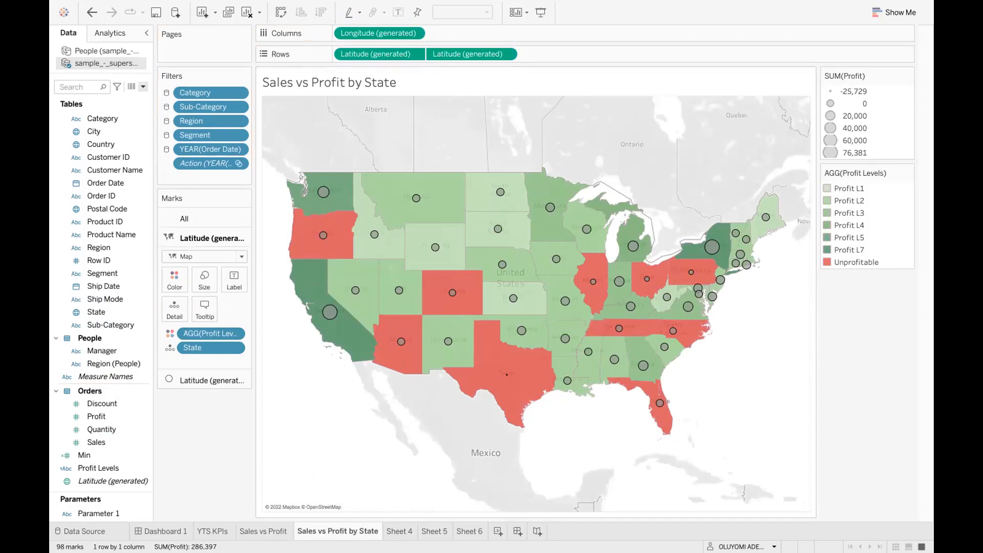
click(261, 535)
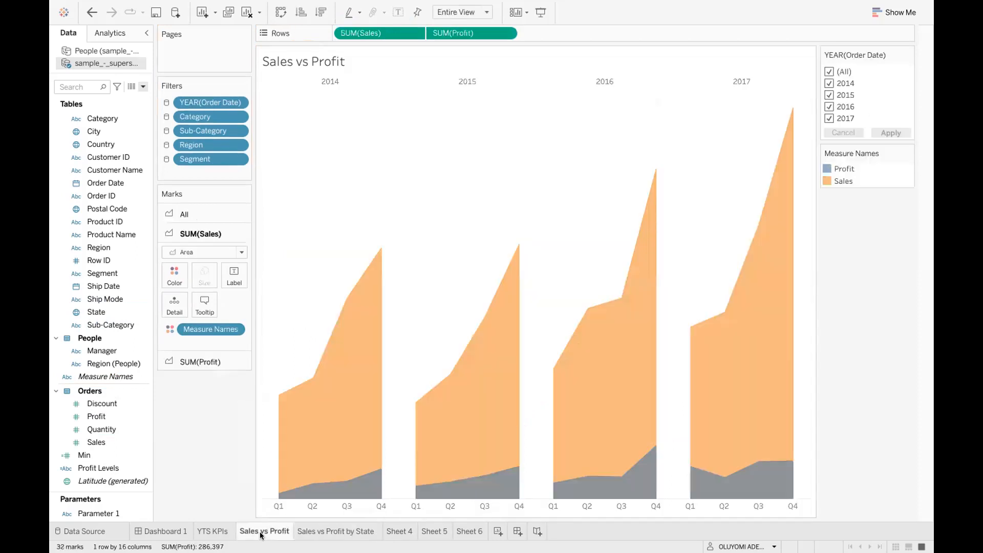
click(319, 530)
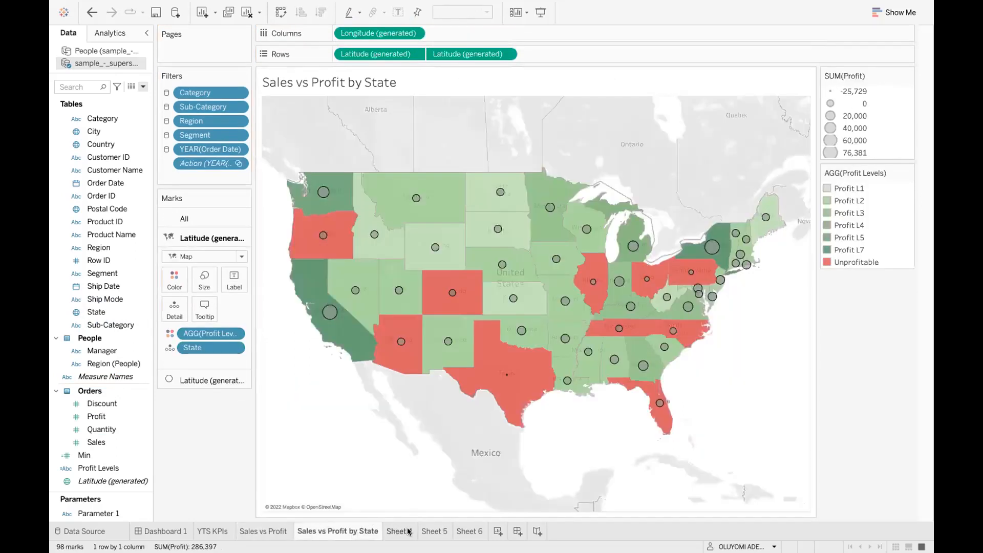
click(437, 532)
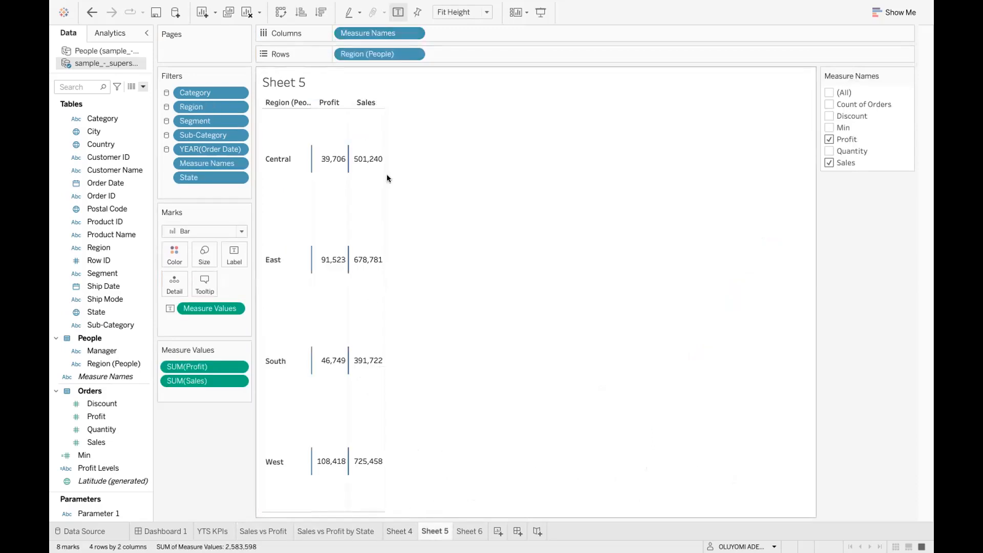
Switch to Chrome and load the Google home page in the open LinkedIn tab
mouse_move(573, 6)
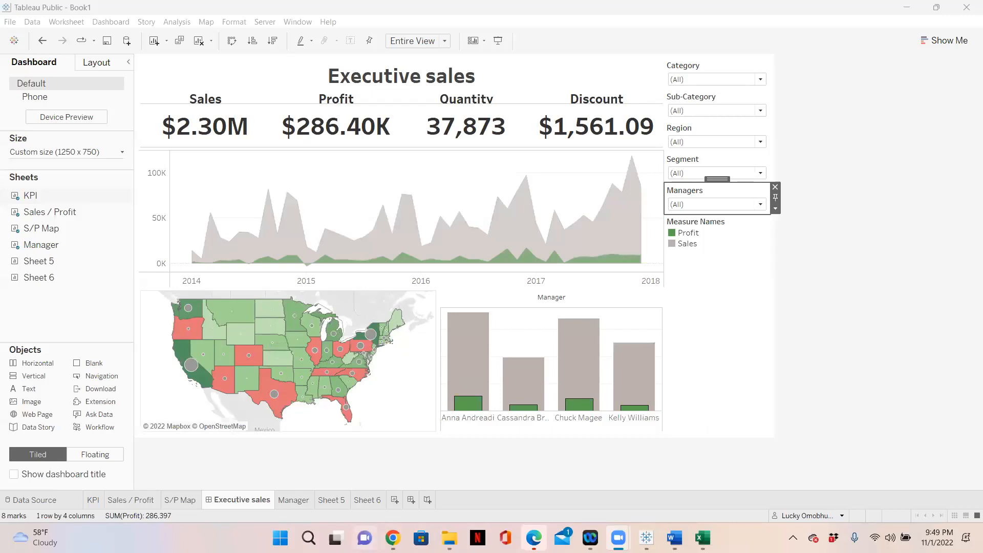
click(393, 538)
click(217, 12)
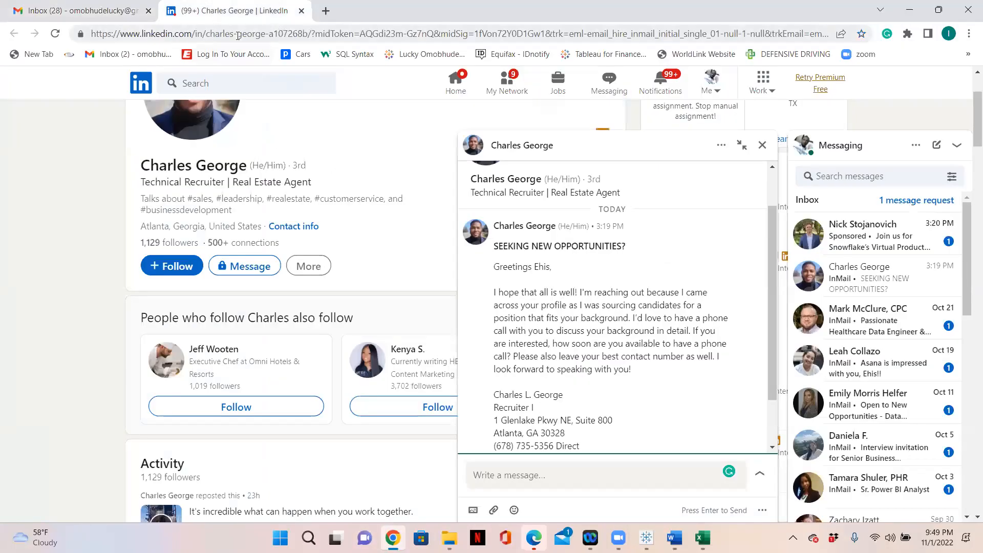
click(237, 34)
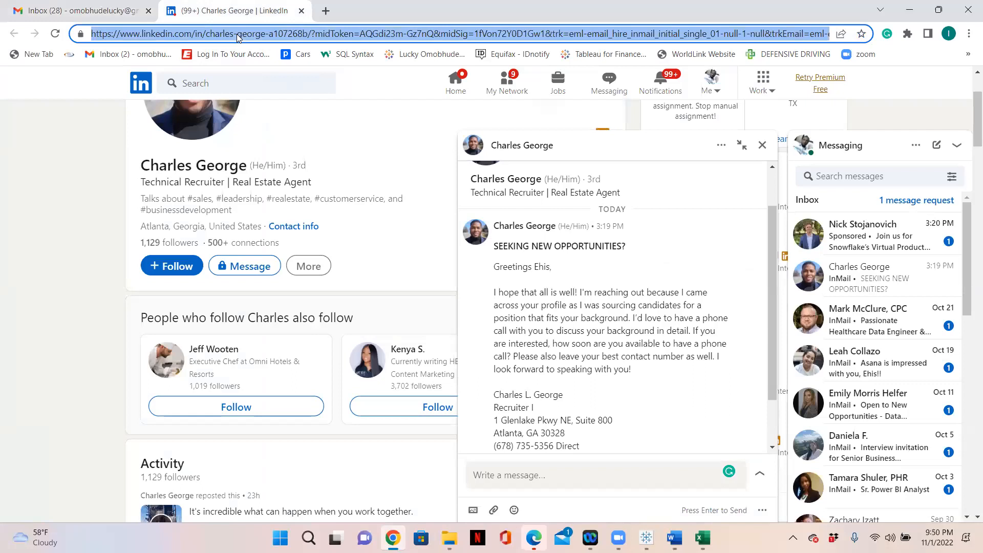
text(goog)
key(Return)
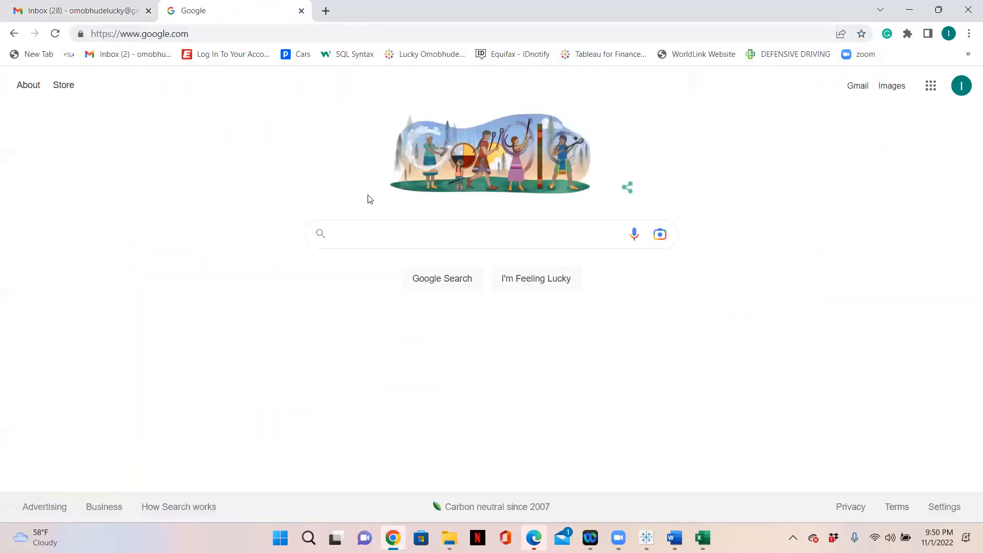
Search Google for "tableau ytd vs previous ytd"
text(tablea)
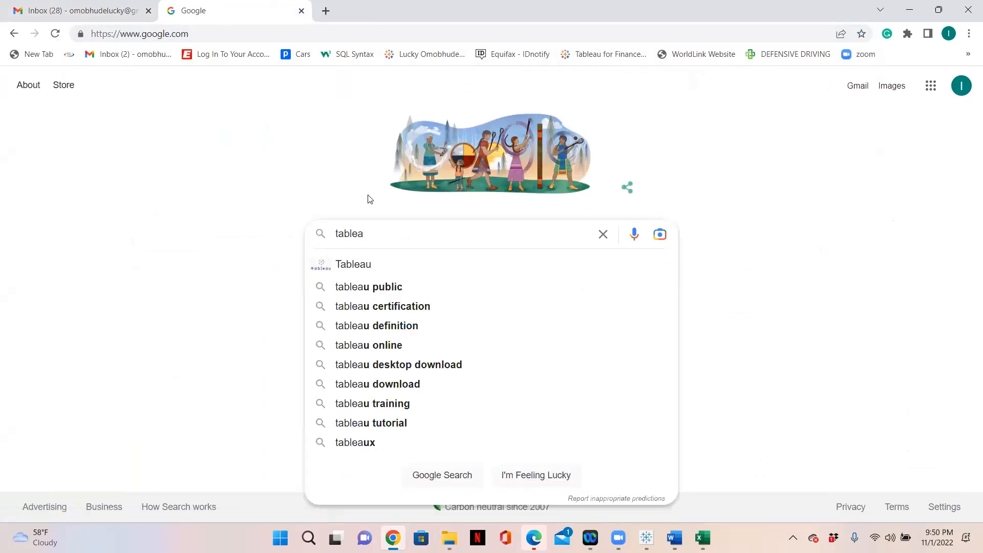
text(u)
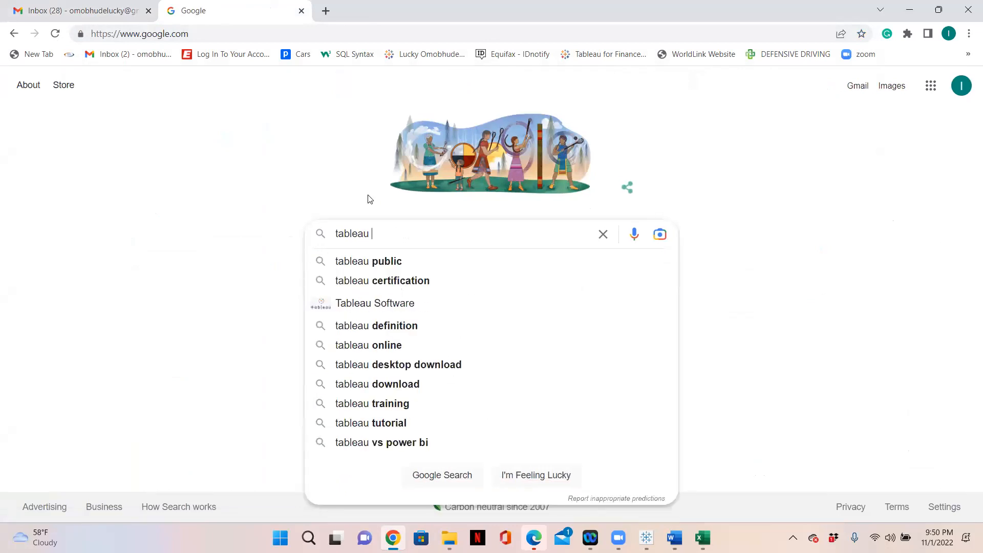
text( y)
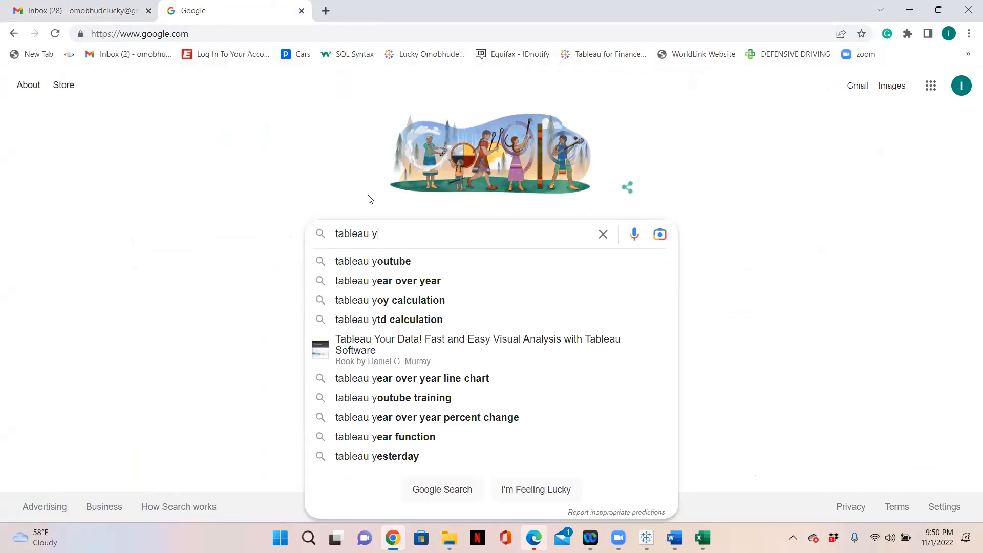
text(td)
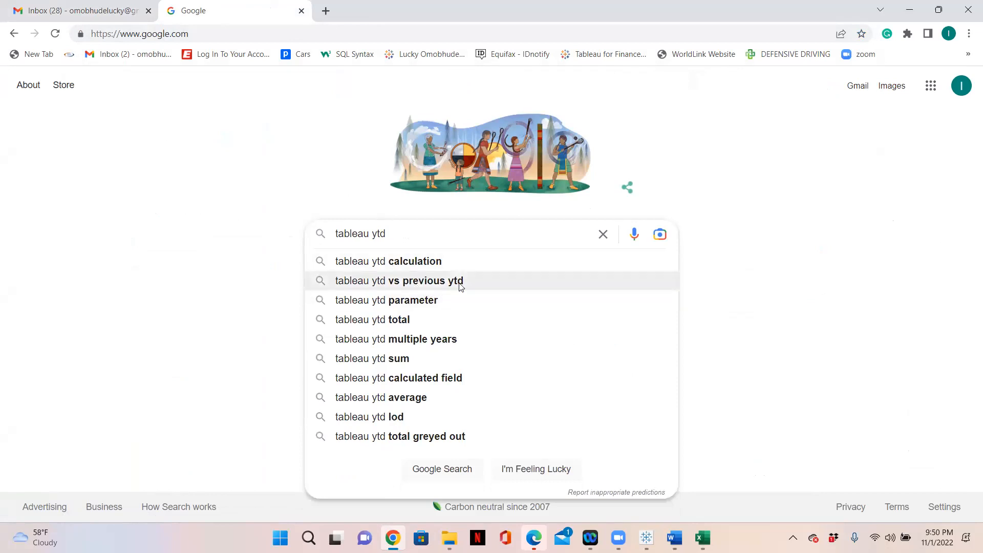
click(444, 286)
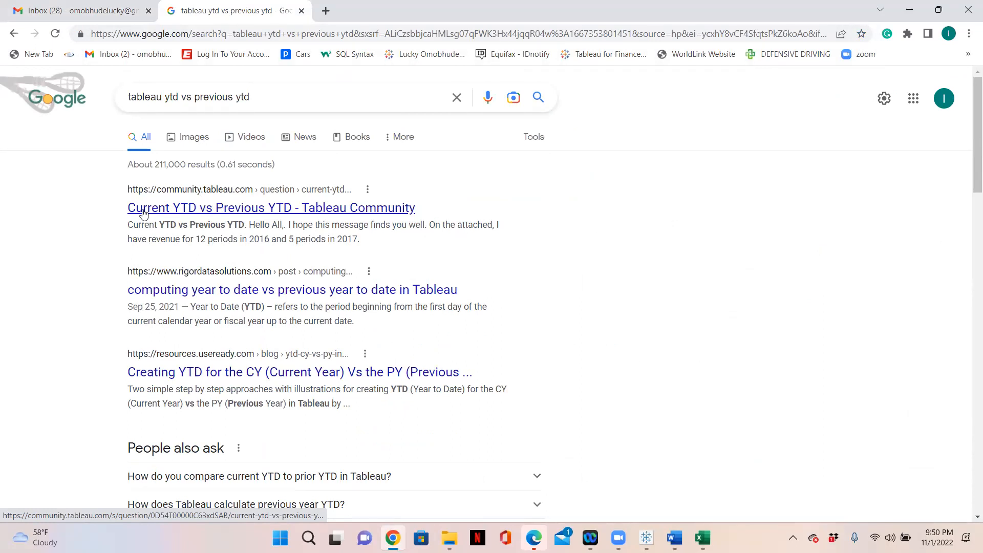
Open the Tableau Community question "Current YTD vs Previous YTD" and read down to its top rated answer
click(216, 191)
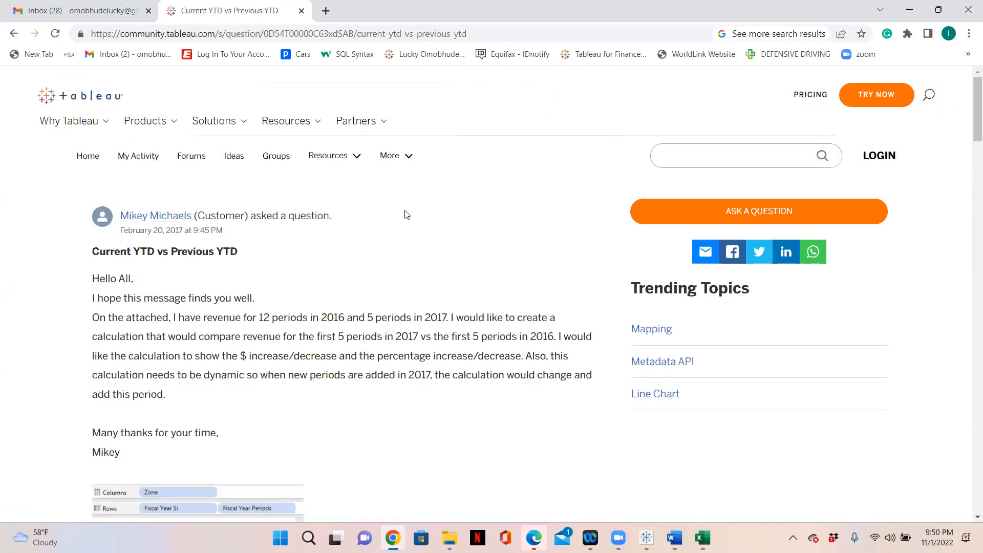
scroll(407, 214, down, 5)
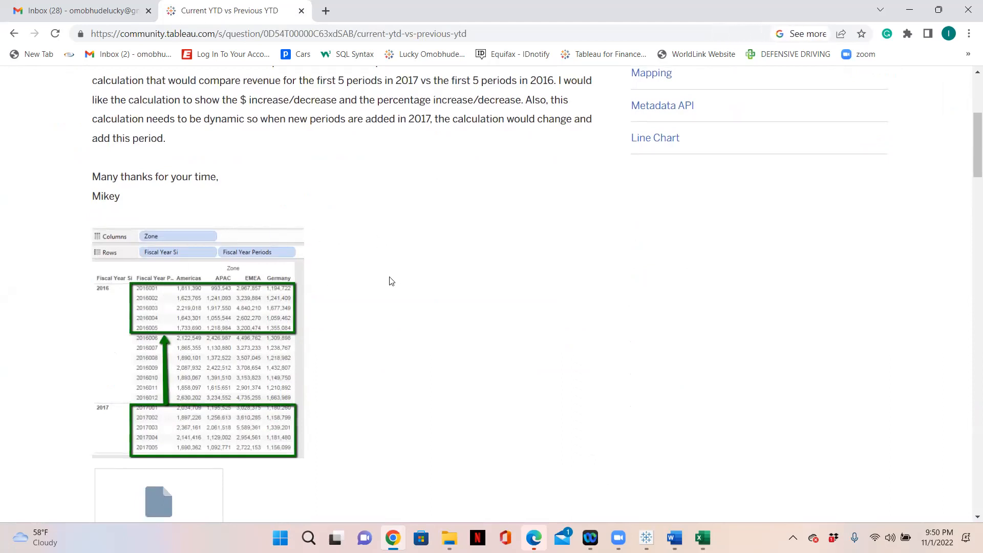
scroll(464, 270, down, 2)
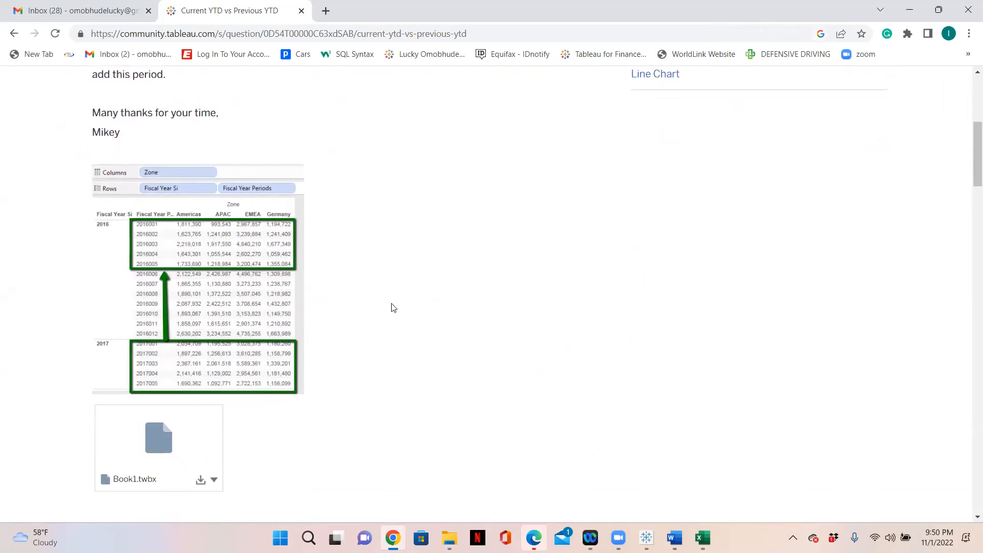
scroll(393, 307, down, 5)
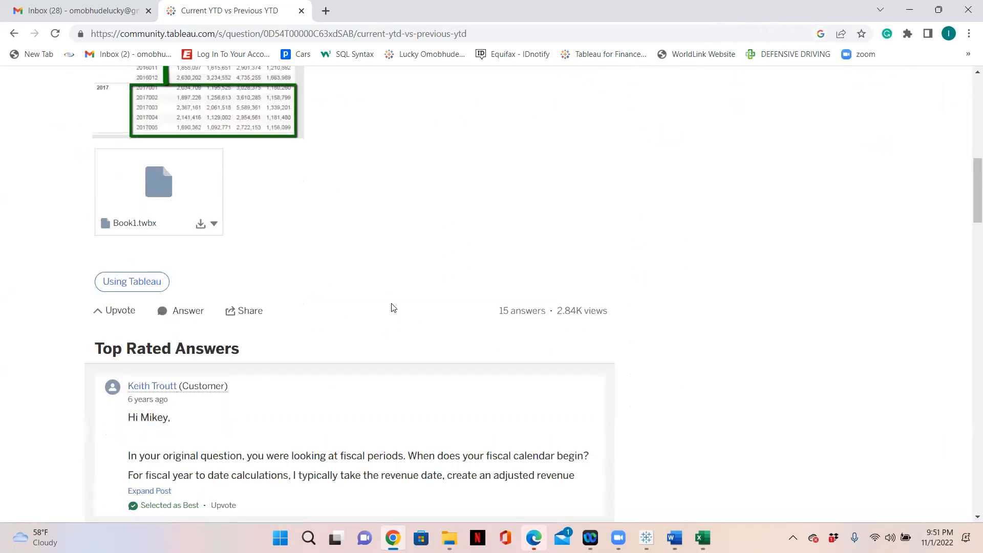
scroll(392, 306, down, 1)
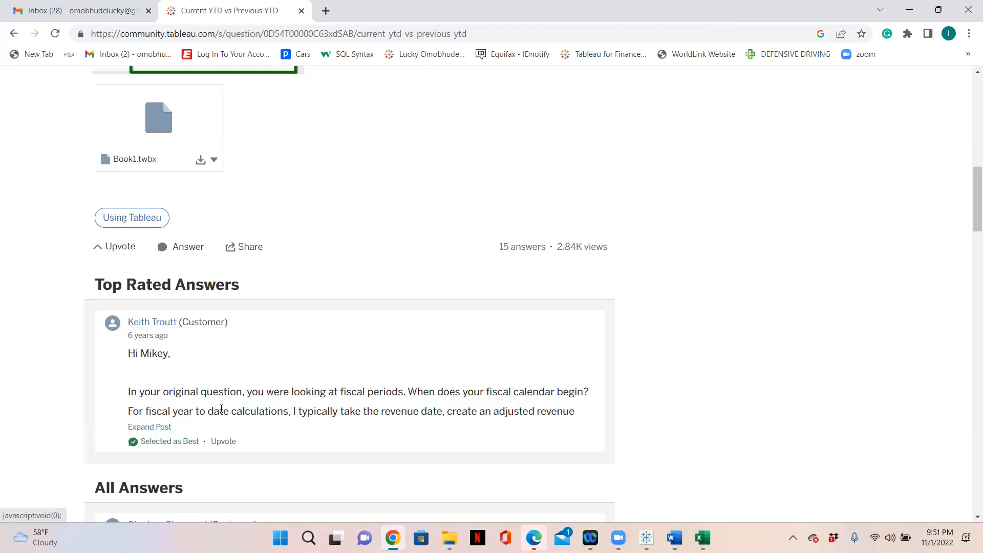
Expand the top rated answer on the Current YTD vs Previous YTD question and read it along with the other answers
scroll(241, 292, down, 2)
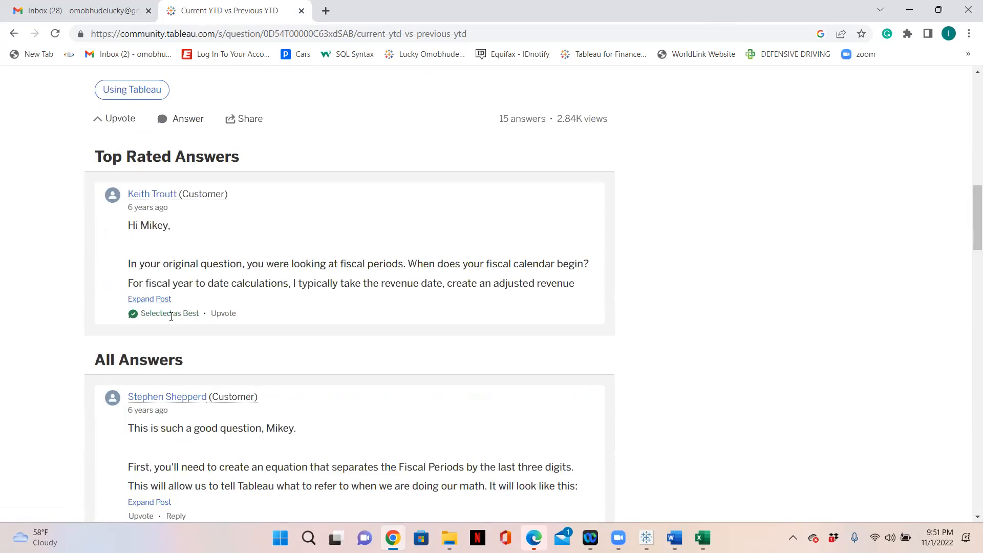
click(156, 300)
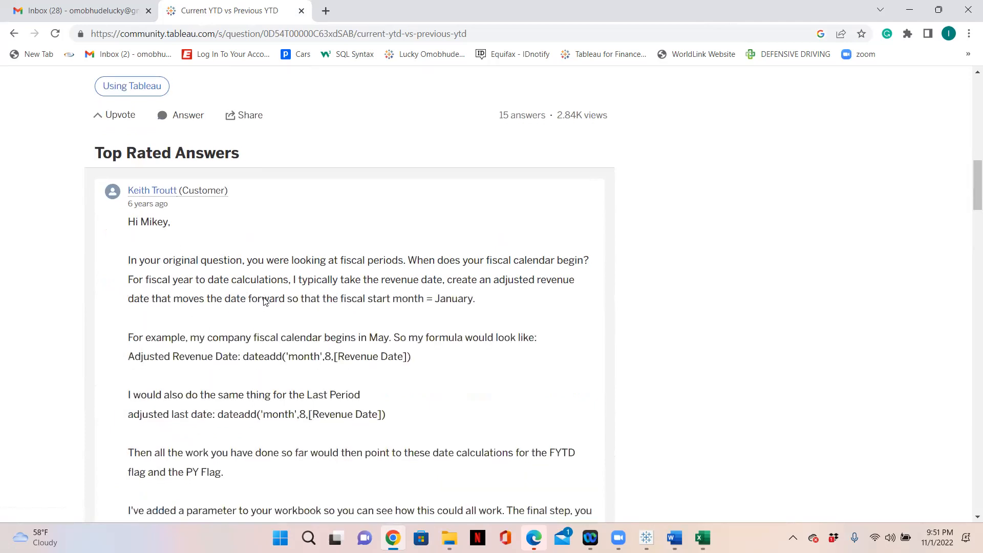
scroll(264, 300, down, 2)
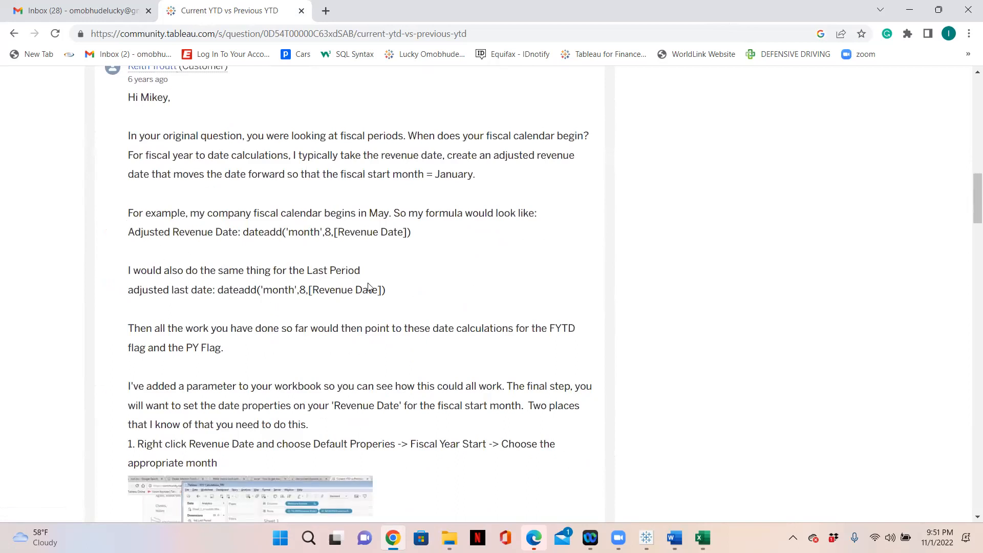
scroll(185, 287, down, 6)
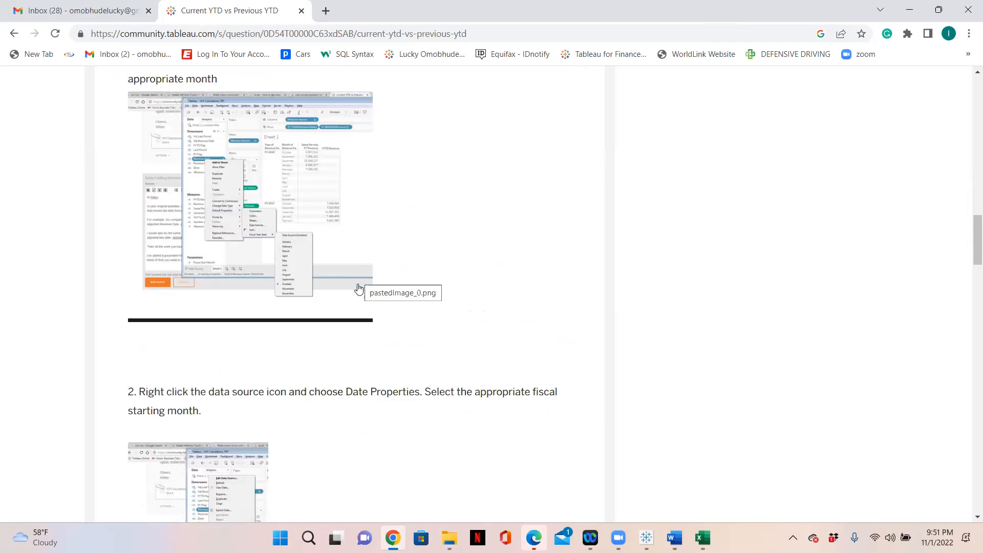
scroll(359, 288, down, 5)
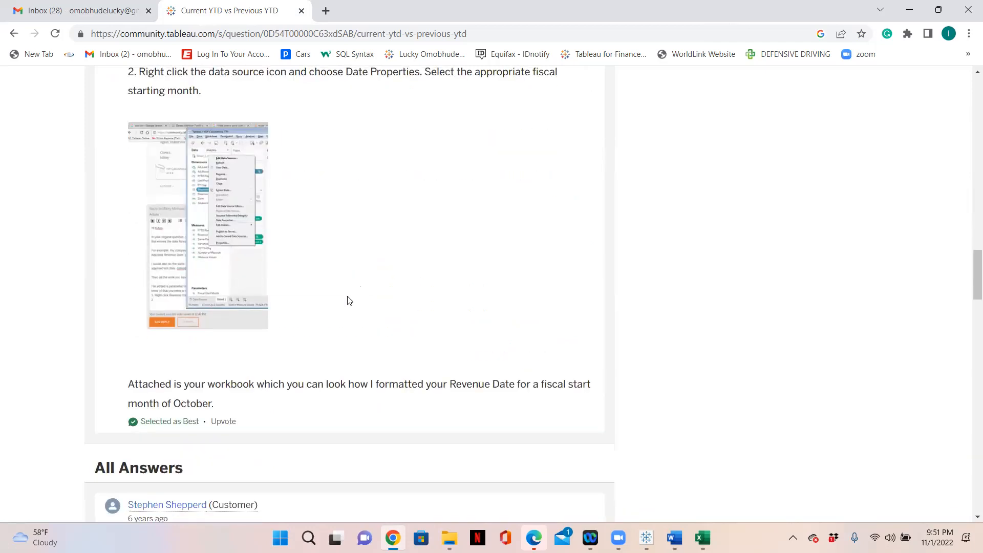
scroll(296, 421, down, 4)
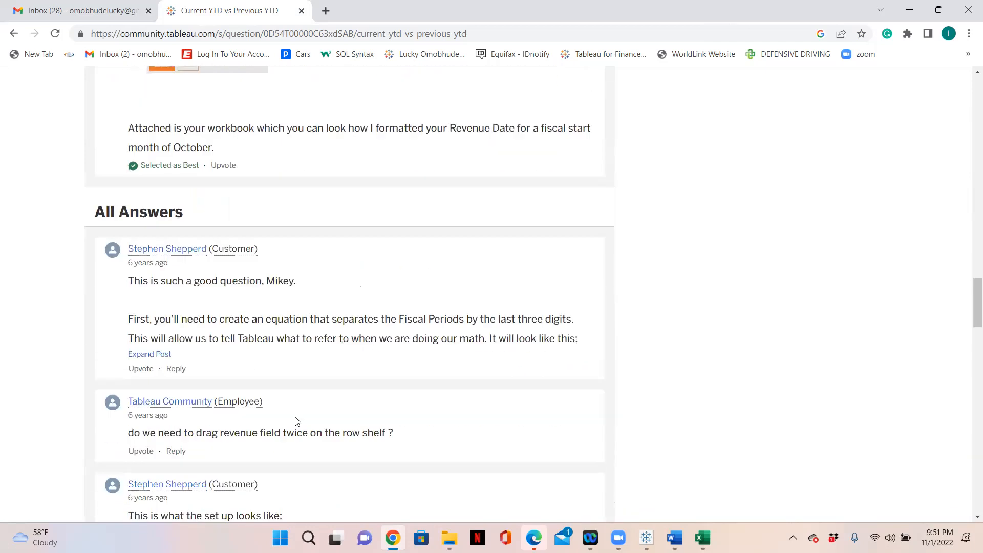
scroll(296, 422, down, 5)
scroll(249, 283, down, 6)
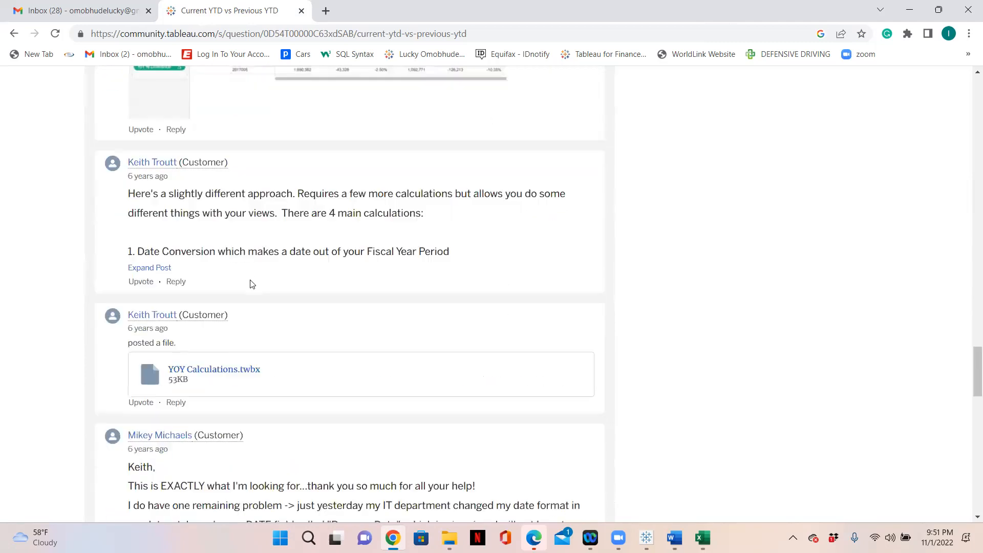
scroll(251, 284, down, 1)
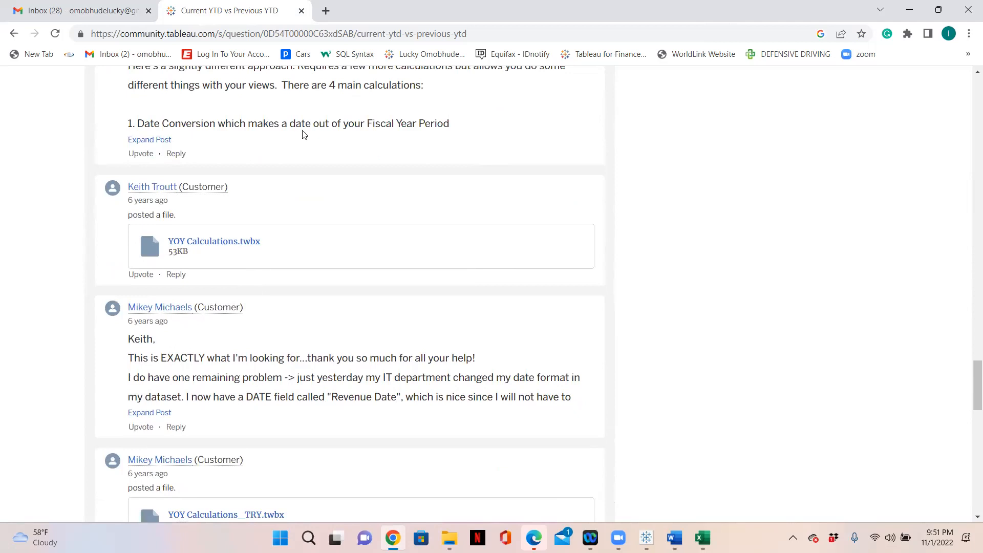
Return to the Google results, look through them, then reopen the Tableau Community question and show its forum search suggestions
click(14, 34)
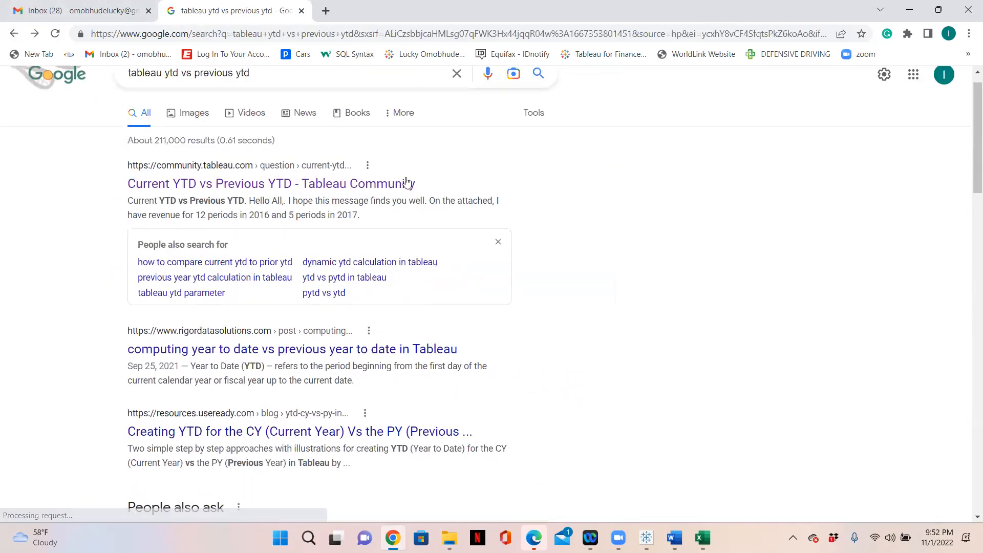
scroll(408, 181, down, 7)
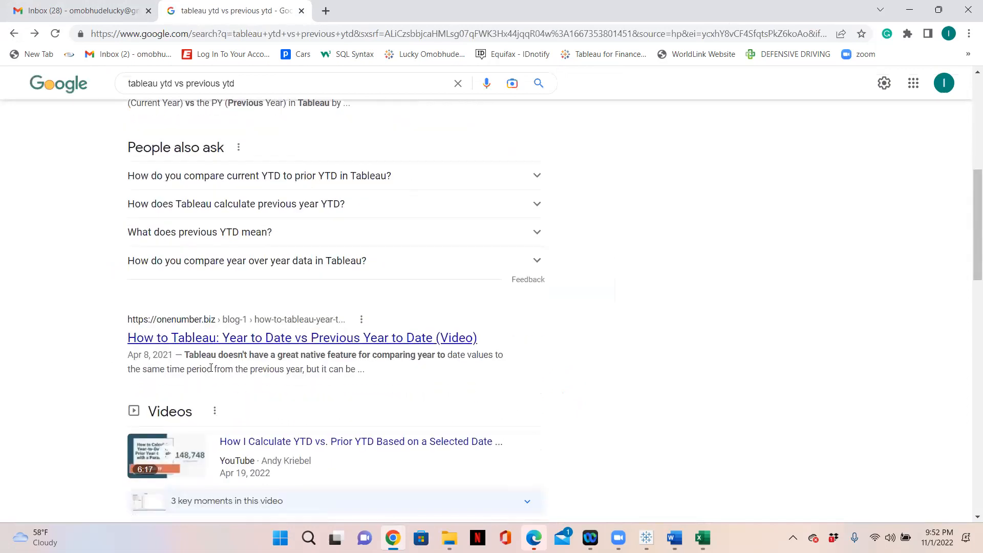
scroll(205, 379, down, 4)
scroll(206, 381, up, 9)
scroll(207, 381, up, 3)
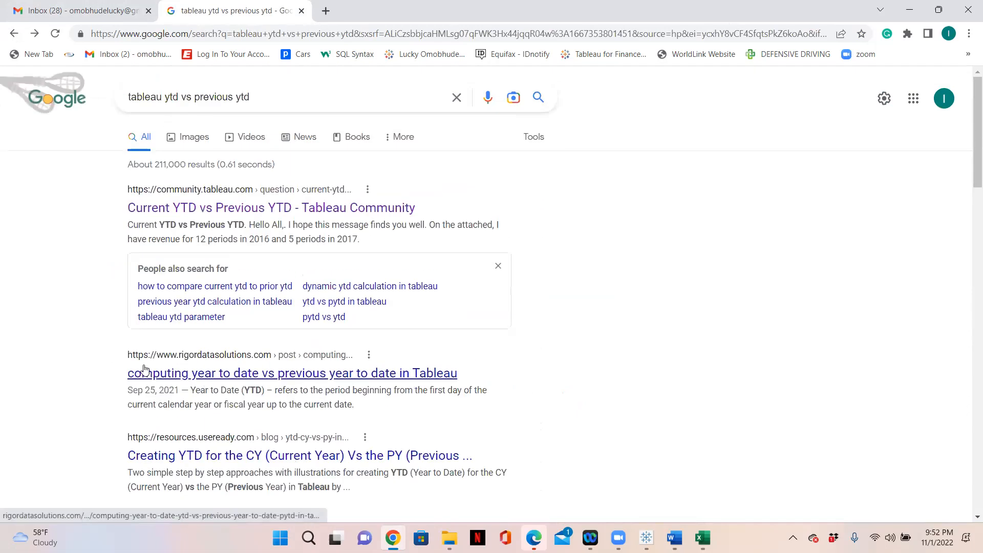
click(187, 207)
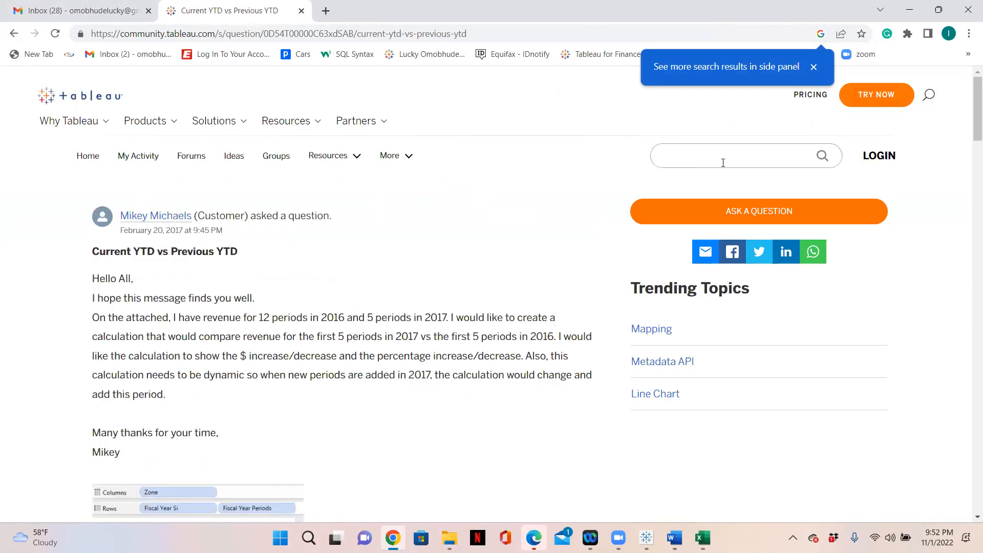
click(721, 153)
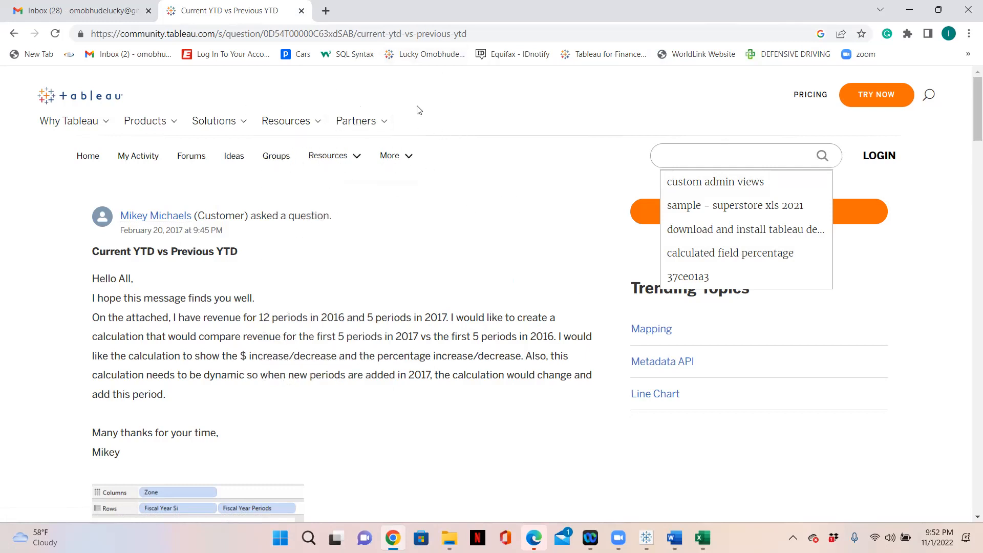
Open the suggested personal Tableau Public profile page and view its published vizzes
click(172, 32)
text(tab)
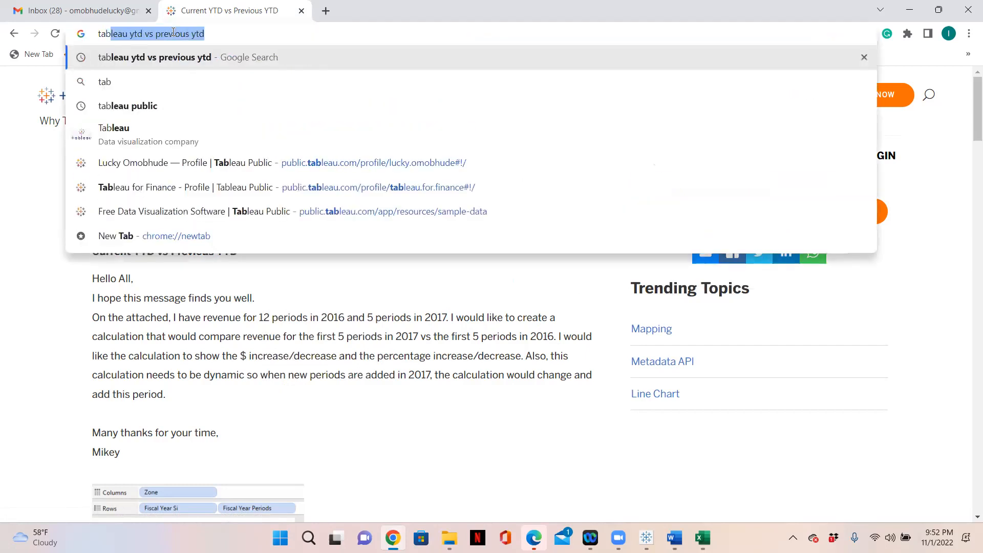
click(173, 163)
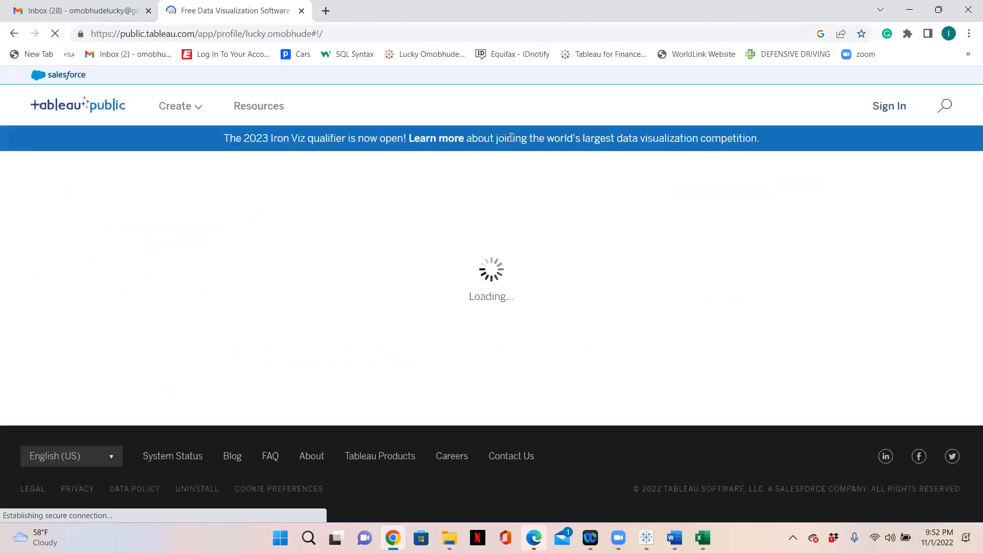
scroll(340, 352, down, 2)
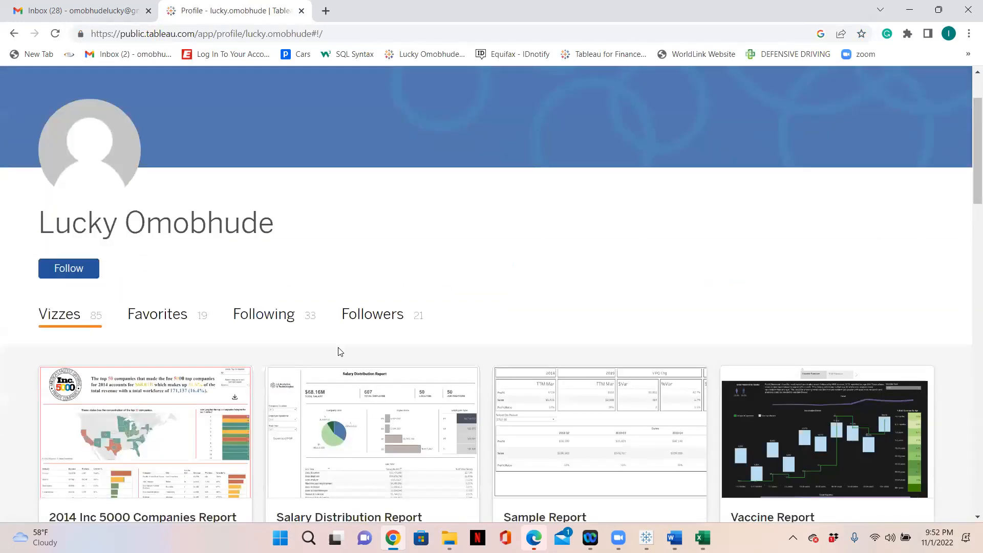
scroll(340, 352, down, 2)
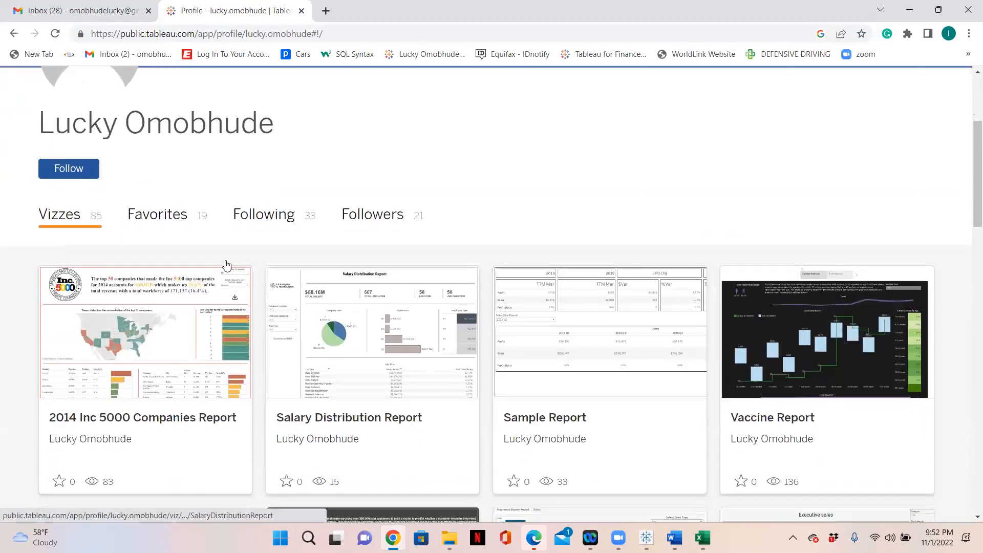
List the accounts this profile is following and examine the author cards down to Tableau for Finance
click(280, 217)
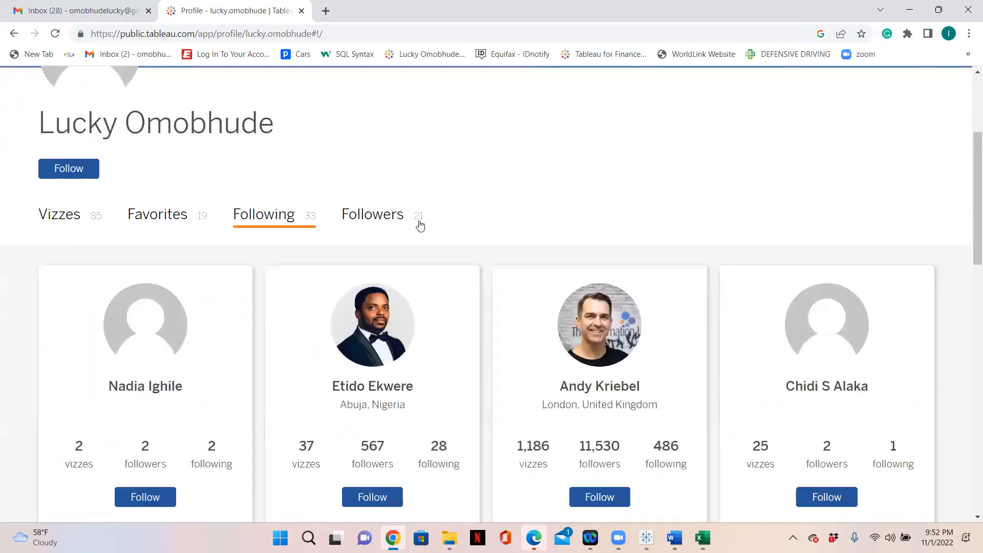
scroll(418, 223, down, 1)
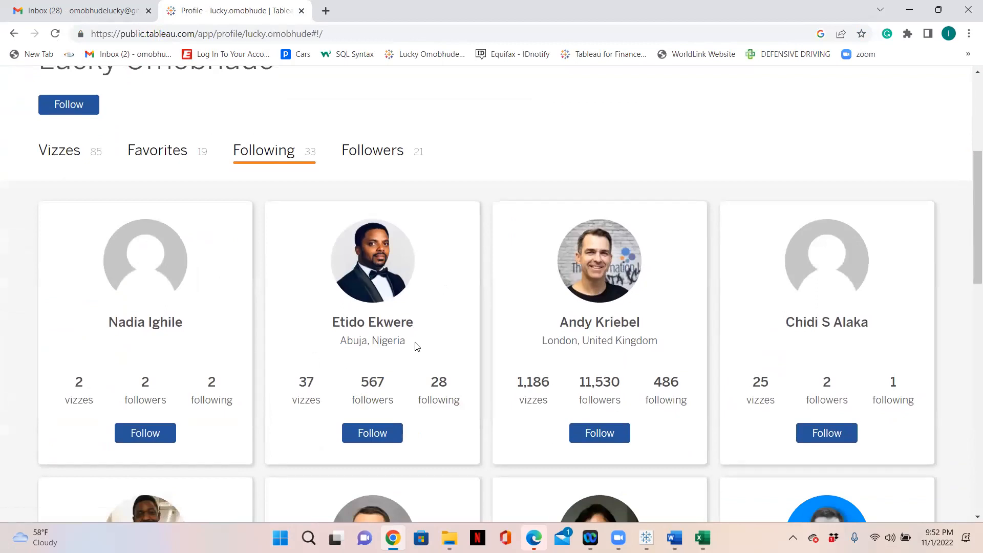
drag(416, 347, 354, 339)
click(451, 275)
scroll(409, 295, down, 1)
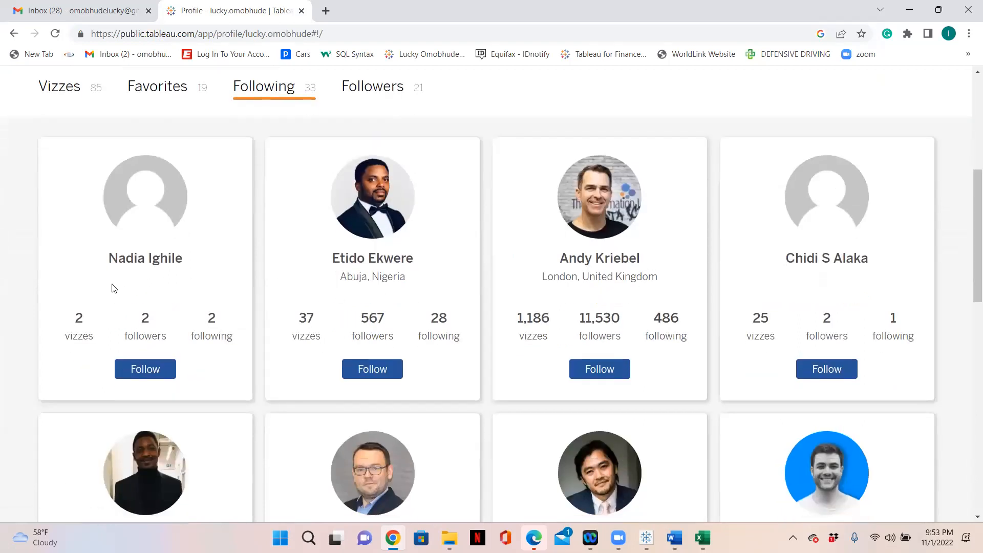
scroll(655, 299, down, 1)
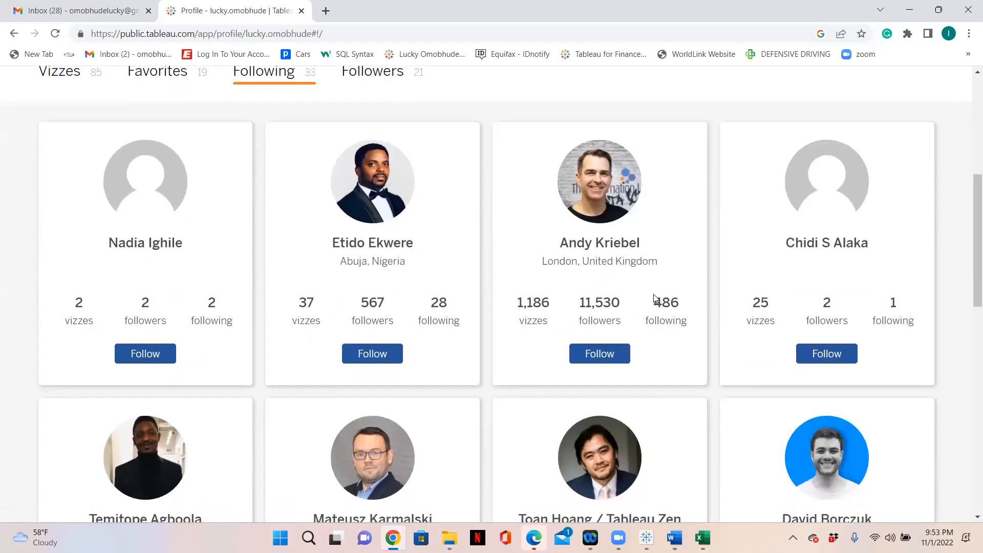
scroll(655, 299, down, 2)
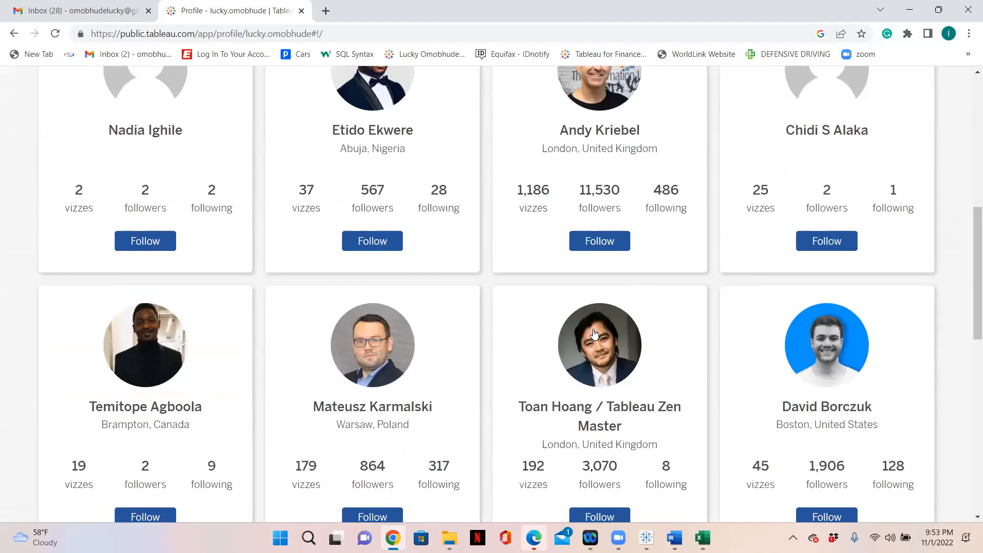
scroll(538, 305, up, 1)
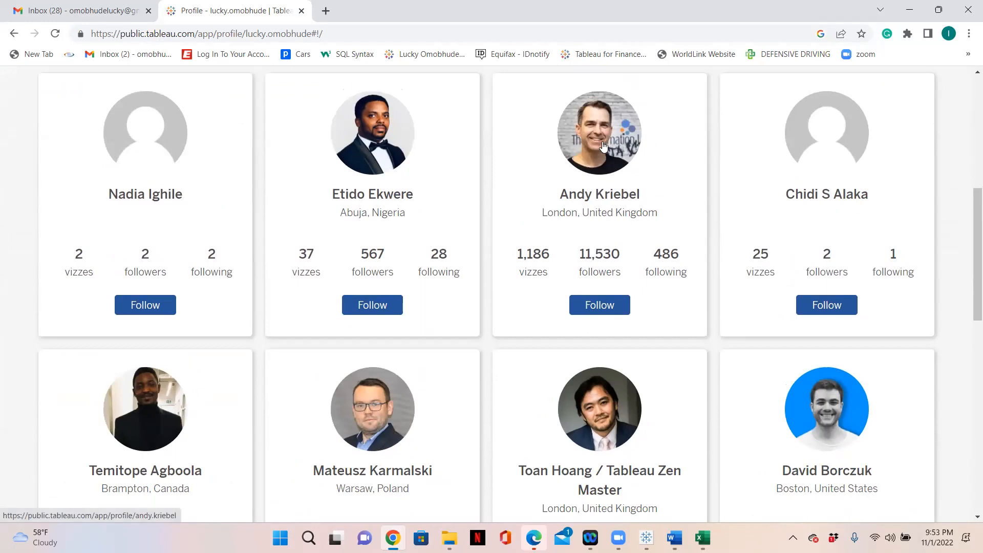
scroll(564, 177, down, 5)
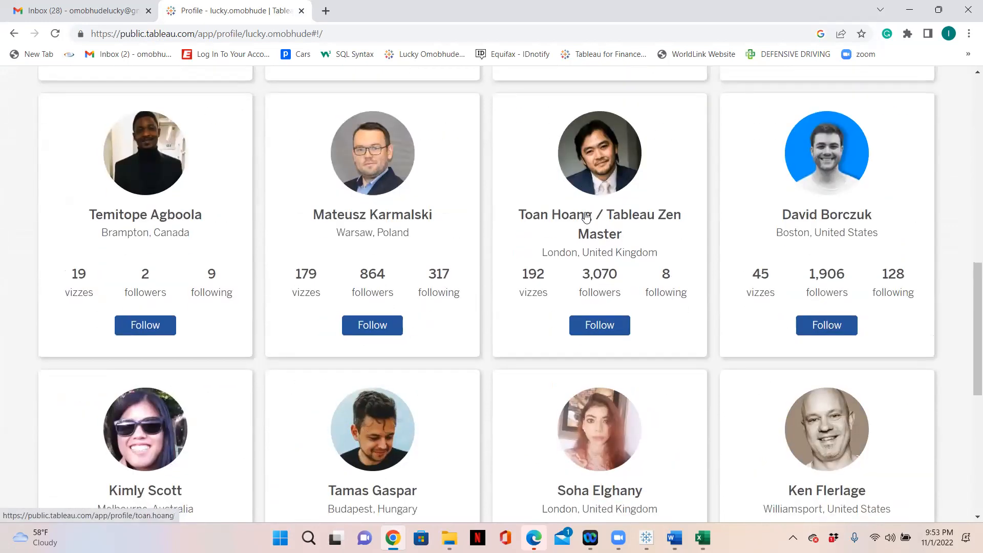
scroll(583, 212, down, 1)
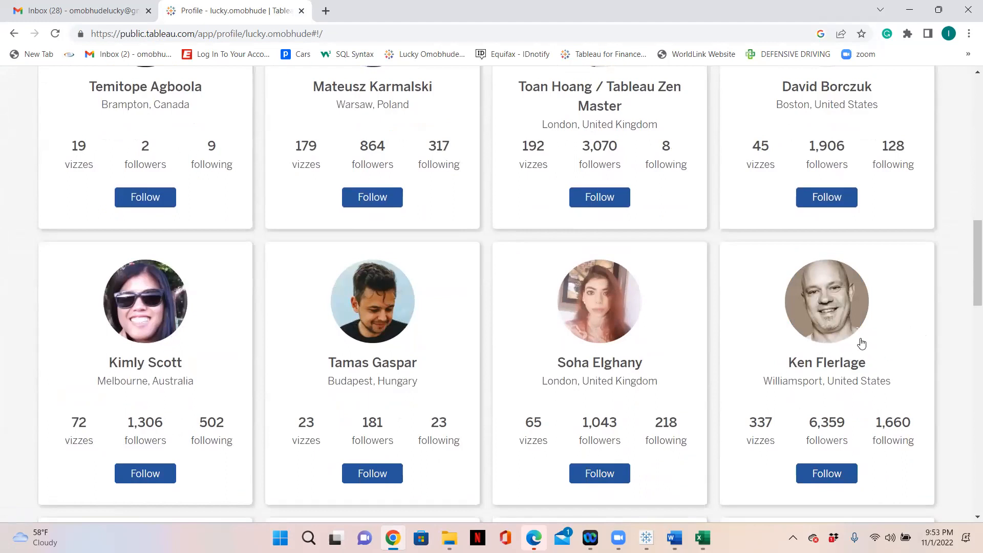
scroll(813, 314, down, 2)
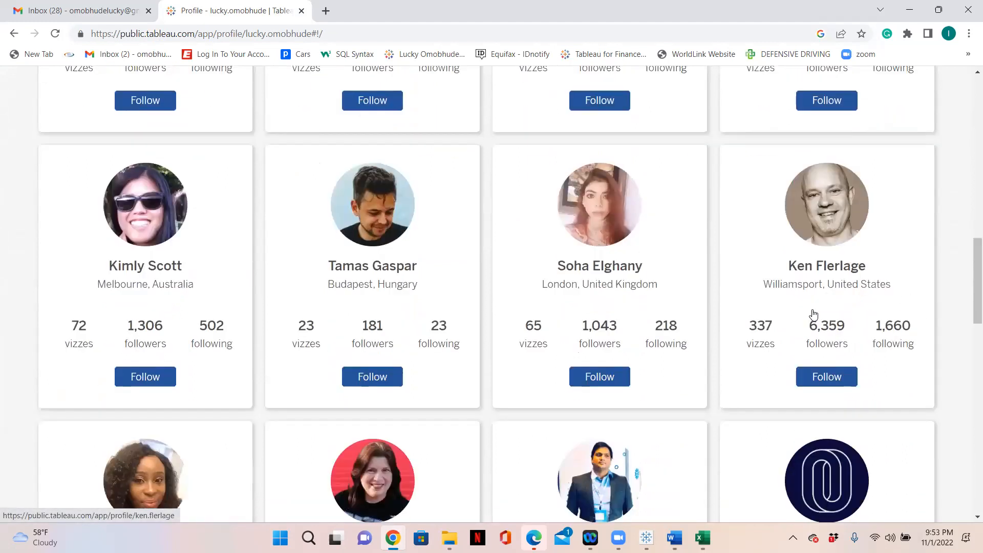
scroll(812, 309, down, 2)
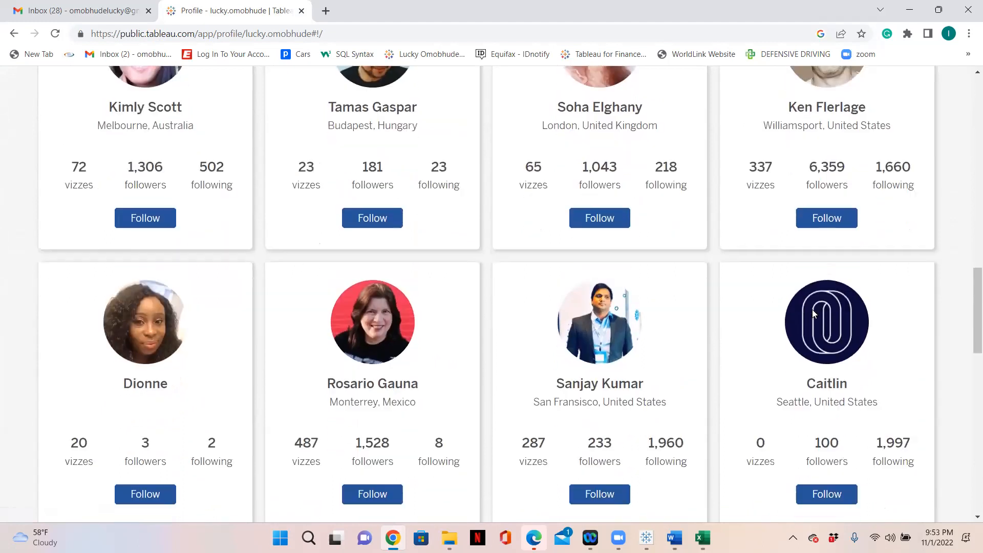
scroll(815, 314, down, 2)
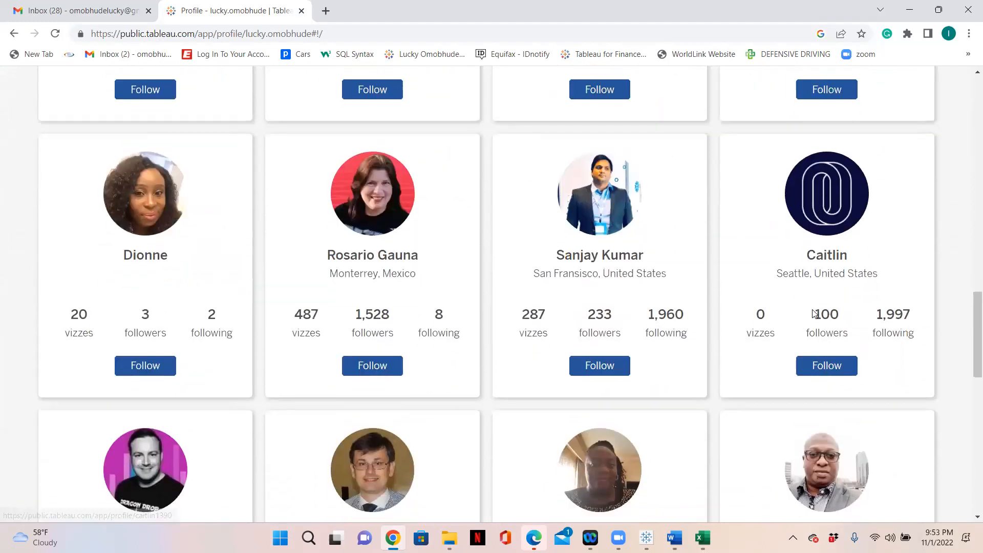
scroll(814, 314, down, 2)
scroll(812, 311, down, 4)
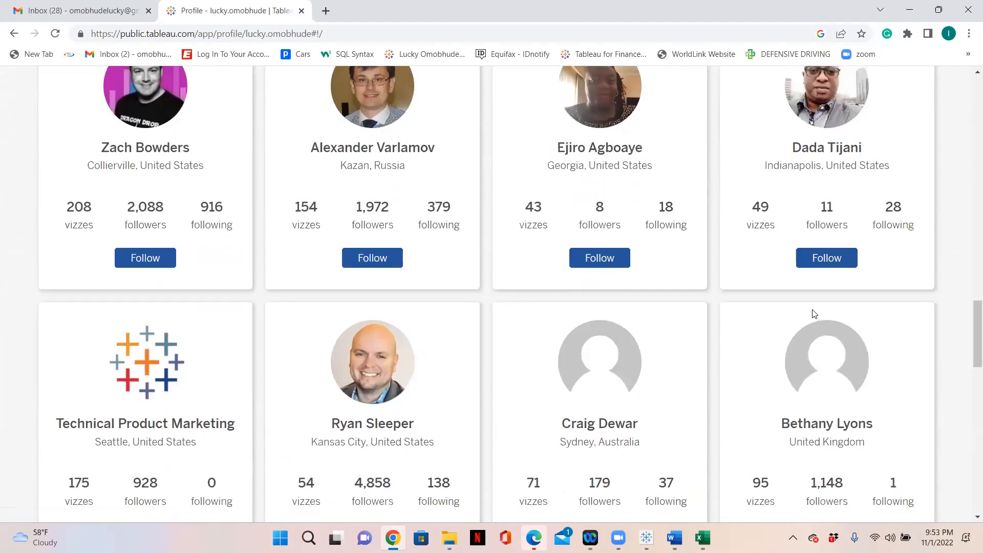
scroll(813, 310, down, 4)
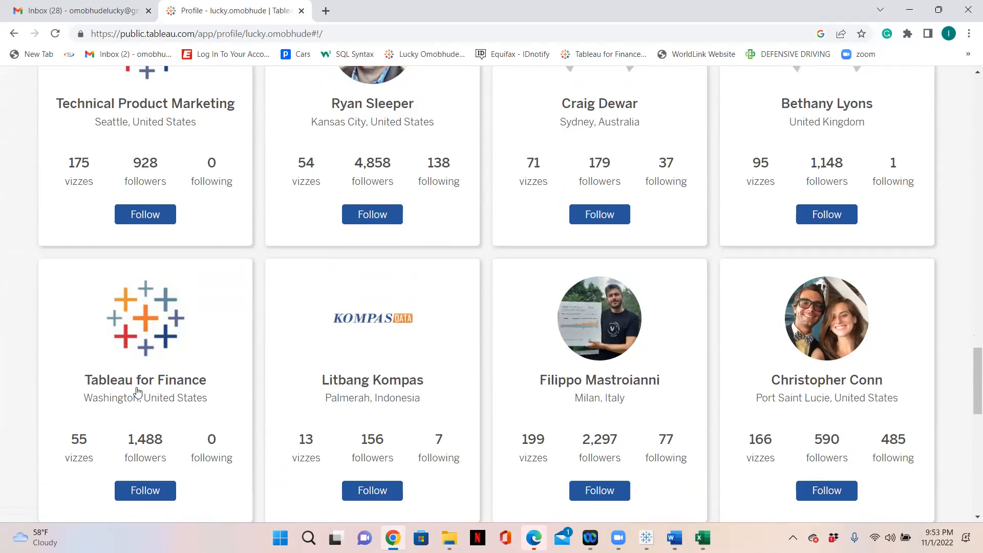
Open the profile of the London-based author with 1,186 vizzes from the followed accounts and look over the page
scroll(137, 392, up, 17)
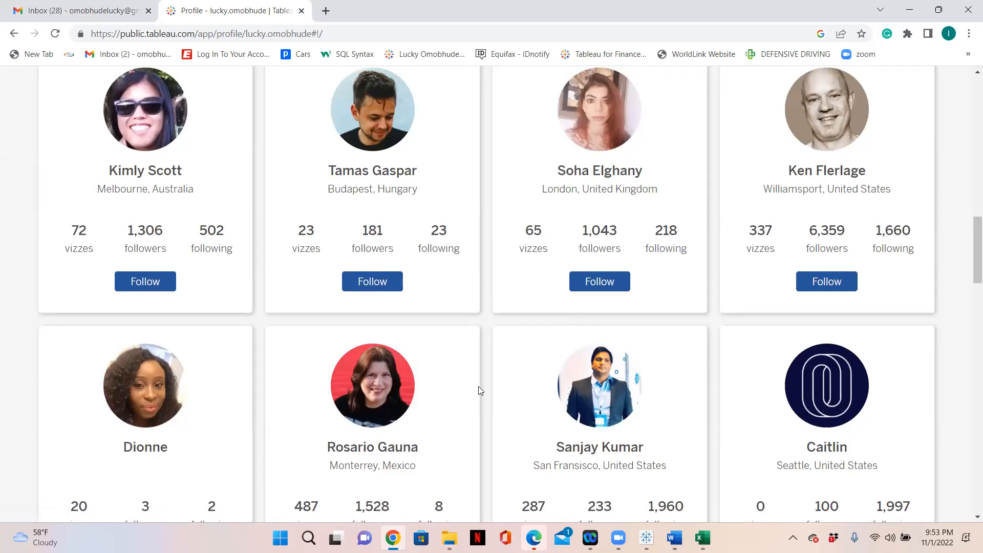
scroll(478, 387, up, 15)
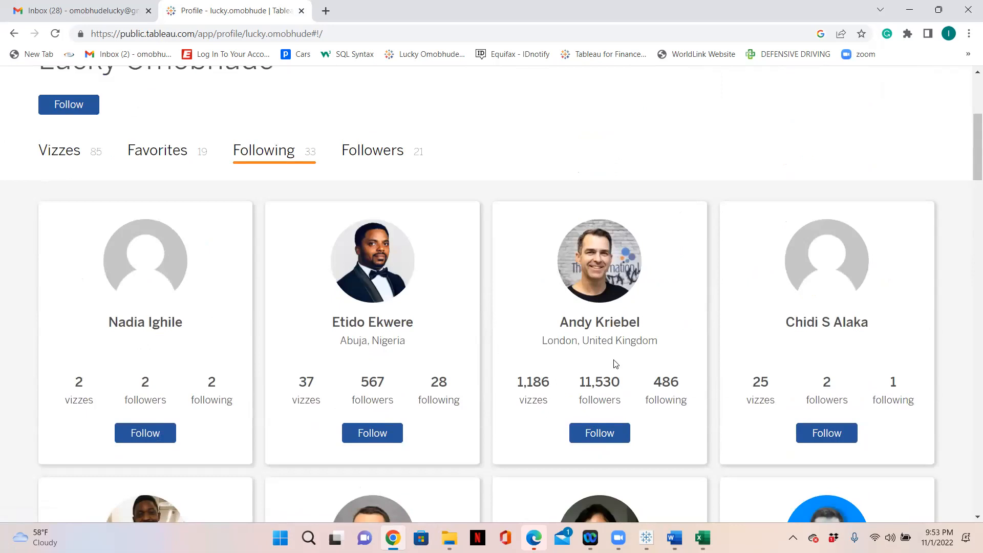
click(591, 282)
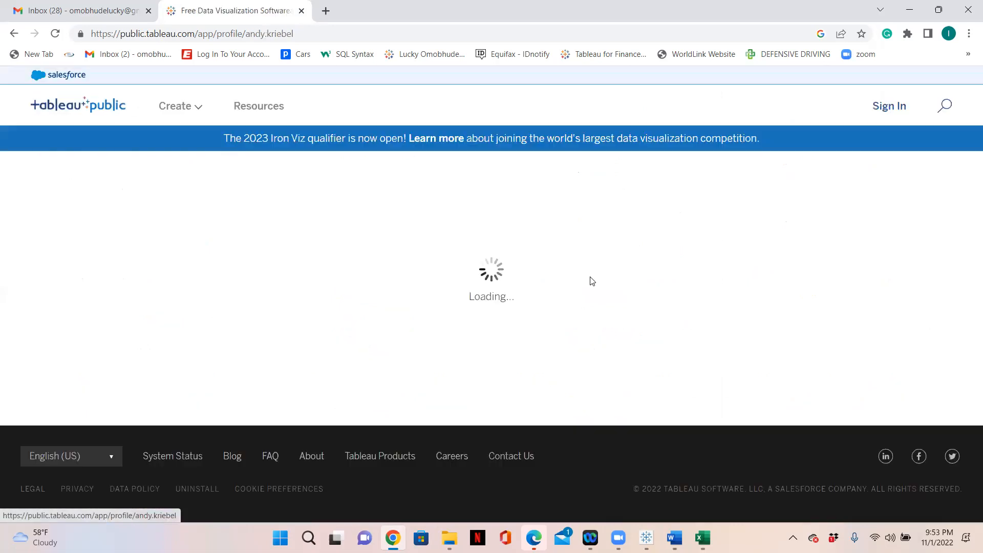
scroll(487, 338, down, 5)
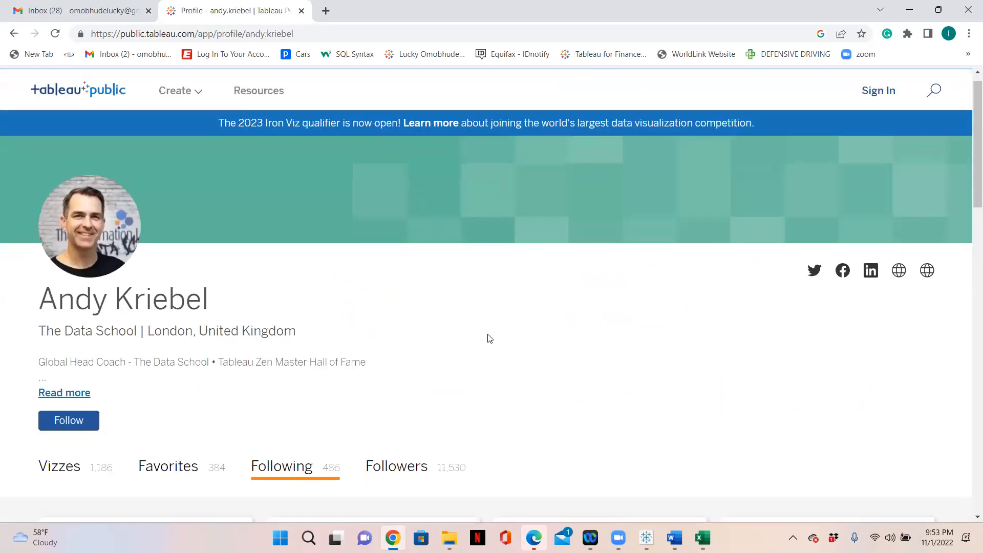
scroll(164, 154, up, 3)
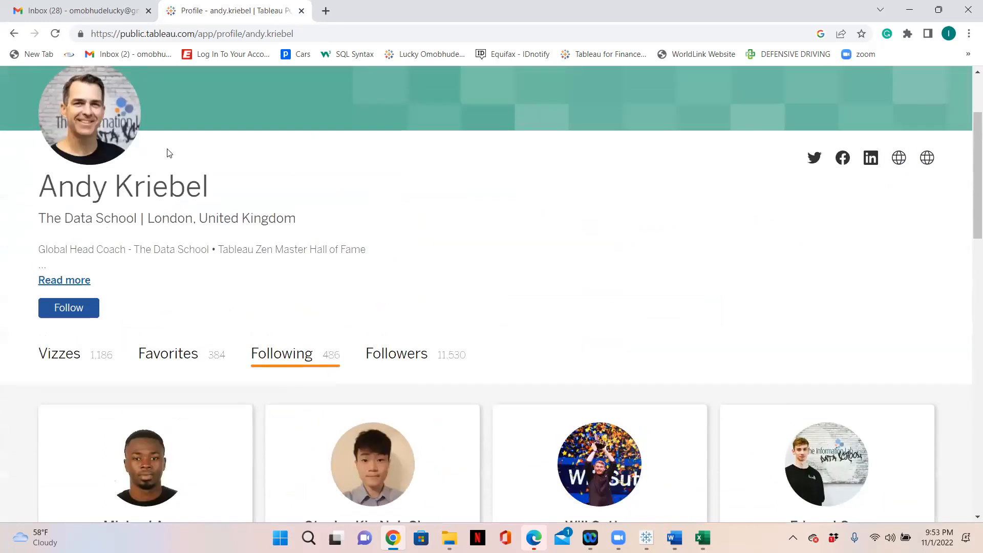
Show this author's published vizzes and look through them down to the How to Give a Good Demo viz
click(60, 358)
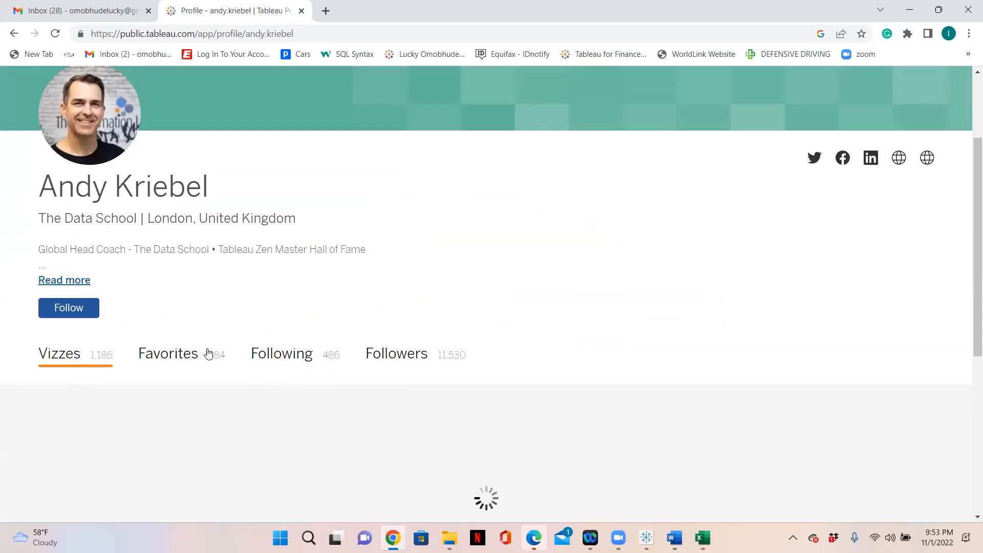
scroll(402, 323, down, 2)
scroll(403, 324, down, 2)
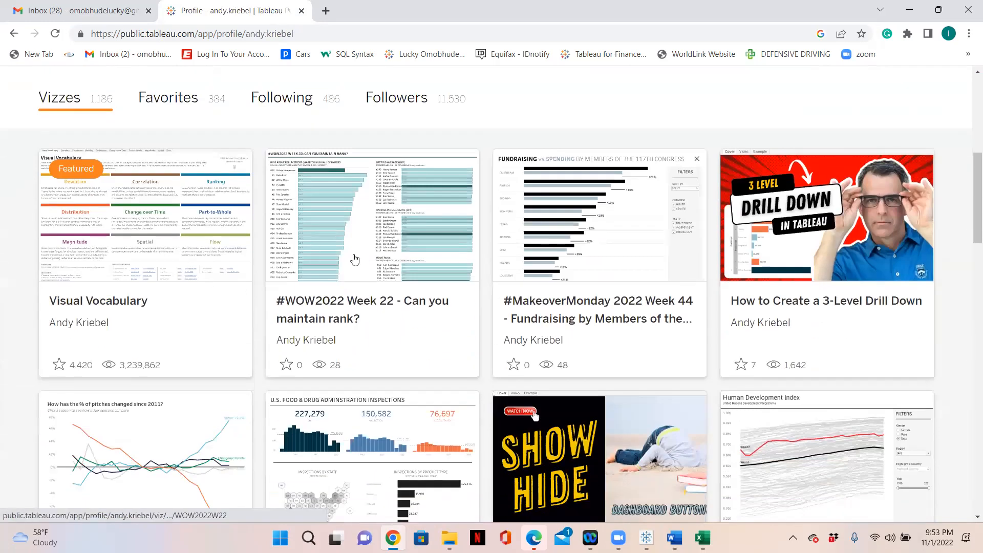
scroll(579, 264, down, 1)
scroll(579, 264, down, 2)
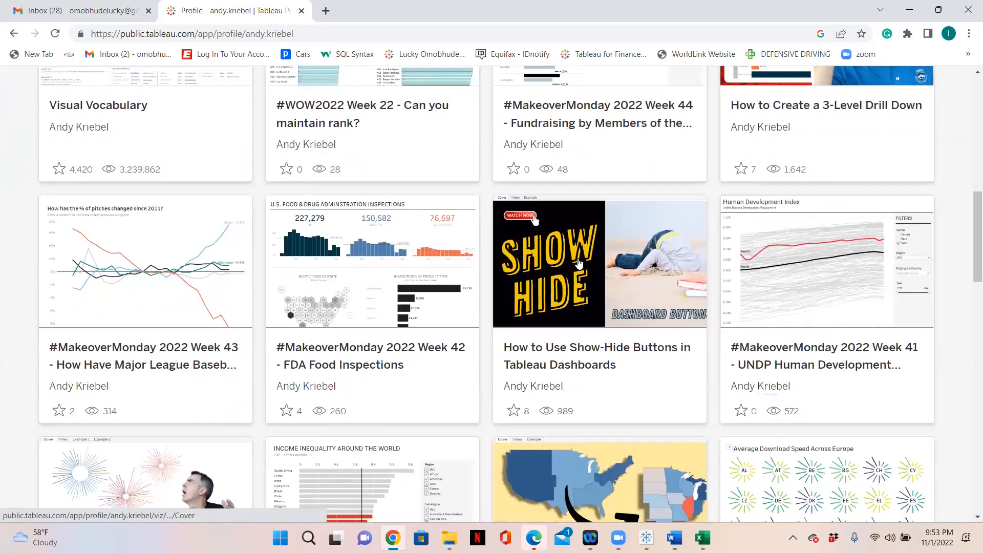
scroll(581, 265, down, 4)
scroll(583, 267, down, 2)
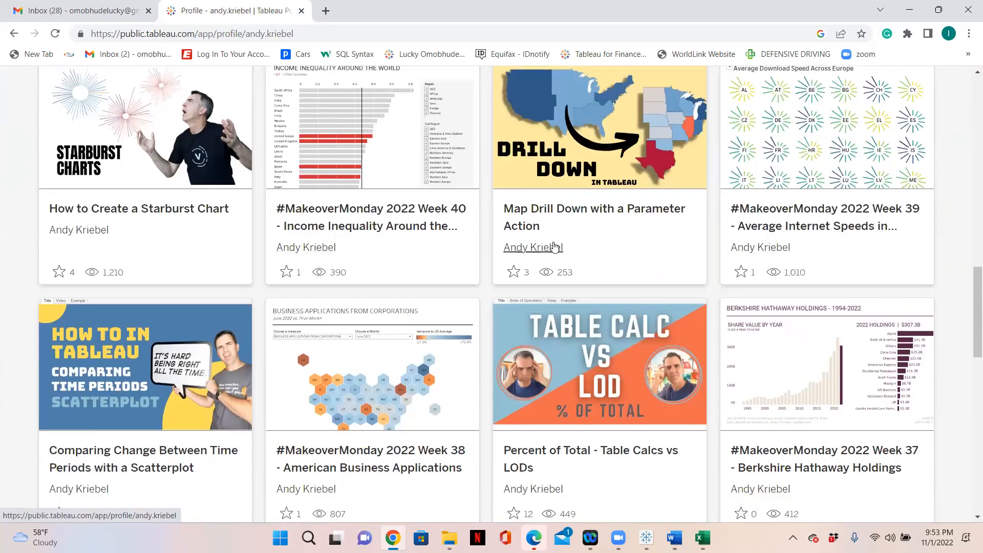
scroll(558, 249, down, 3)
scroll(674, 374, down, 6)
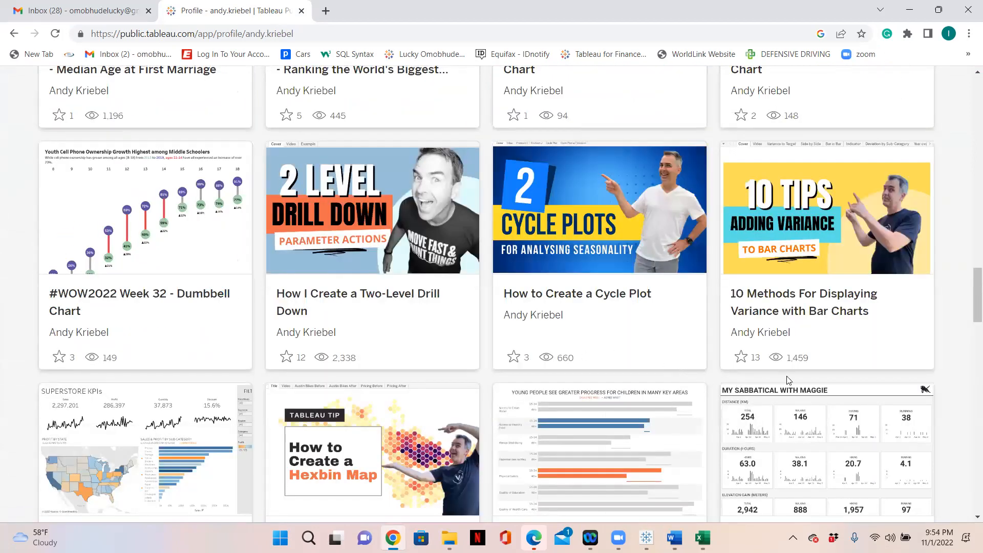
scroll(787, 380, down, 2)
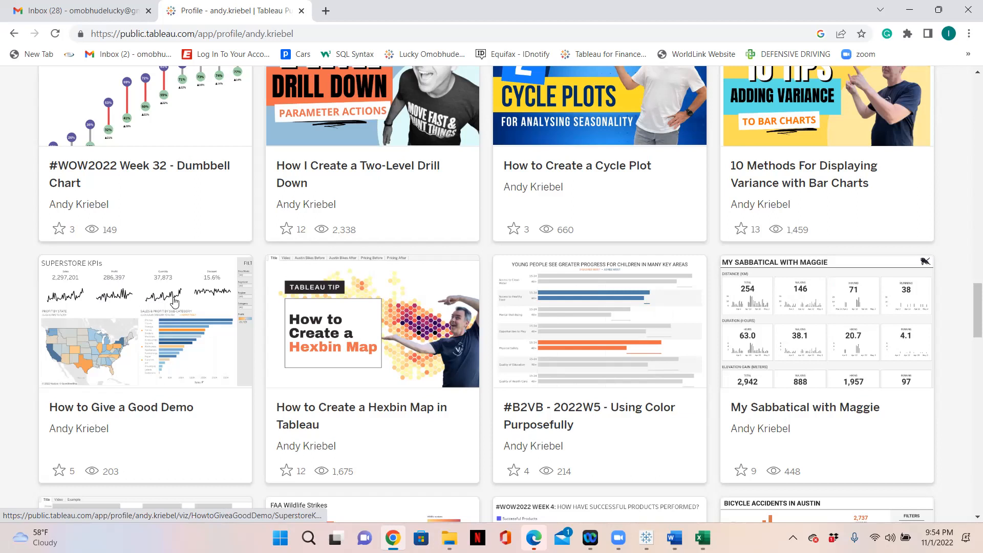
Open the How to Give a Good Demo viz and look over its Superstore KPIs dashboard
click(125, 300)
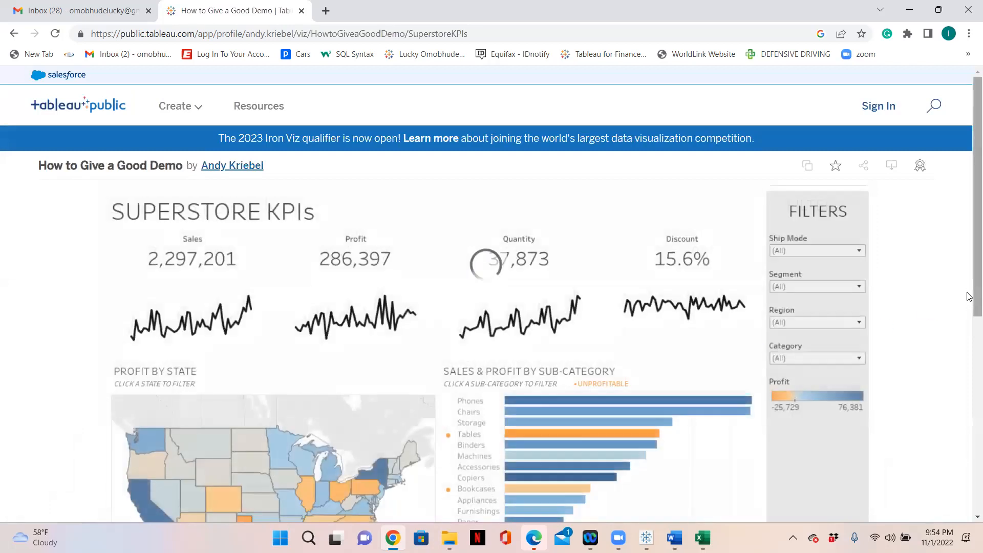
scroll(968, 287, down, 1)
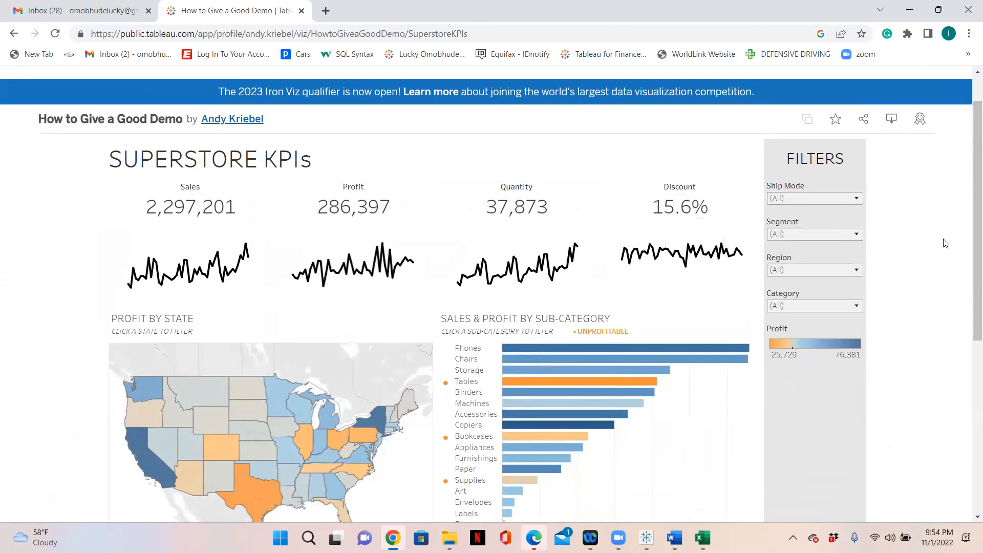
drag(970, 241, 970, 301)
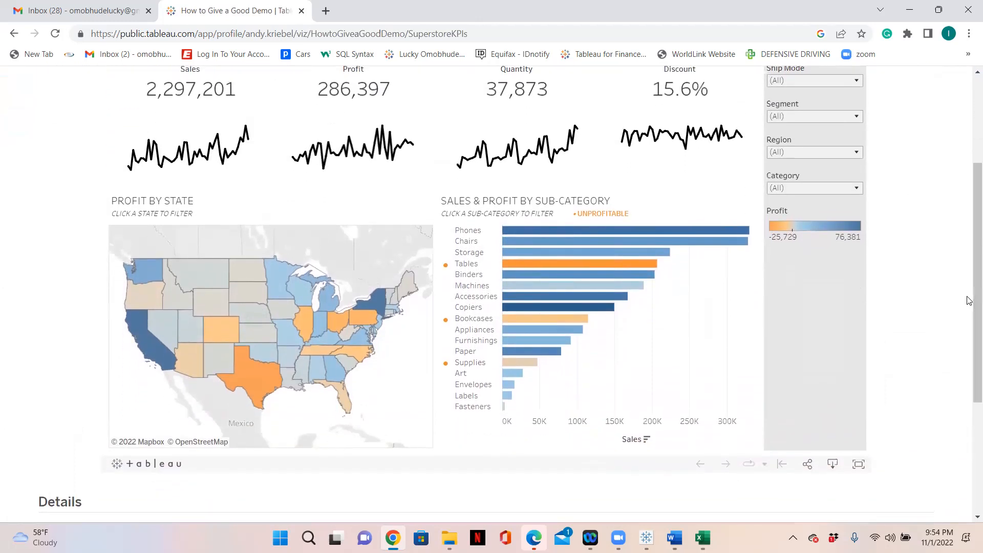
Filter the dashboard by Wyoming on the Profit by State map, check the KPIs, and clear the filter again
mouse_move(241, 370)
click(216, 301)
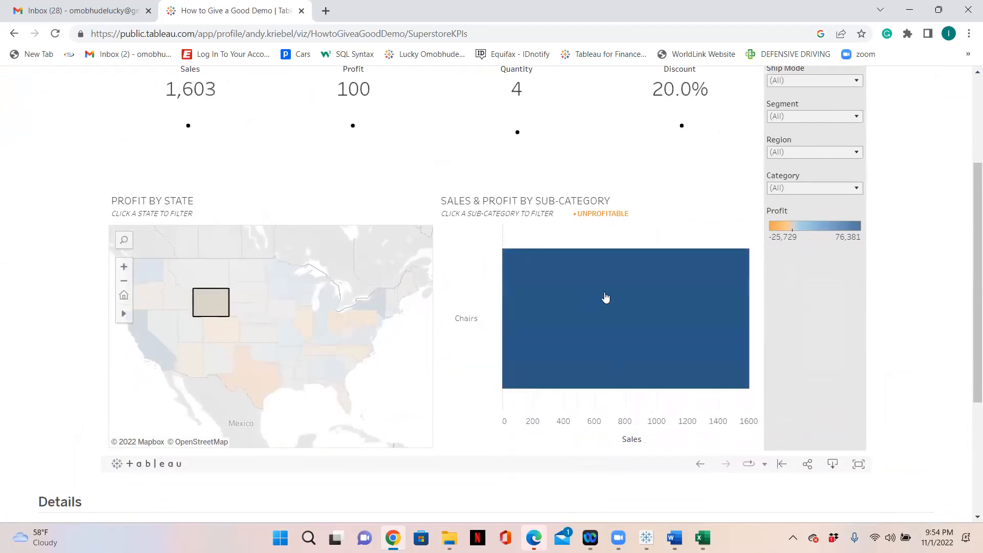
drag(973, 279, 969, 231)
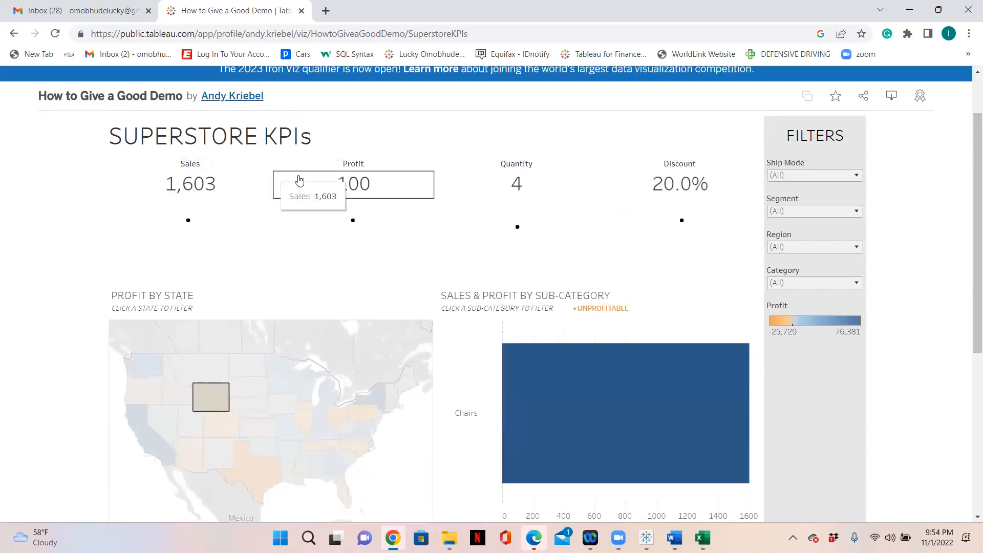
click(211, 397)
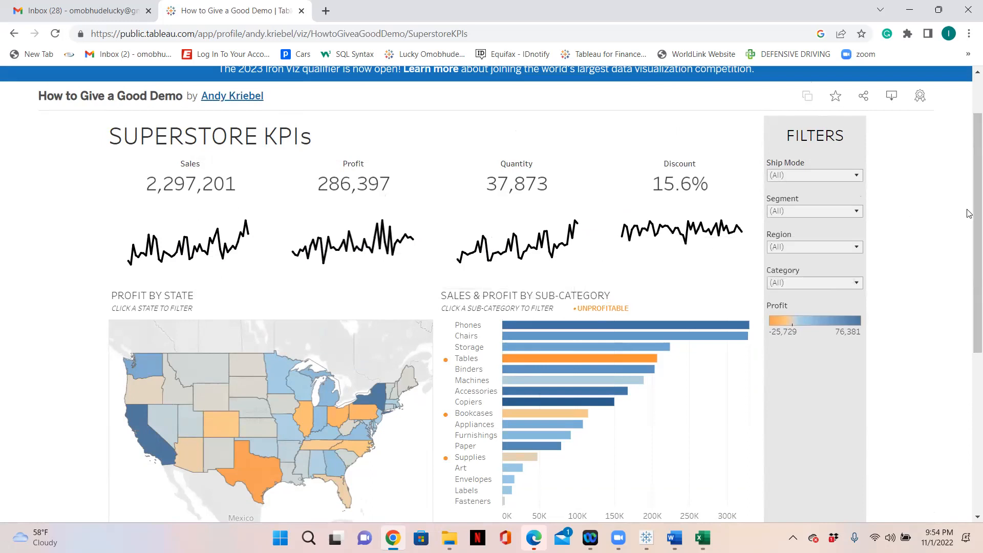
Examine the Superstore KPIs dashboard from its KPI sparklines down to the Details section and back
scroll(970, 249, down, 1)
scroll(970, 248, down, 2)
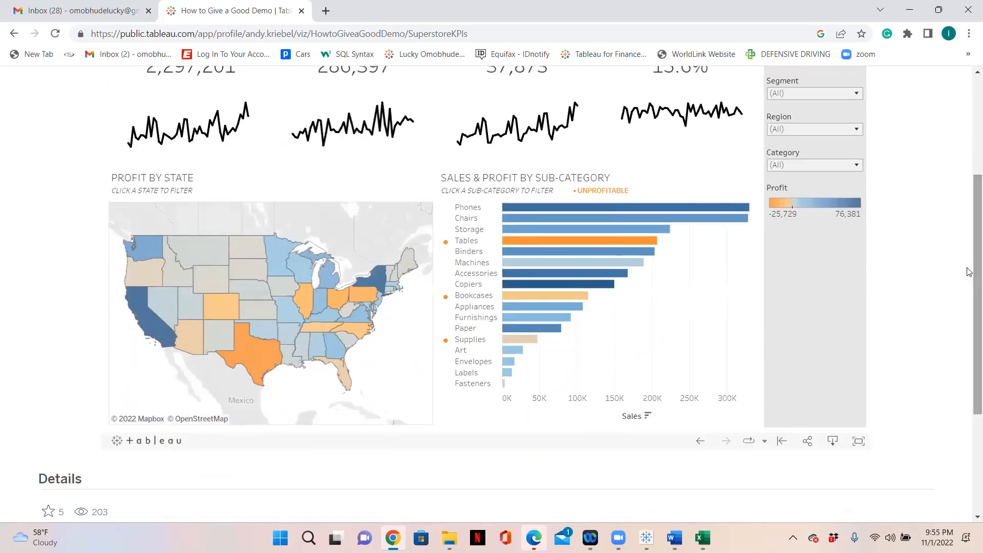
scroll(465, 314, up, 4)
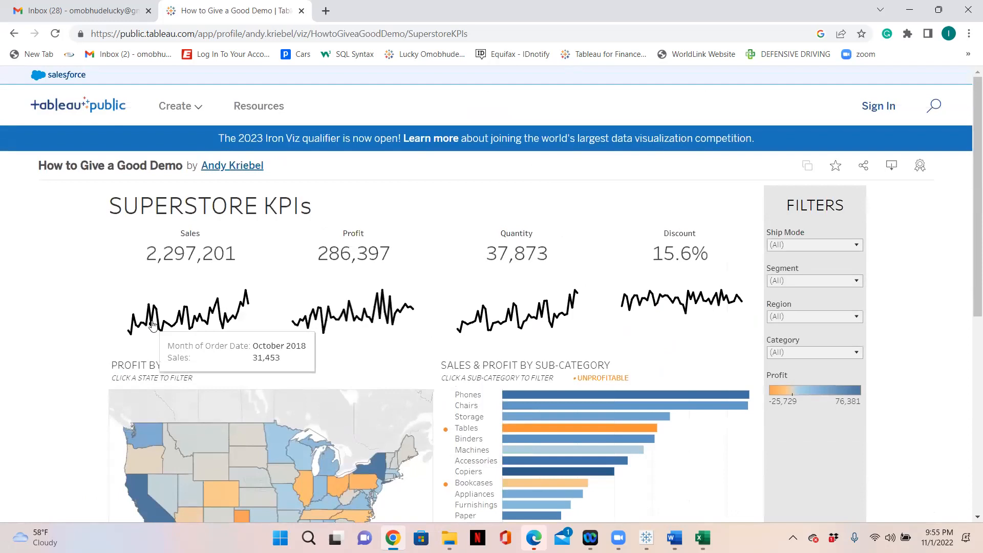
scroll(513, 315, down, 2)
scroll(513, 315, down, 5)
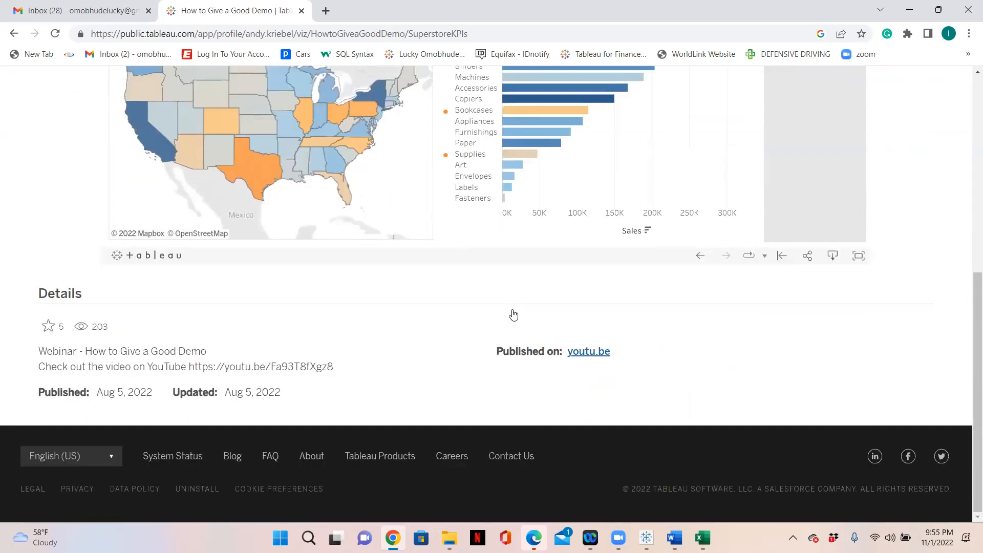
scroll(778, 233, up, 6)
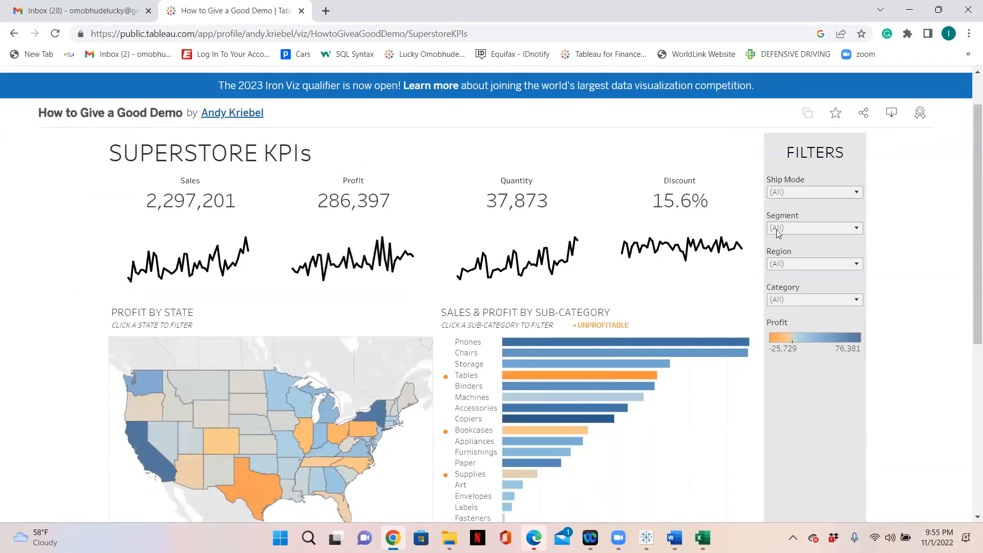
Check the viz's available download formats, close the list, and review the sparklines and sub-category bars
click(891, 115)
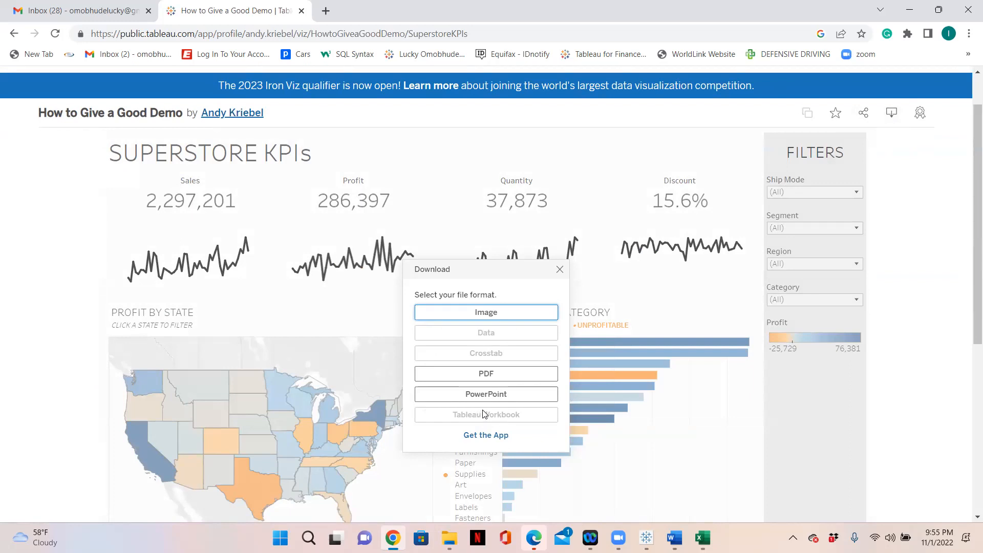
click(560, 270)
scroll(615, 246, down, 5)
scroll(338, 277, up, 3)
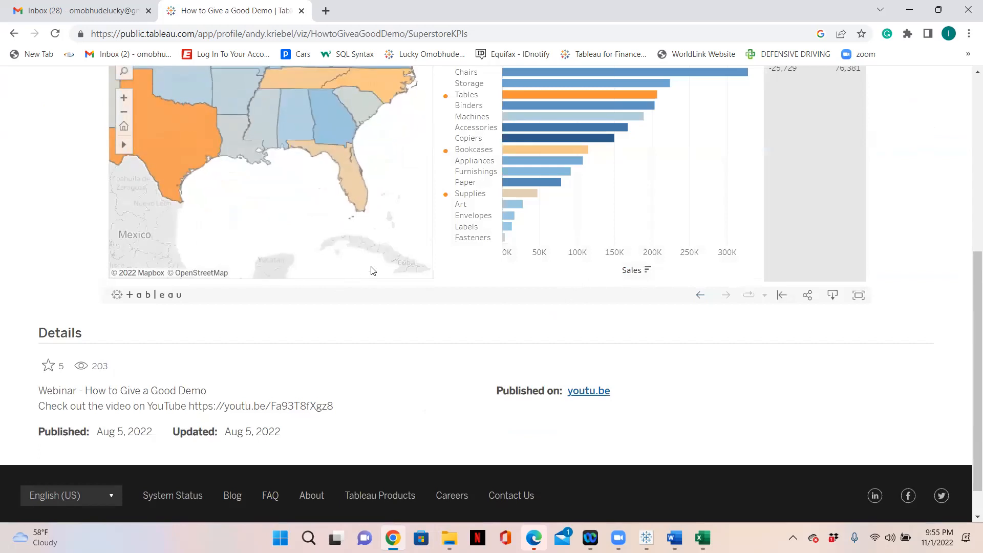
scroll(958, 158, up, 5)
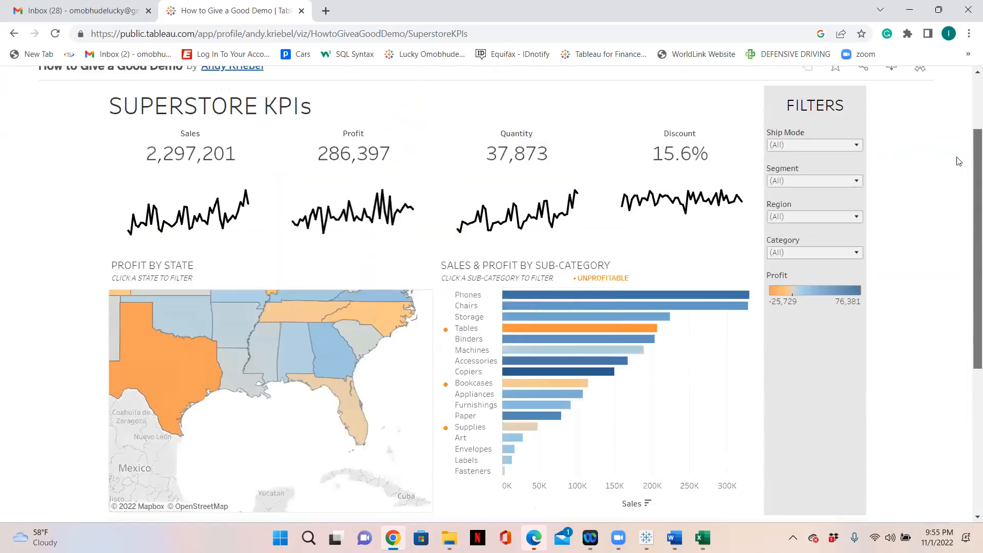
mouse_move(157, 241)
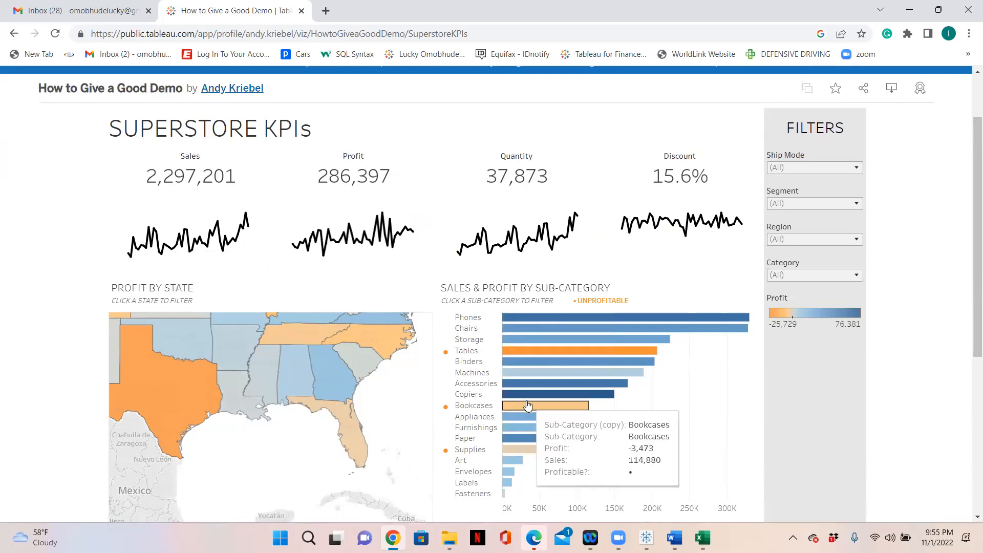
Switch to the Book1 workbook in Tableau Public and rename Sheet 6 as Sale Sparkline
click(647, 538)
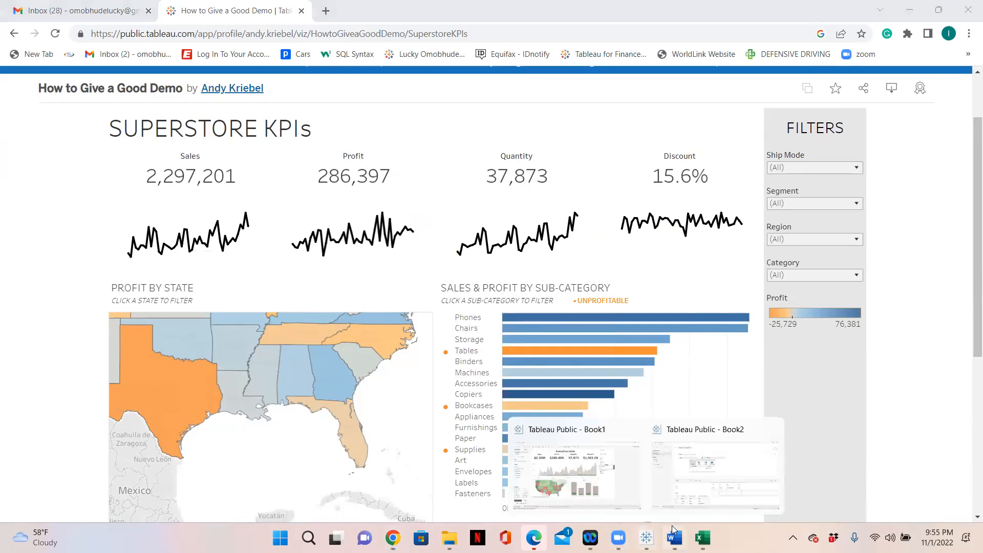
click(626, 478)
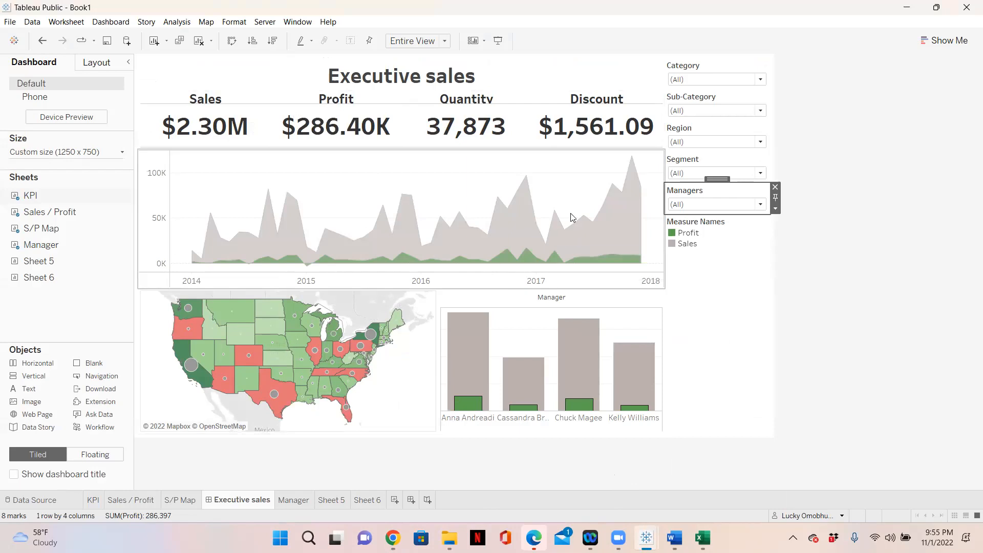
click(378, 503)
double_click(376, 503)
text(Sale)
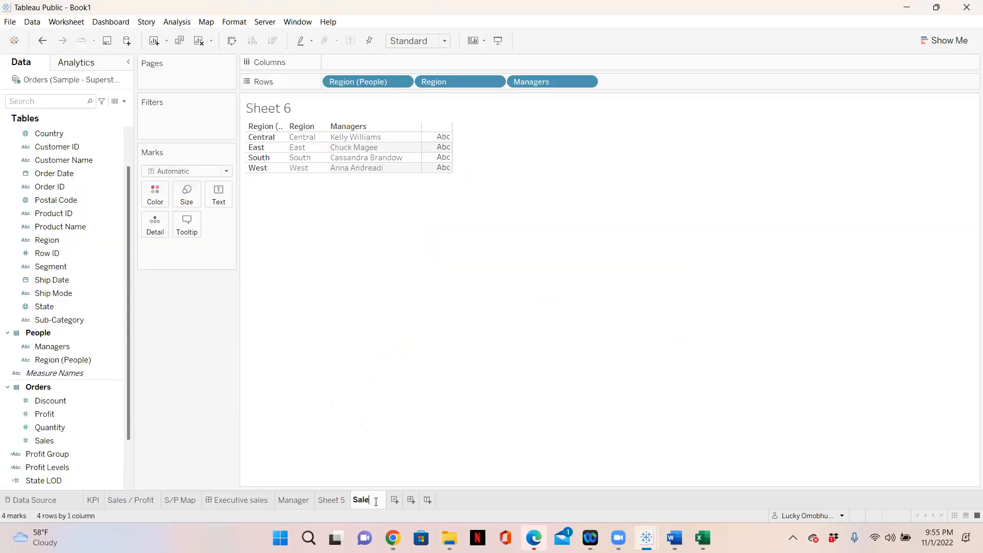
text(rkline)
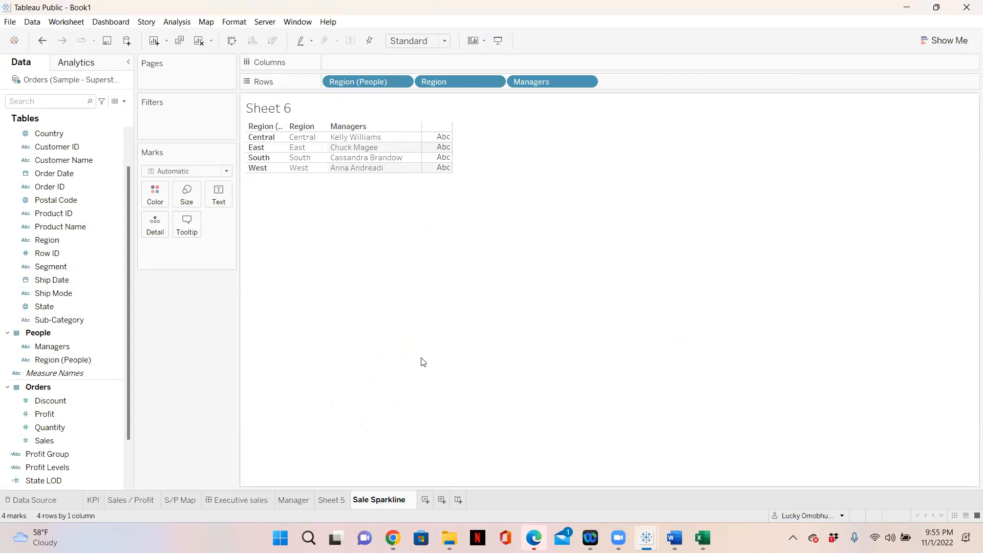
key(Return)
Clear the Sale Sparkline sheet and plot Sales in rows against the continuous month of Order Date in columns
click(199, 41)
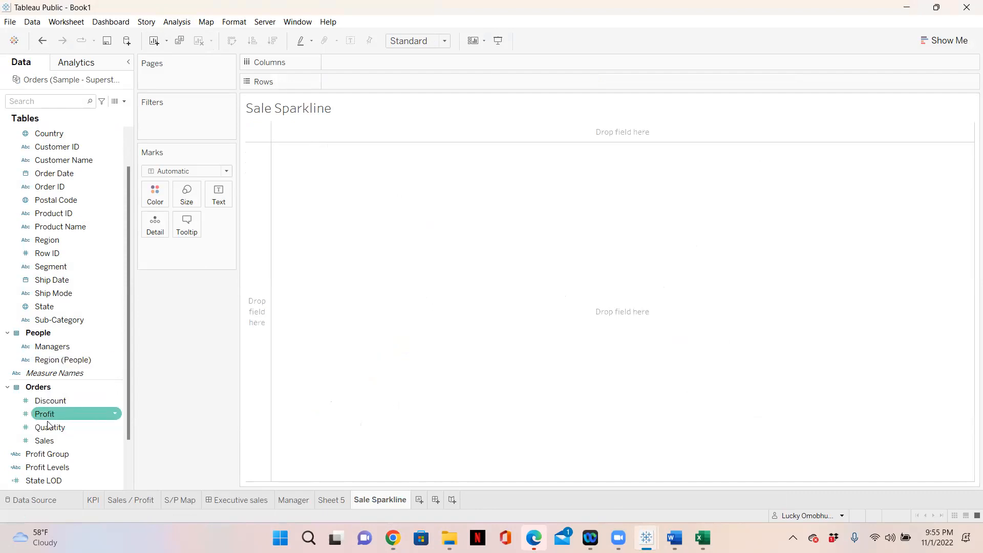
drag(50, 178, 342, 63)
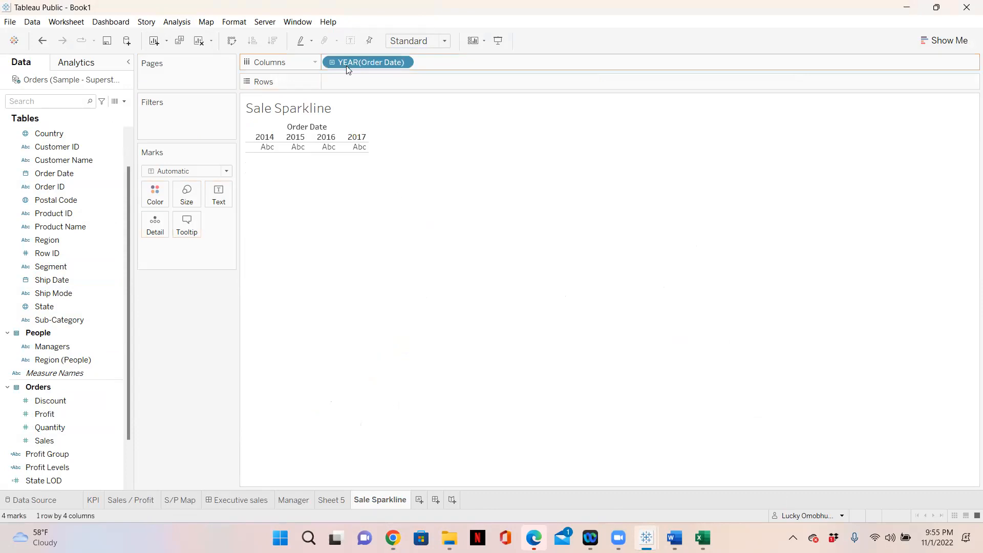
click(404, 62)
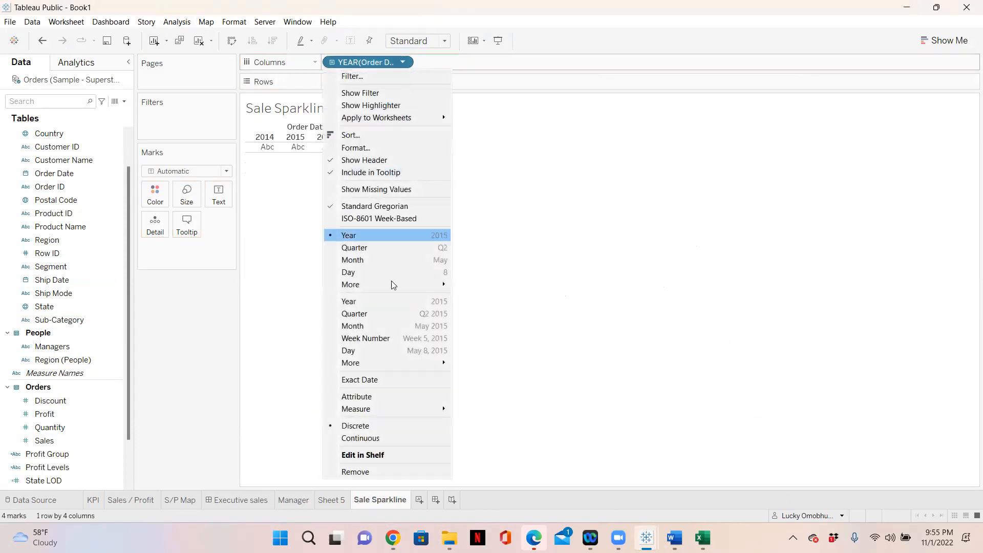
click(382, 327)
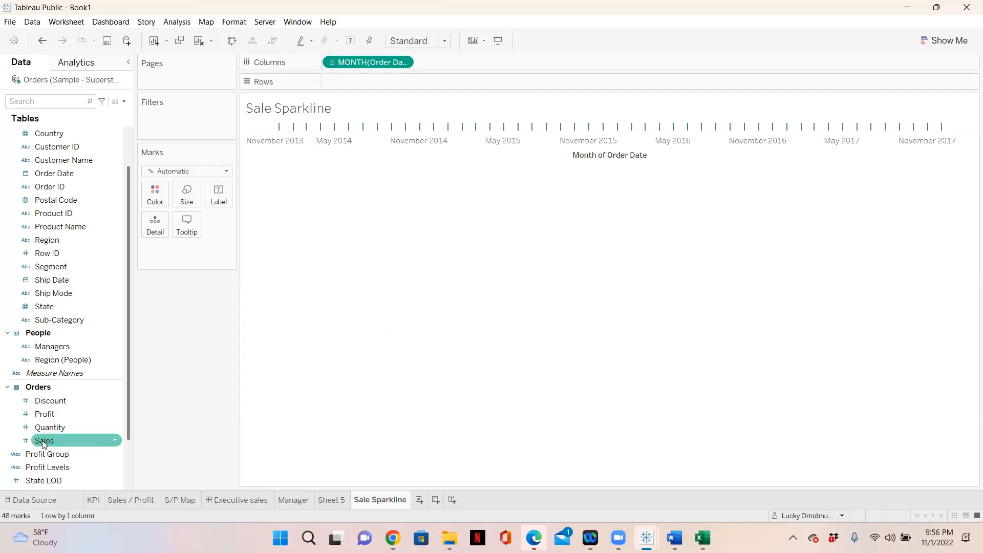
mouse_move(43, 444)
mouse_down()
mouse_move(218, 274)
mouse_move(335, 84)
mouse_up()
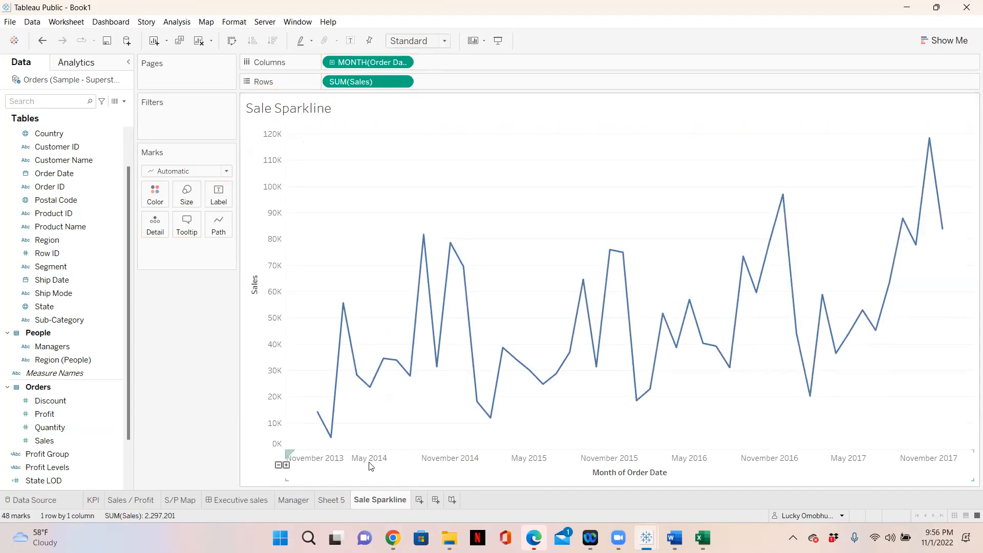
Hide the headers of the Month of Order Date axis and the Sales axis
right_click(503, 462)
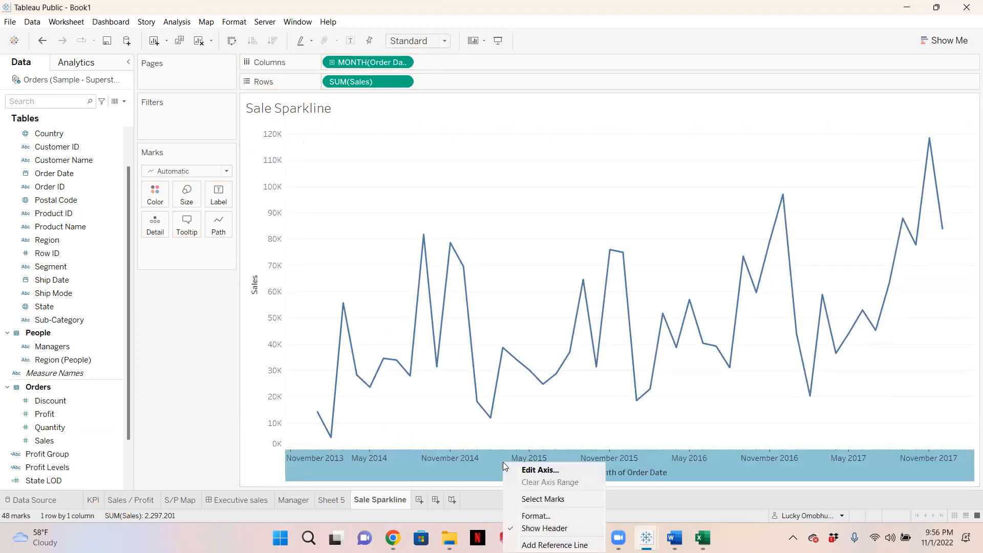
click(518, 537)
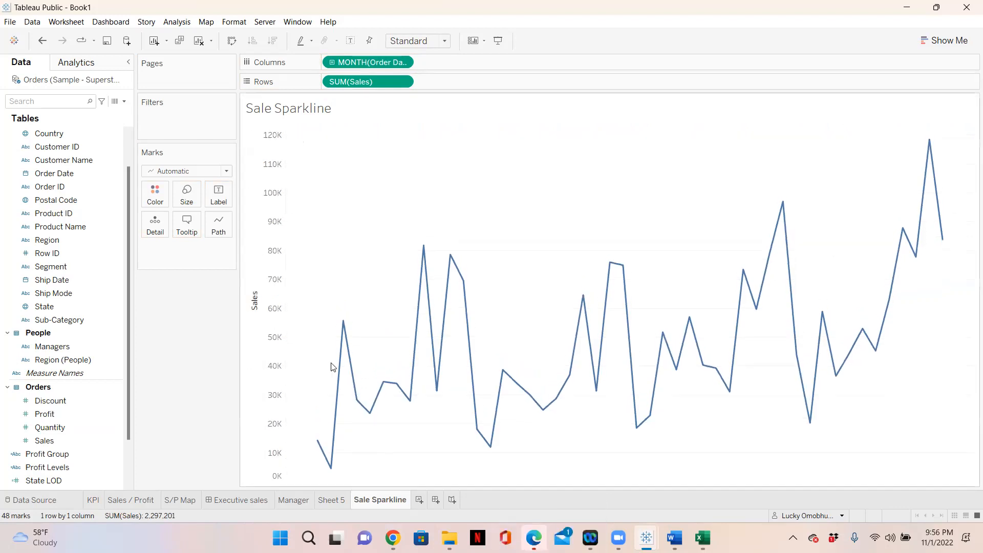
right_click(266, 354)
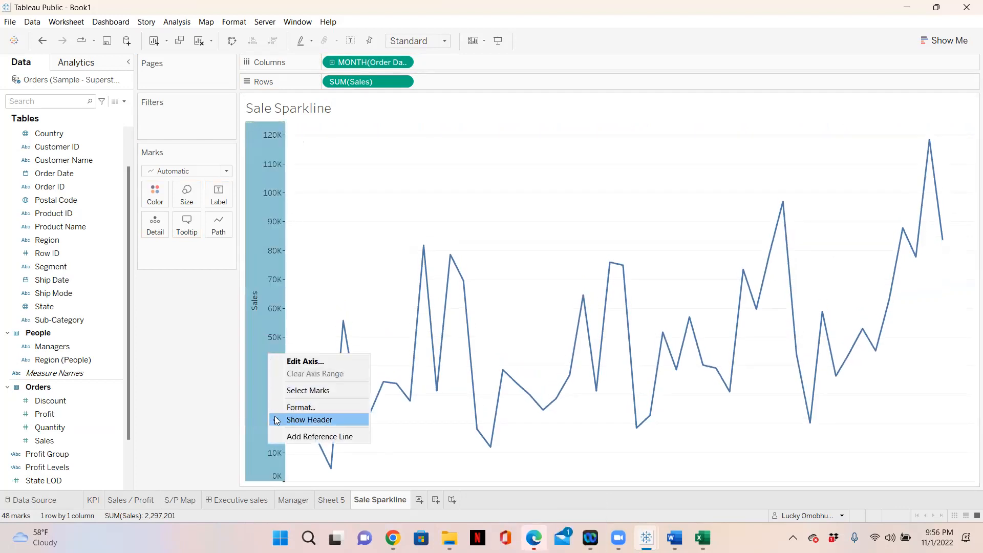
click(285, 419)
Remove the row grid lines from the Sale Sparkline sheet by setting them to None
right_click(347, 241)
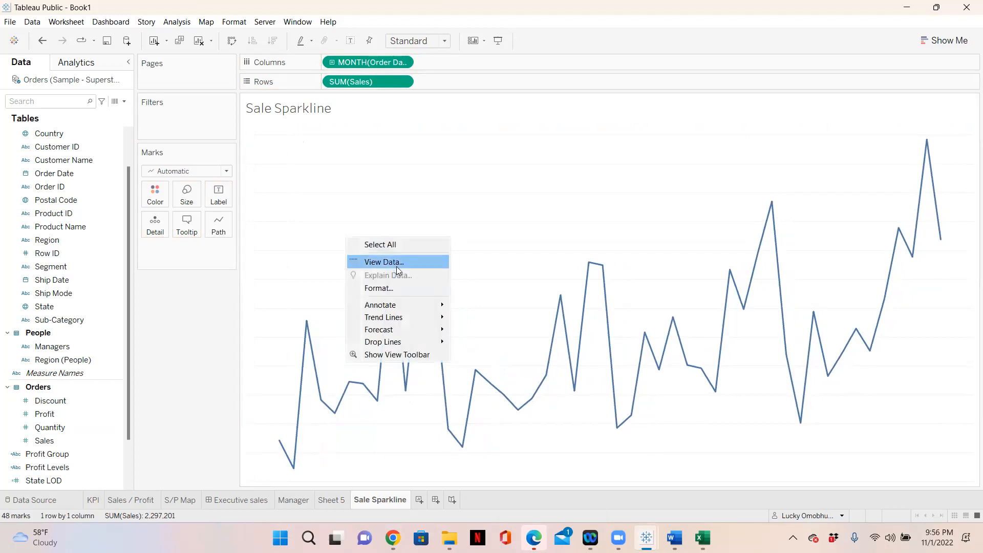
click(387, 288)
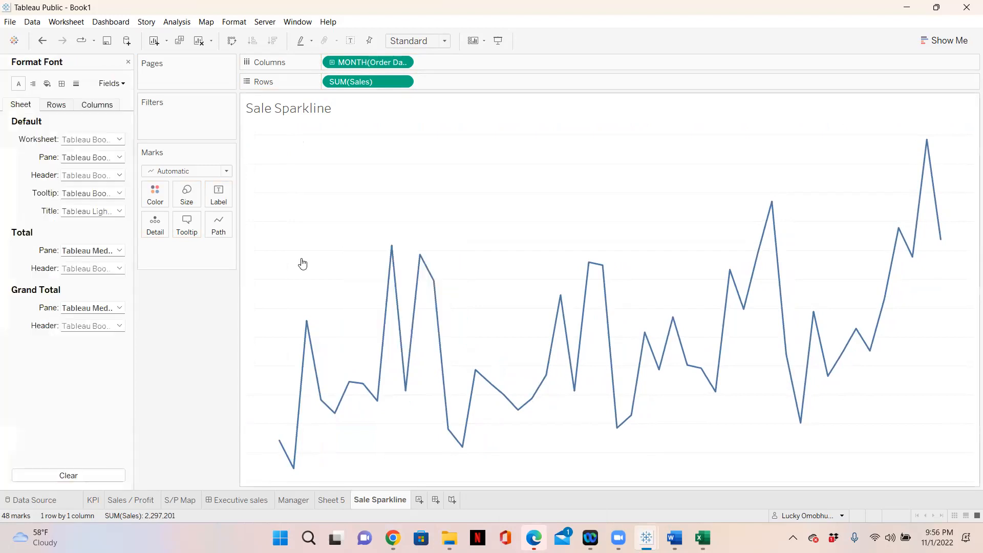
click(77, 84)
click(98, 107)
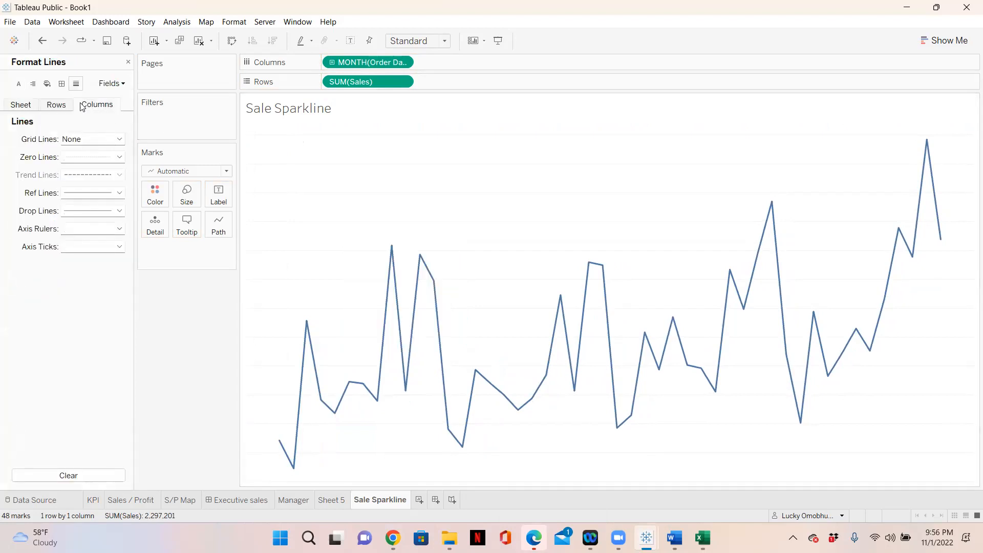
click(62, 106)
click(119, 139)
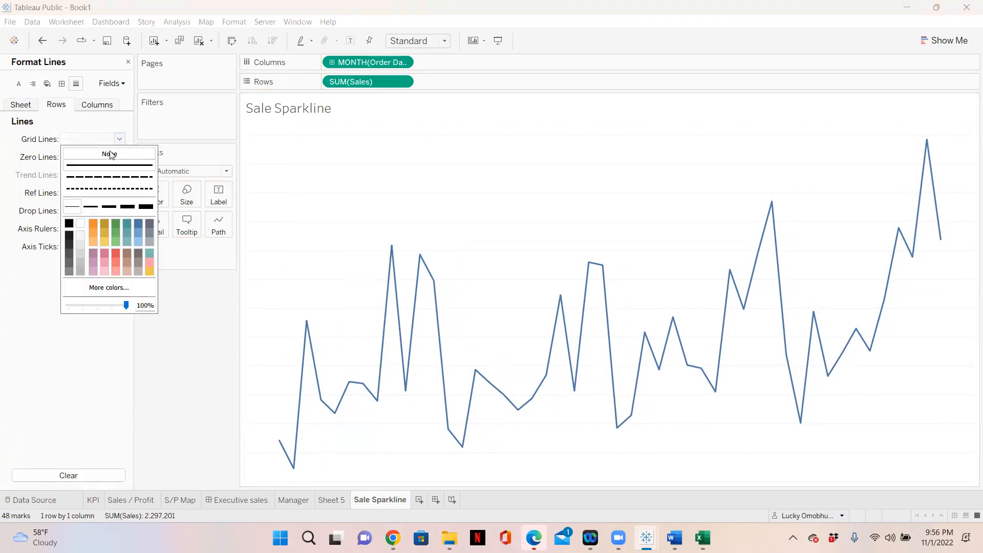
click(109, 152)
click(189, 419)
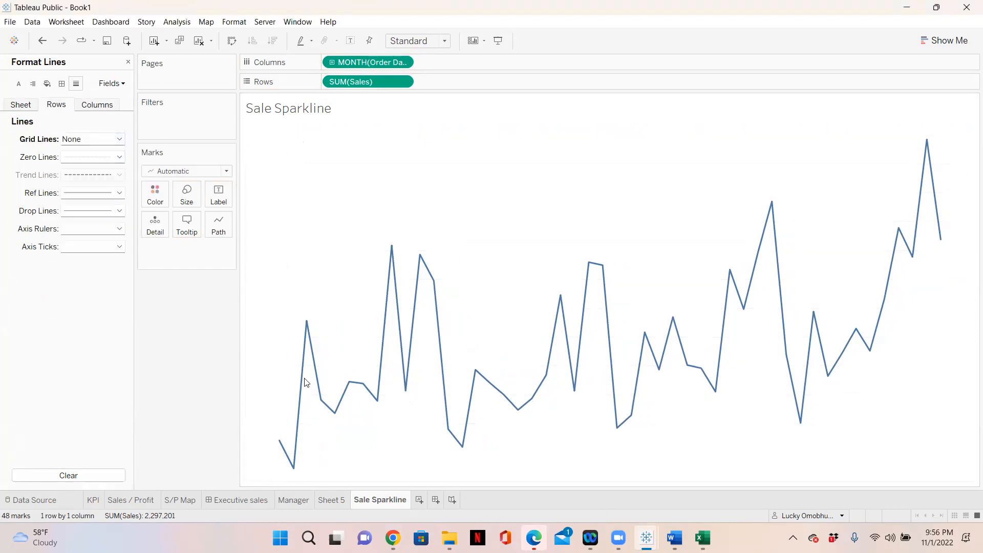
Add the Sale Sparkline sheet to the Executive sales dashboard above the area chart and narrow it to fit beneath the Sales KPI
mouse_move(353, 386)
click(246, 501)
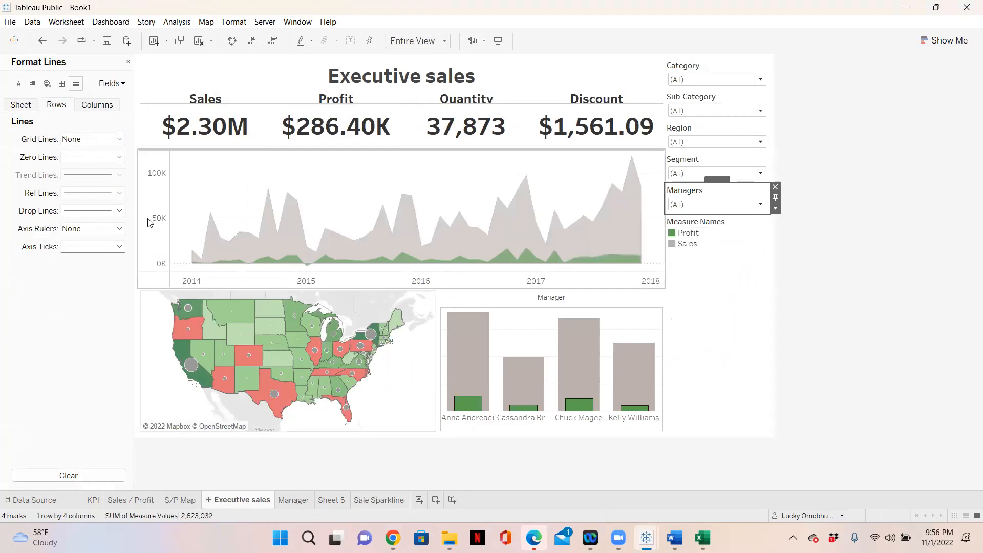
click(128, 62)
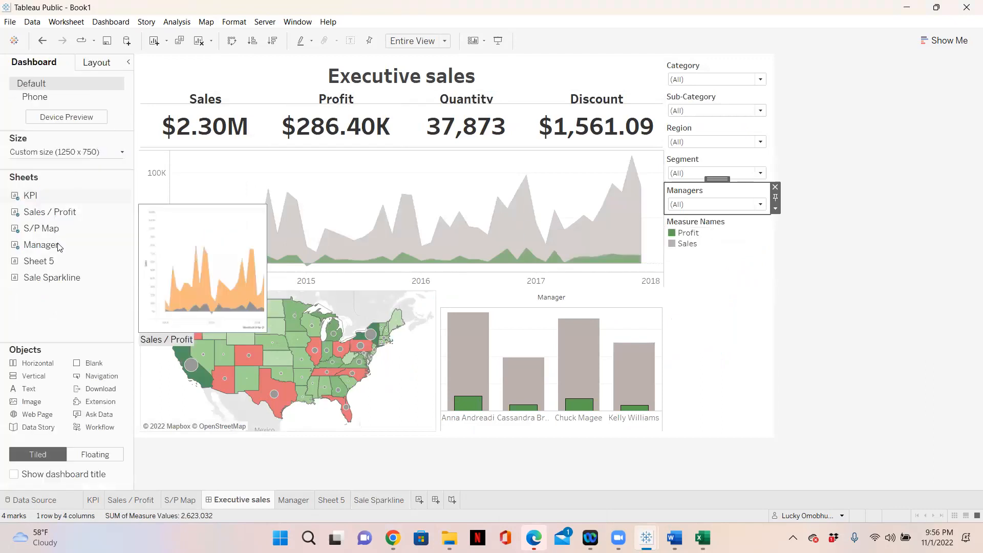
drag(44, 274, 179, 148)
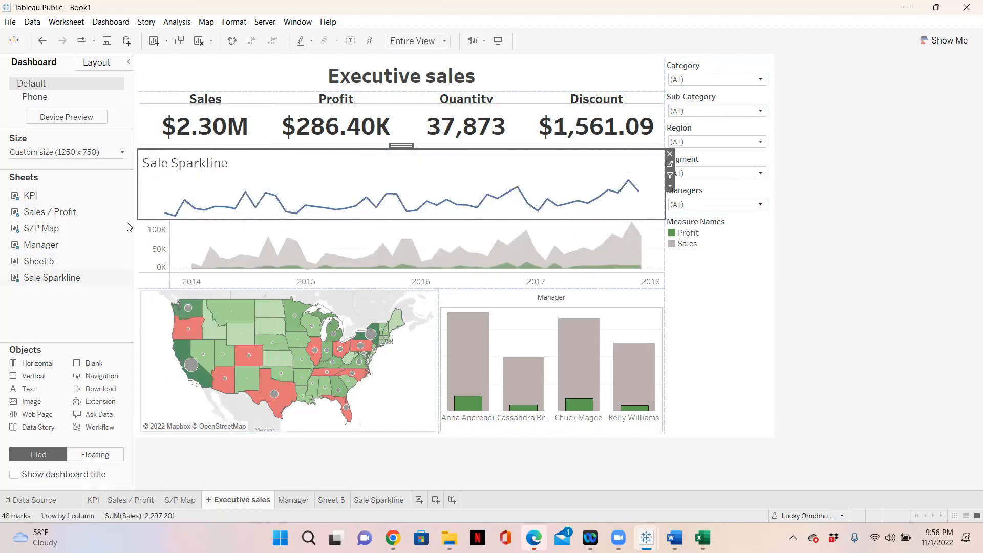
drag(242, 300, 258, 201)
Hide the Sale Sparkline title on the dashboard and deselect the chart
click(195, 170)
right_click(193, 162)
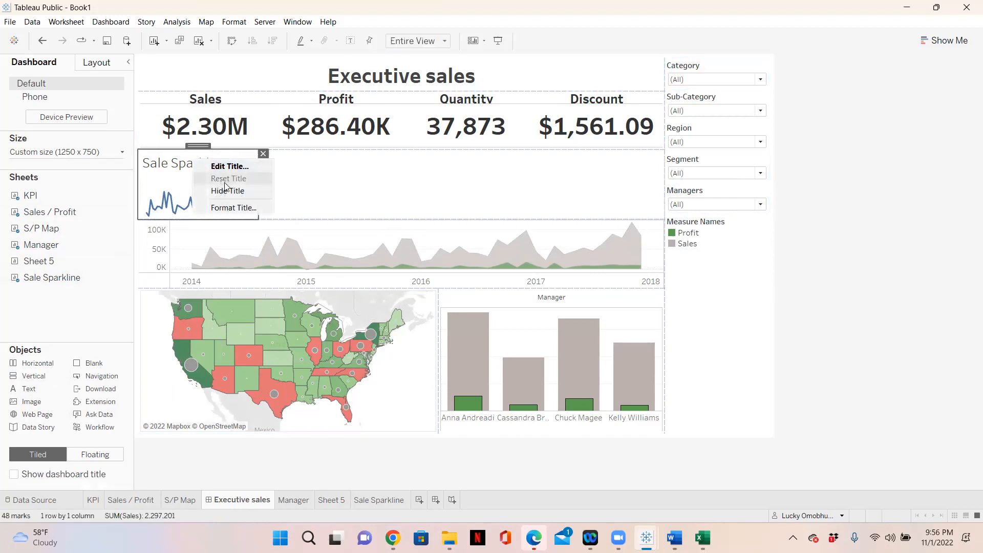
key(Escape)
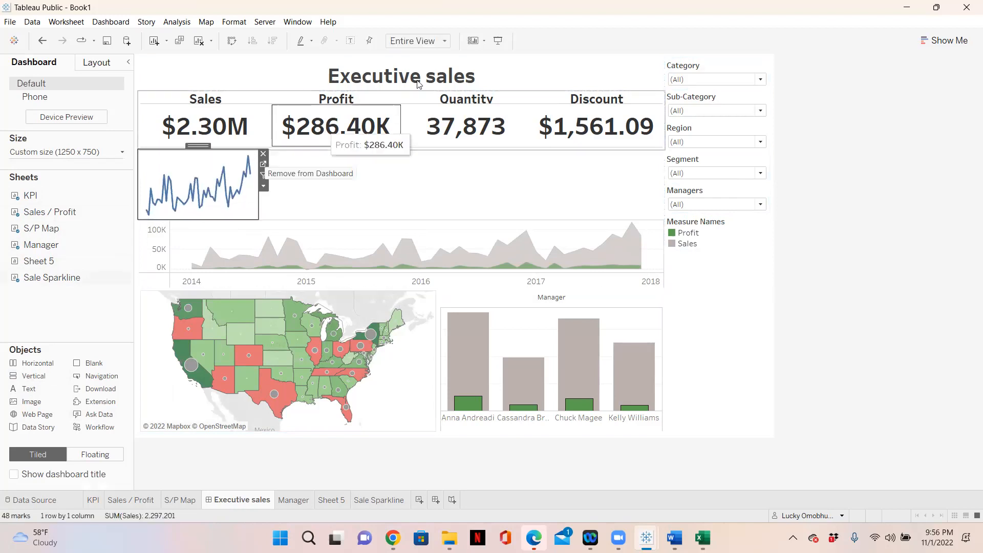
click(877, 158)
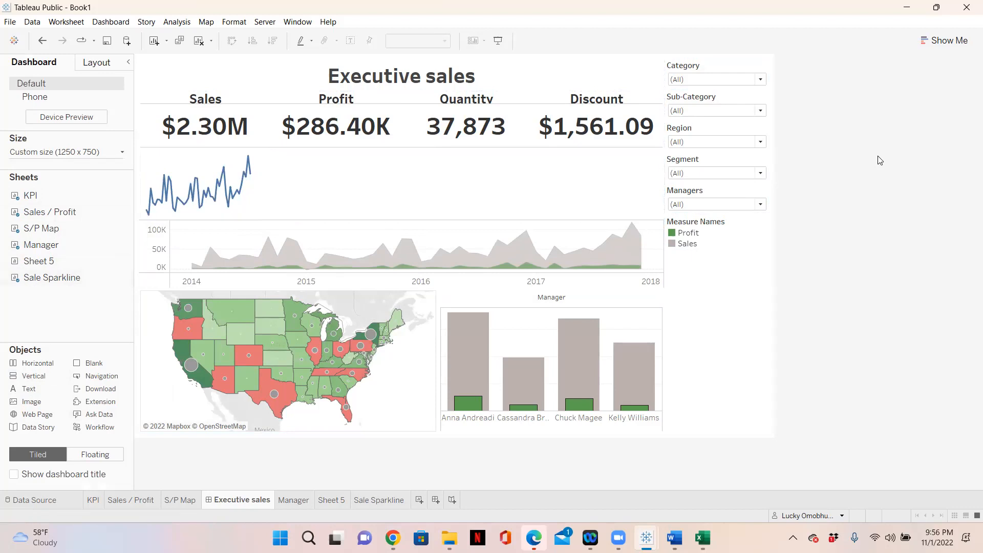
Change the line colour on the Sale Sparkline sheet to black
click(398, 502)
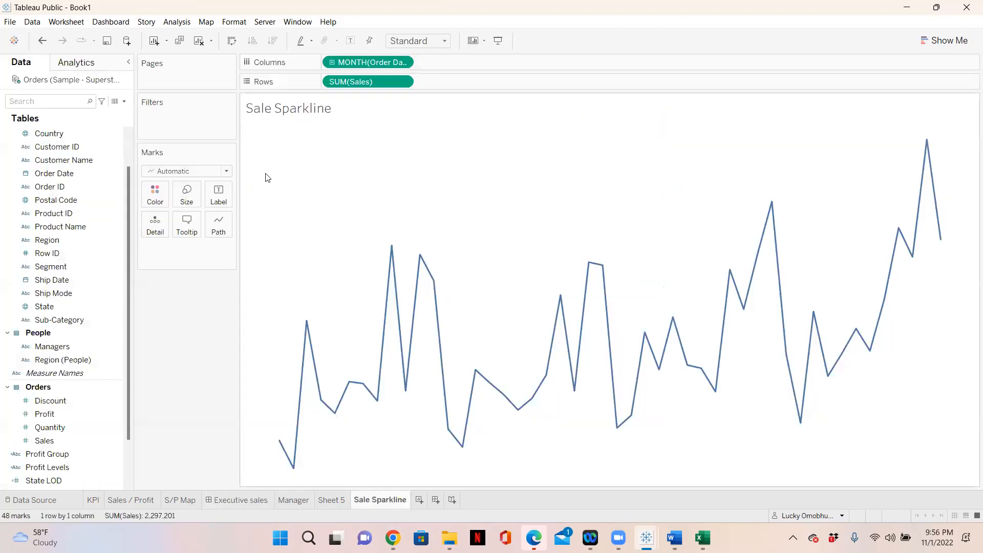
click(154, 195)
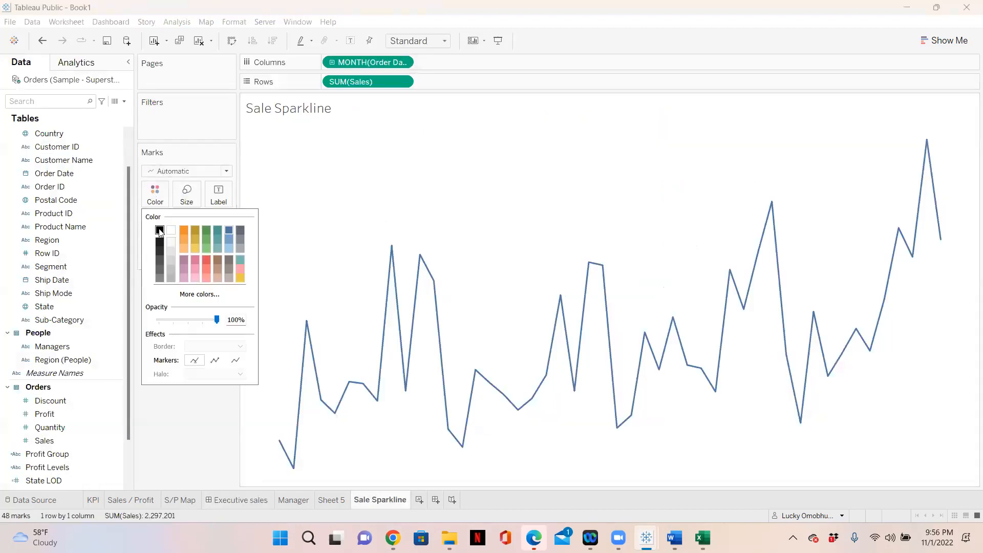
click(160, 231)
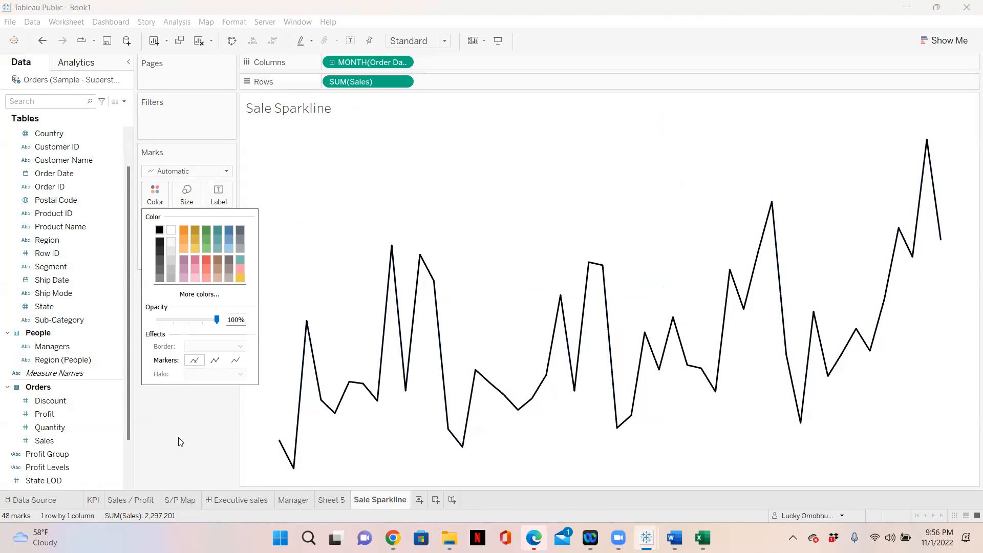
click(193, 414)
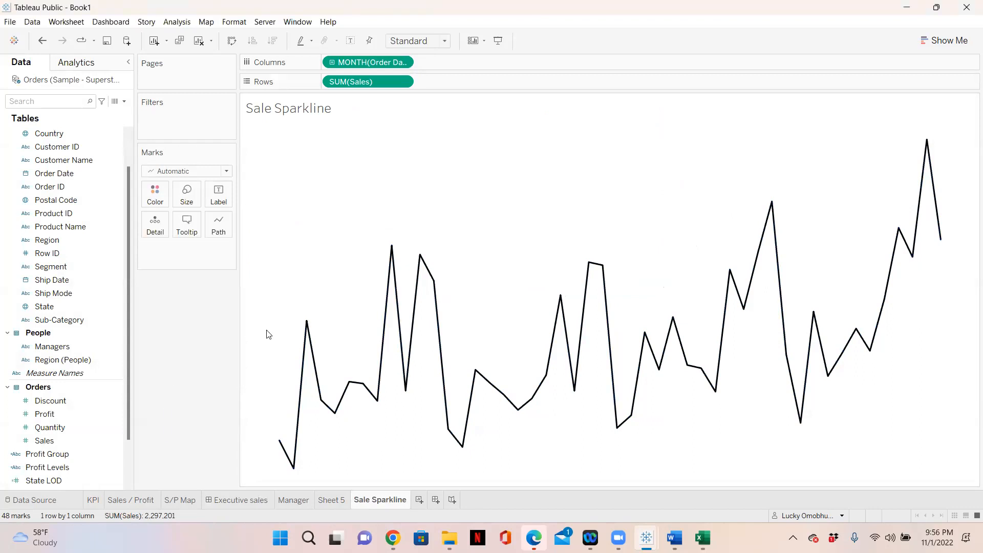
Size the Sale Sparkline's line by Sales and return to the Executive sales dashboard to check it
click(41, 428)
drag(43, 441, 179, 199)
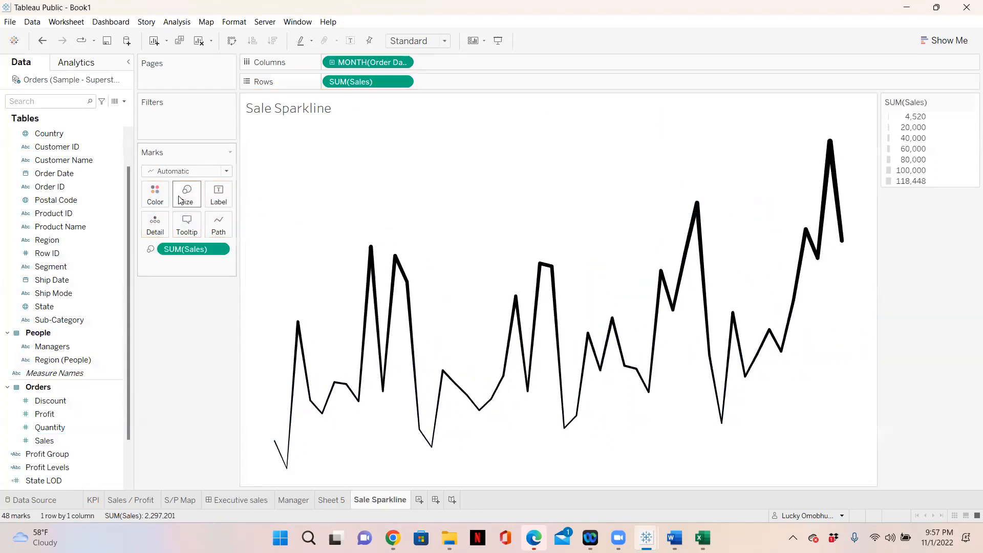
click(255, 497)
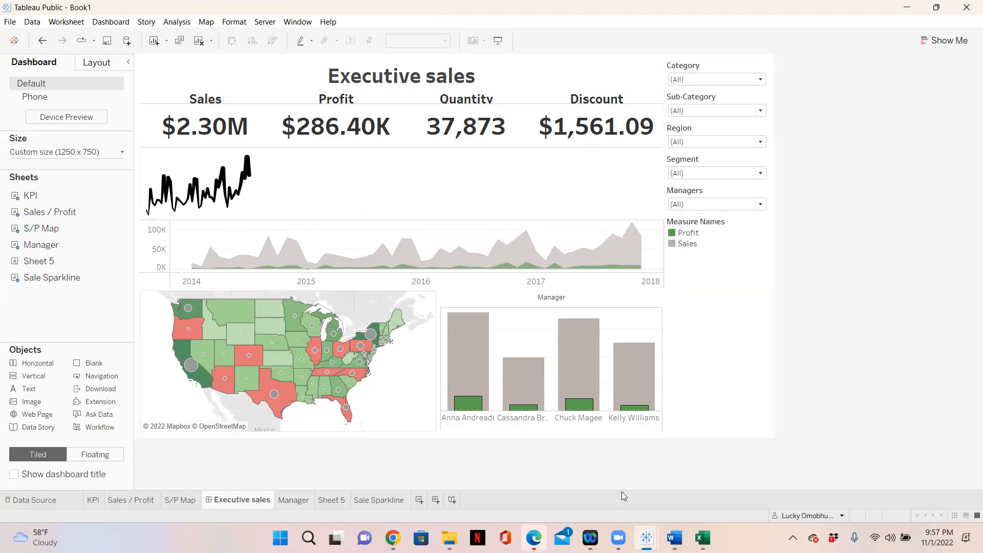
Duplicate the Sale Sparkline sheet and rename the copy as Profit Sparkline
click(388, 502)
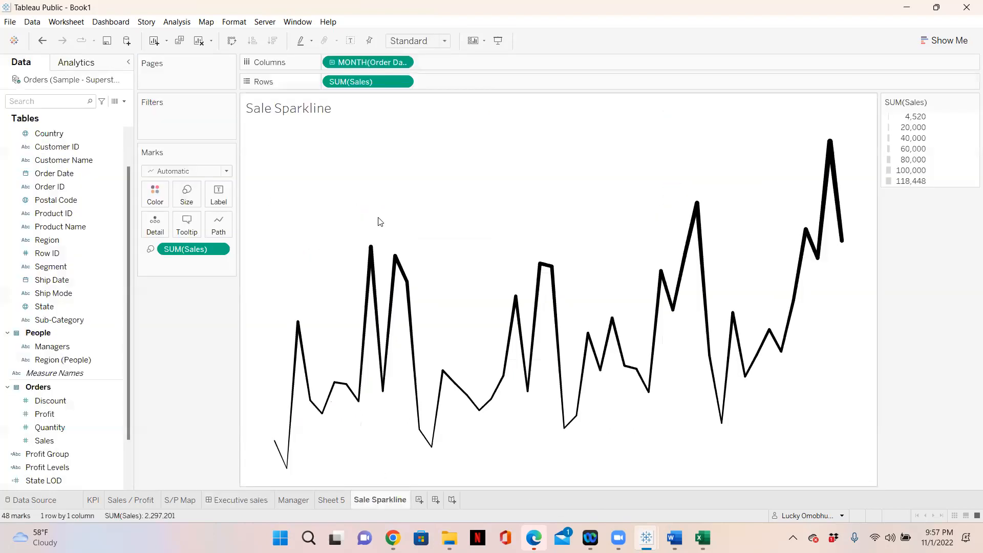
right_click(388, 499)
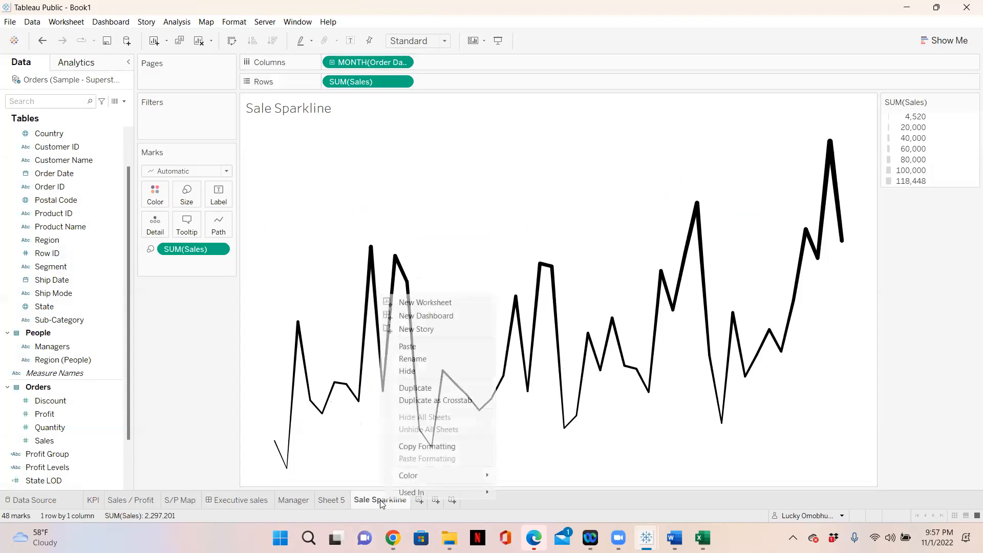
click(417, 390)
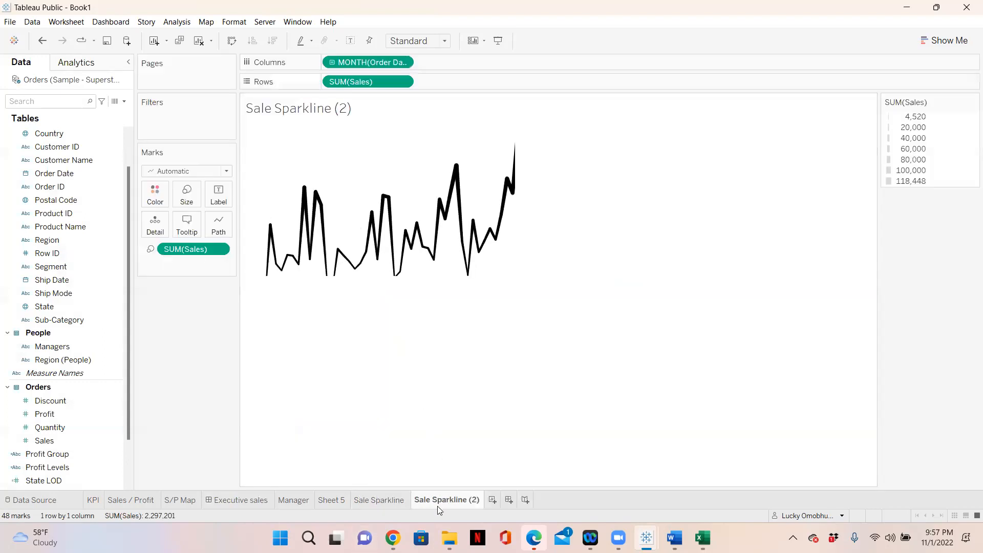
double_click(480, 500)
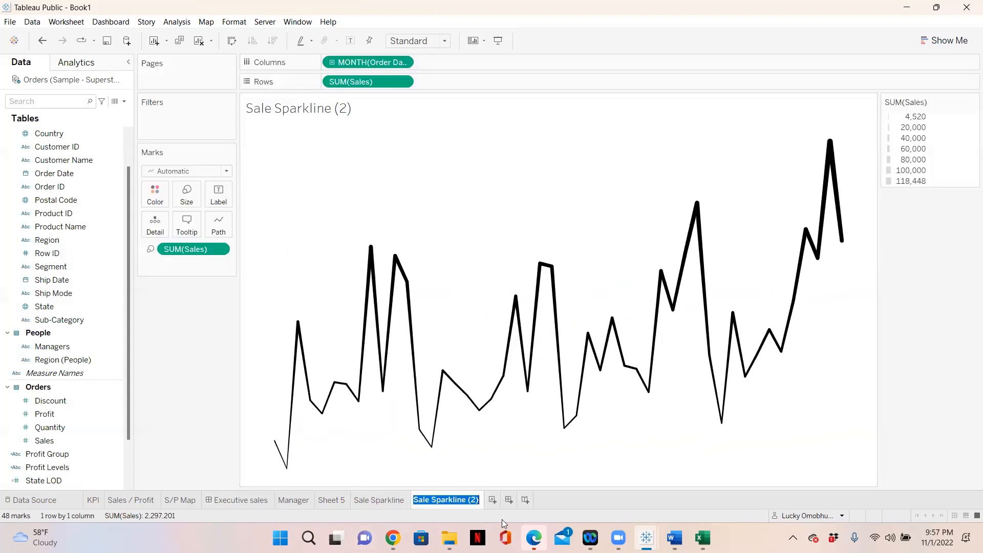
key(End)
key(BackSpace)
key(BackSpace)
key(BackSpace)
key(BackSpace)
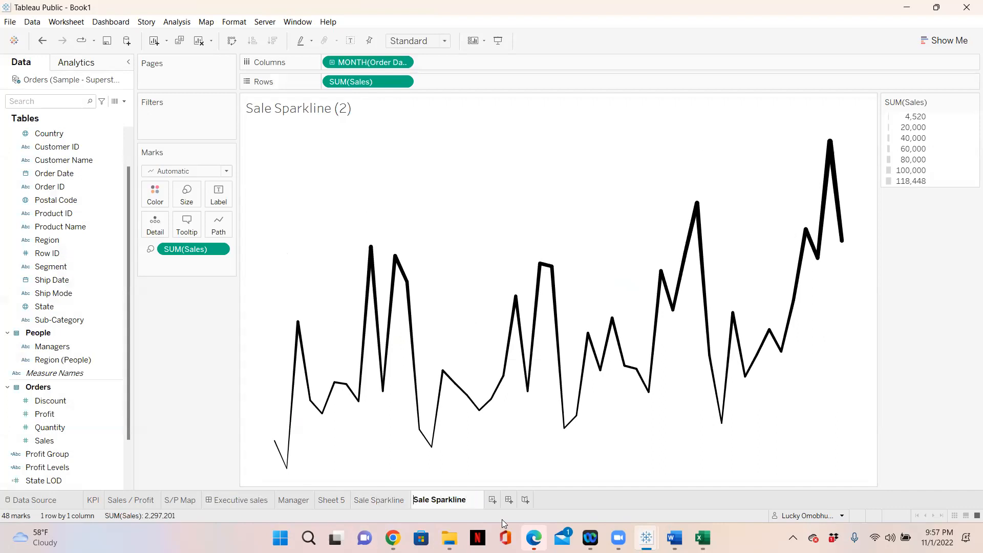
key(BackSpace)
key(BackSpace)
key(BackSpace)
key(BackSpace)
text(Profit)
click(167, 375)
Replace Sales with Profit in the rows of the Profit Sparkline sheet and remove Sales from the size encoding
drag(359, 82, 176, 334)
drag(179, 255, 154, 435)
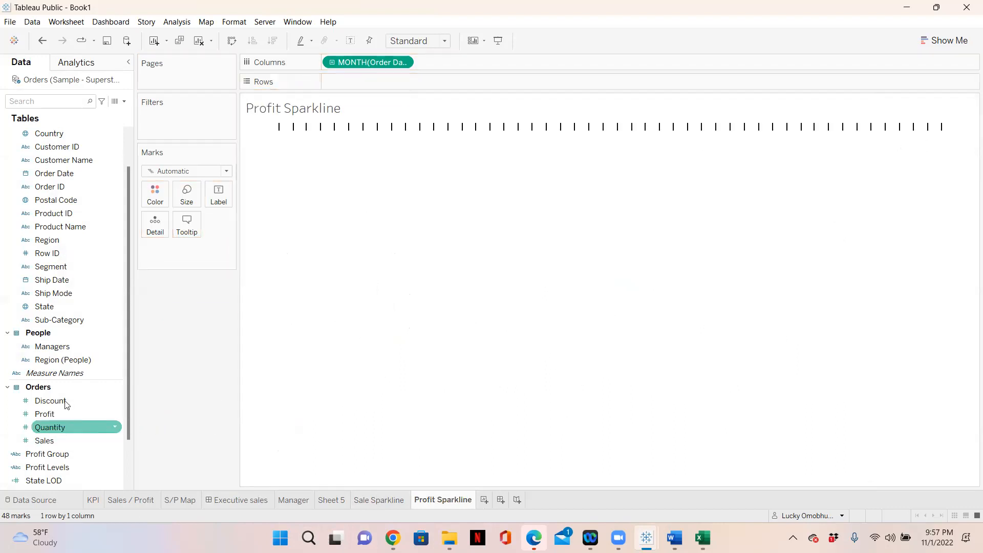
drag(49, 414, 340, 79)
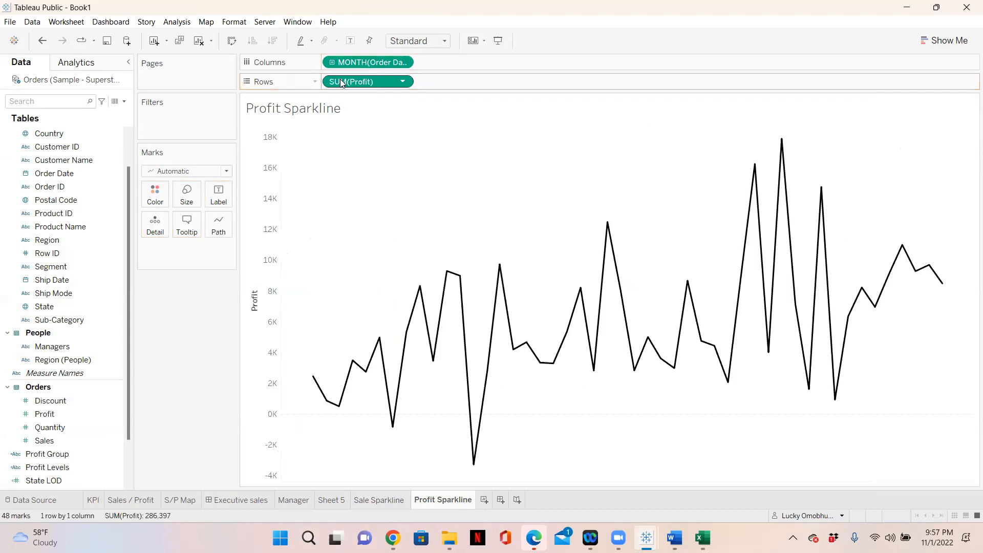
Add the Profit Sparkline to the Executive sales dashboard beside the sales sparkline and narrow it to fit beneath the Profit KPI
click(230, 497)
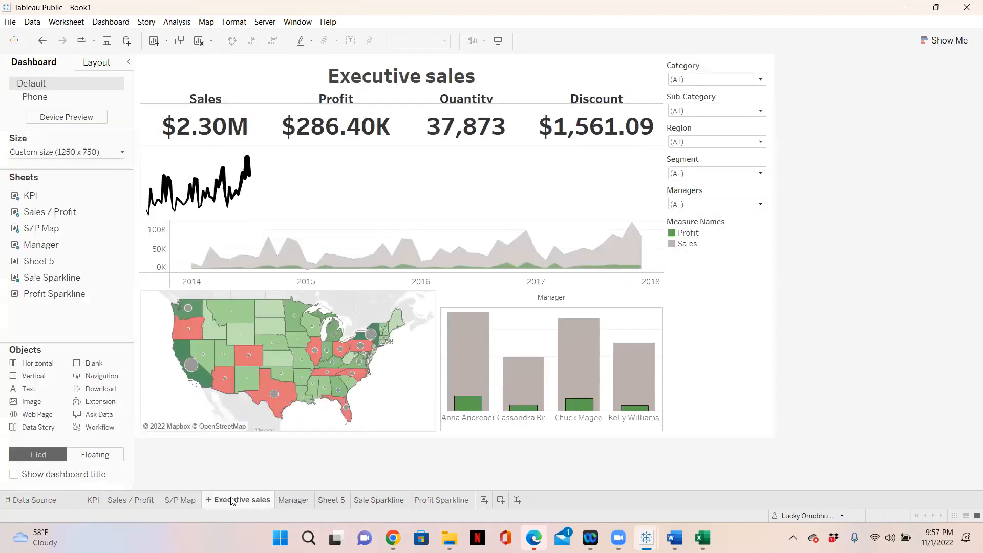
drag(56, 294, 287, 185)
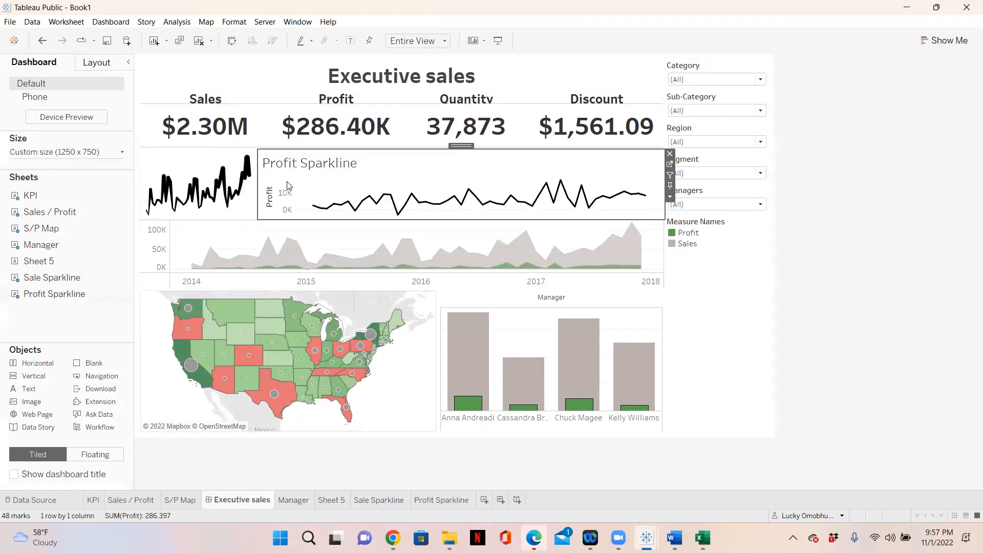
key(ctrl+z)
drag(57, 294, 397, 190)
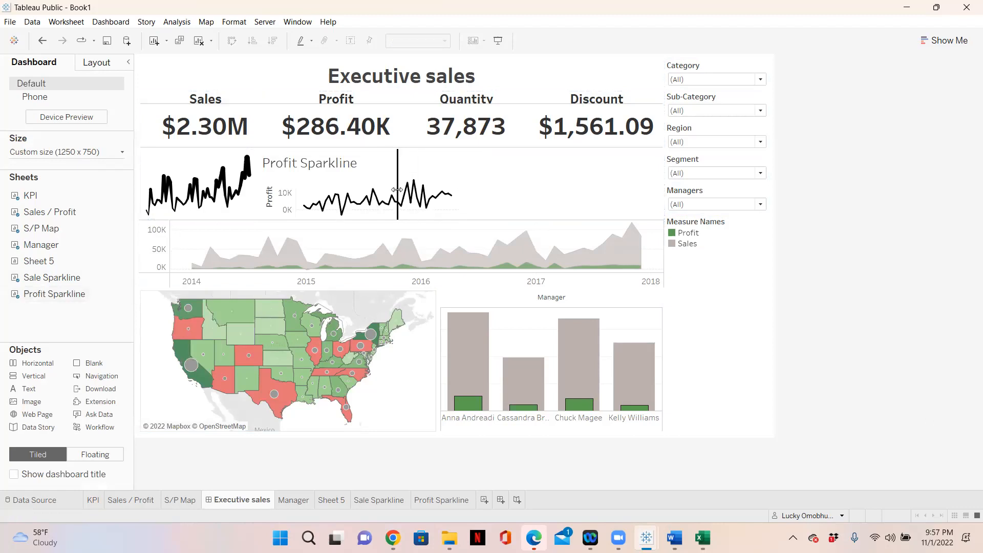
Hide the Profit Sparkline's axis header and title on the dashboard, and widen the neighbouring sales sparkline slightly
right_click(280, 195)
click(288, 259)
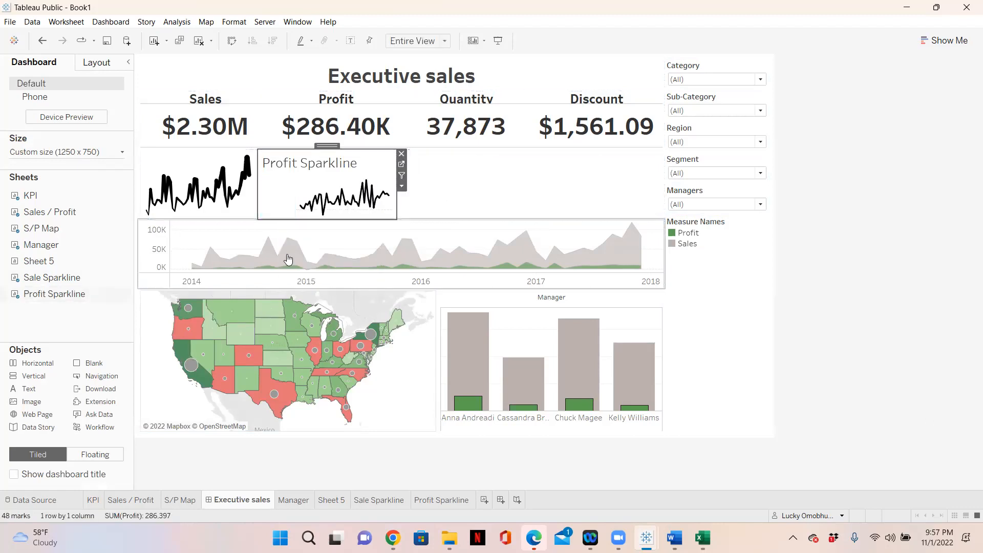
right_click(300, 162)
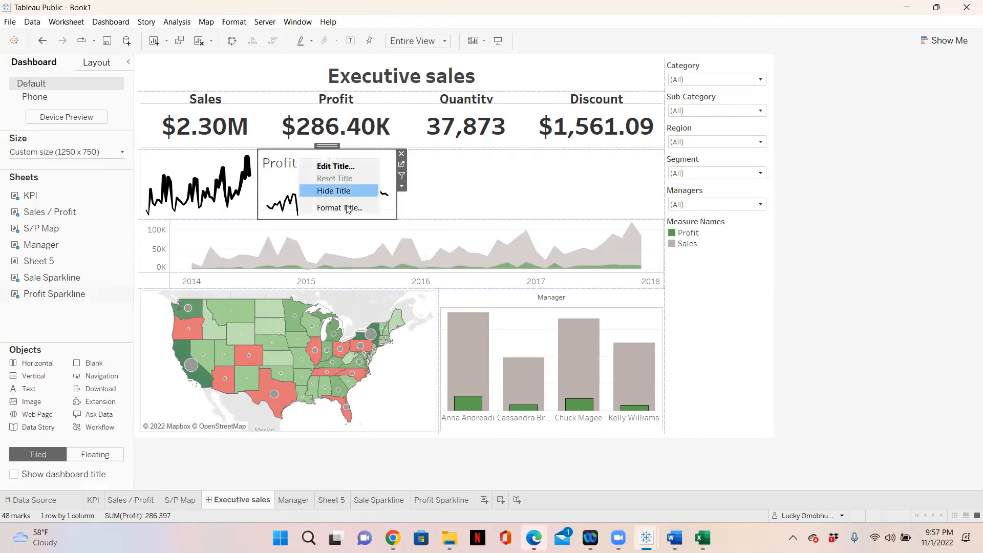
click(333, 190)
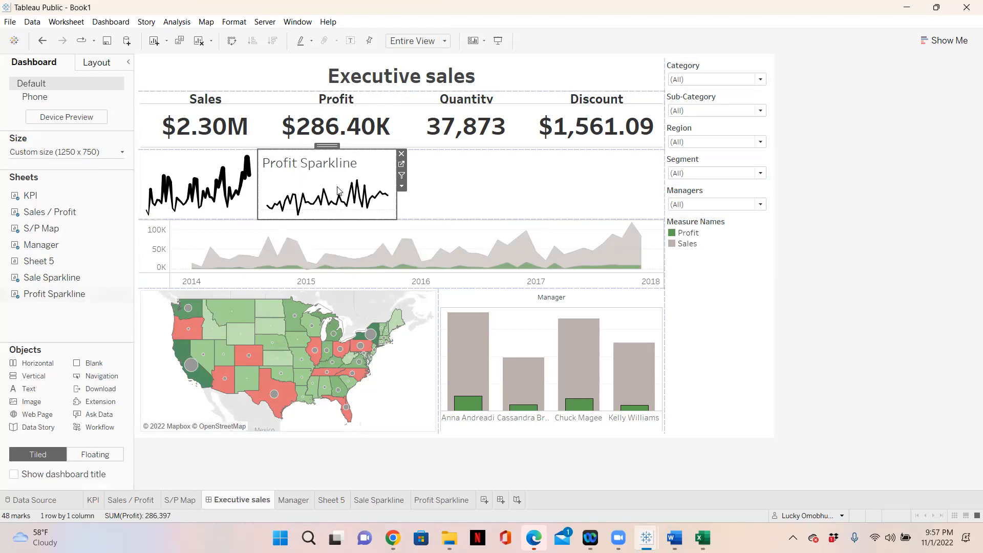
drag(259, 194, 271, 198)
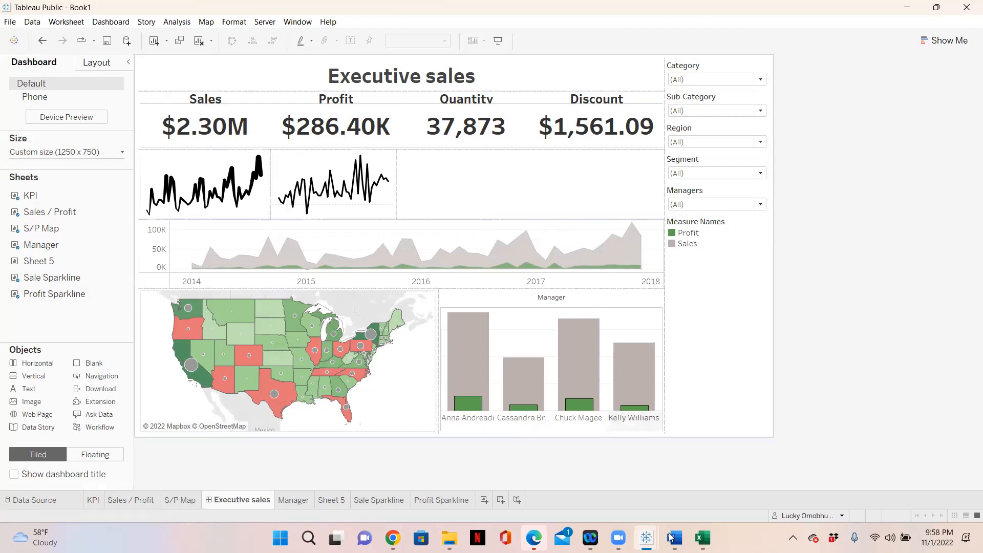
Review the requirement changes in the Superstore General Requirements Word document, then return to the Tableau dashboard
mouse_move(675, 538)
click(688, 481)
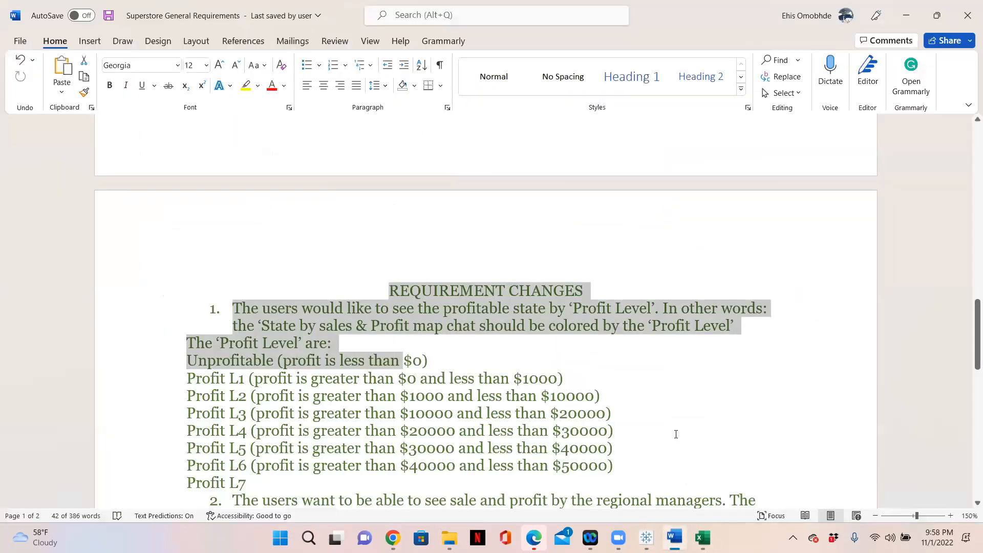
click(489, 246)
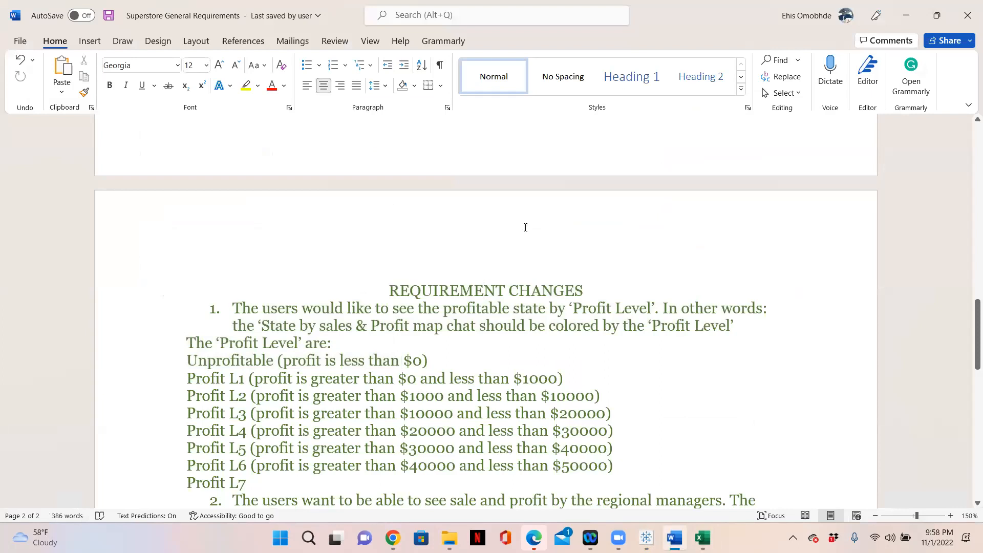
mouse_move(970, 341)
mouse_down()
mouse_move(969, 161)
mouse_move(970, 358)
mouse_up()
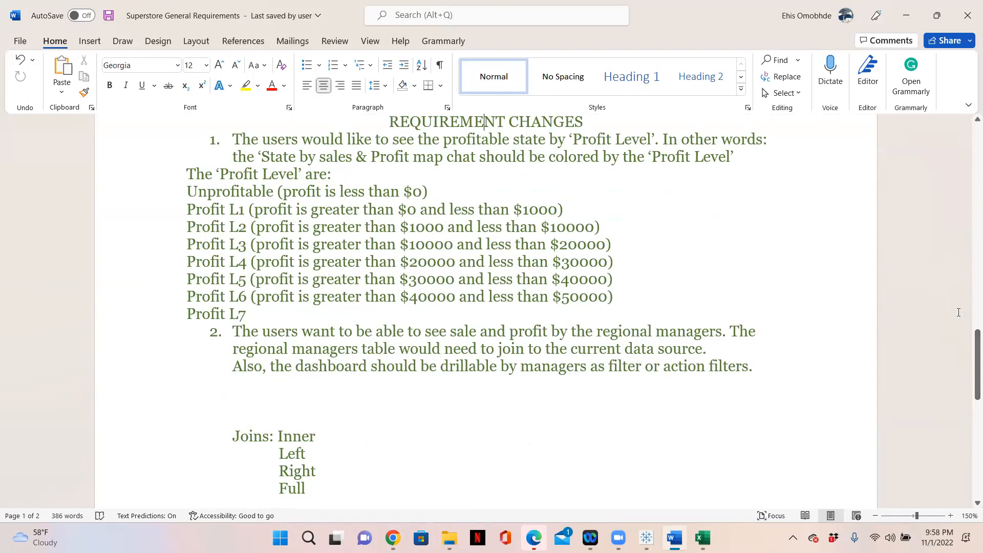
click(906, 15)
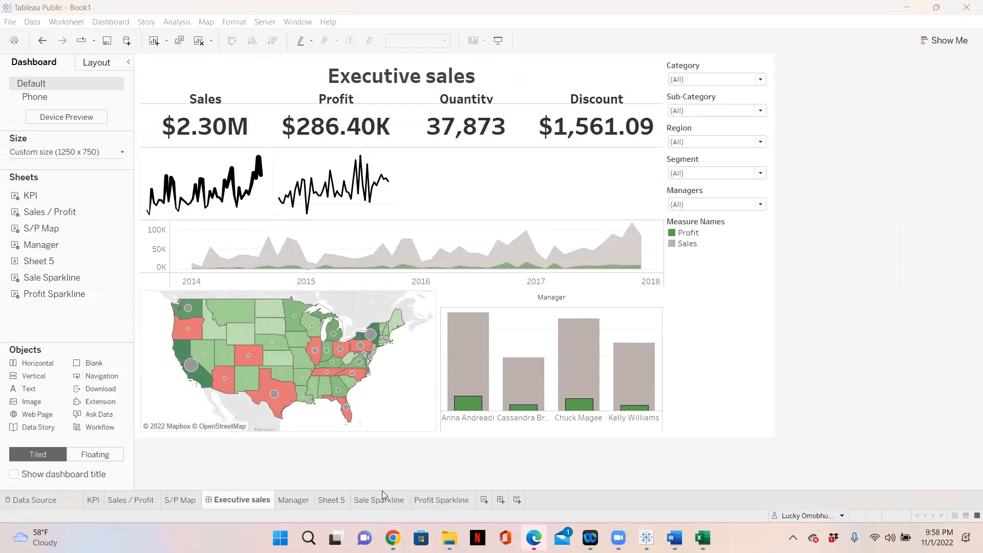
Switch to the Superstore KPIs reference dashboard in Chrome and examine its sub-category bars, their tooltips and the unprofitable markers
click(393, 537)
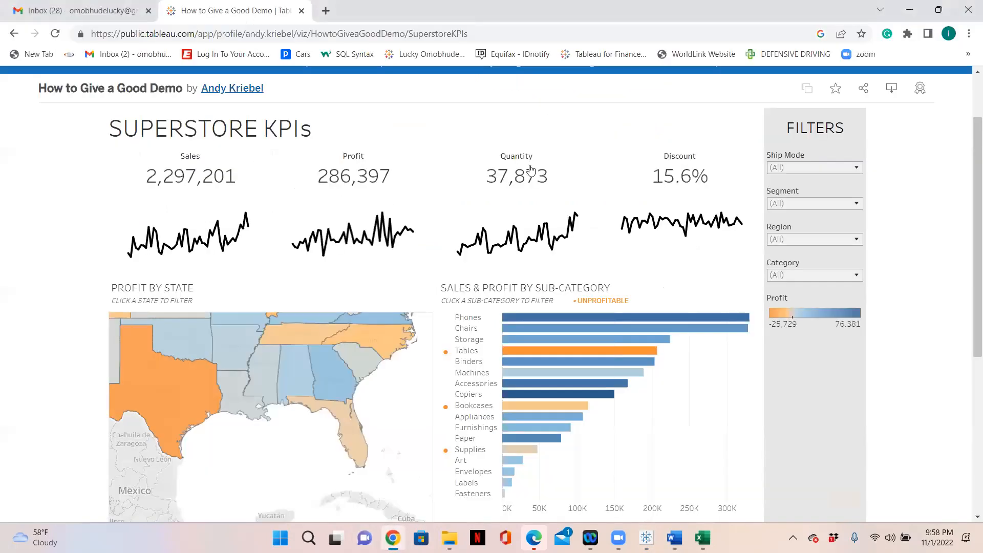
scroll(587, 293, down, 1)
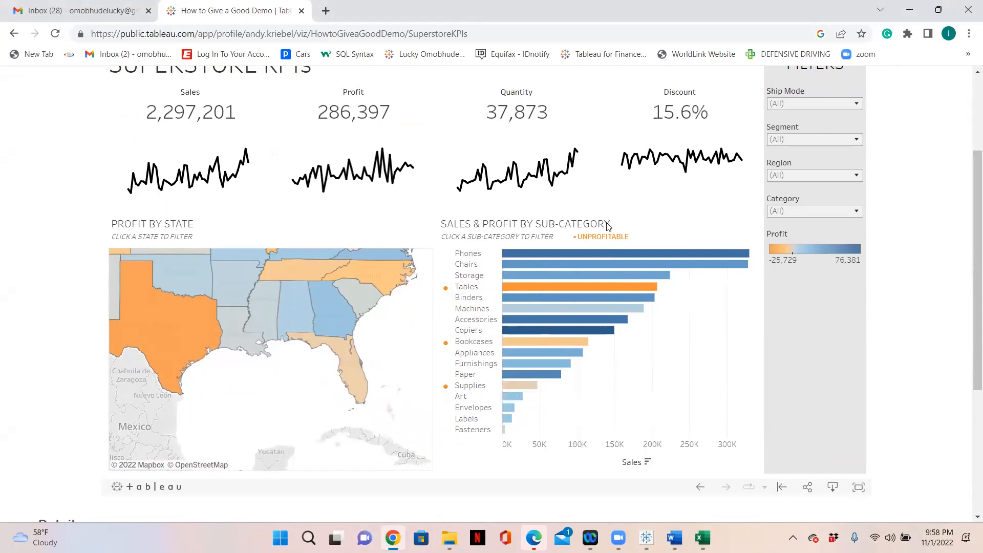
mouse_move(525, 388)
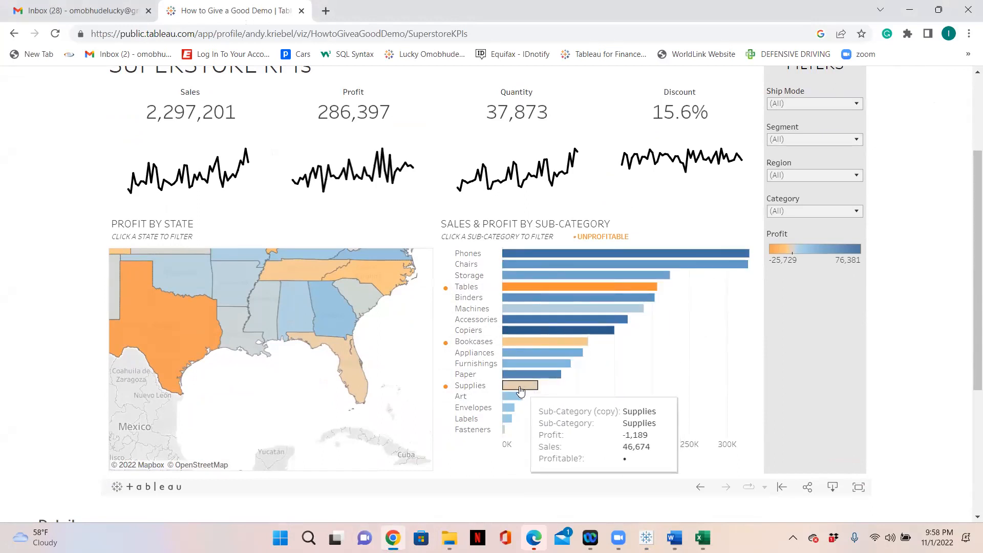
mouse_move(521, 370)
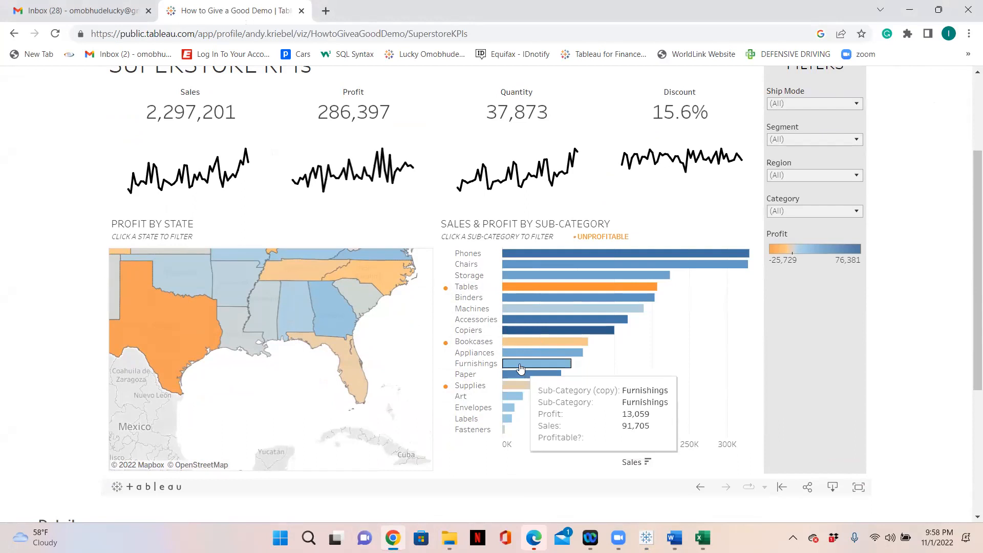
mouse_move(532, 320)
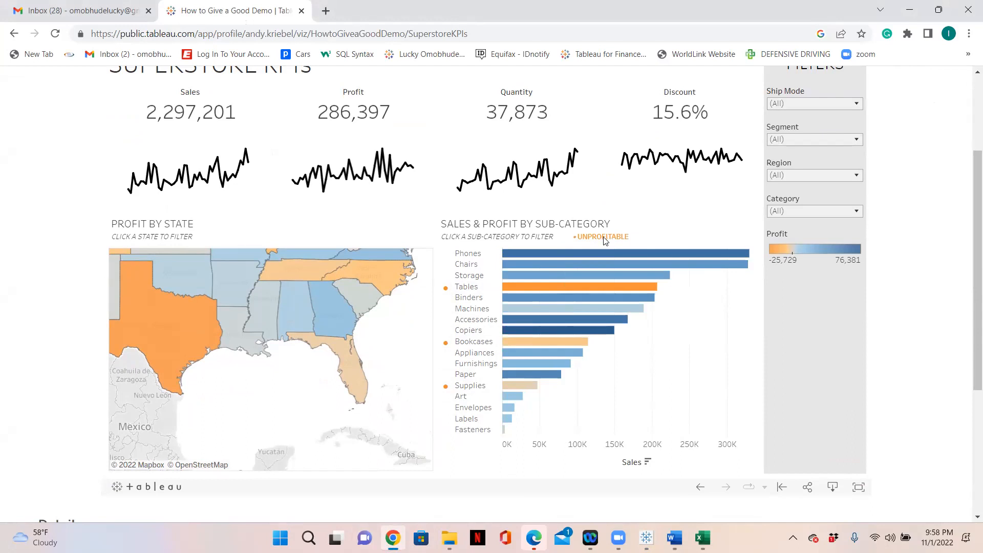
mouse_move(567, 291)
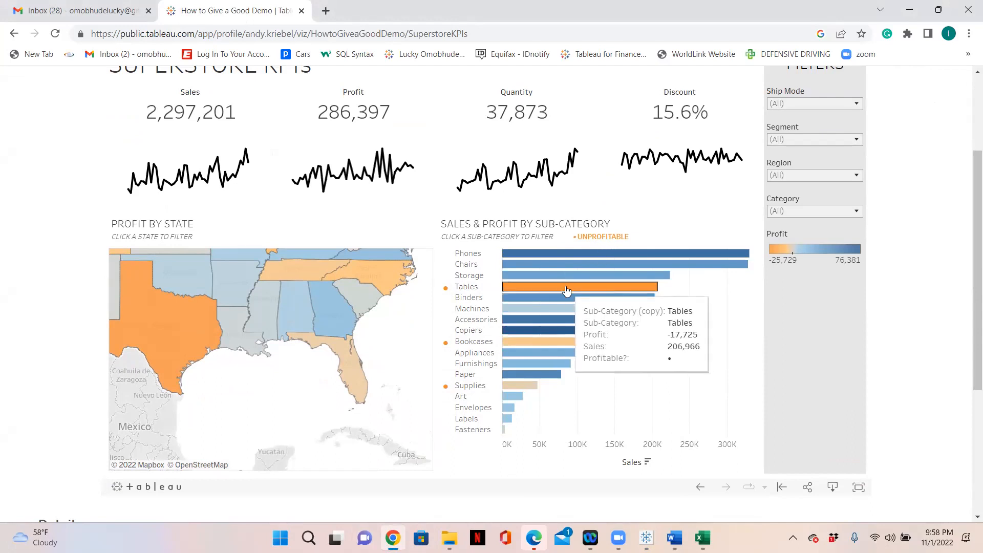
mouse_move(556, 348)
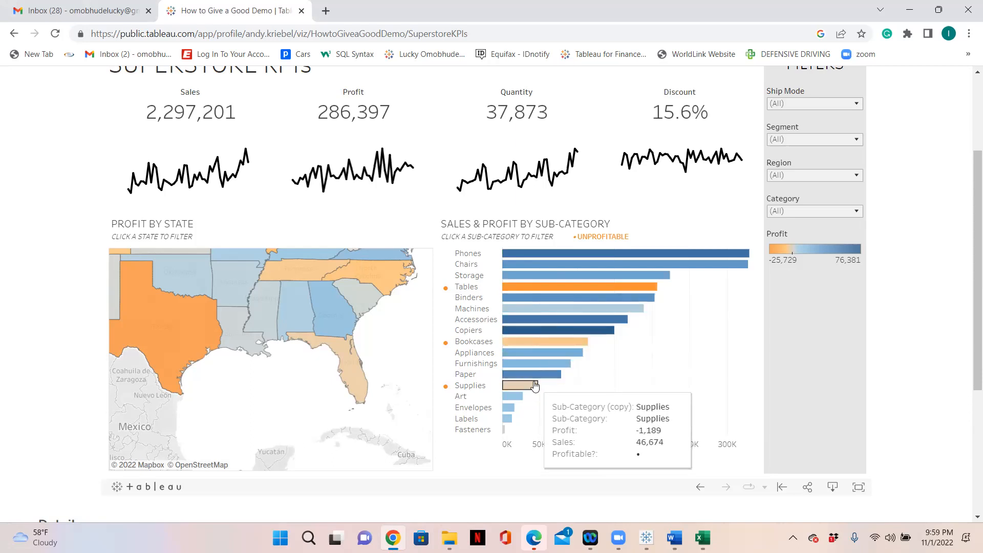
click(454, 277)
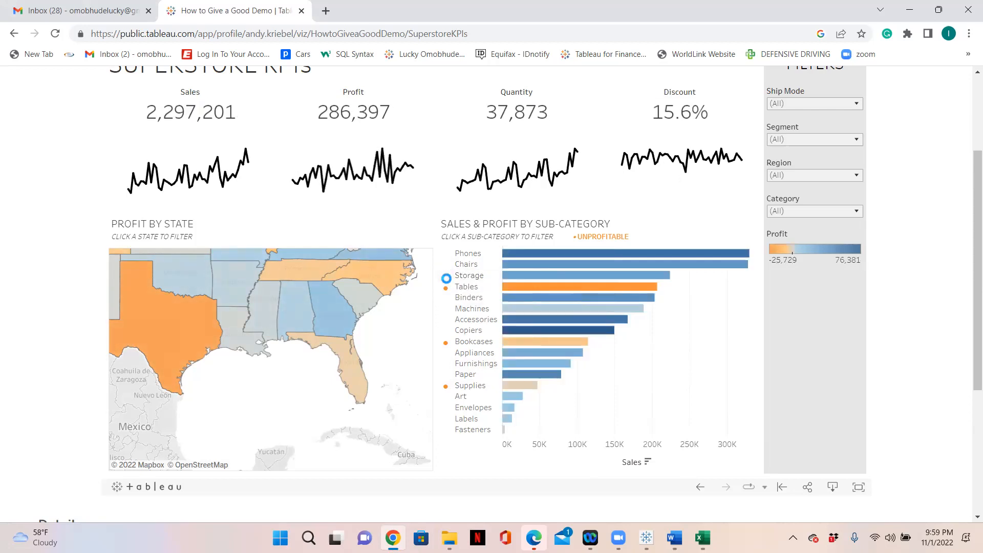
Filter the reference dashboard by Florida, Georgia and Texas in turn on the profit map to examine how the other views respond
click(309, 344)
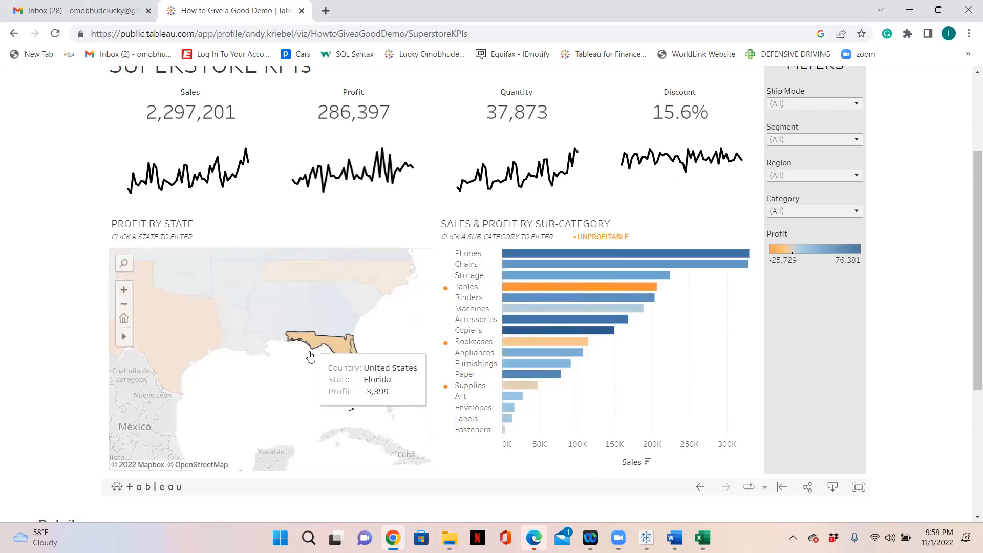
click(344, 352)
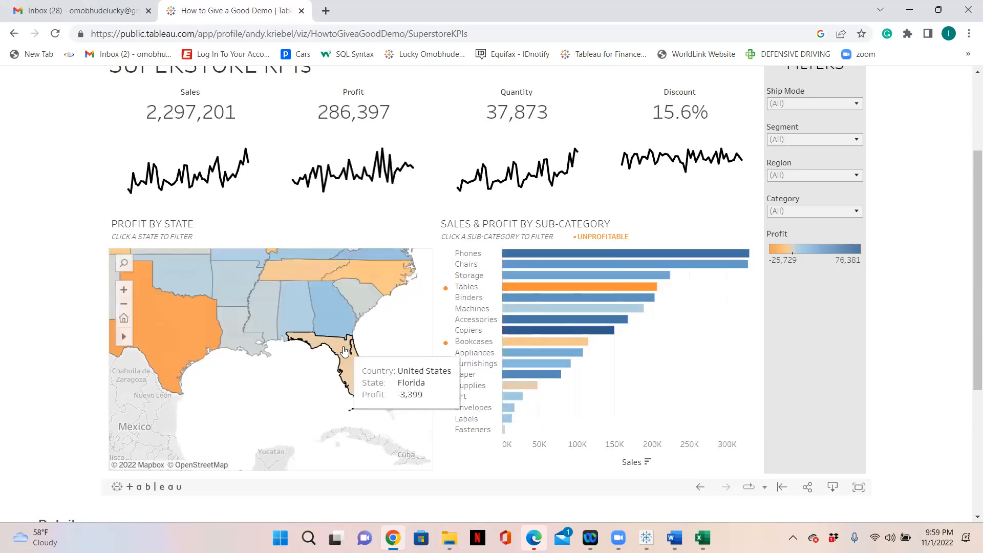
click(352, 377)
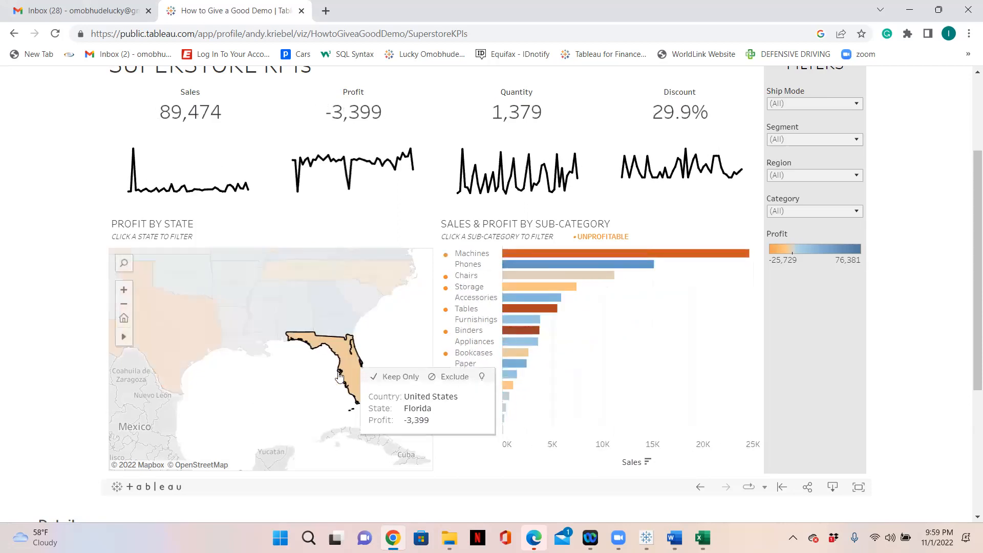
click(340, 317)
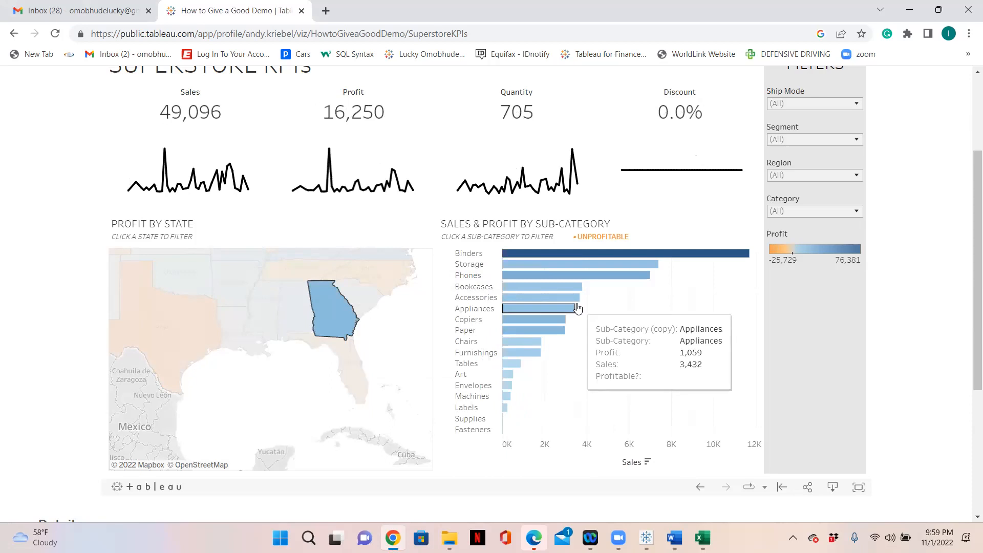
click(166, 334)
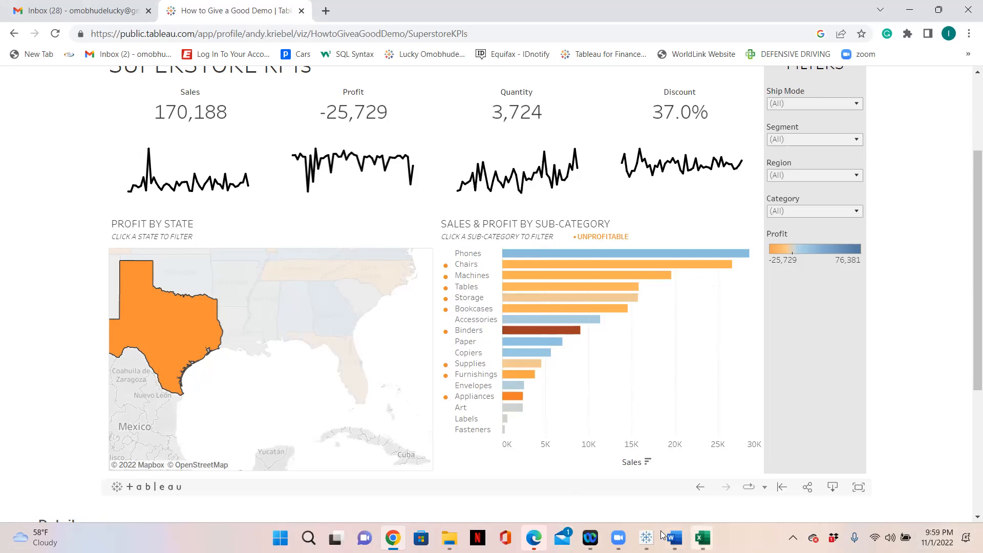
Switch back to Tableau Public and inspect the tables joined inside Orders in the data source, then close the join view
click(647, 538)
click(590, 488)
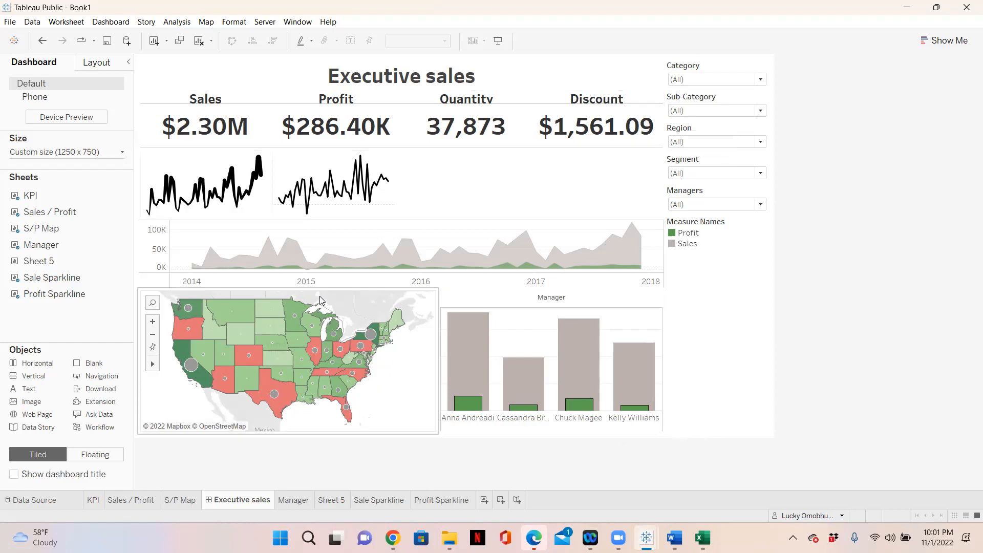
click(66, 501)
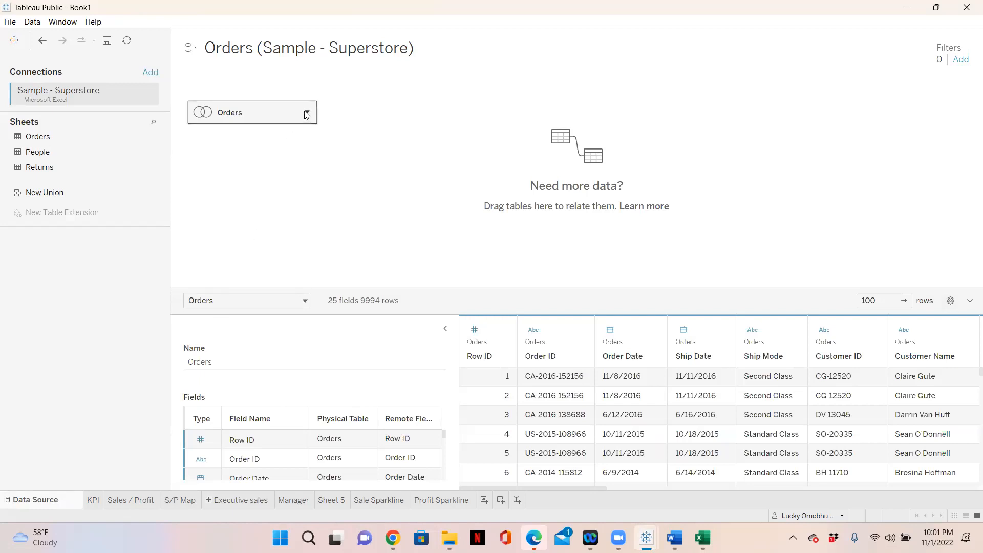
click(306, 114)
click(326, 119)
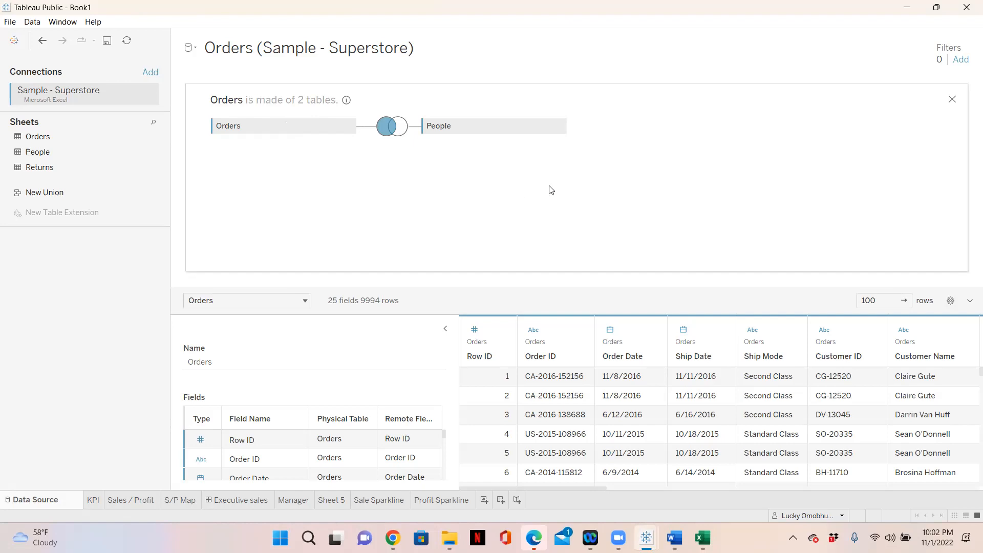
click(953, 105)
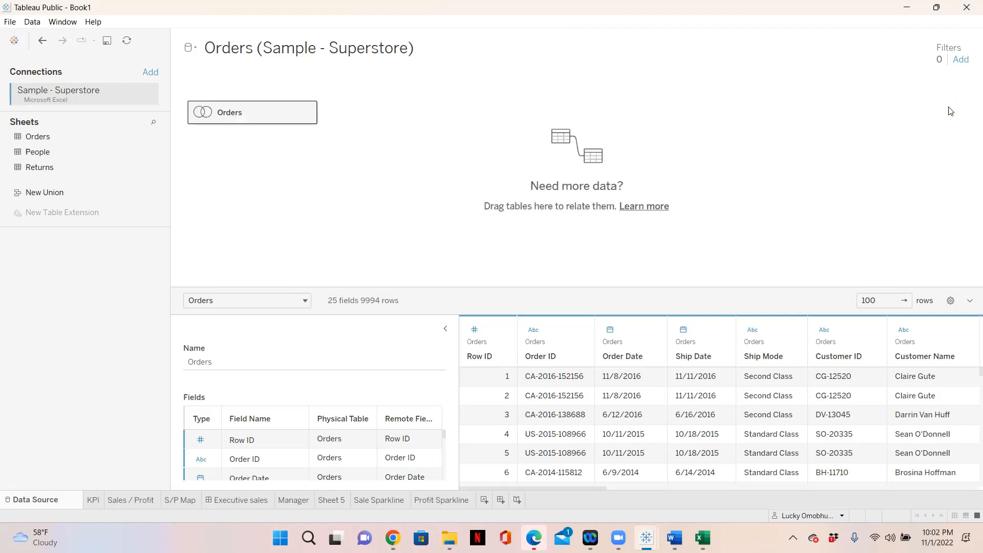